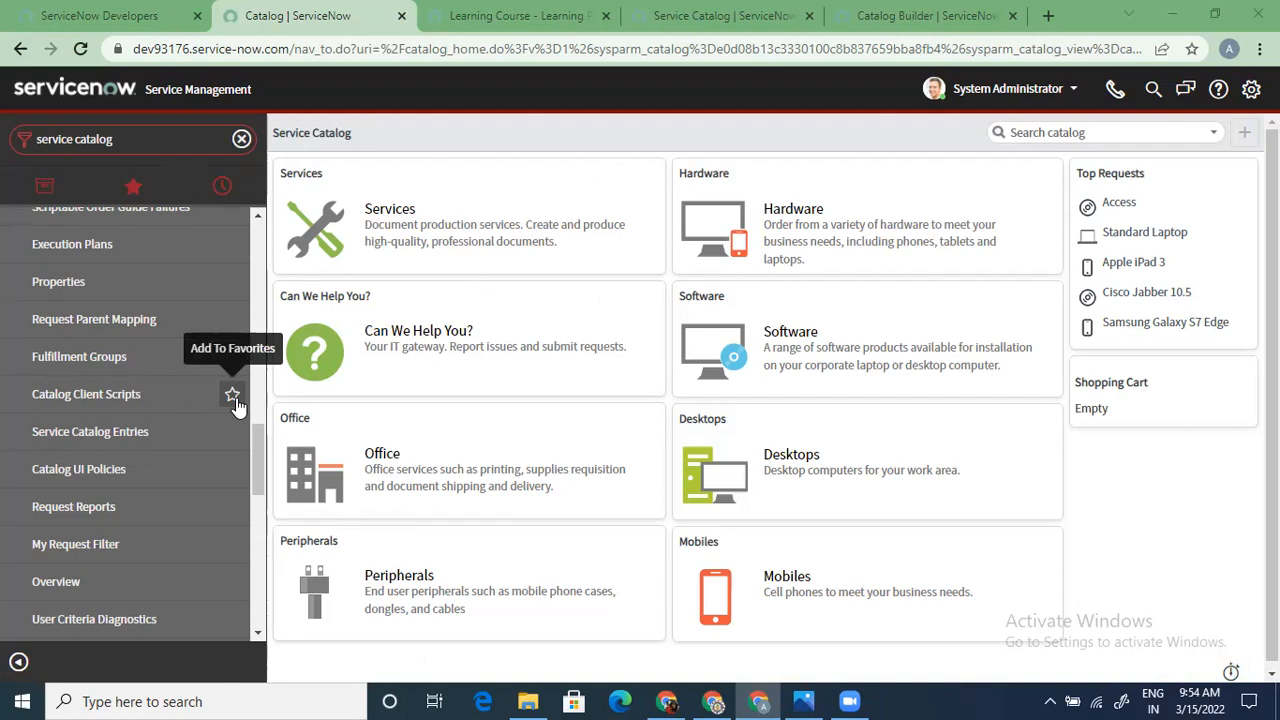
Change the navigator filter text to 'service portal'
scroll(232, 398, up, 10)
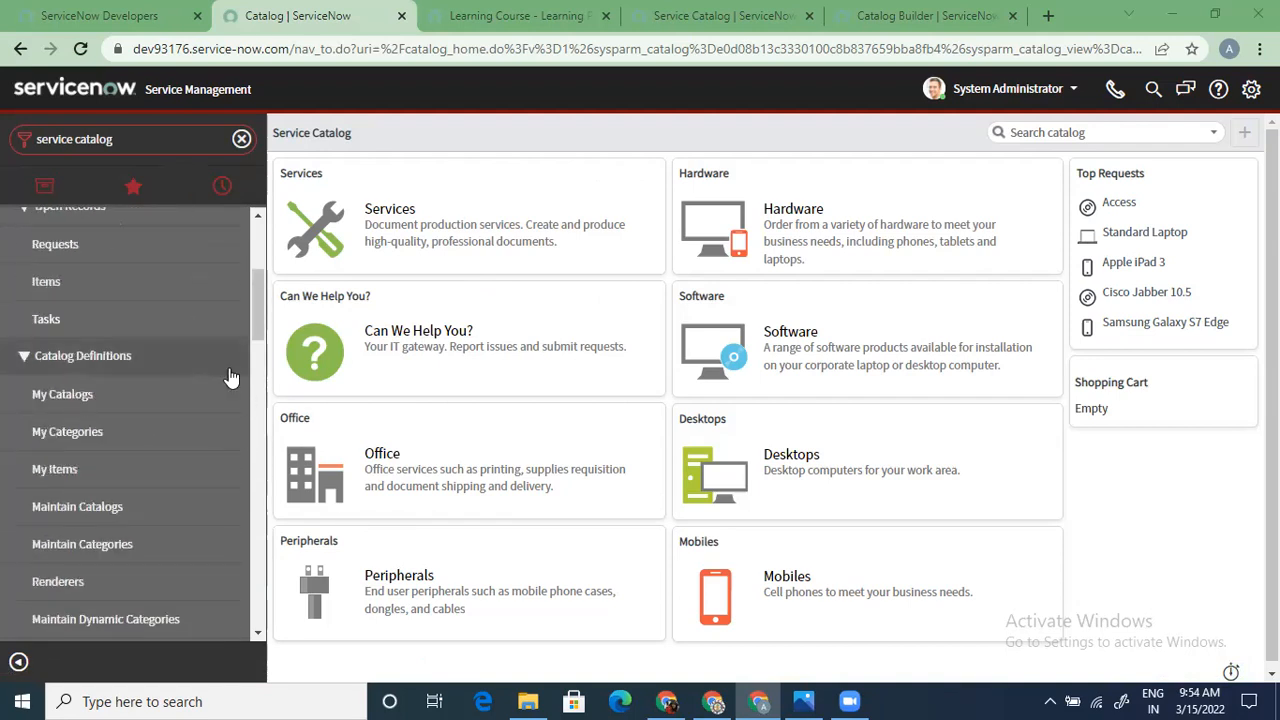
click(123, 139)
click(123, 139)
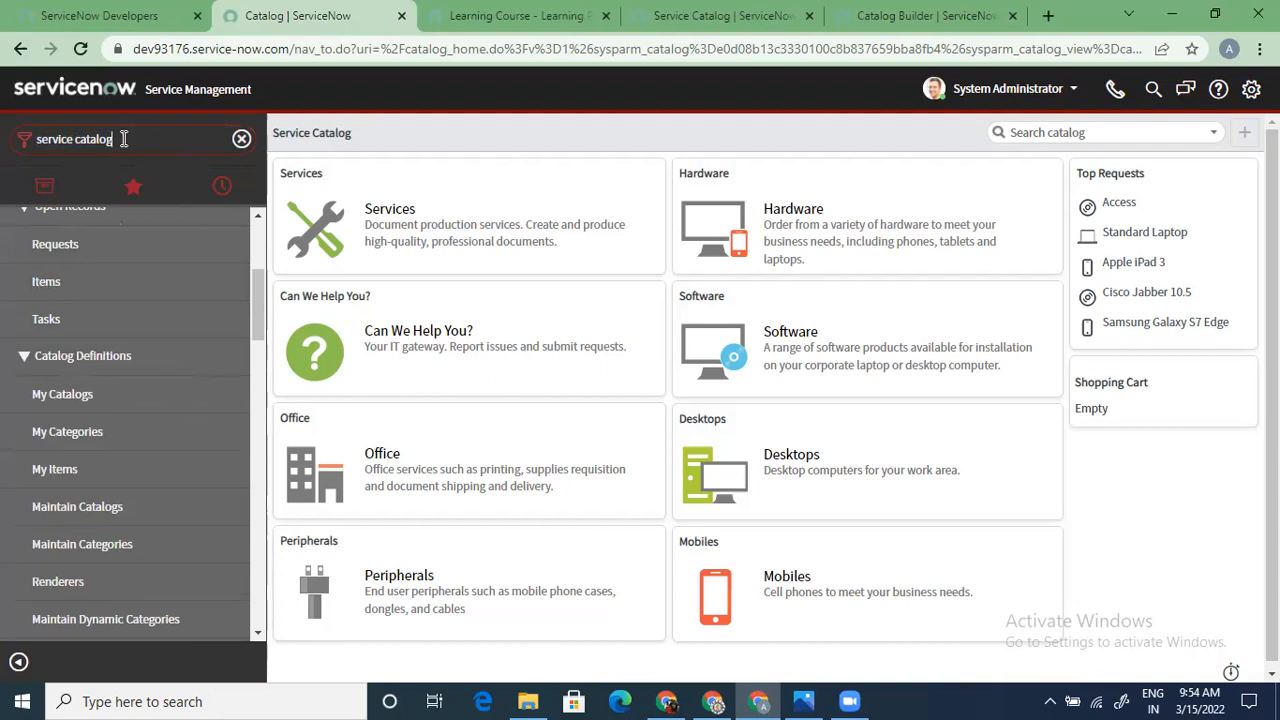
key(BackSpace)
key(BackSpace)
key(BackSpace)
key(BackSpace)
key(BackSpace)
key(BackSpace)
key(BackSpace)
key(BackSpace)
key(BackSpace)
text(e port)
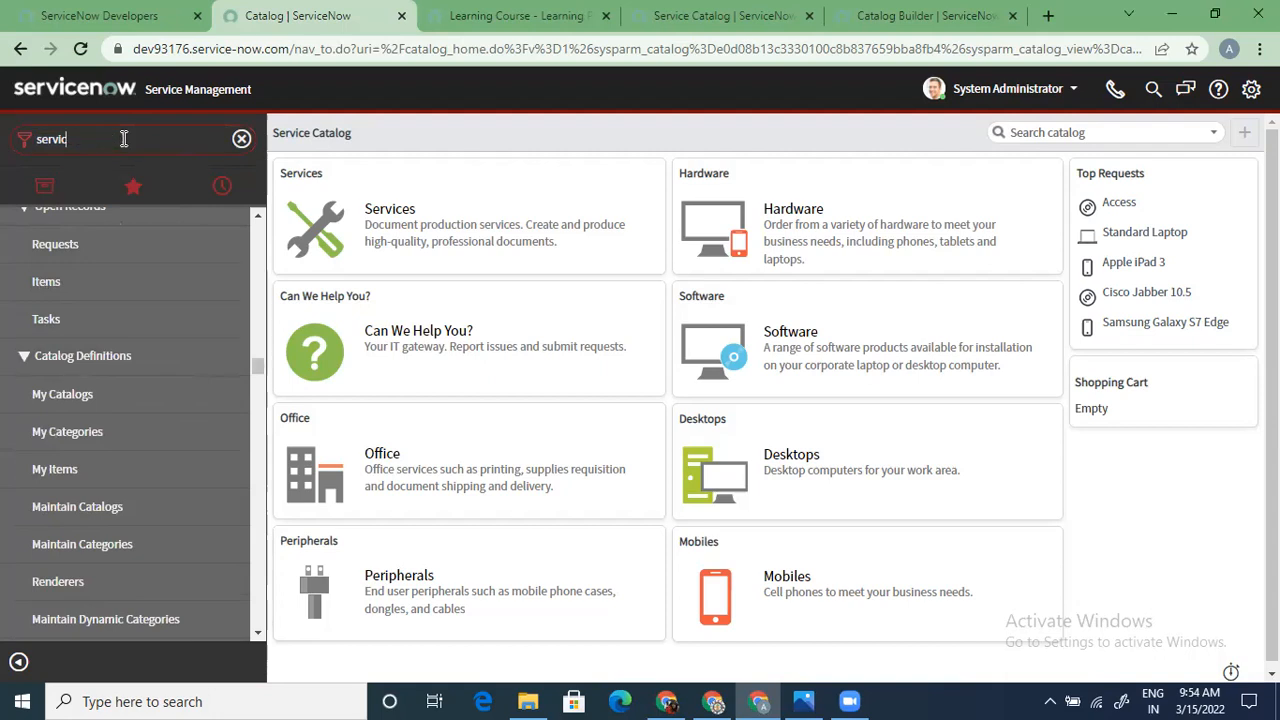
text(al)
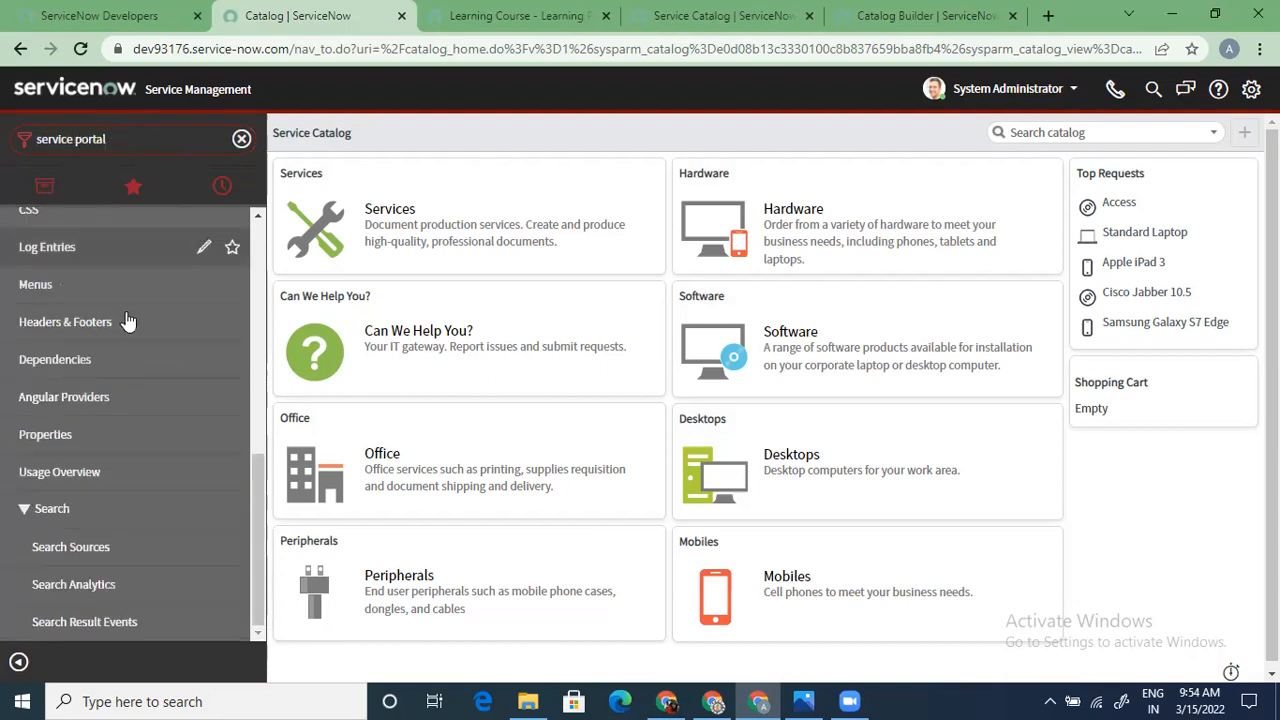
drag(257, 535, 246, 337)
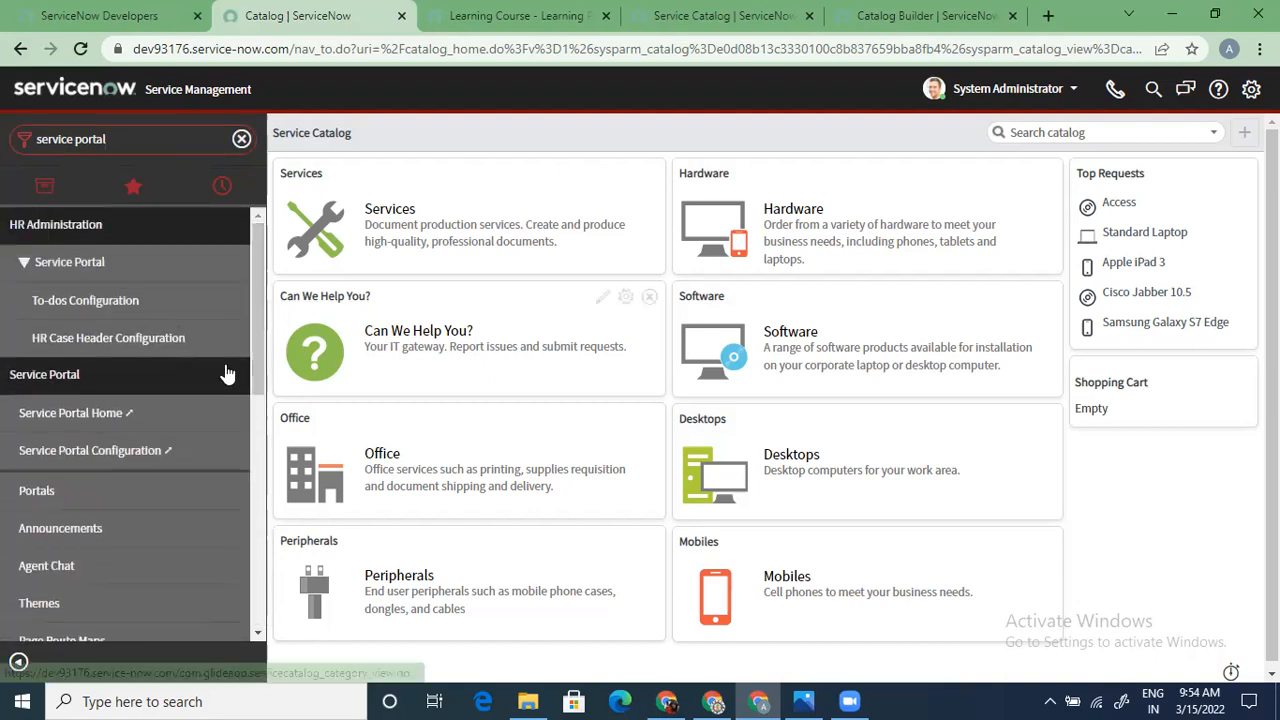
Open Service Portal Home in a new browser tab and switch to it
right_click(110, 422)
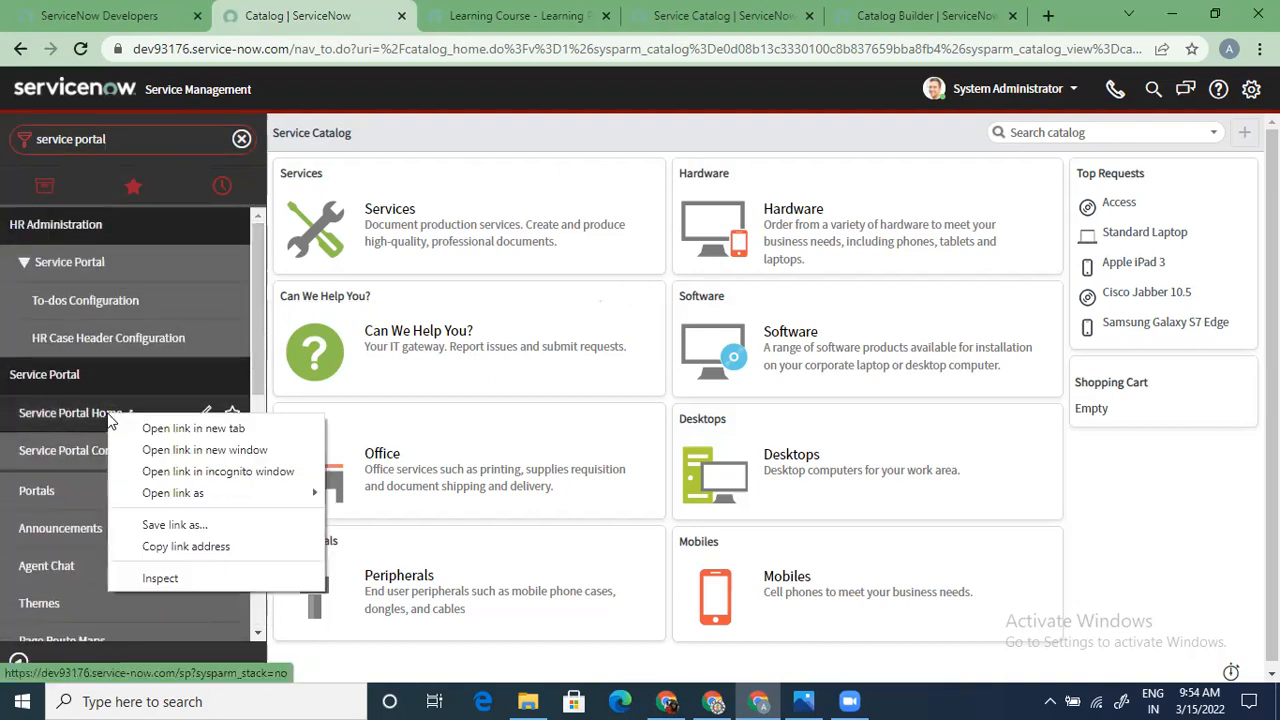
click(178, 428)
click(432, 16)
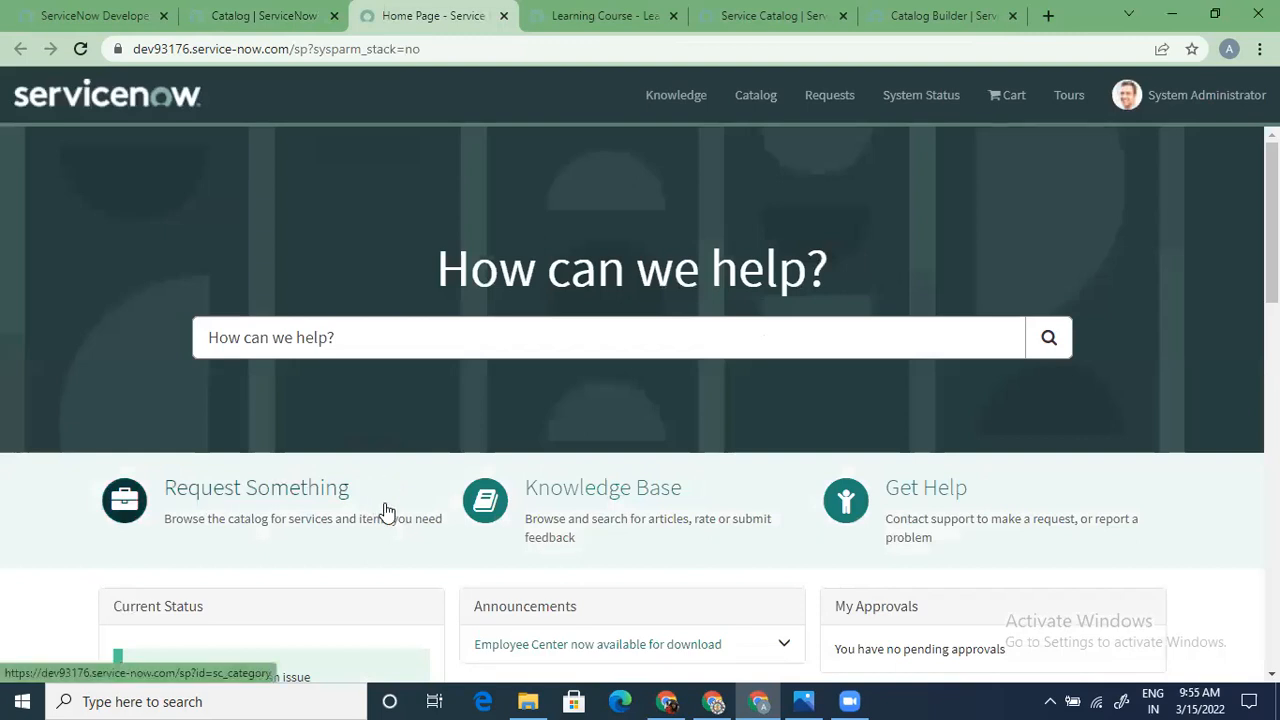
From the 'How can we help?' portal home, open Request Something to list catalog categories
scroll(640, 582, down, 1)
scroll(640, 582, down, 3)
scroll(636, 583, up, 3)
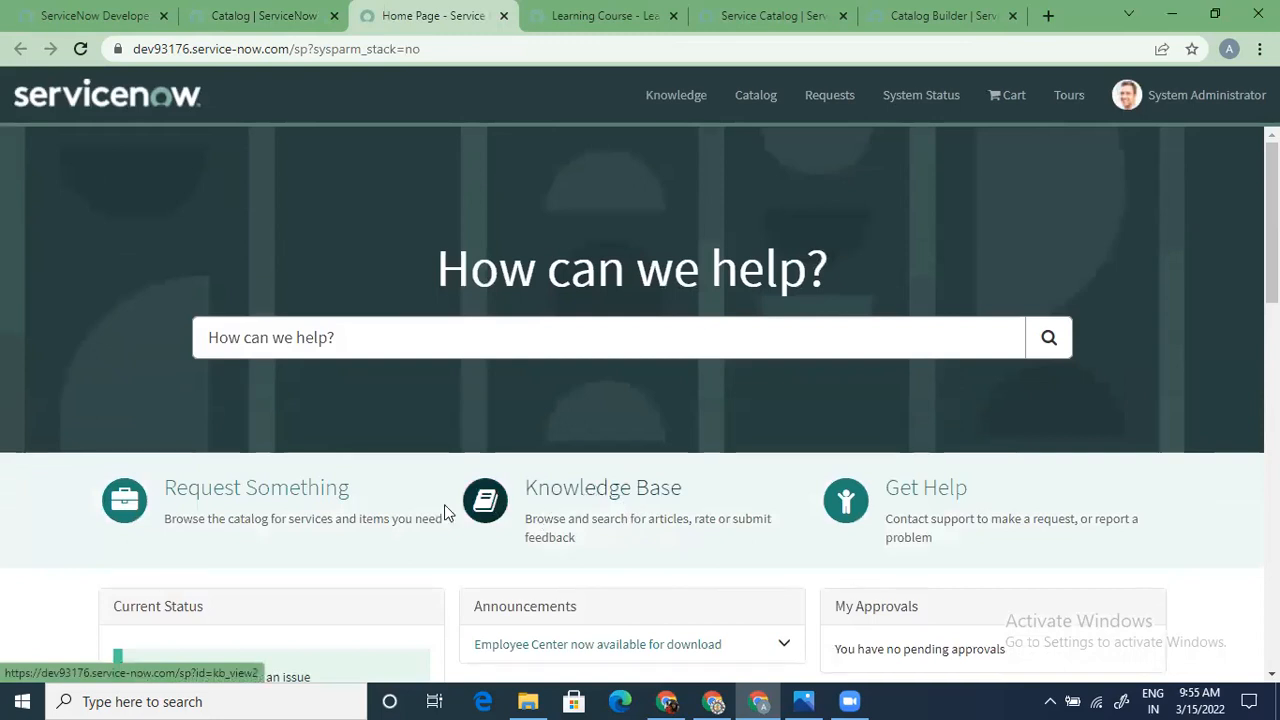
click(274, 490)
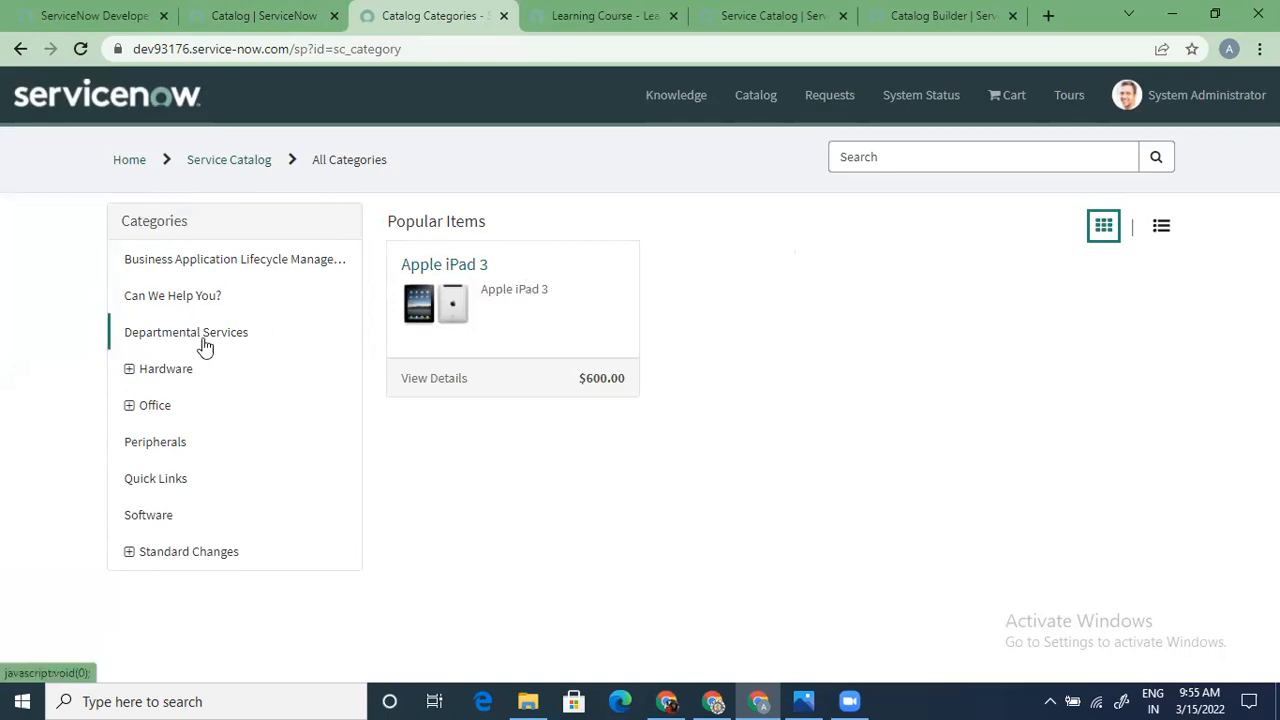
Browse Hardware's Desktops and Printers items, then expand Office and view Services
click(130, 369)
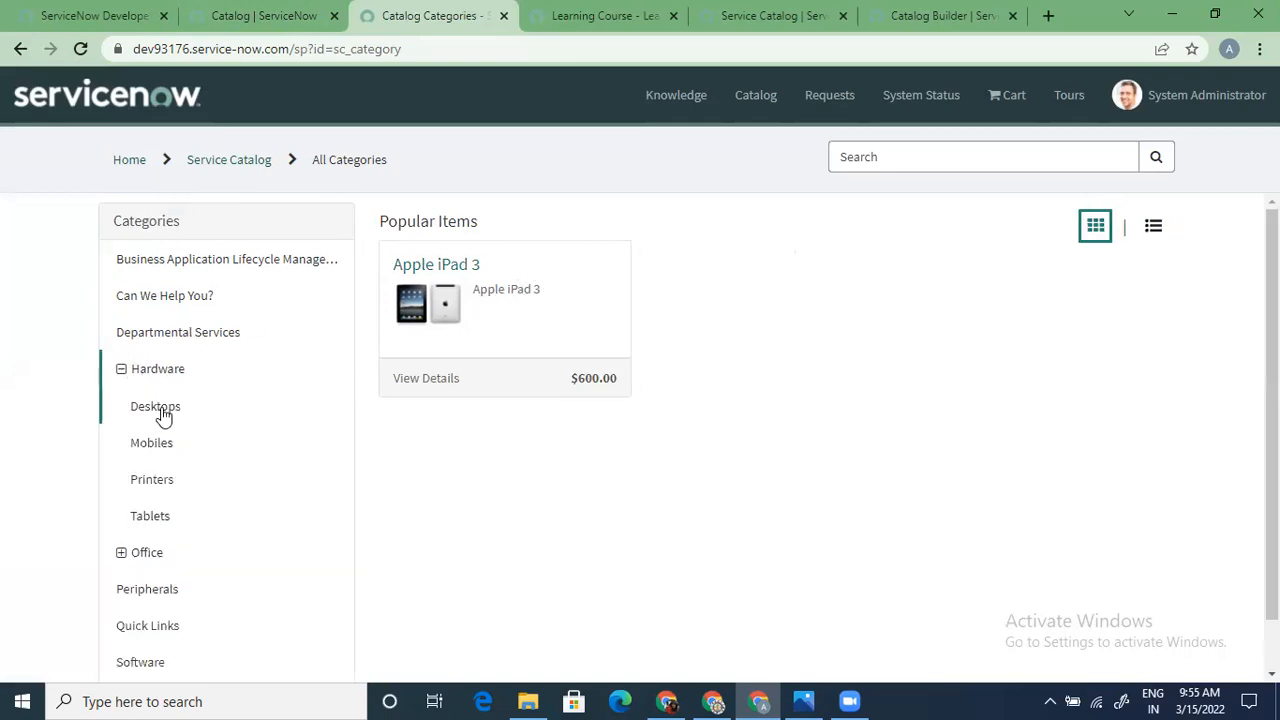
click(163, 416)
click(151, 480)
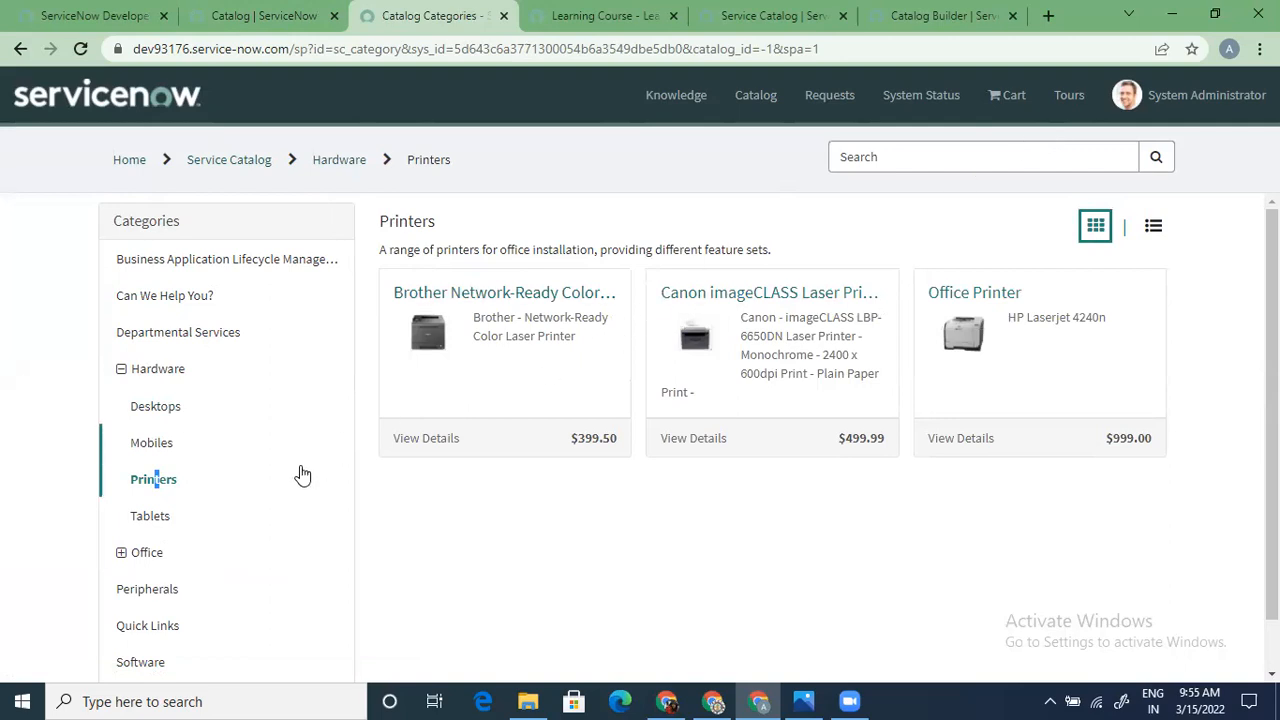
scroll(114, 531, down, 1)
click(118, 498)
scroll(250, 570, down, 1)
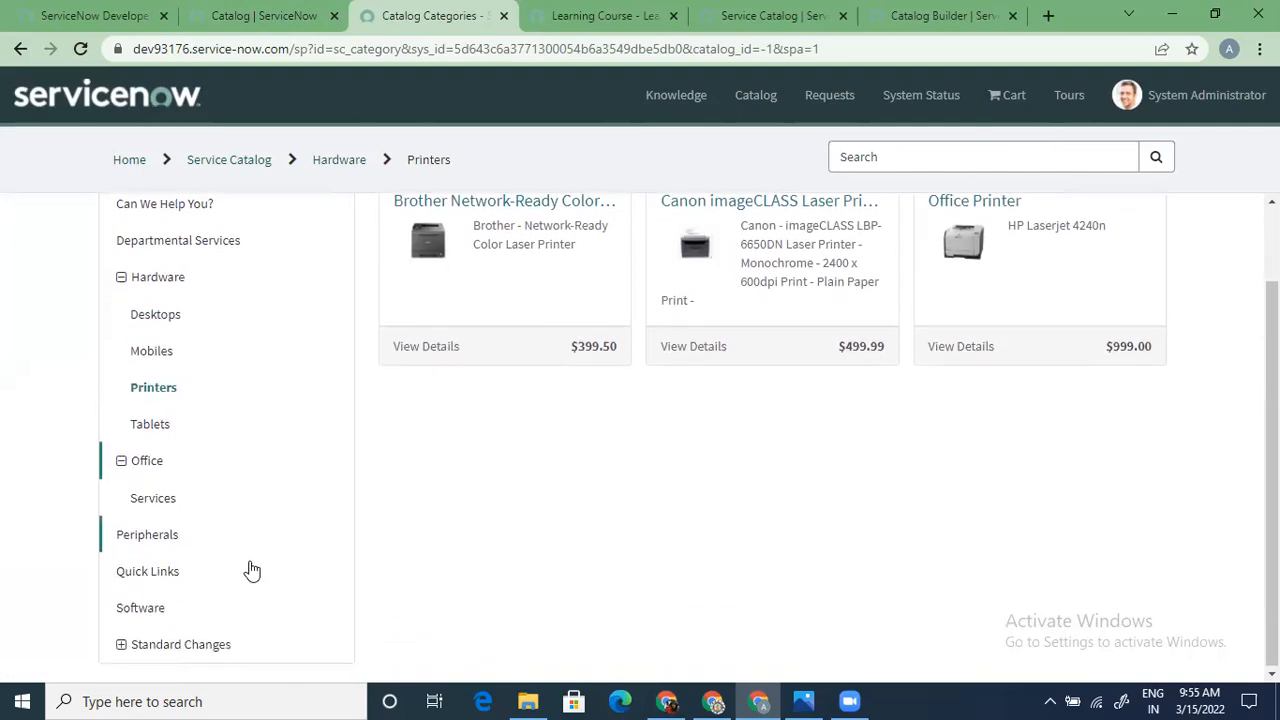
click(163, 503)
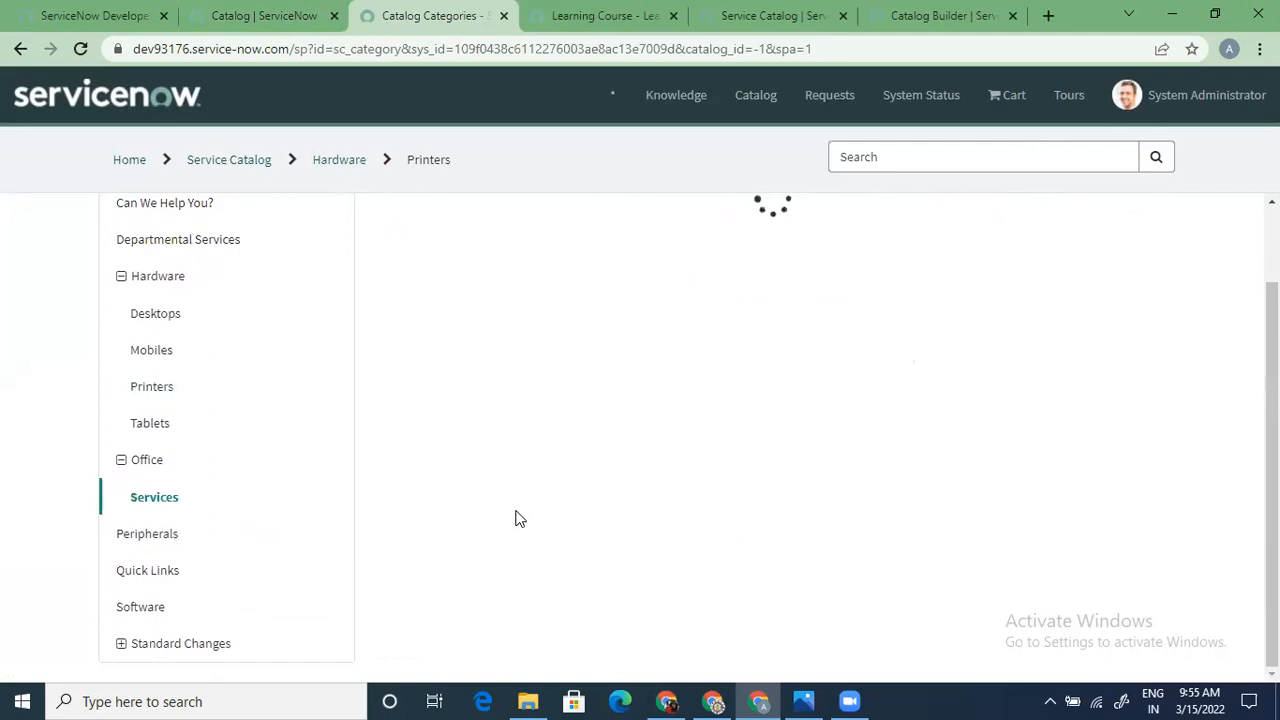
scroll(517, 518, up, 1)
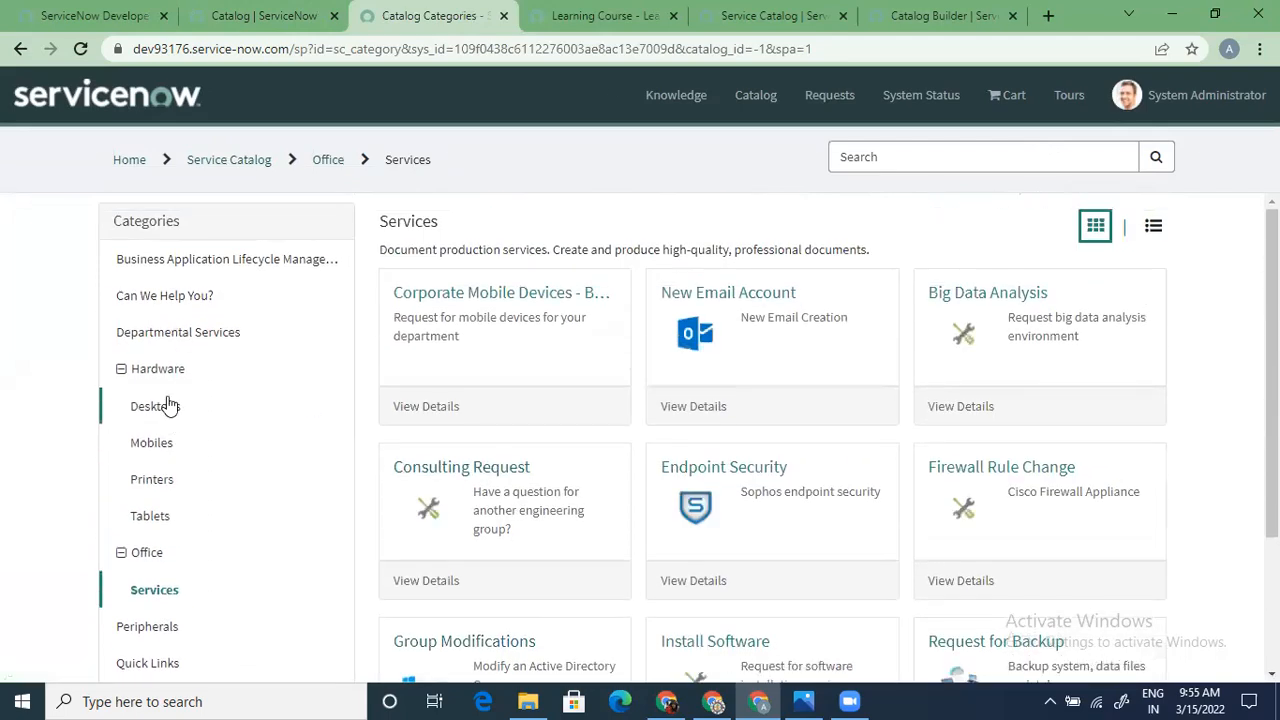
Revisit Desktops and Mobiles, then return to the Office Services list with New Email Account
click(168, 405)
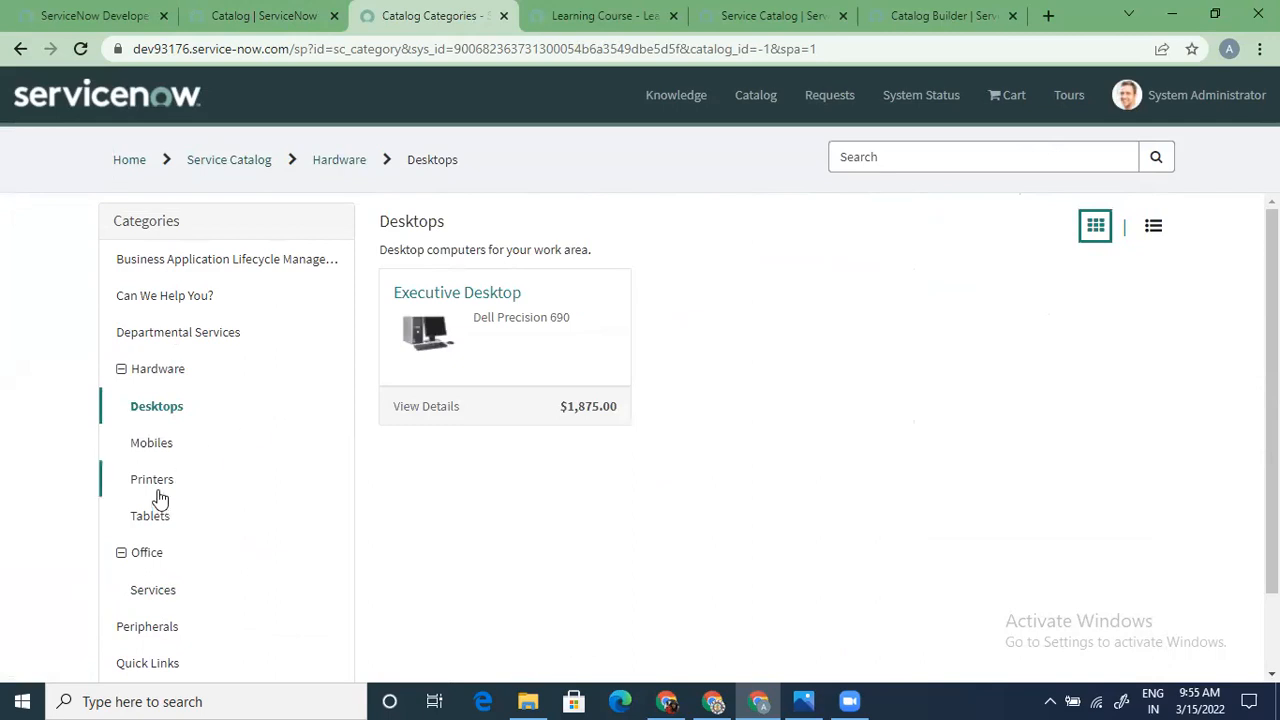
click(165, 453)
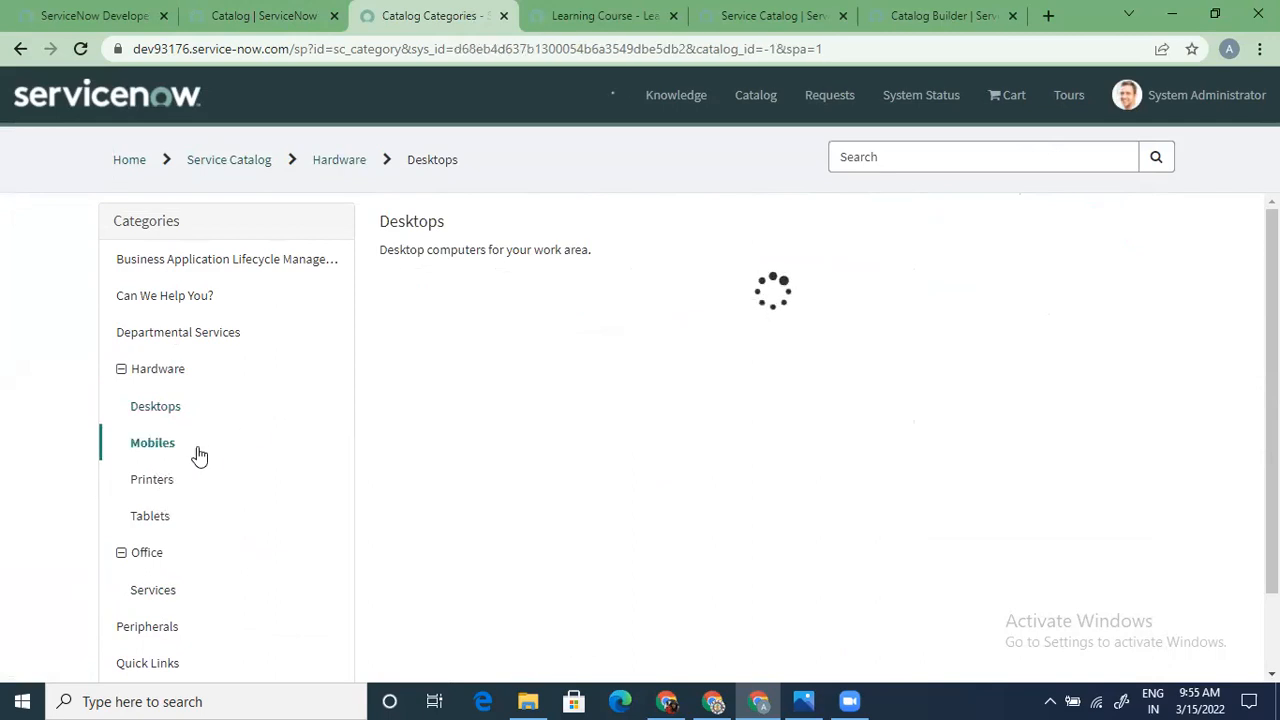
scroll(228, 537, down, 2)
click(171, 442)
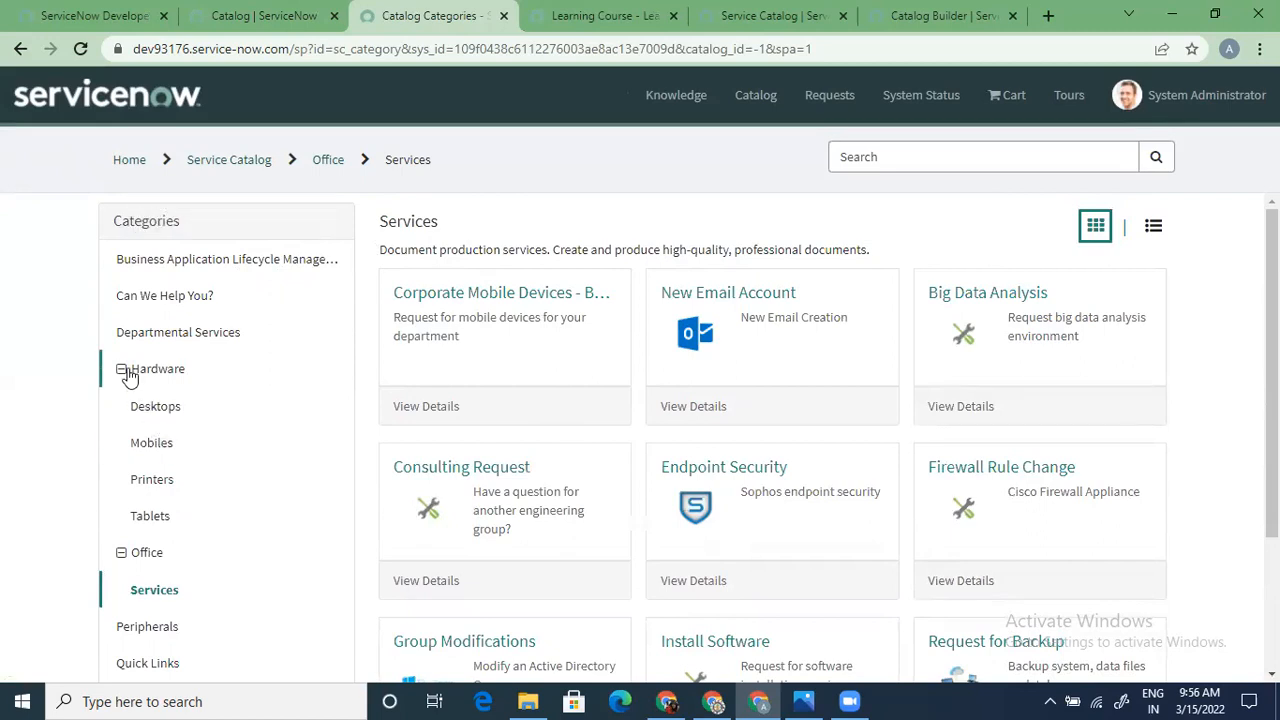
scroll(194, 449, down, 2)
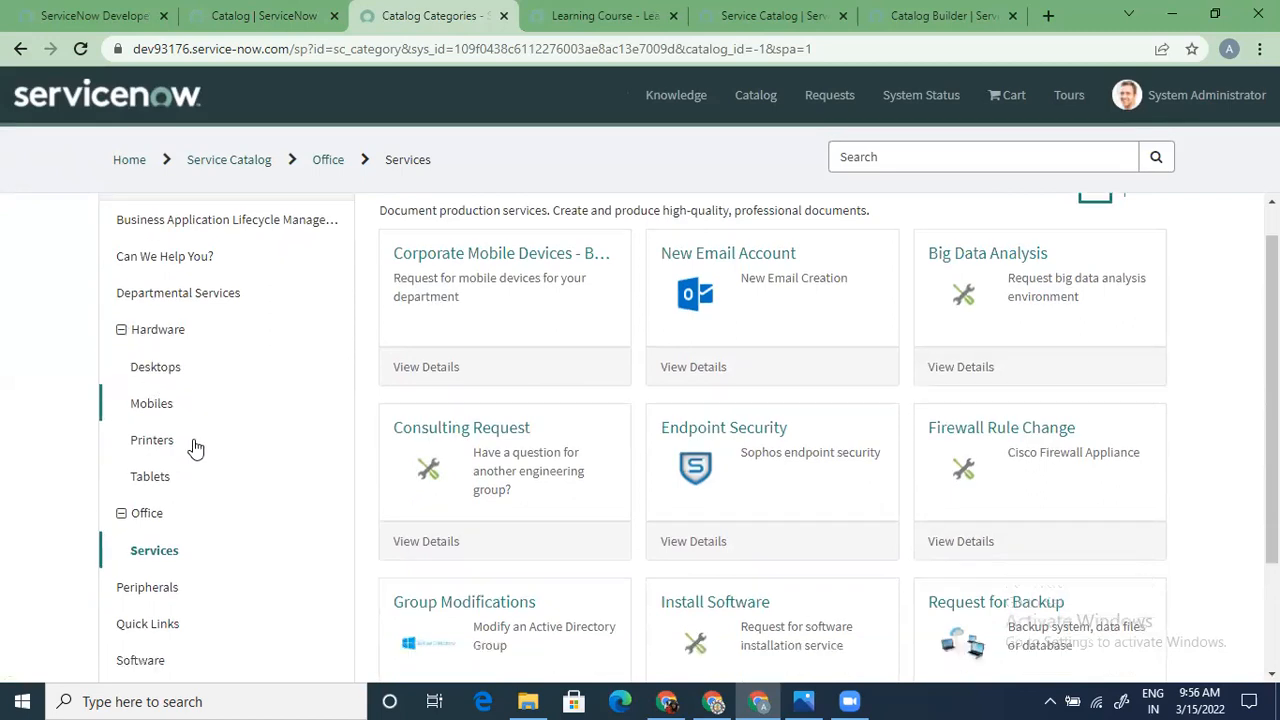
scroll(190, 440, up, 2)
scroll(150, 420, down, 2)
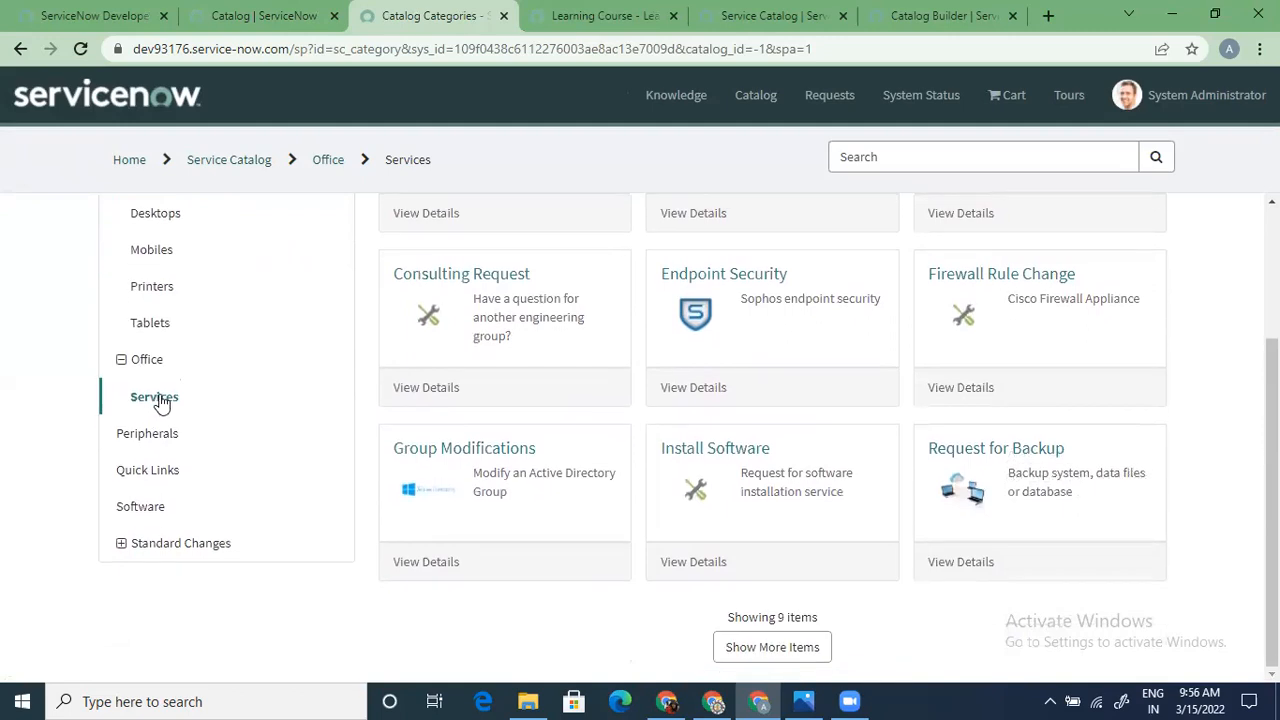
scroll(640, 525, up, 2)
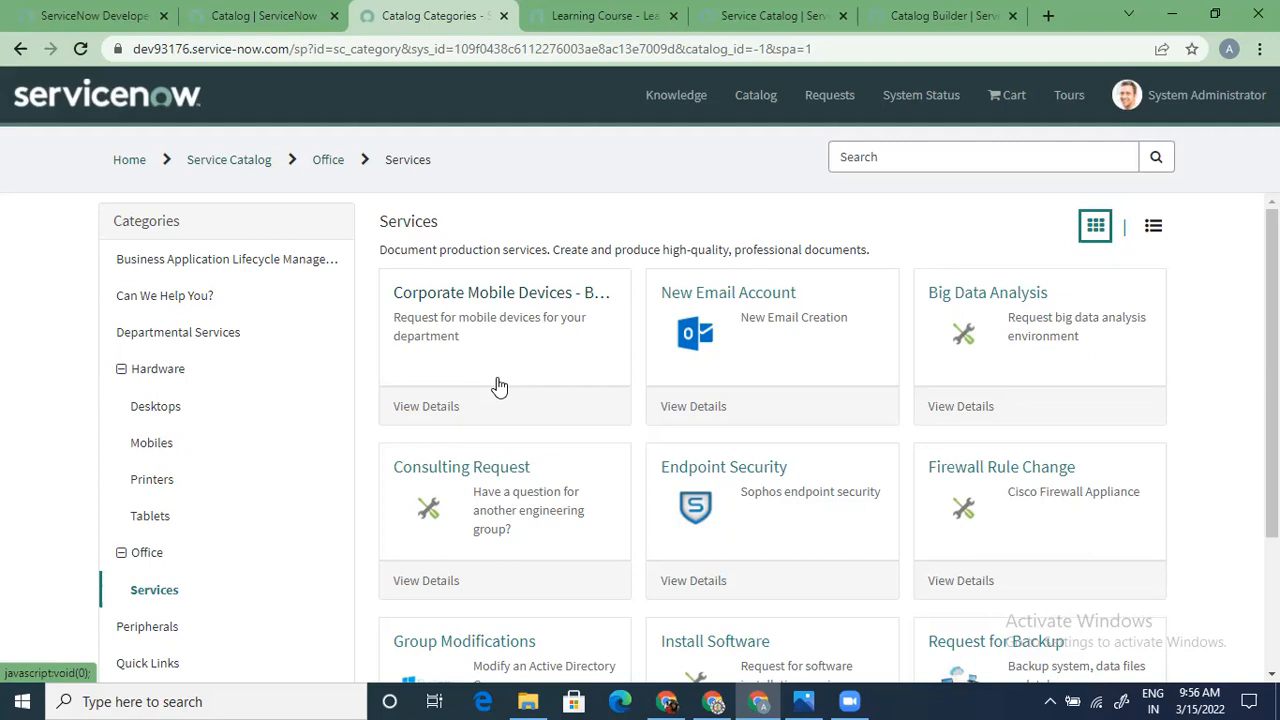
Open the New Email Account item page from the Office Services listing
click(762, 295)
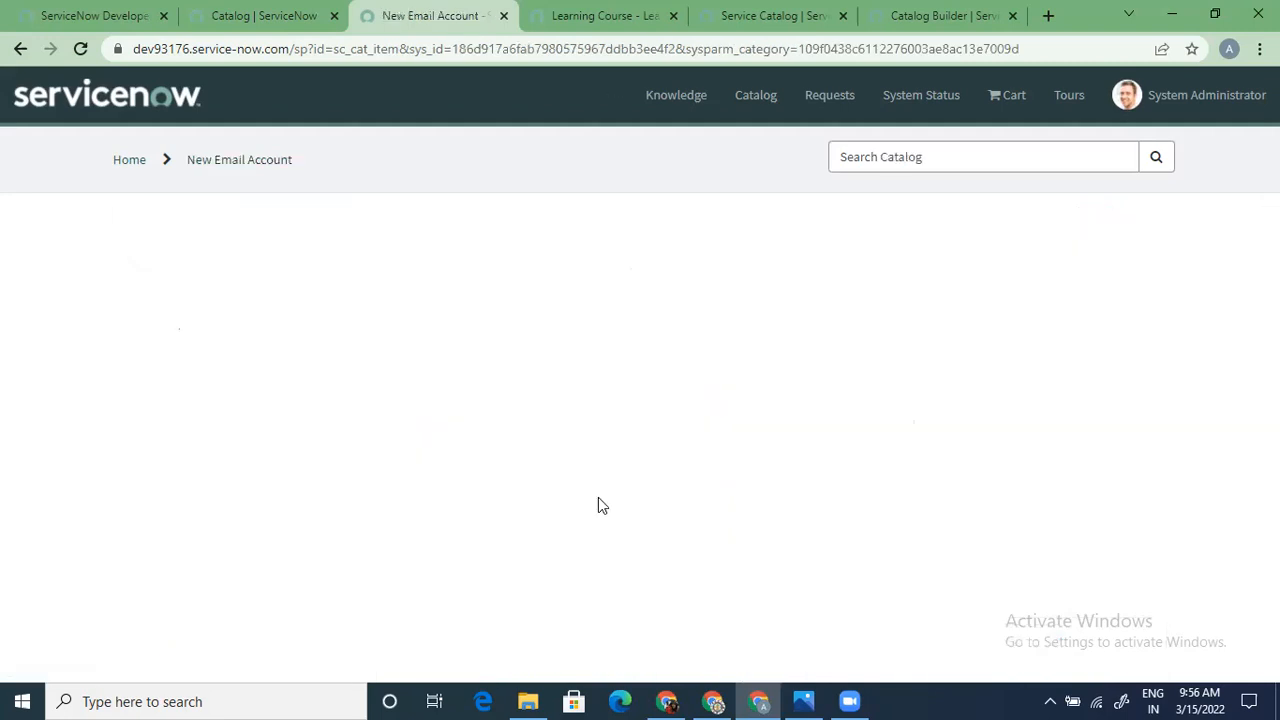
scroll(598, 497, down, 2)
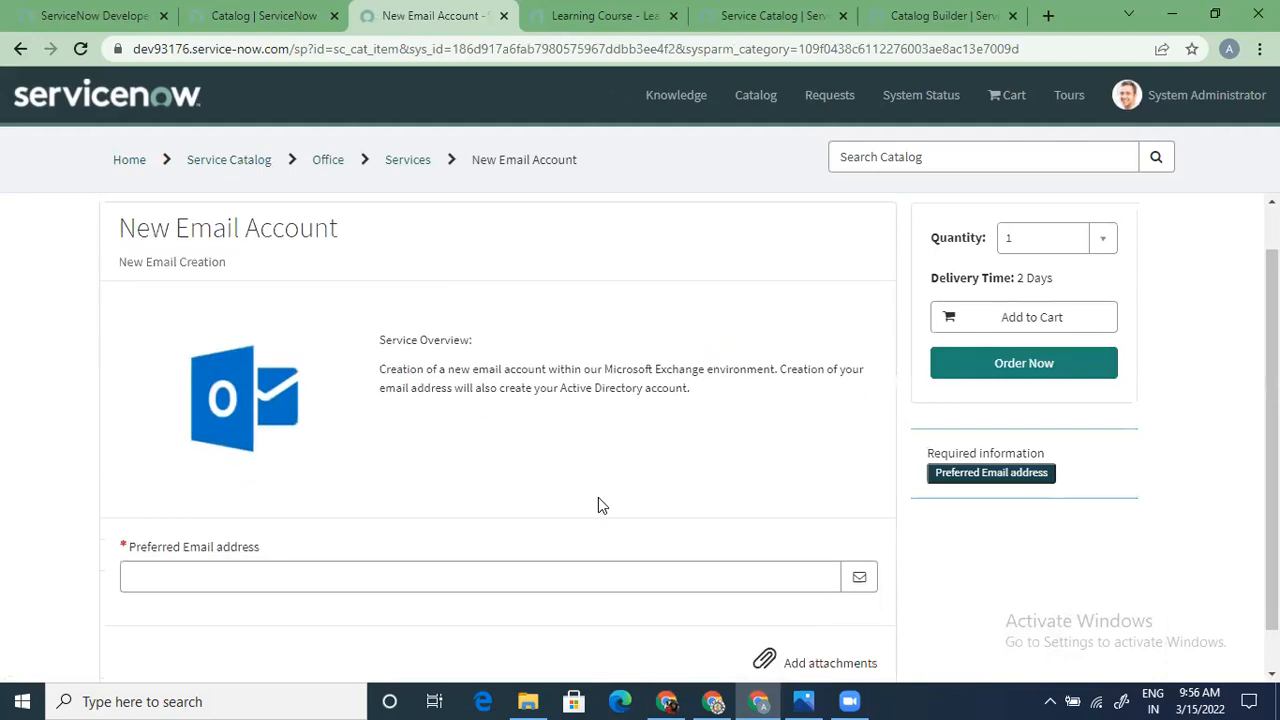
scroll(545, 532, up, 1)
scroll(545, 537, up, 1)
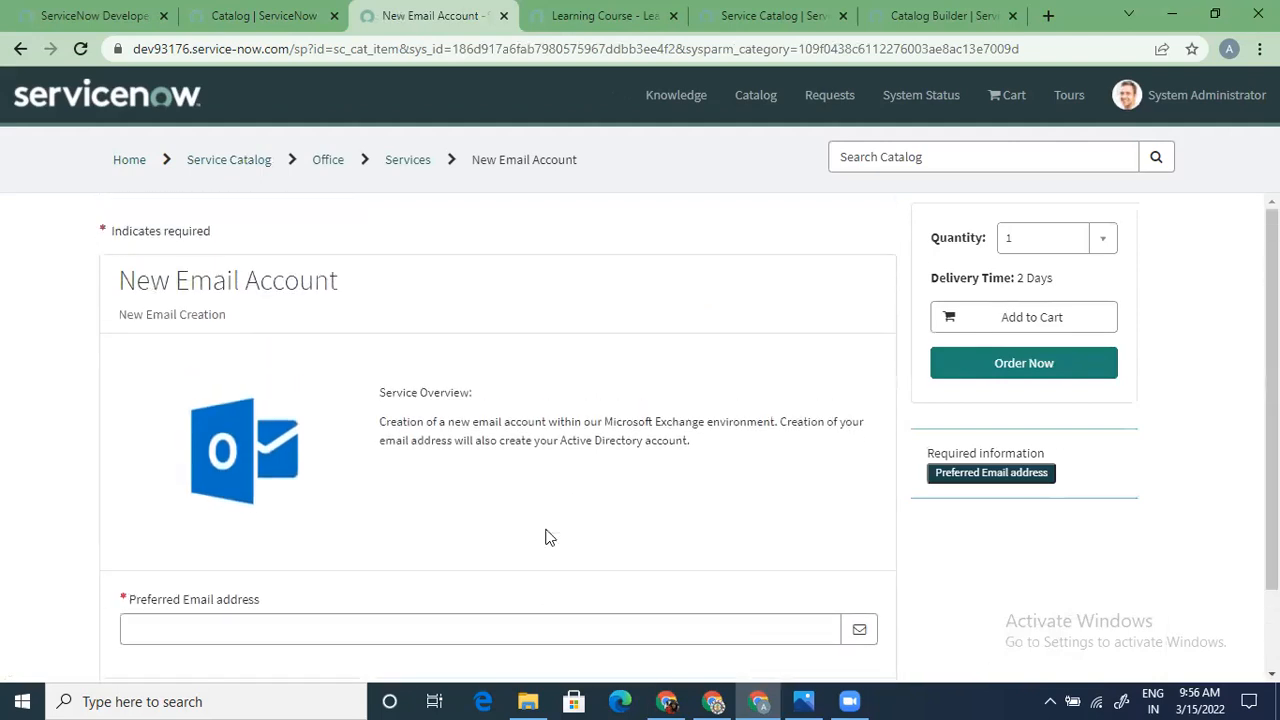
scroll(546, 531, down, 2)
scroll(480, 490, up, 2)
Review the item's title, Service Overview, 2-day delivery and required email field
drag(360, 280, 96, 281)
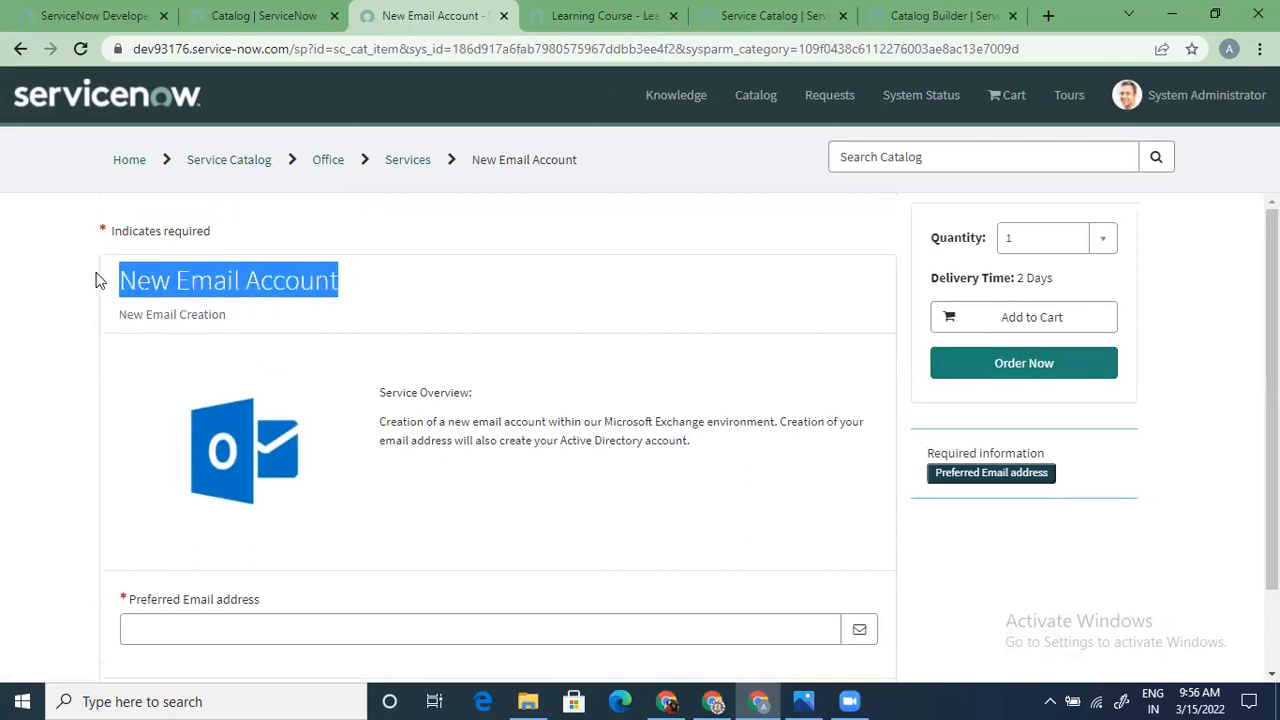
click(403, 487)
drag(366, 394, 755, 472)
click(493, 508)
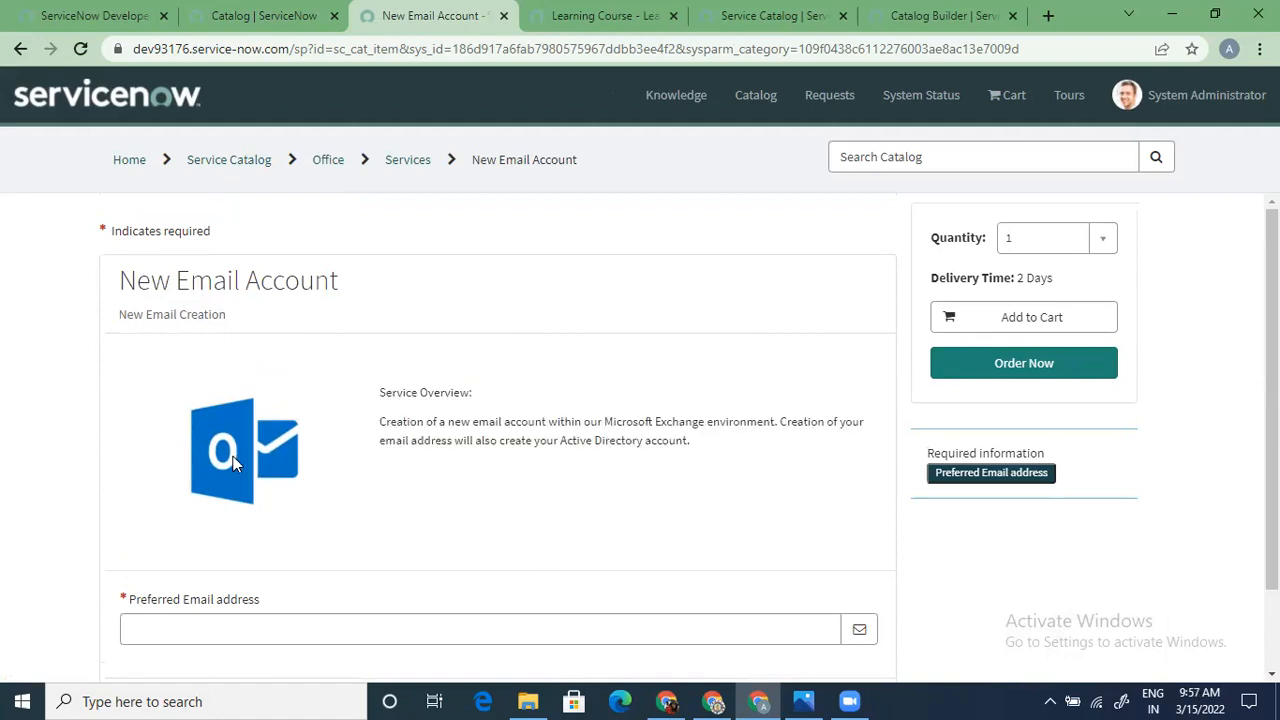
scroll(290, 520, down, 2)
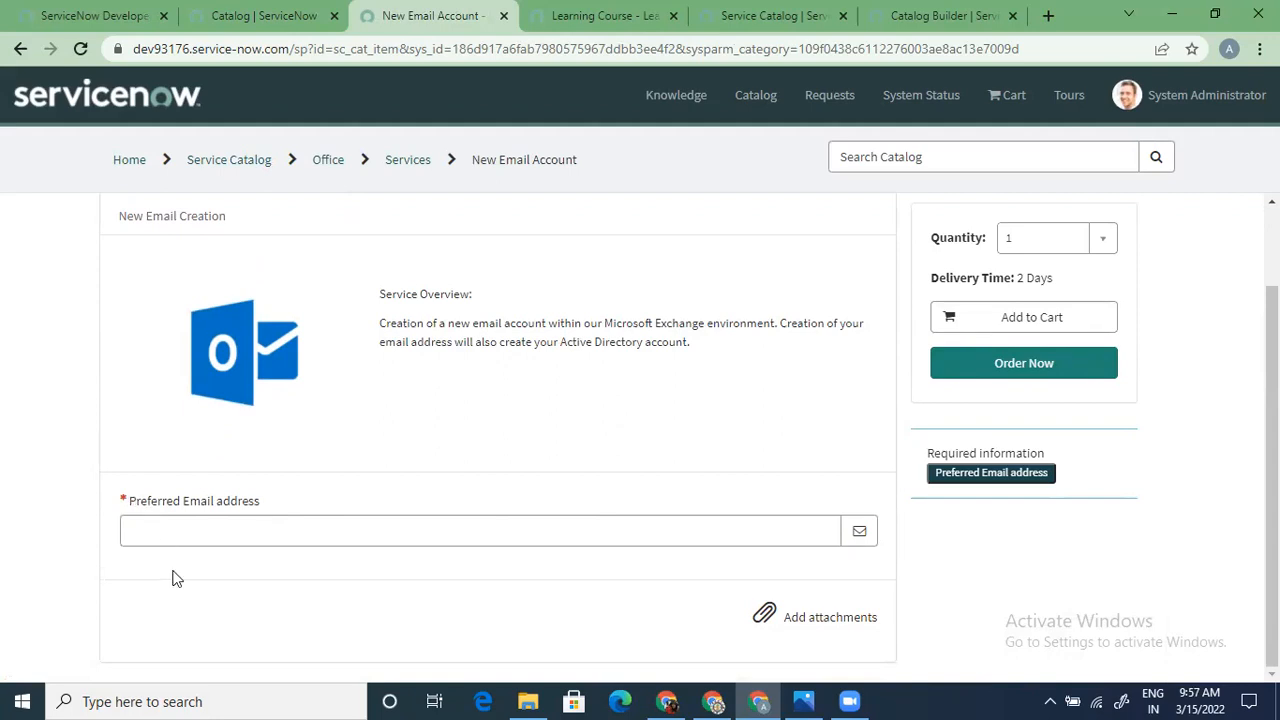
scroll(172, 578, up, 1)
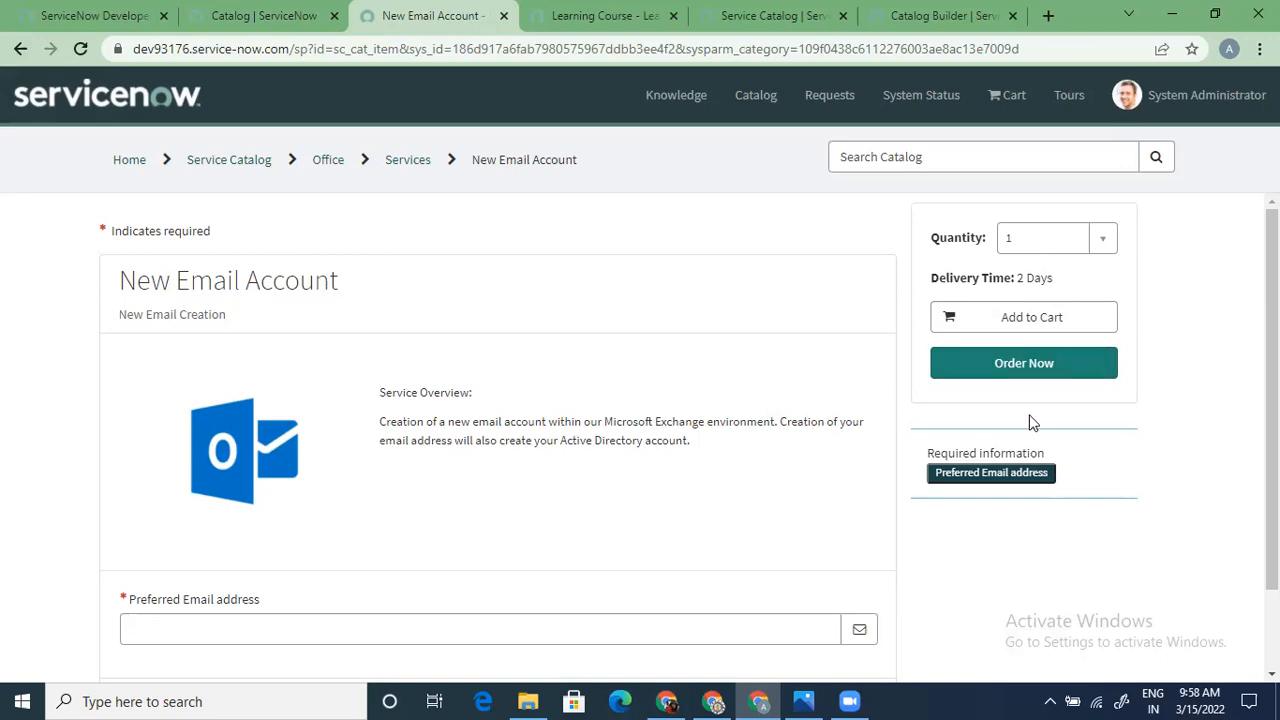
Enter an email address in the required Preferred Email address field
click(375, 633)
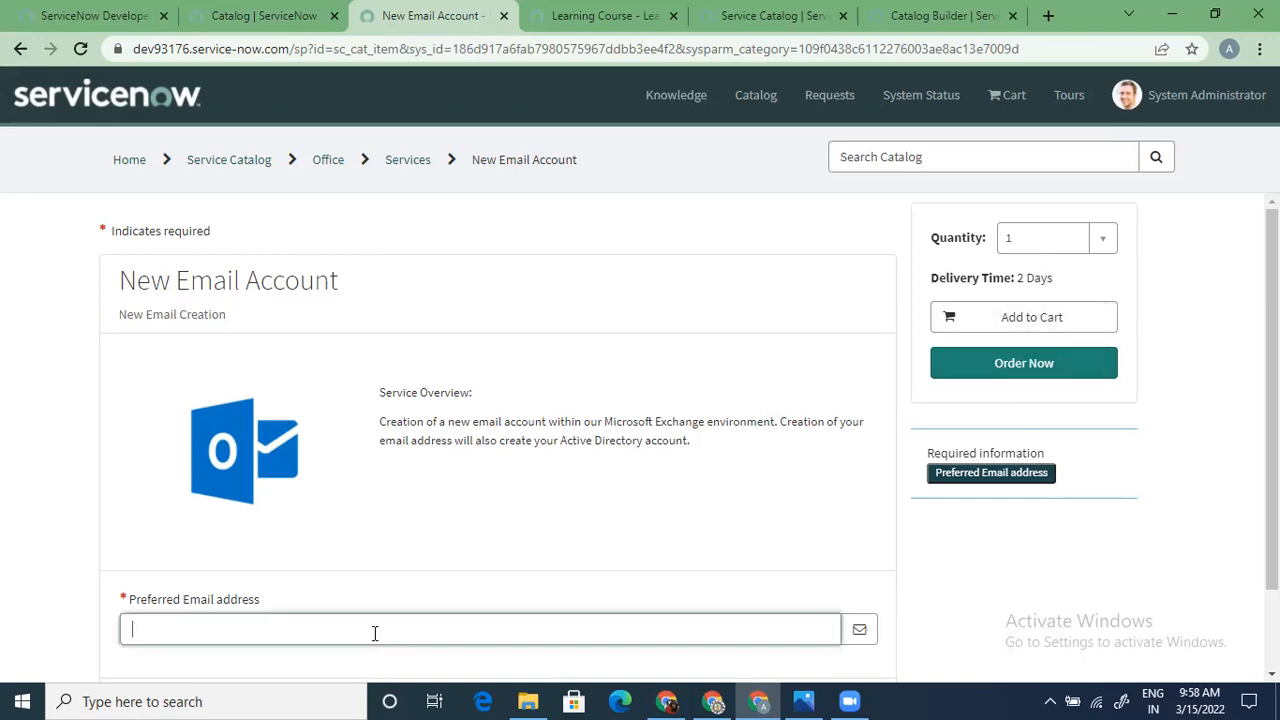
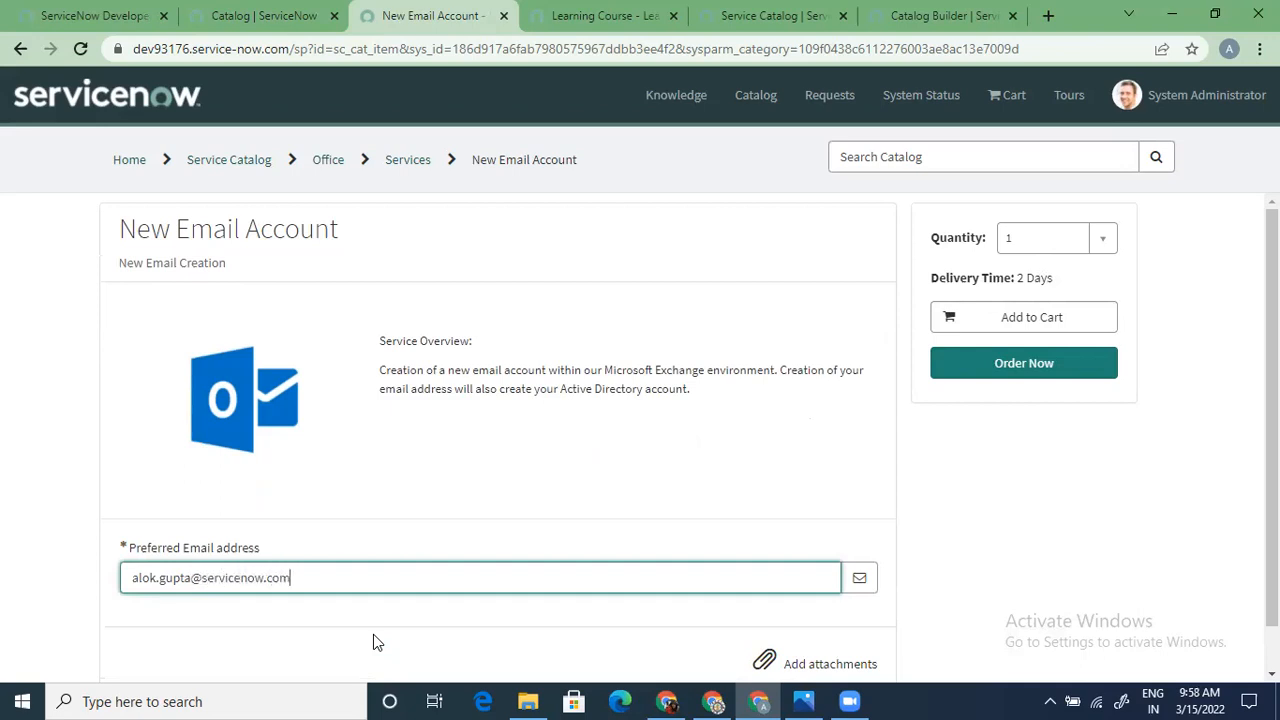
Set the order quantity to 2, then change it back to 1
click(1103, 238)
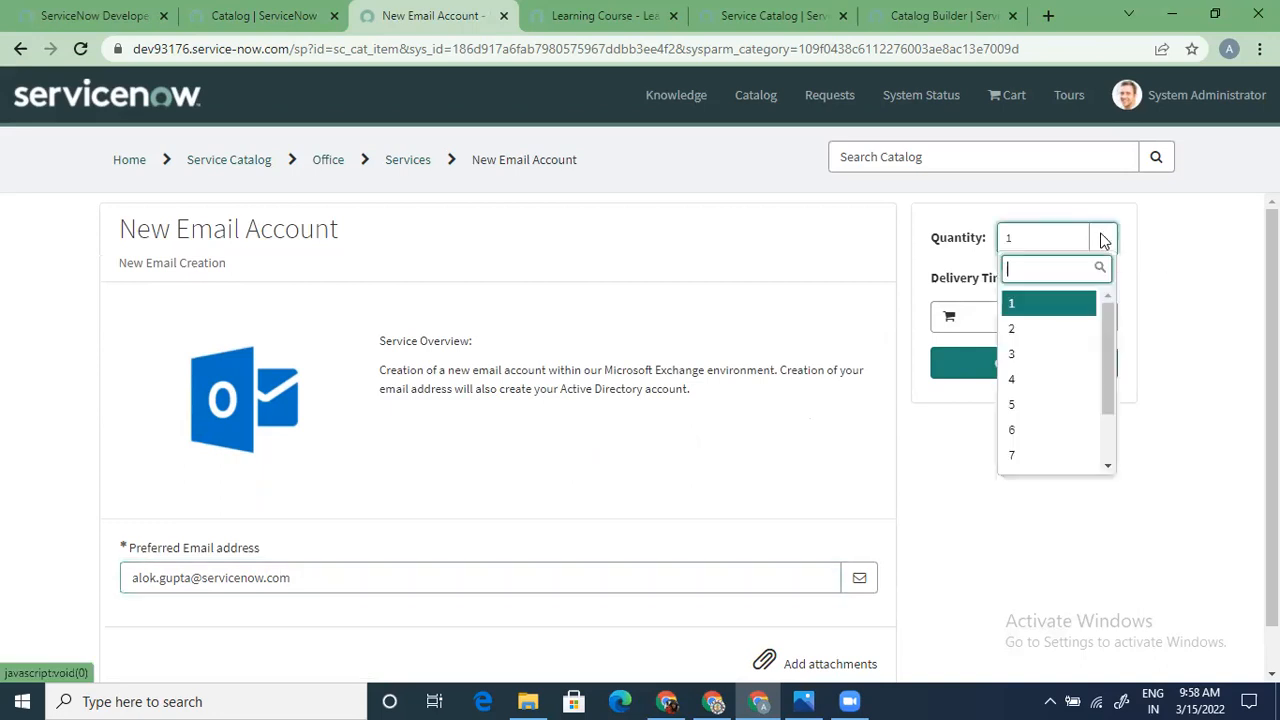
click(1051, 334)
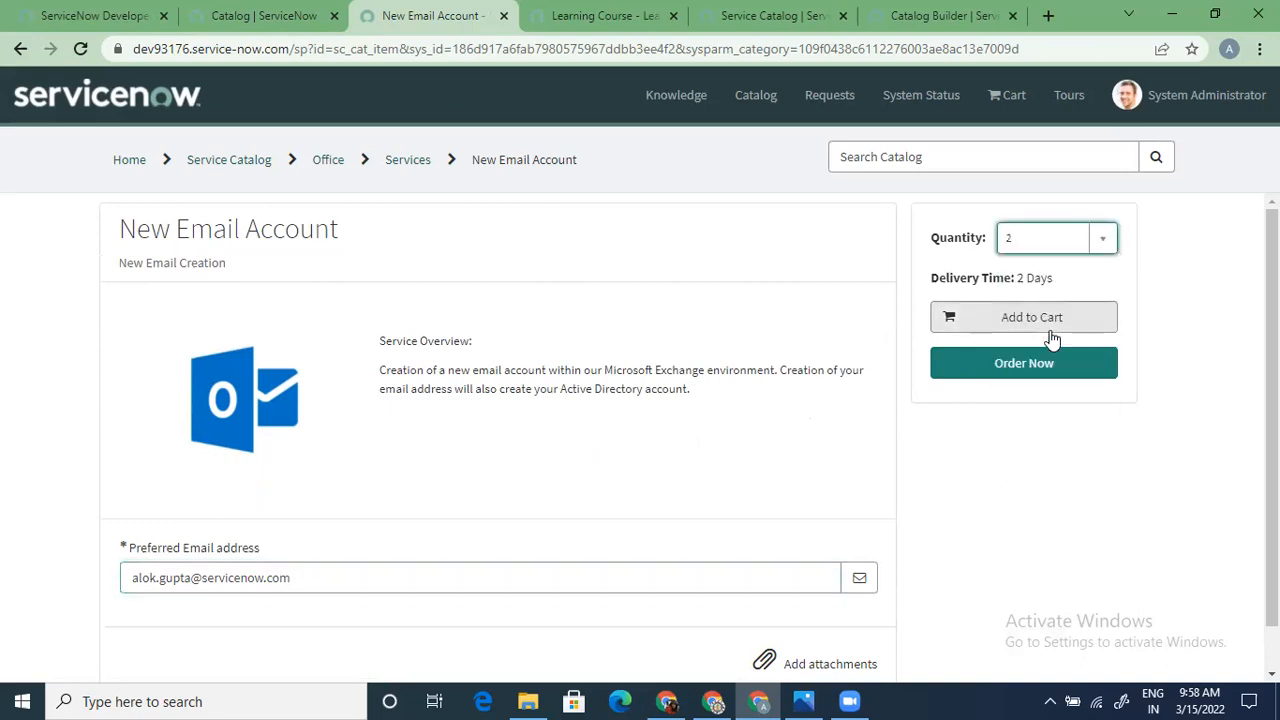
click(1105, 237)
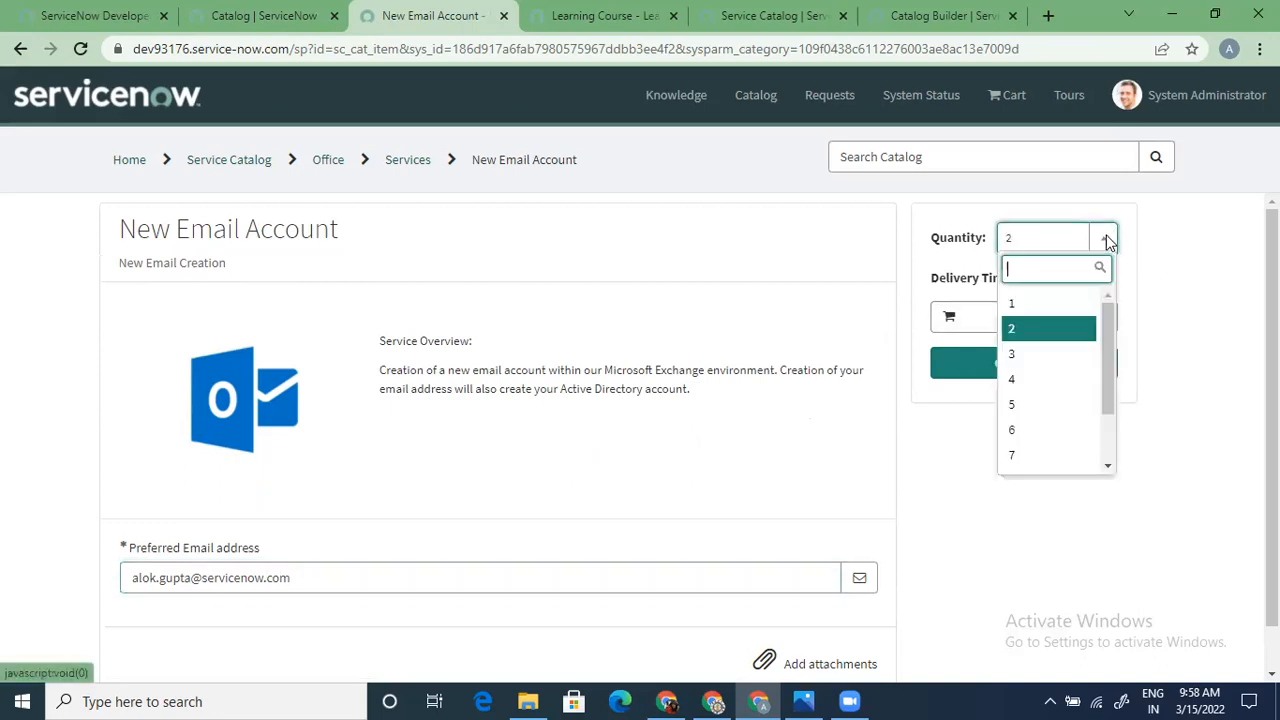
click(1034, 310)
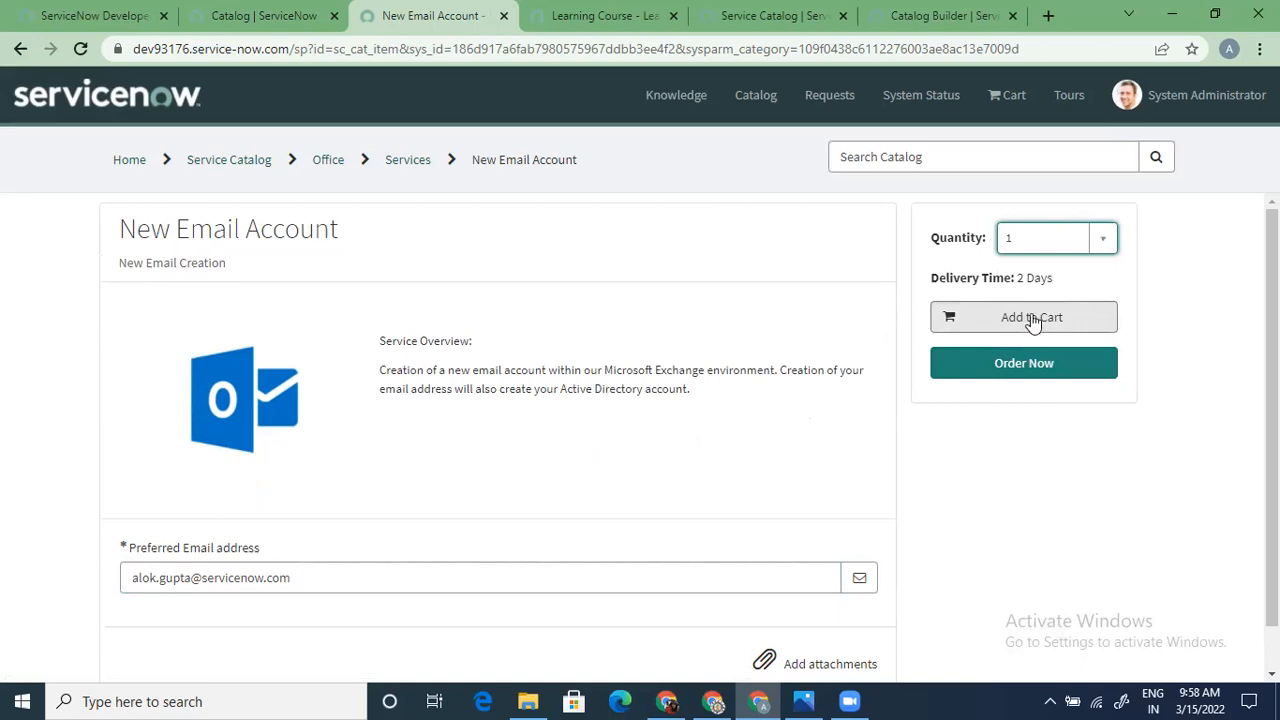
Order the item now and set Request for to a different user found by name
click(1030, 363)
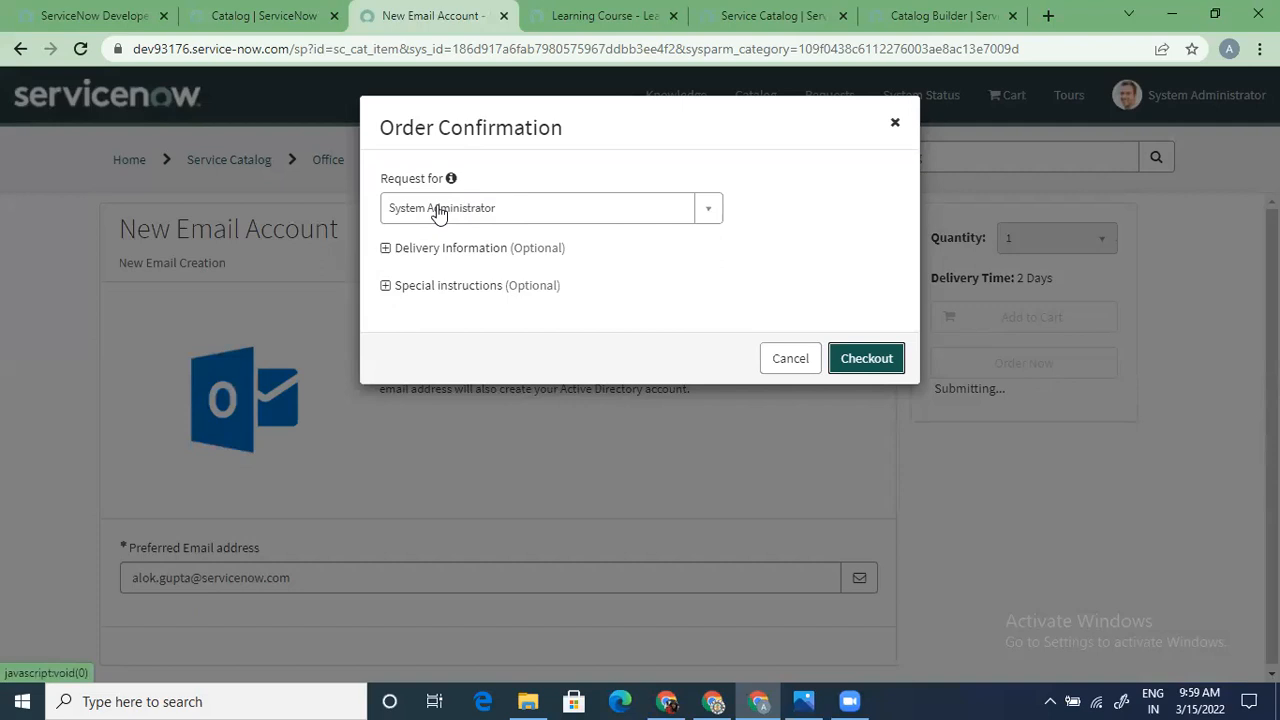
click(535, 220)
text(beth)
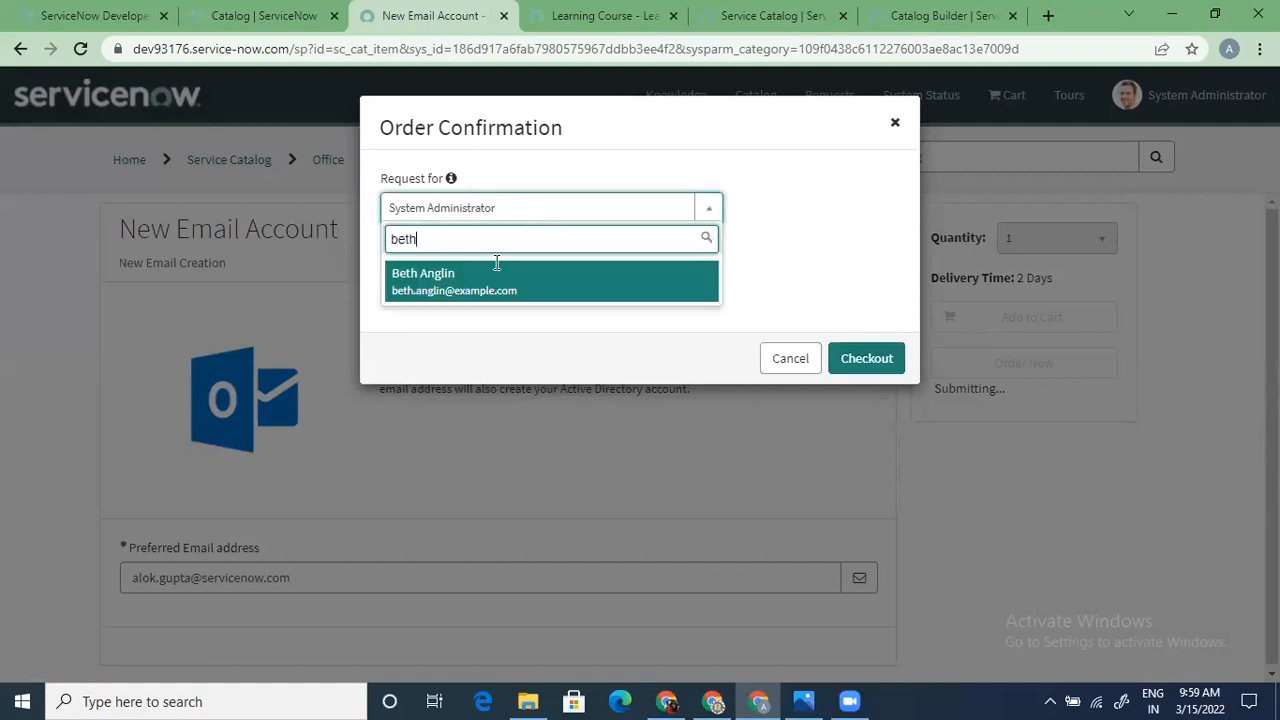
click(468, 296)
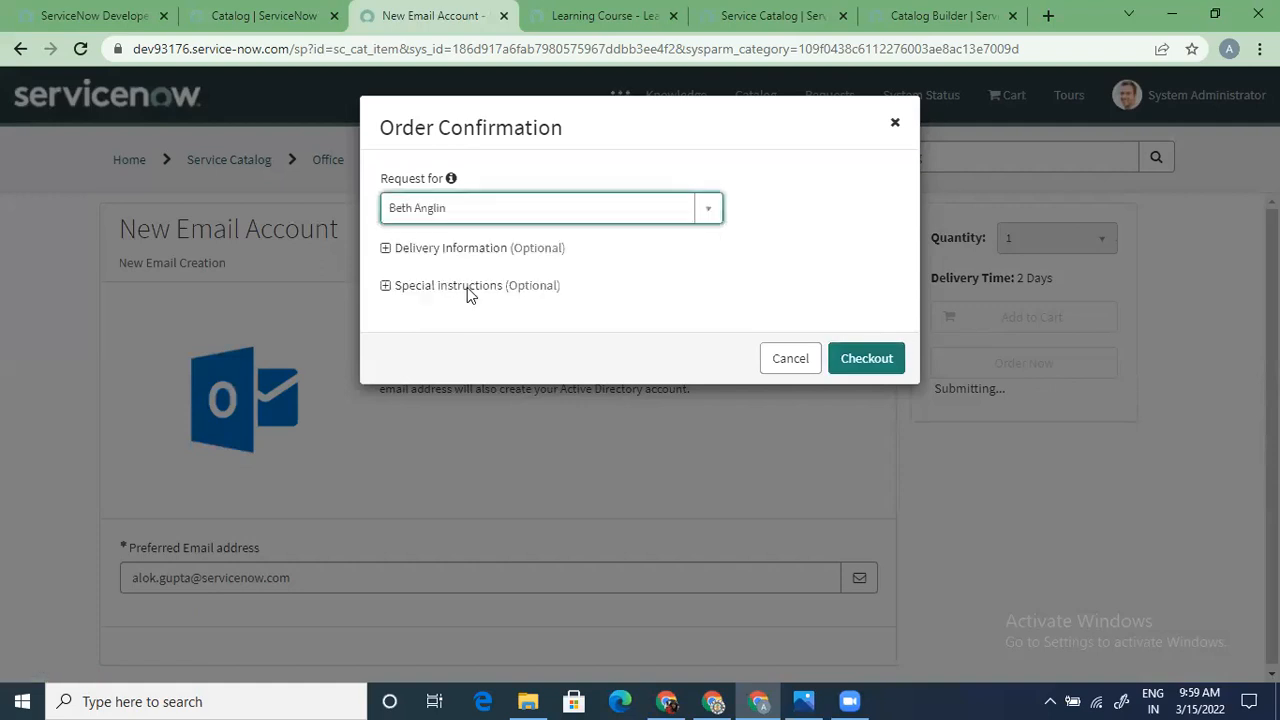
Add 'test instructions' under Special instructions in Delivery Information and check out
click(386, 249)
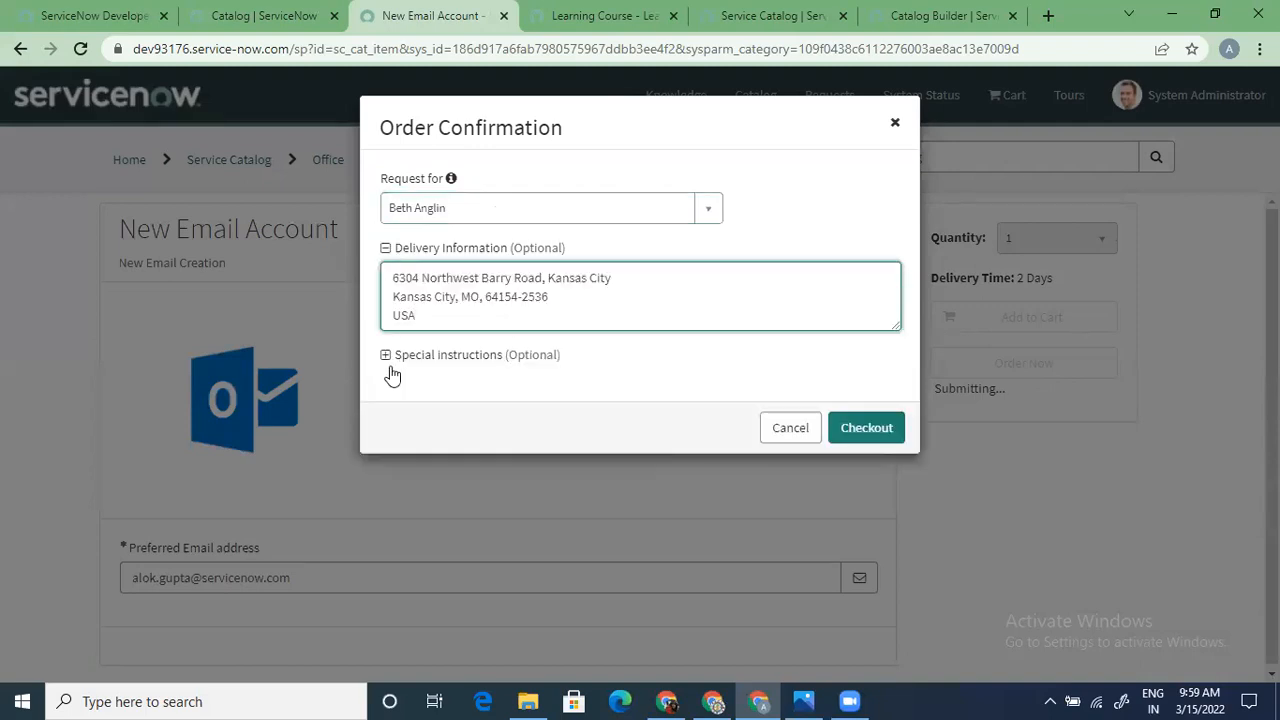
click(386, 356)
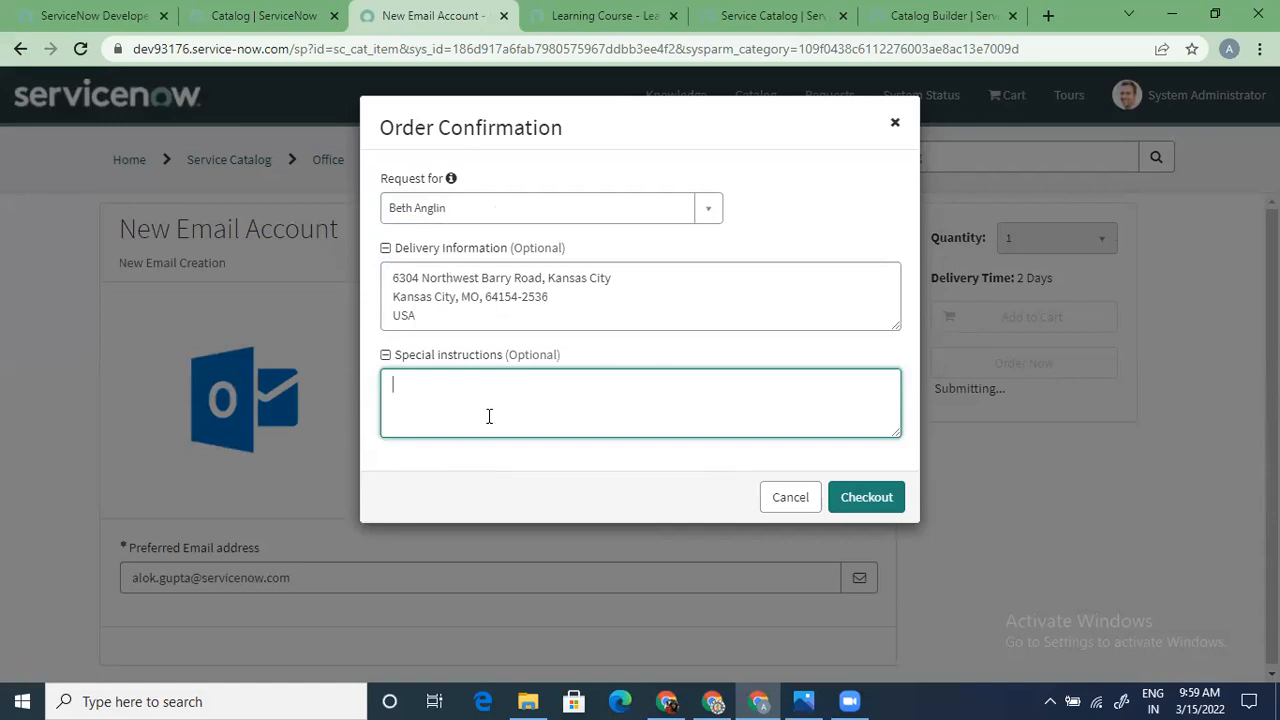
text(test instrutions)
key(Left)
key(Left)
key(Left)
key(Left)
key(Left)
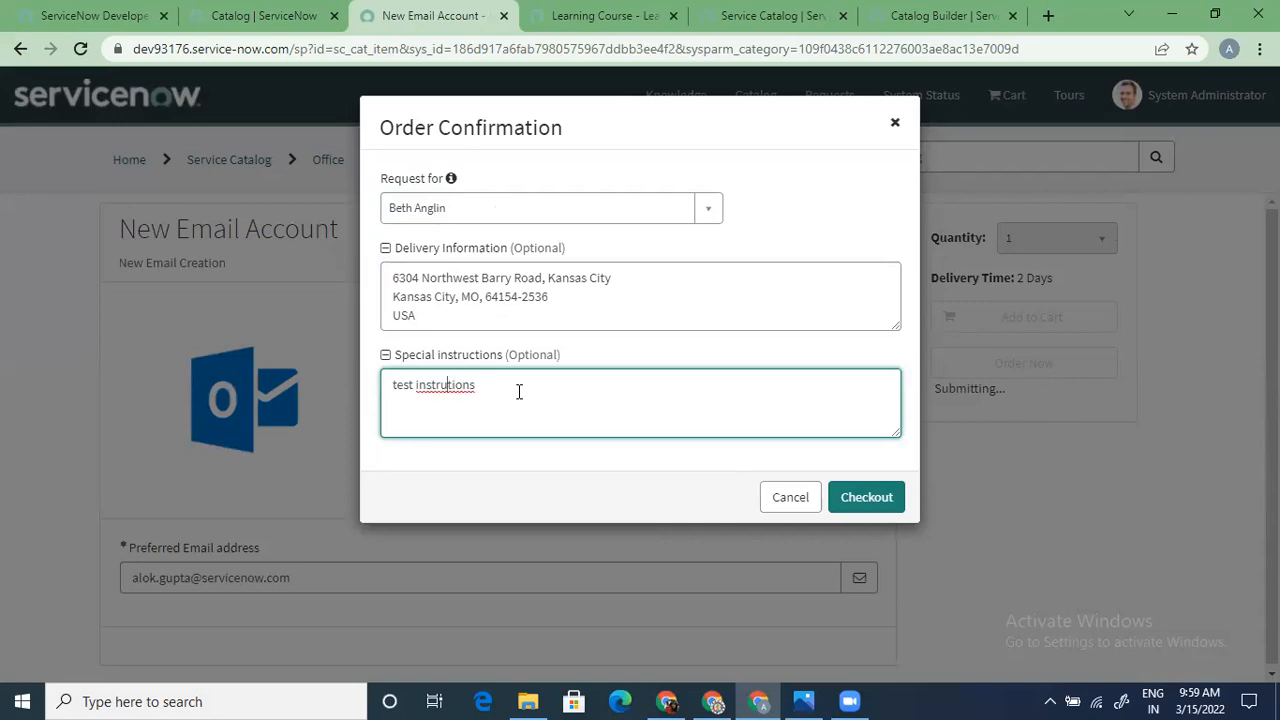
text(c)
click(880, 495)
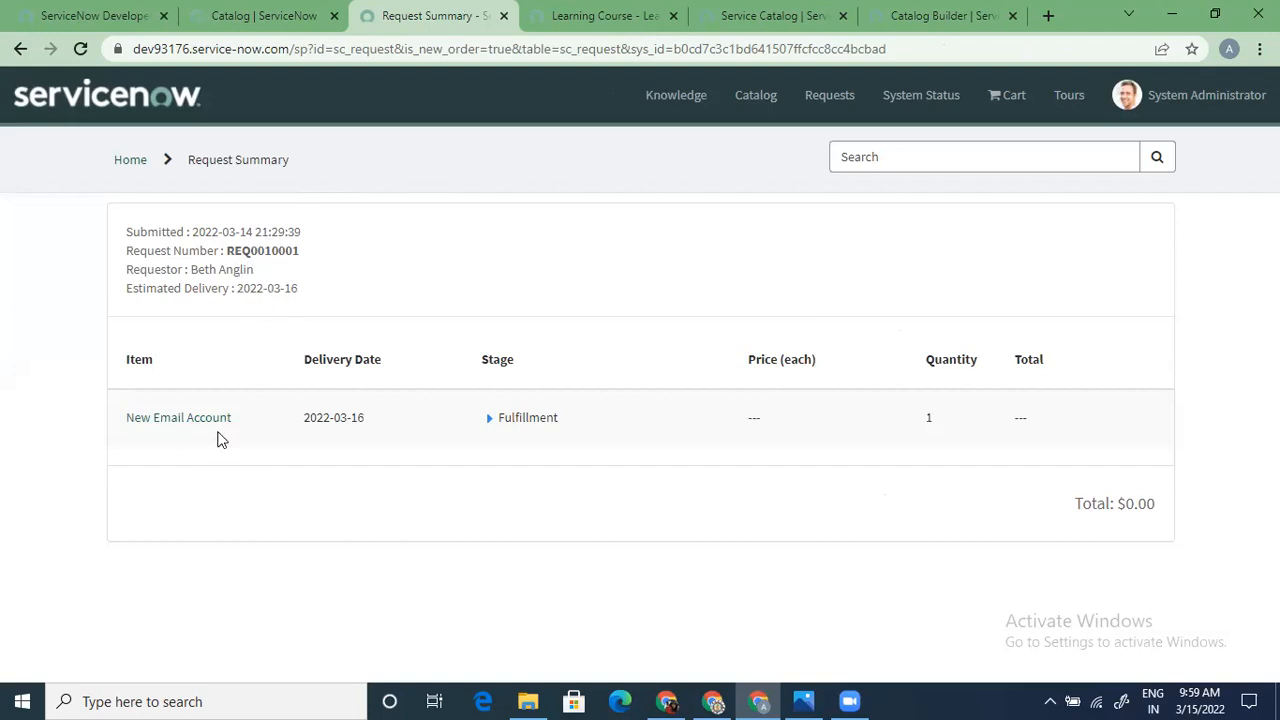
Expand all request stages, copy the request number, and return to the backend Service Catalog
click(490, 426)
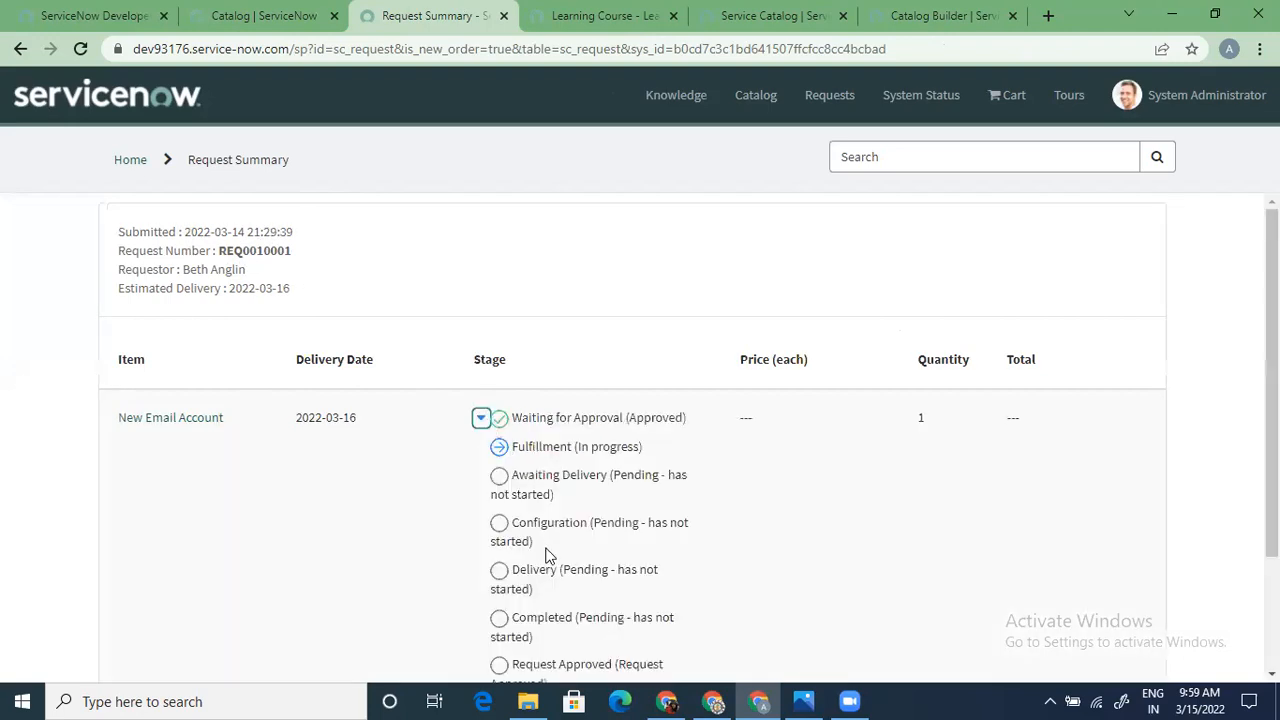
scroll(640, 440, down, 1)
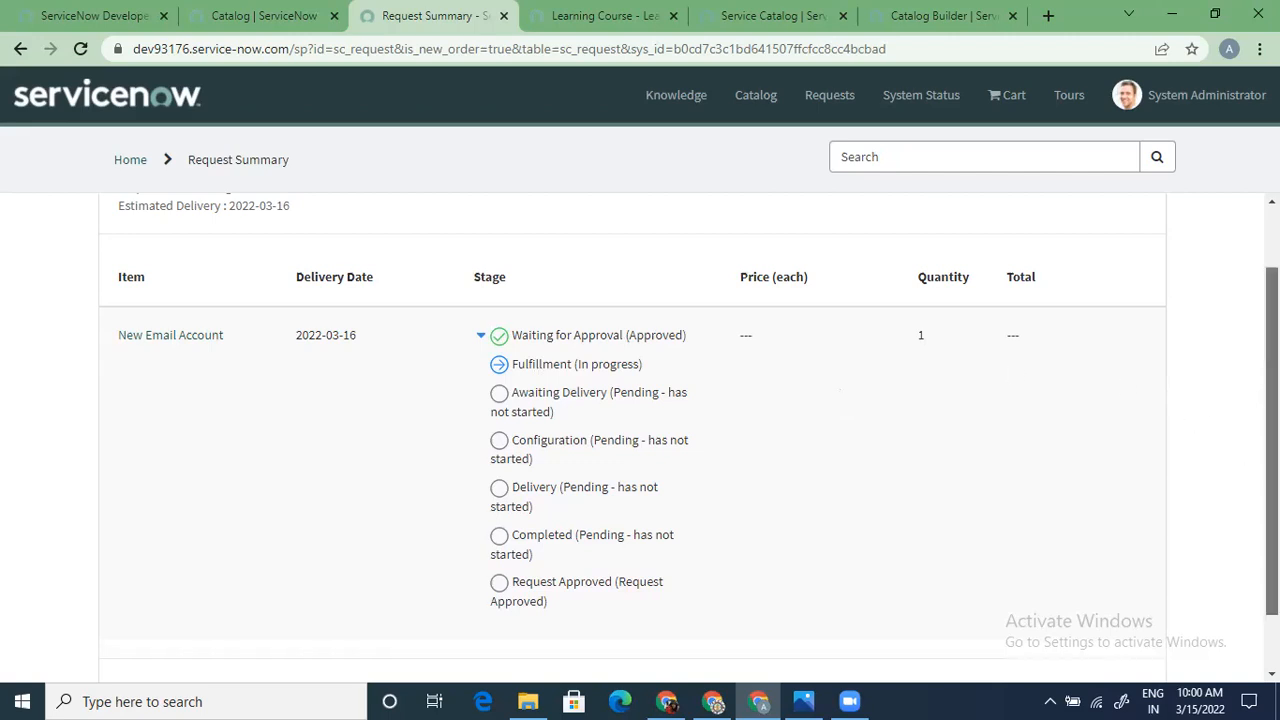
scroll(1272, 440, down, 1)
scroll(1272, 440, up, 2)
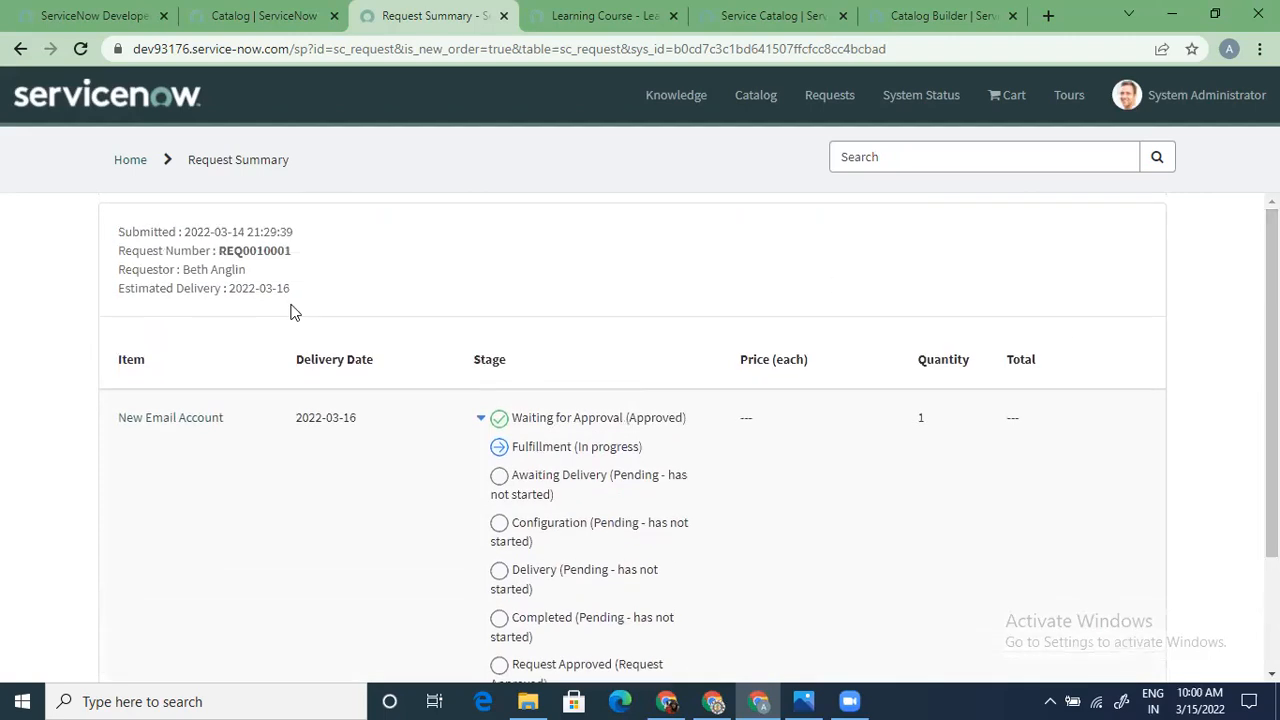
double_click(262, 252)
key(ctrl+c)
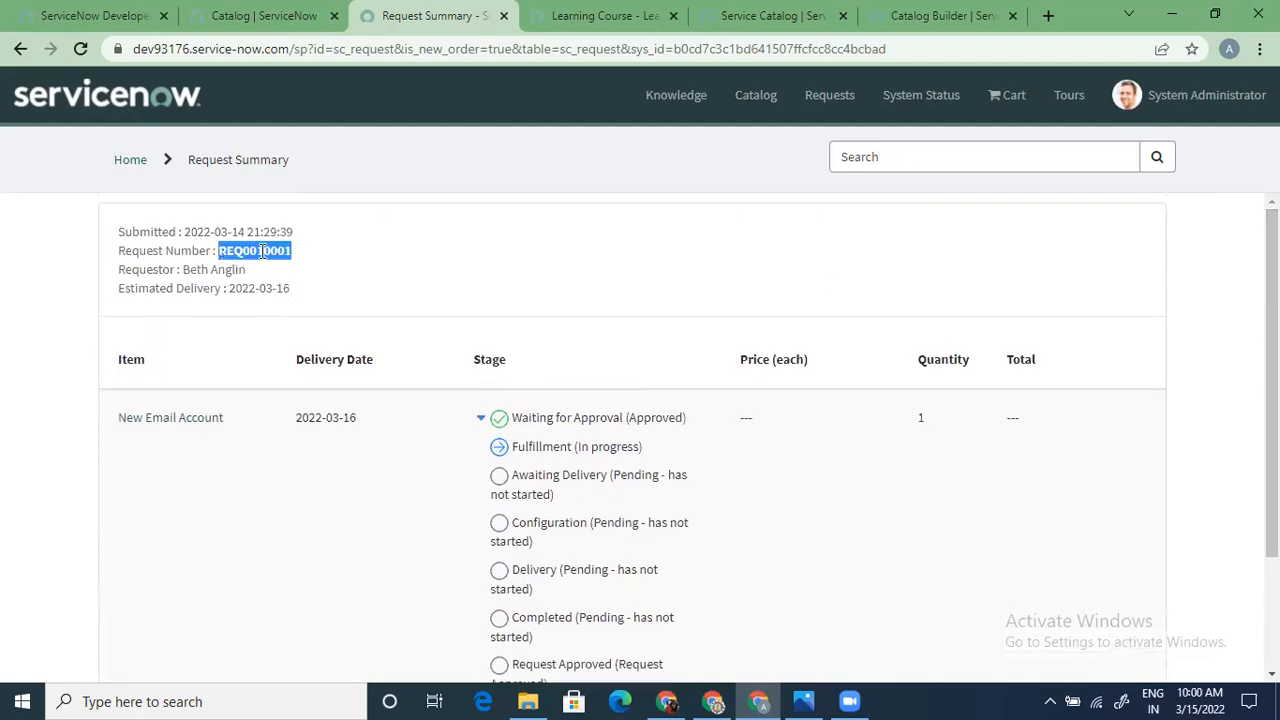
click(233, 18)
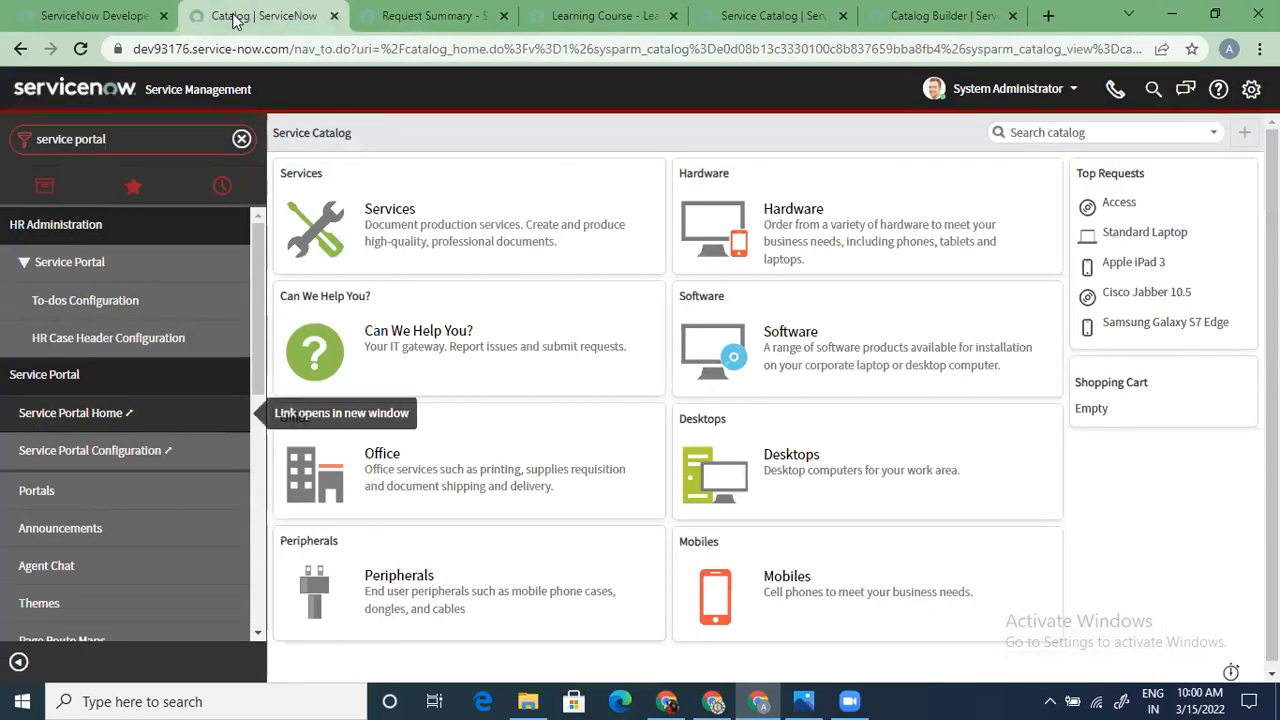
Search the catalog for the copied request number, which returns no match
click(1150, 131)
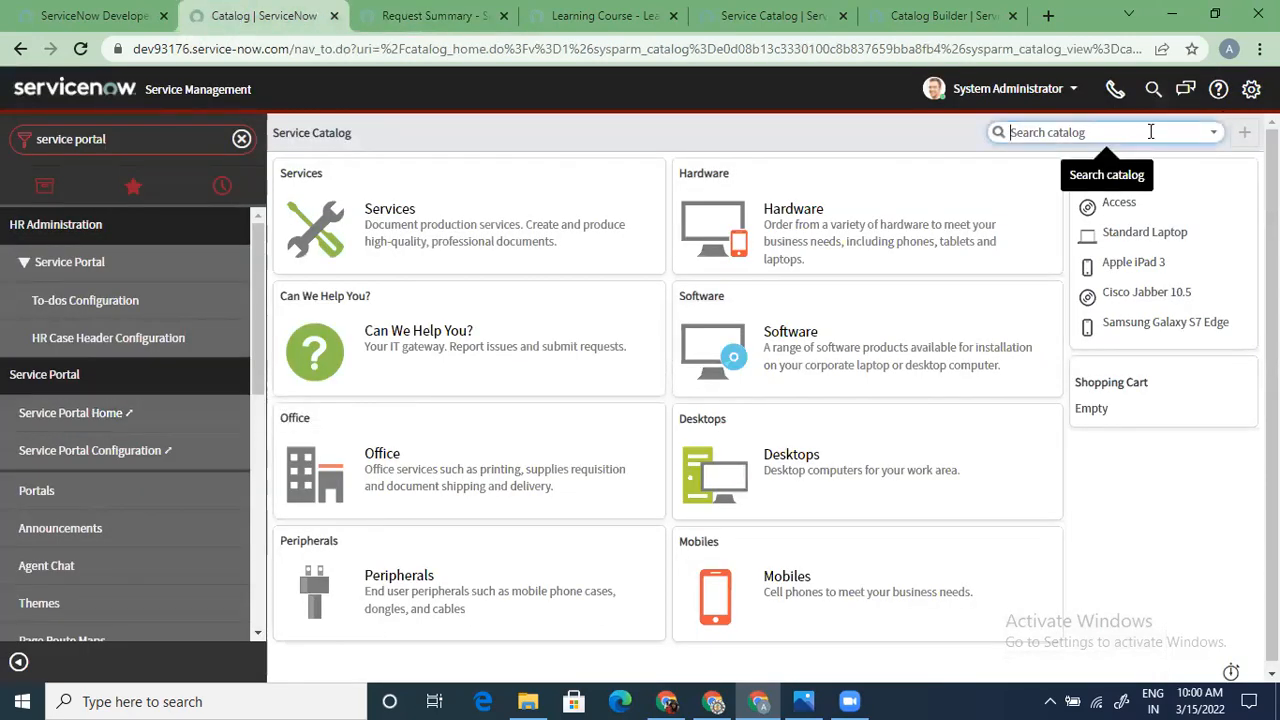
key(ctrl+v)
key(Return)
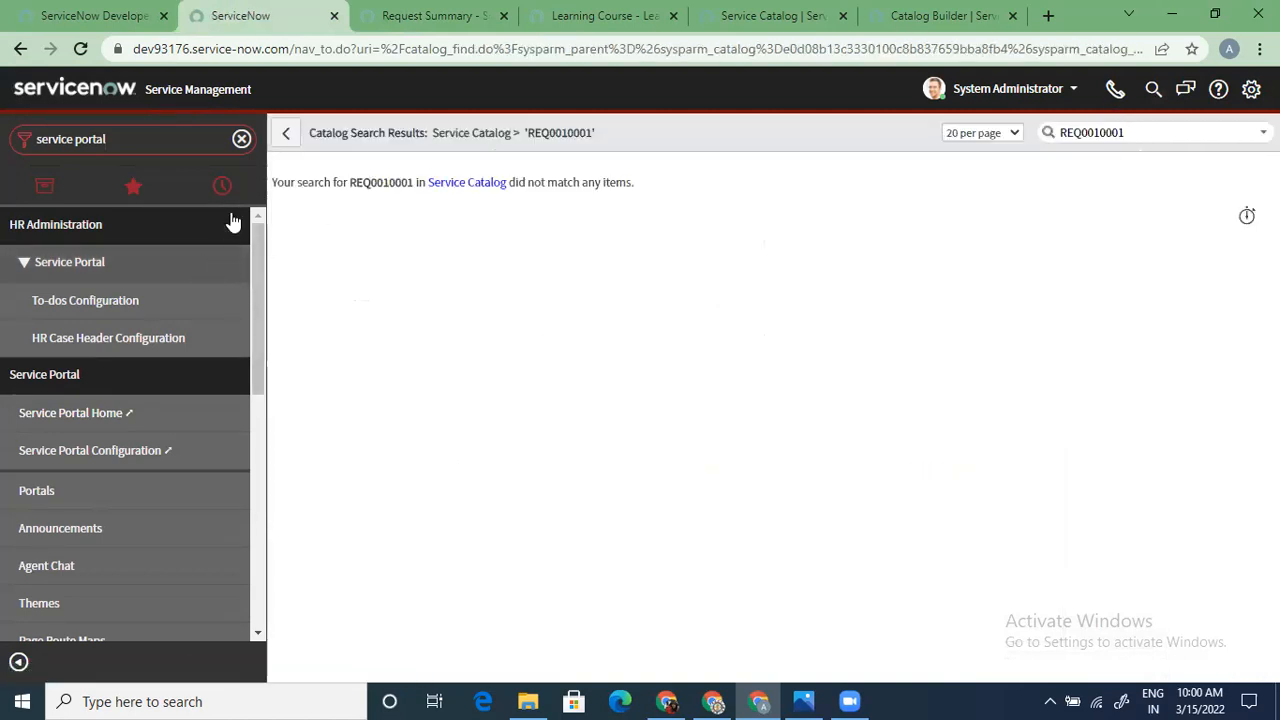
Reset the navigator, go to the IT Agent homepage, and paste the request number into global search
click(241, 139)
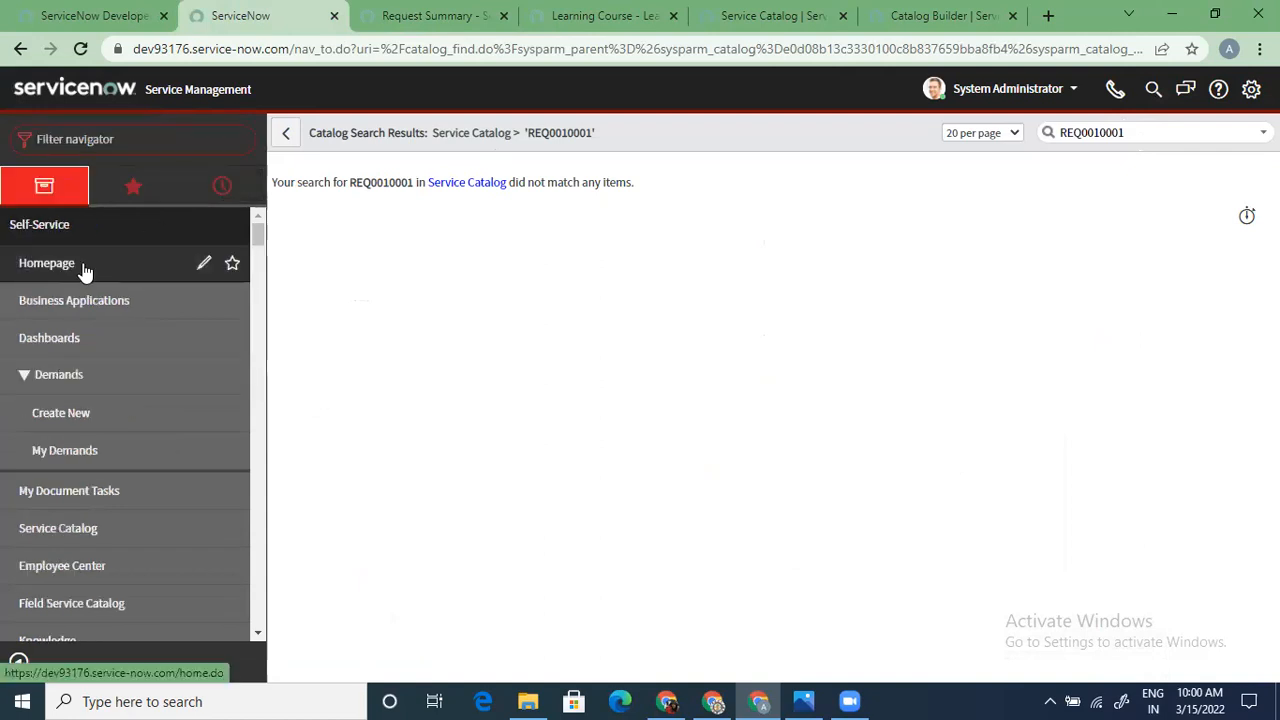
click(84, 264)
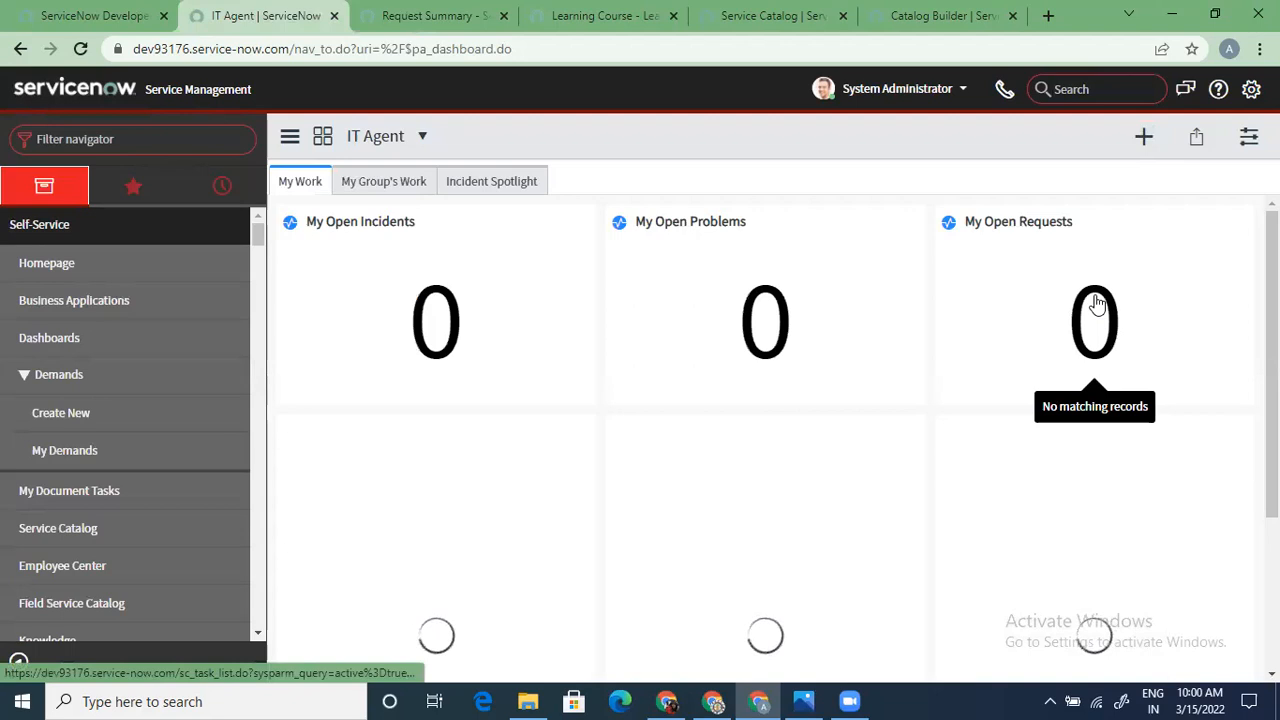
click(1077, 88)
key(ctrl+v)
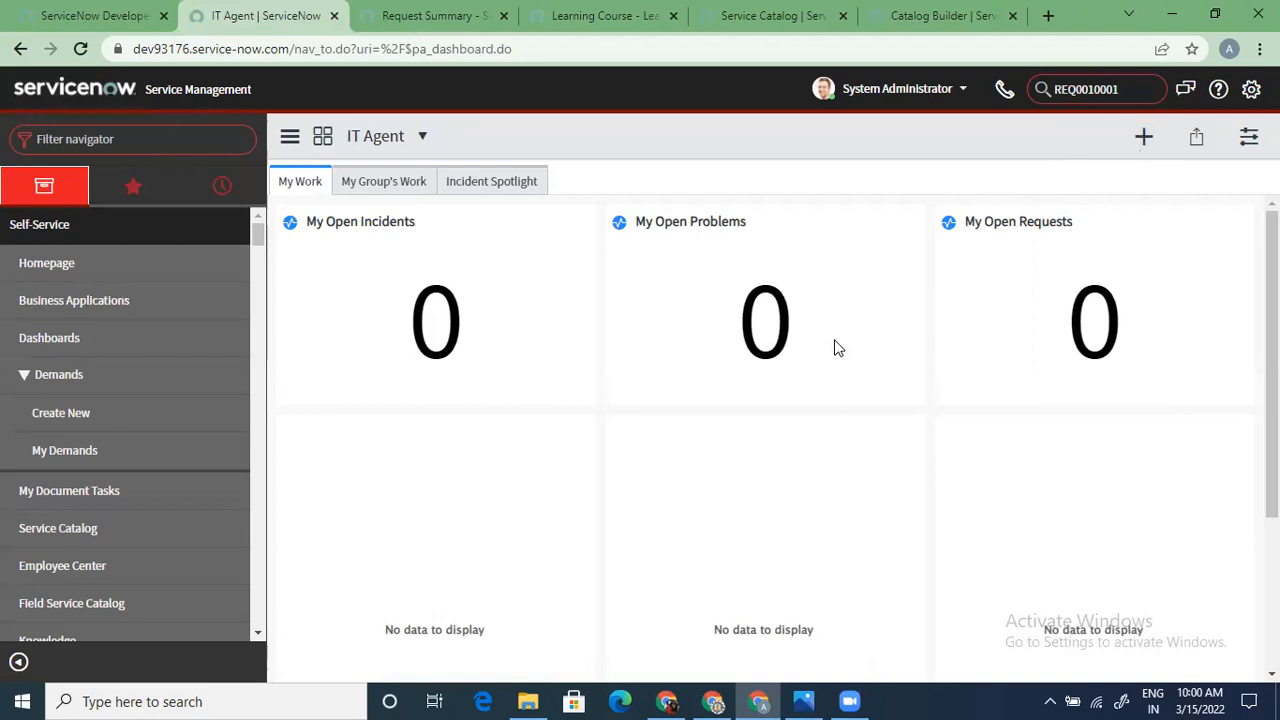
Run the global search to open the request record and load its related lists
key(Return)
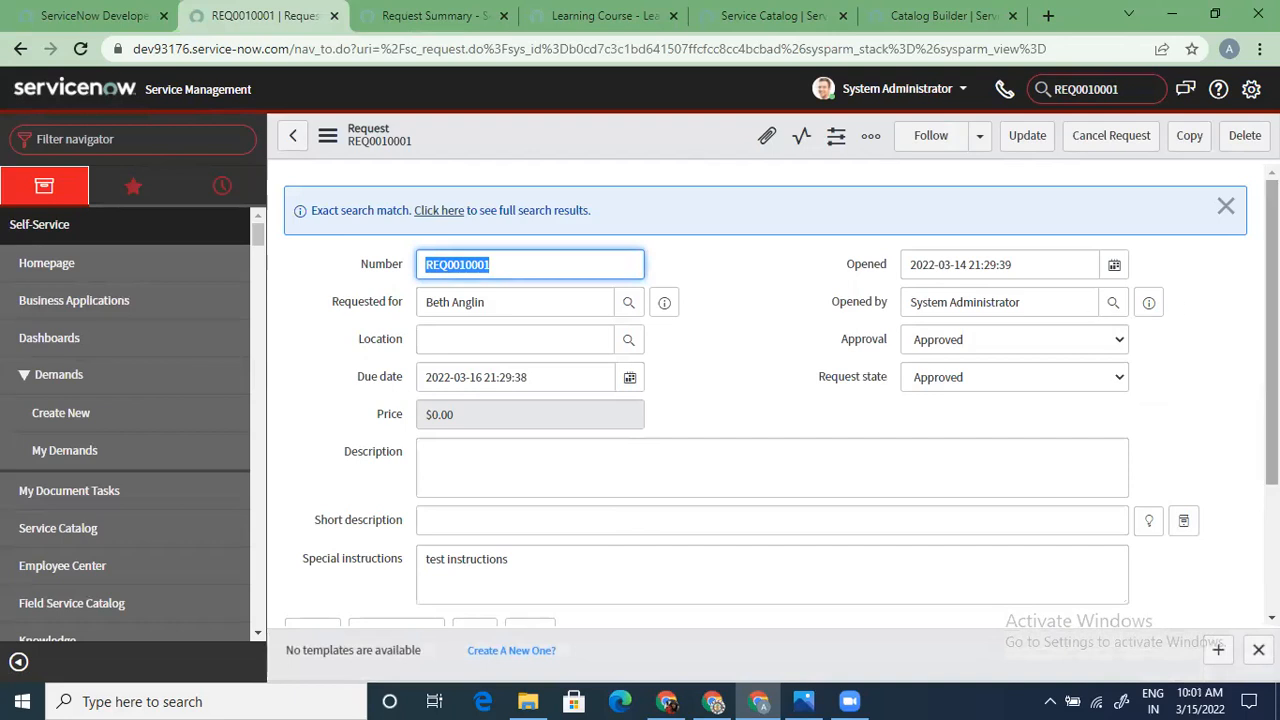
drag(1272, 305, 1272, 305)
scroll(654, 600, down, 3)
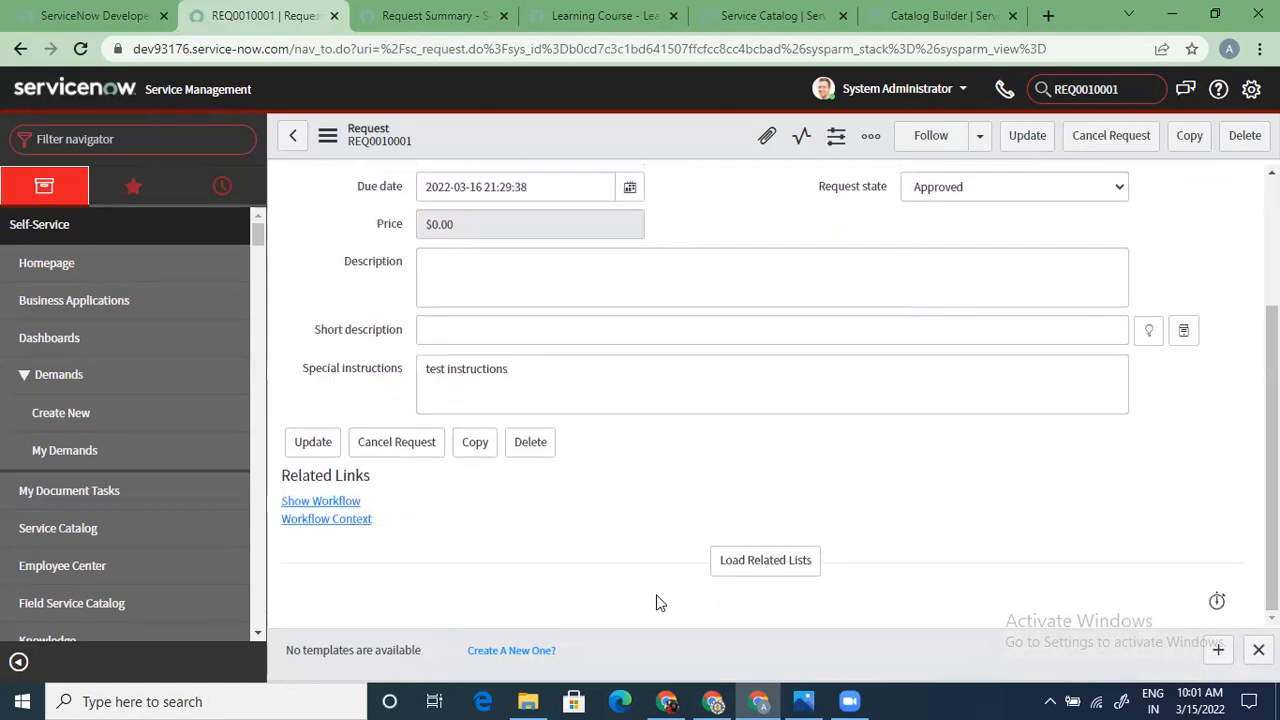
click(765, 560)
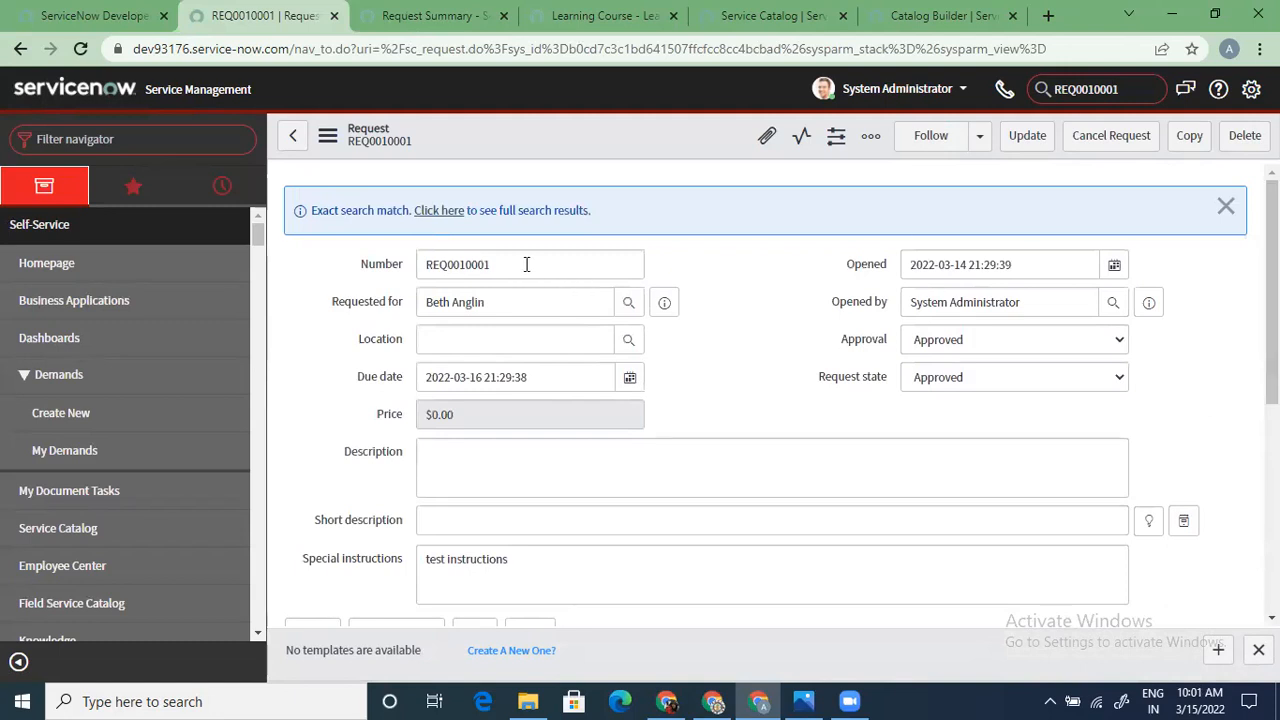
Review the Approved request and its single $0.00 New Email Account requested item
double_click(526, 263)
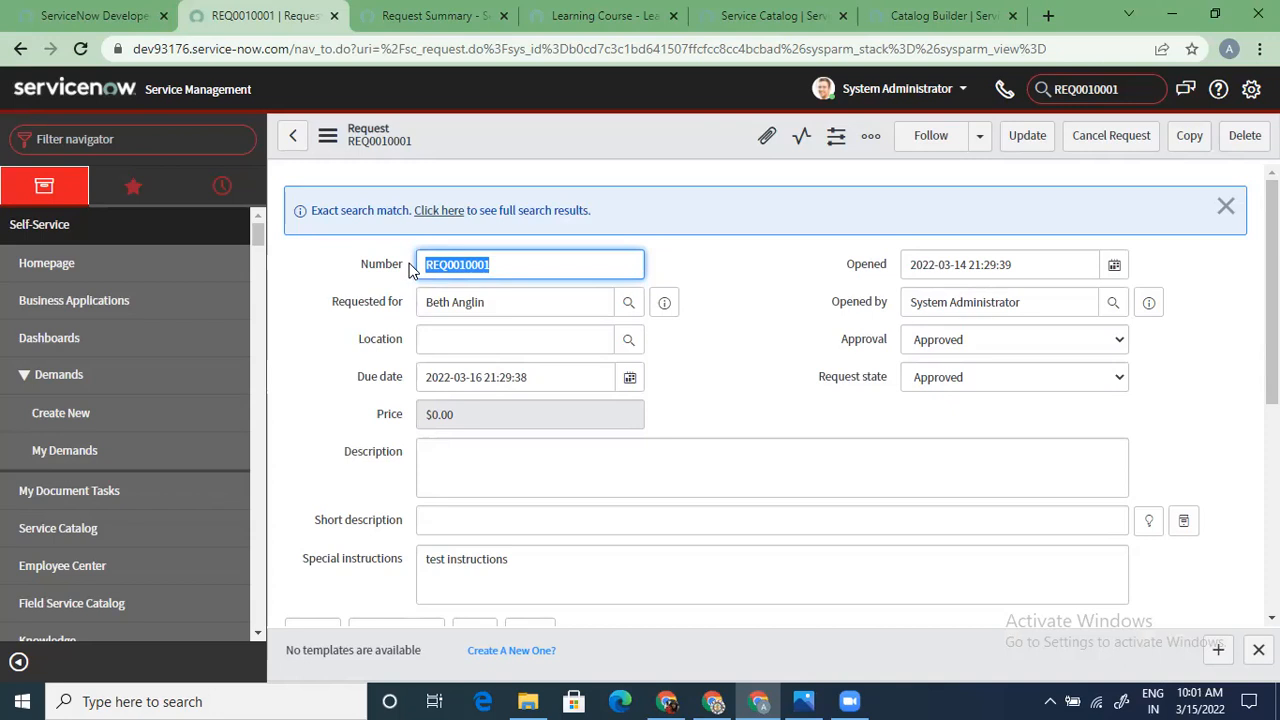
click(795, 349)
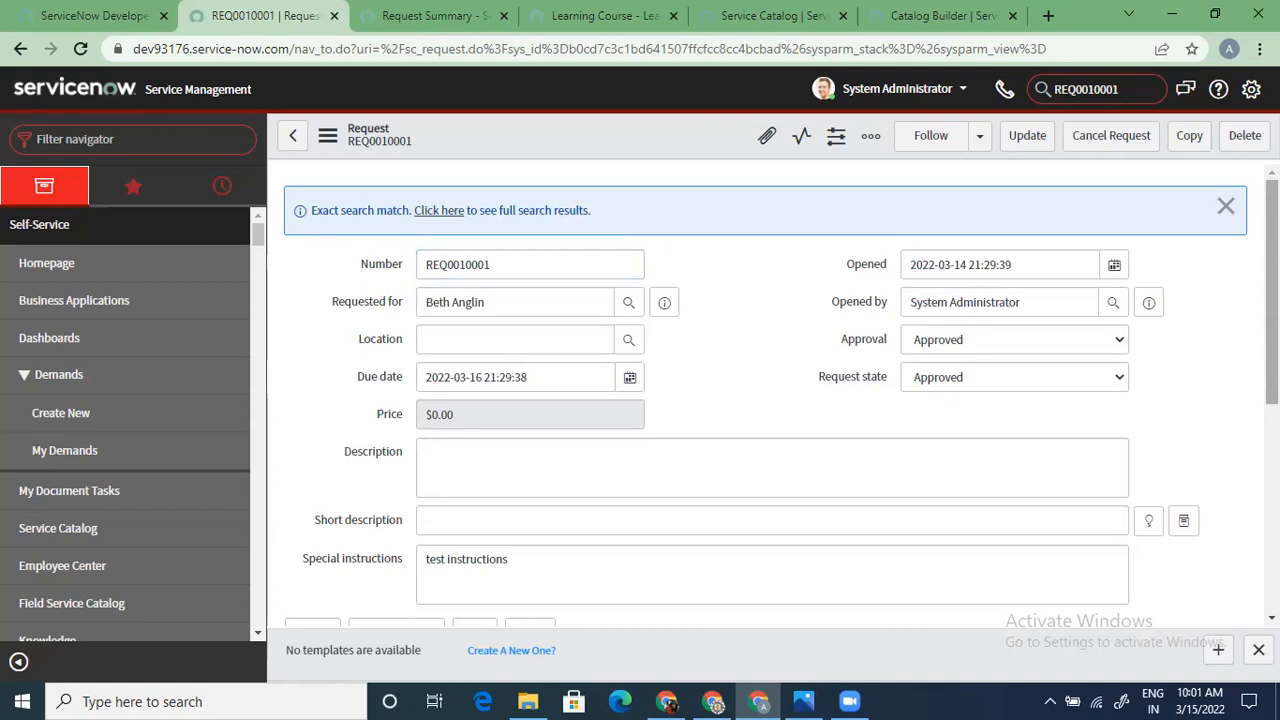
scroll(765, 400, down, 4)
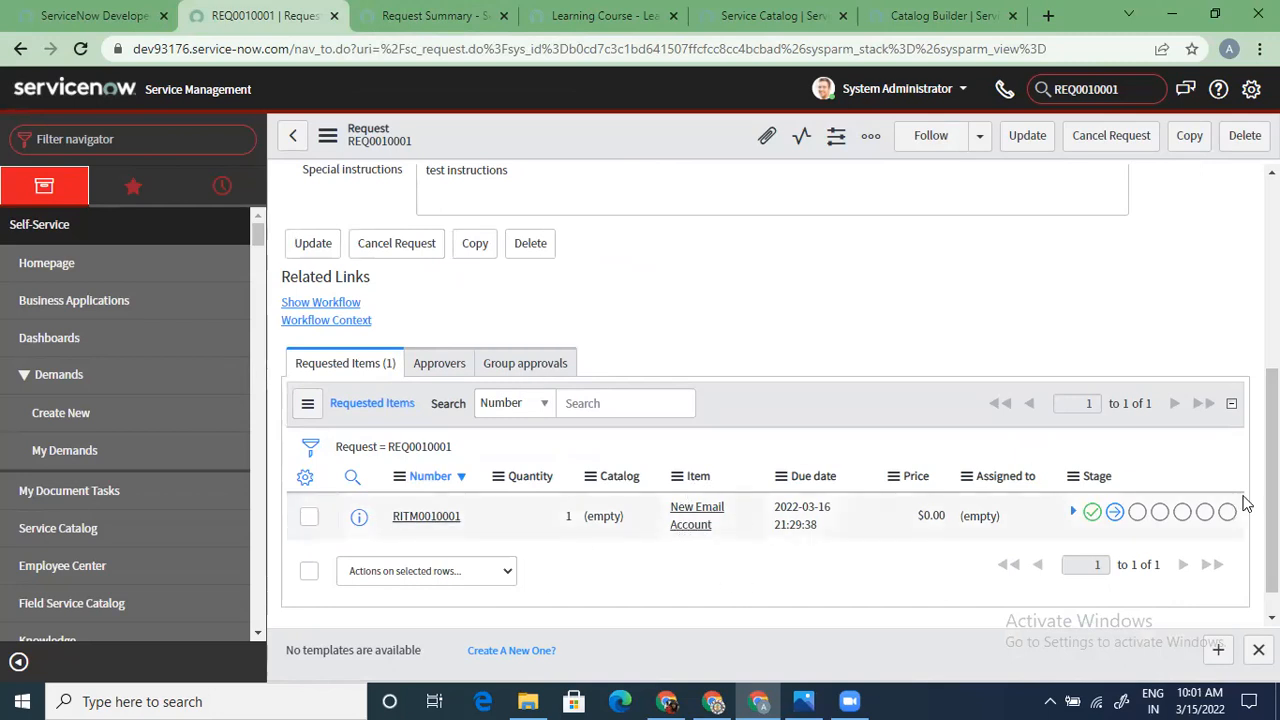
scroll(1250, 500, up, 5)
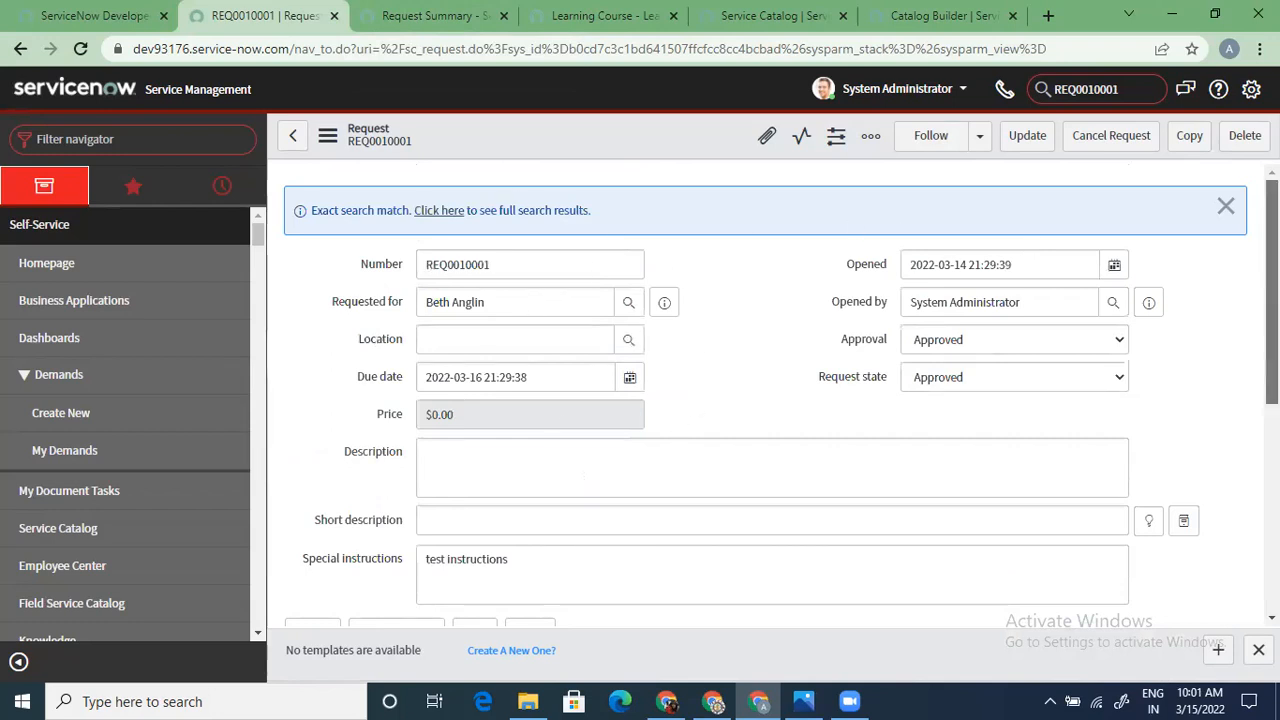
scroll(772, 420, down, 5)
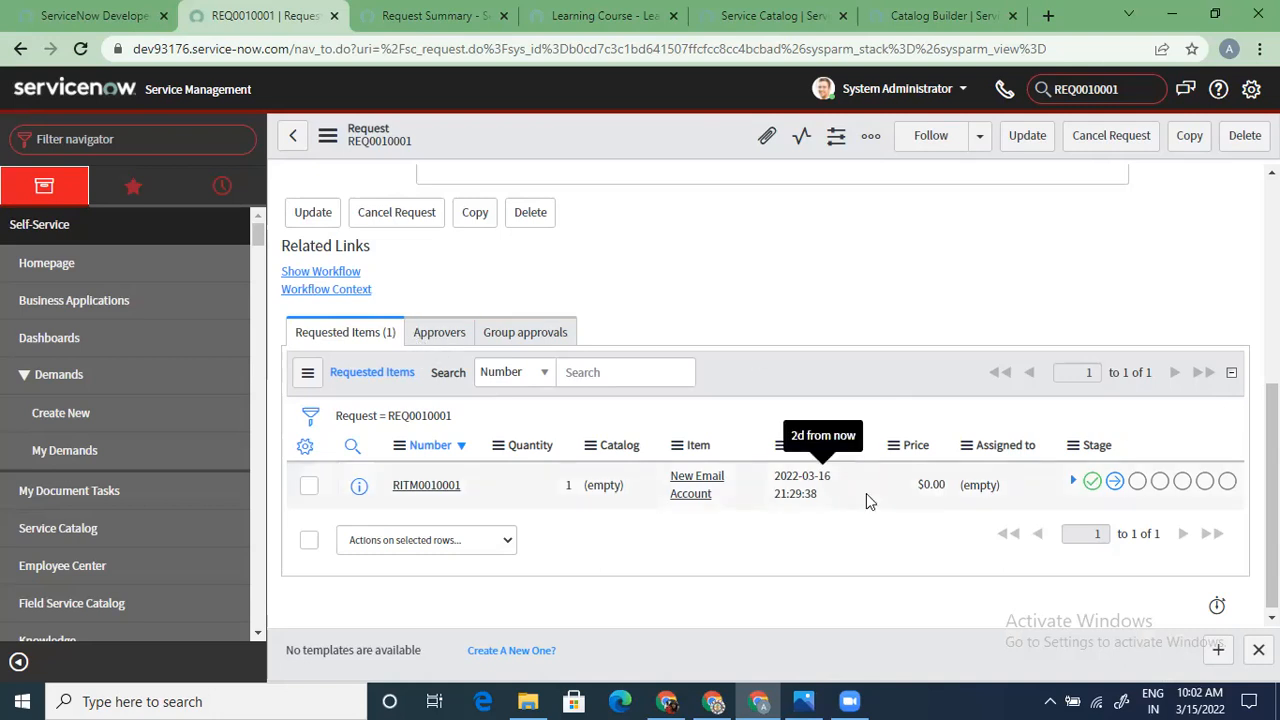
Show the request's workflow in a new tab, then open RITM0010001 from Requested Items
click(316, 275)
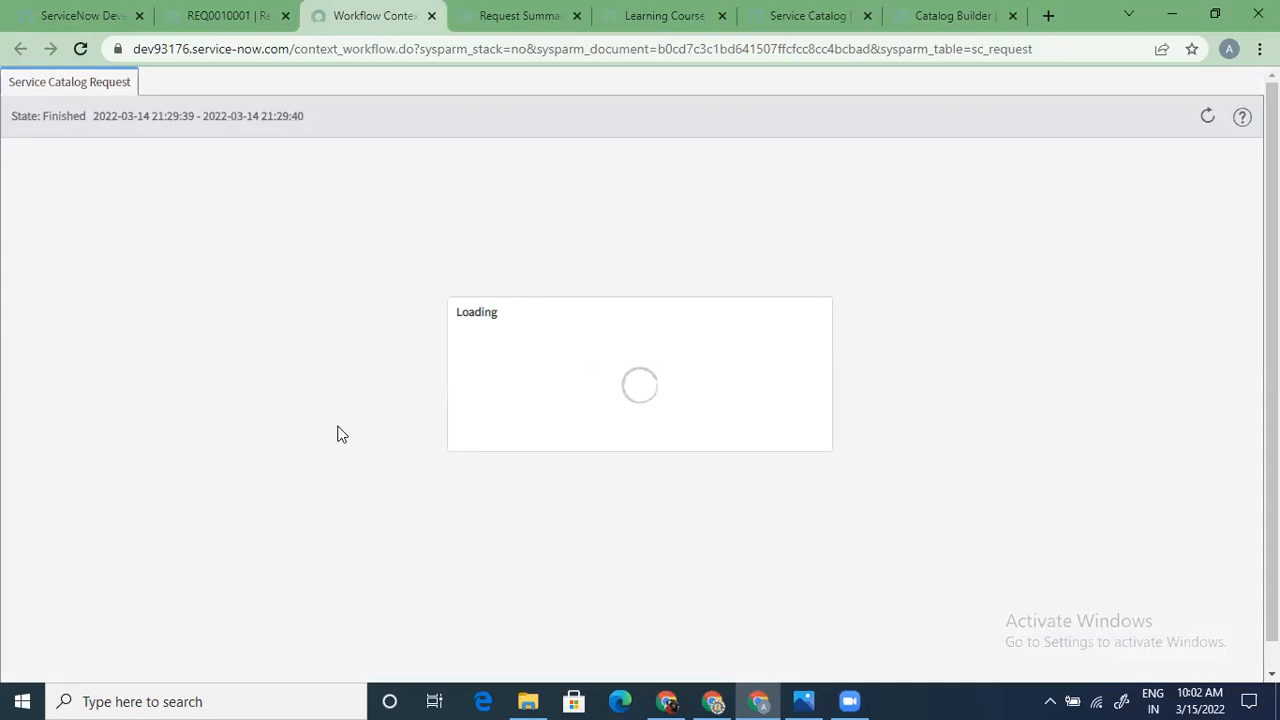
click(200, 12)
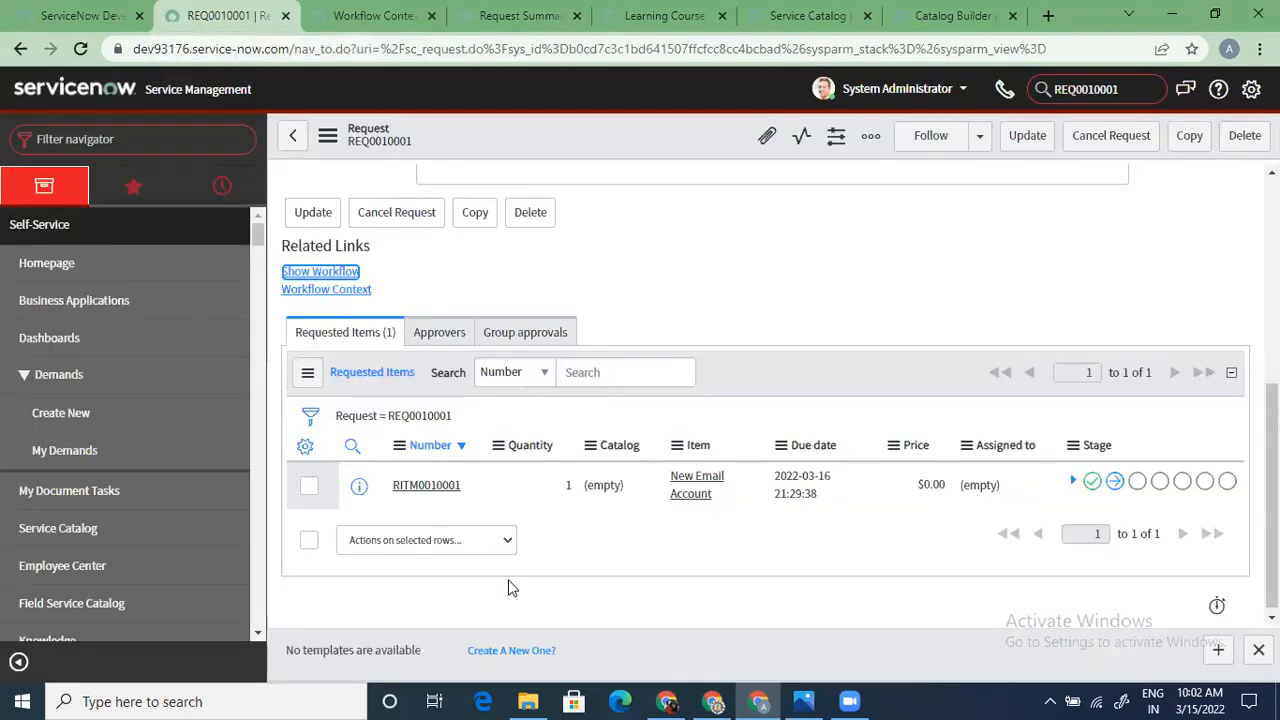
click(428, 490)
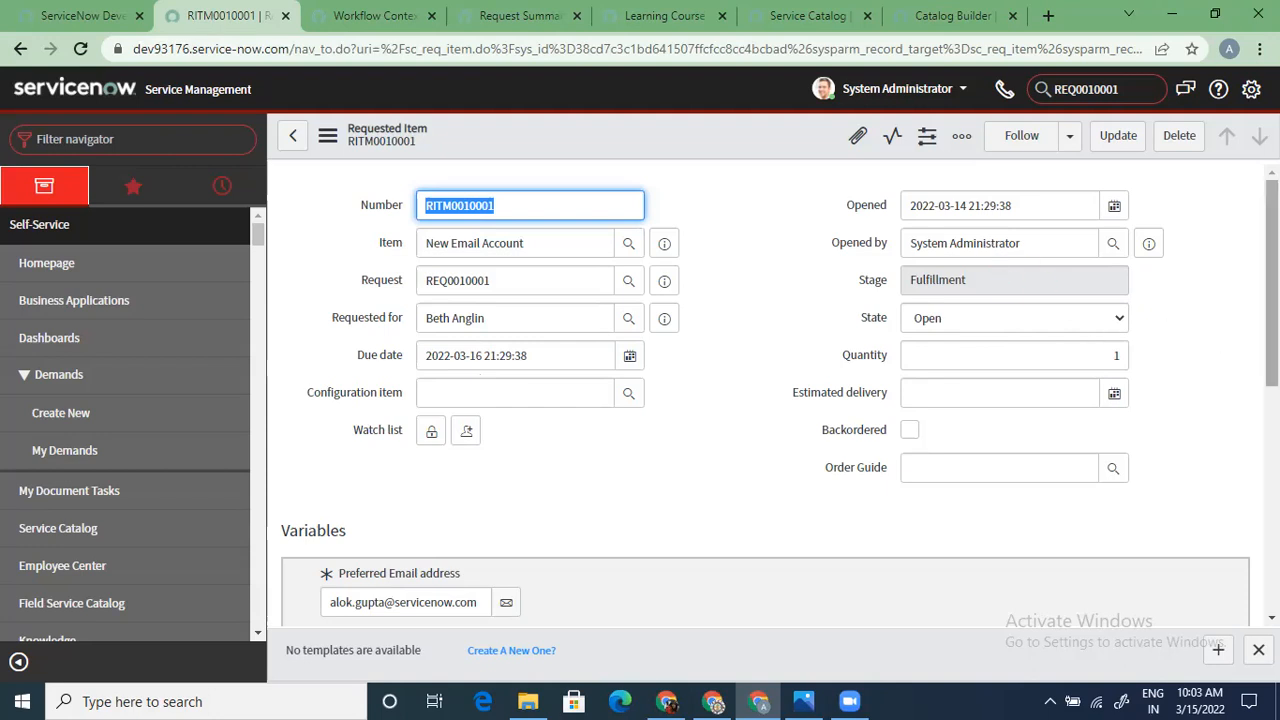
Load RITM0010001's related lists to show catalog task SCTASK0010002, approvers and group approvals
scroll(760, 400, down, 3)
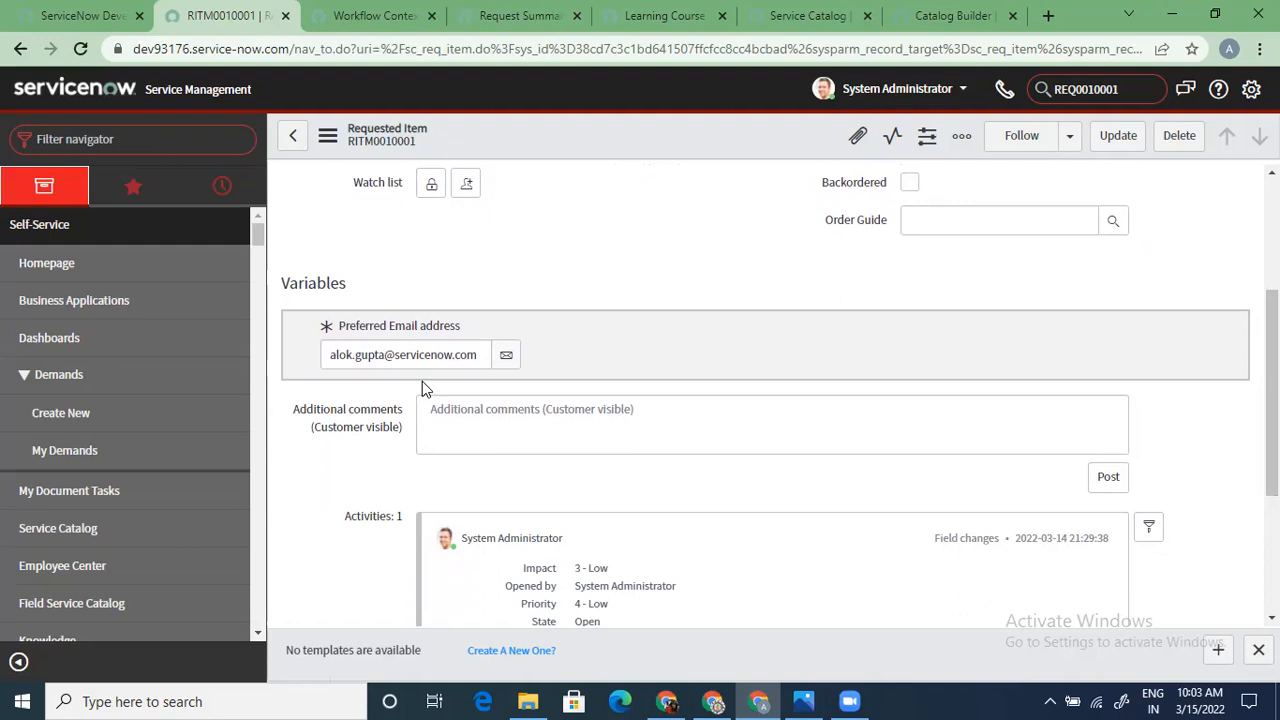
drag(1272, 398, 1272, 516)
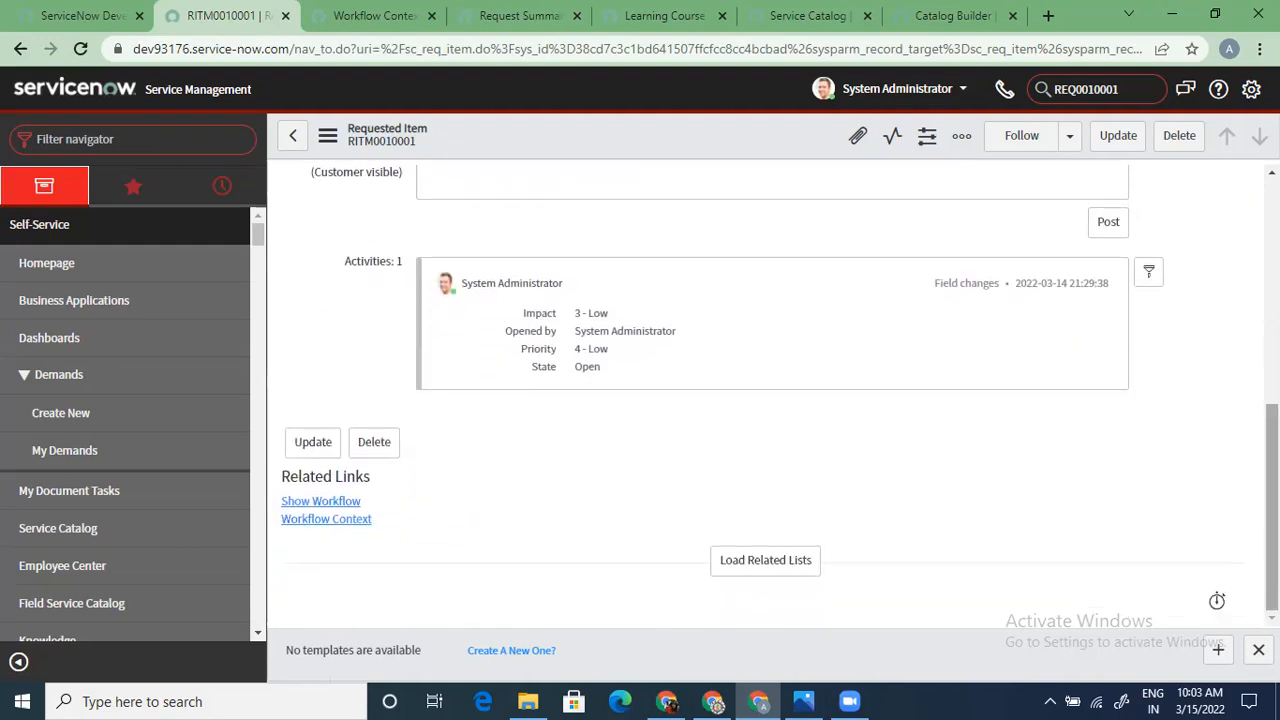
click(755, 575)
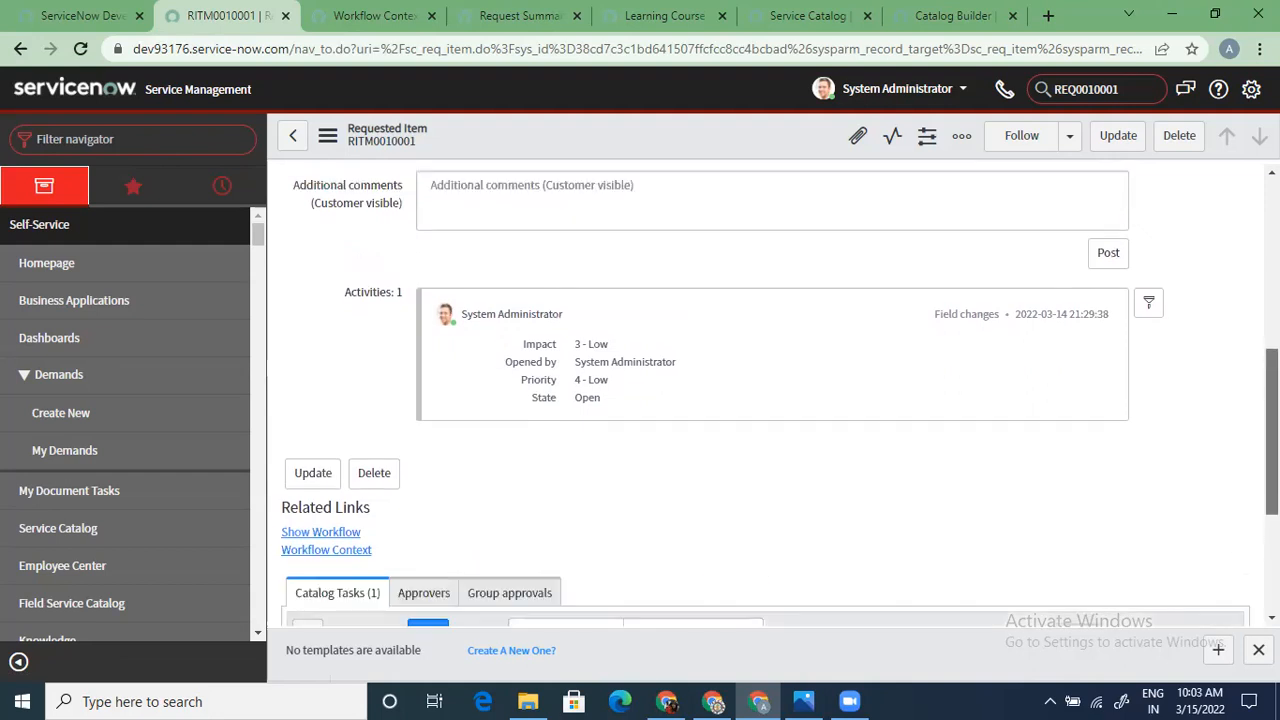
scroll(765, 400, down, 3)
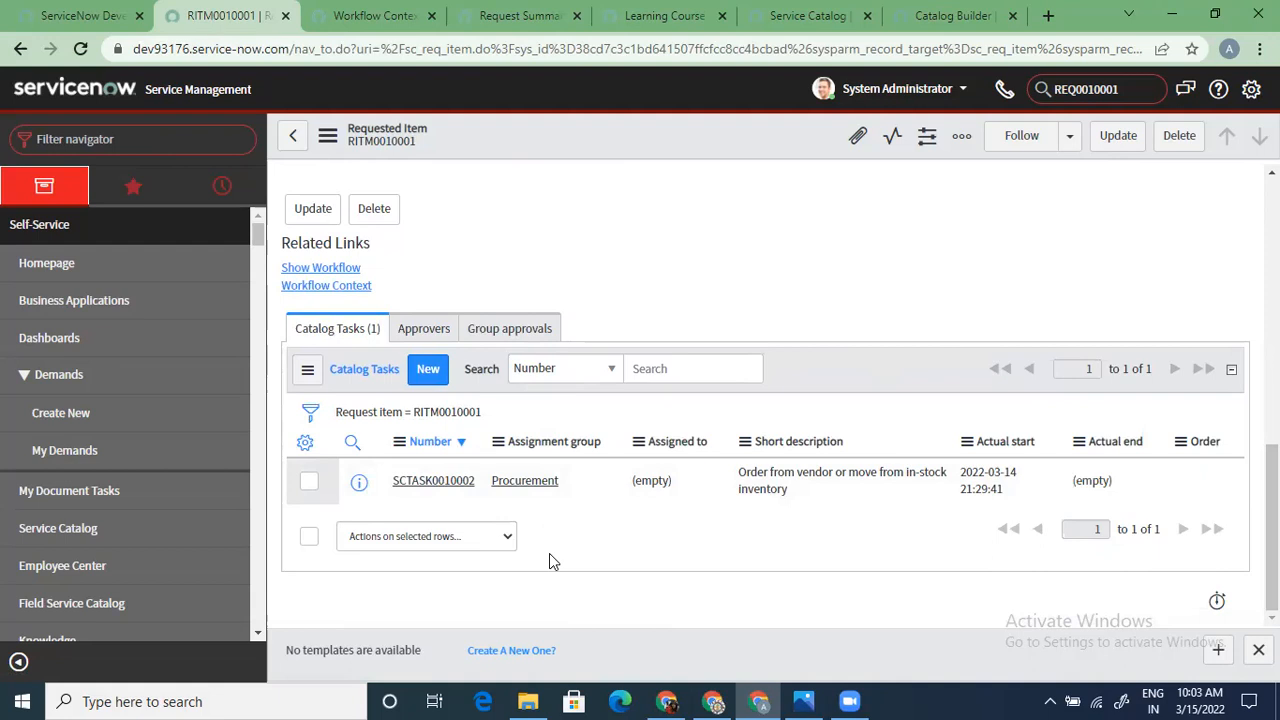
Open SCTASK0010002, check the empty Assigned to user lookup, and save the task unchanged
click(443, 485)
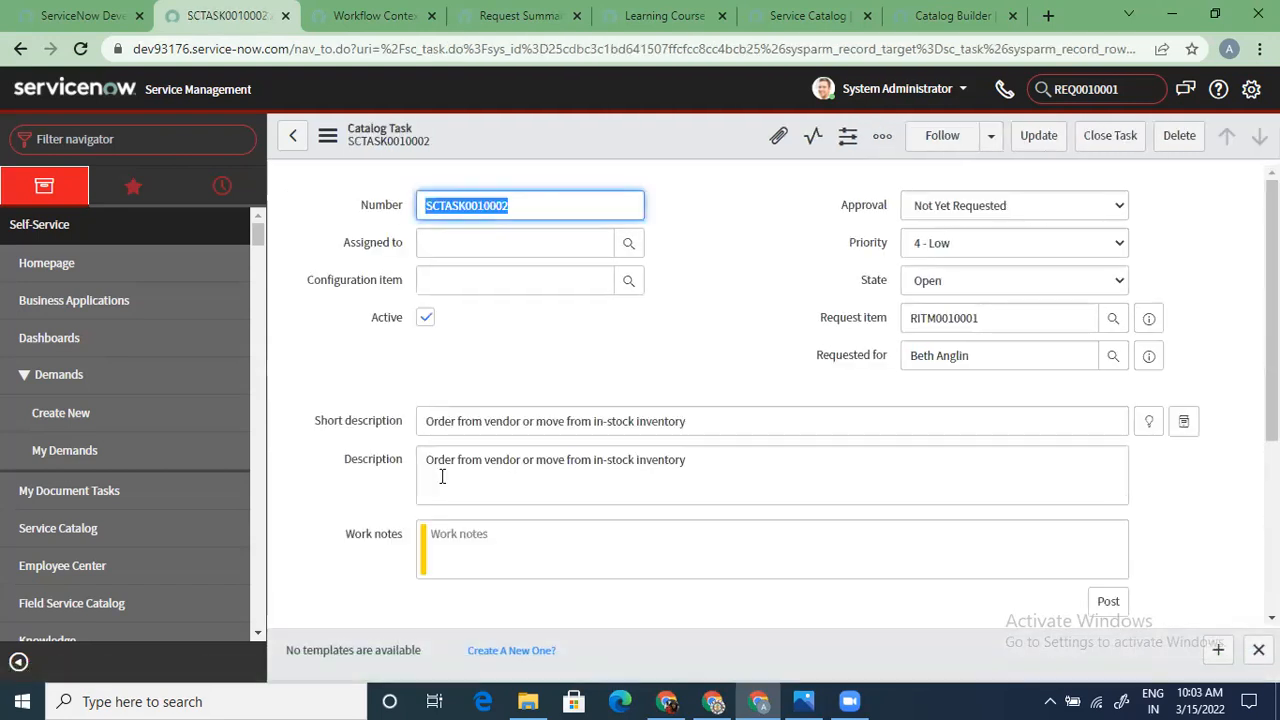
click(629, 245)
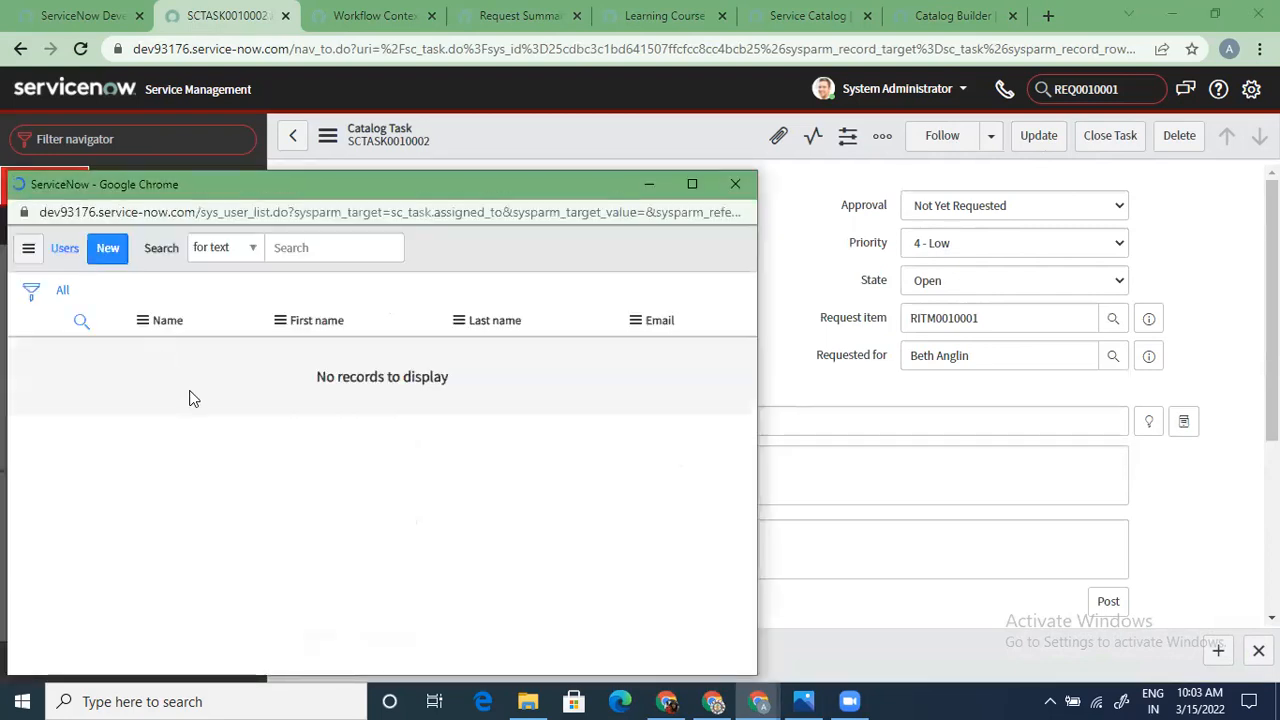
click(736, 186)
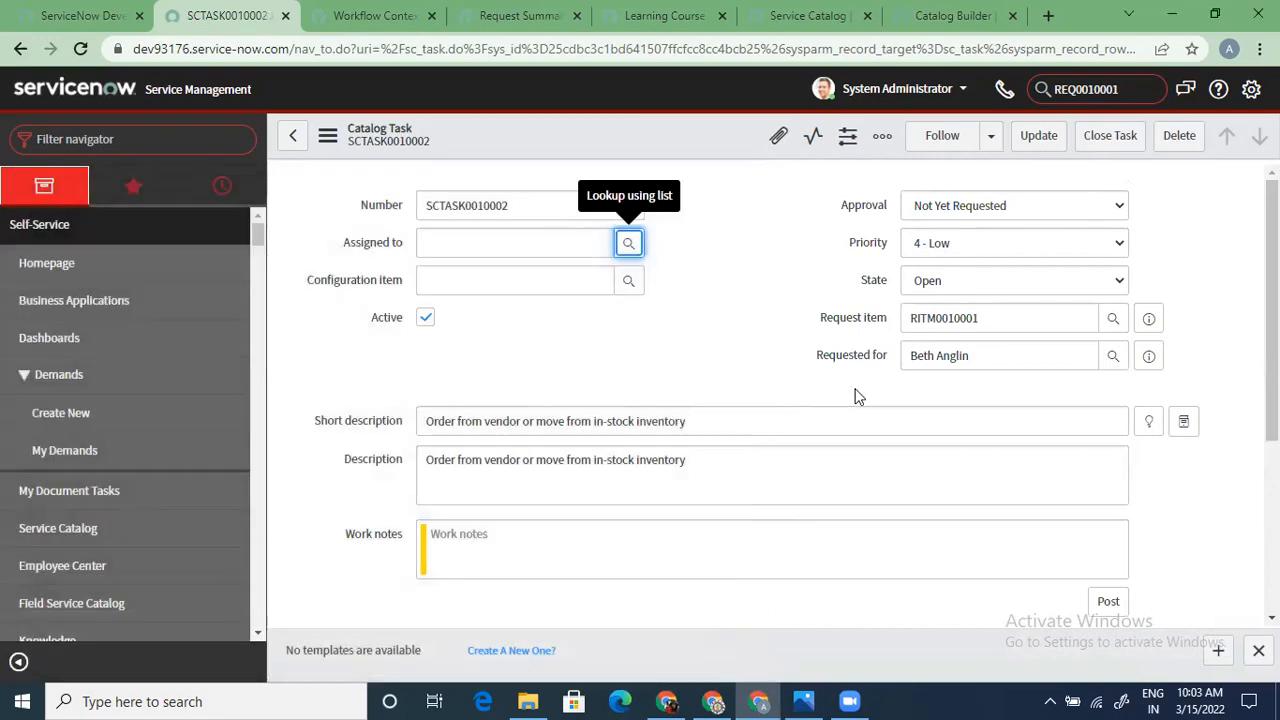
click(1018, 140)
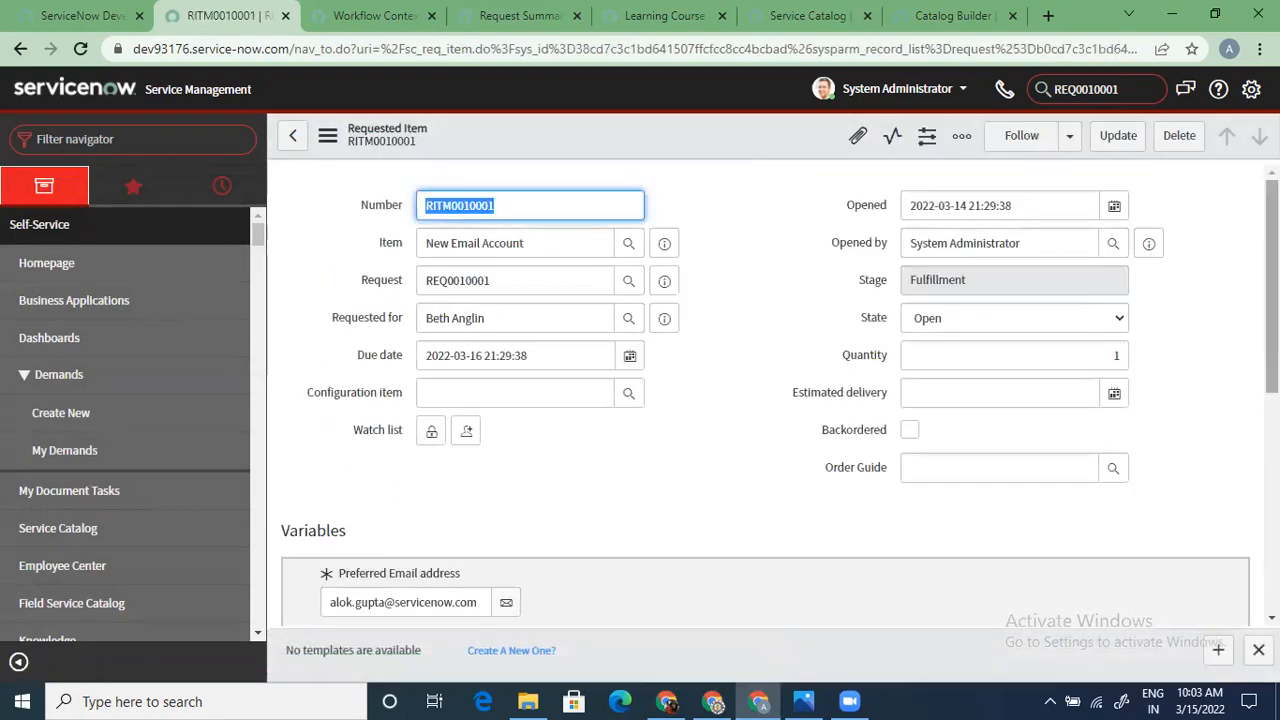
Reopen SCTASK0010002 from the Catalog Tasks list and close it as complete
scroll(765, 460, down, 10)
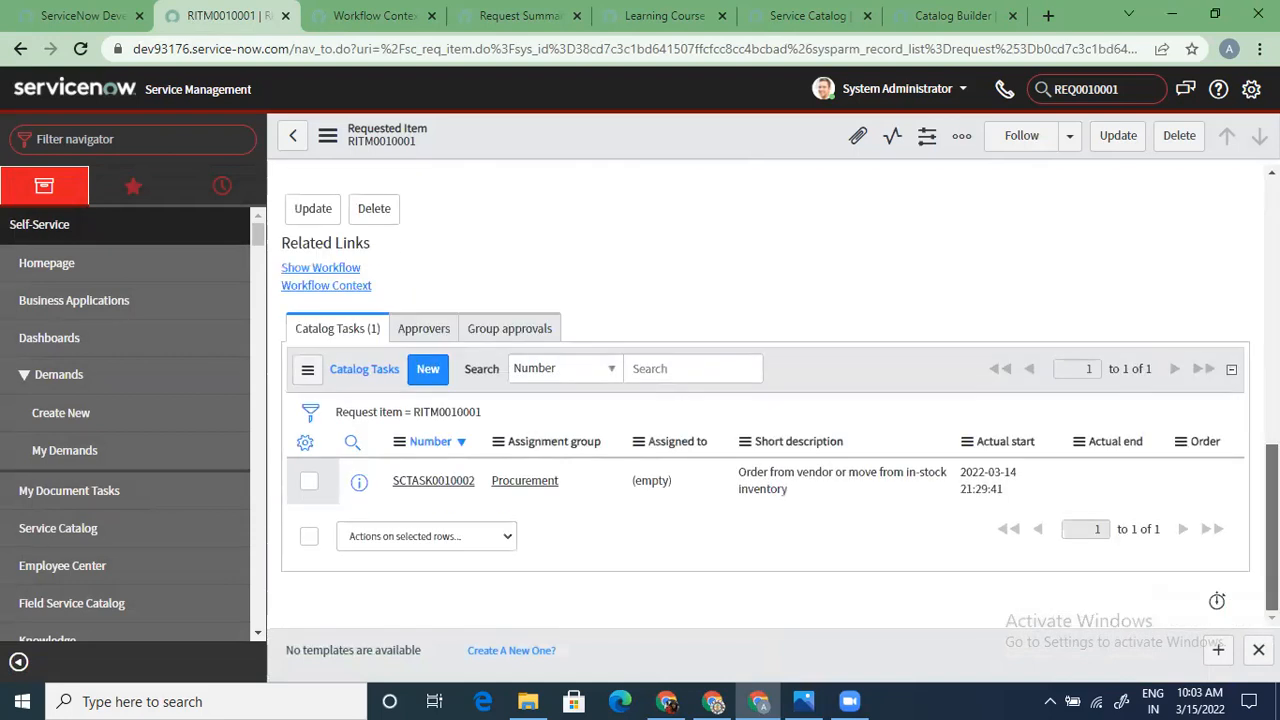
click(433, 485)
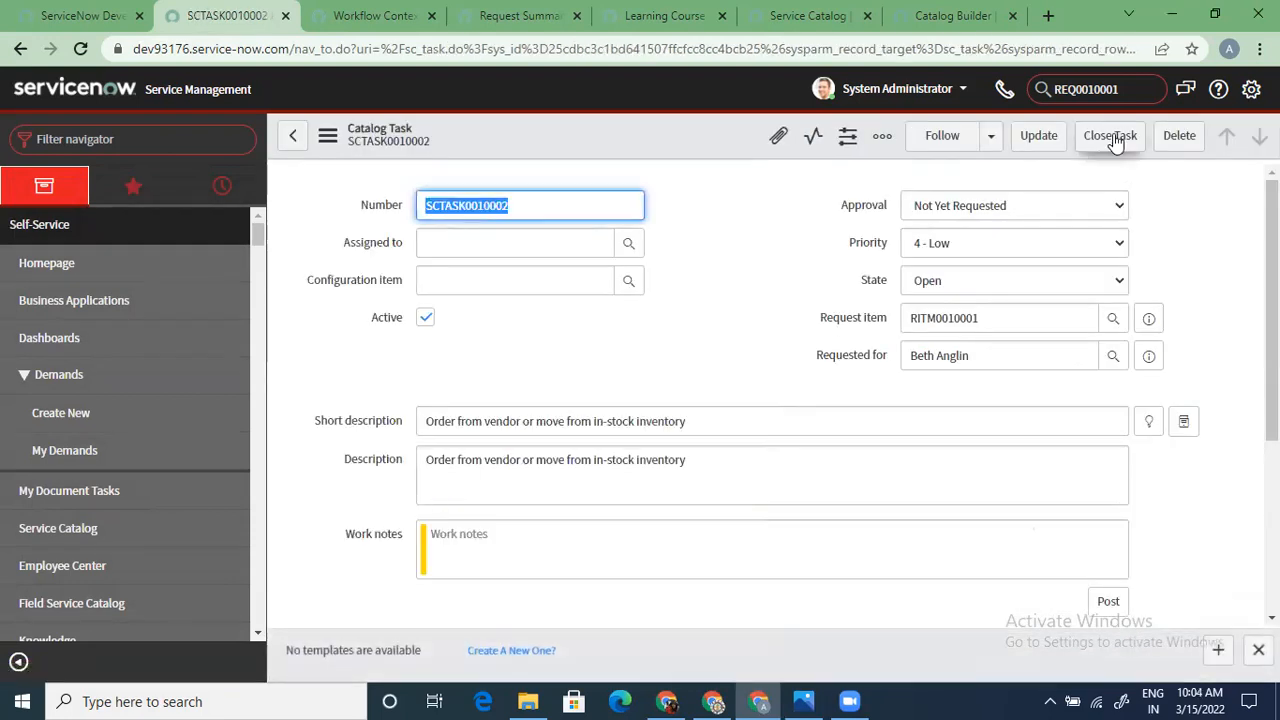
click(1112, 136)
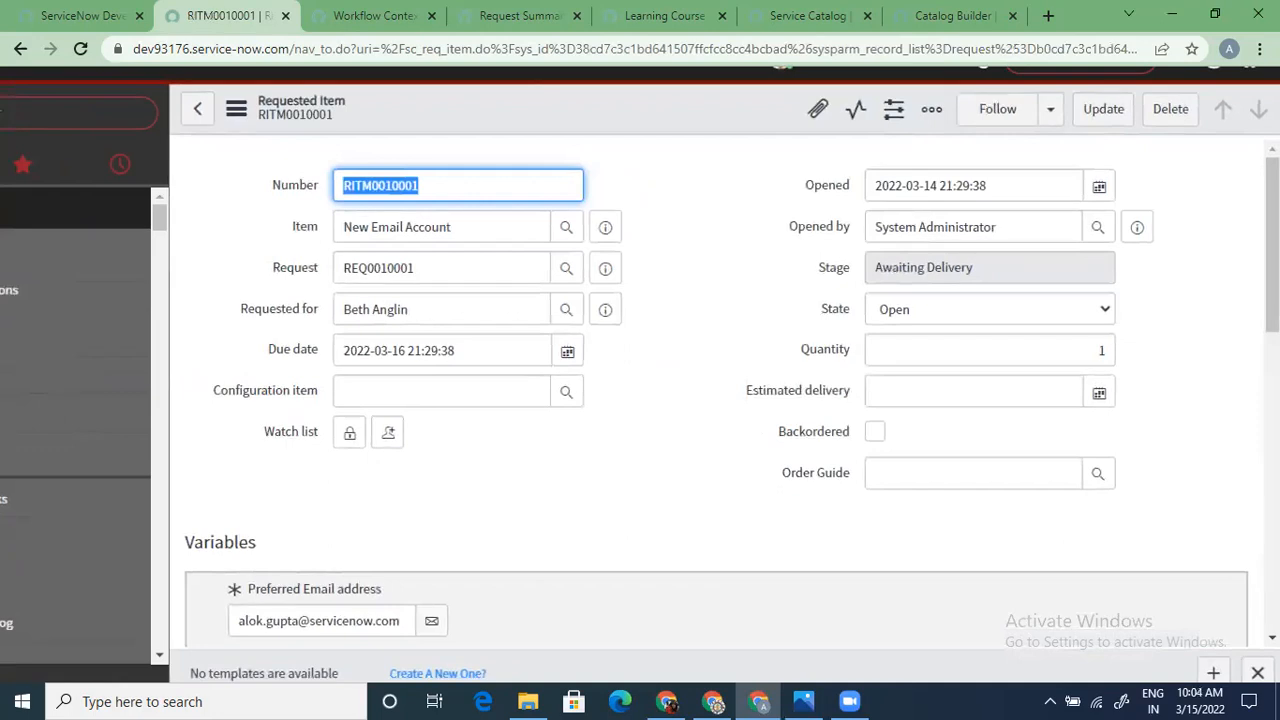
triple_click(1169, 501)
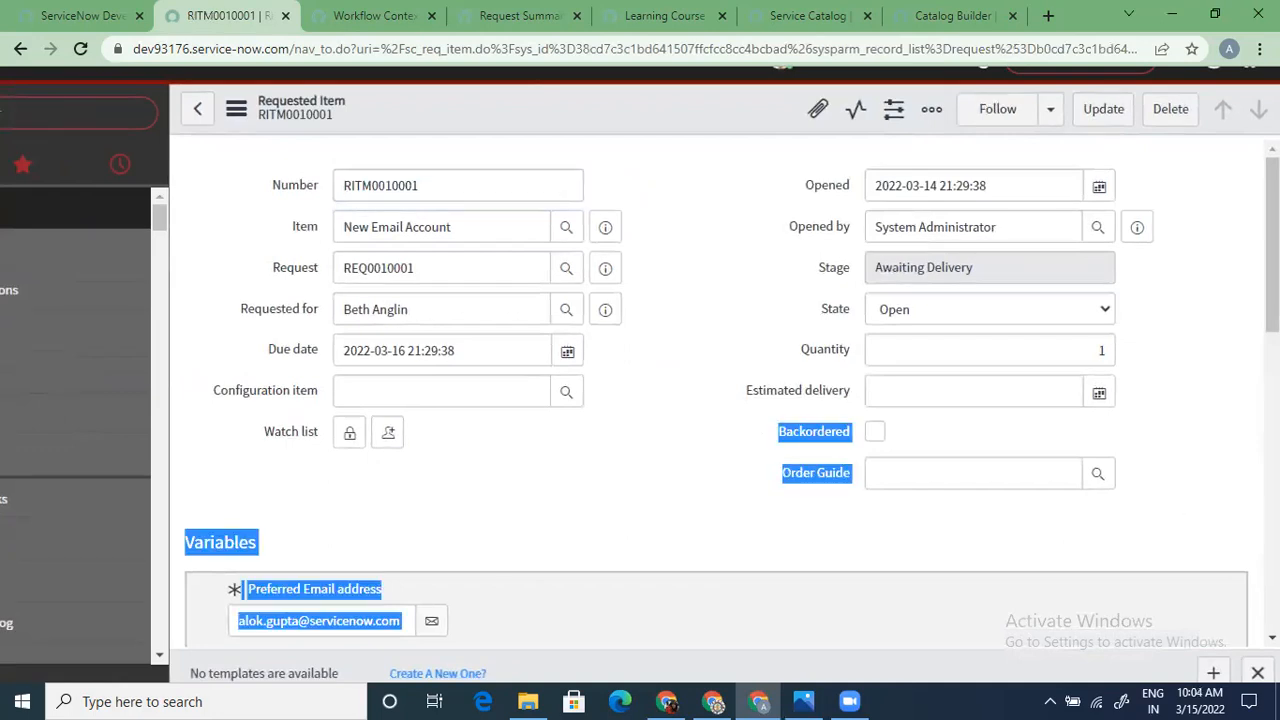
click(1233, 276)
scroll(720, 400, down, 15)
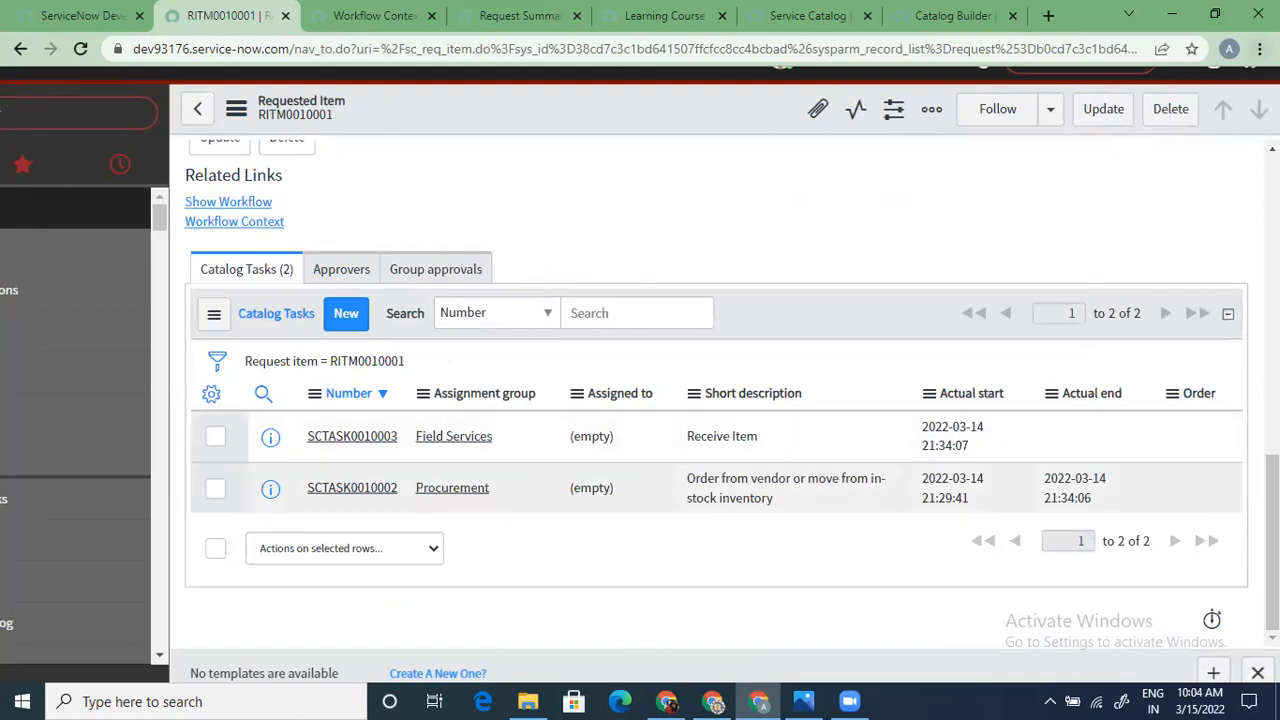
click(1260, 48)
click(1136, 223)
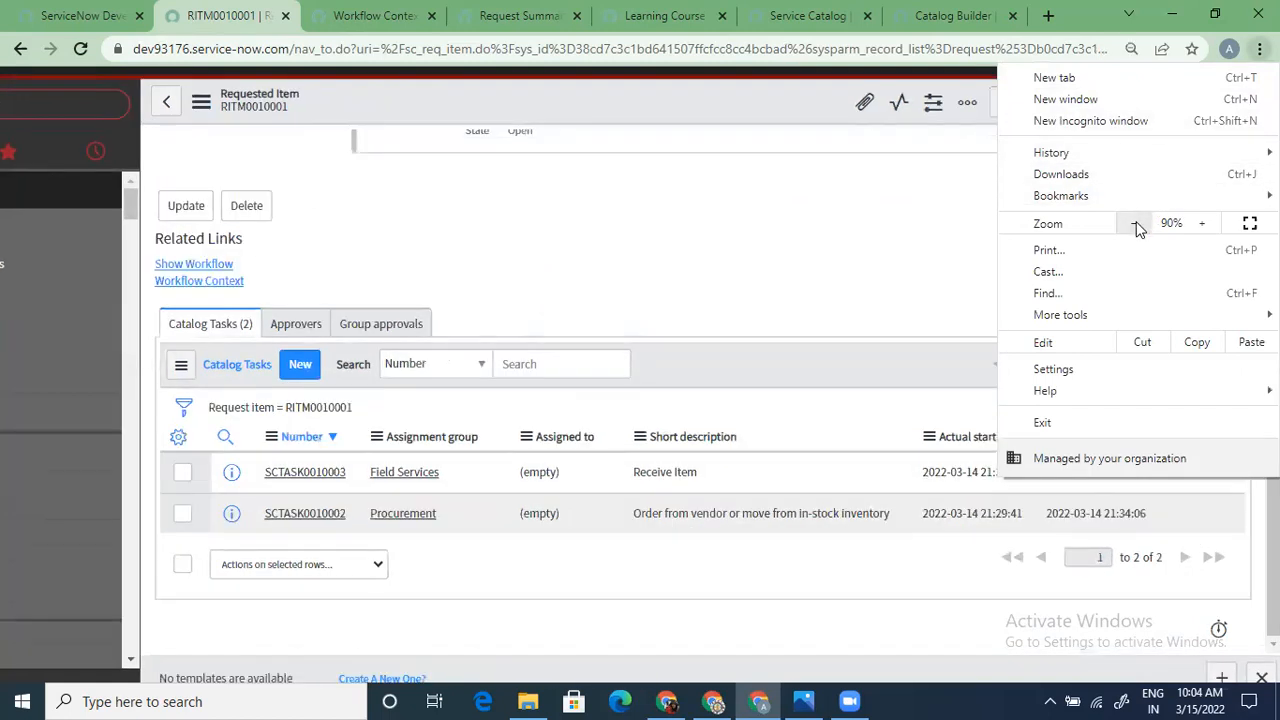
click(1205, 223)
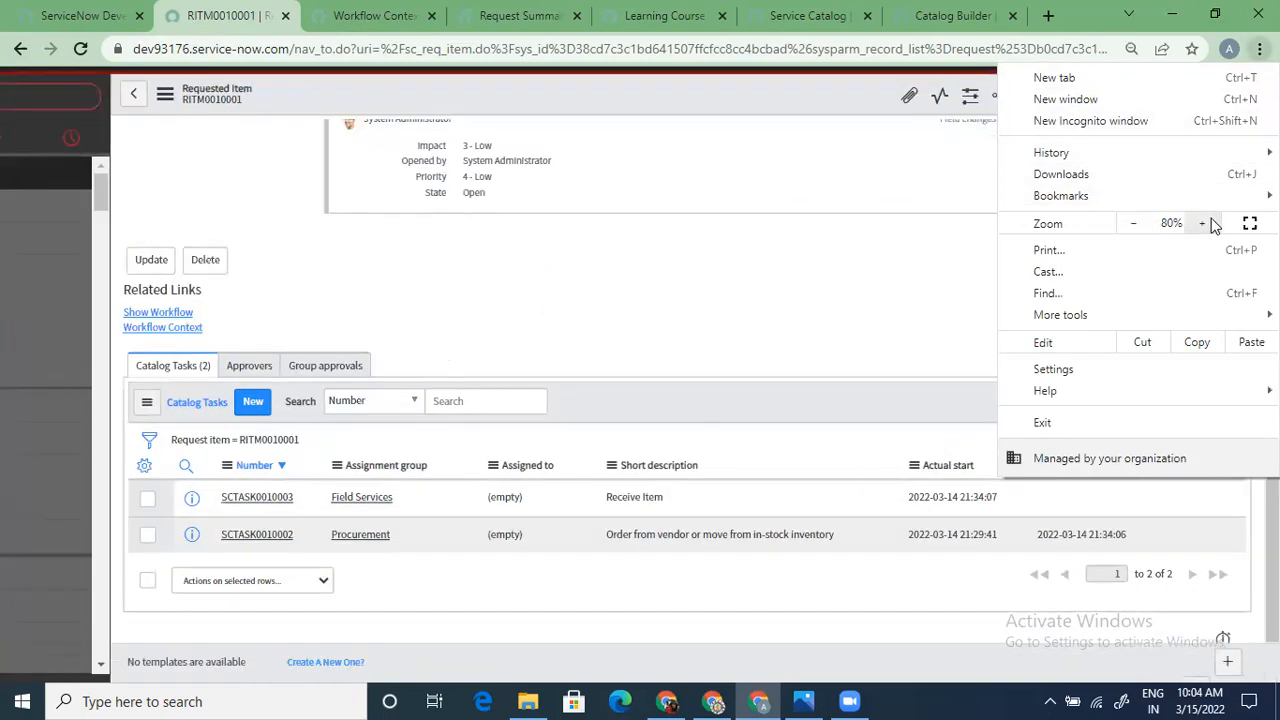
click(1205, 223)
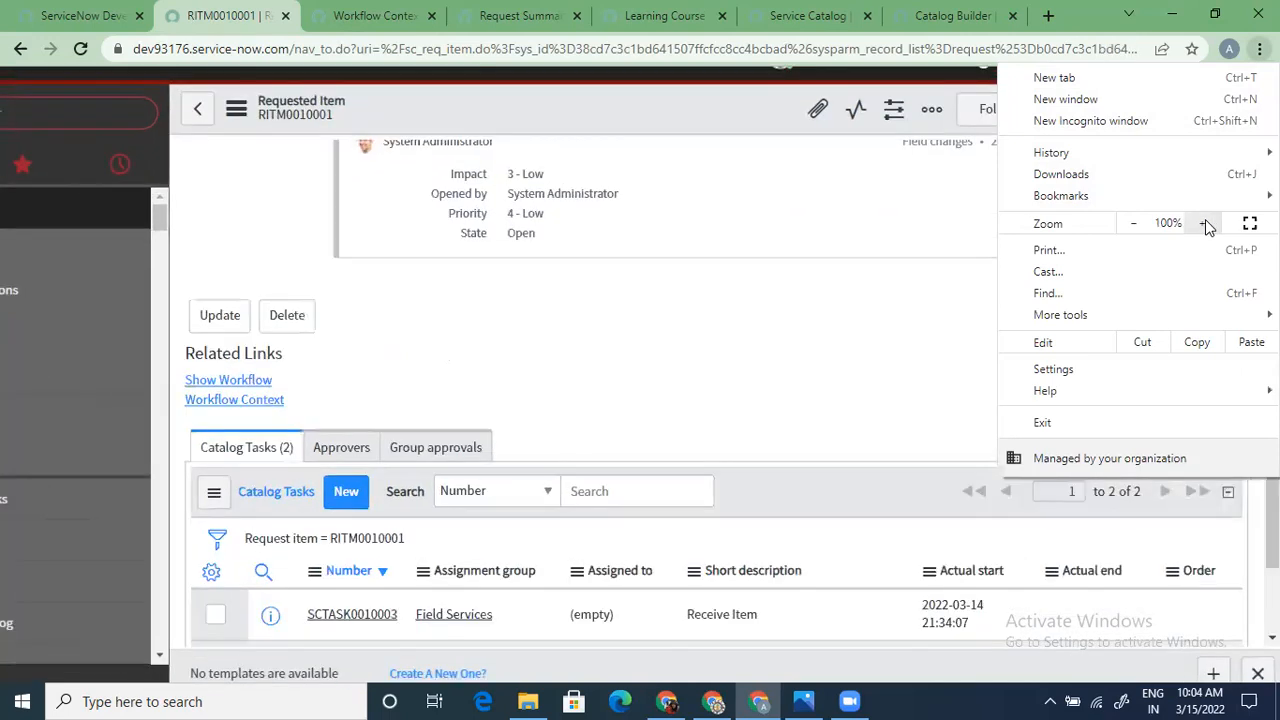
click(1205, 223)
click(1205, 223)
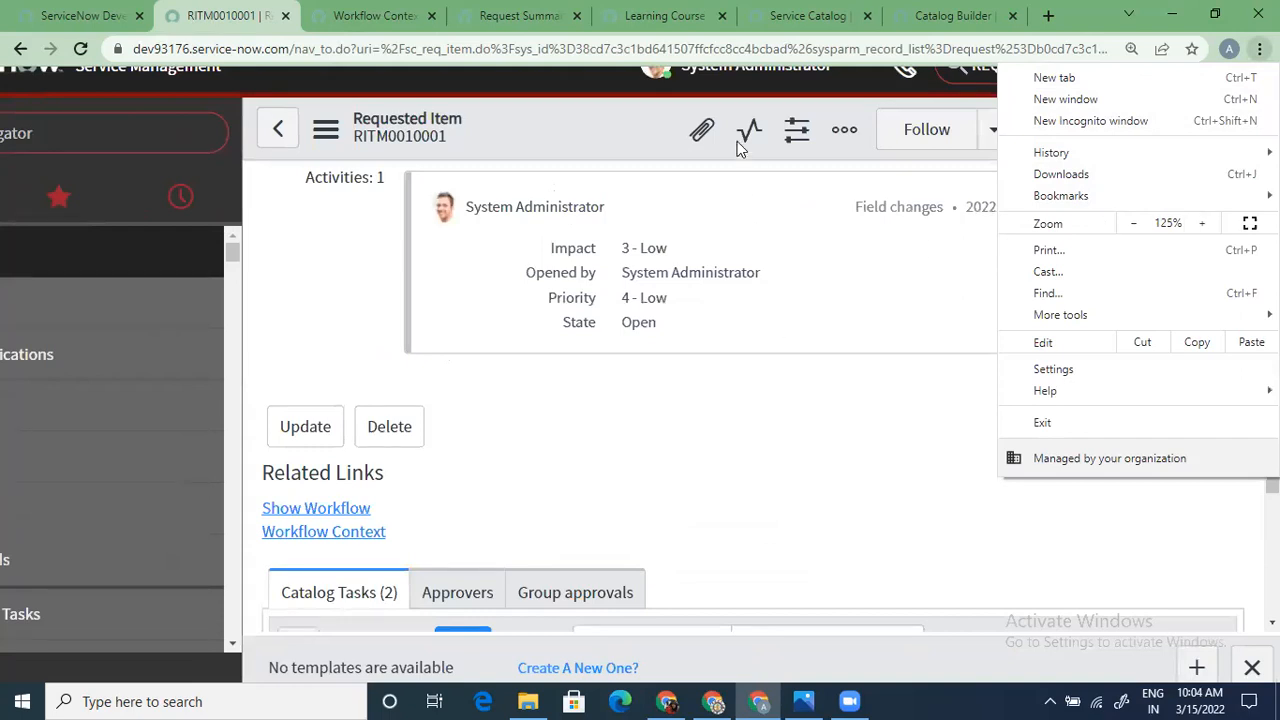
click(802, 386)
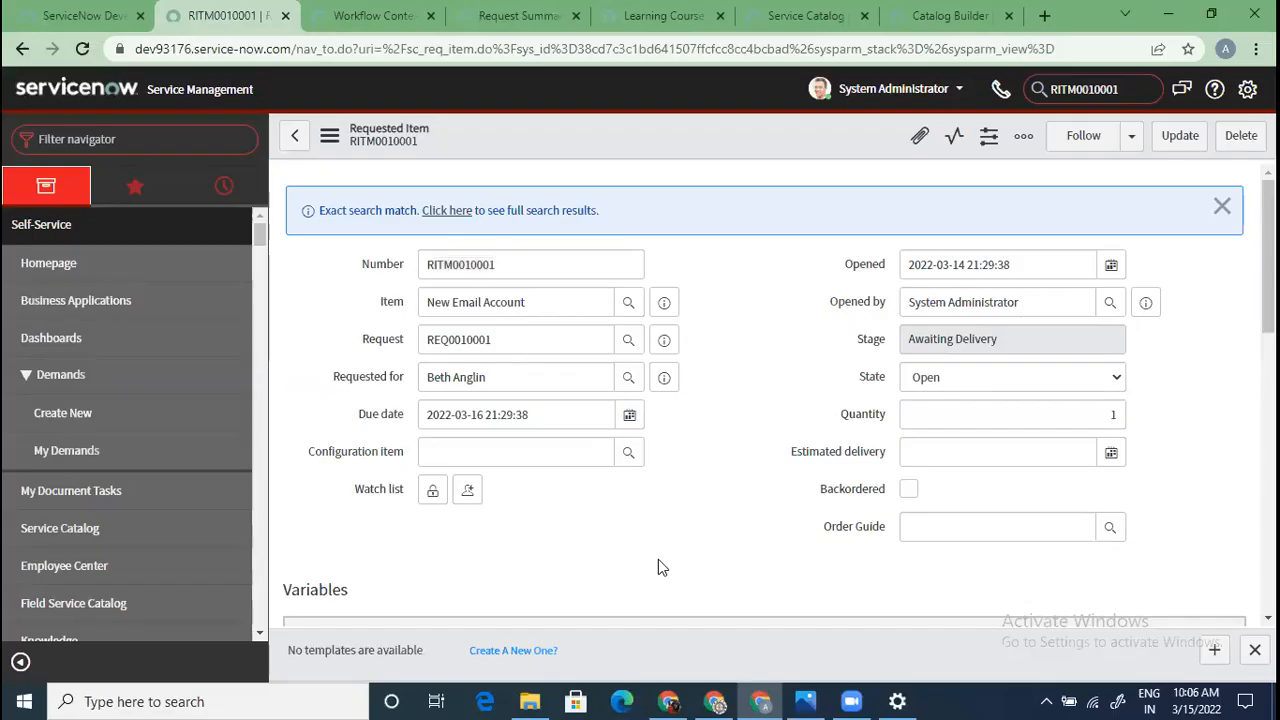
Close catalog tasks SCTASK0010003 and SCTASK0010004 as complete
scroll(523, 560, down, 4)
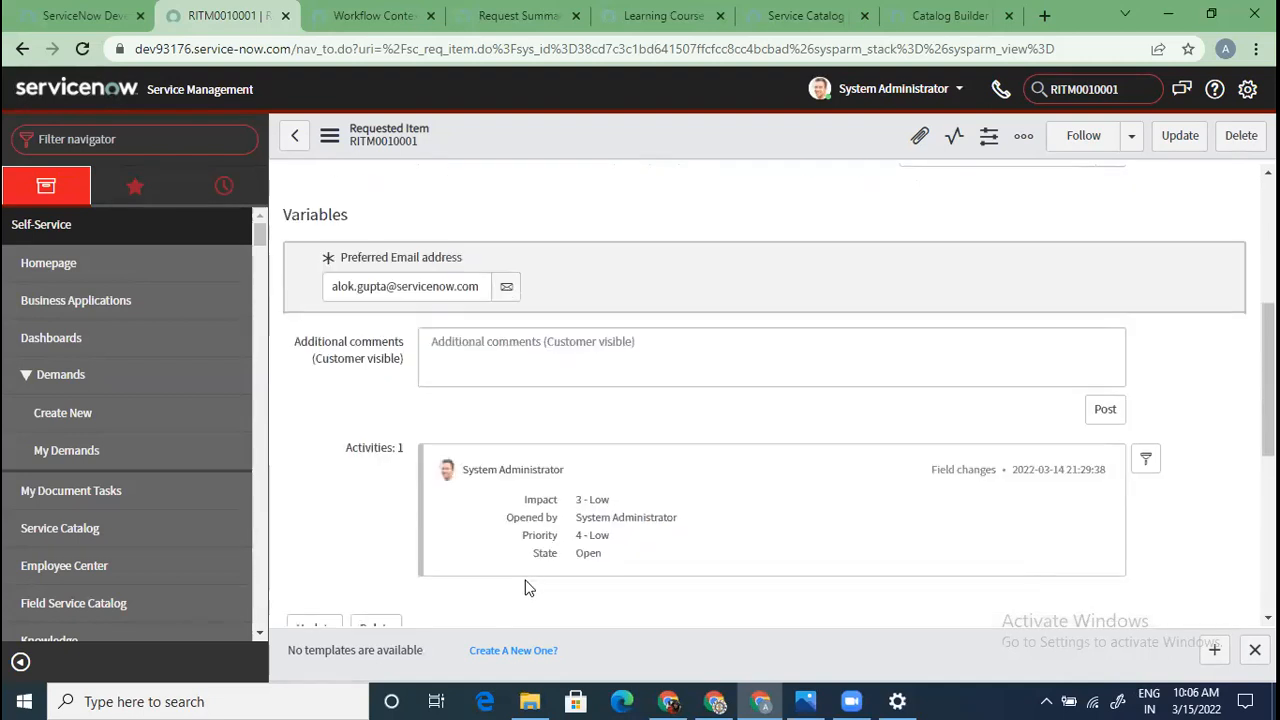
scroll(508, 562, down, 5)
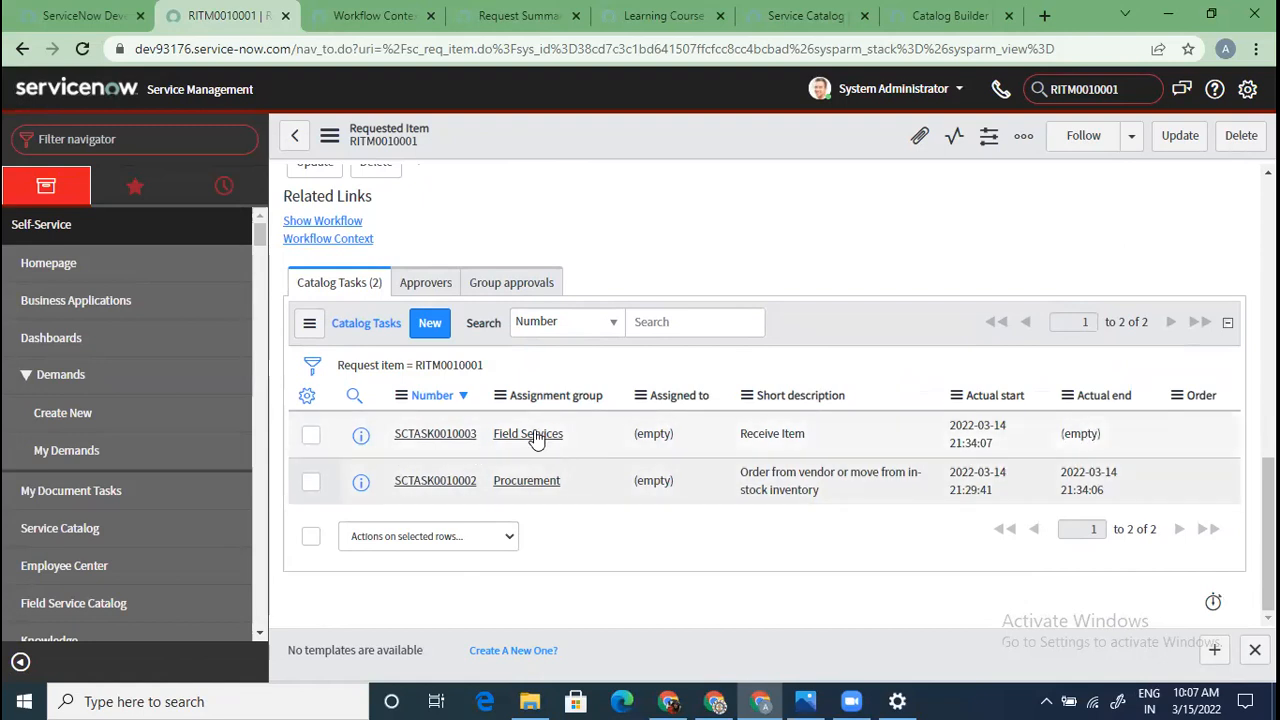
click(440, 440)
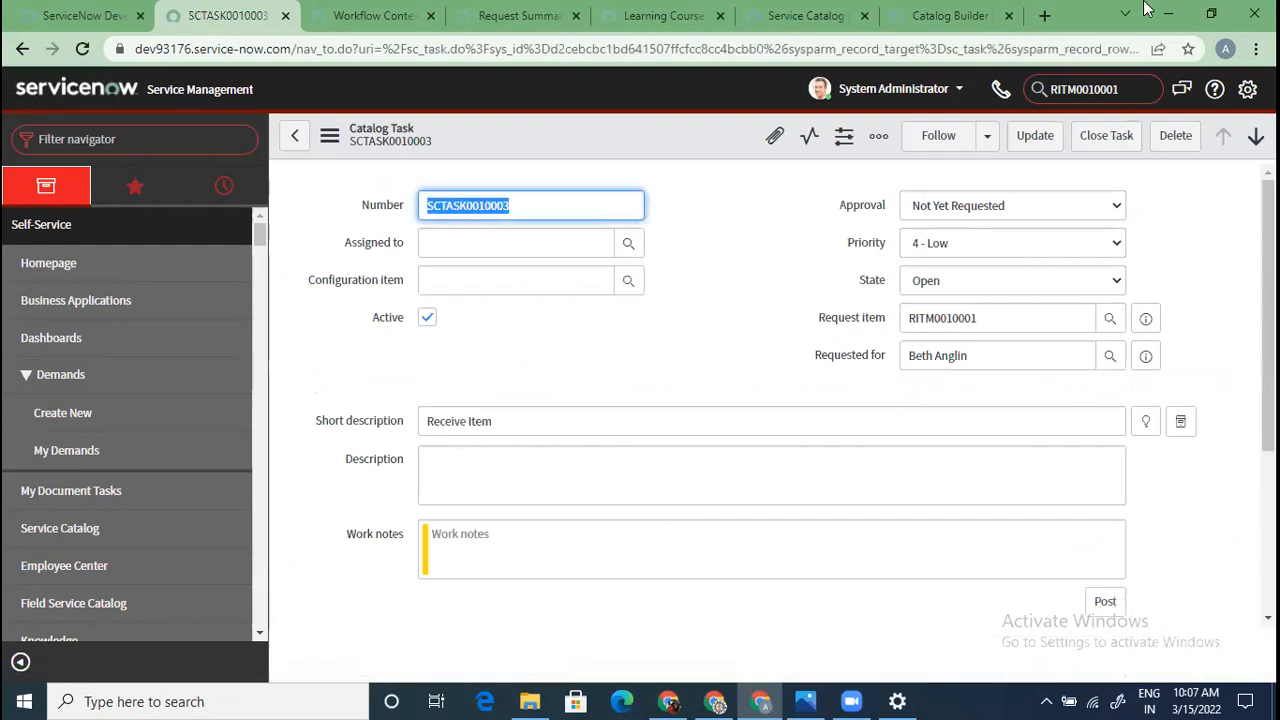
click(1108, 138)
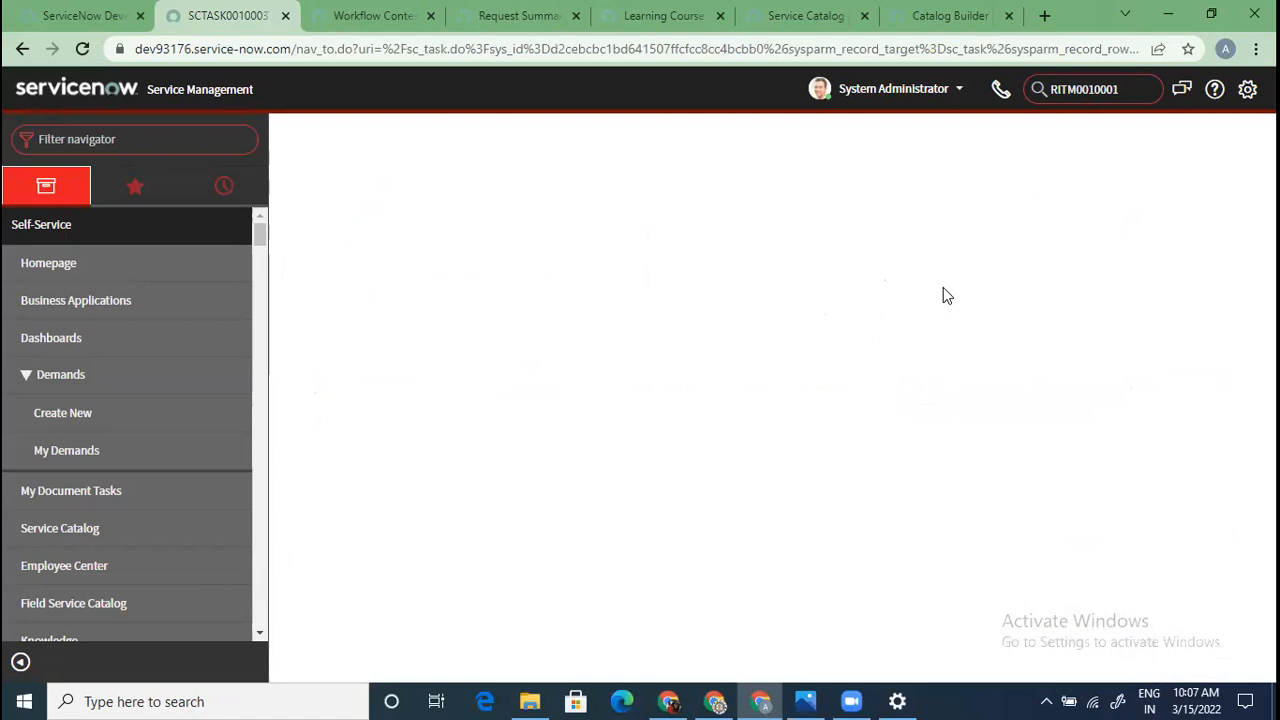
scroll(695, 510, down, 3)
scroll(697, 520, down, 6)
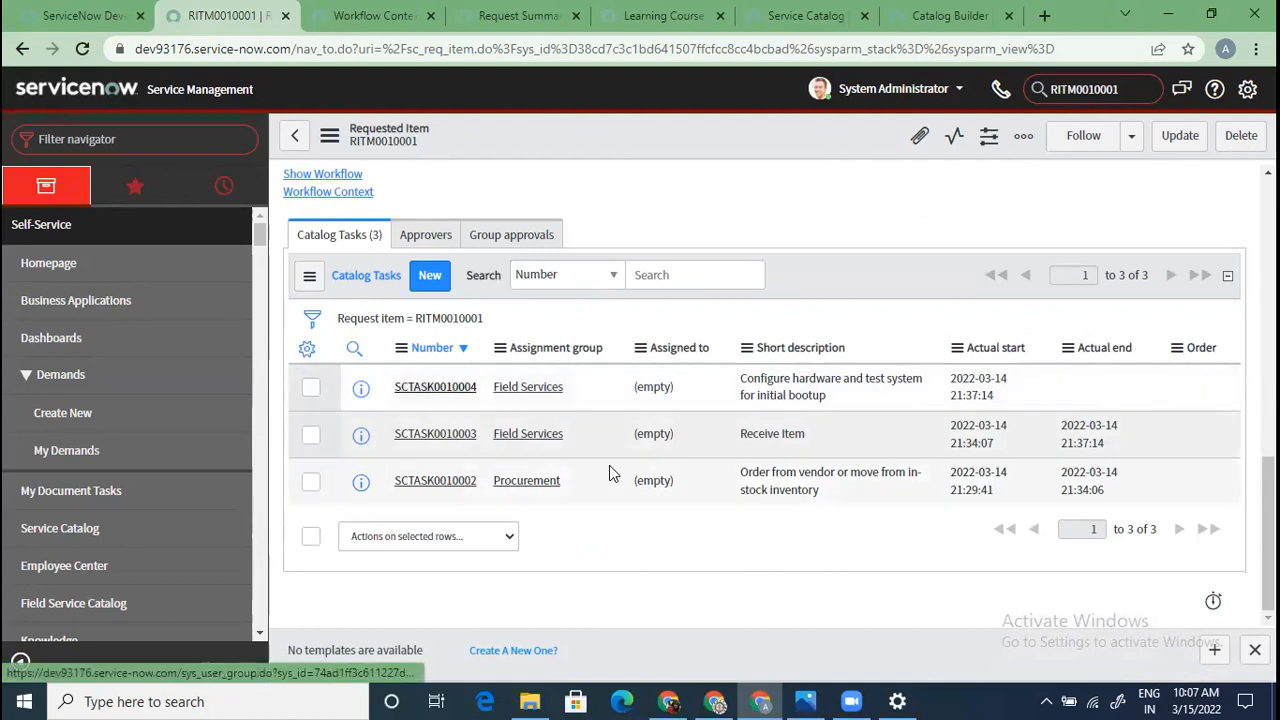
click(435, 387)
click(1101, 131)
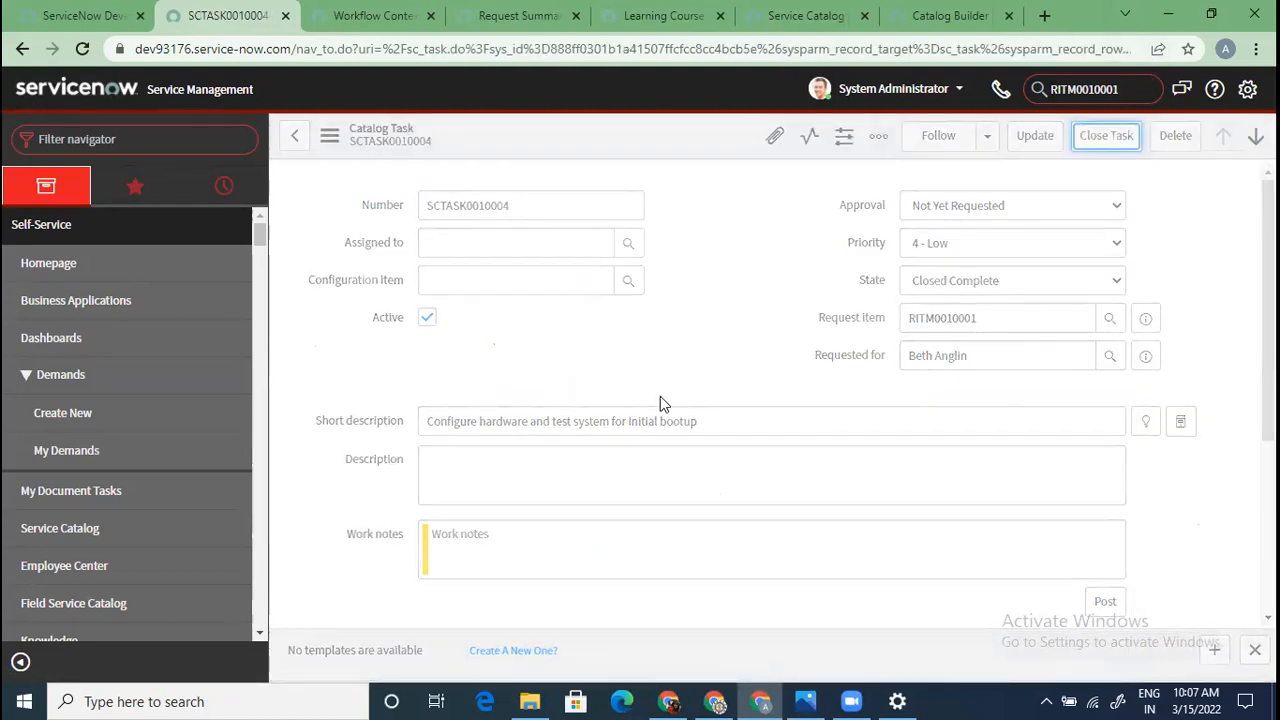
Close SCTASK0010005 as complete and review all four tasks' actual end times
scroll(640, 460, down, 1)
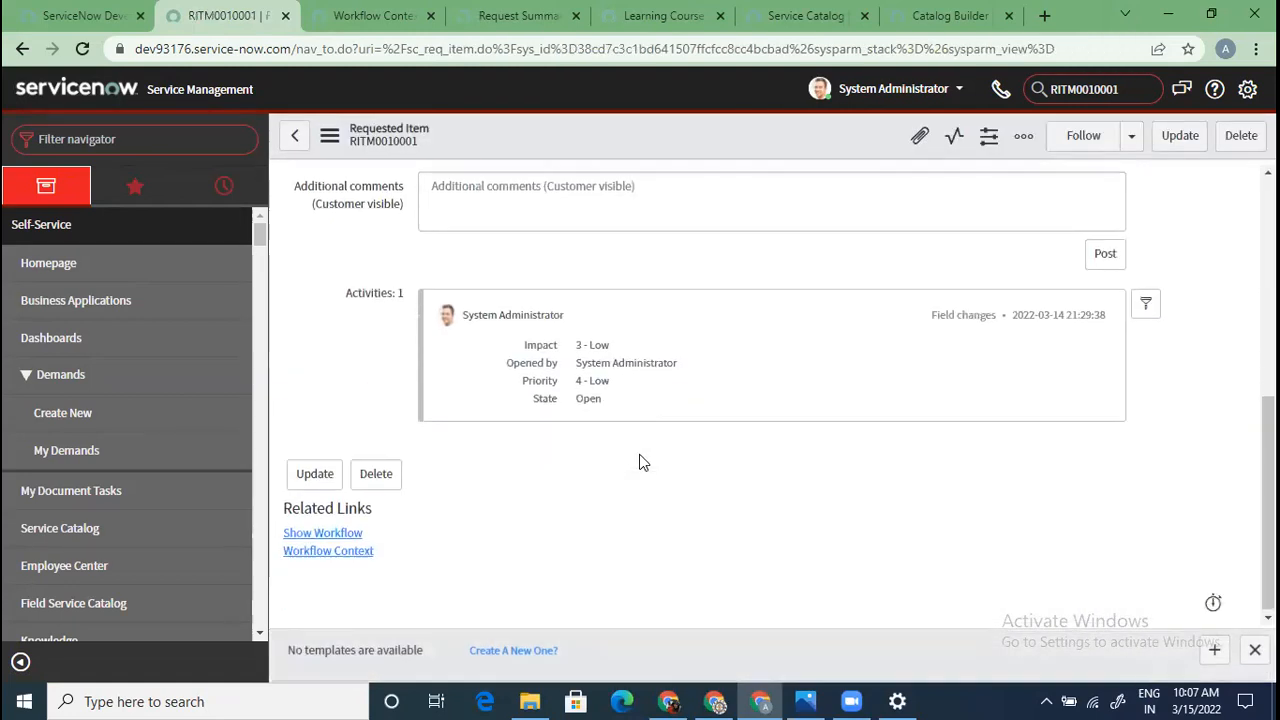
scroll(640, 460, down, 4)
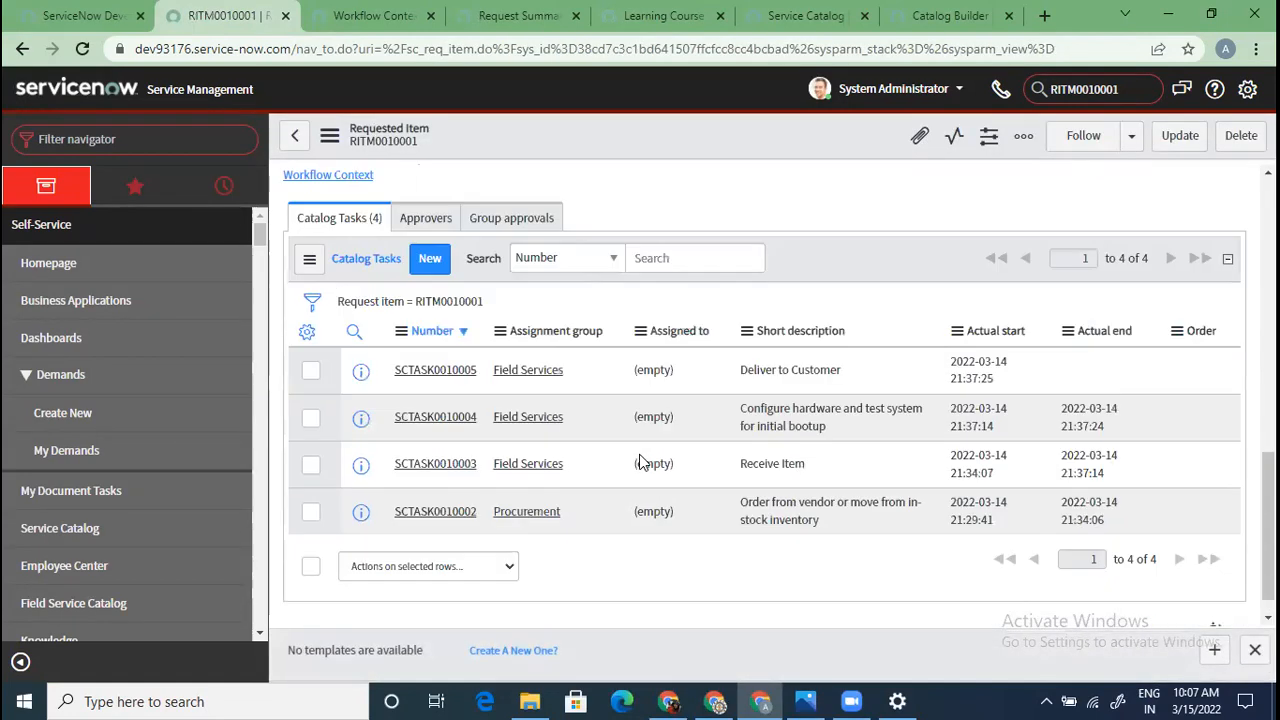
click(452, 370)
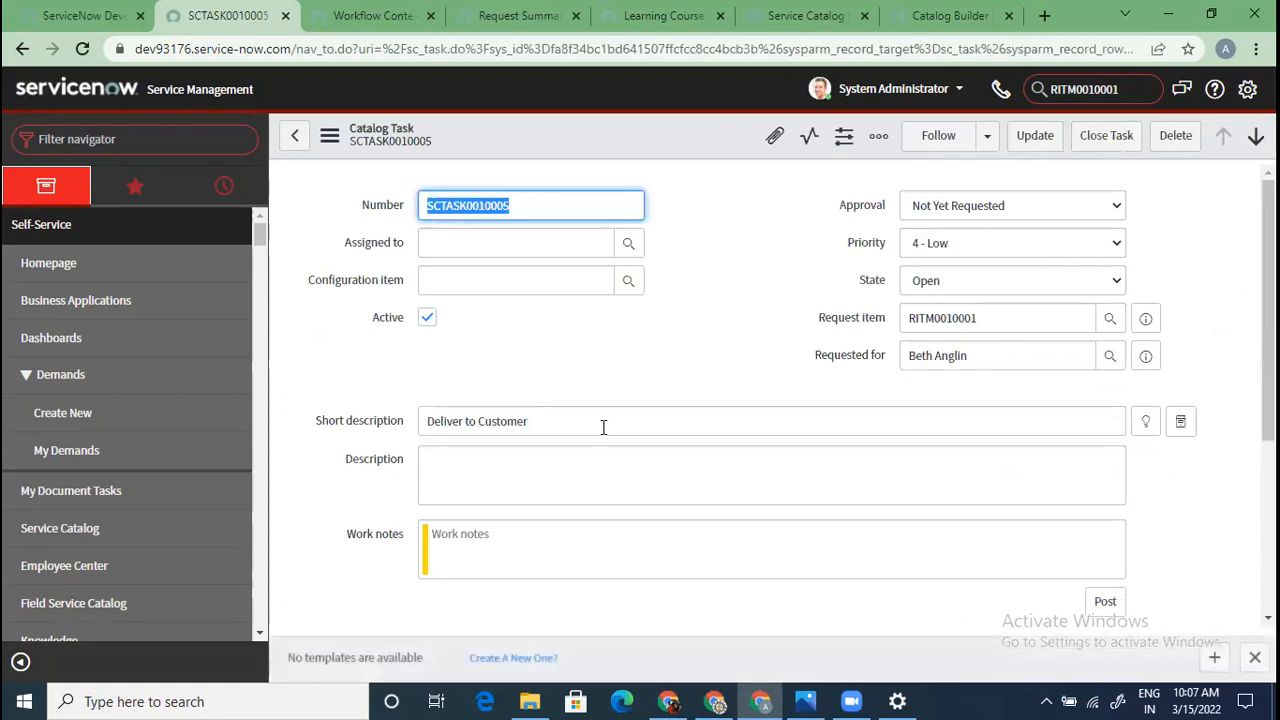
scroll(700, 390, down, 3)
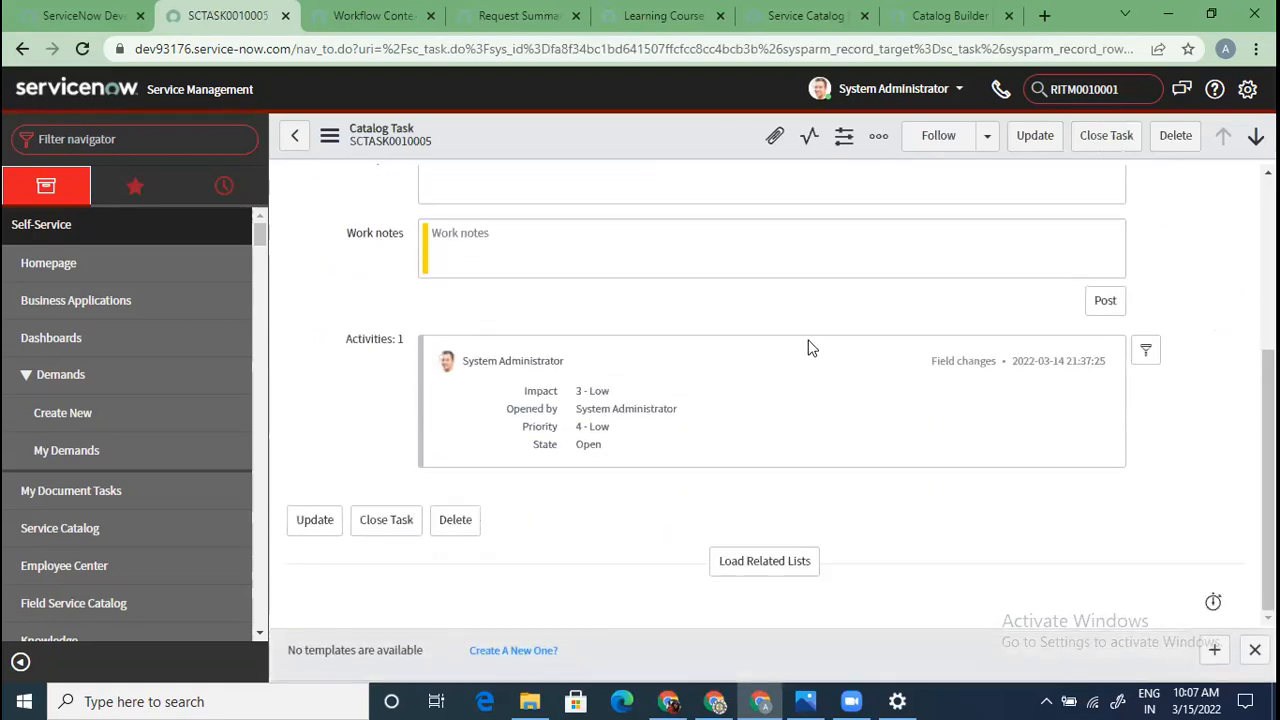
click(1112, 134)
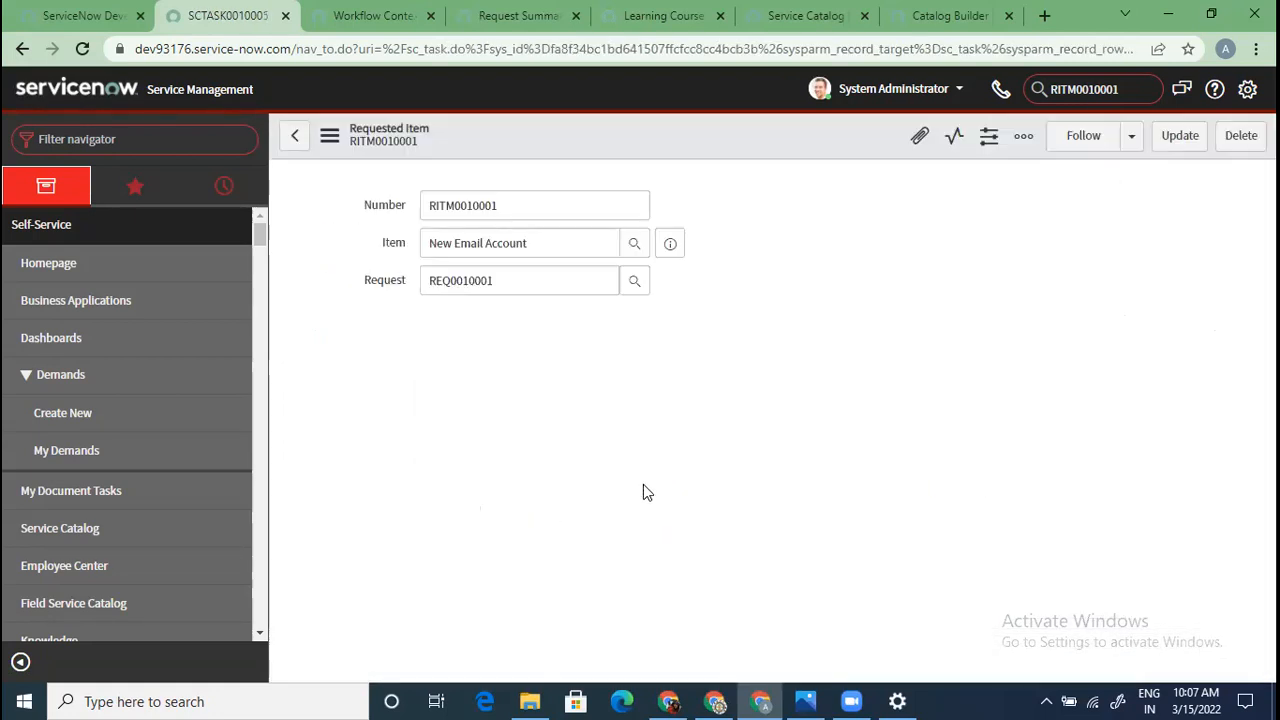
scroll(643, 484, down, 10)
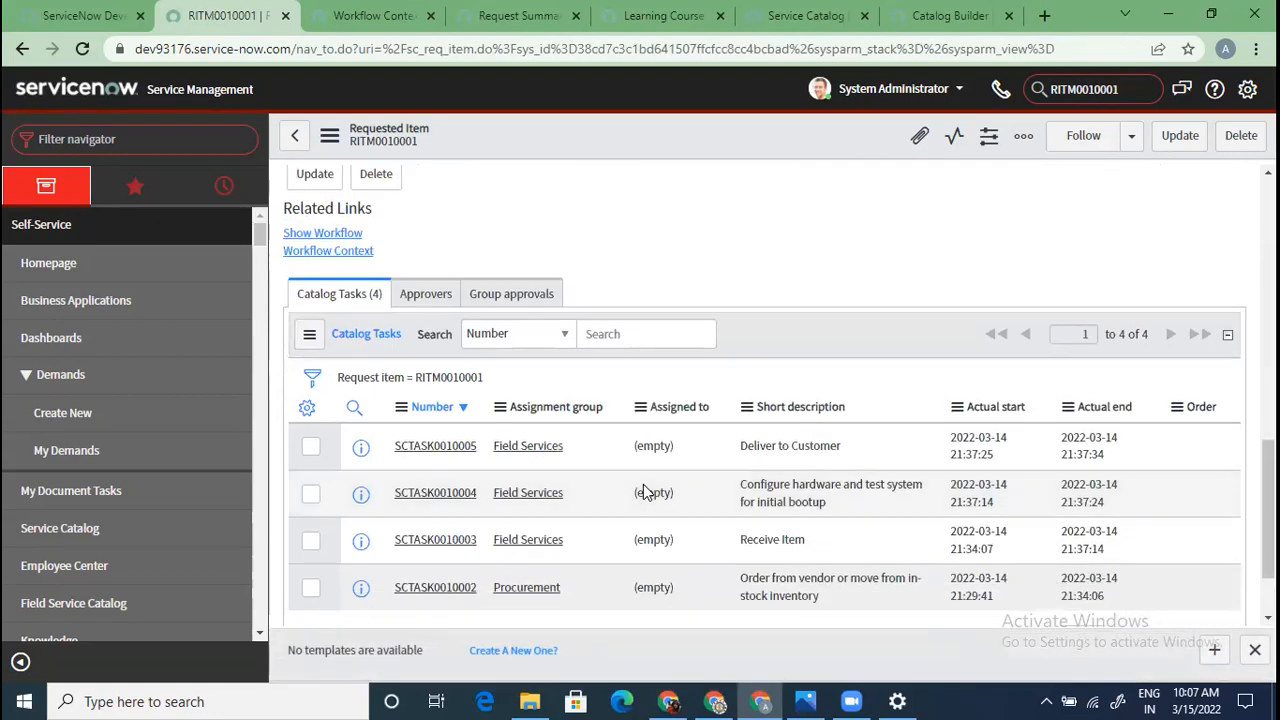
scroll(643, 490, up, 10)
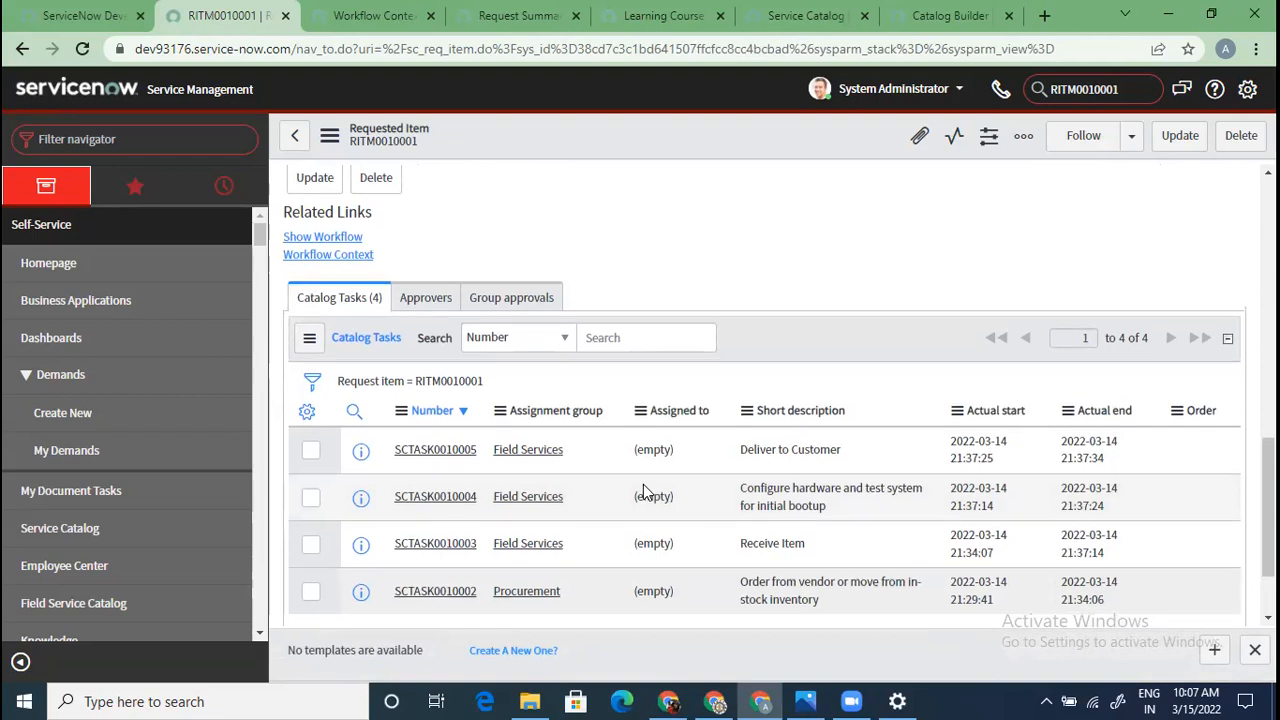
scroll(643, 484, down, 10)
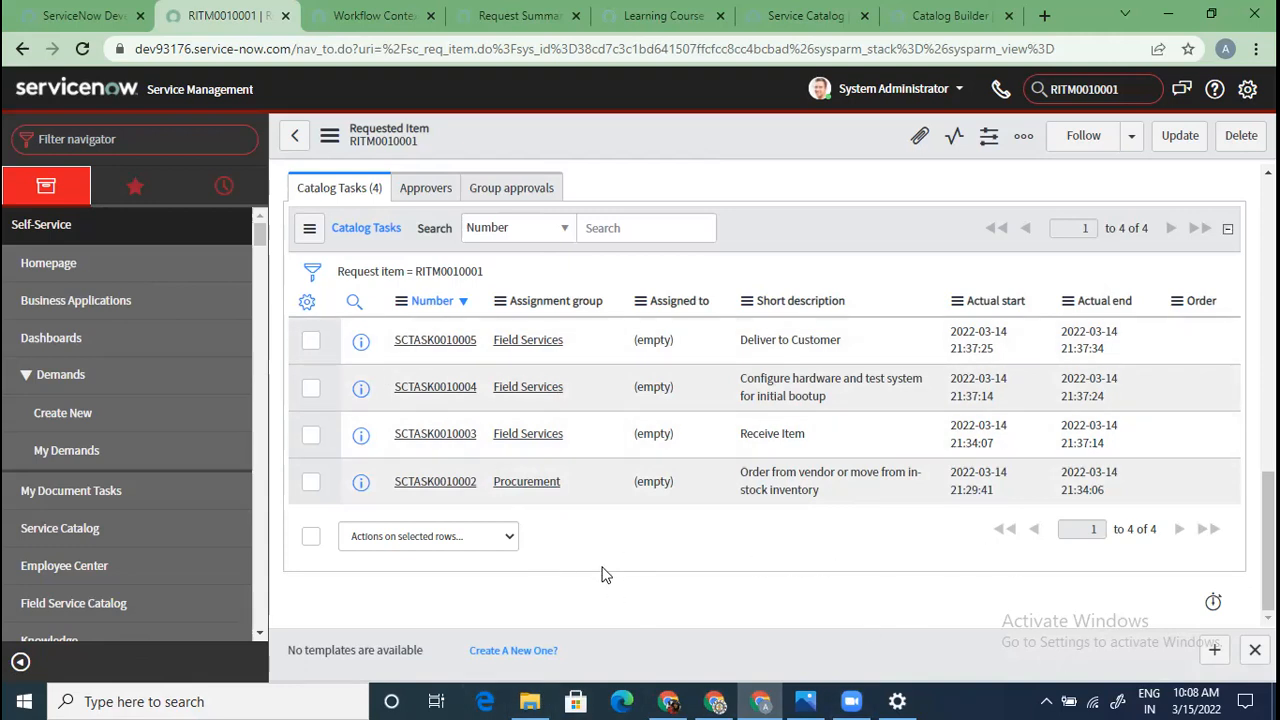
scroll(603, 575, up, 2)
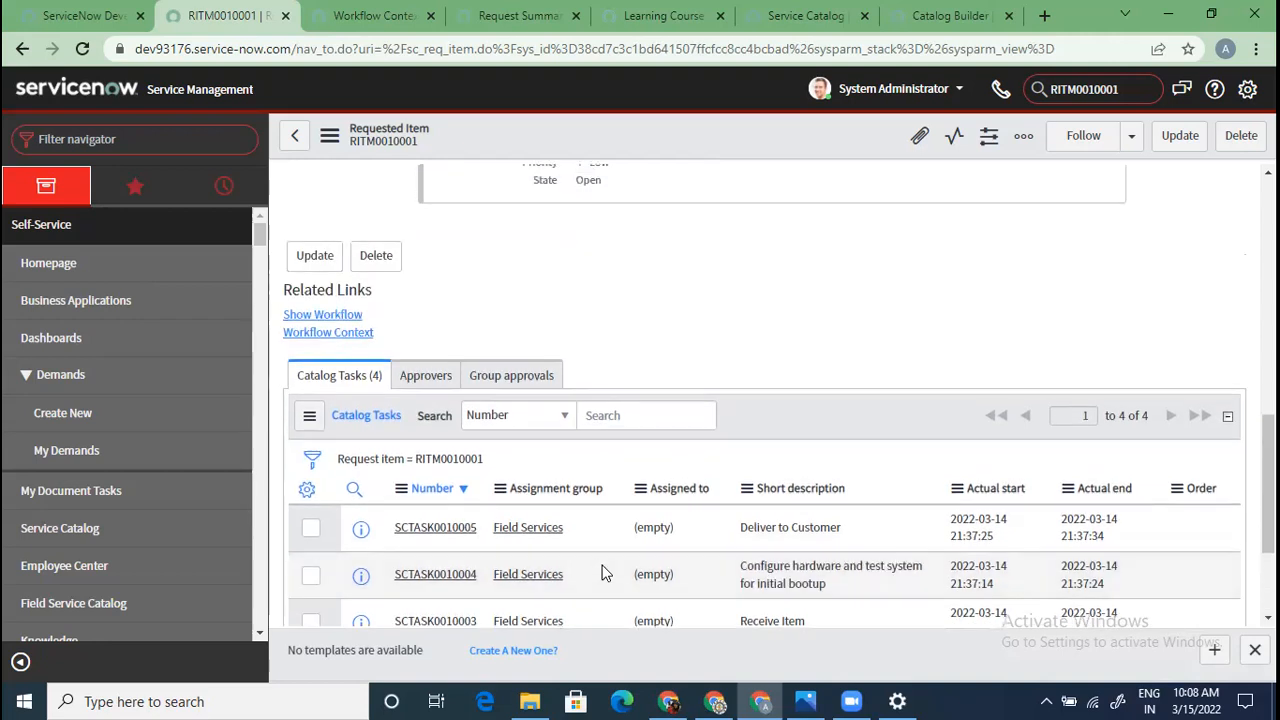
scroll(598, 575, down, 2)
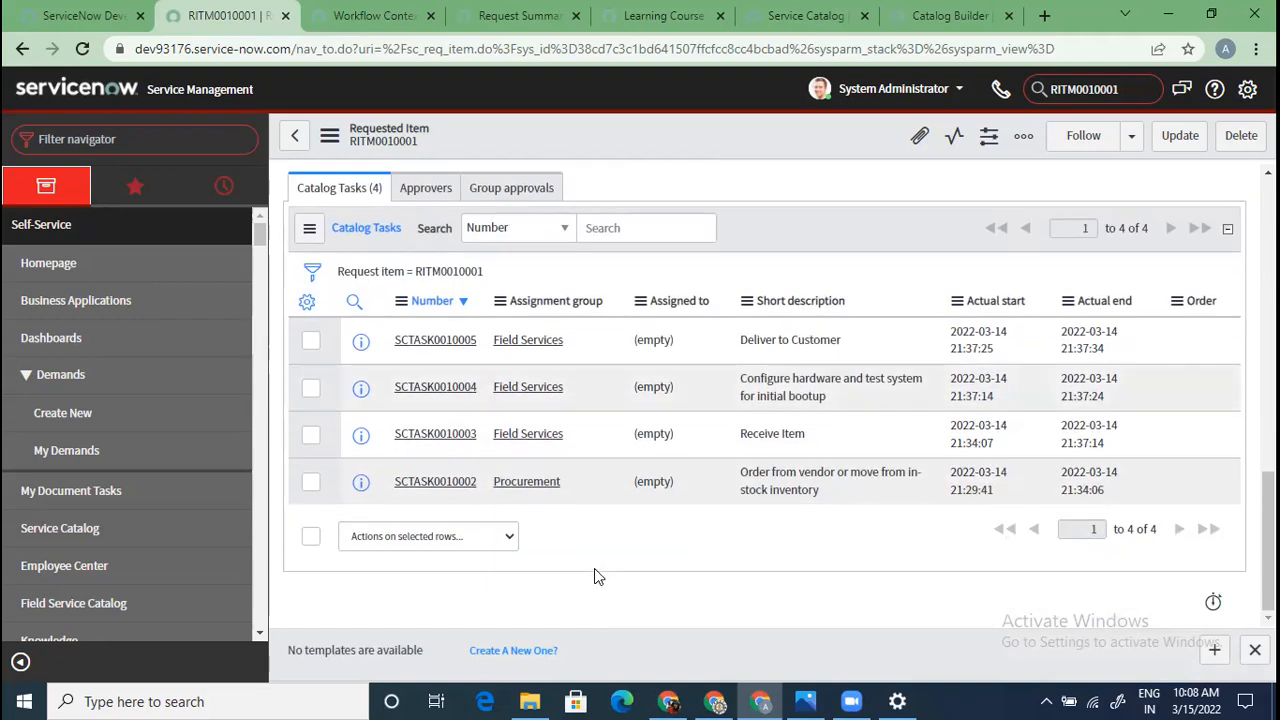
scroll(594, 574, up, 10)
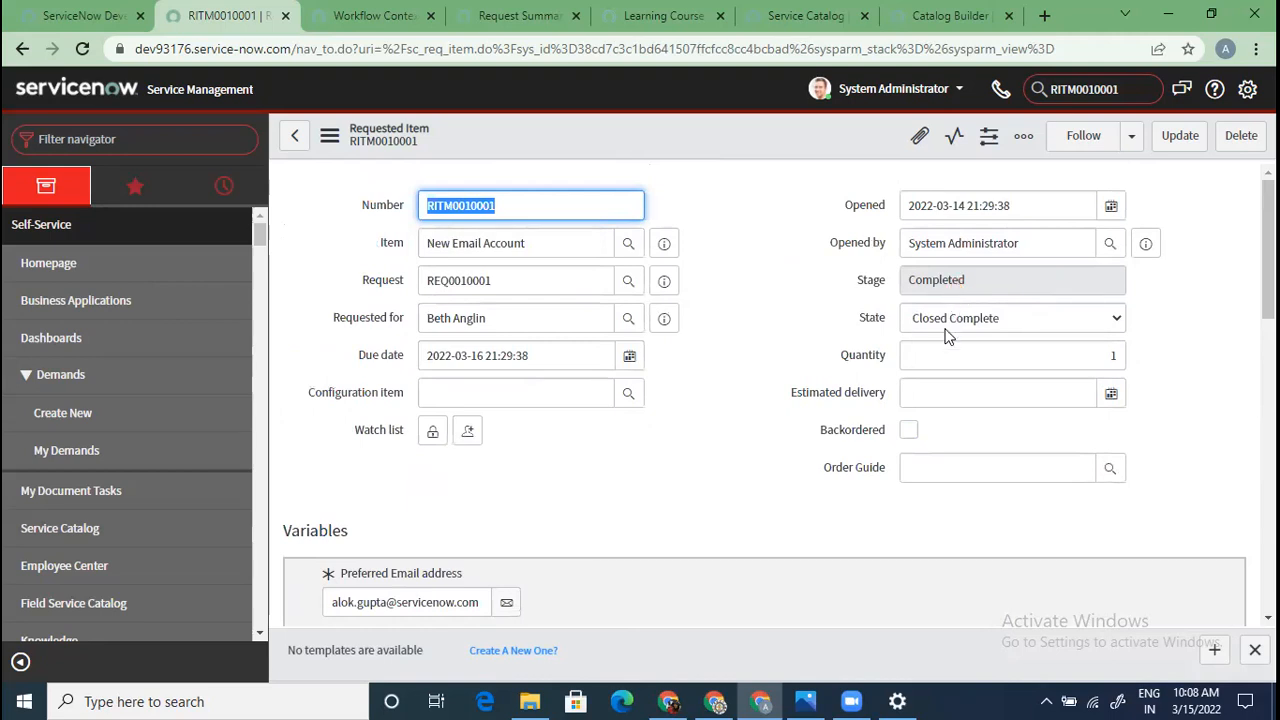
scroll(711, 517, down, 15)
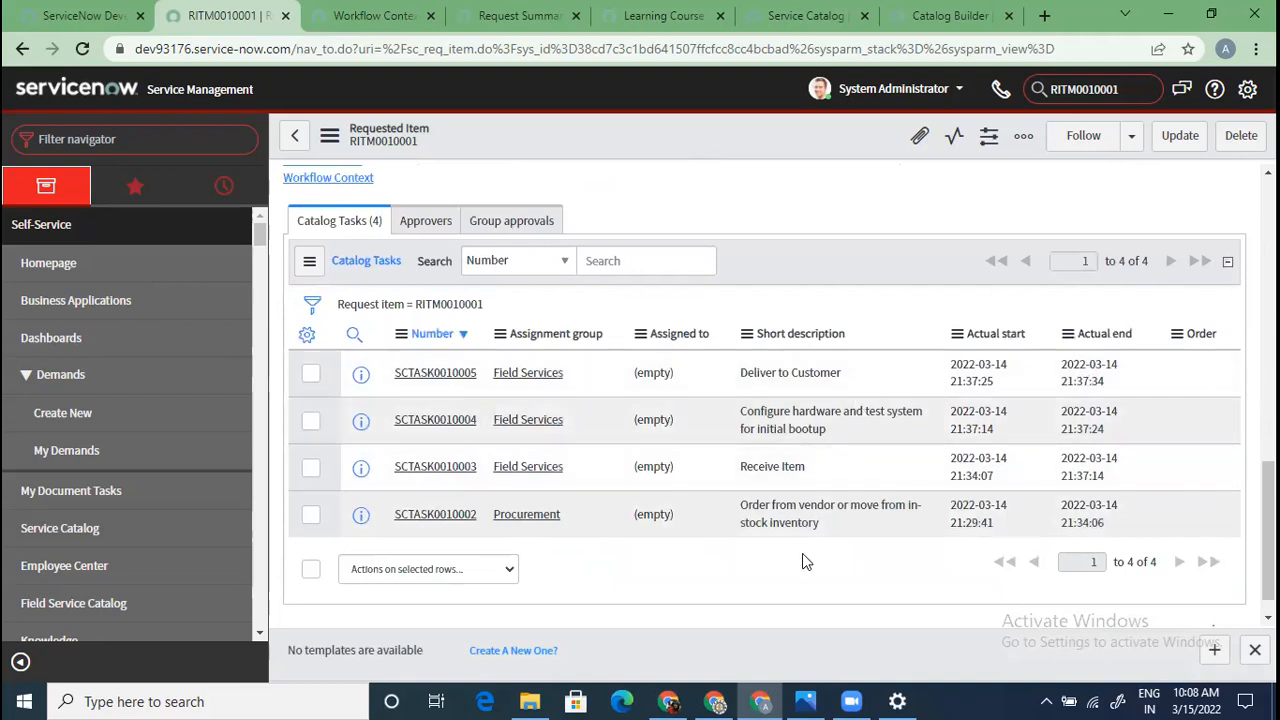
scroll(590, 408, up, 15)
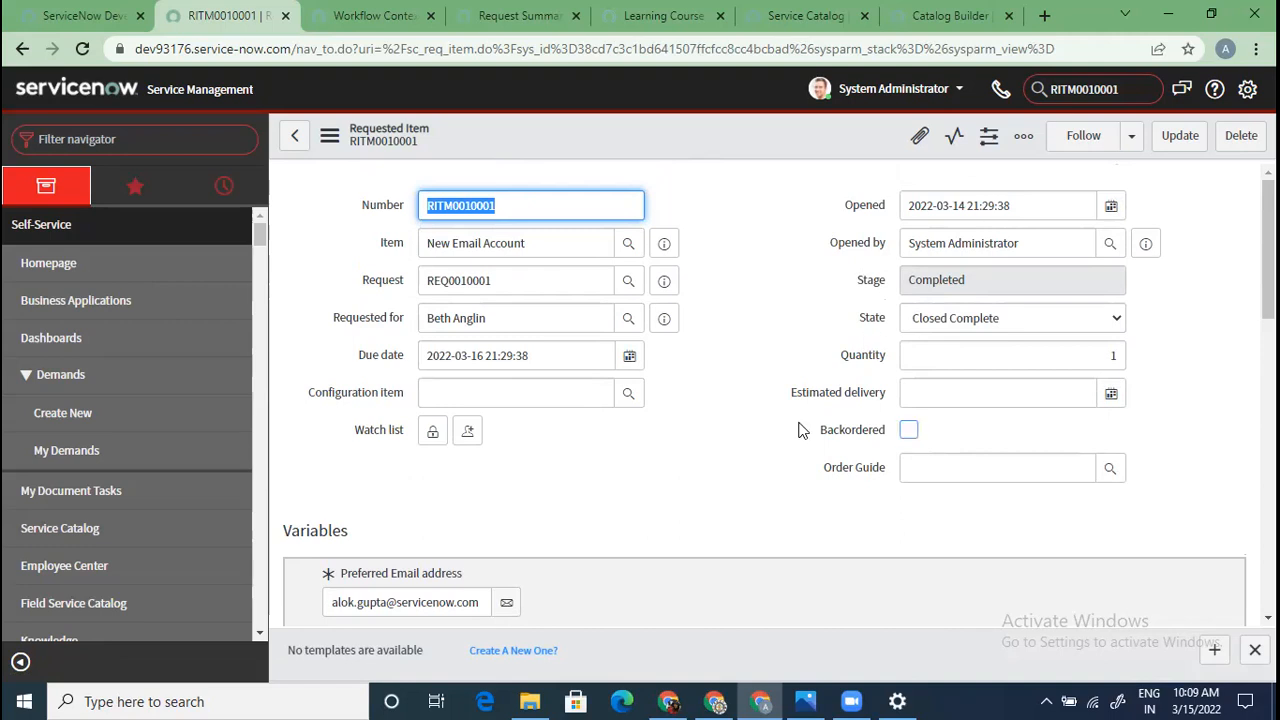
click(995, 325)
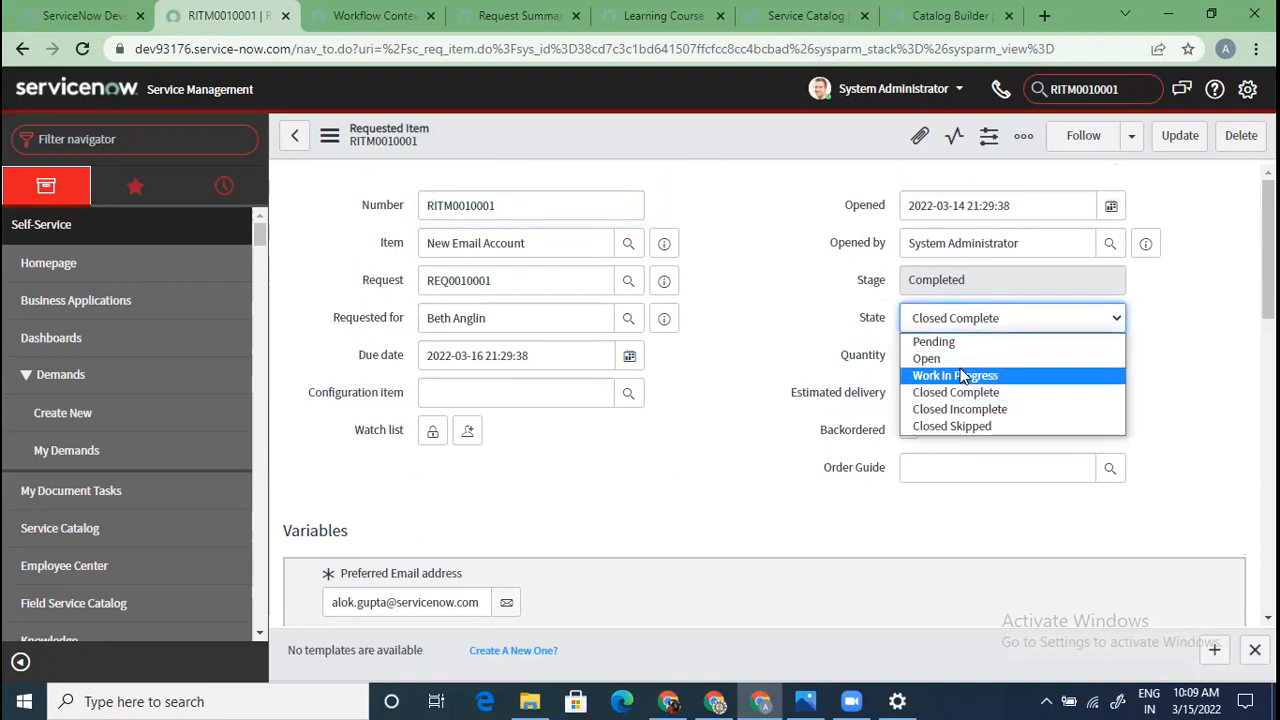
click(742, 406)
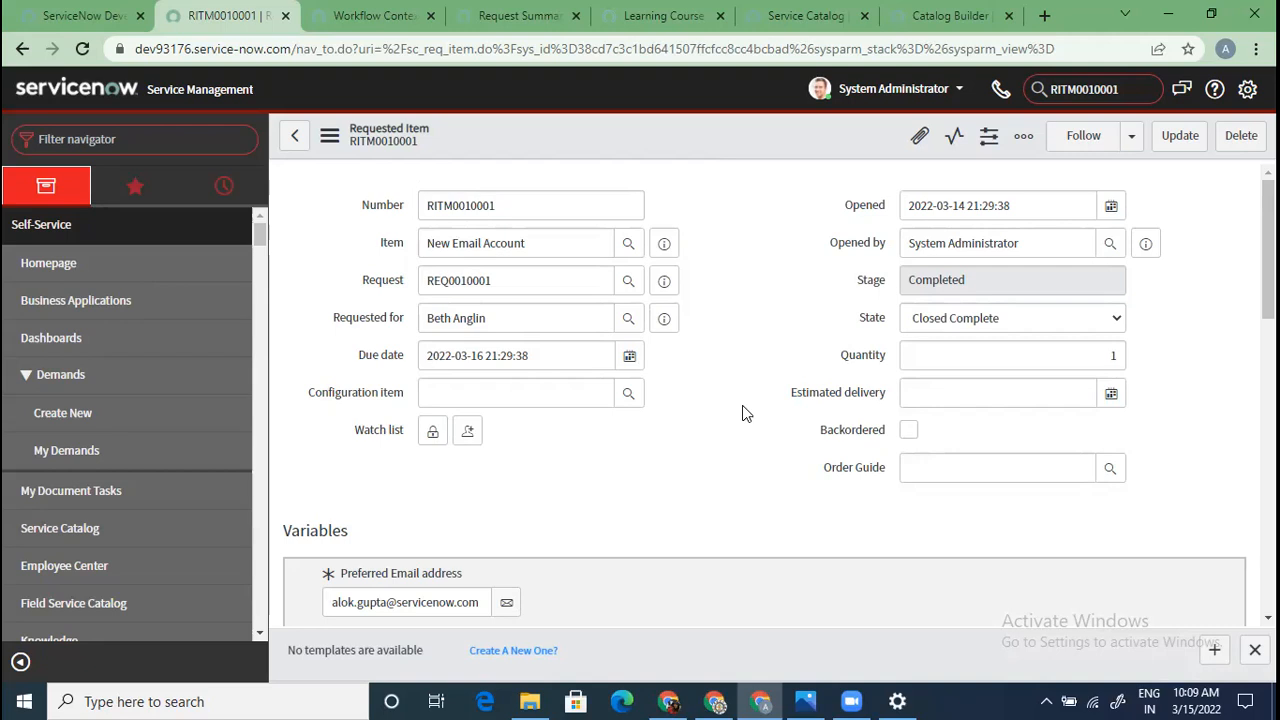
click(664, 281)
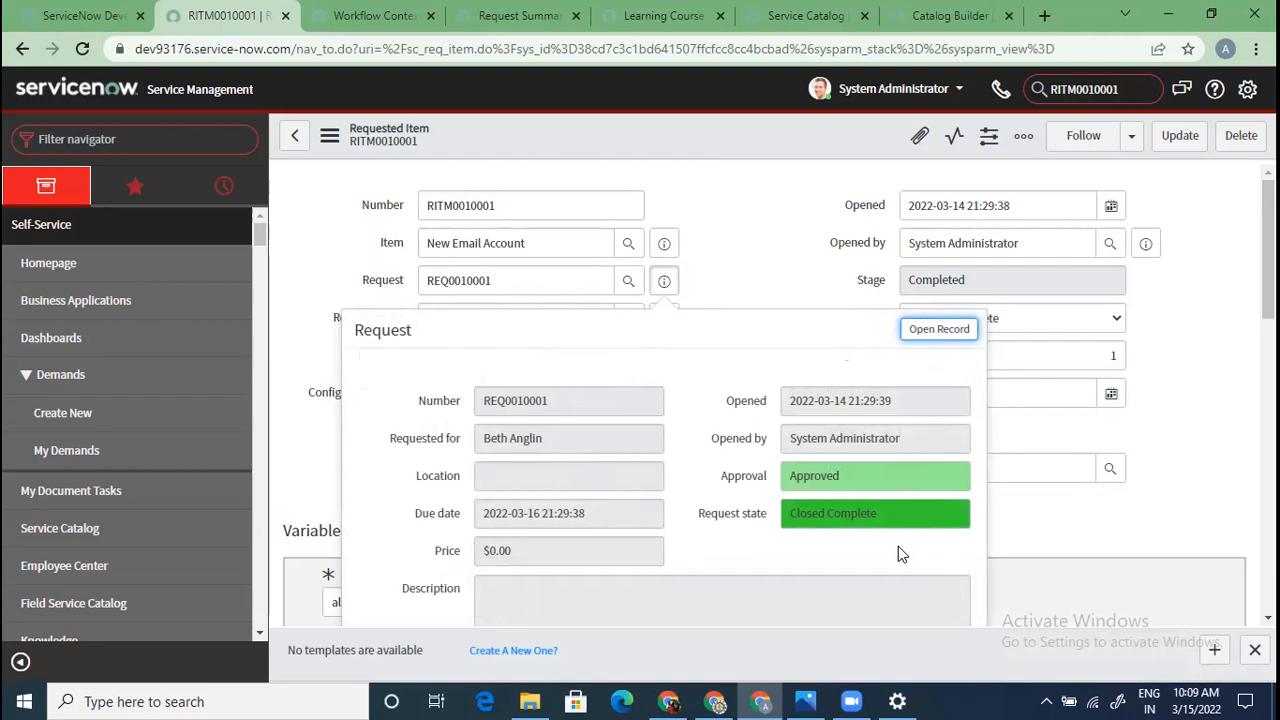
click(787, 283)
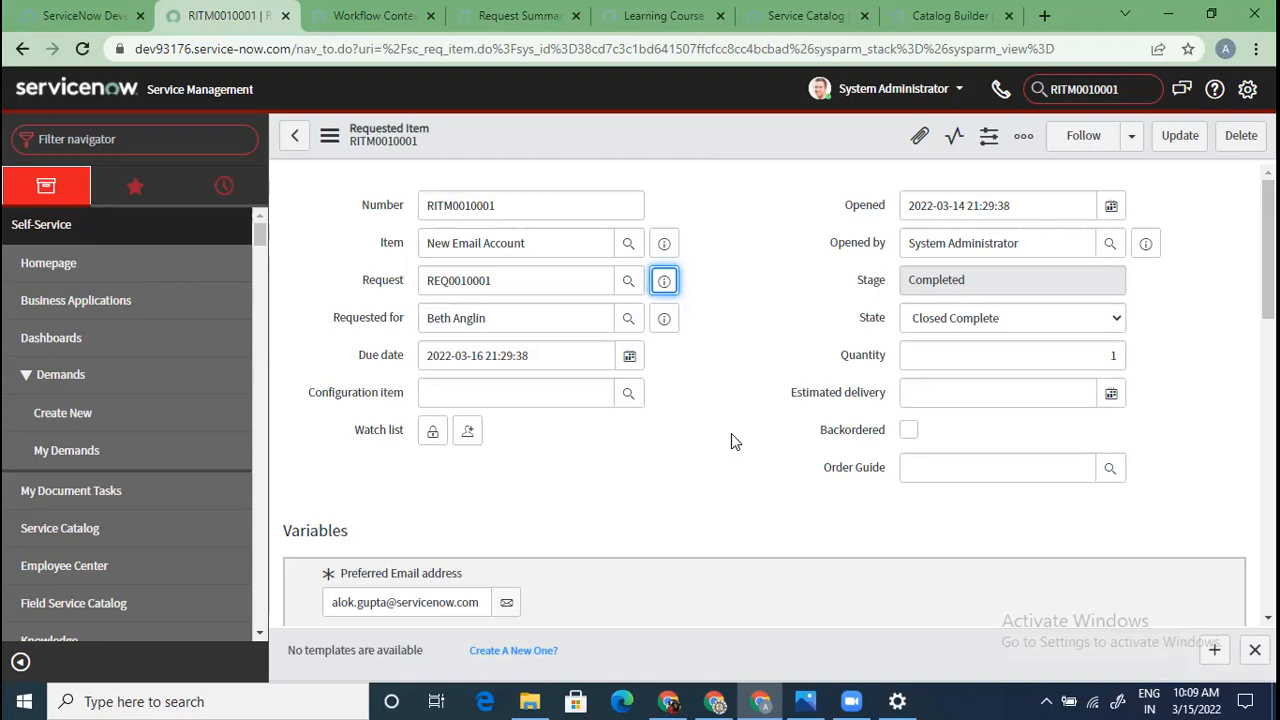
scroll(731, 433, down, 8)
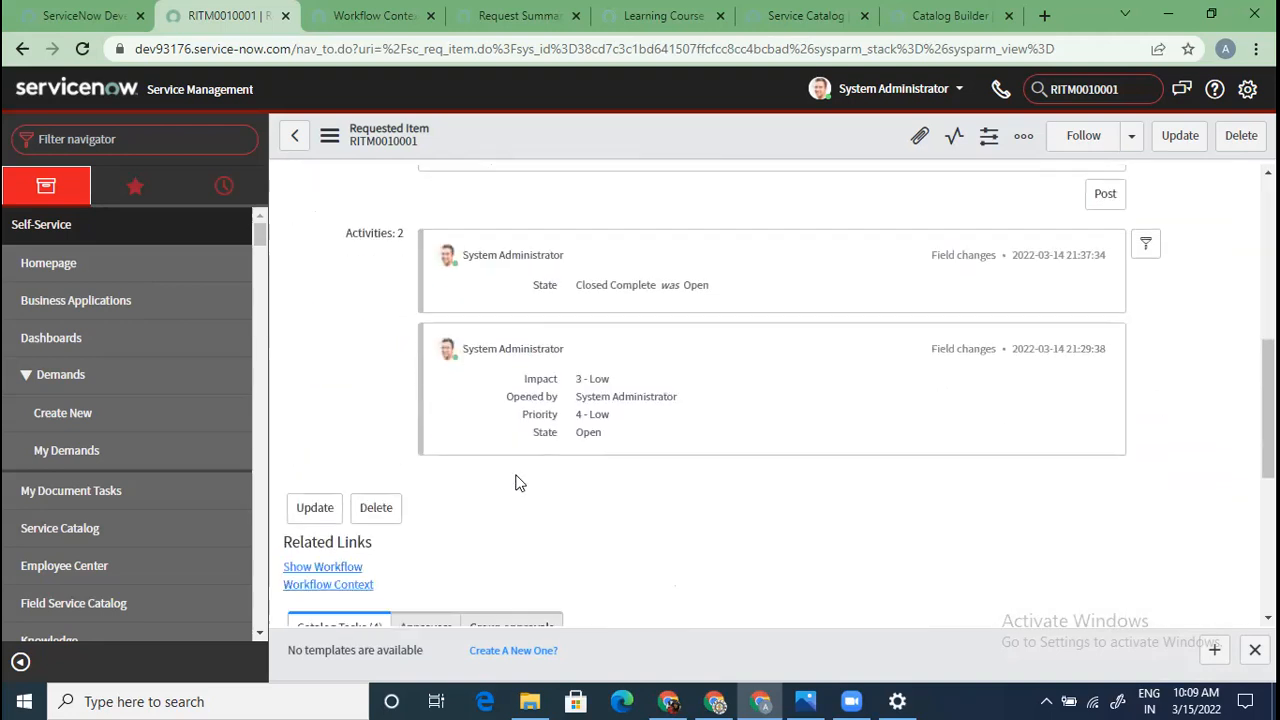
Open the requested item's workflow via Show Workflow, keeping only the Workflow Context tab
click(322, 347)
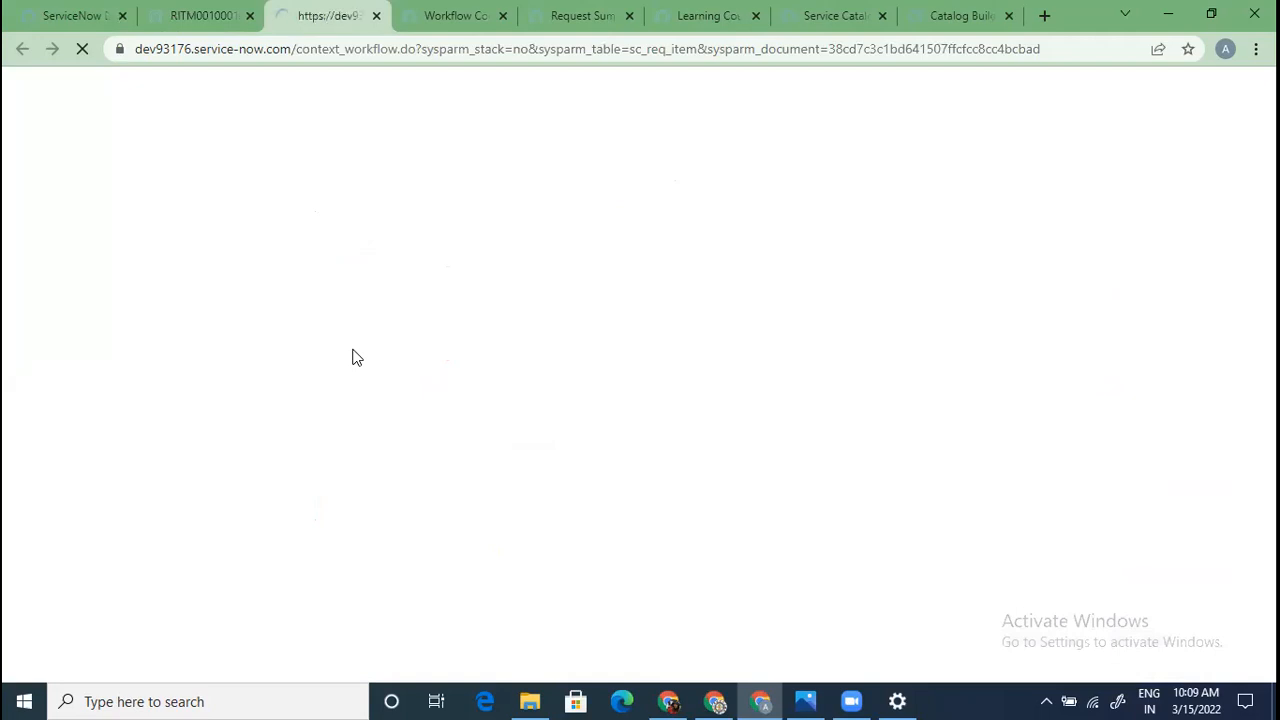
click(457, 15)
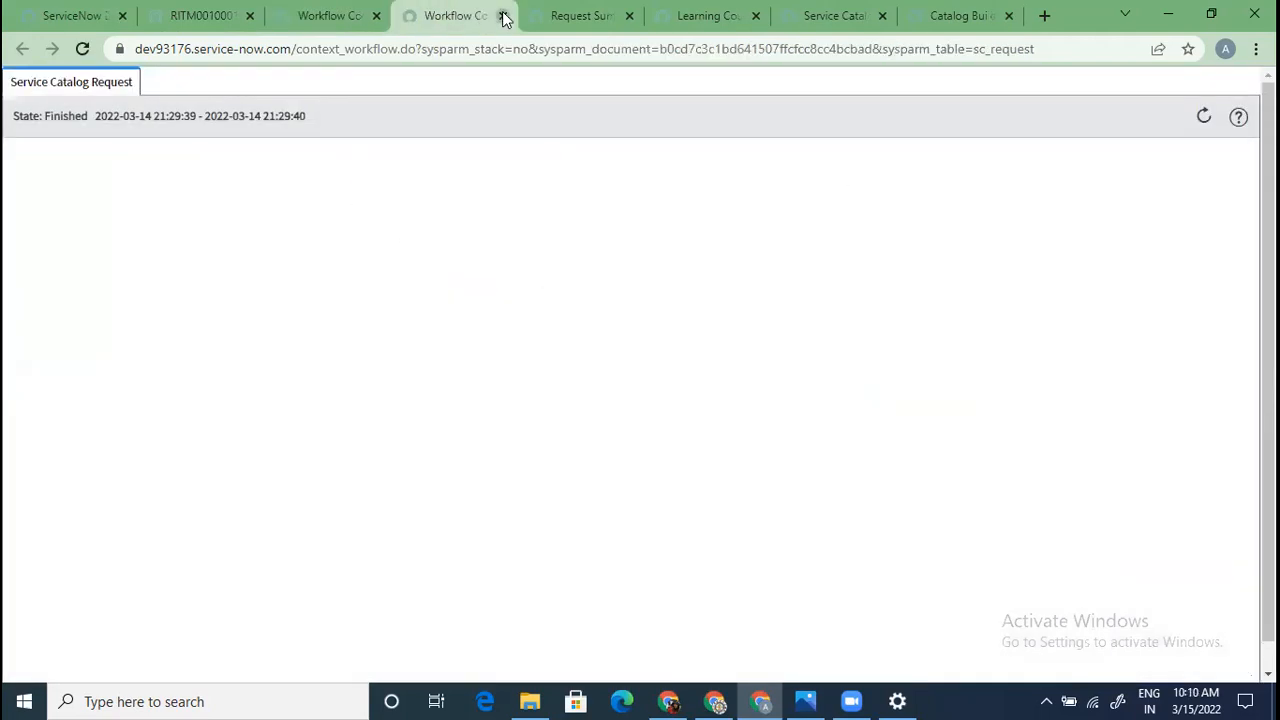
click(502, 15)
click(347, 11)
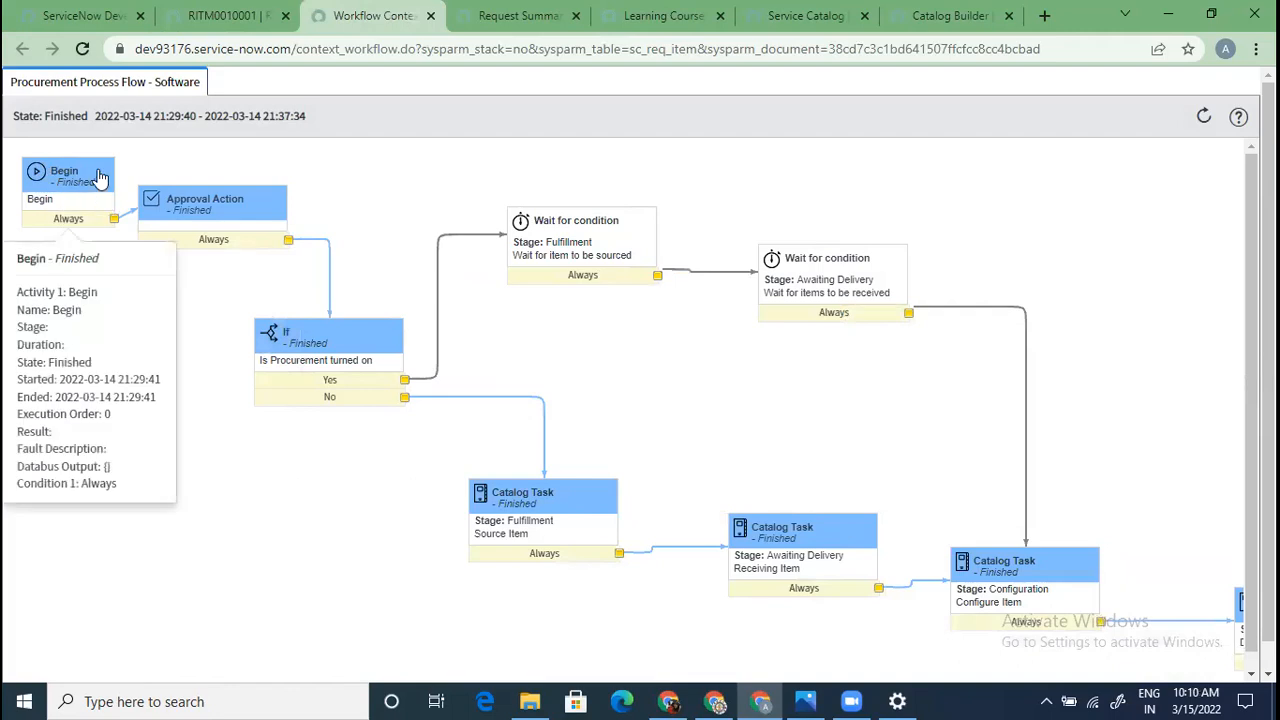
Pan across the Procurement Process Flow - Software diagram to confirm every activity is Finished
mouse_move(245, 204)
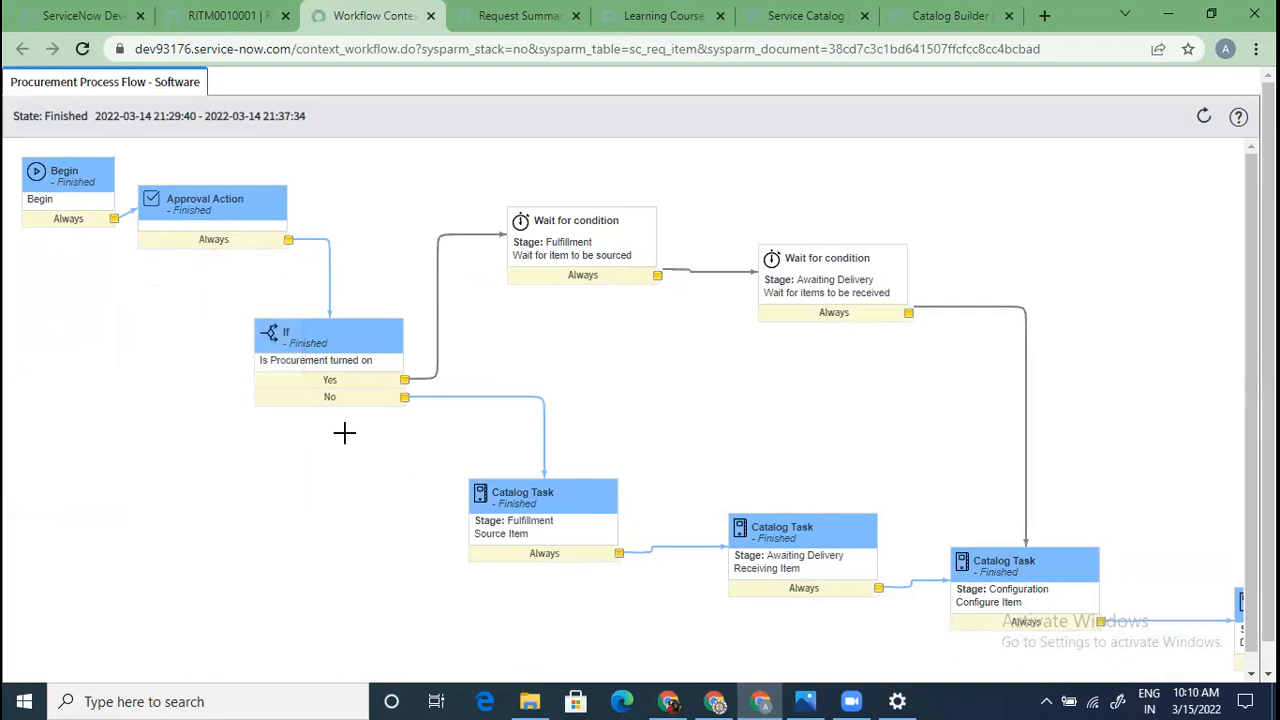
mouse_move(310, 345)
mouse_move(620, 262)
scroll(958, 478, down, 1)
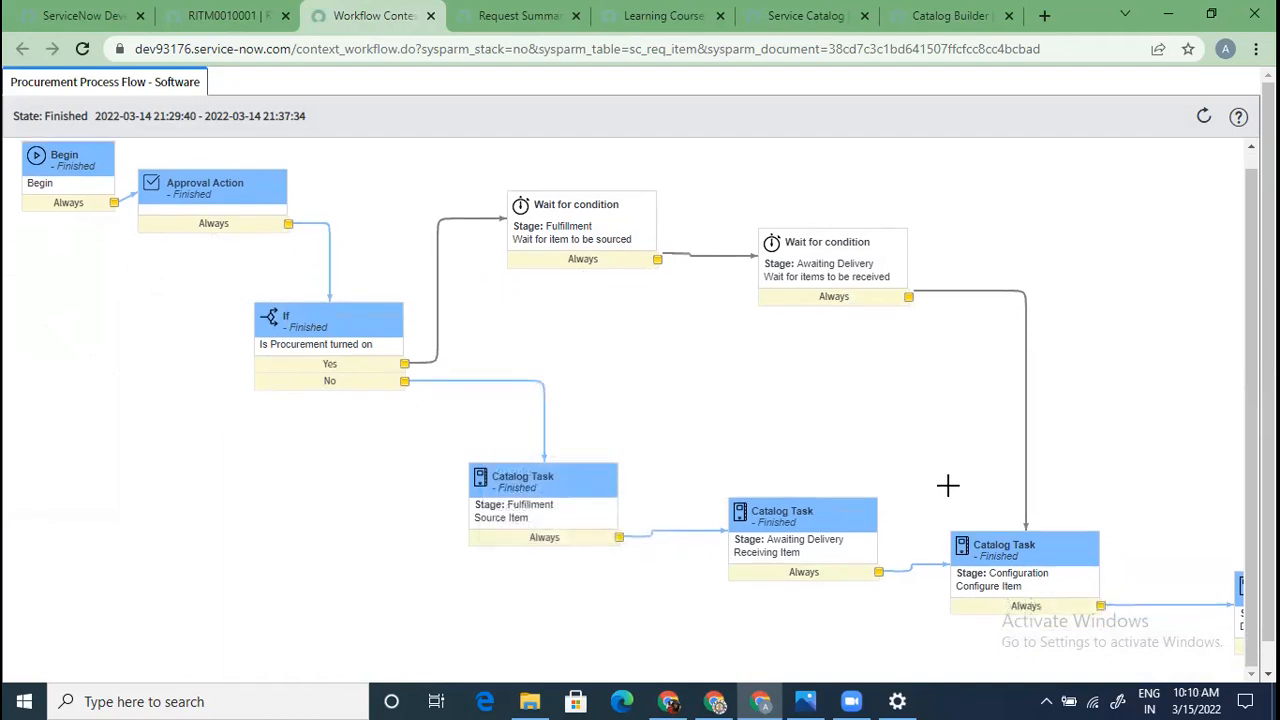
scroll(950, 490, down, 3)
mouse_move(960, 520)
scroll(877, 520, up, 1)
scroll(820, 517, down, 1)
scroll(809, 517, up, 1)
scroll(813, 472, down, 1)
scroll(858, 625, up, 1)
drag(897, 662, 1153, 662)
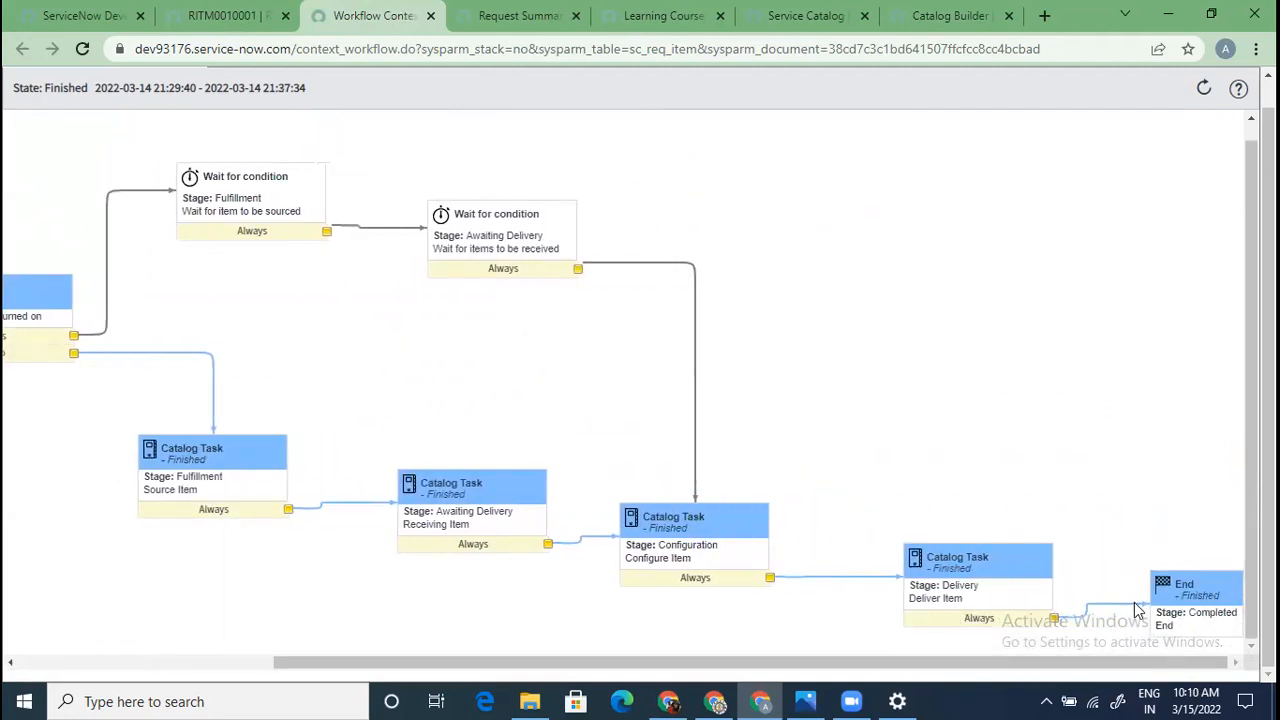
drag(943, 660, 451, 568)
scroll(374, 518, up, 1)
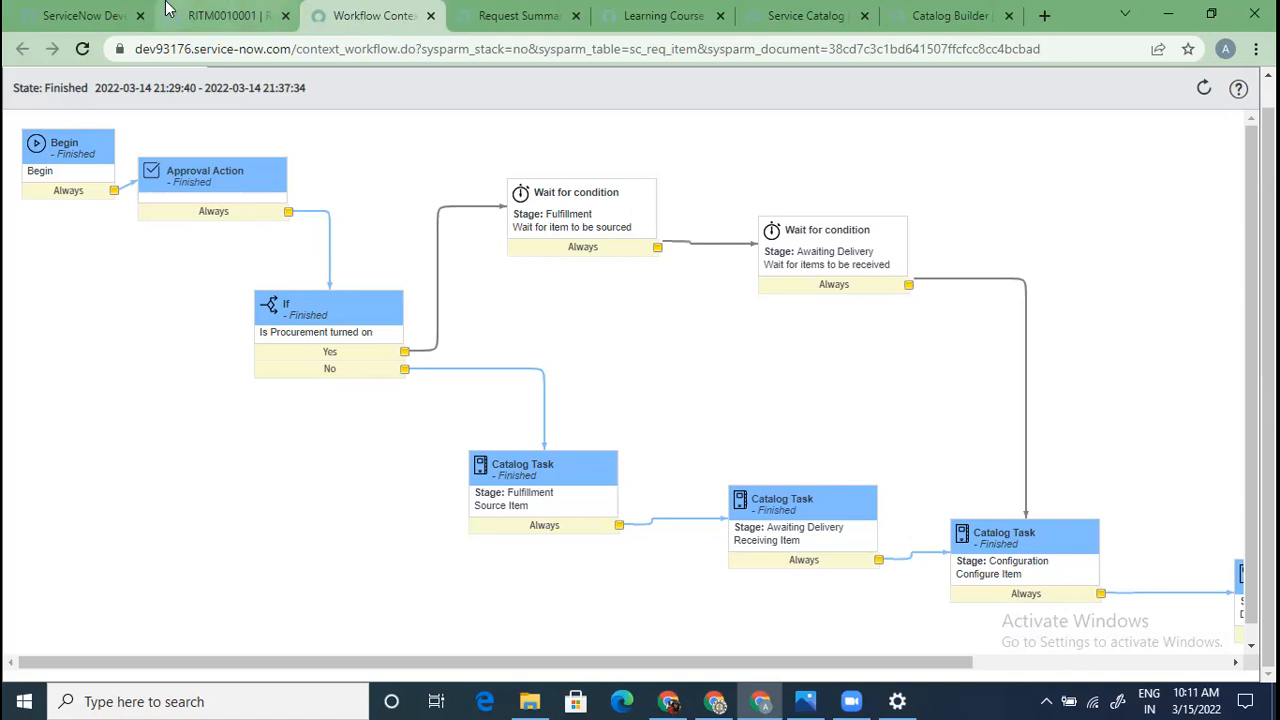
Review RITM0010001's Completed stage, Closed Complete state and its four ended catalog tasks
click(228, 16)
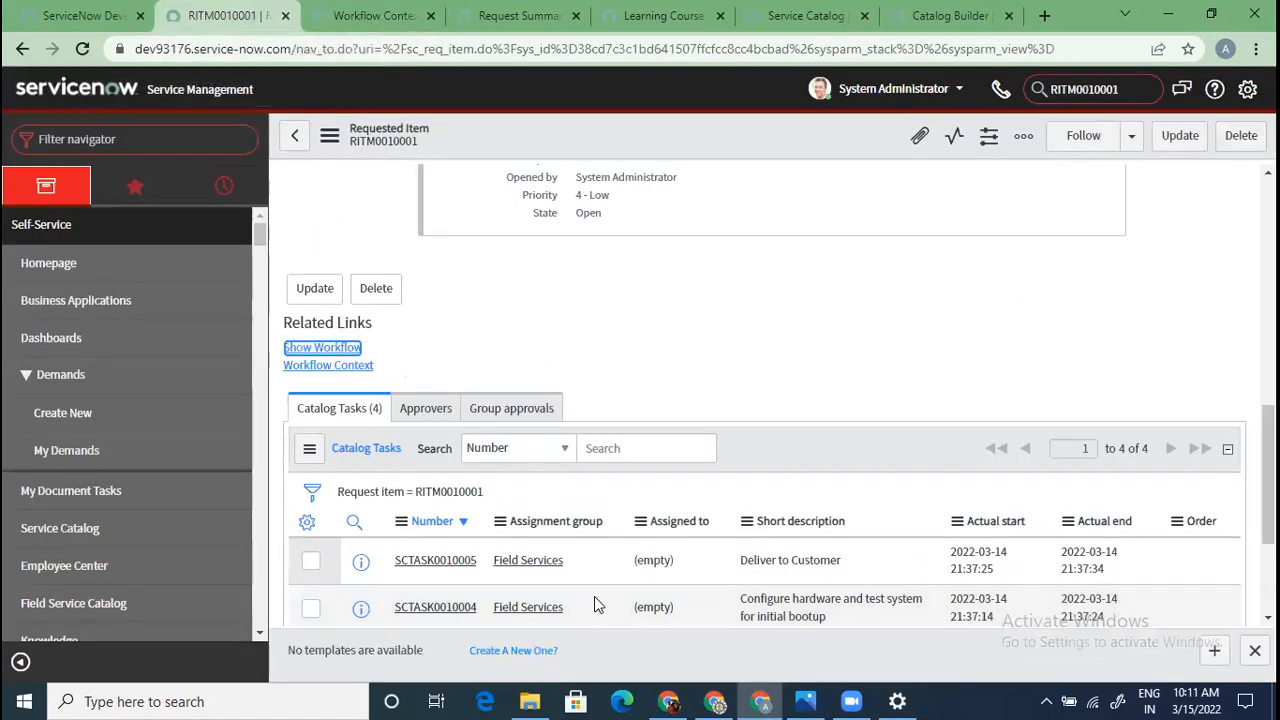
scroll(594, 596, up, 10)
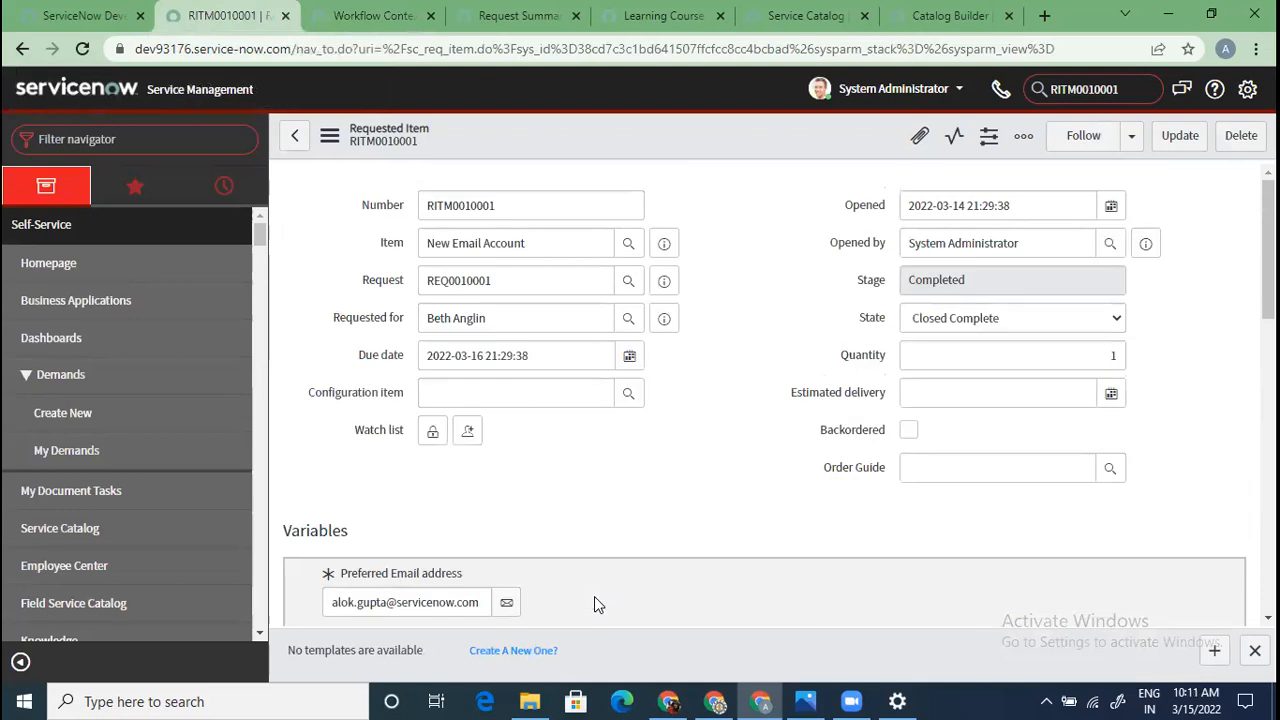
scroll(594, 596, down, 3)
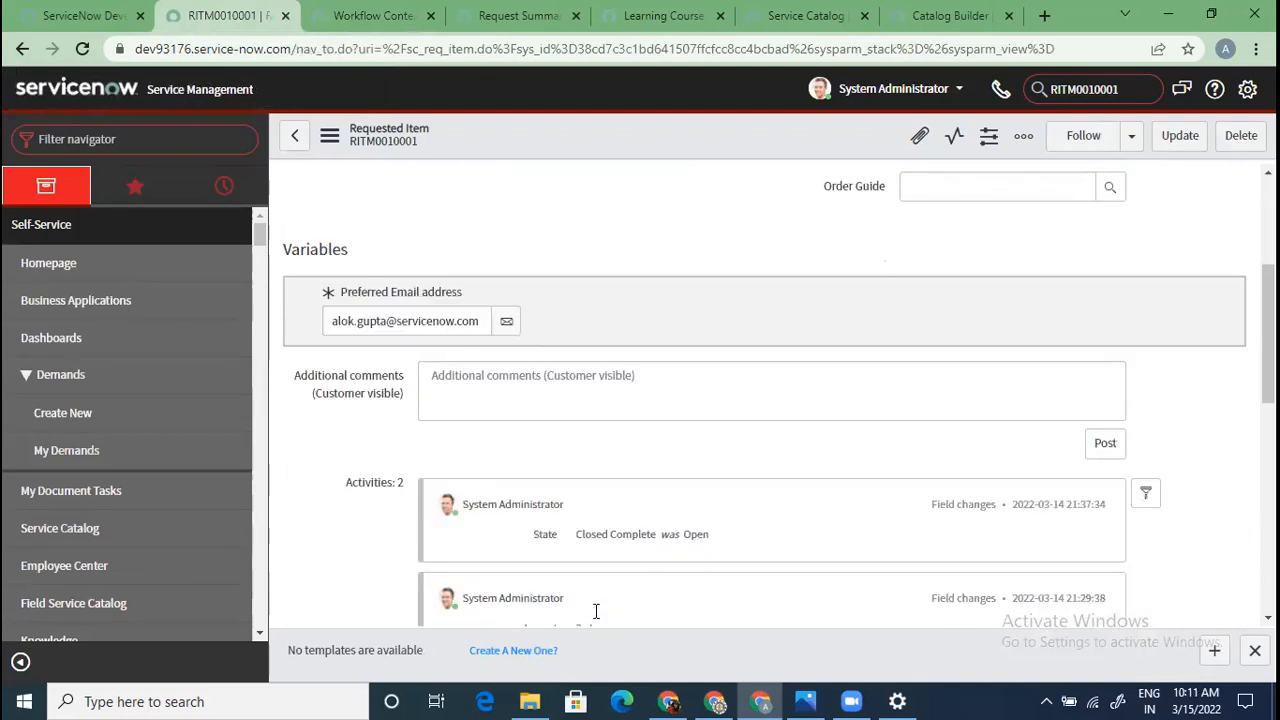
scroll(517, 568, down, 4)
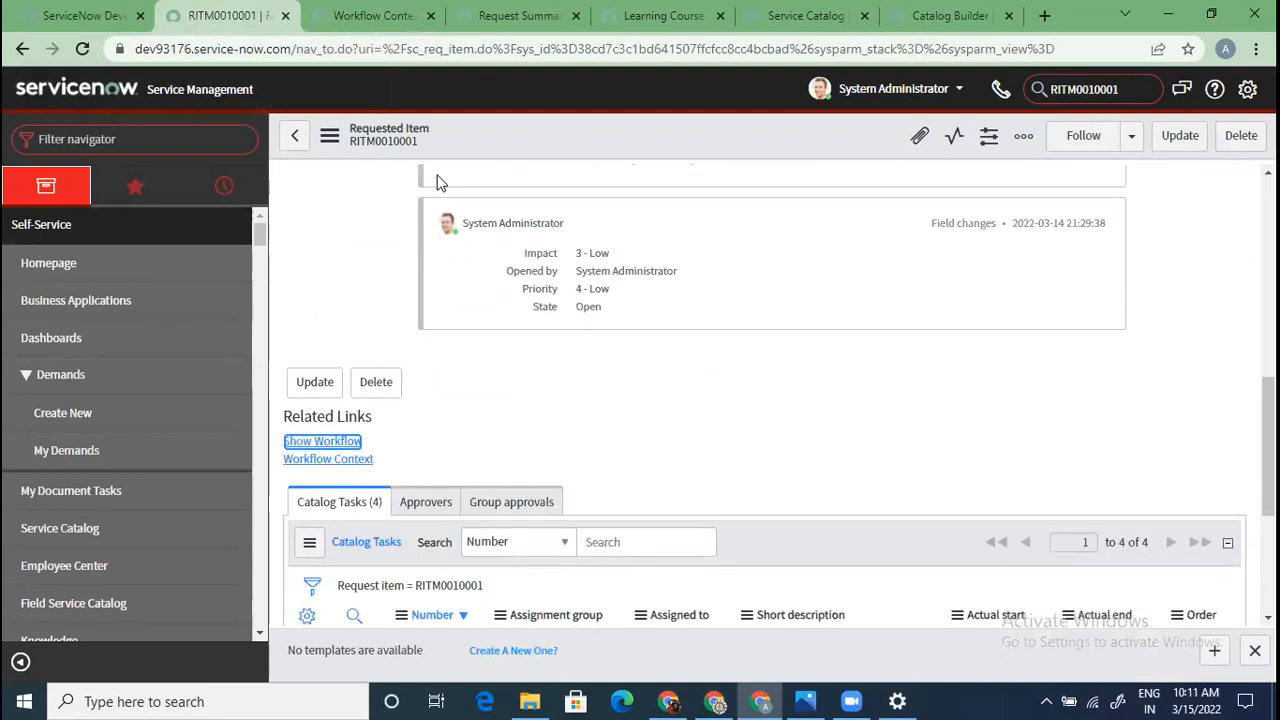
scroll(600, 515, down, 3)
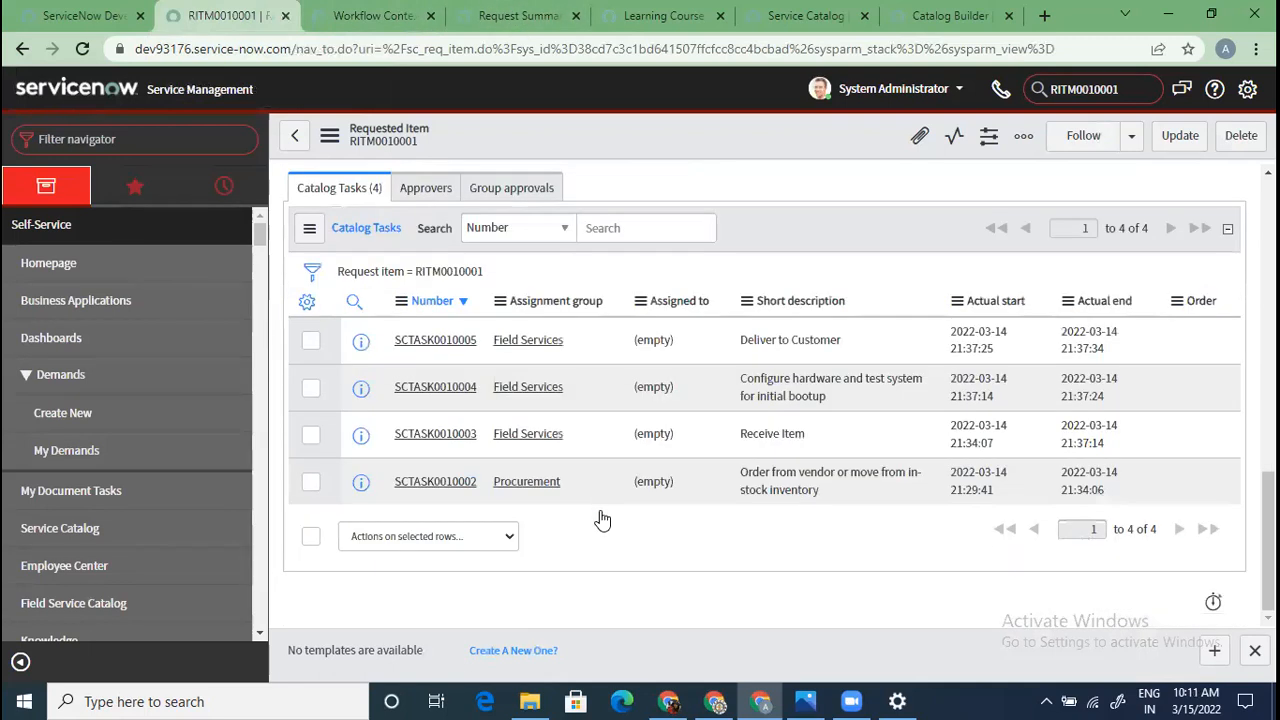
scroll(600, 518, up, 5)
scroll(603, 518, up, 8)
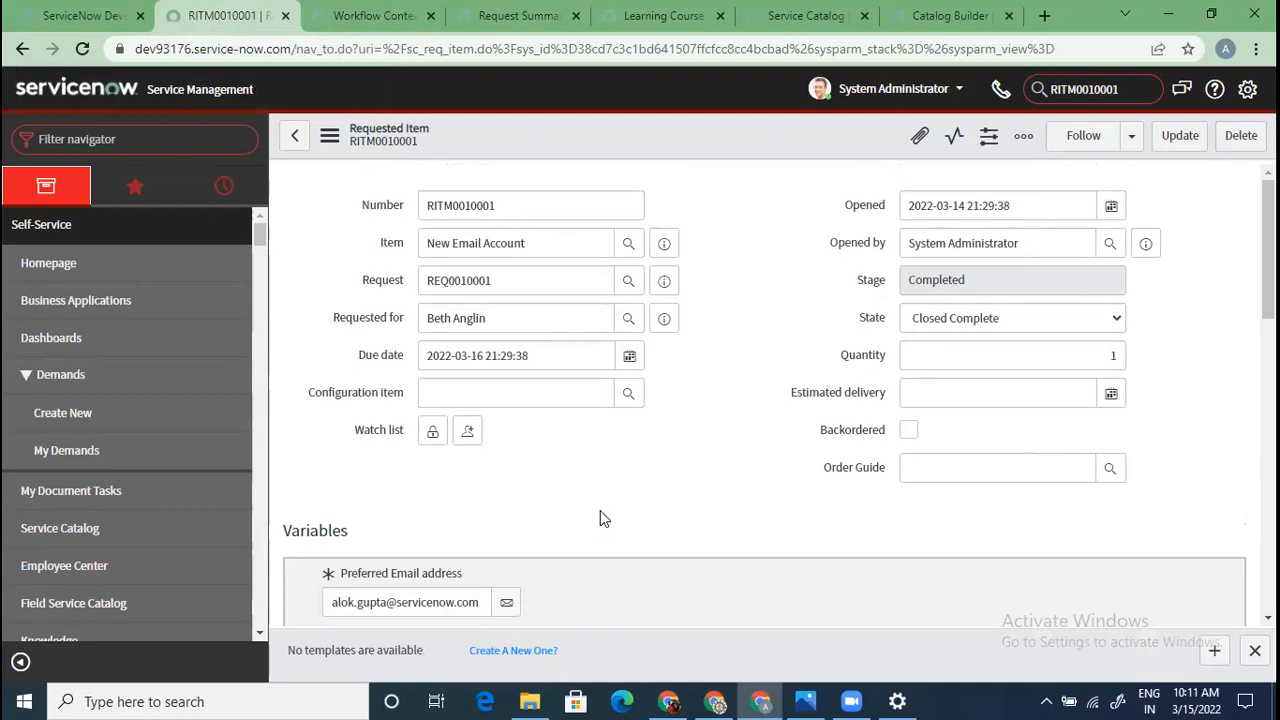
scroll(600, 512, down, 10)
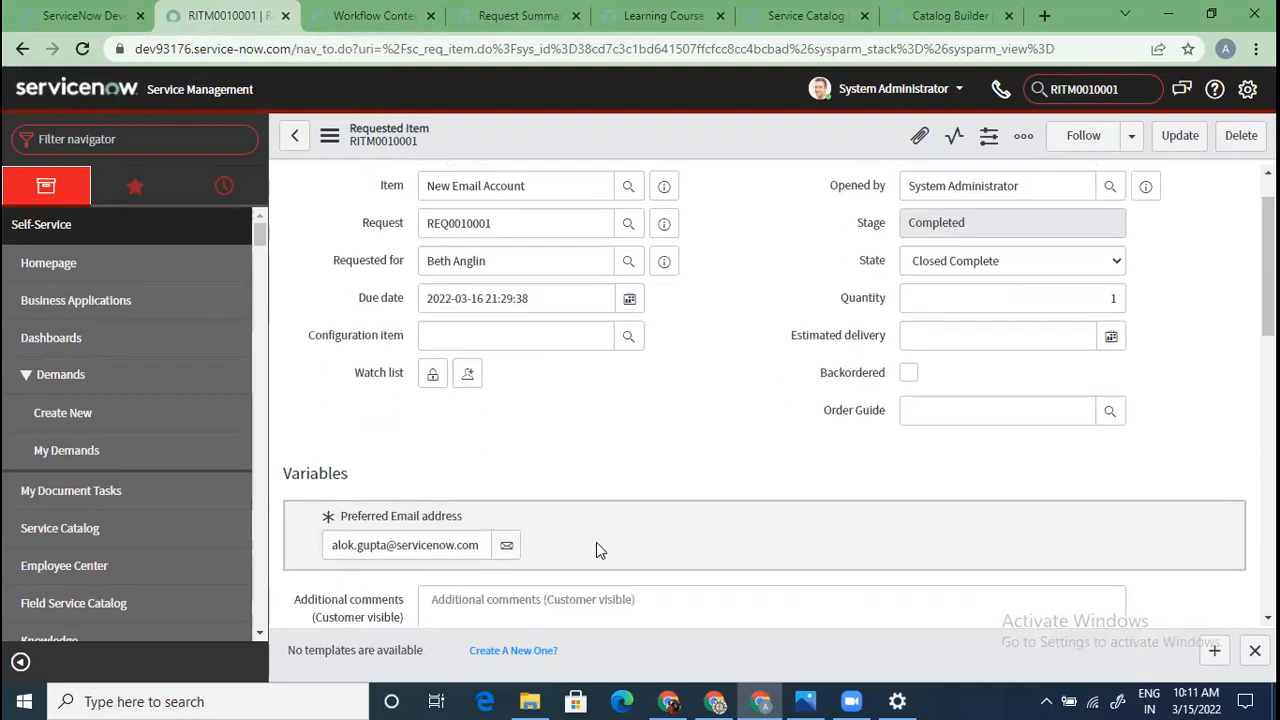
scroll(590, 550, down, 3)
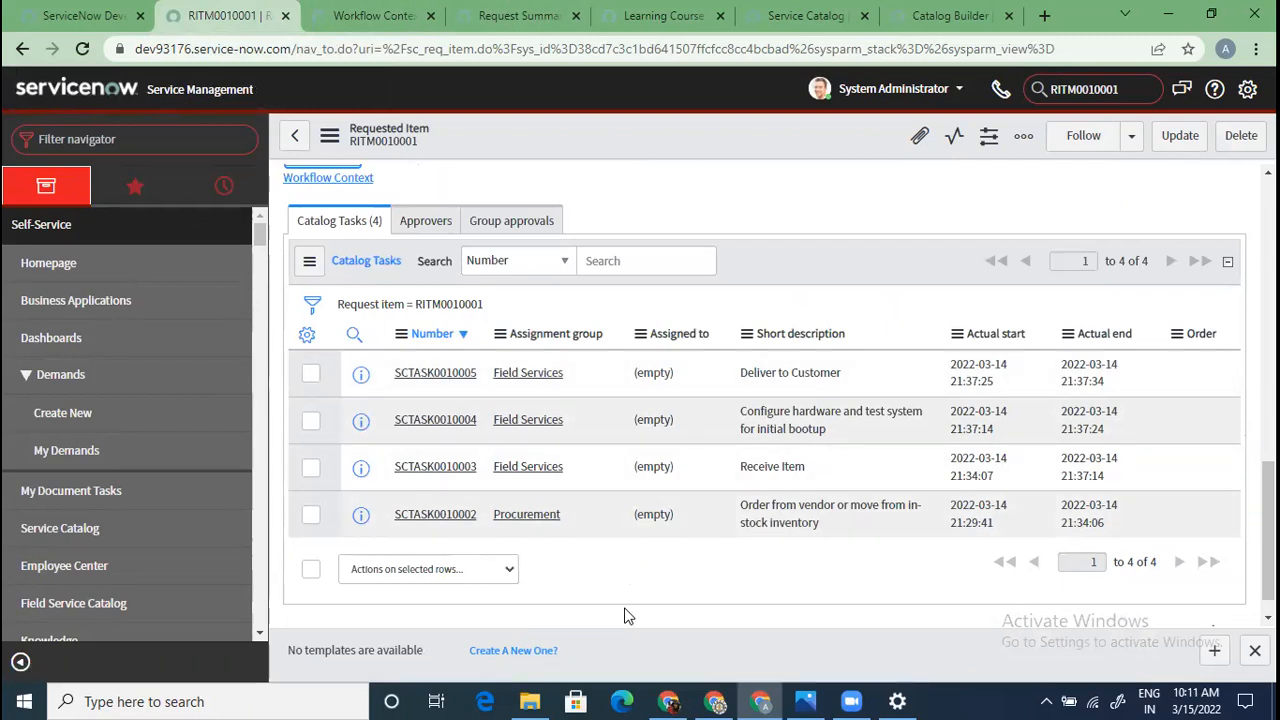
scroll(624, 616, down, 1)
scroll(624, 616, up, 13)
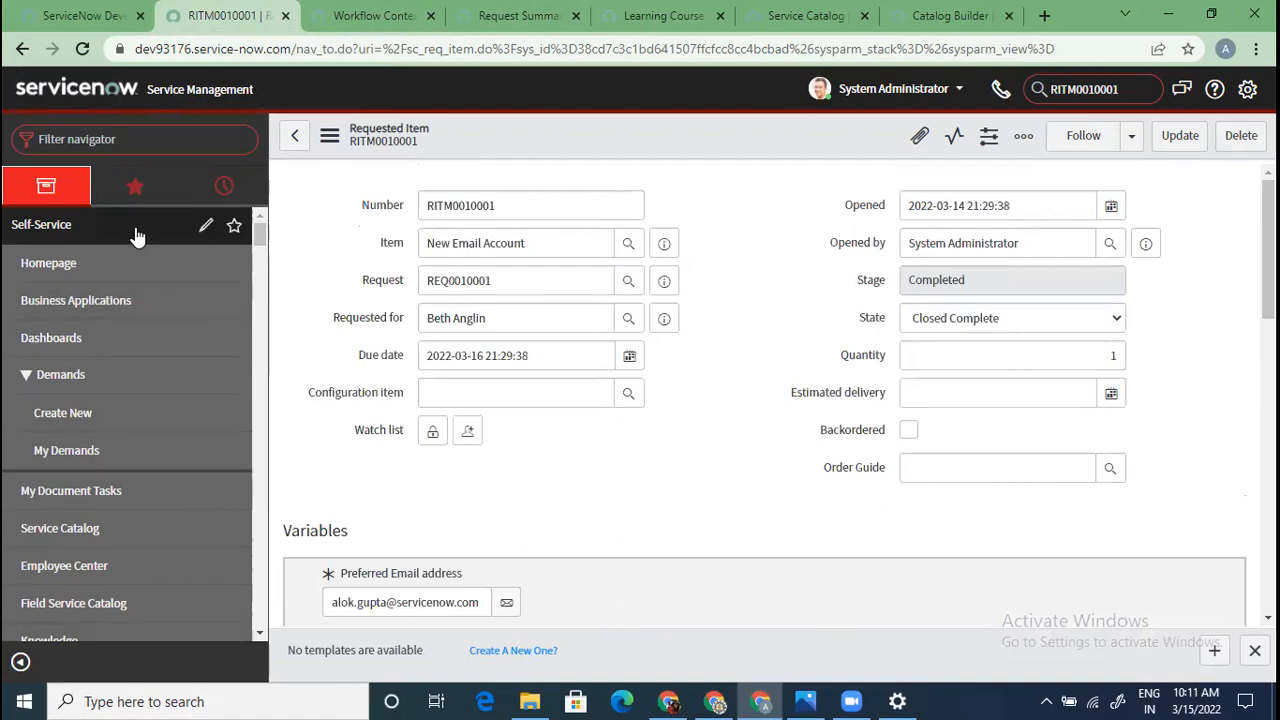
Preview New Email Account from the Item field's info icon and open its full record
click(202, 140)
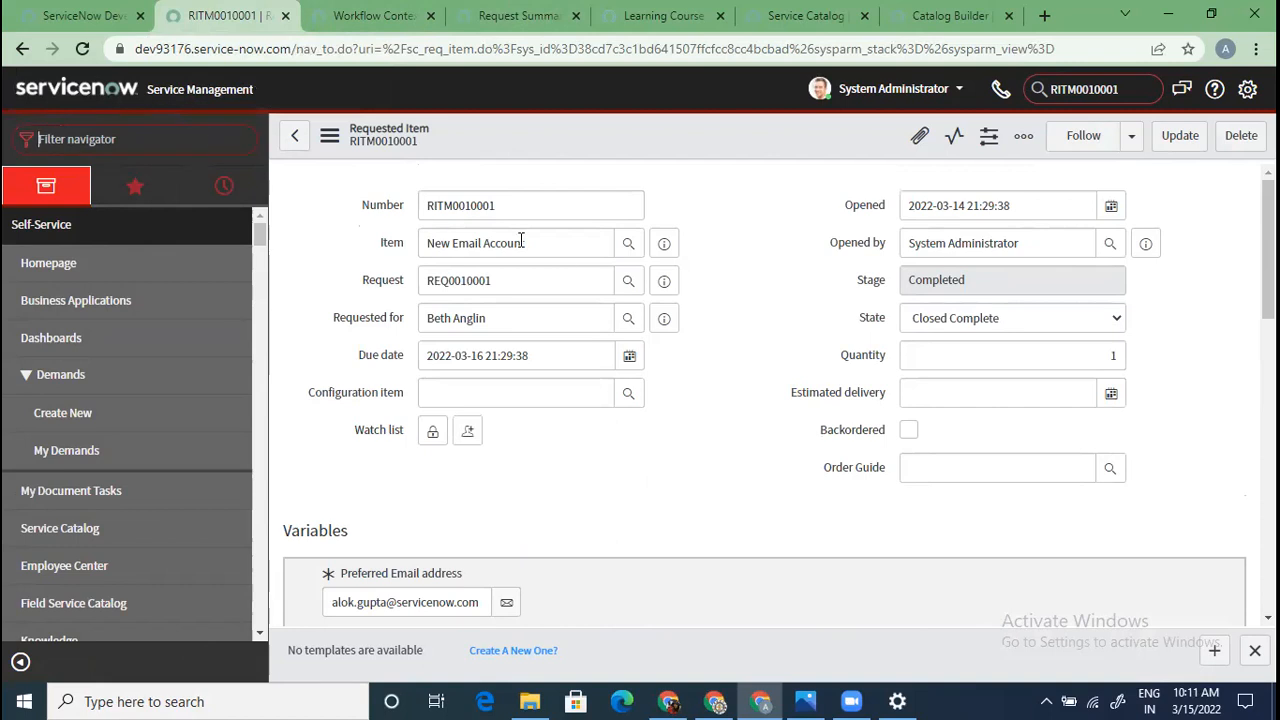
click(664, 243)
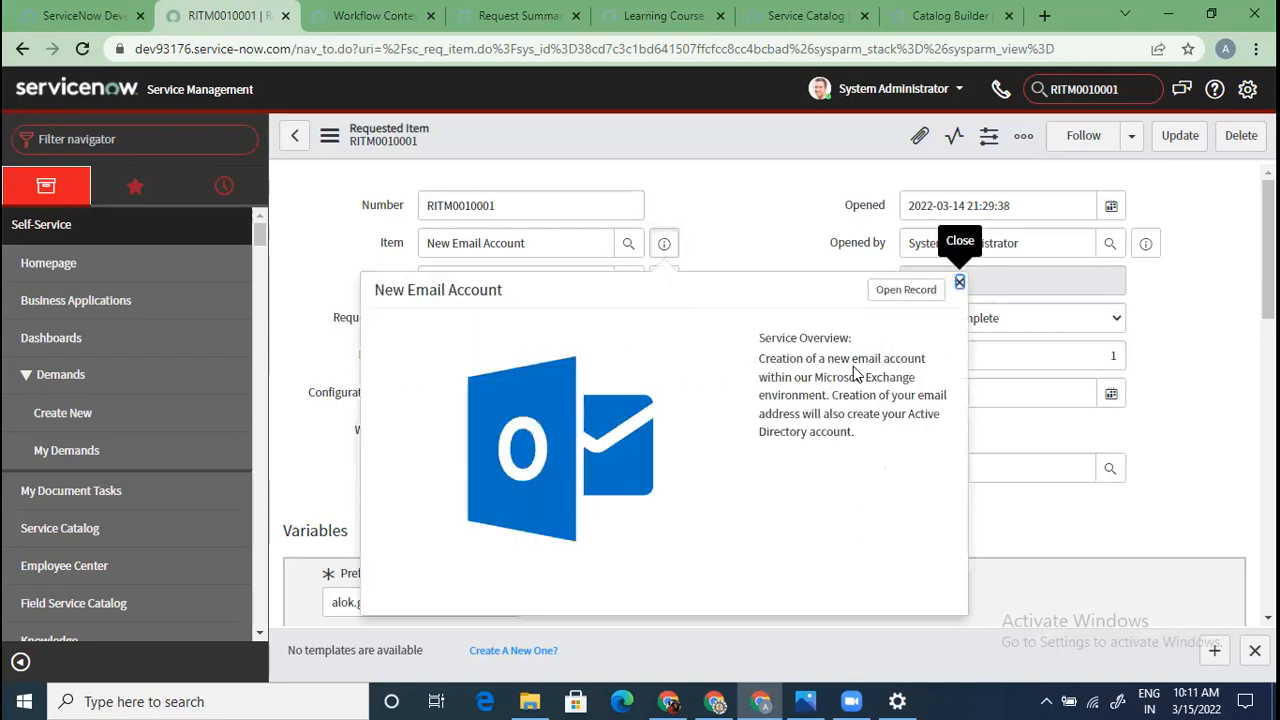
click(908, 299)
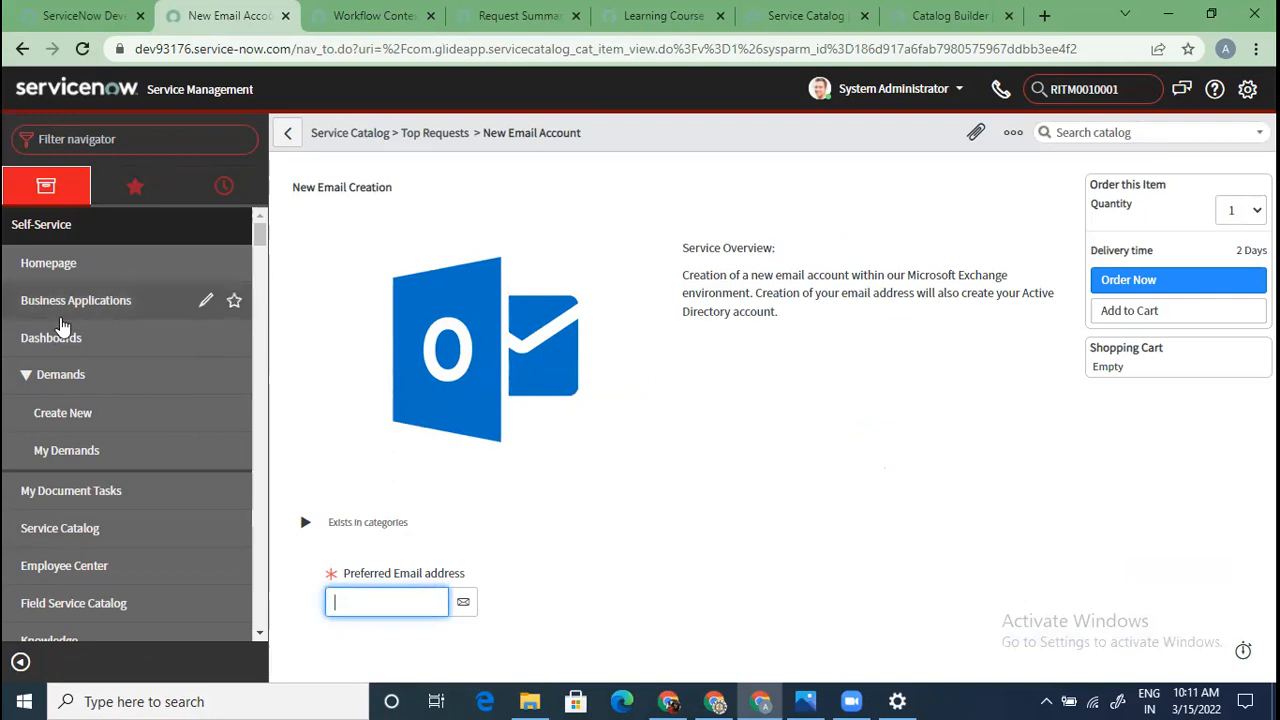
Filter the navigator for 'service catalog' and open the Service Catalog home page
click(150, 147)
text(serv)
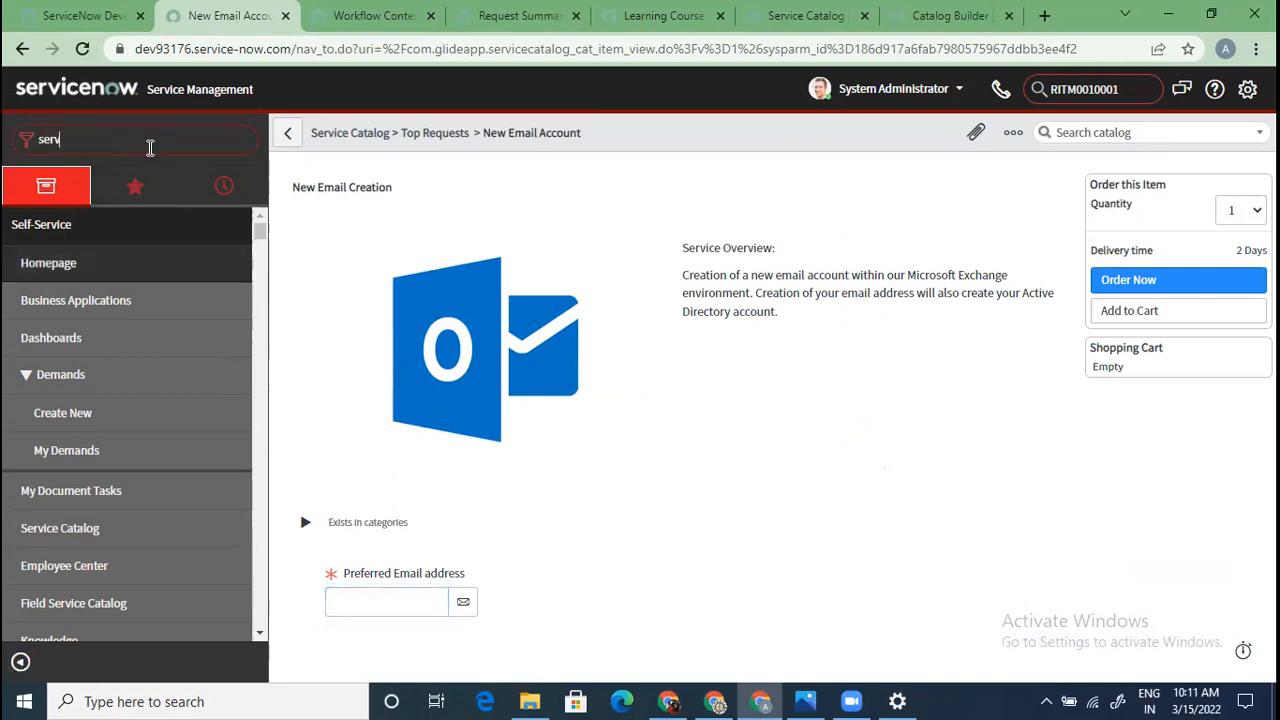
text(ice catalog)
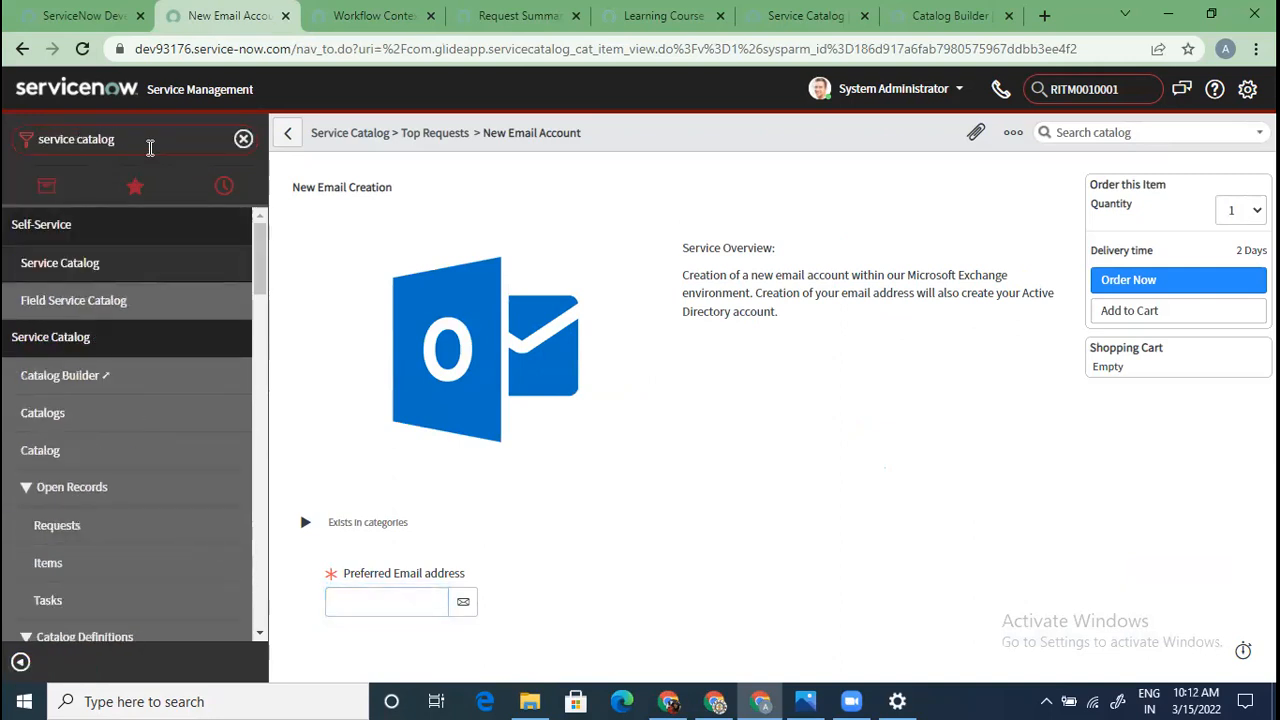
click(98, 452)
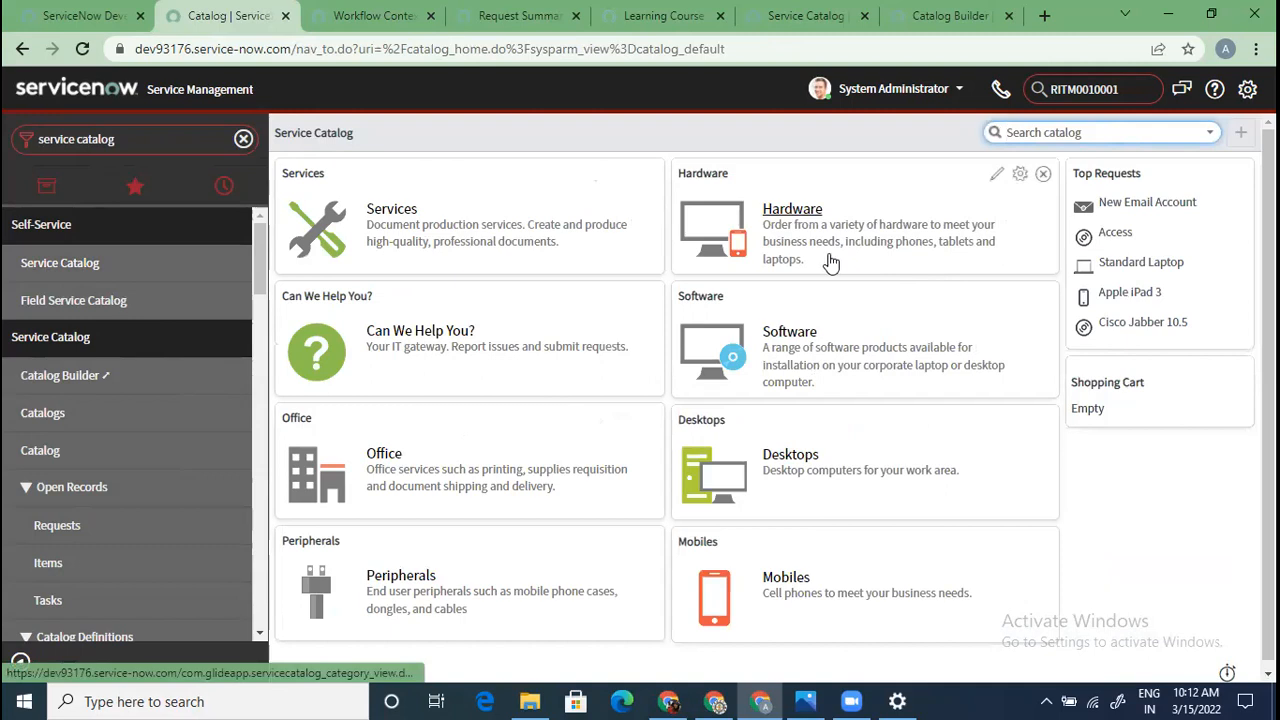
From the REQ0010001 summary tab, go to the portal home and open Request Something's categories
click(530, 16)
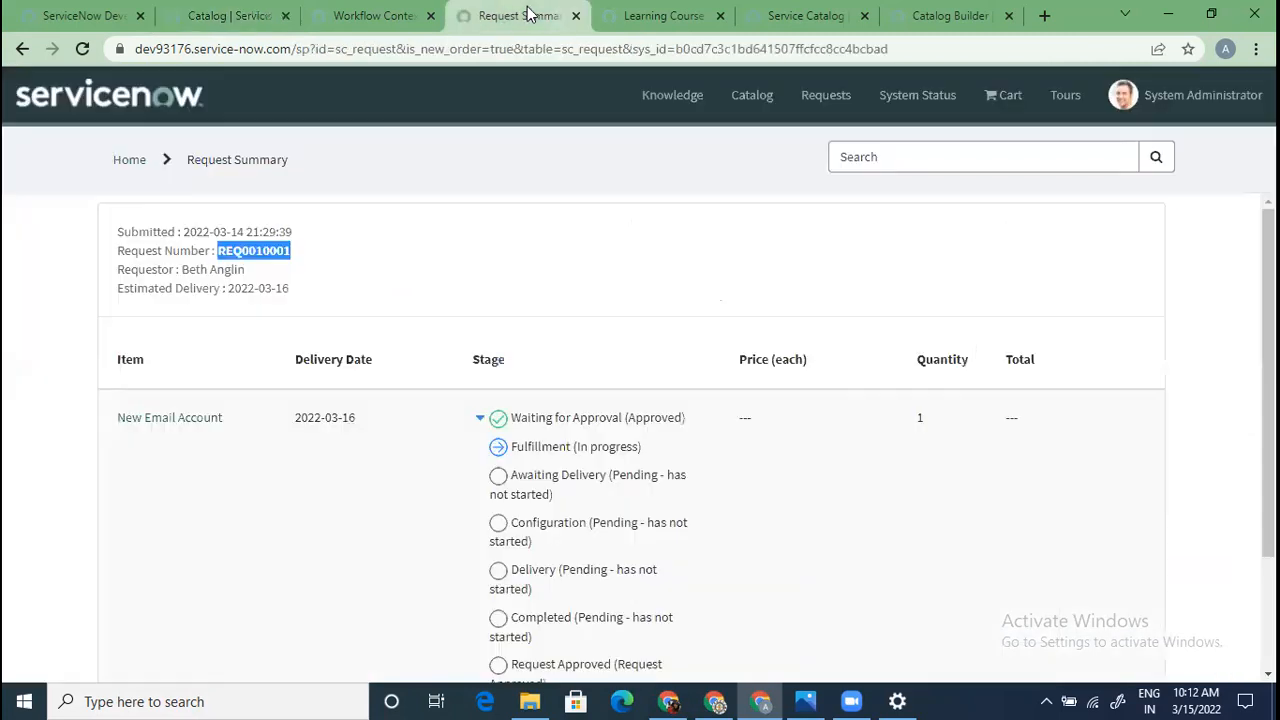
click(133, 162)
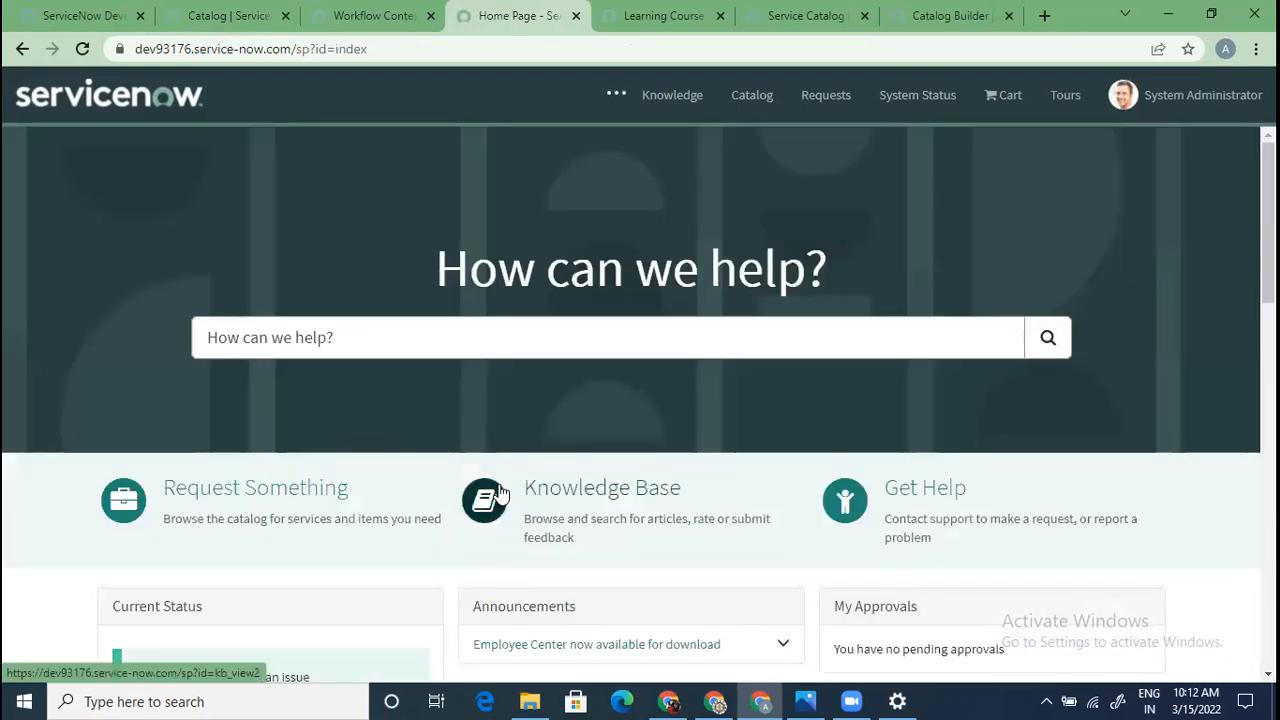
scroll(426, 414, down, 2)
click(309, 302)
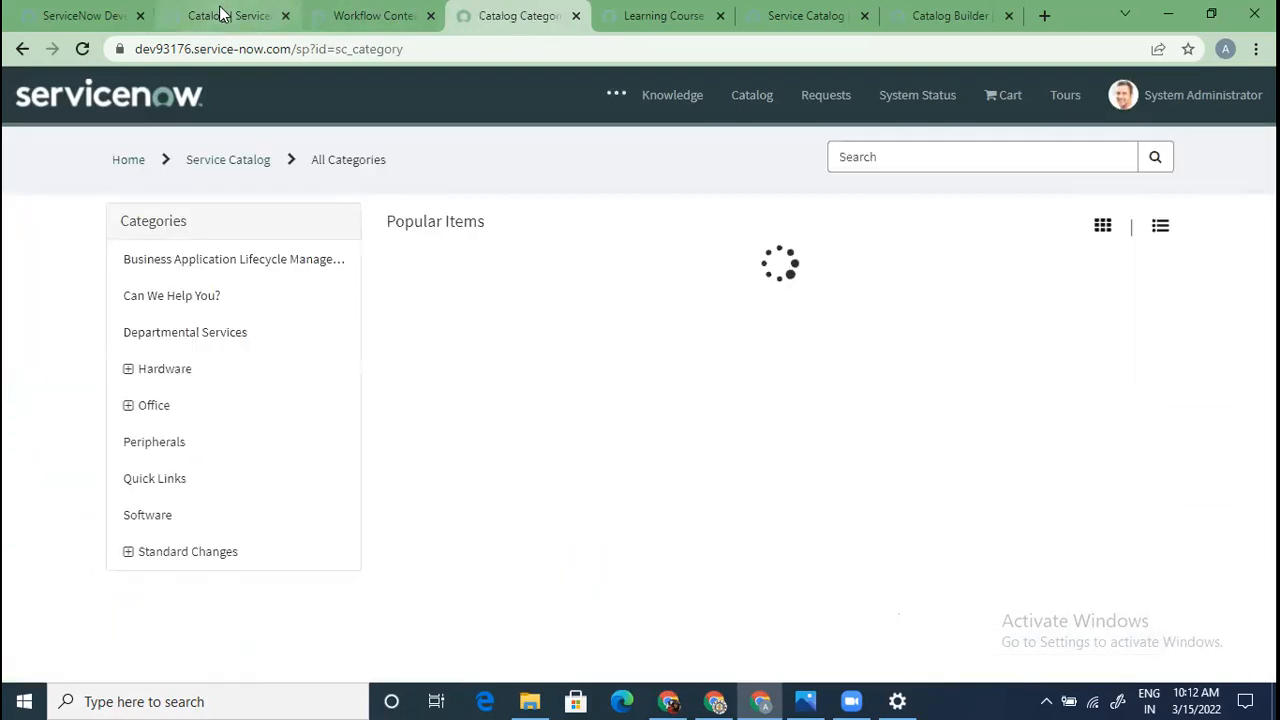
Compare the portal categories with the Service Catalog homepage, then scroll the navigator to Catalog Definitions
click(222, 15)
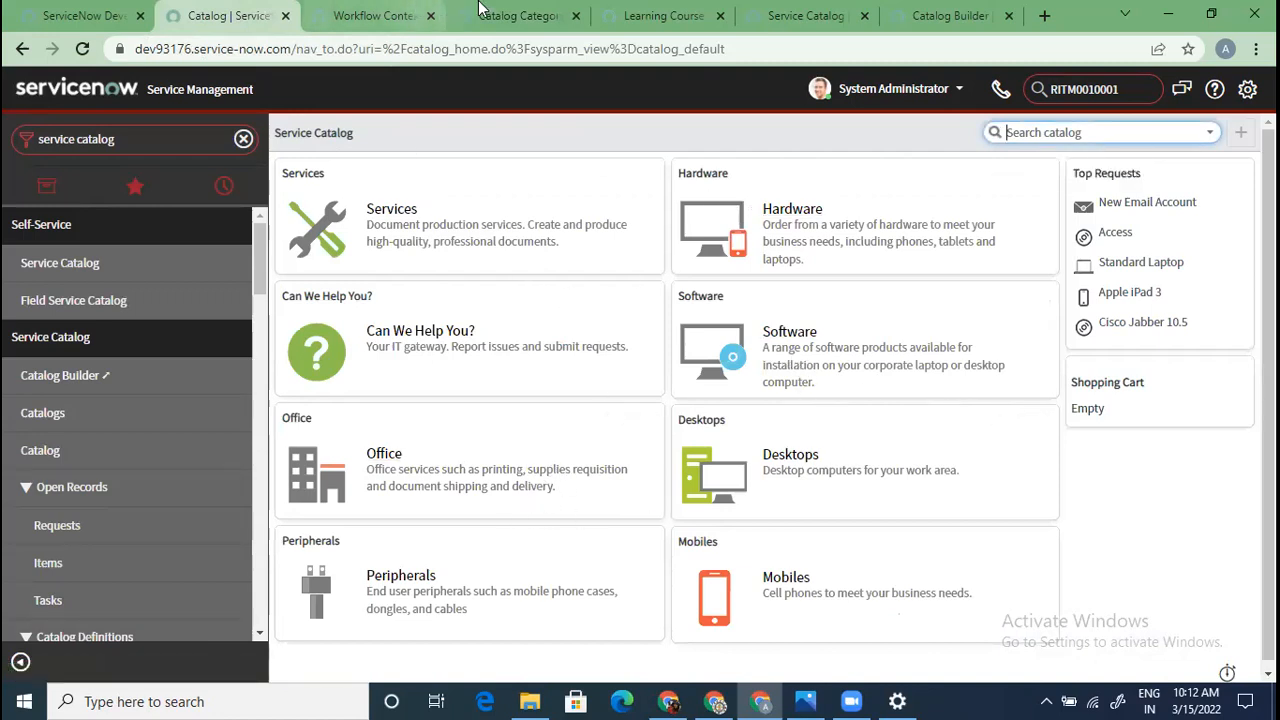
click(518, 15)
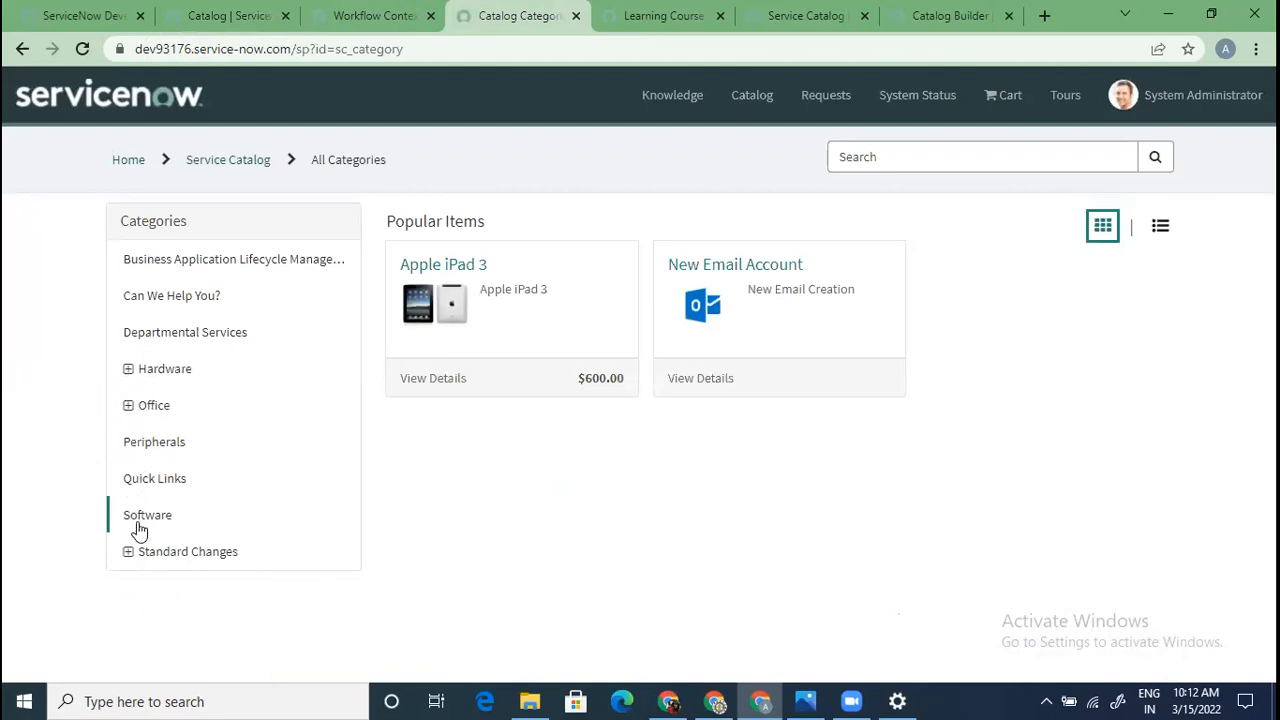
click(216, 15)
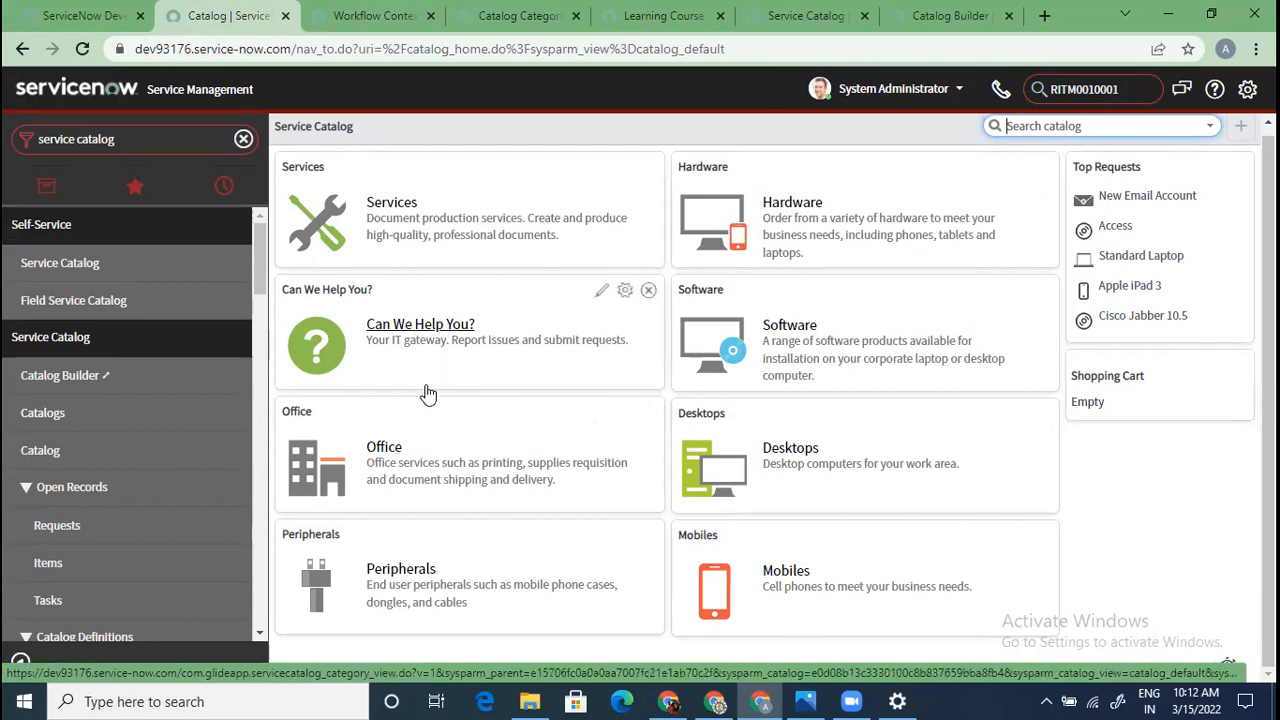
click(141, 144)
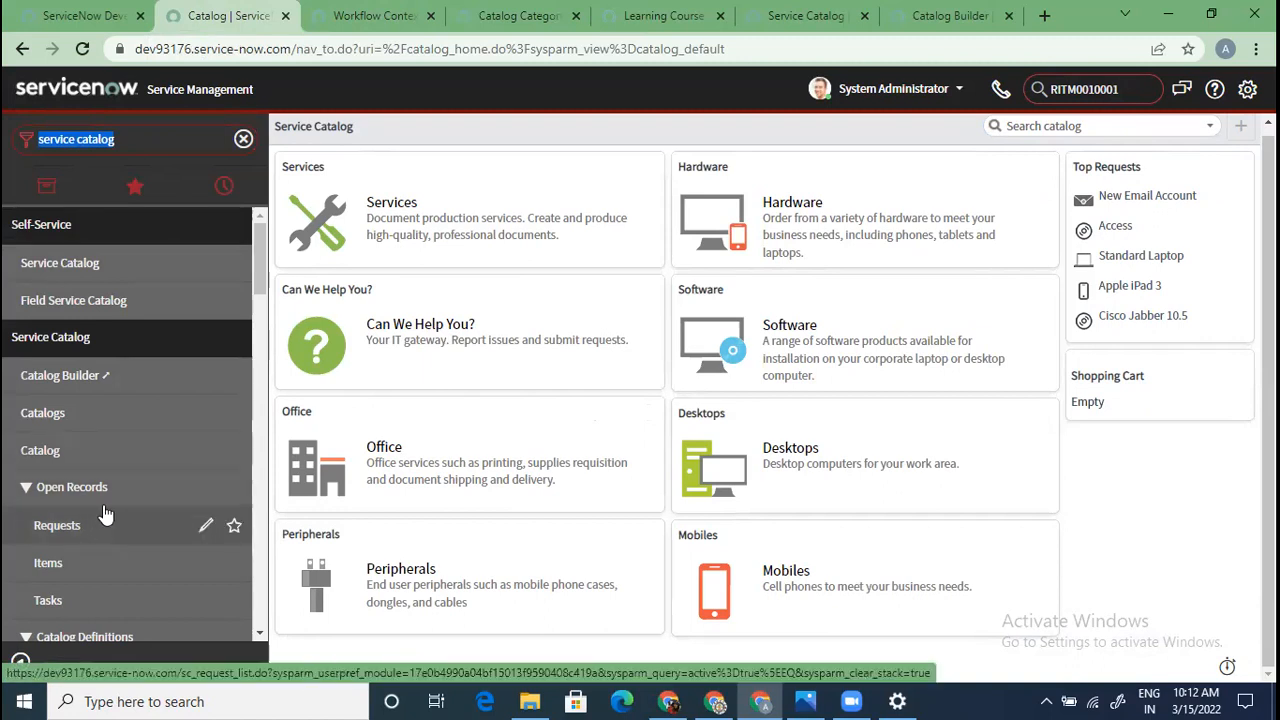
scroll(113, 503, down, 3)
scroll(106, 494, up, 2)
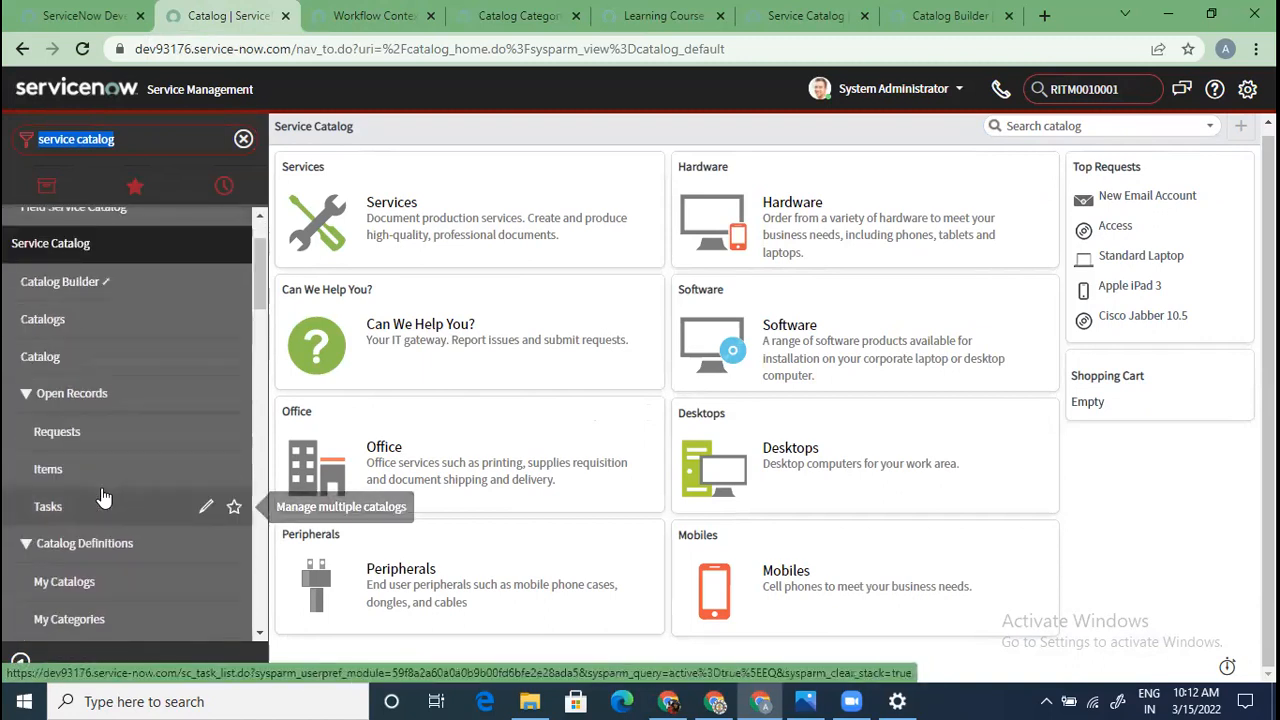
scroll(103, 497, down, 3)
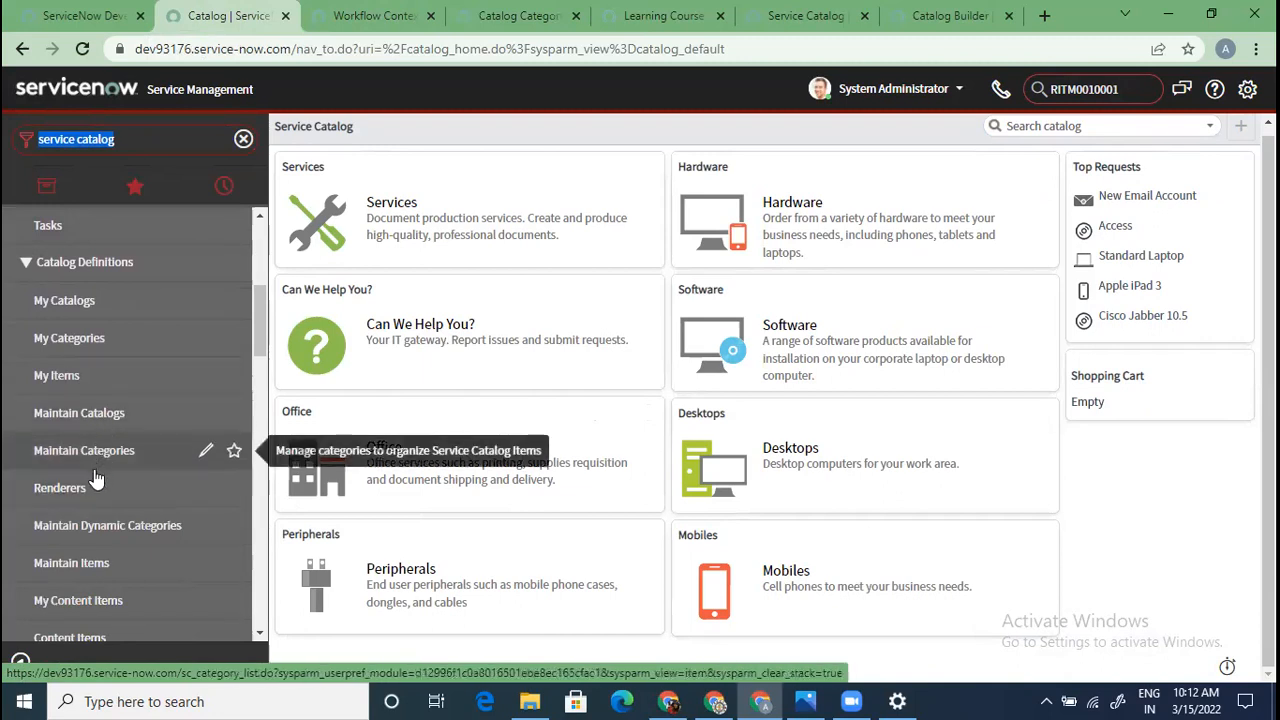
scroll(96, 479, down, 1)
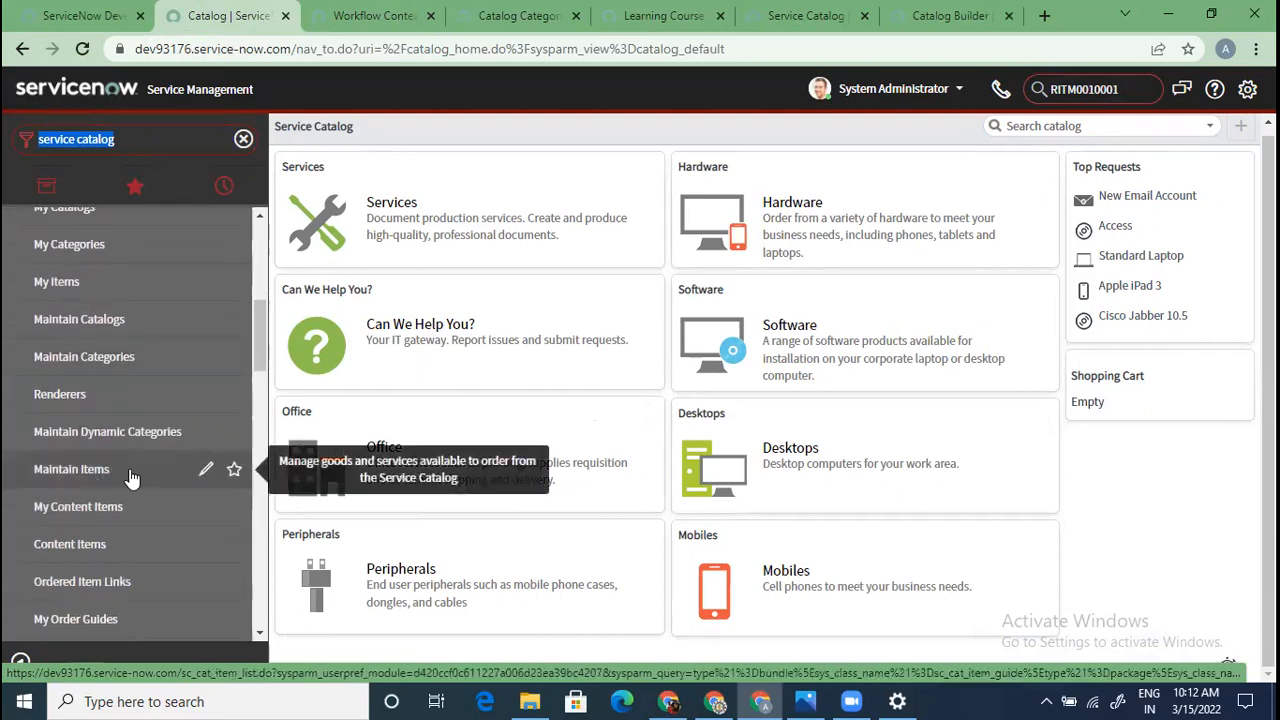
Open Maintain Items, filter Name by '*new email', and open the New Email Account record
click(63, 484)
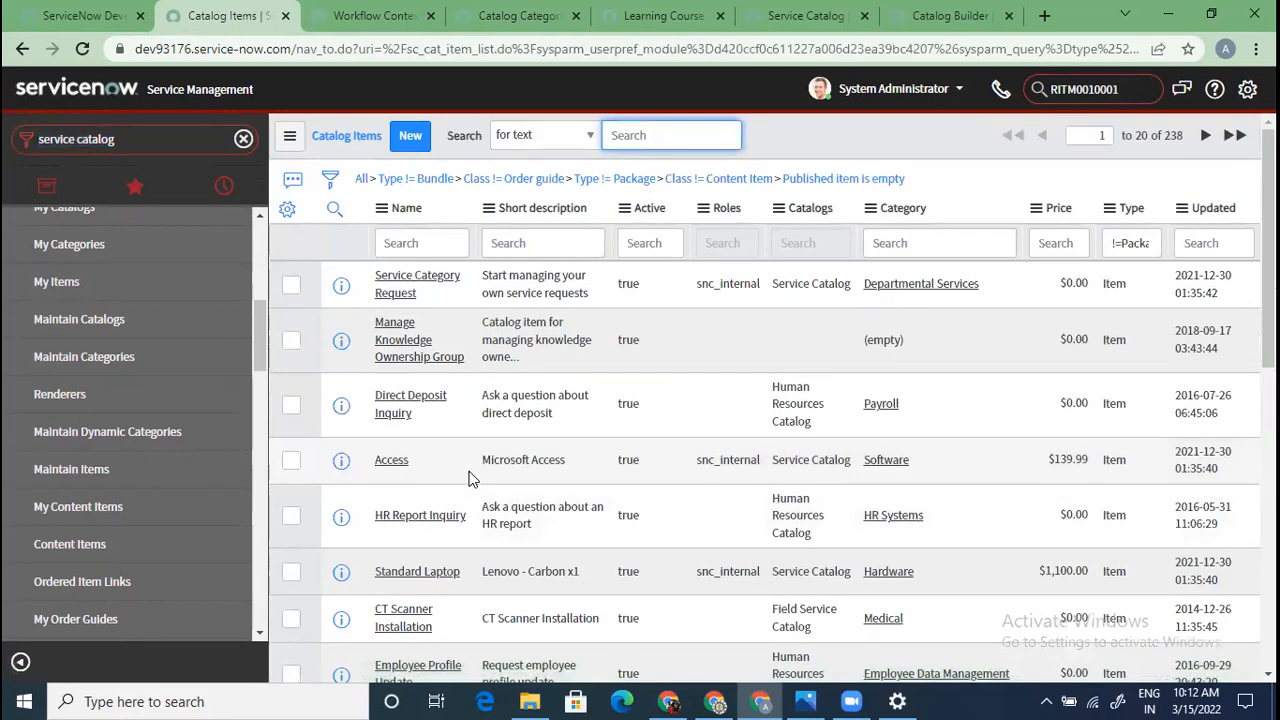
click(408, 242)
text(*)
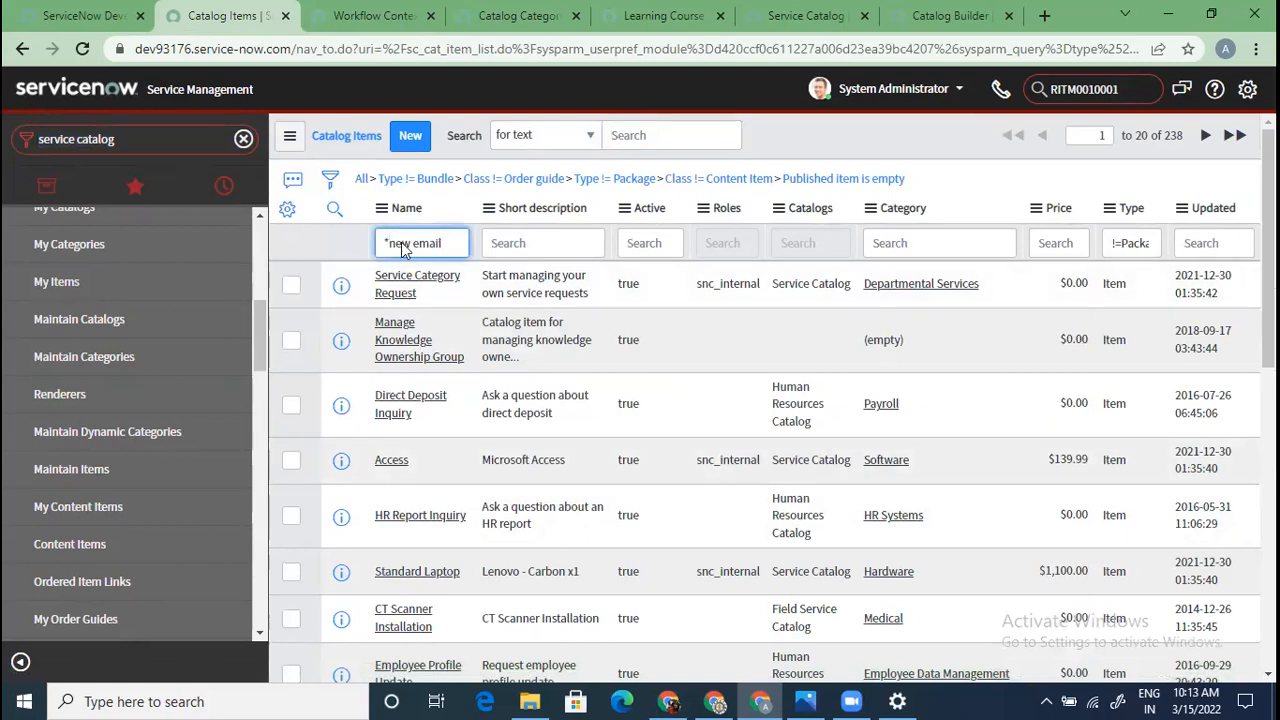
key(Return)
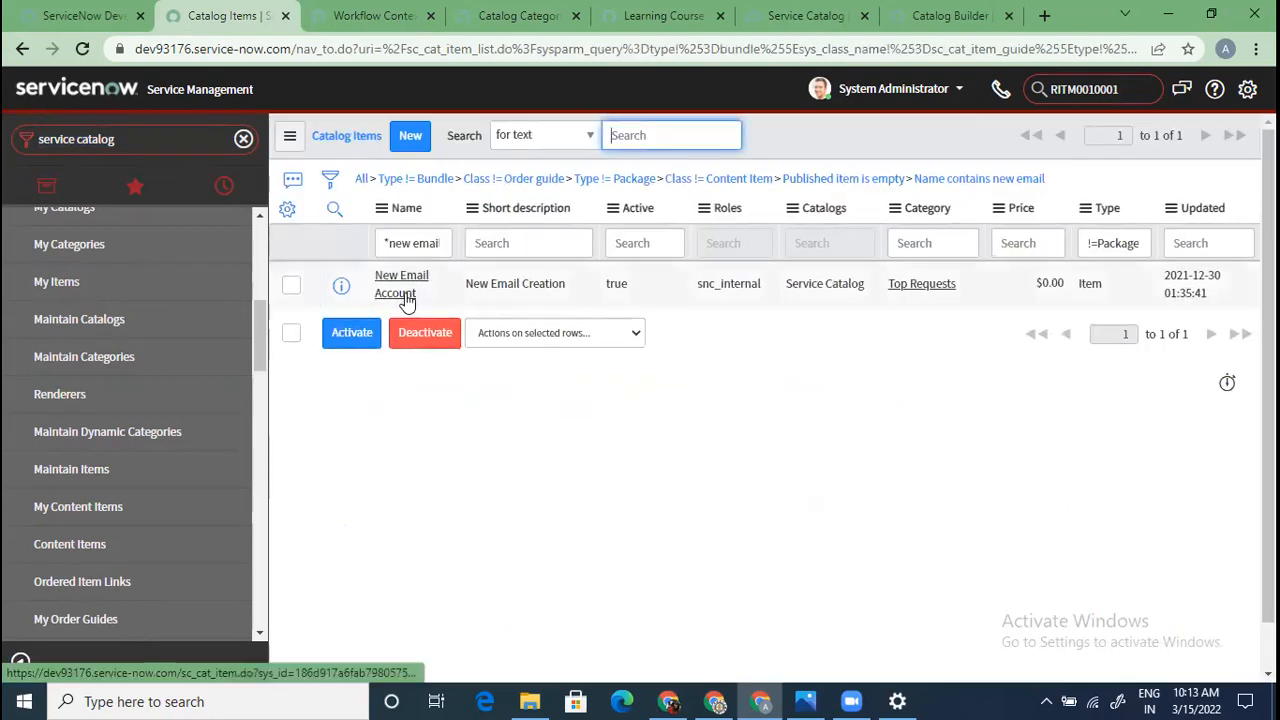
click(405, 294)
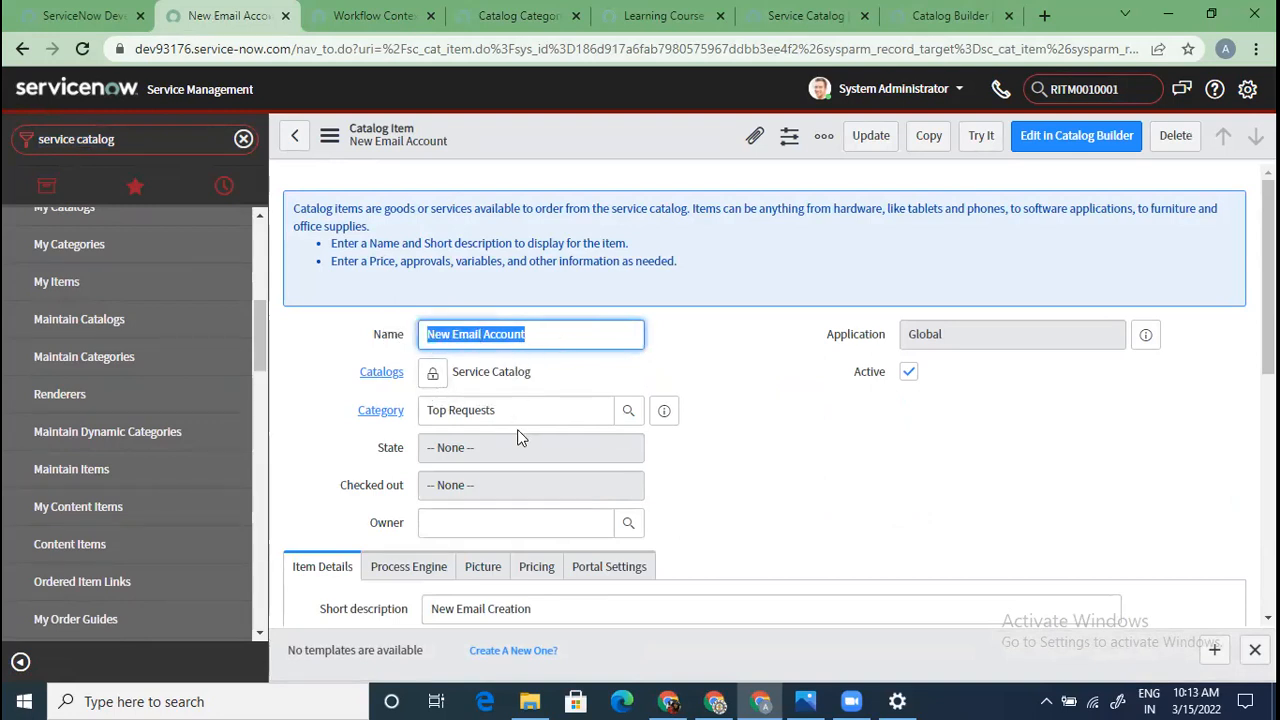
click(428, 374)
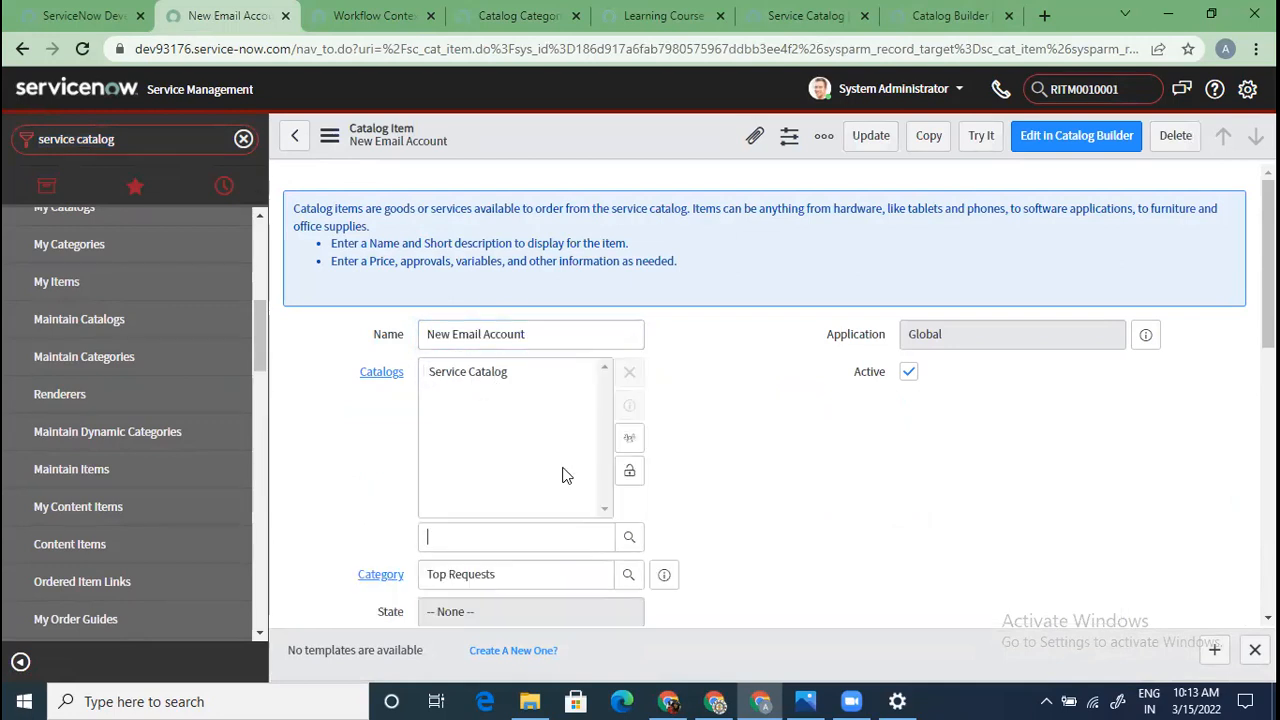
click(629, 540)
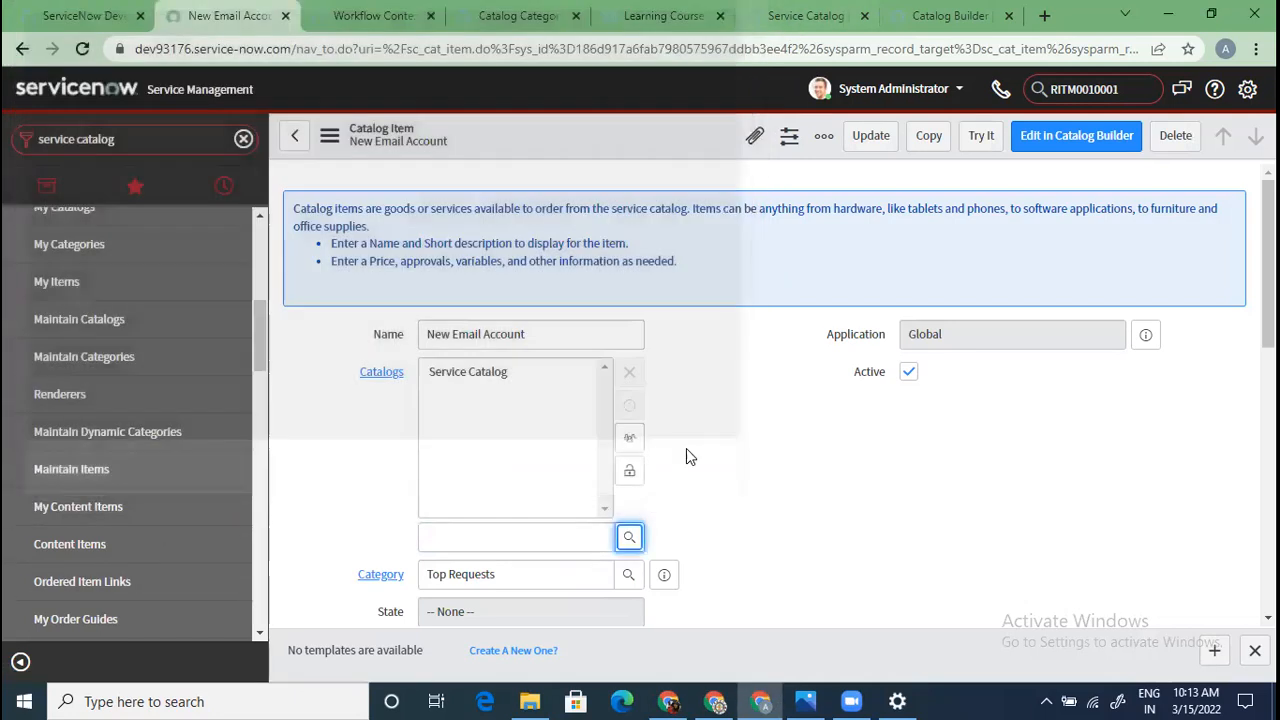
click(738, 15)
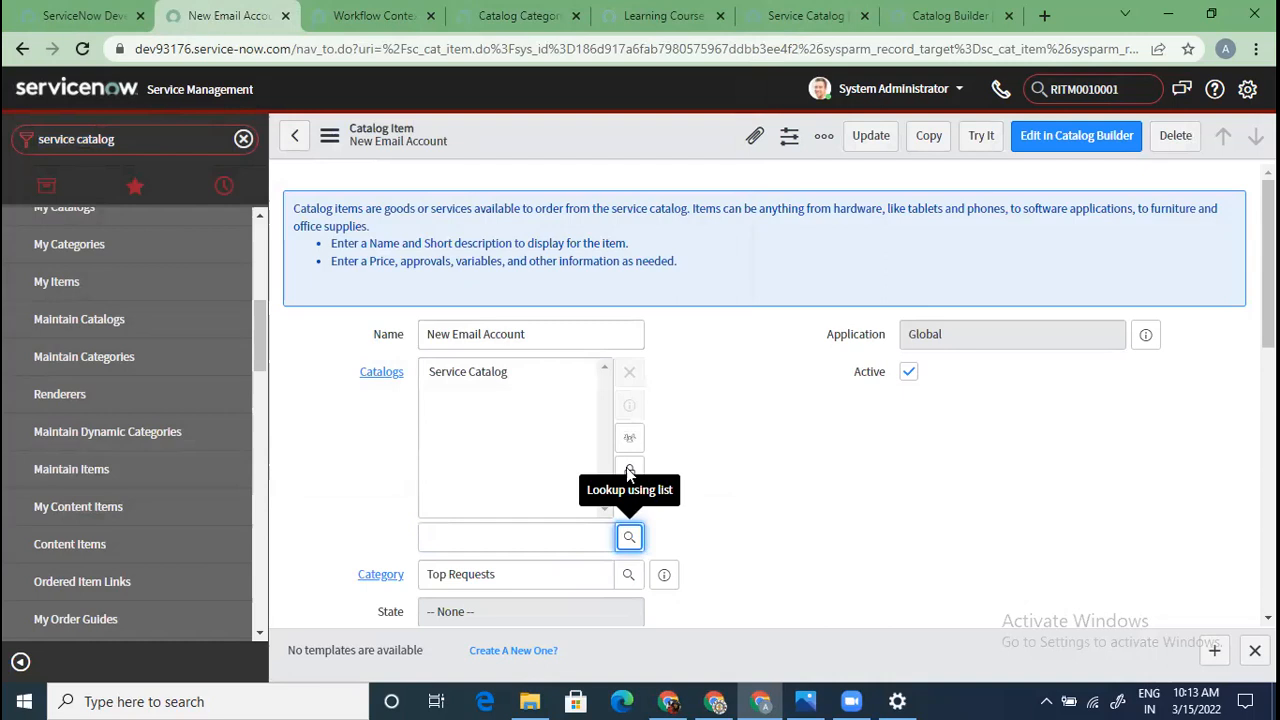
click(629, 470)
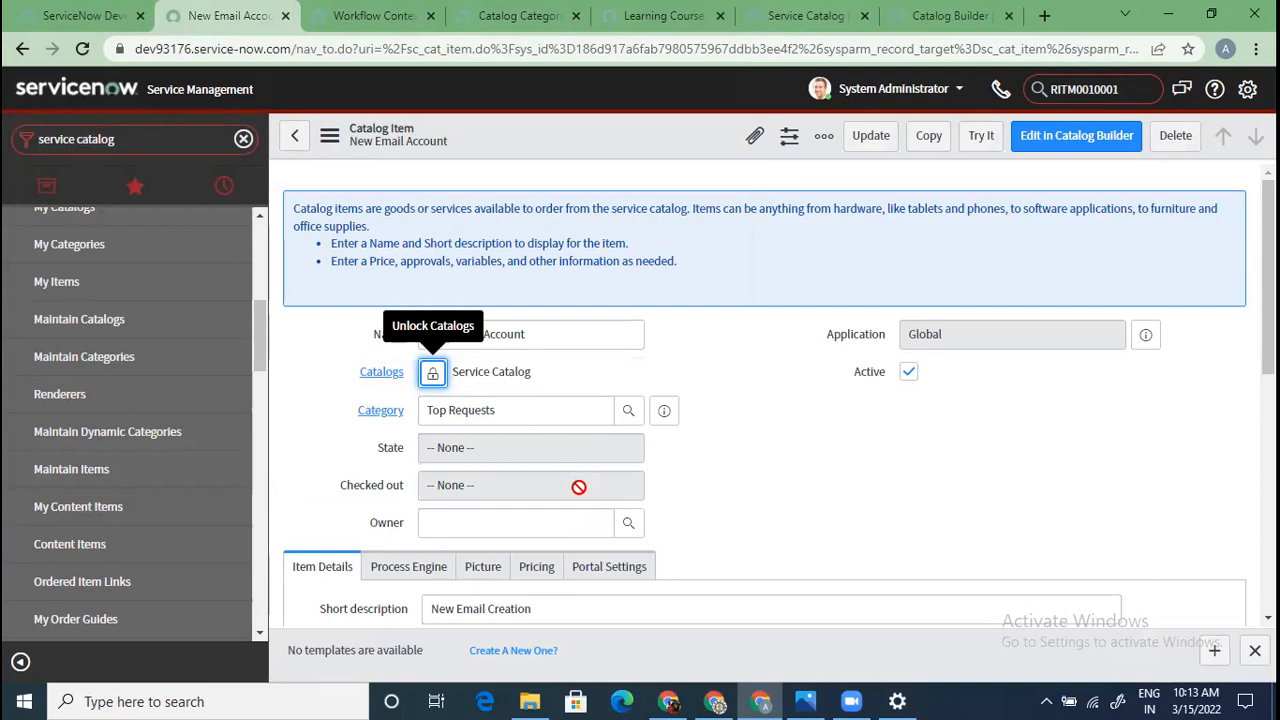
scroll(582, 485, down, 1)
scroll(582, 492, up, 1)
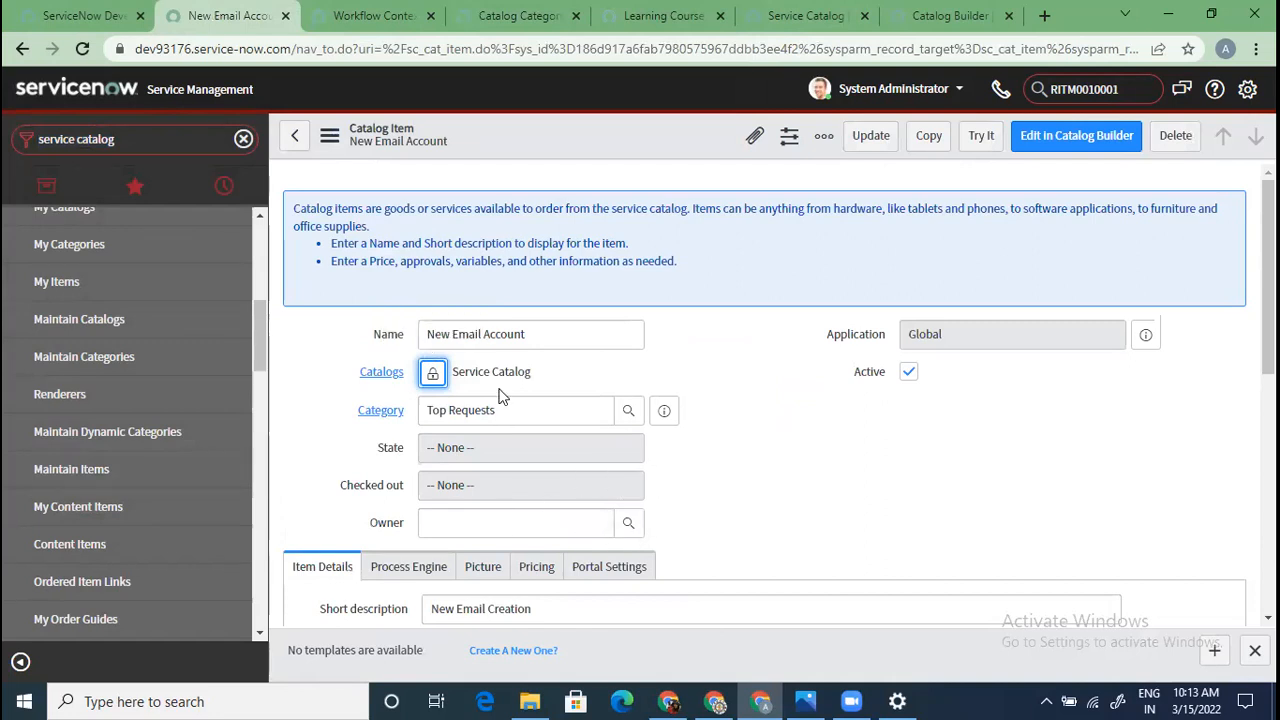
Scroll through the New Email Account form and place the caret in its description
scroll(495, 585, down, 2)
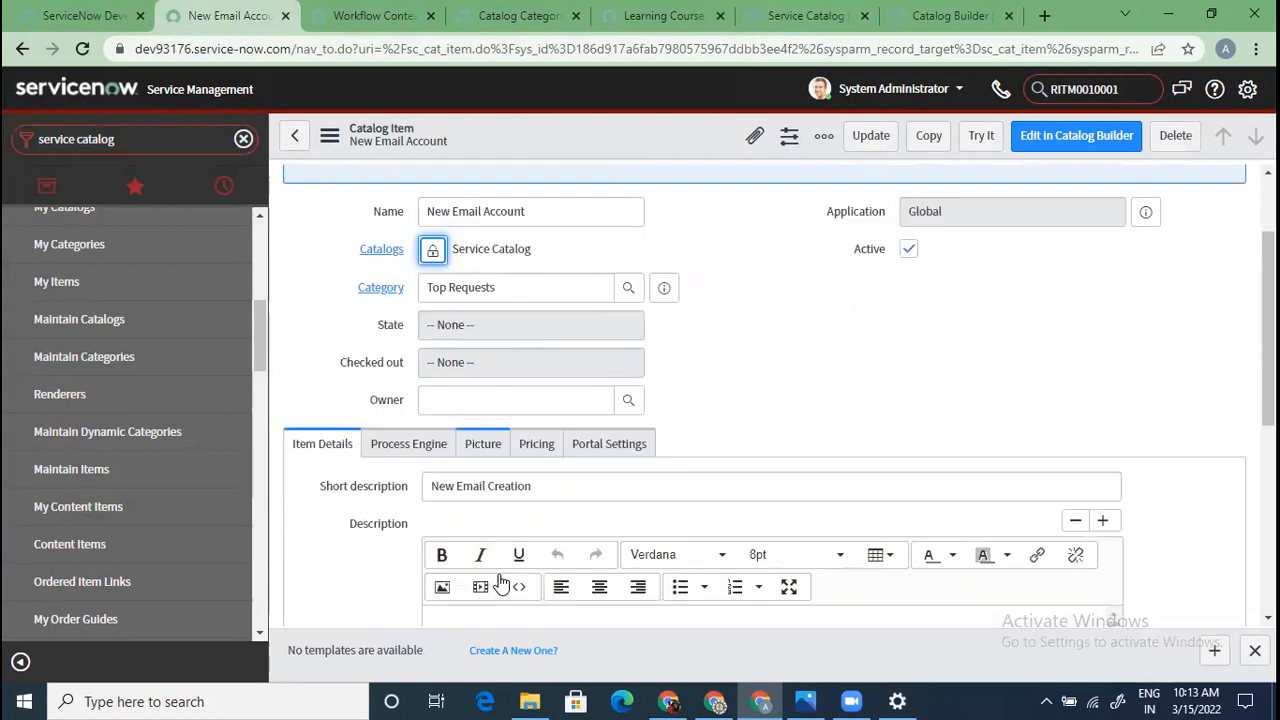
scroll(486, 562, down, 1)
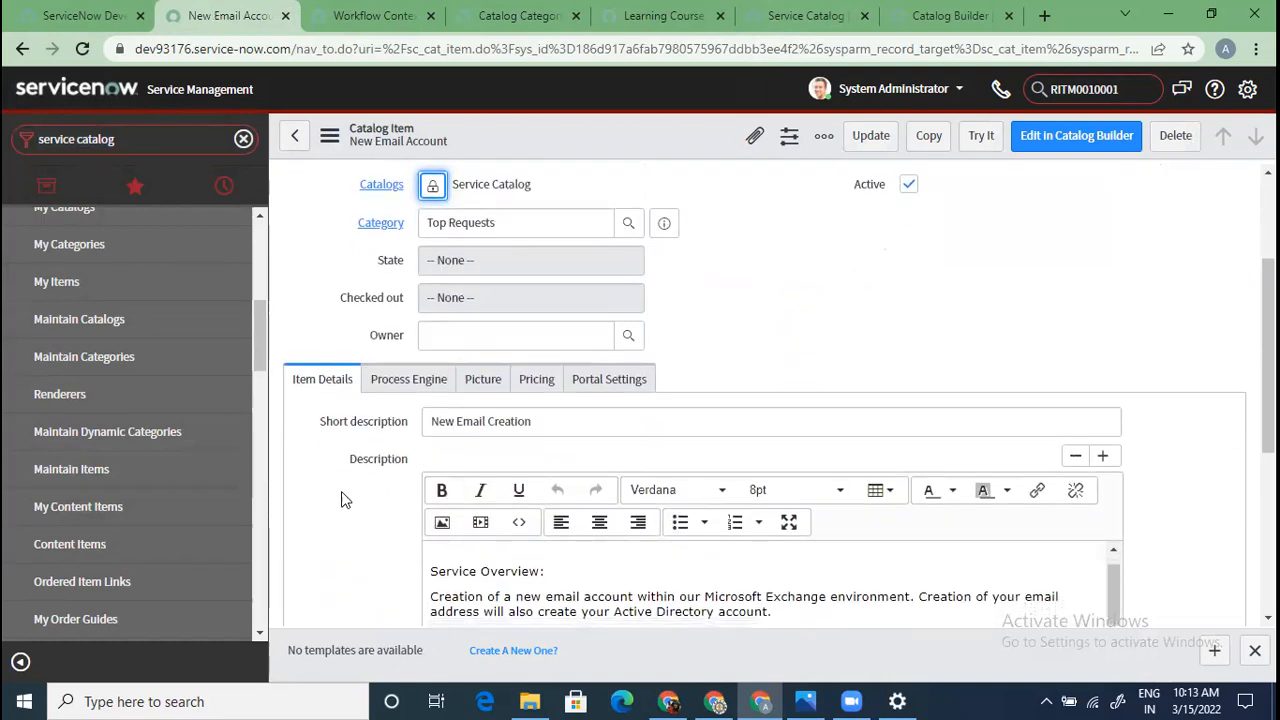
scroll(1167, 492, up, 2)
drag(1268, 300, 1268, 450)
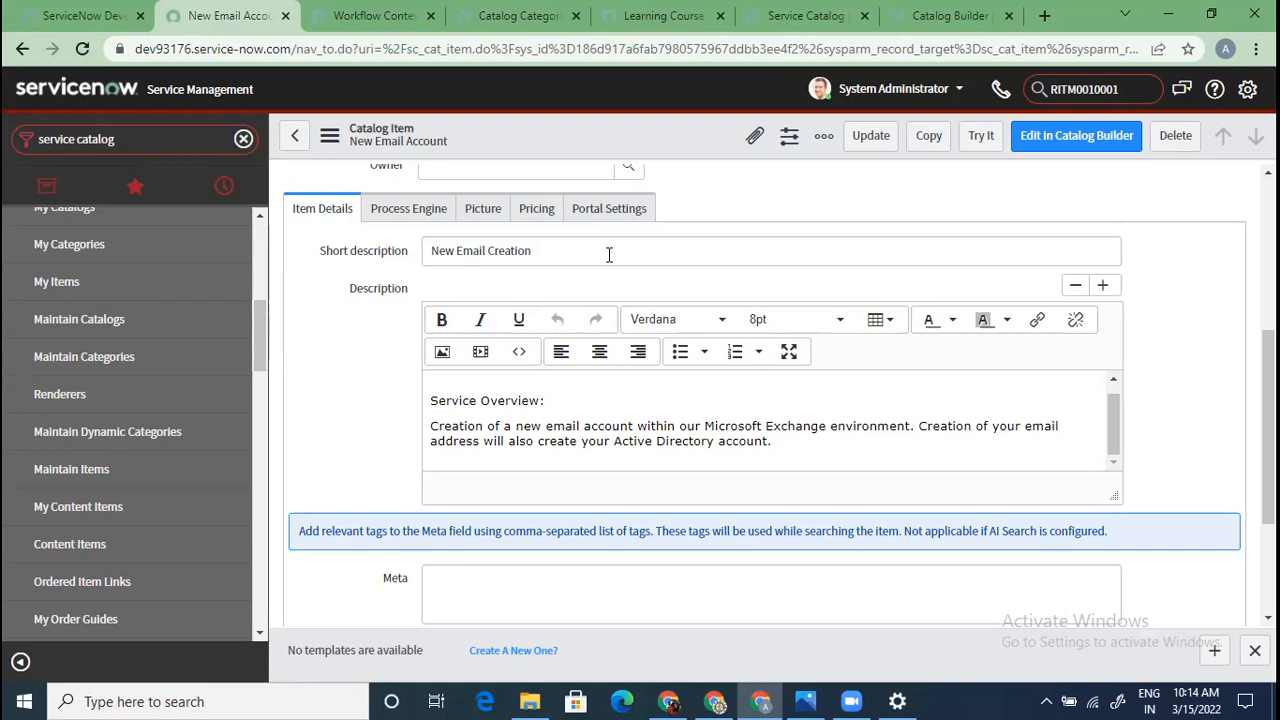
click(737, 440)
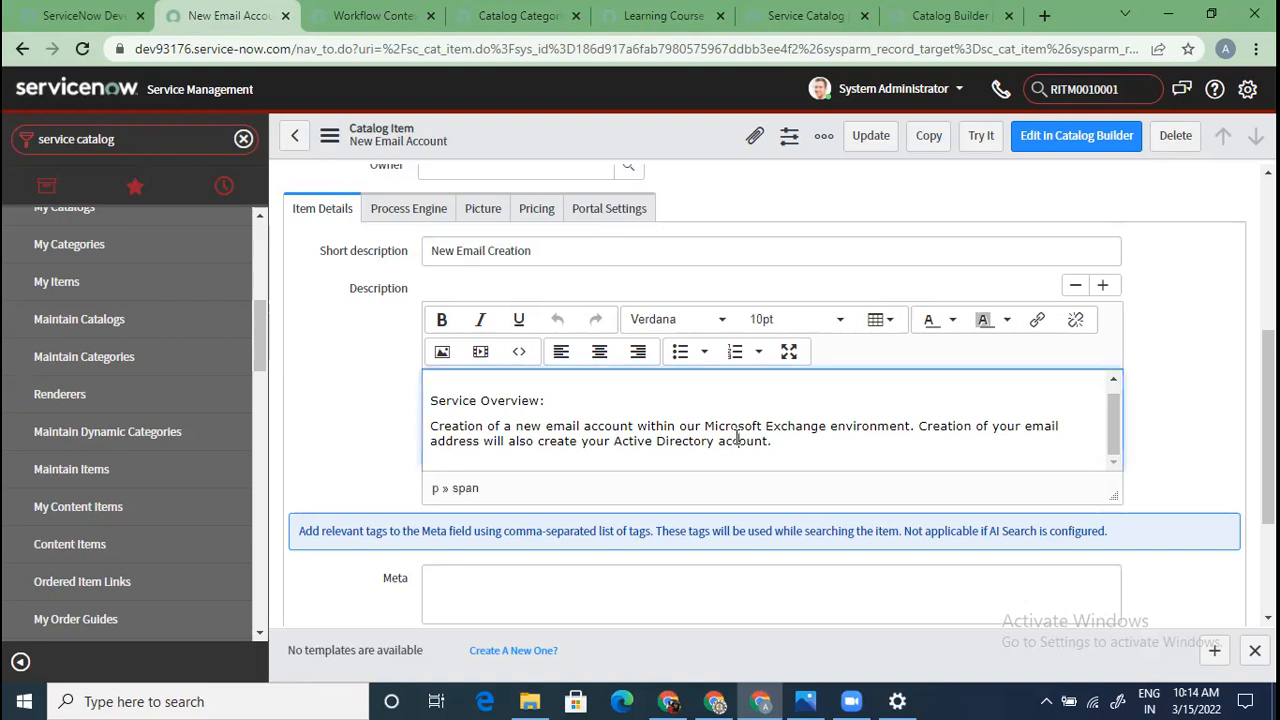
scroll(737, 430, down, 2)
scroll(737, 428, up, 3)
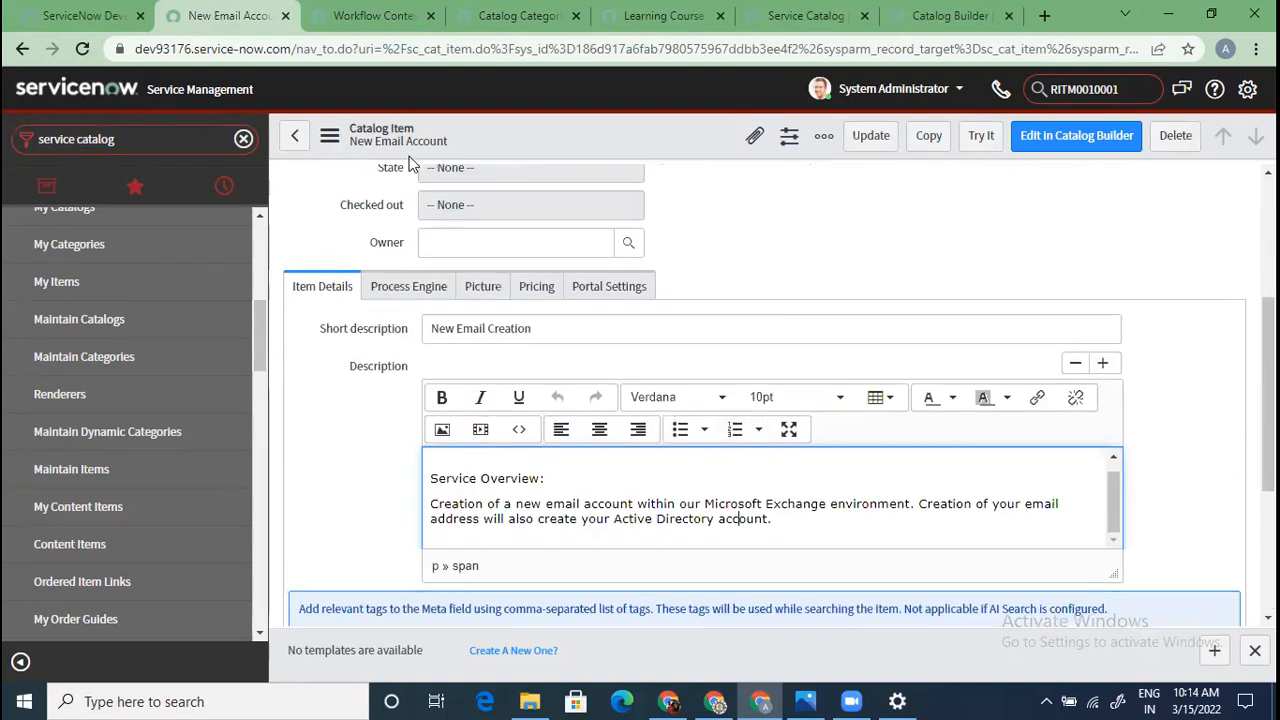
Compare the form with the item's portal page, selecting its New Email Creation and Service Overview text
click(515, 15)
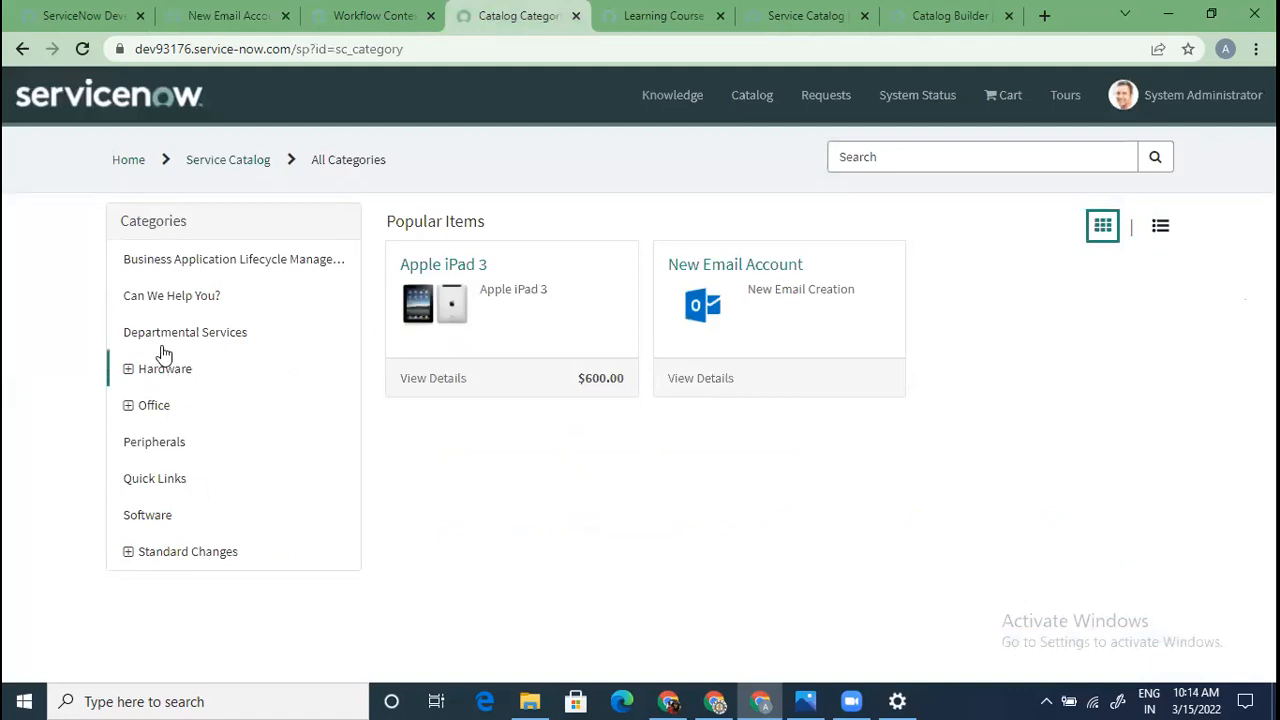
click(780, 274)
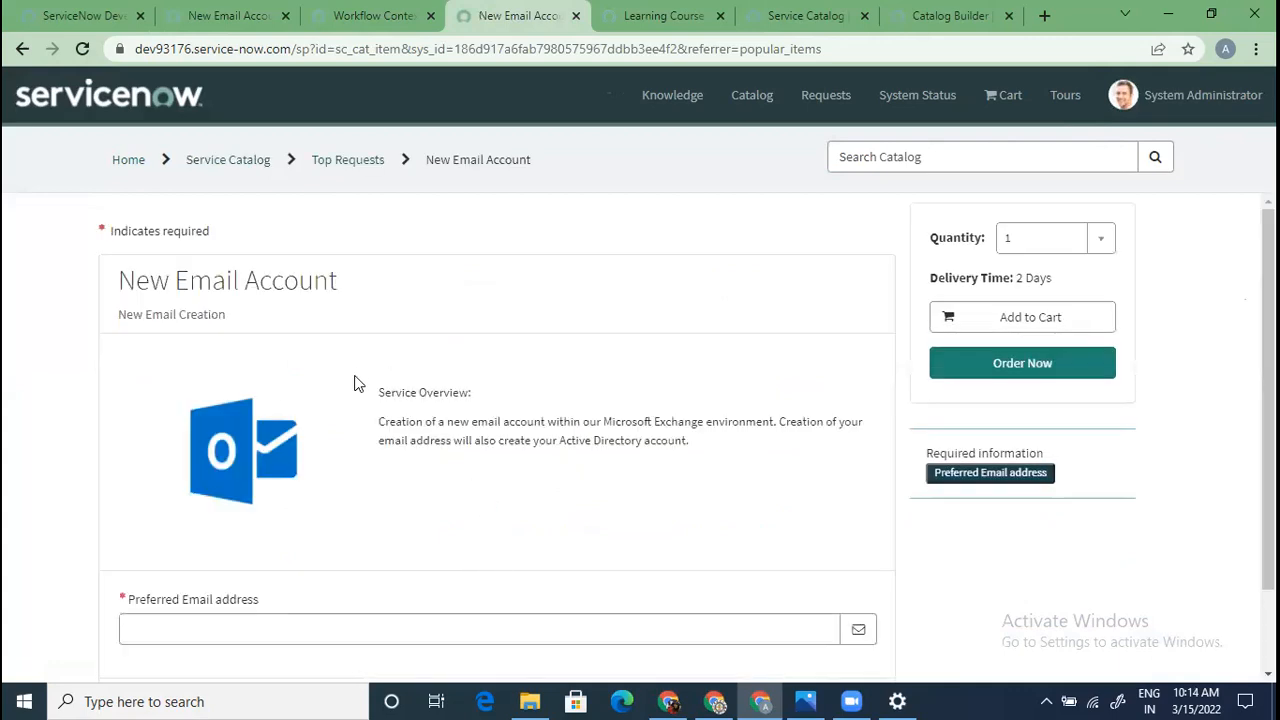
drag(378, 388, 674, 449)
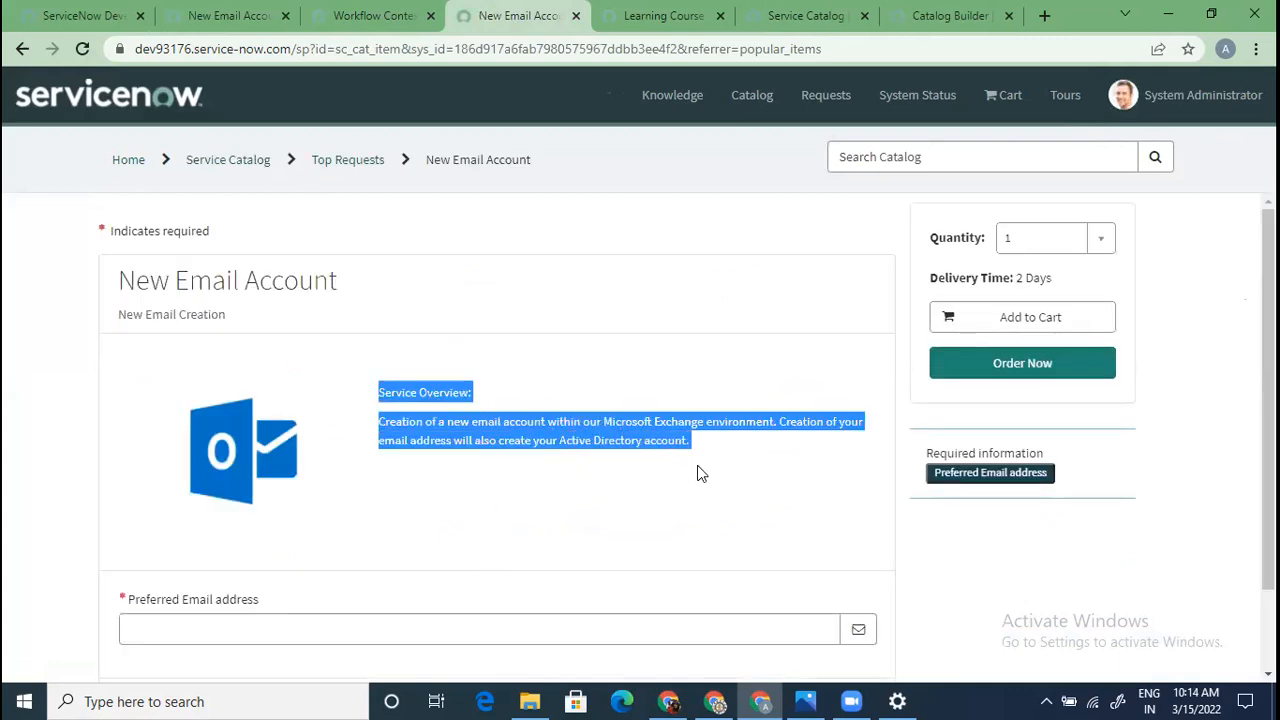
click(700, 474)
click(238, 18)
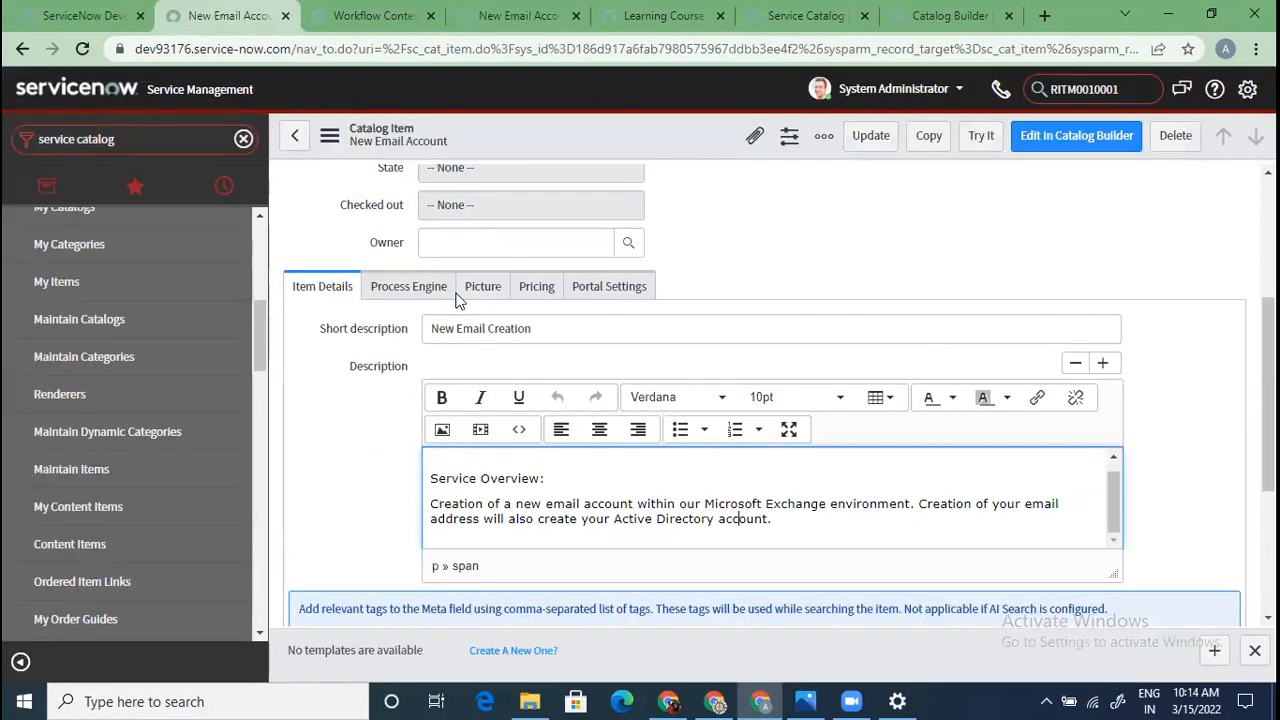
click(508, 20)
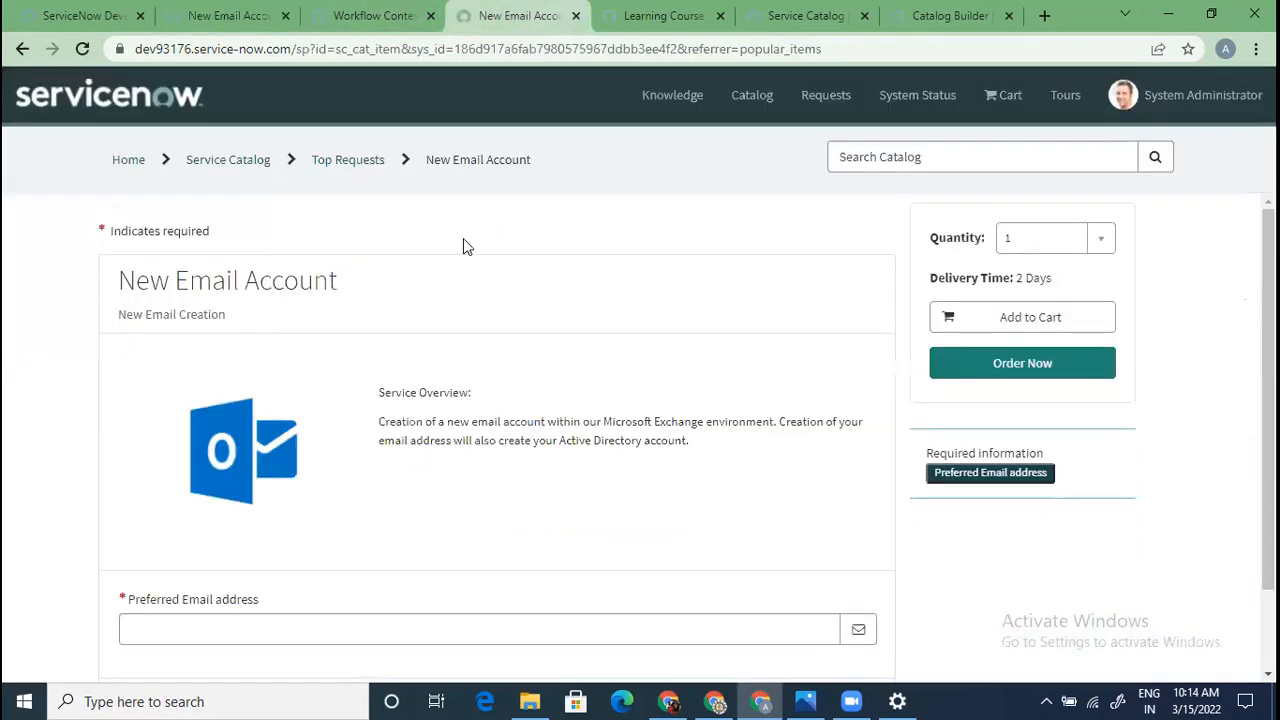
drag(249, 323, 116, 315)
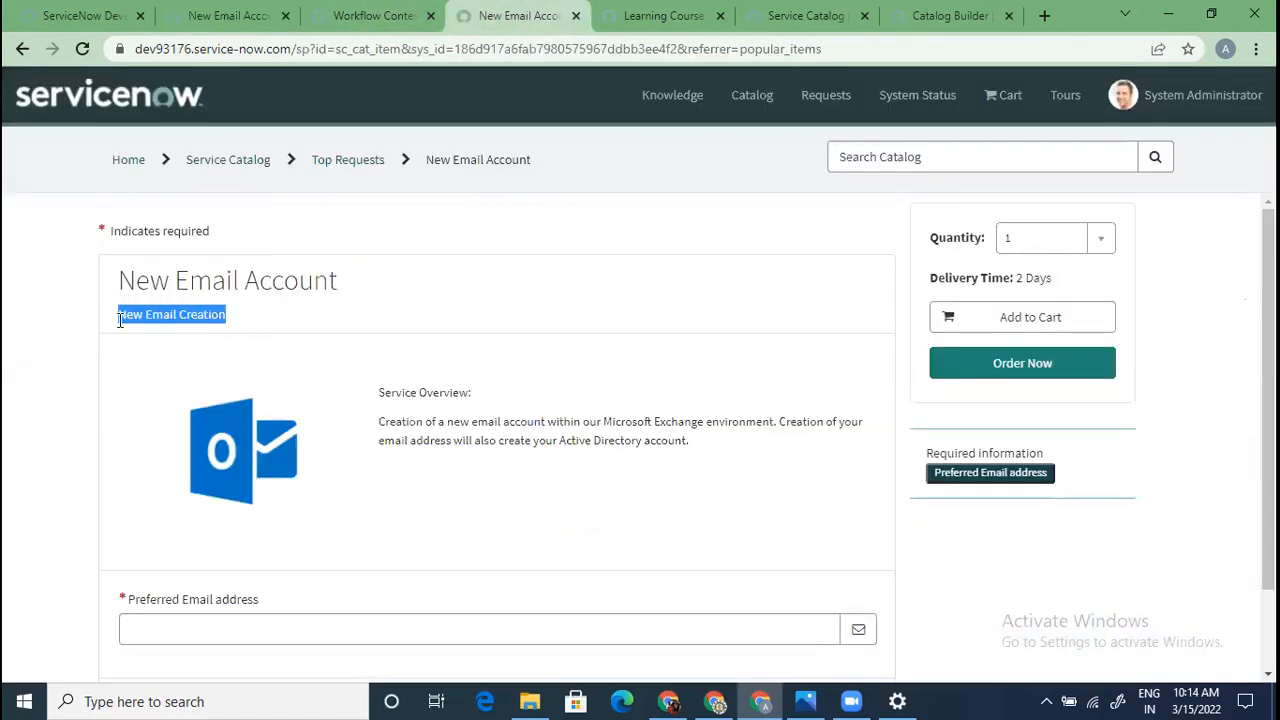
click(231, 10)
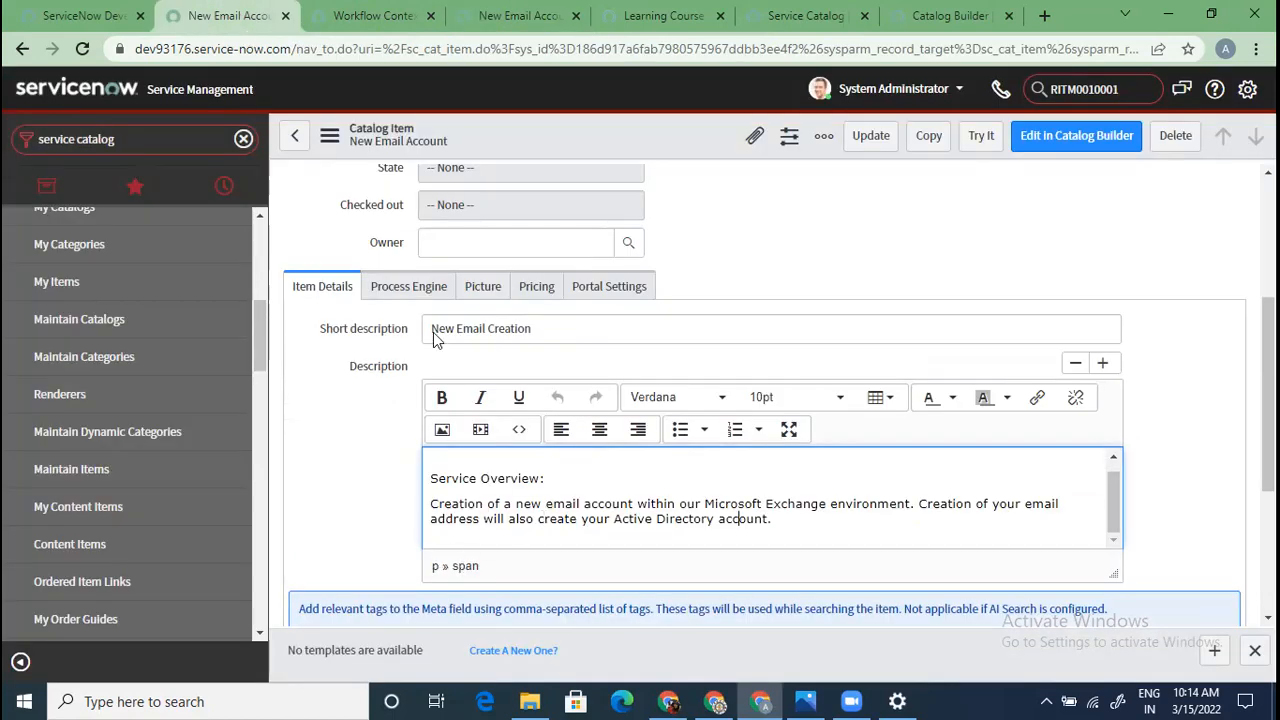
click(528, 14)
drag(372, 392, 766, 471)
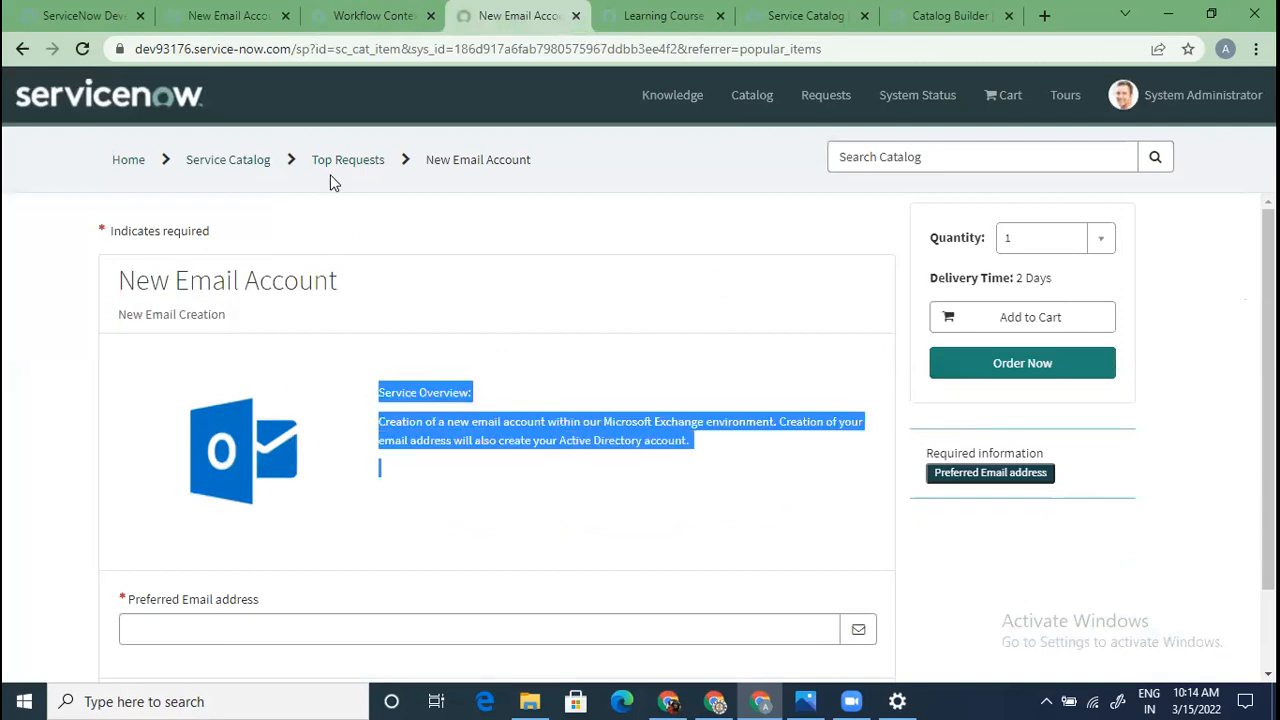
click(224, 18)
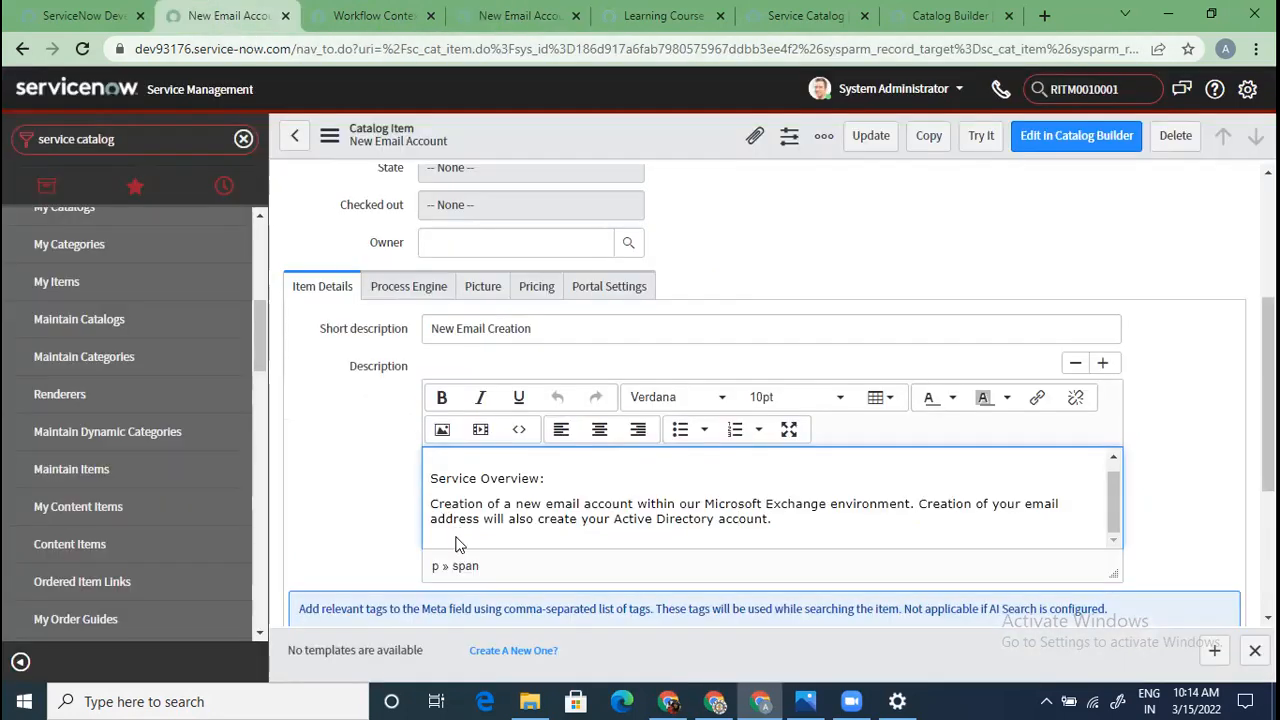
Load the item's related lists and show its Process Engine workflow, Procurement Process Flow - Software
scroll(455, 545, down, 2)
scroll(447, 548, down, 1)
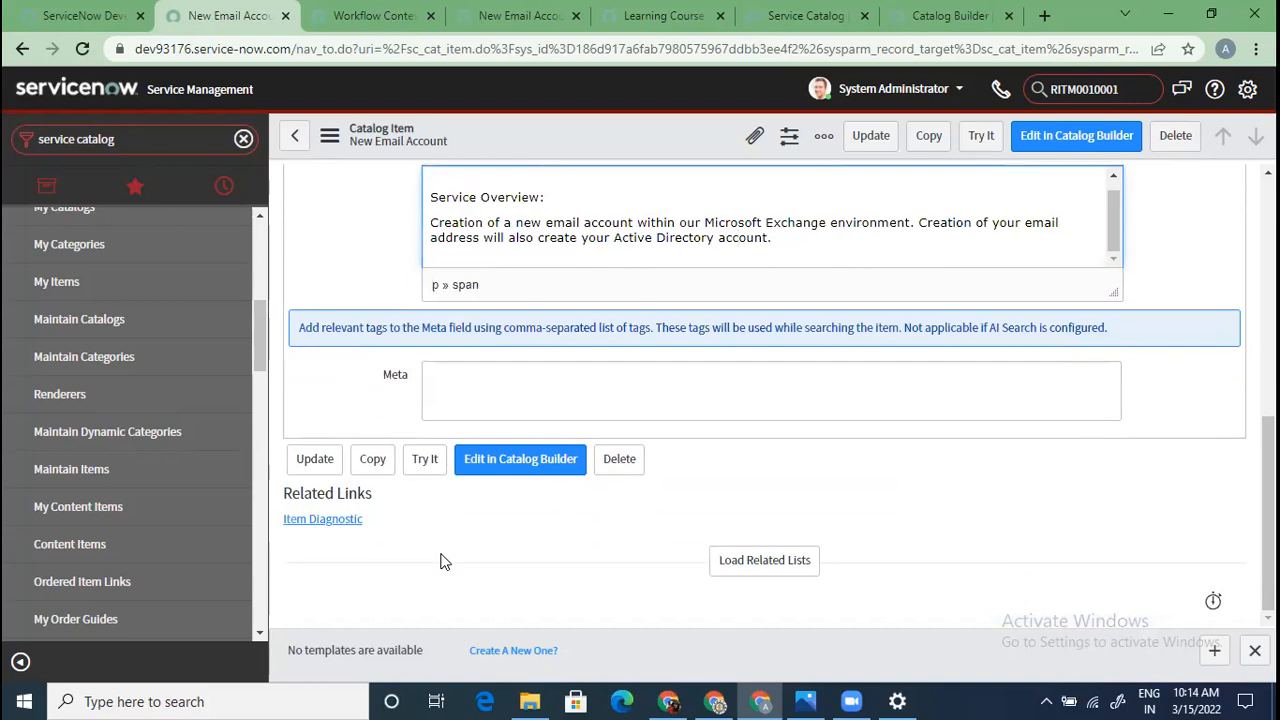
click(740, 565)
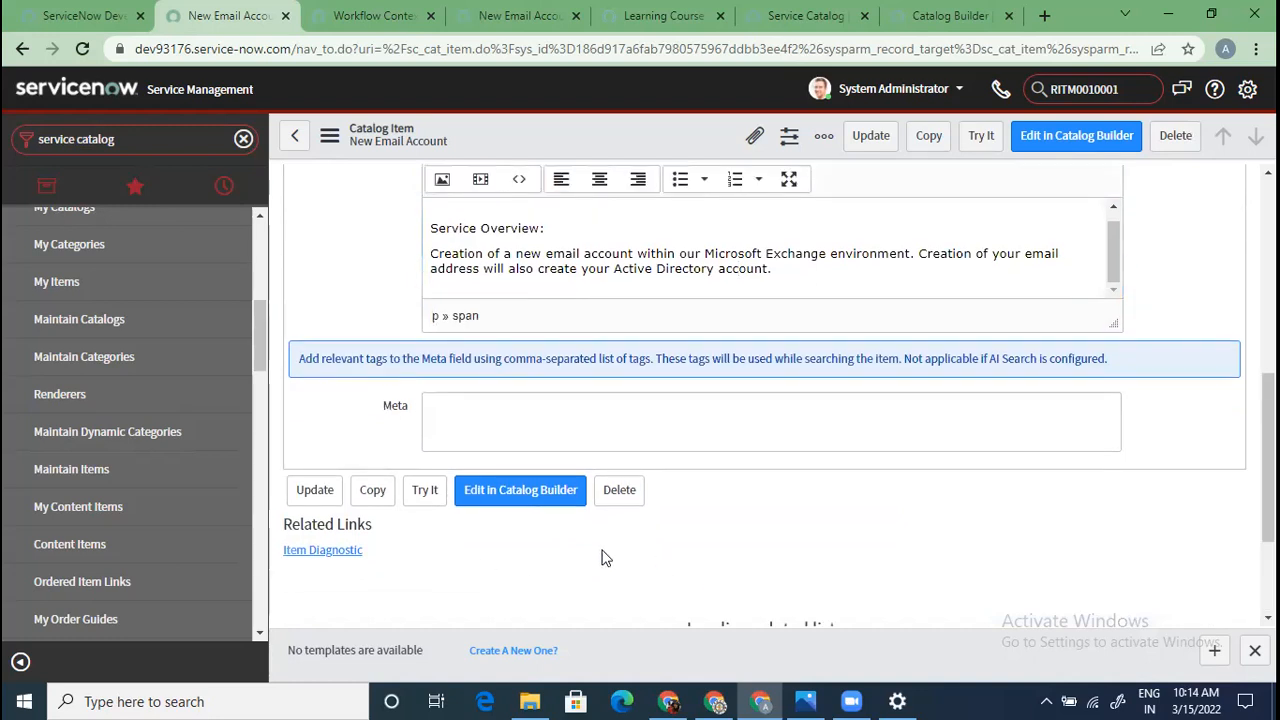
scroll(601, 558, down, 2)
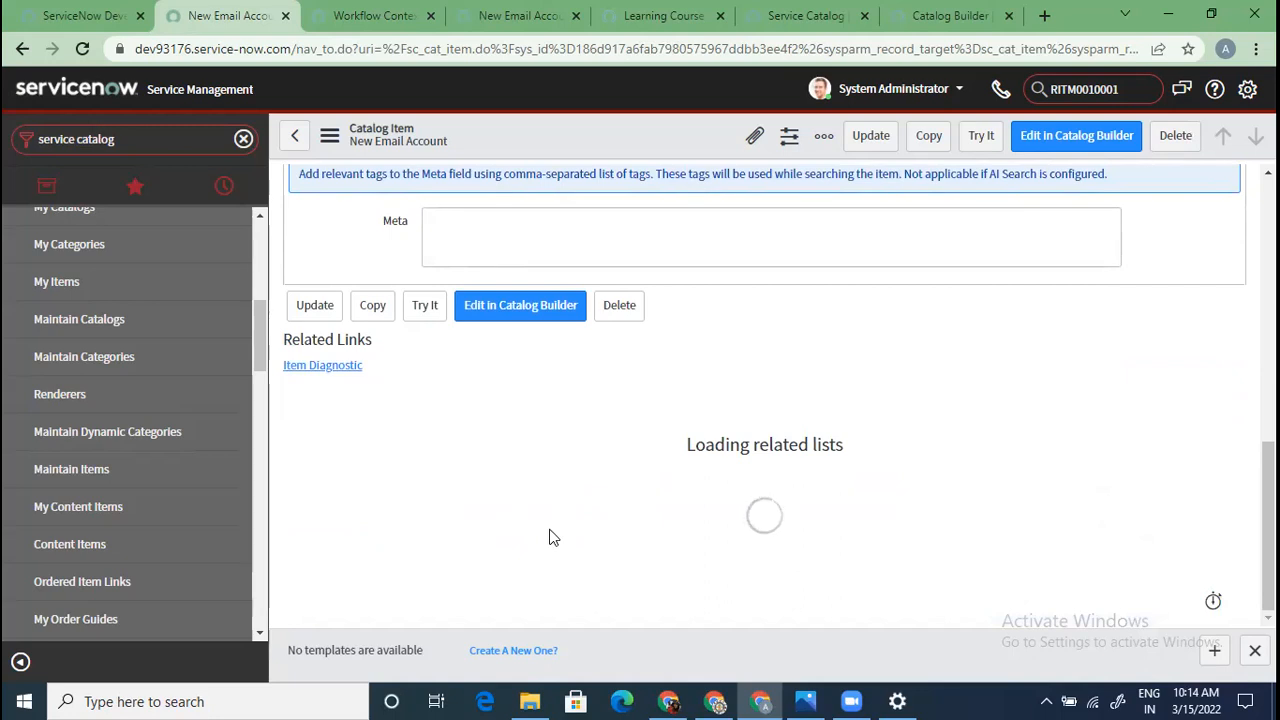
scroll(549, 535, up, 6)
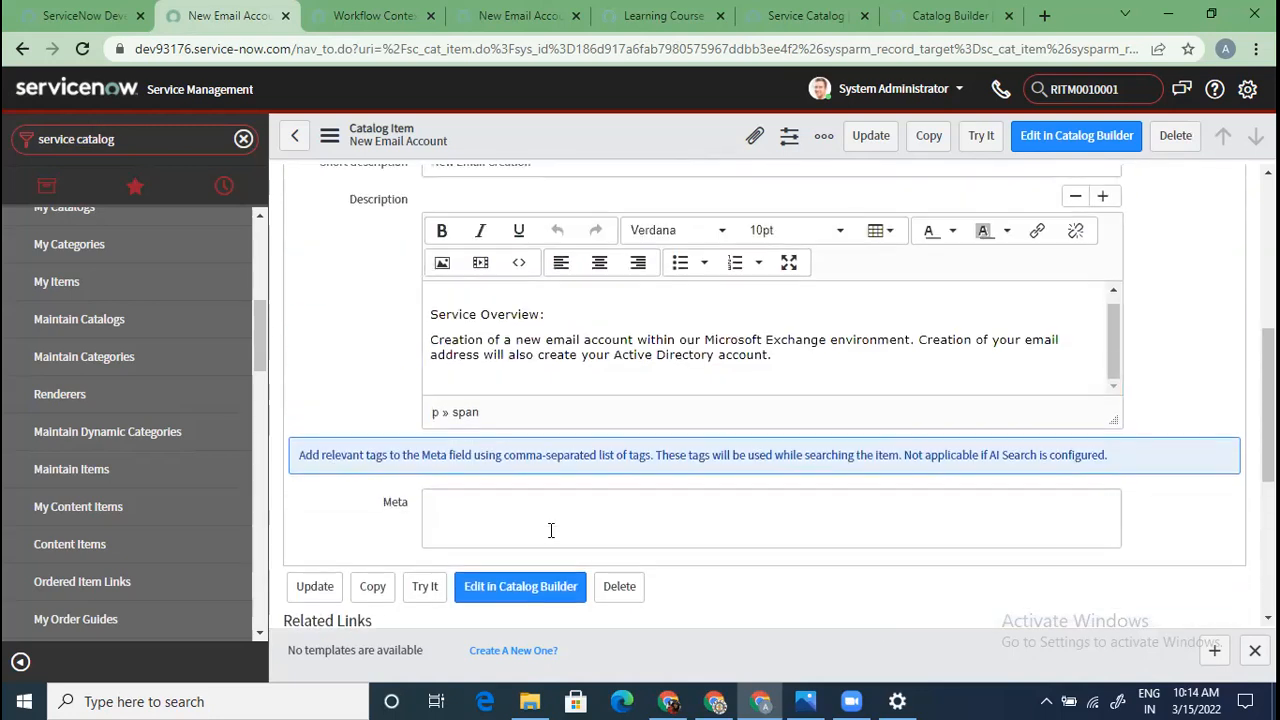
scroll(368, 505, down, 2)
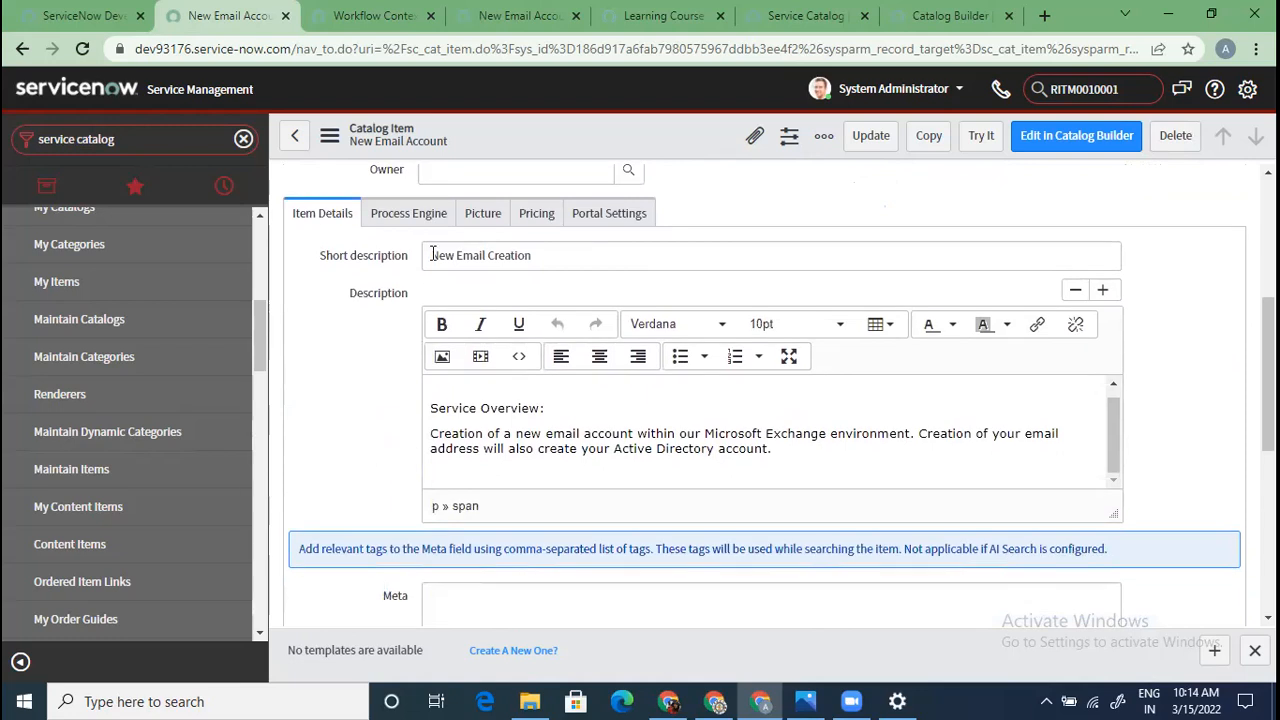
click(400, 214)
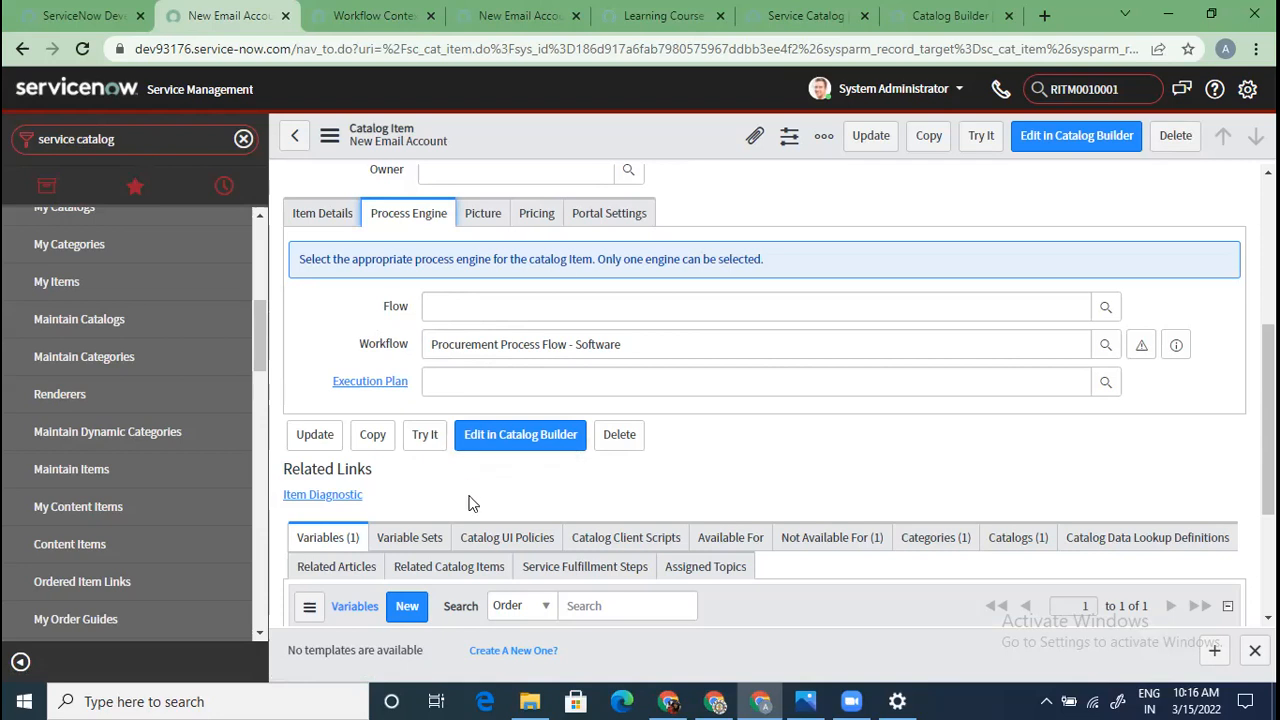
Compare the item's Picture tab with the Outlook picture on its Service Portal page
click(483, 214)
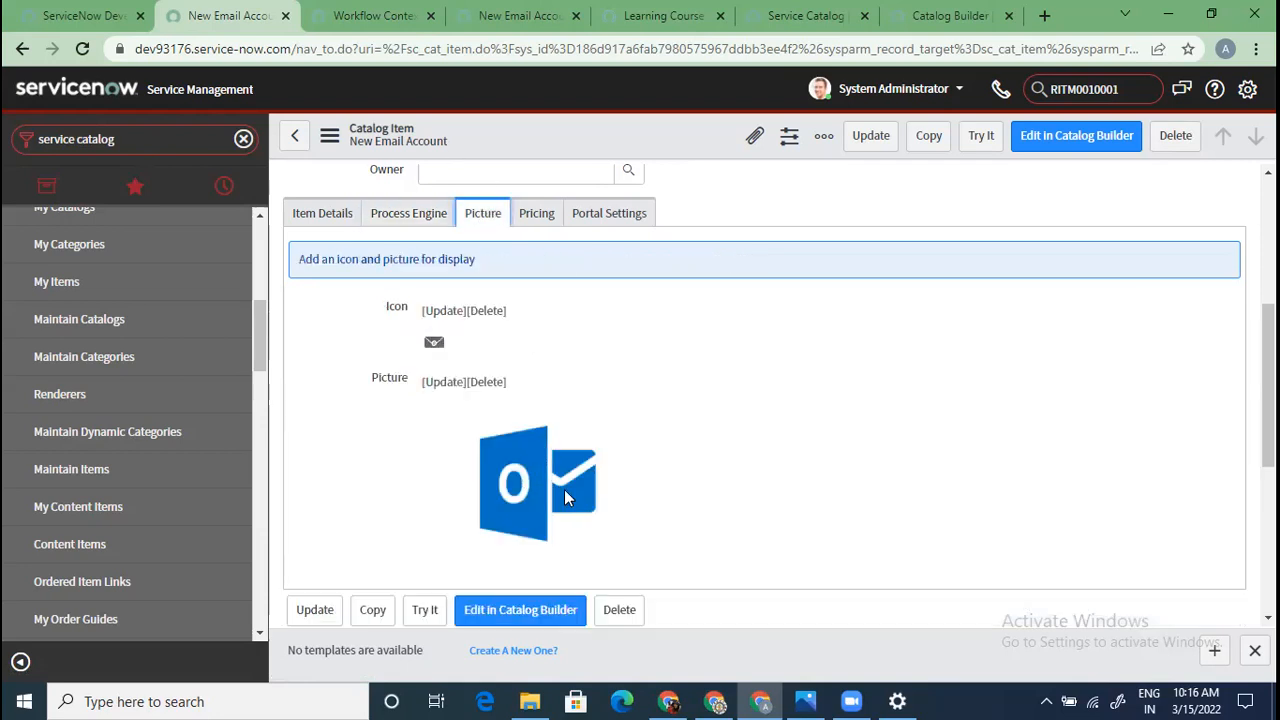
click(534, 26)
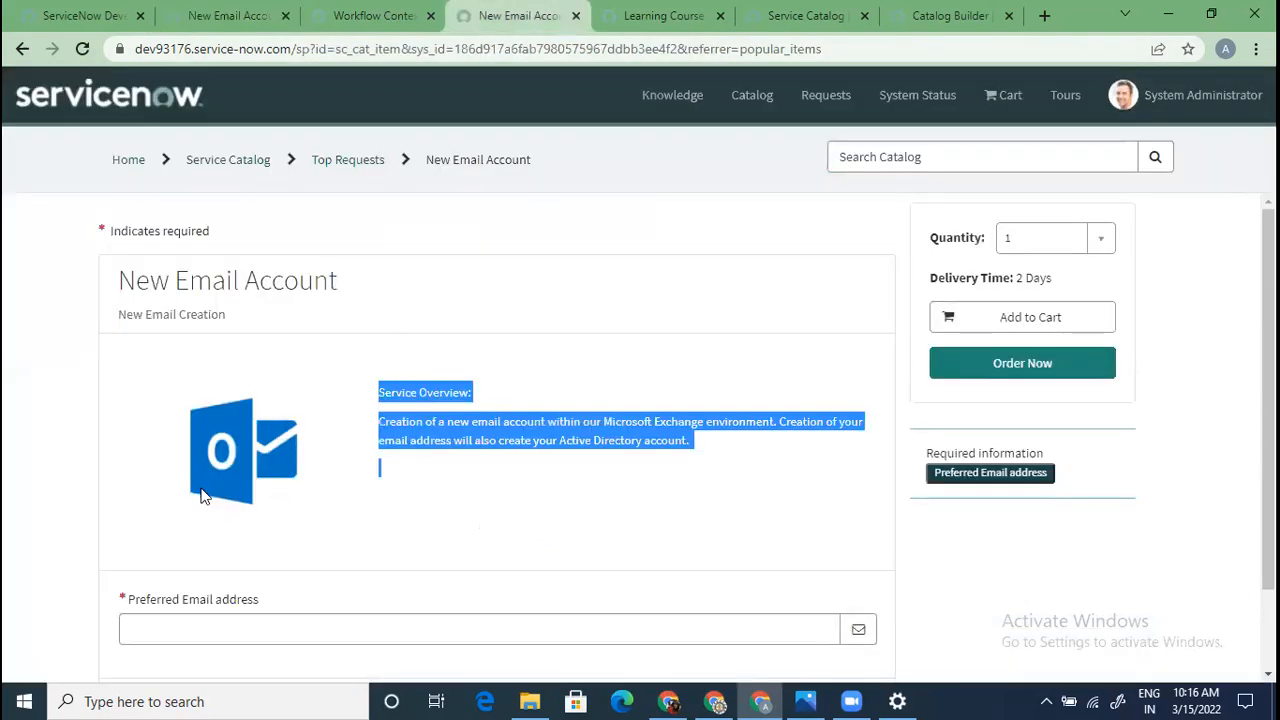
click(232, 20)
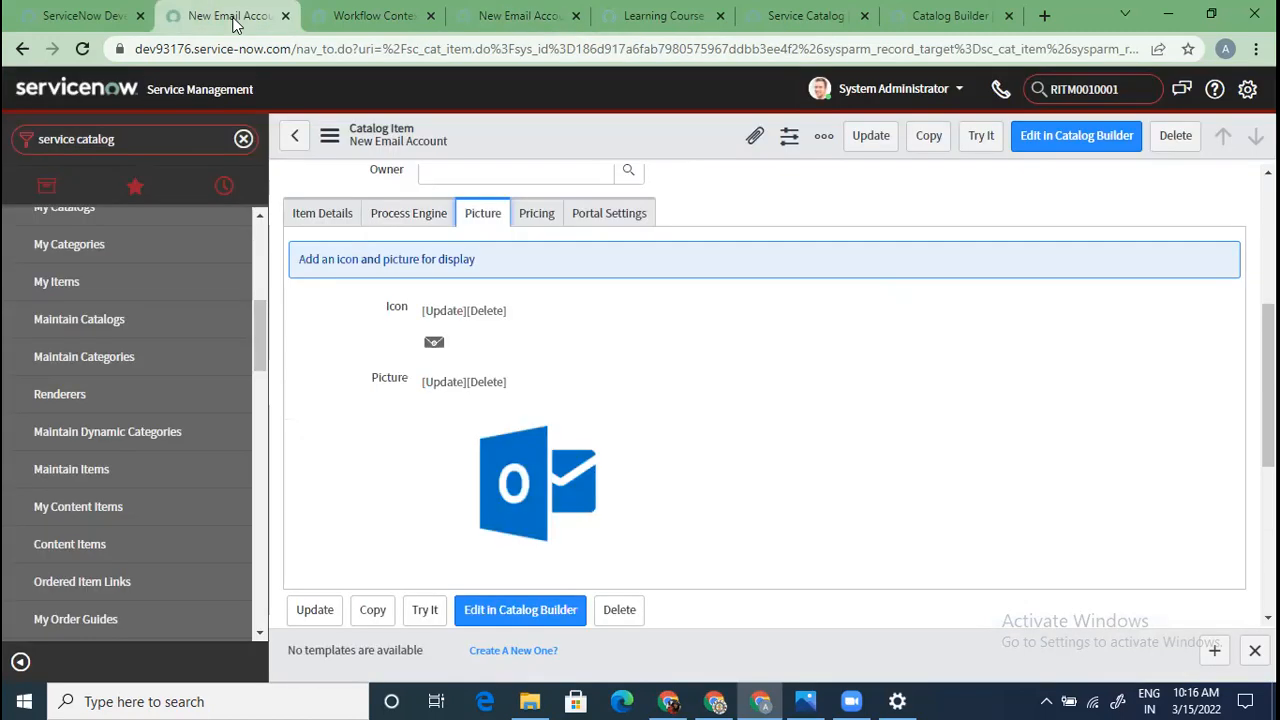
Check the Pricing tab settings against the New Email Account portal page
click(536, 214)
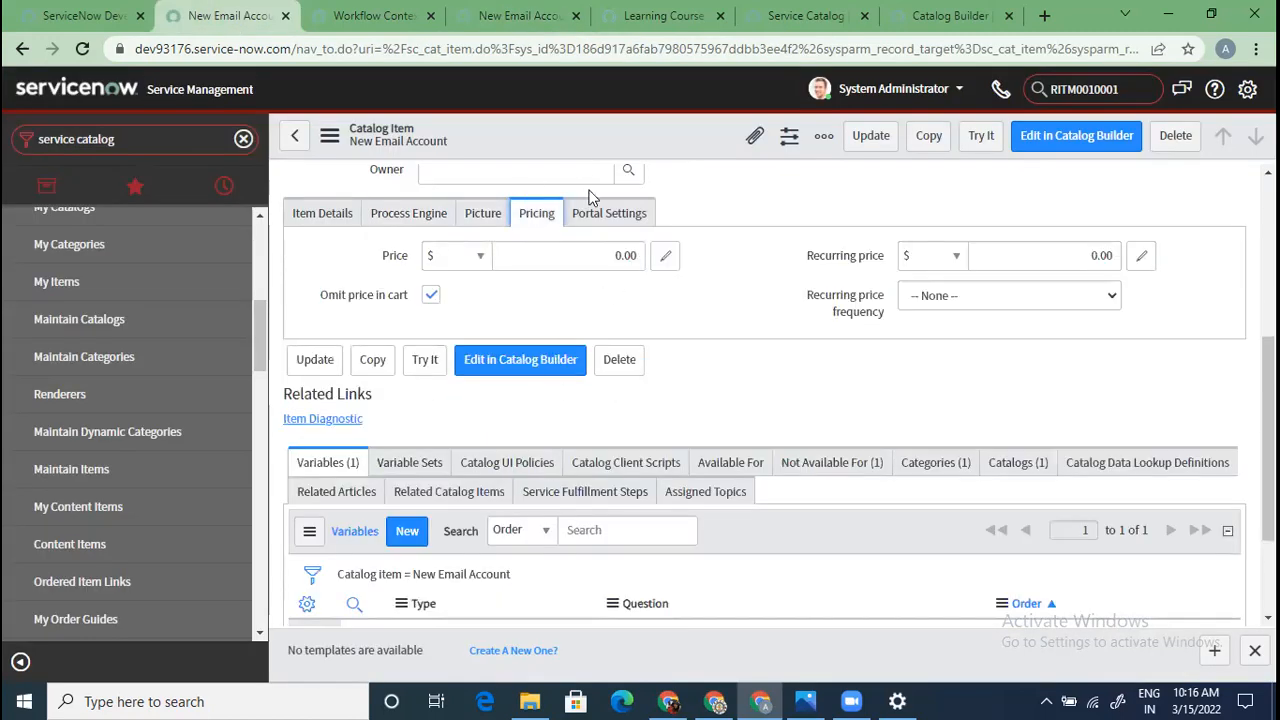
click(512, 16)
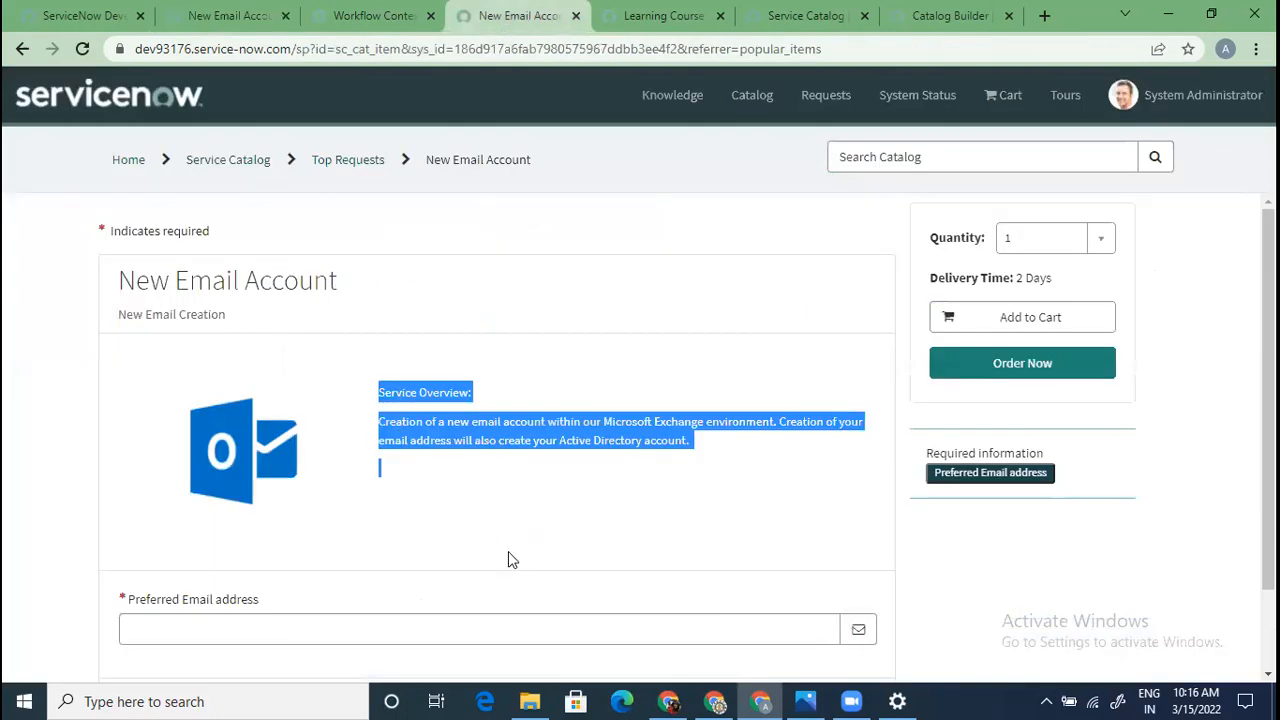
scroll(519, 556, down, 1)
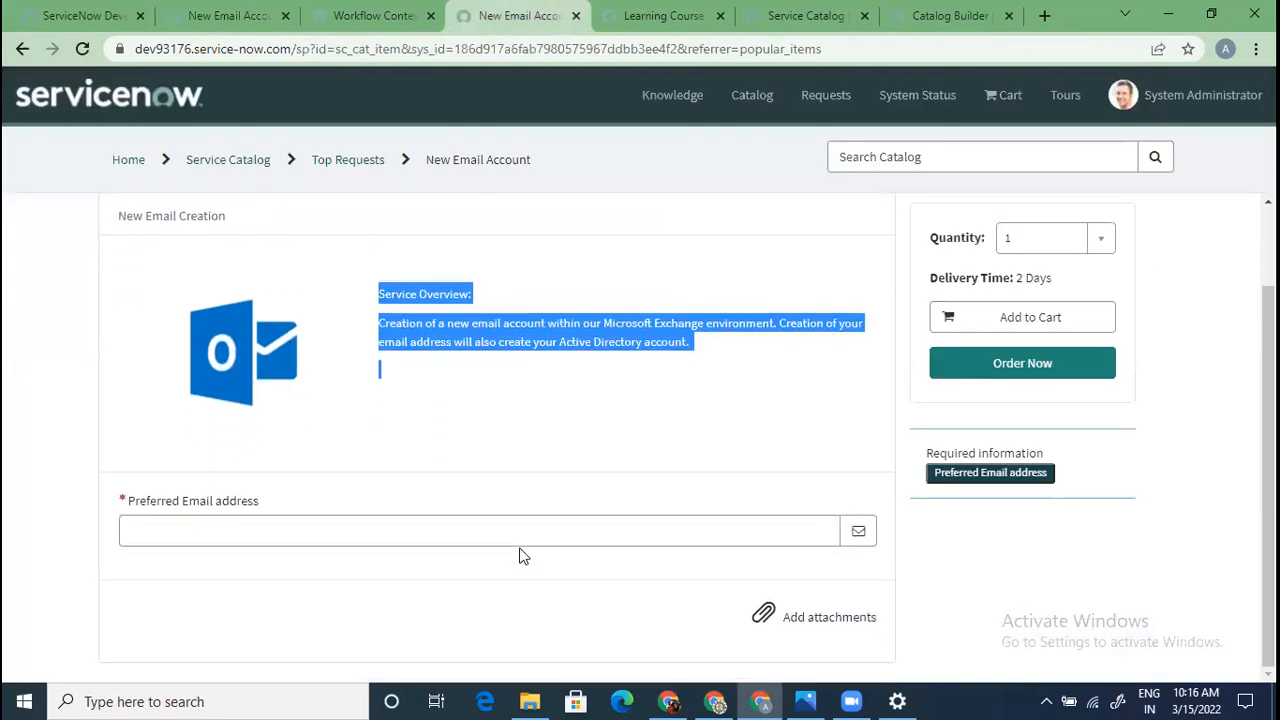
scroll(519, 556, up, 1)
click(549, 516)
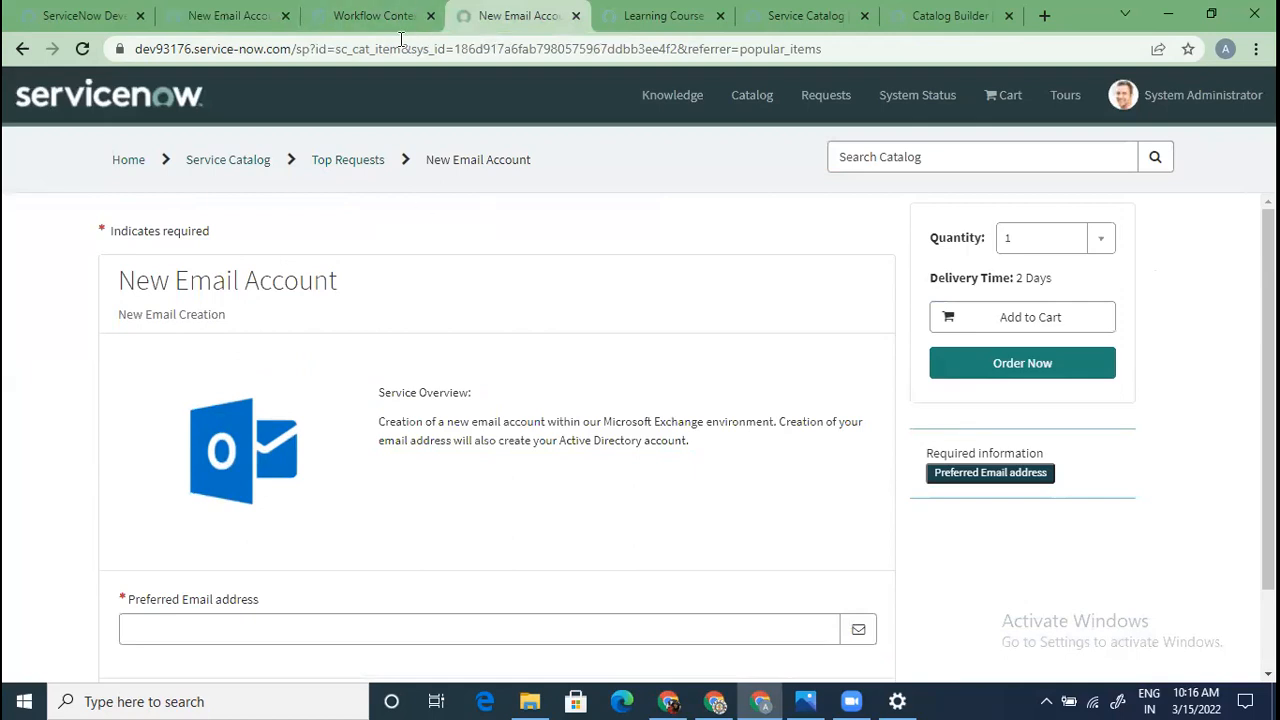
Enter a Price of 10 on the New Email Account form and save the record
click(229, 15)
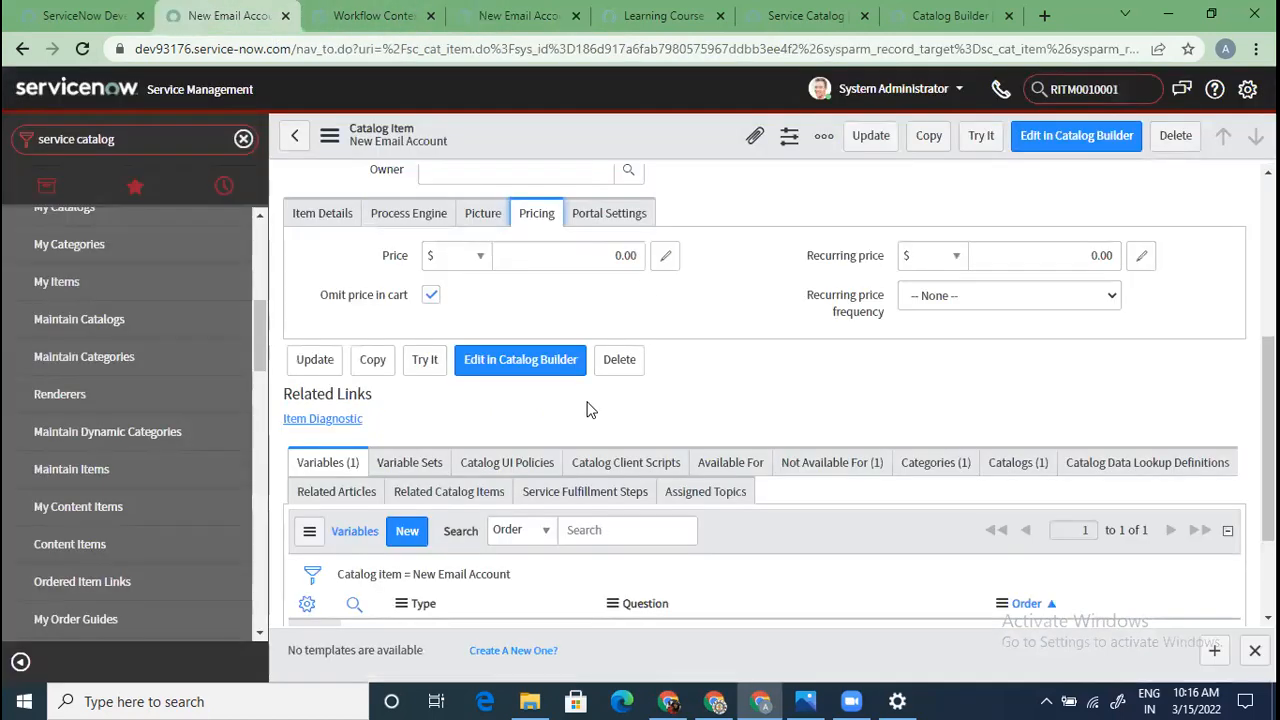
click(617, 255)
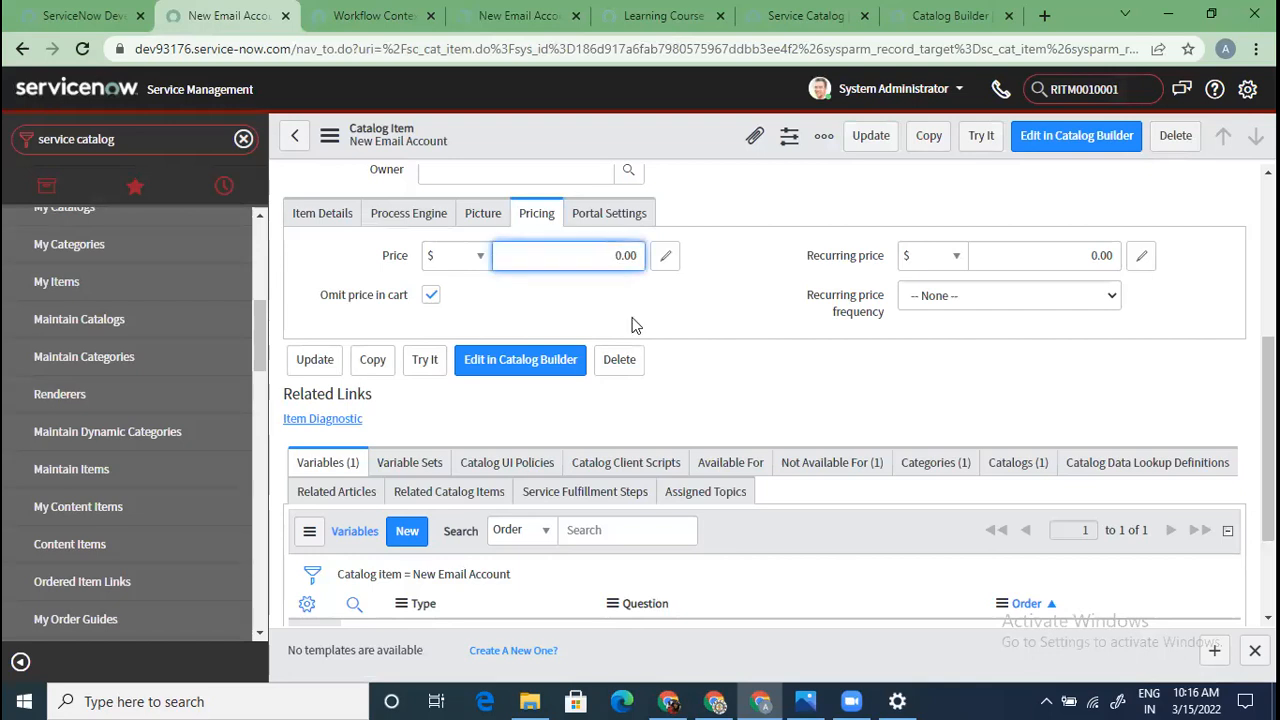
text(1)
right_click(715, 148)
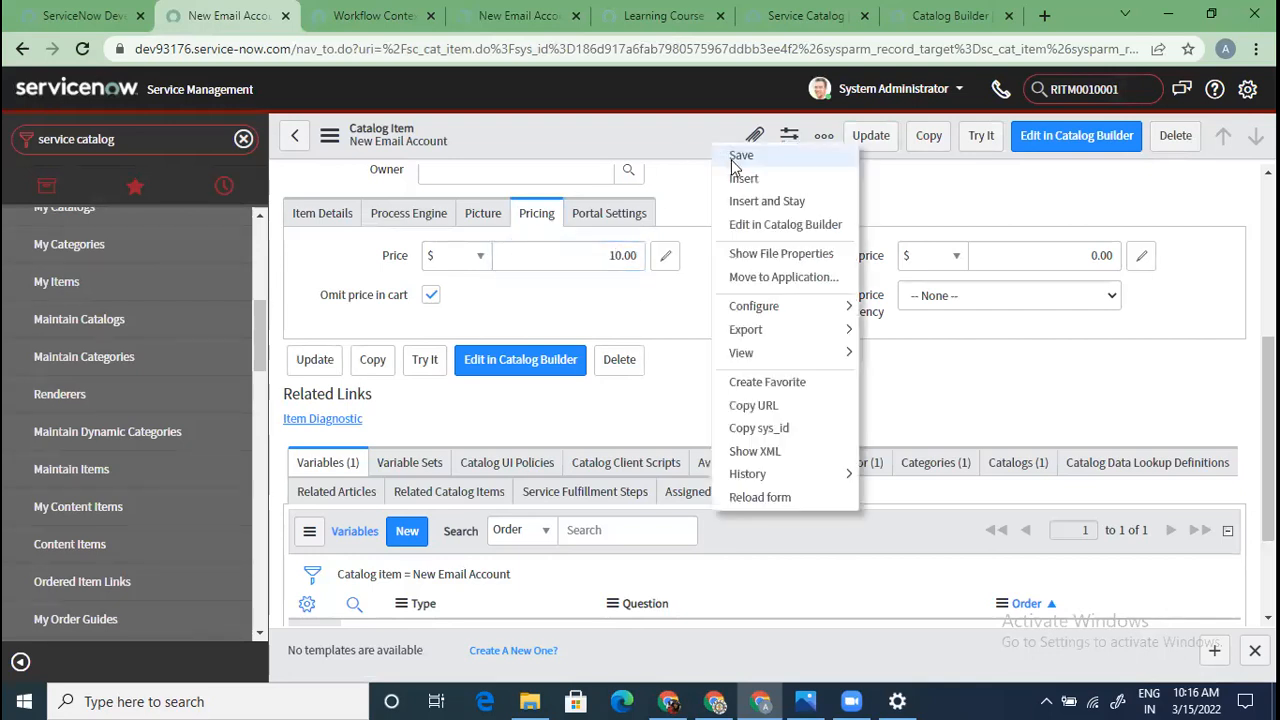
click(737, 157)
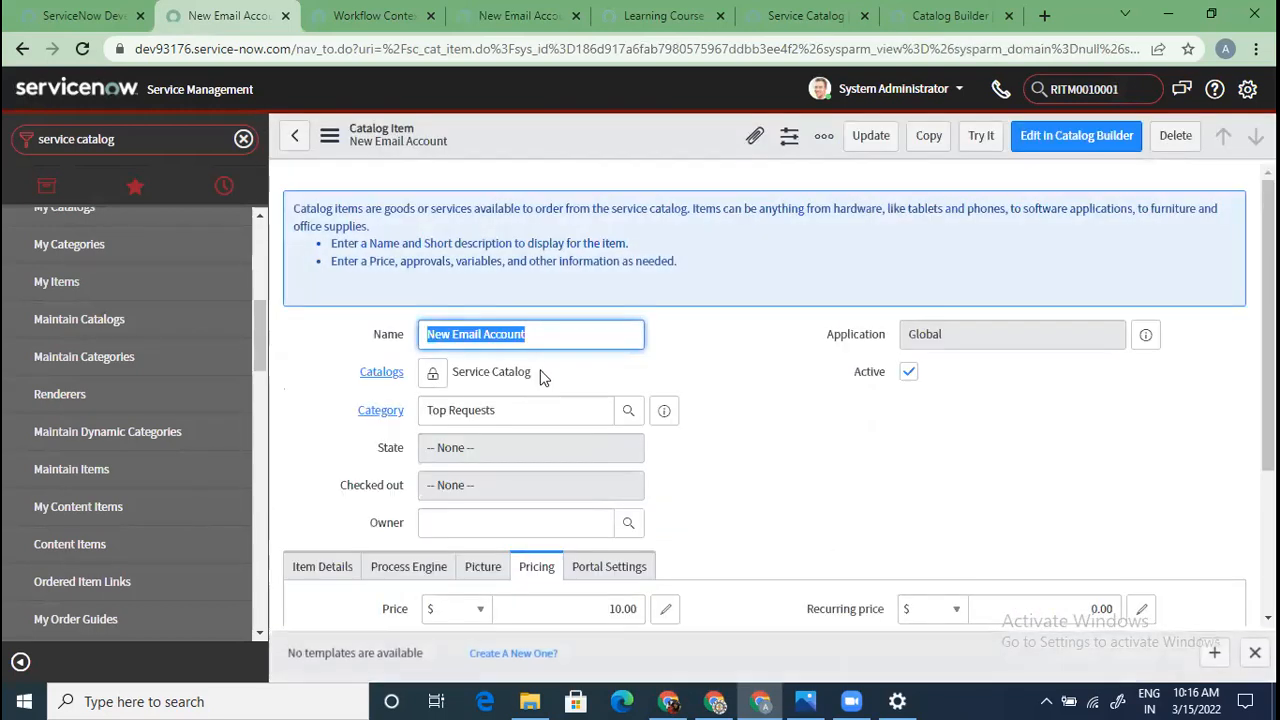
Reload the portal page and confirm it now shows Price: $10.00
scroll(517, 451, down, 3)
click(520, 15)
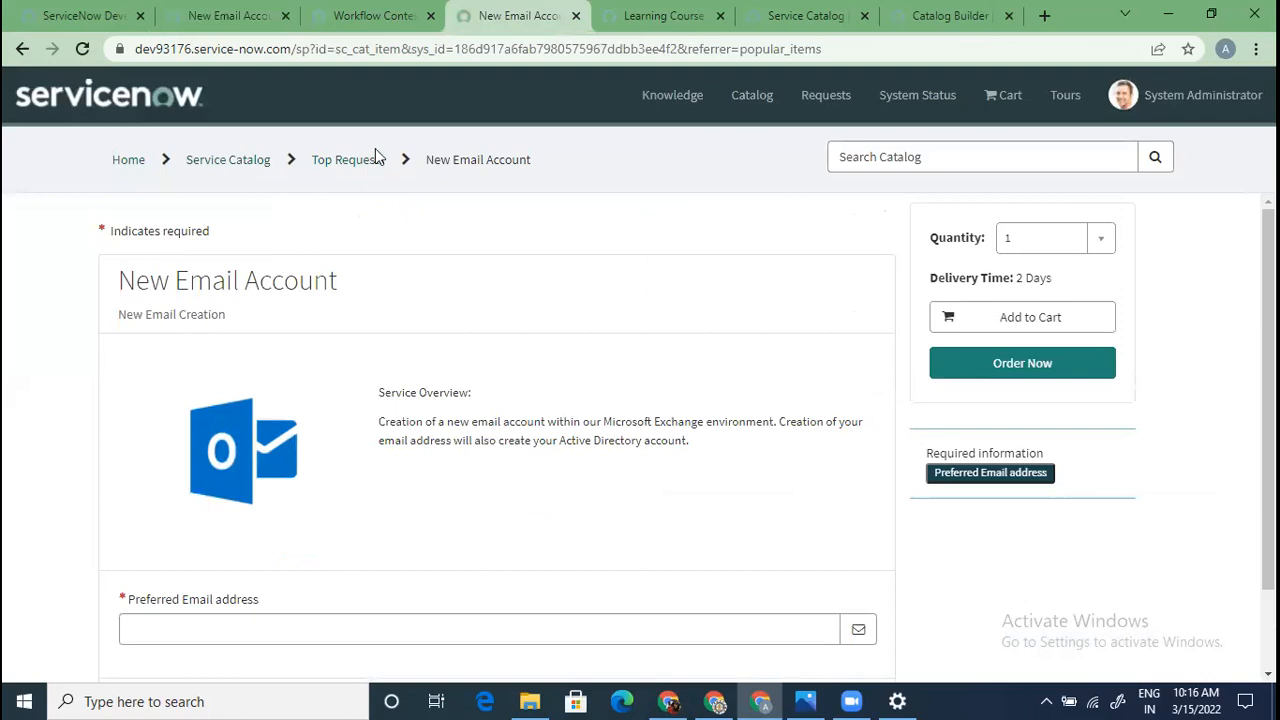
key(F5)
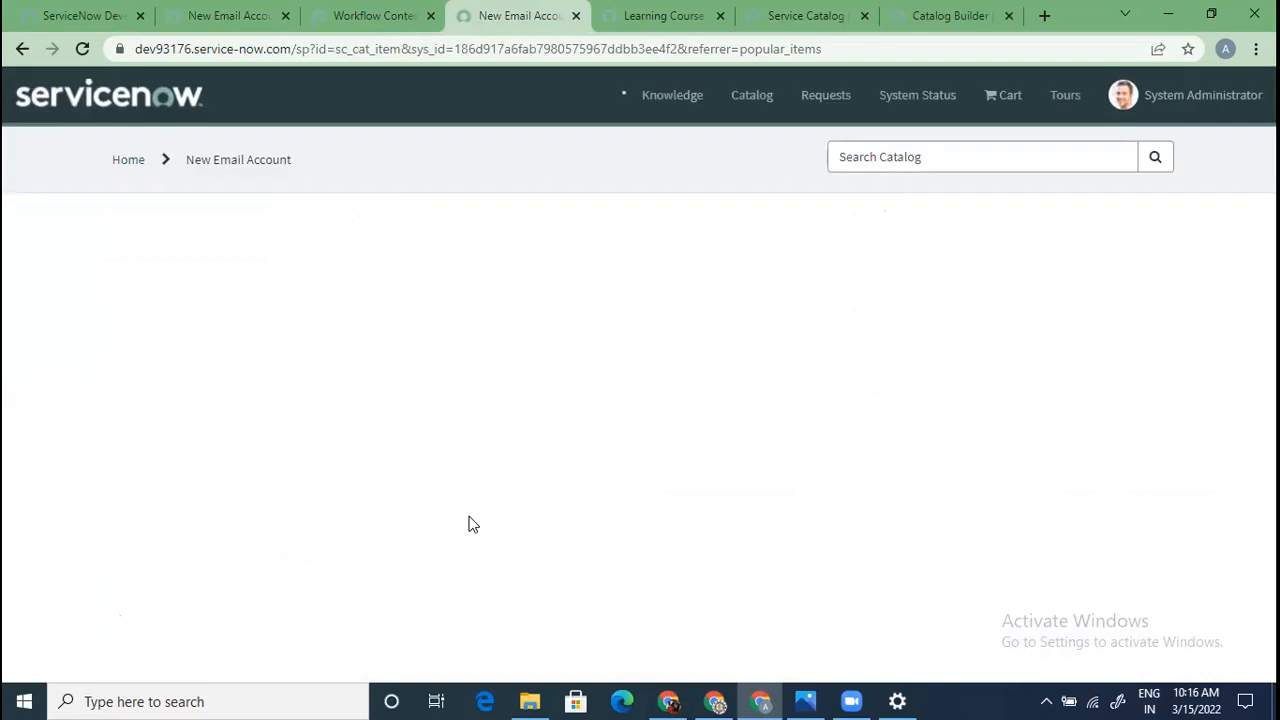
drag(1005, 280, 931, 278)
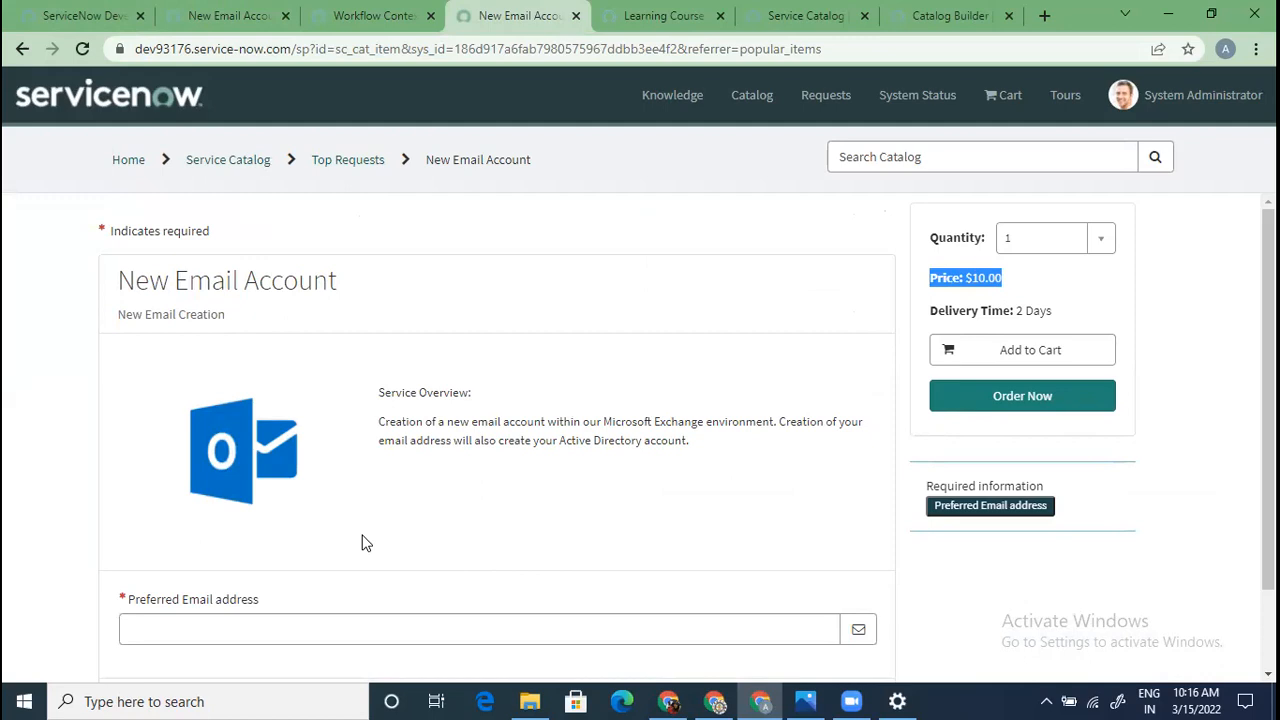
Review the Recurring price frequency choices on the item form, leaving it at None
click(230, 15)
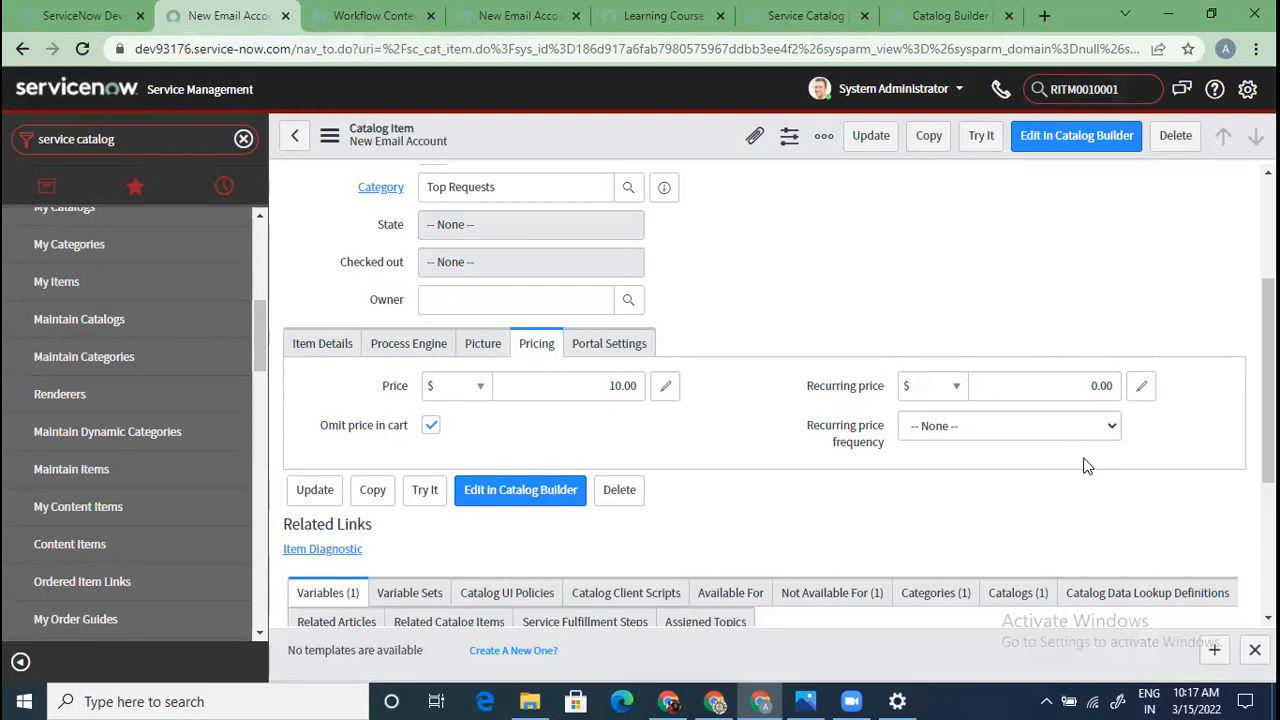
click(1058, 427)
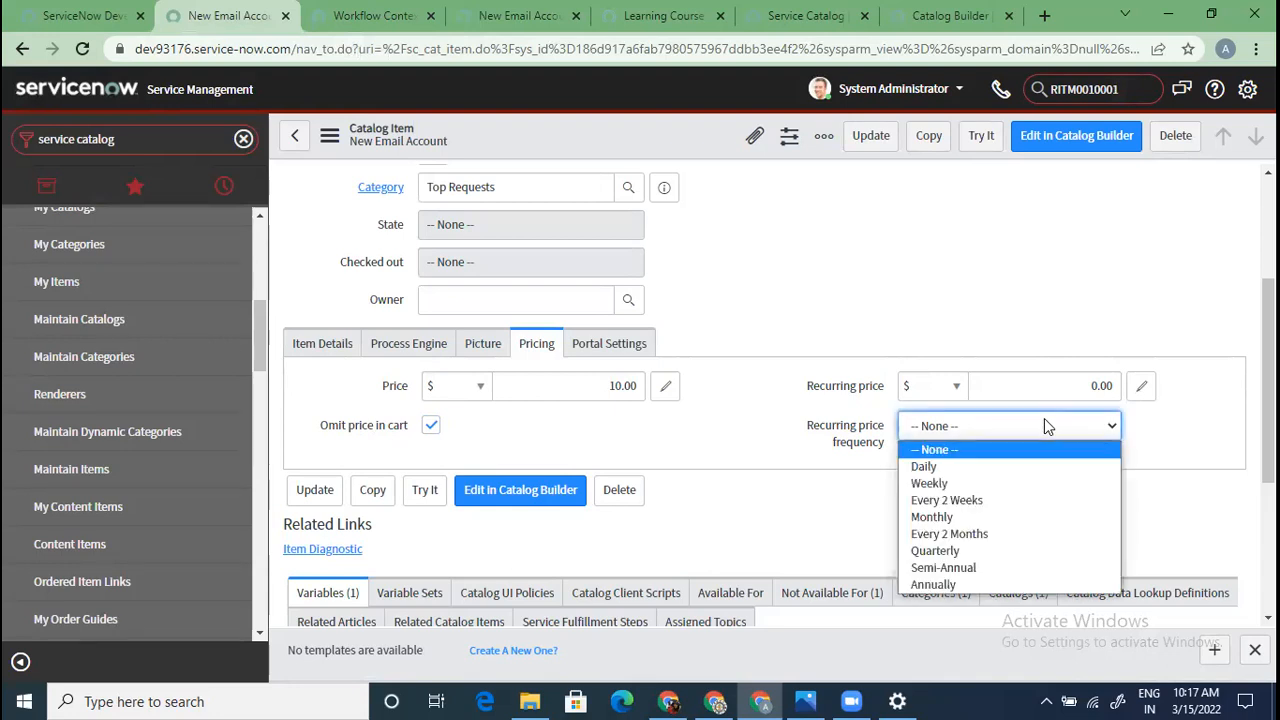
click(841, 521)
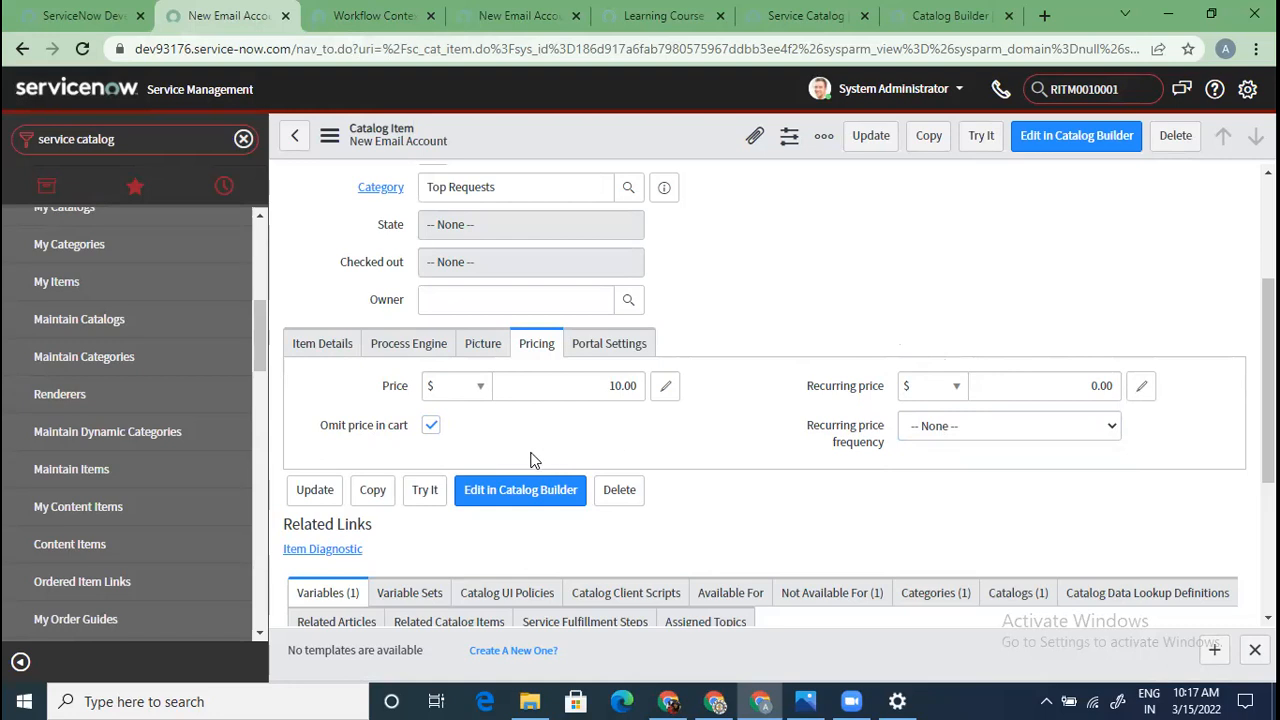
scroll(531, 459, up, 1)
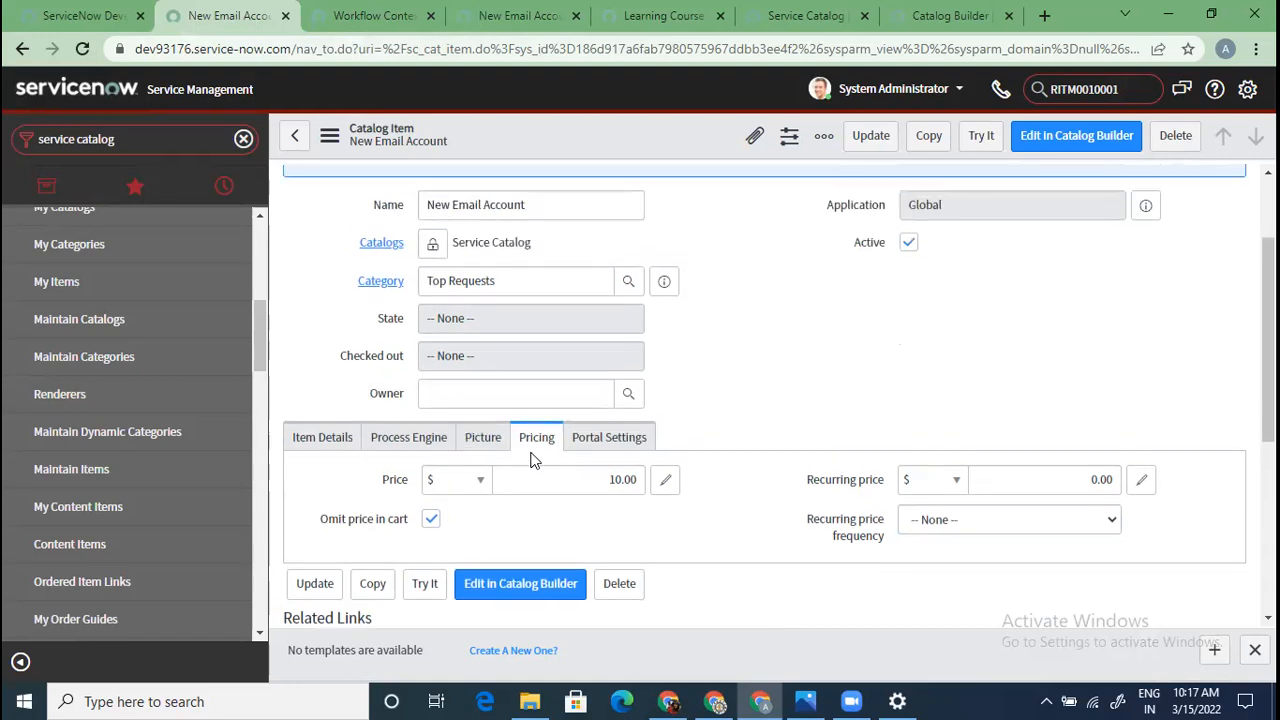
Open Portal Settings and try request method Request, then switch it back to Order
click(612, 440)
scroll(567, 507, down, 3)
scroll(557, 451, up, 2)
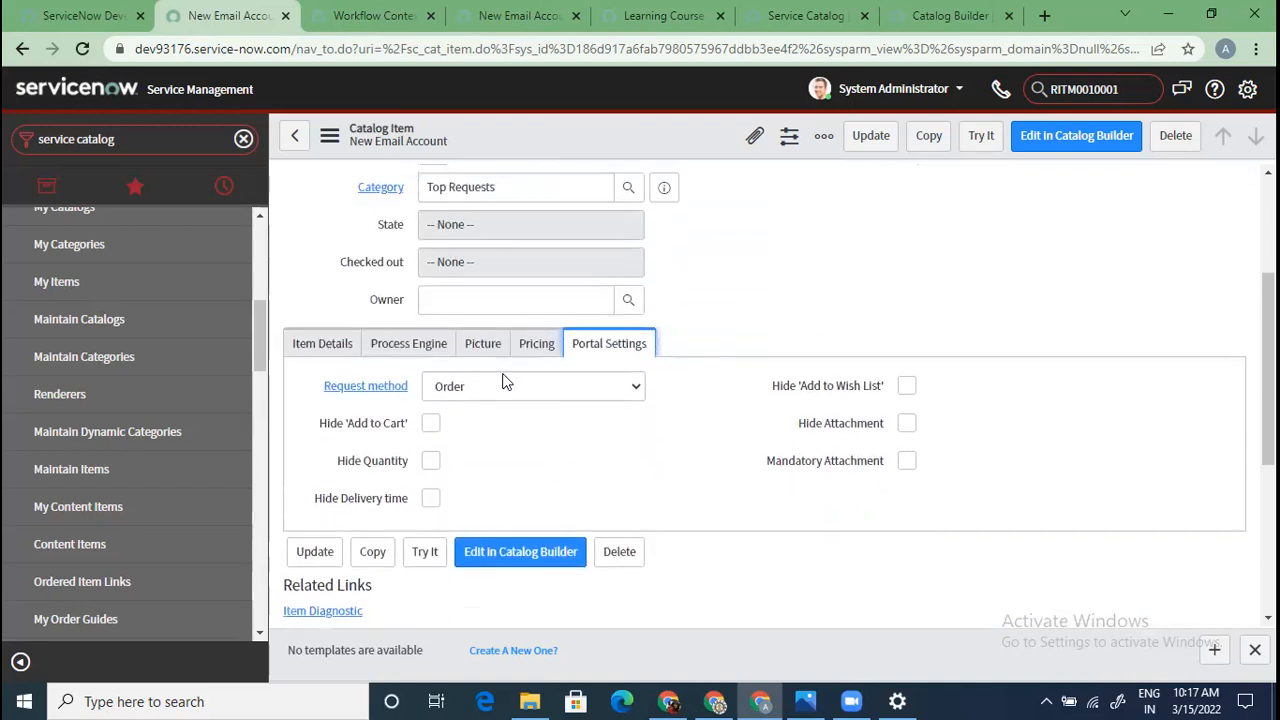
click(493, 15)
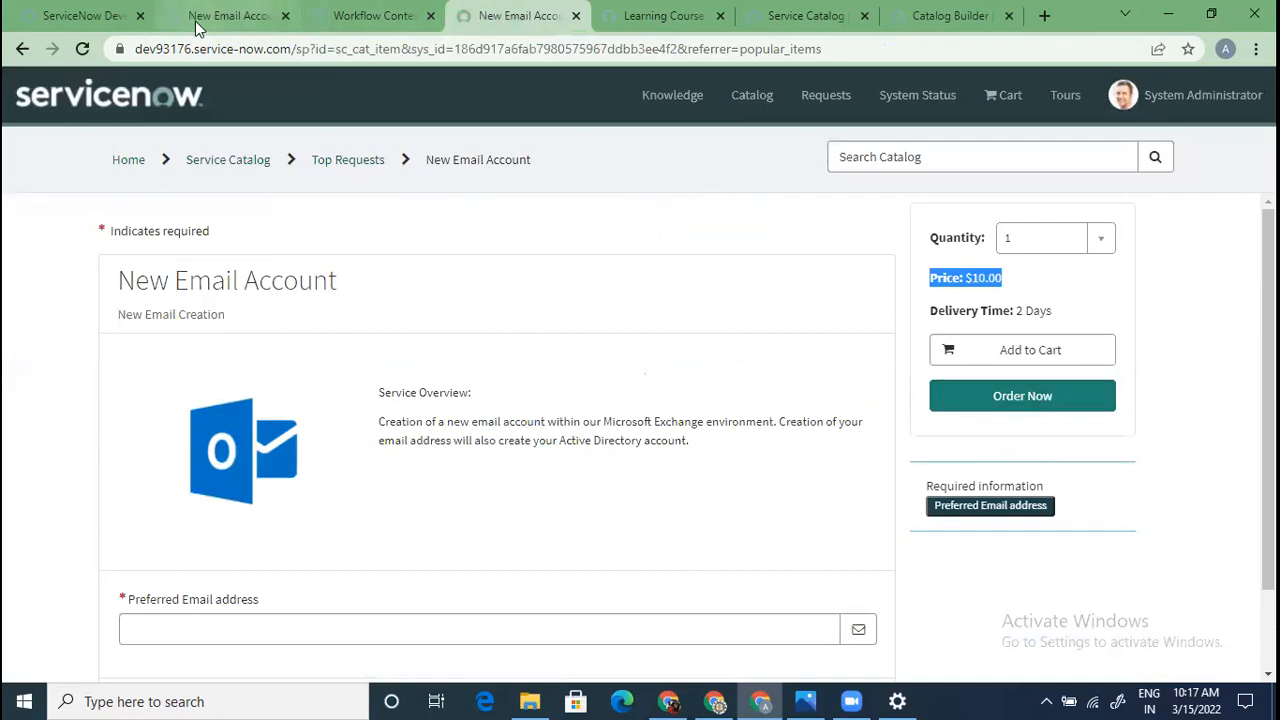
click(240, 15)
click(585, 384)
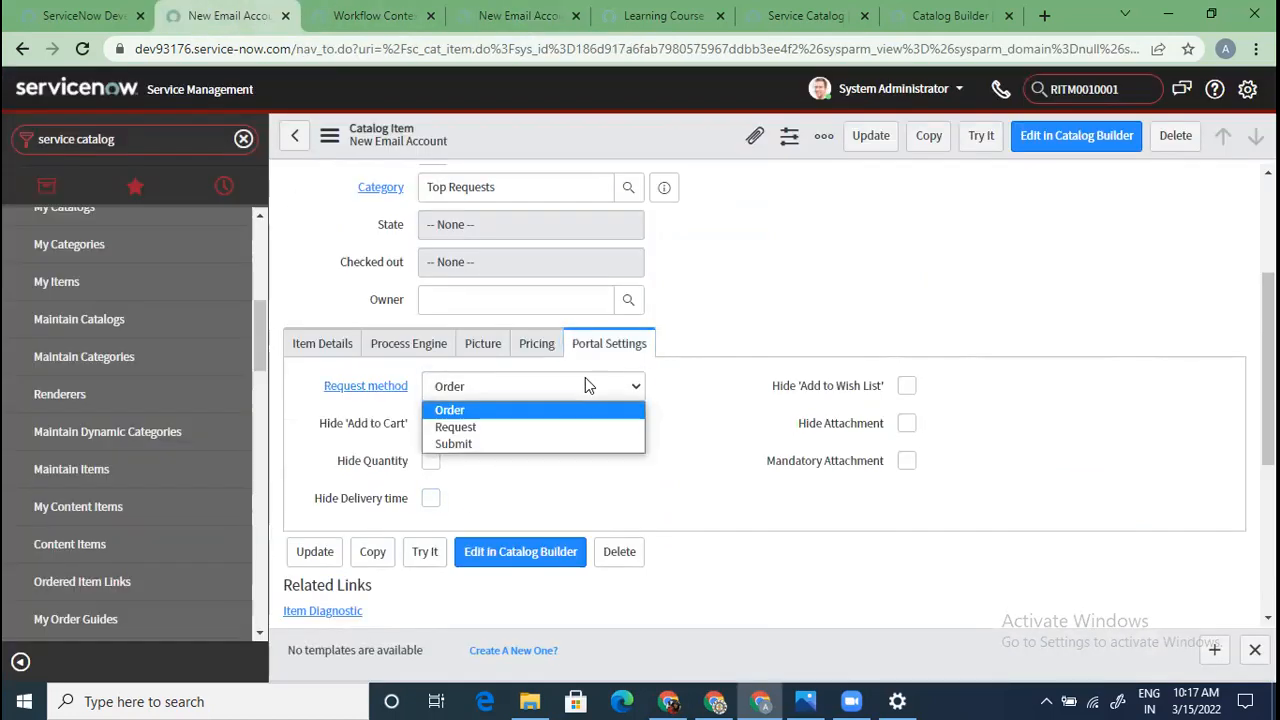
click(508, 428)
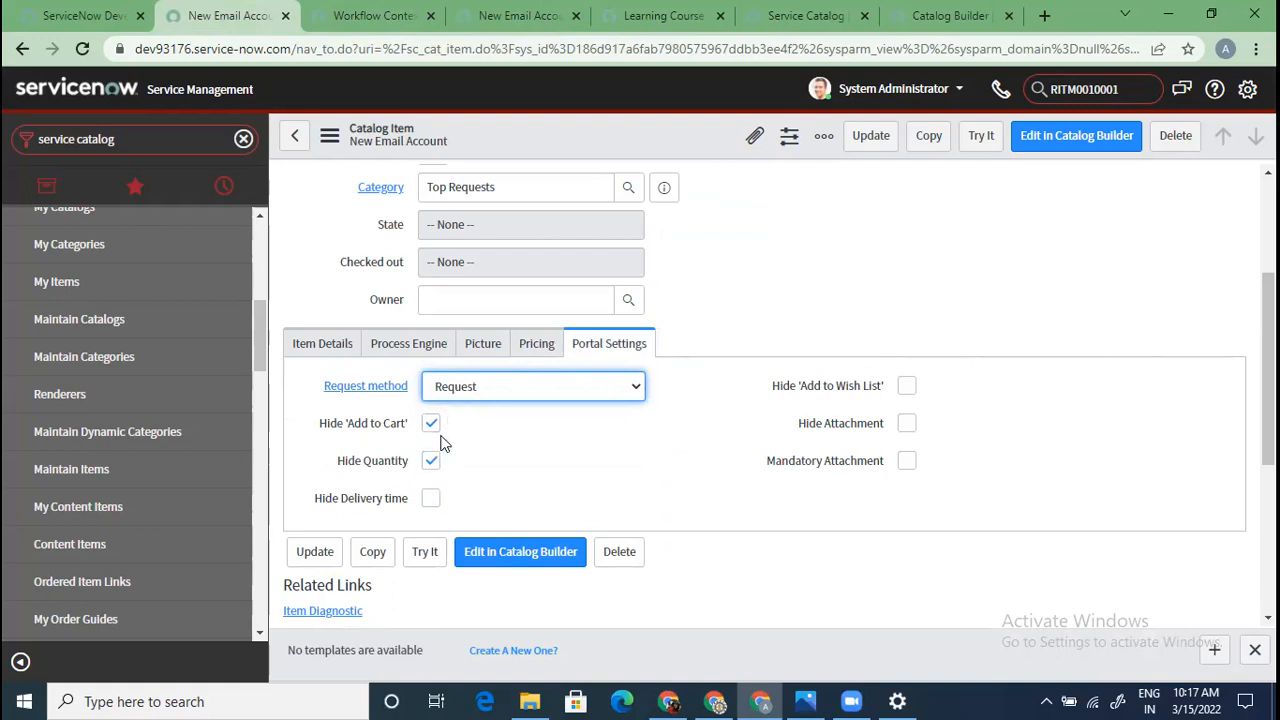
click(531, 386)
click(509, 410)
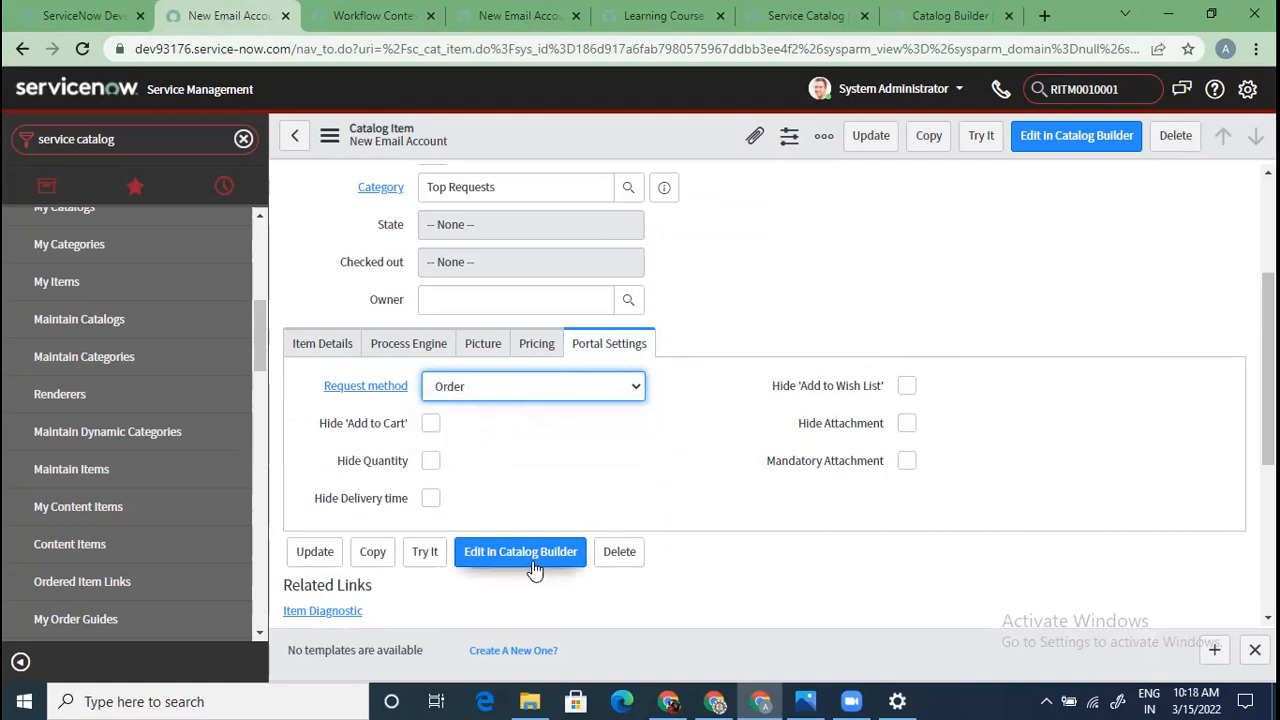
Set the request method to Request, save the item, and reload its portal page
click(494, 8)
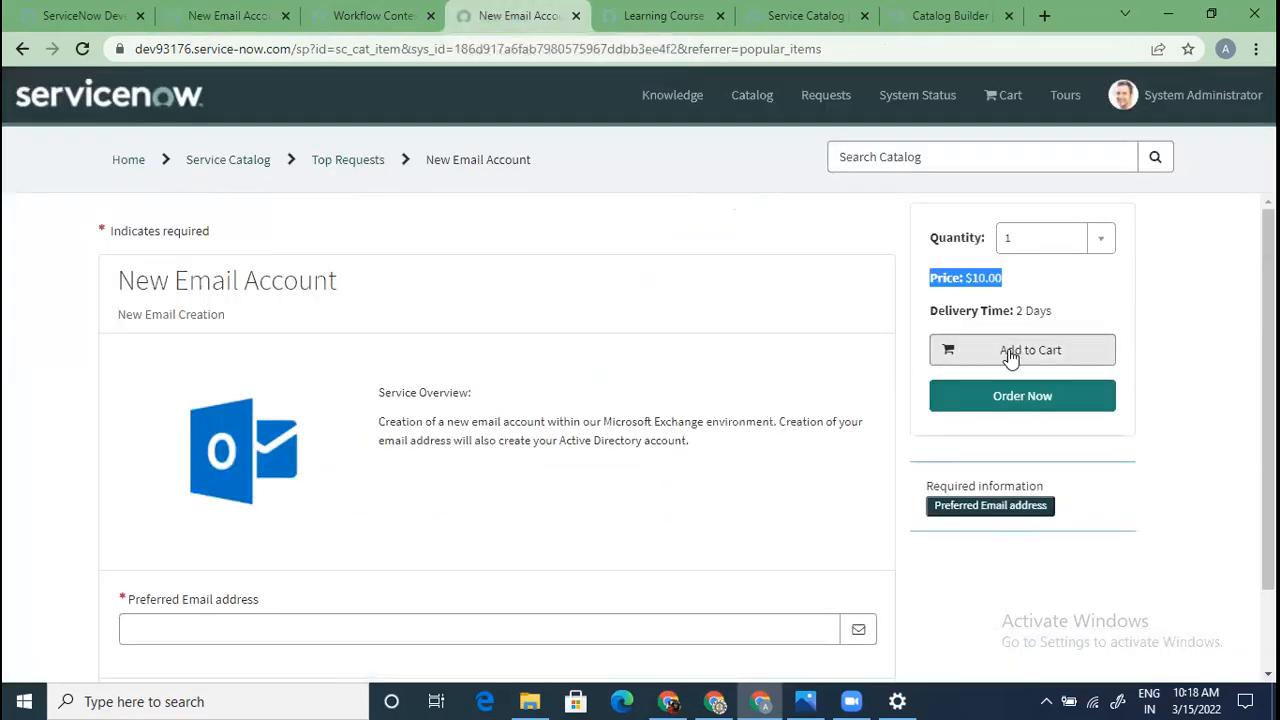
click(203, 15)
click(547, 387)
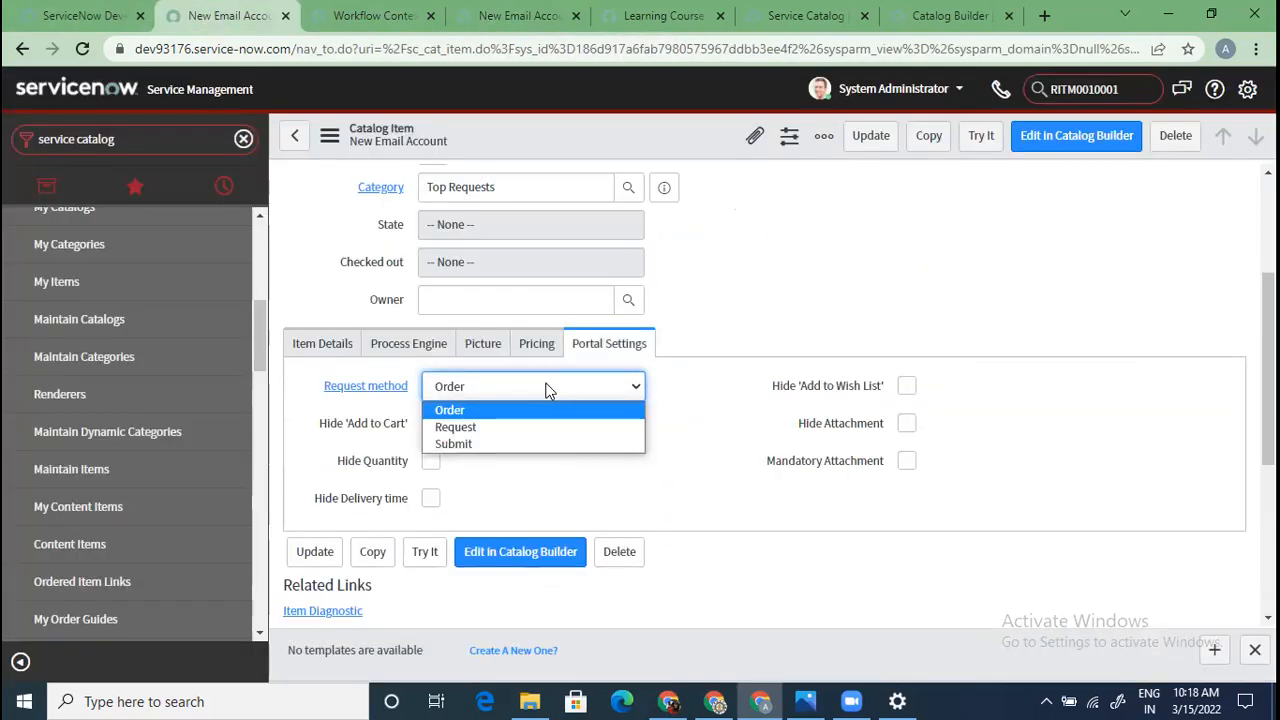
click(494, 428)
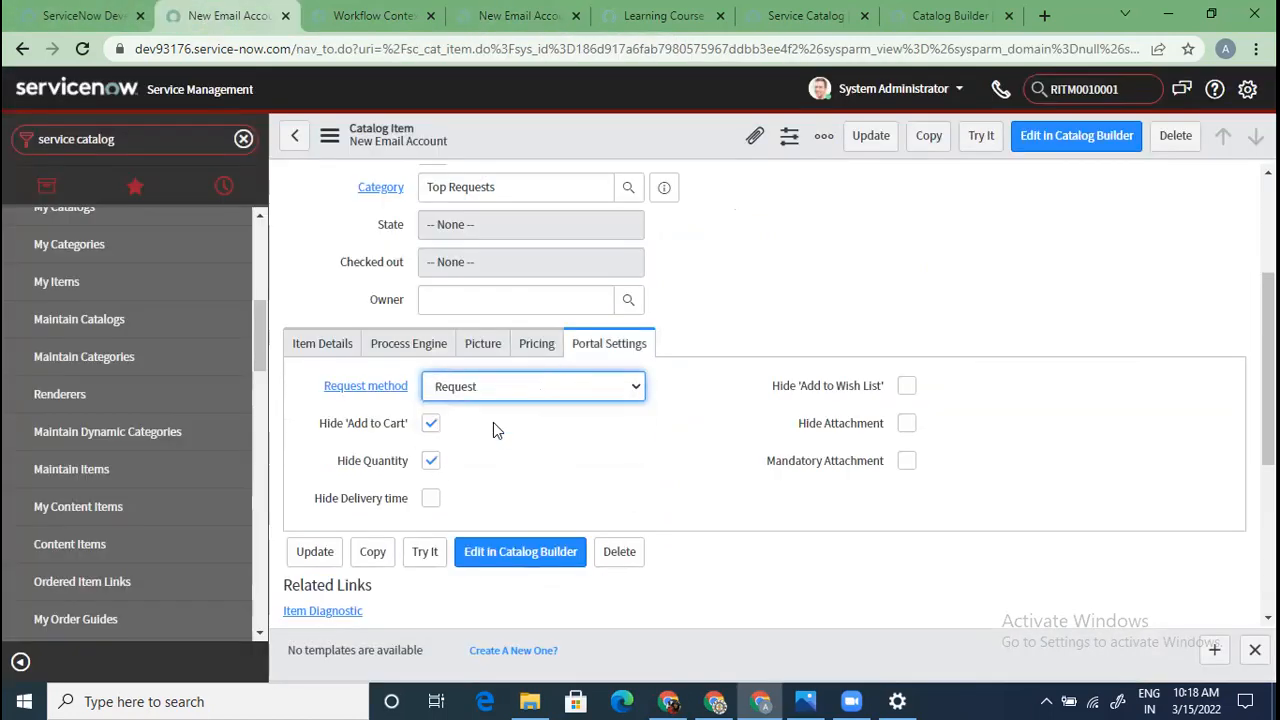
right_click(568, 139)
click(603, 151)
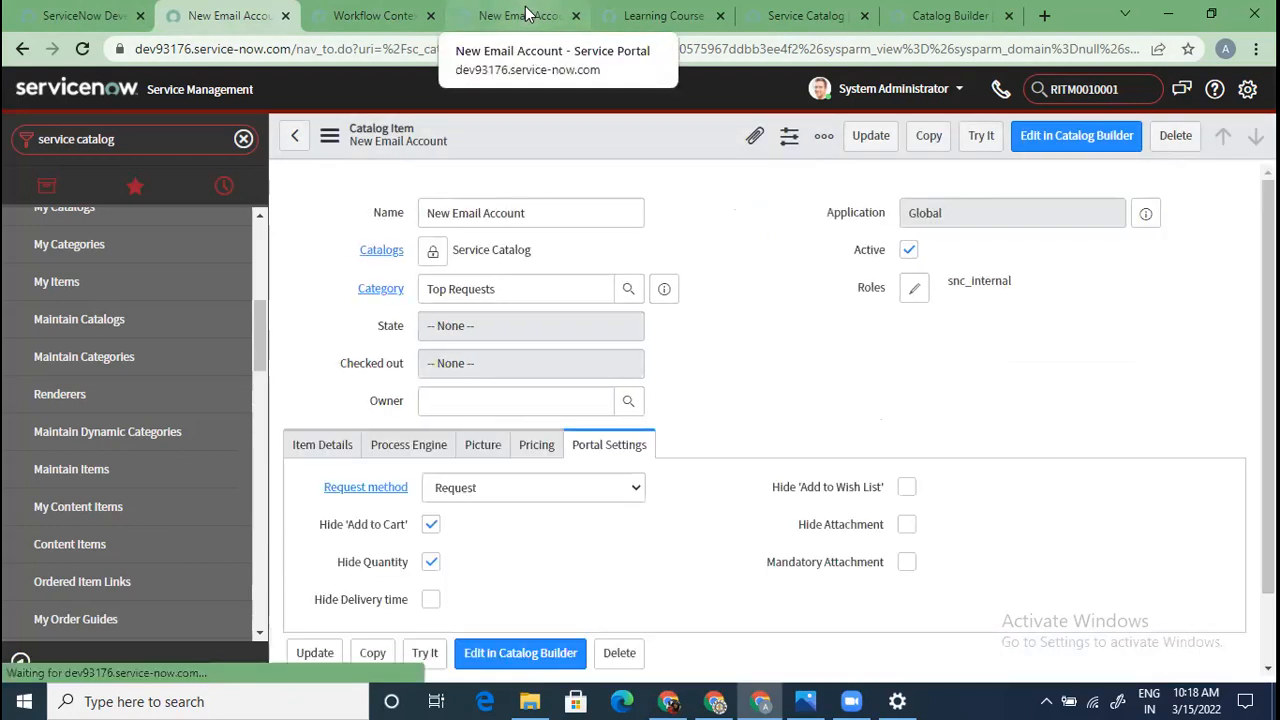
click(527, 15)
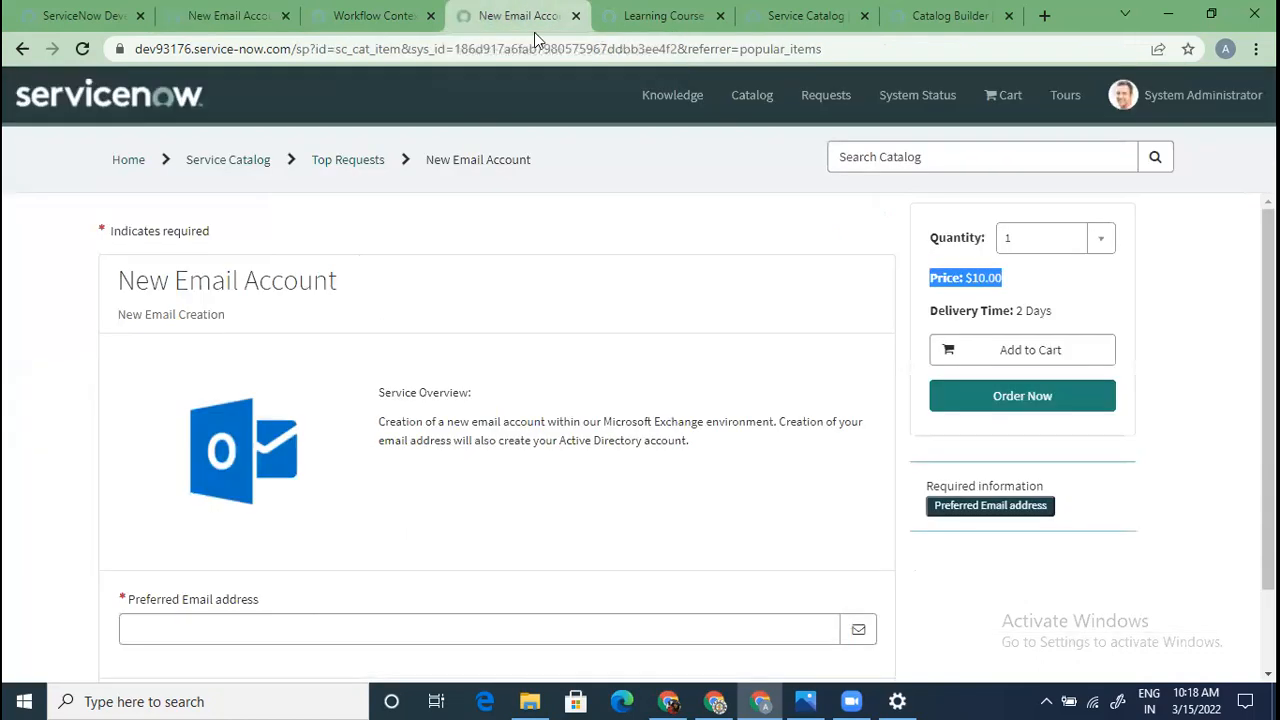
key(ctrl+l)
key(Return)
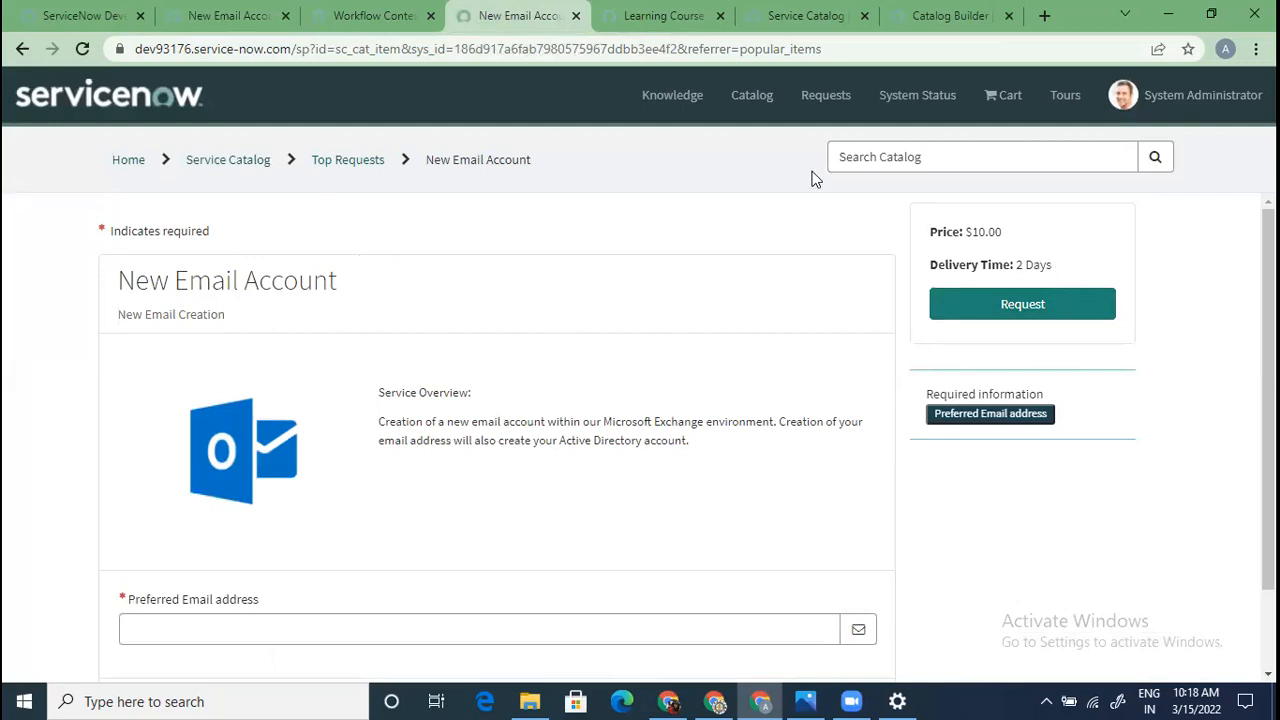
Try Submit as the New Email Account request method
click(229, 18)
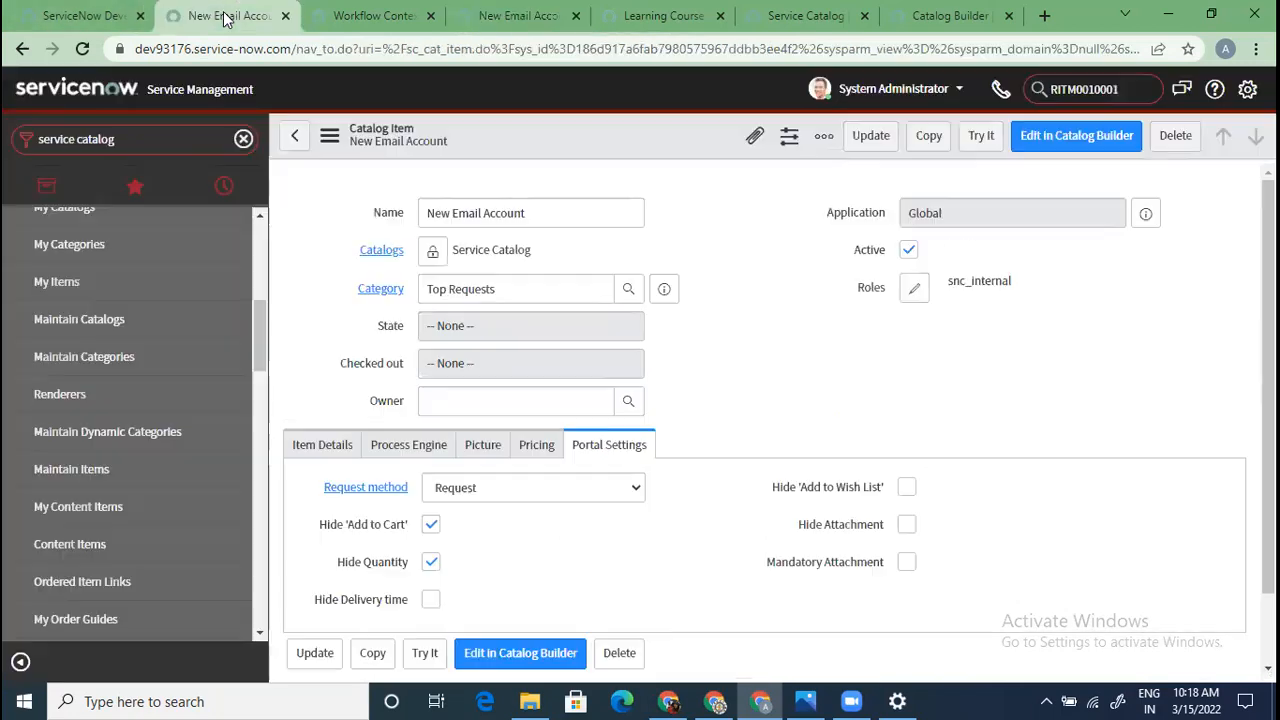
scroll(606, 445, down, 3)
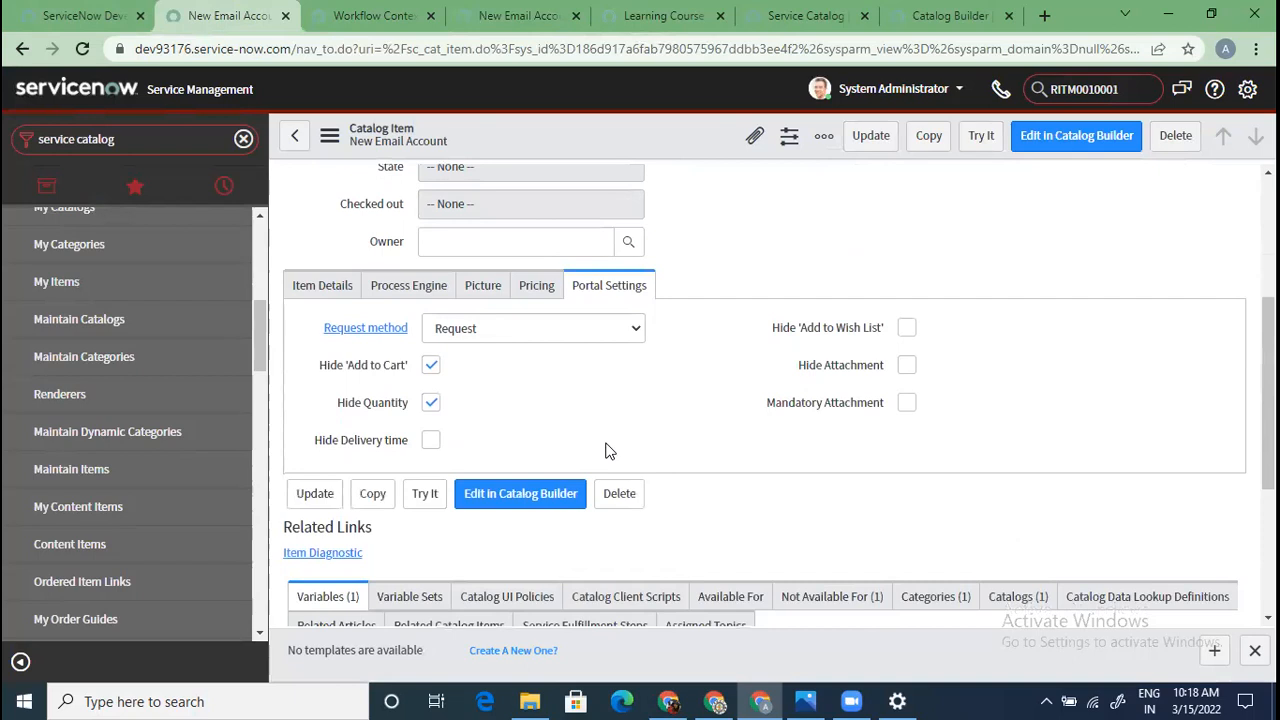
click(514, 333)
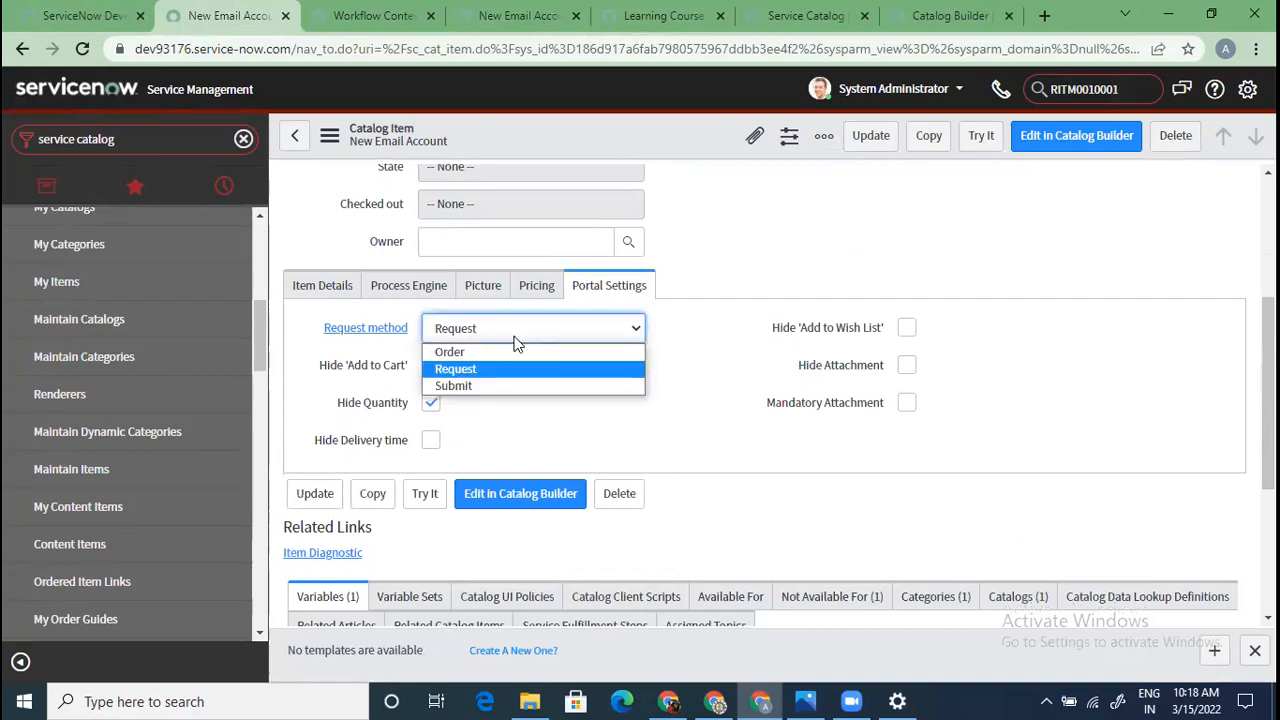
click(493, 385)
click(430, 440)
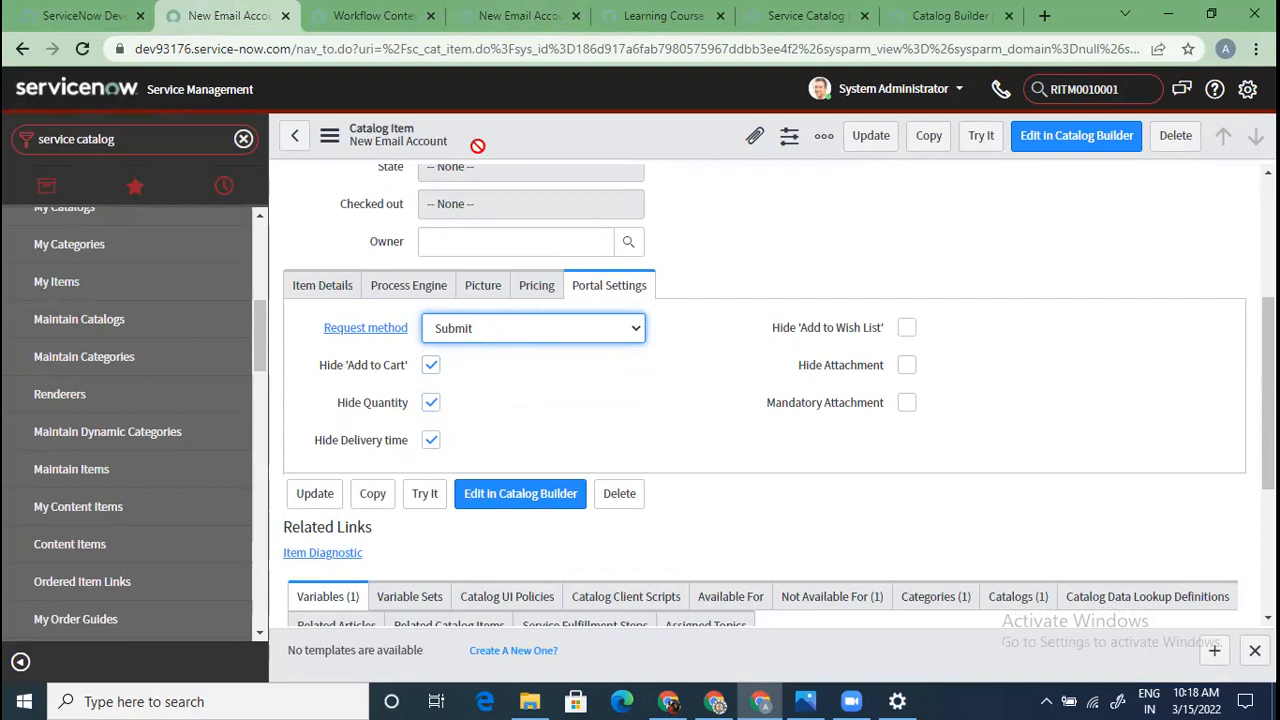
Set the request method to Order, save the item, and reload its portal page
click(580, 335)
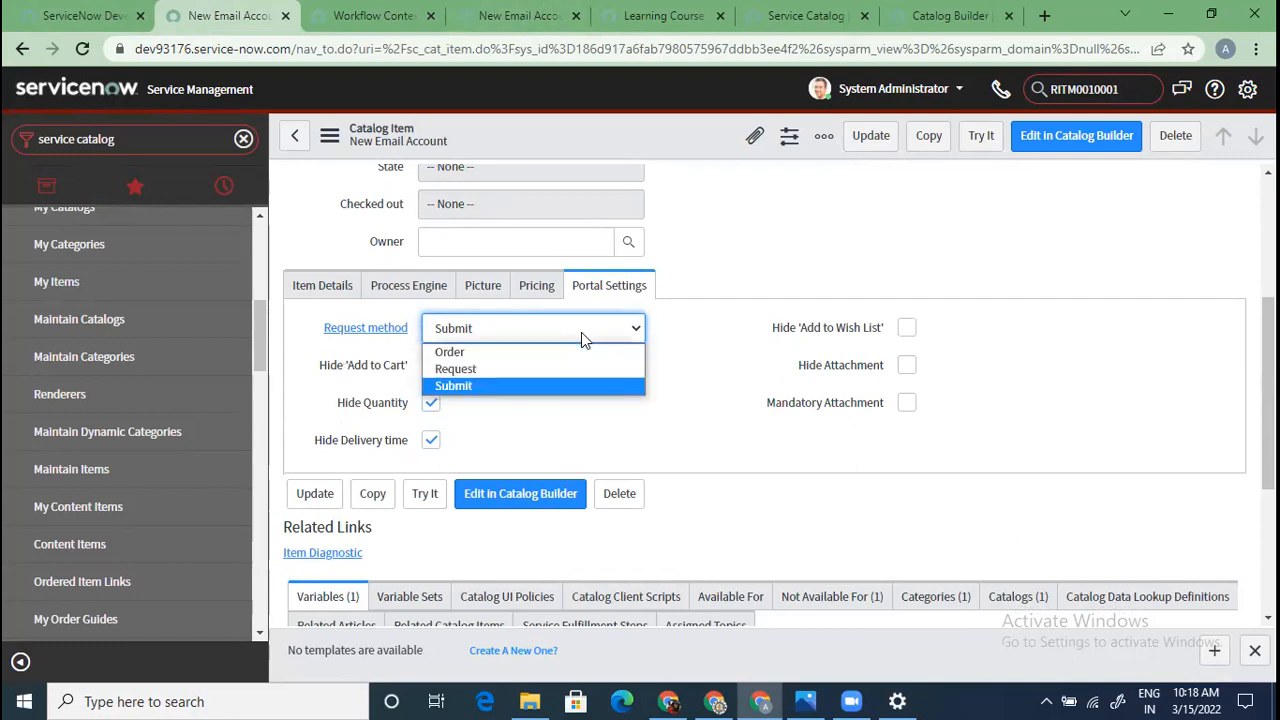
click(527, 356)
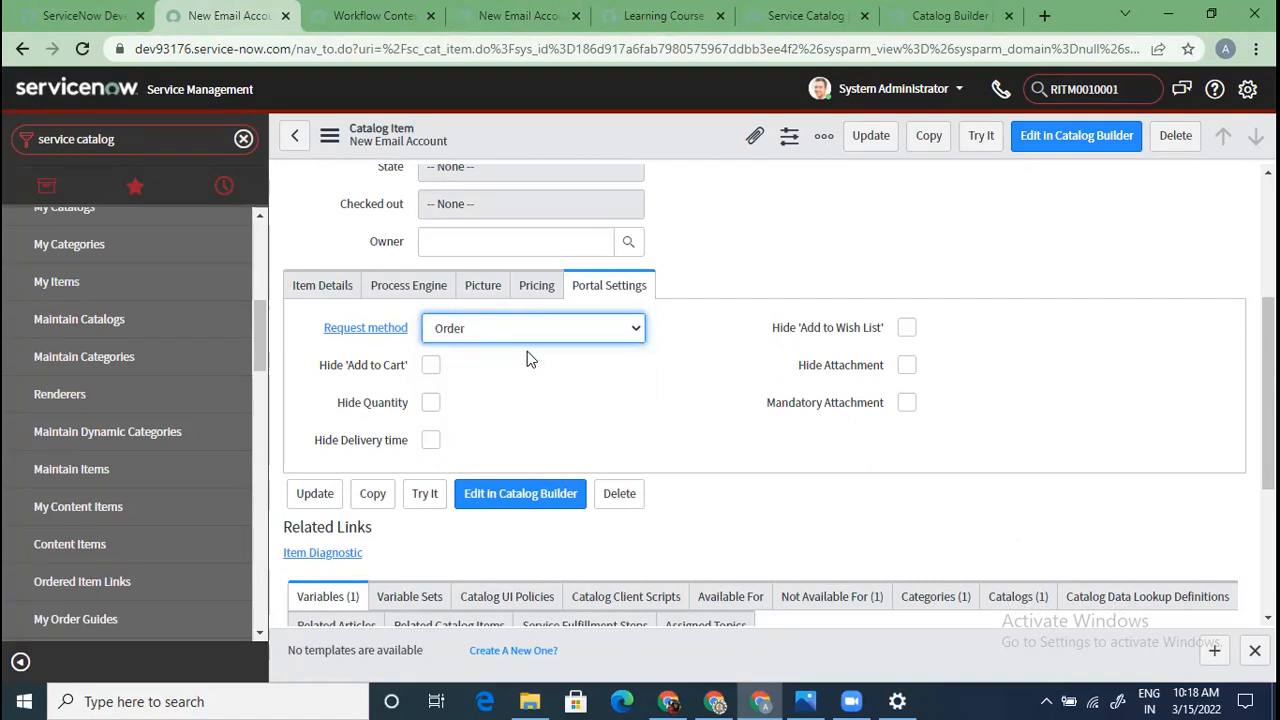
scroll(446, 393, up, 1)
right_click(536, 146)
click(563, 162)
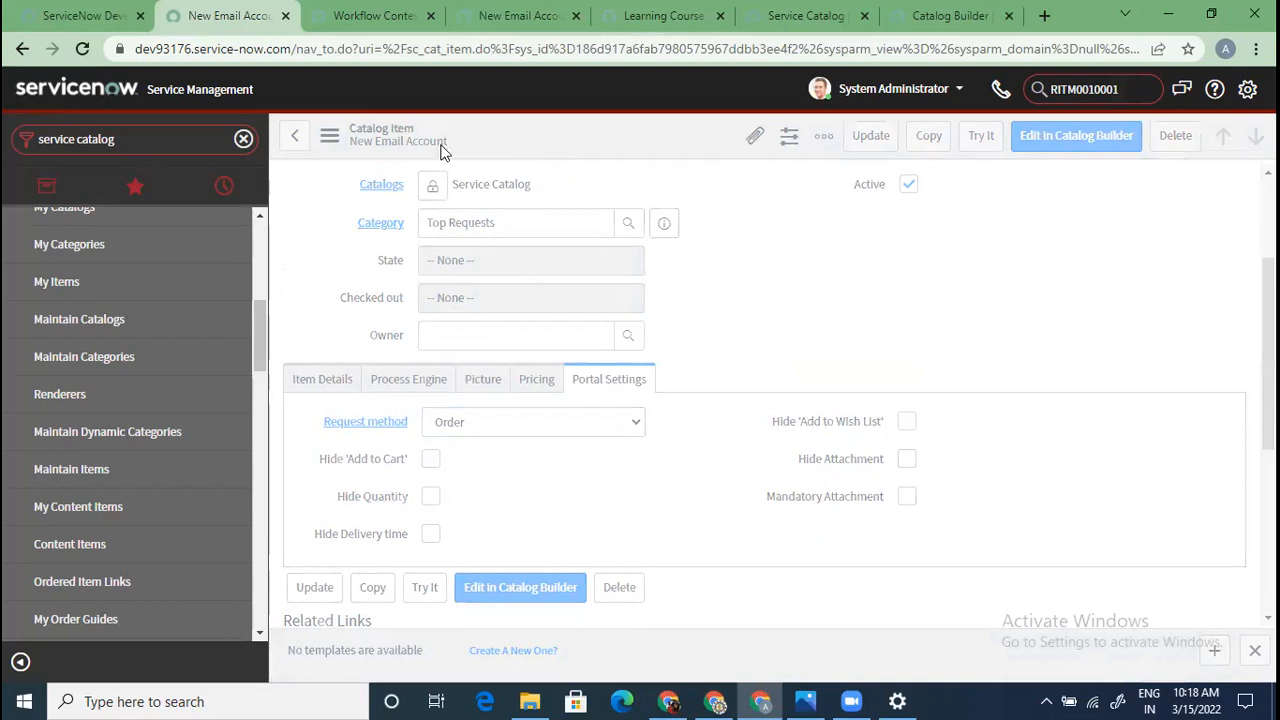
click(516, 15)
click(536, 39)
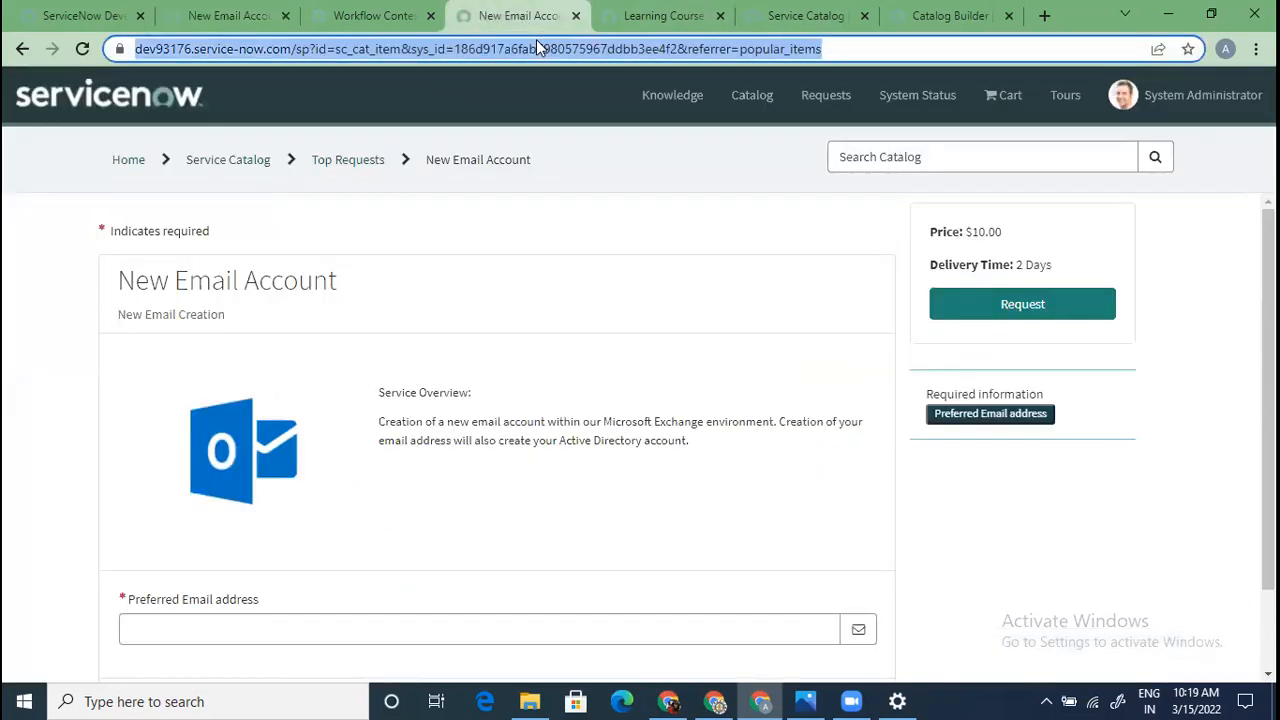
key(Return)
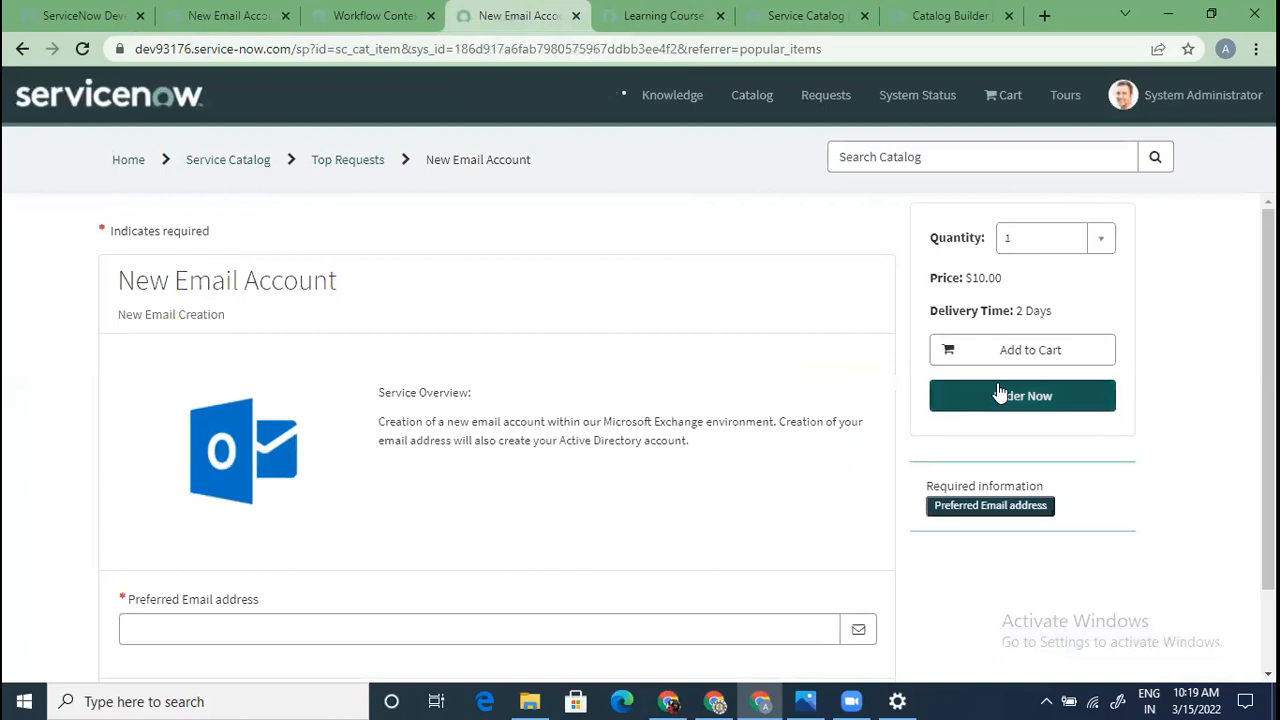
Scroll the catalog item form and review its Item Details and Process Engine tabs
click(163, 10)
scroll(489, 446, down, 3)
scroll(590, 526, down, 1)
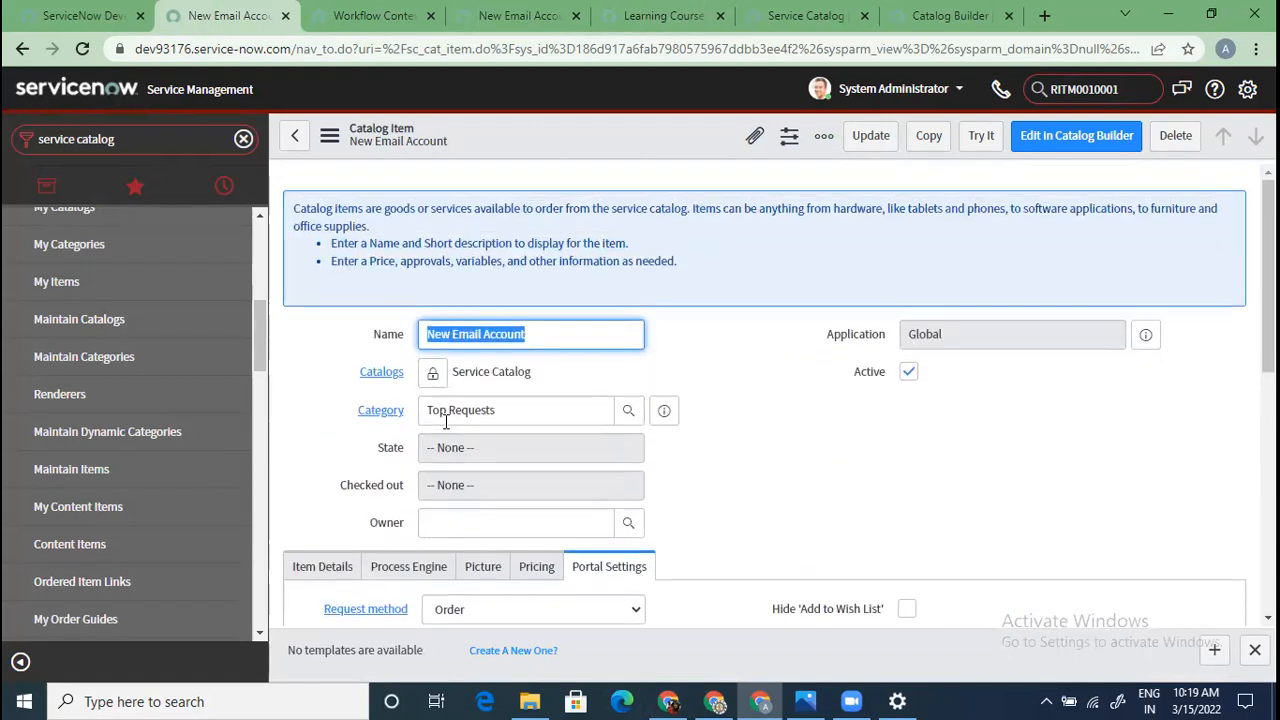
scroll(445, 420, down, 1)
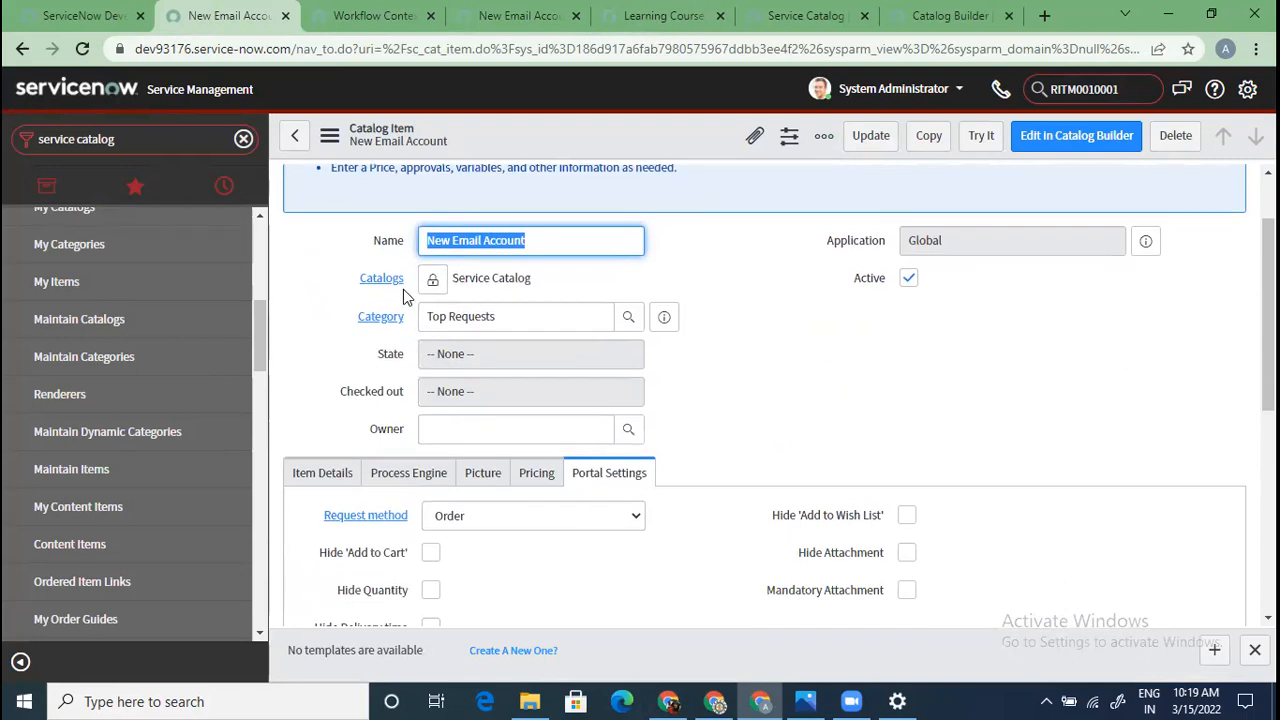
scroll(370, 330, down, 1)
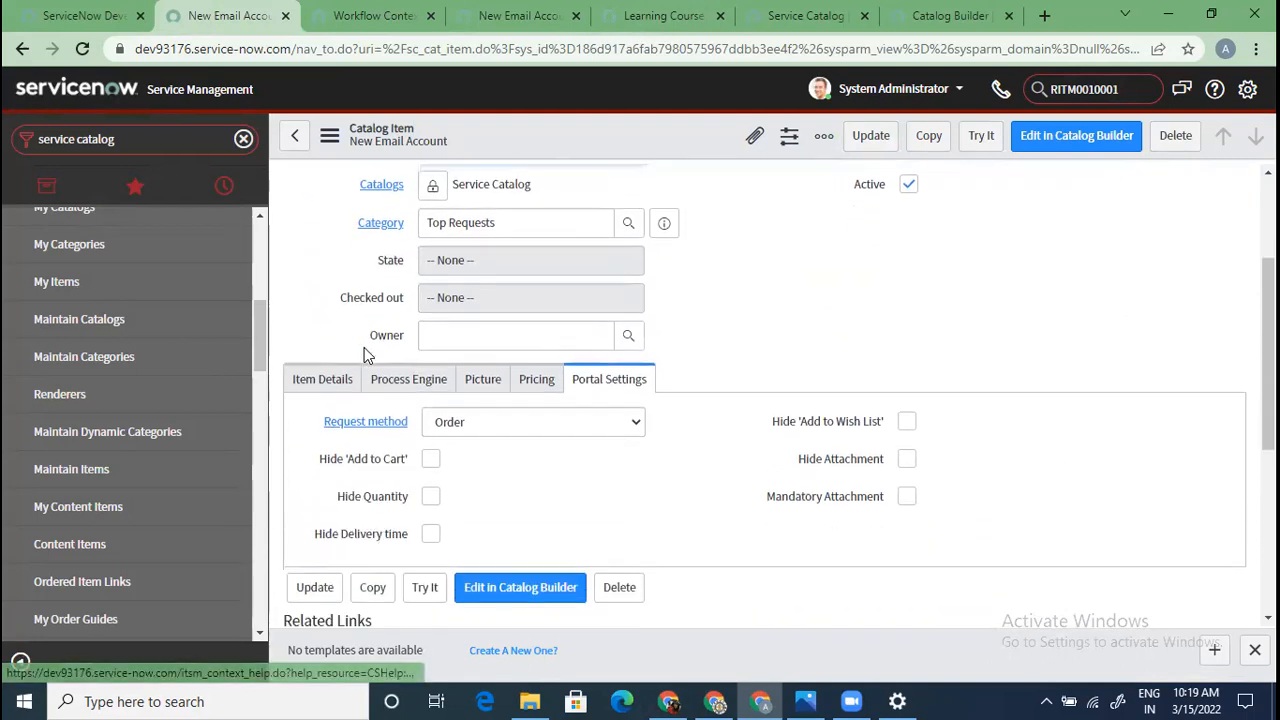
click(322, 385)
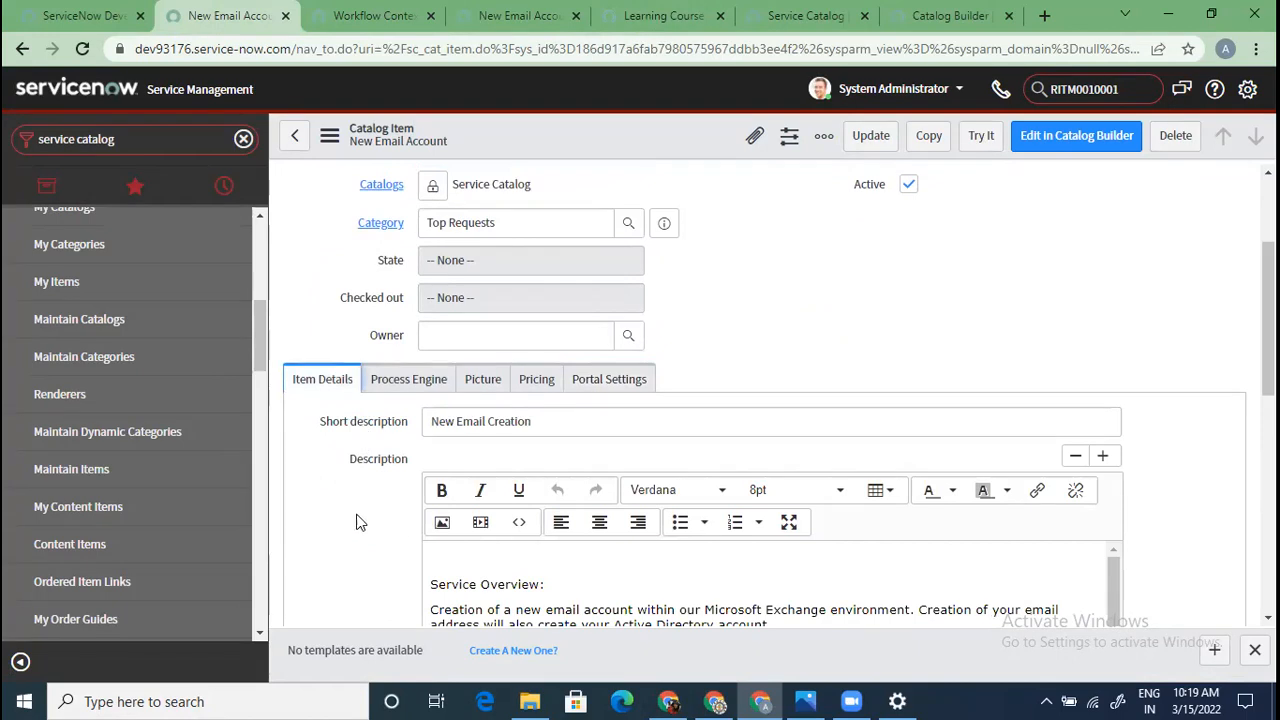
click(403, 390)
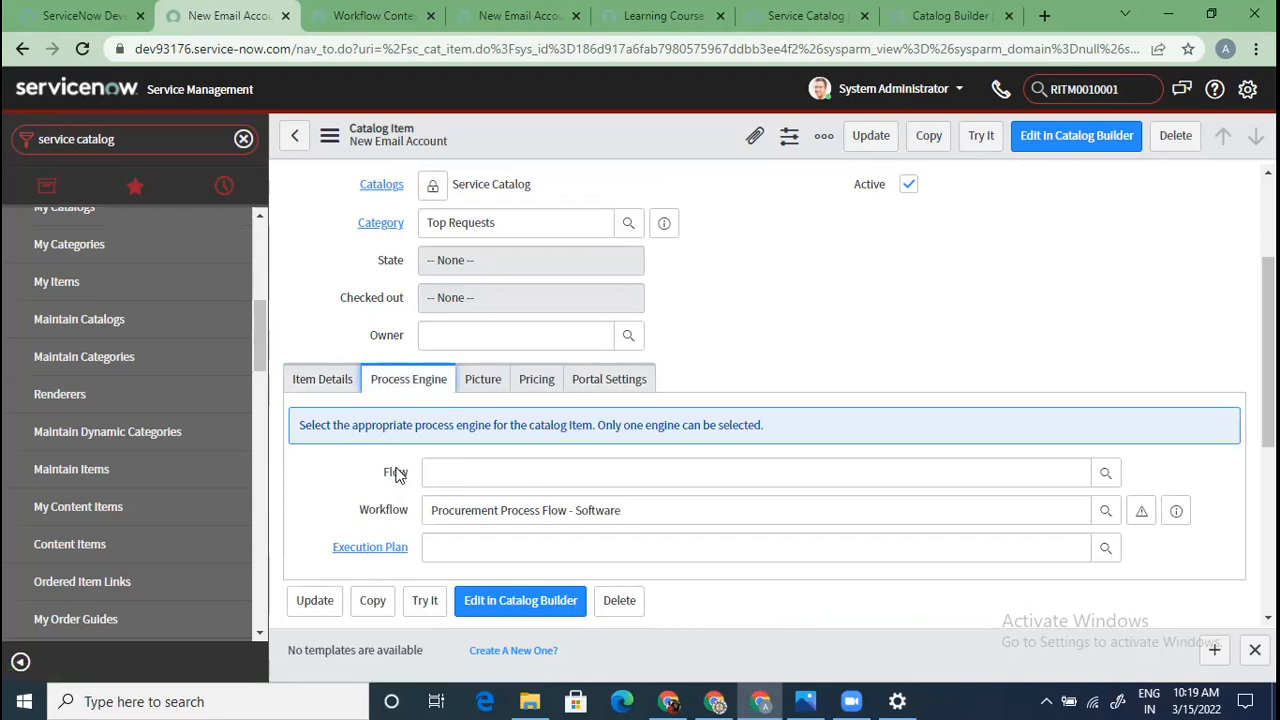
Review the Picture, Pricing and Portal Settings tabs, then preview the item's ordering page
click(480, 386)
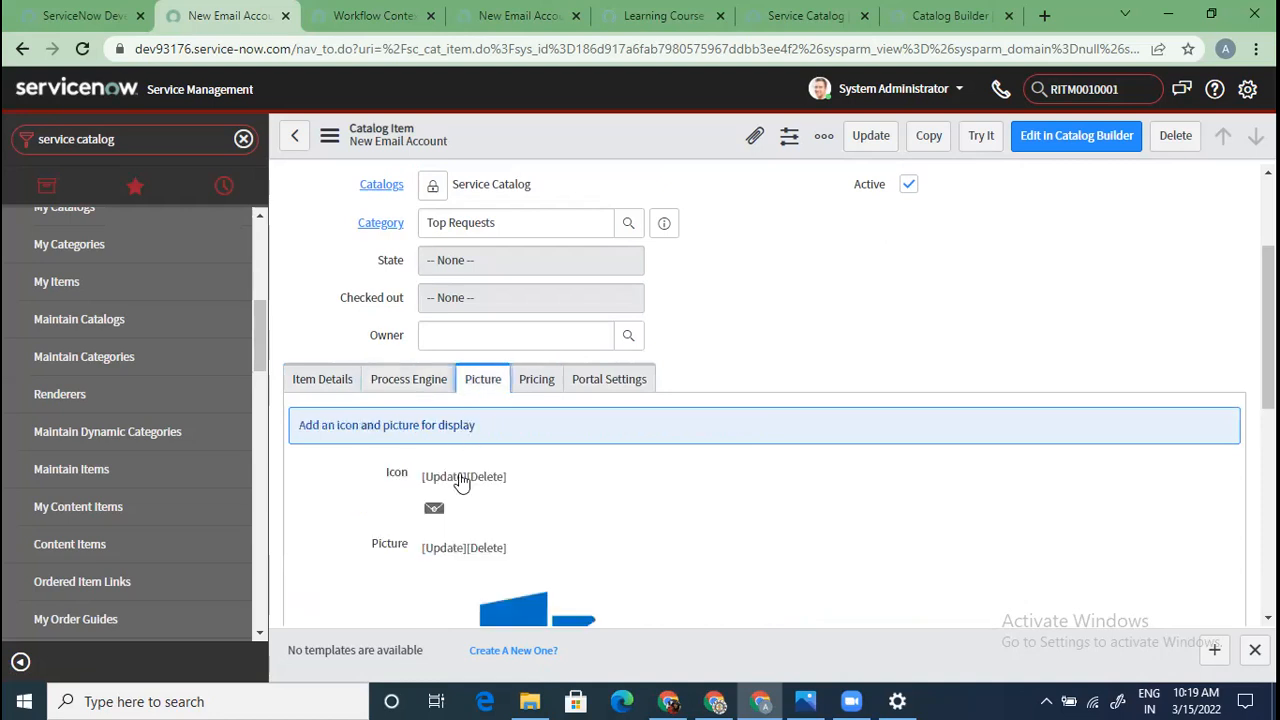
scroll(457, 528, down, 2)
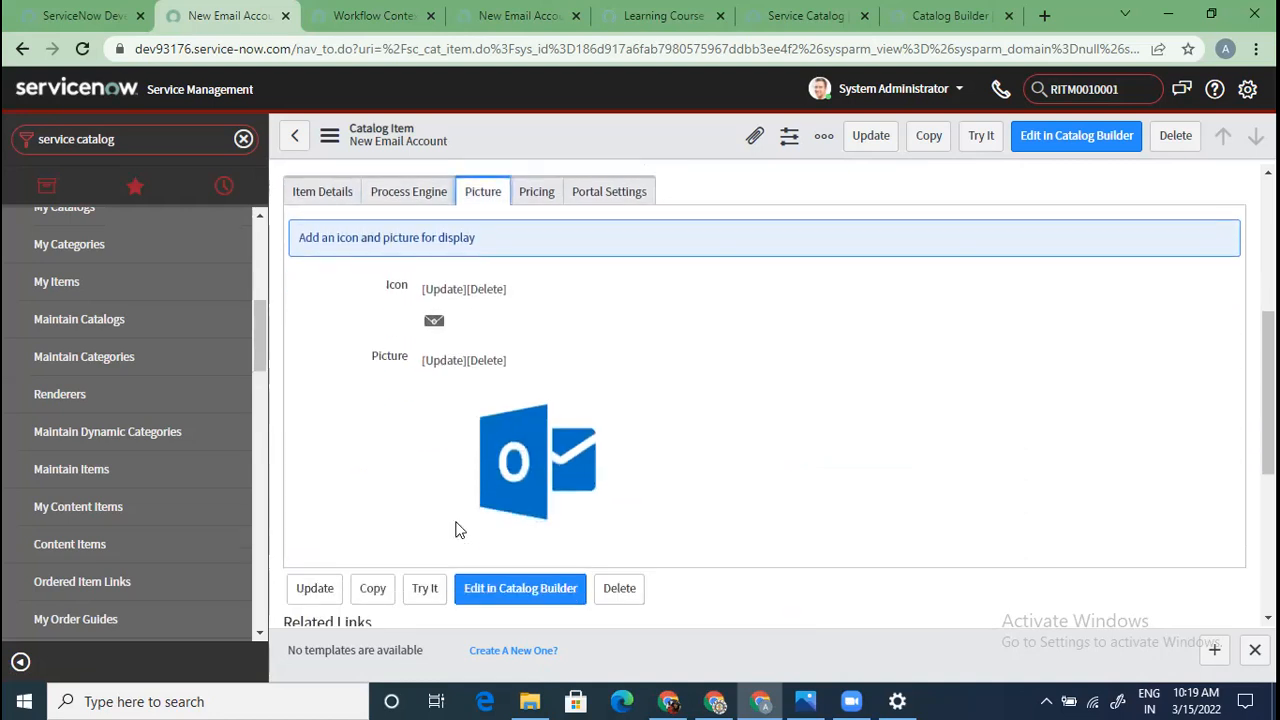
scroll(458, 525, down, 2)
scroll(463, 510, up, 3)
click(530, 298)
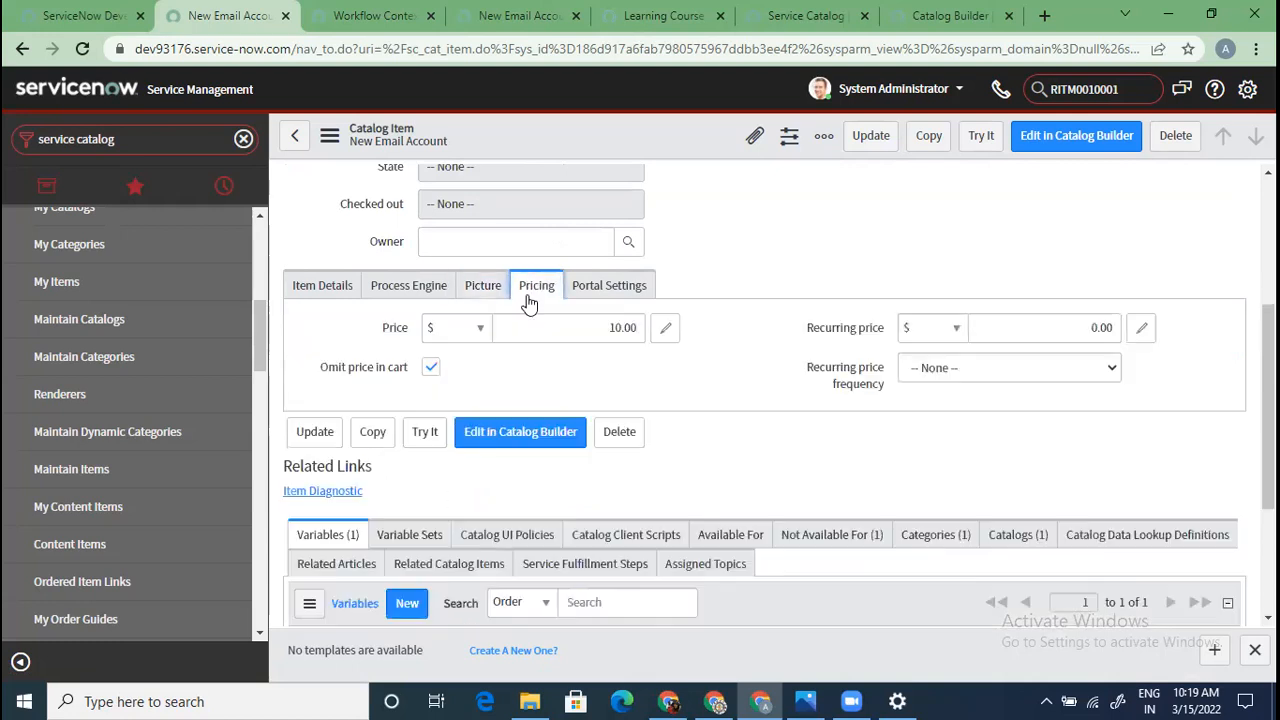
click(608, 287)
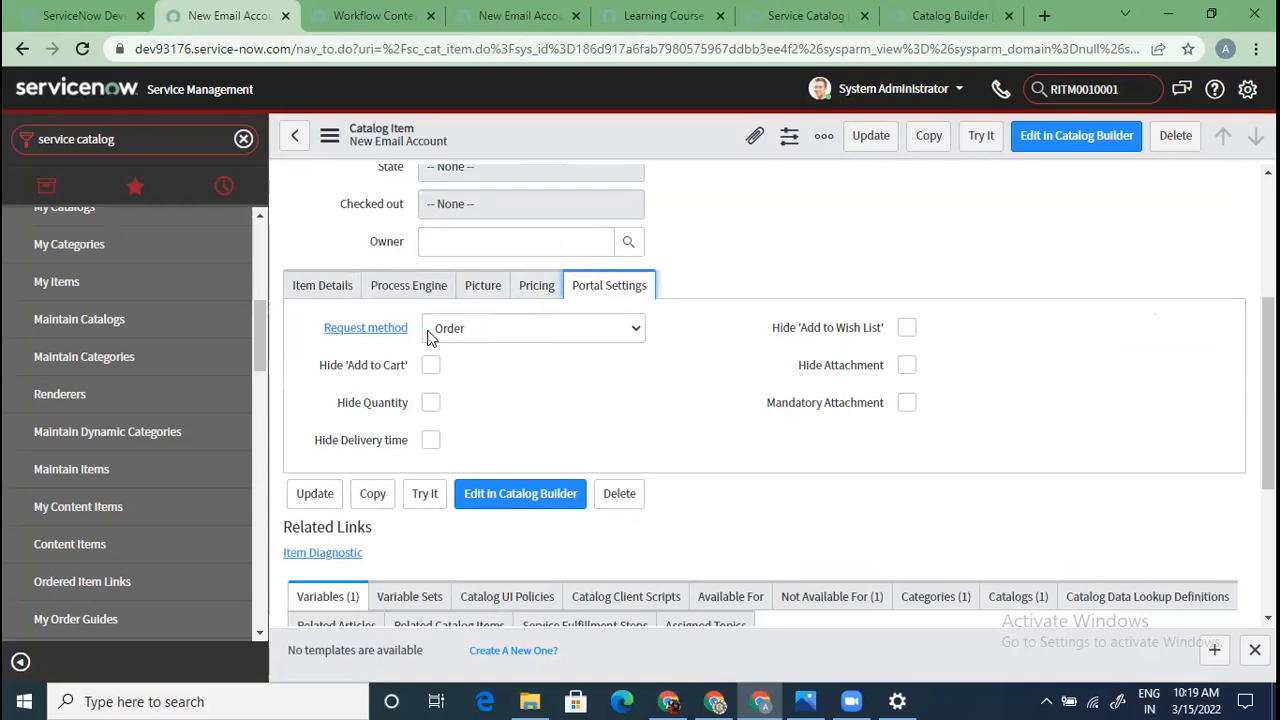
click(320, 292)
scroll(701, 535, down, 1)
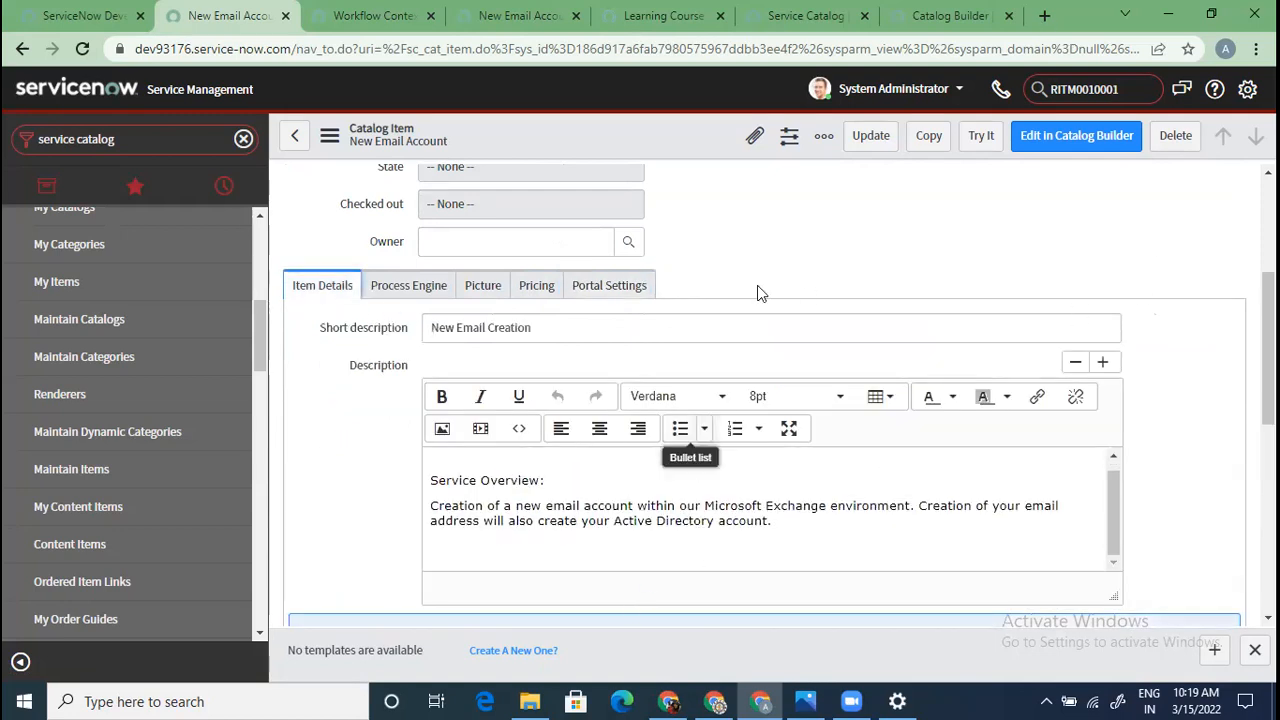
scroll(760, 300, down, 6)
scroll(818, 437, up, 10)
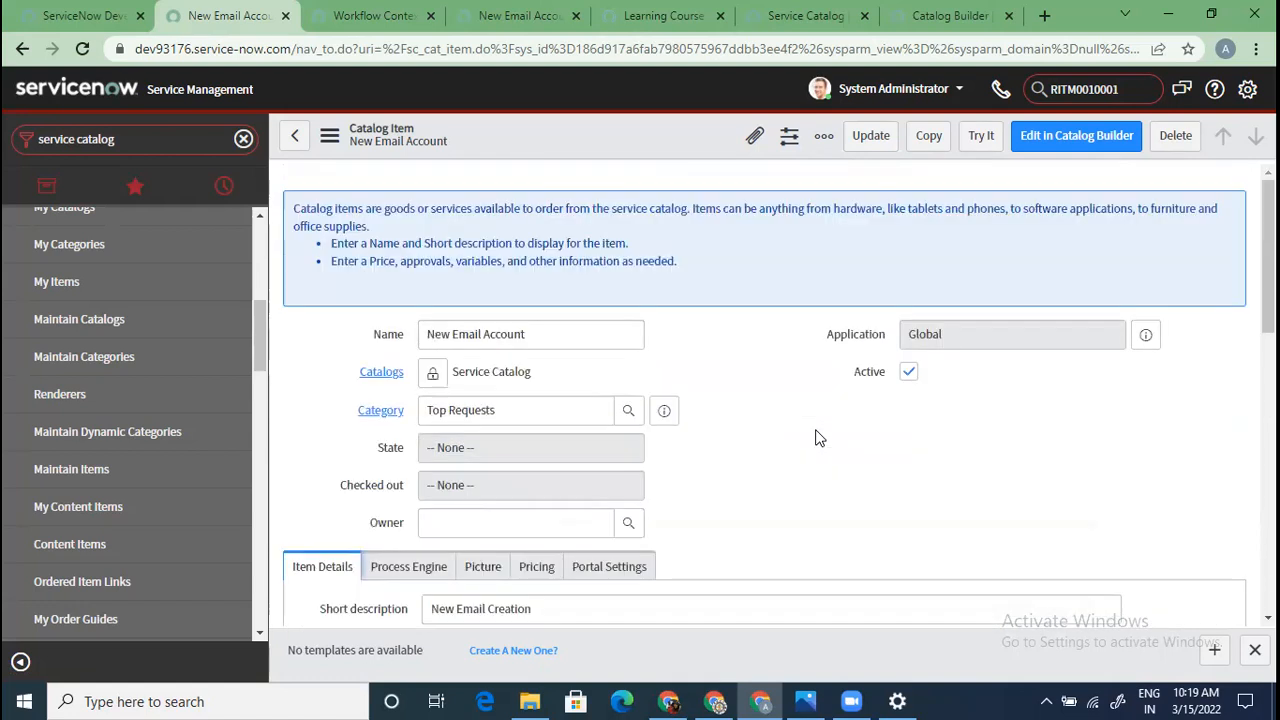
click(980, 136)
click(545, 17)
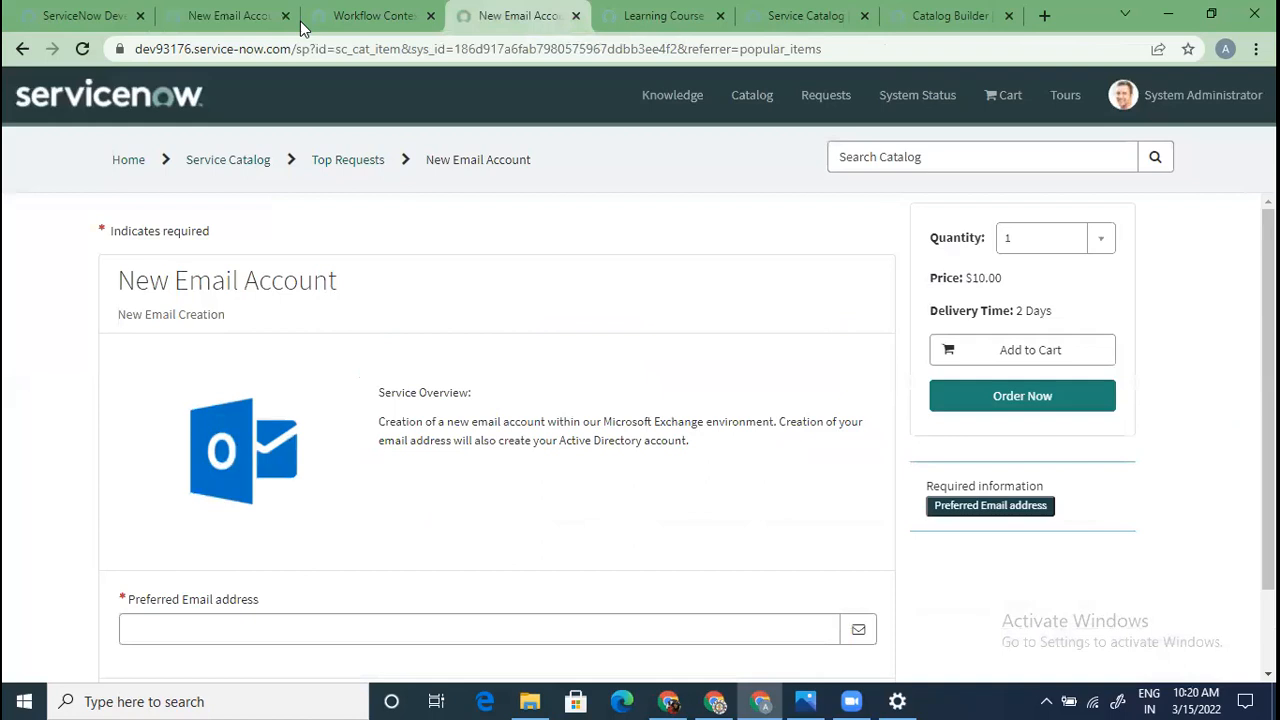
click(210, 17)
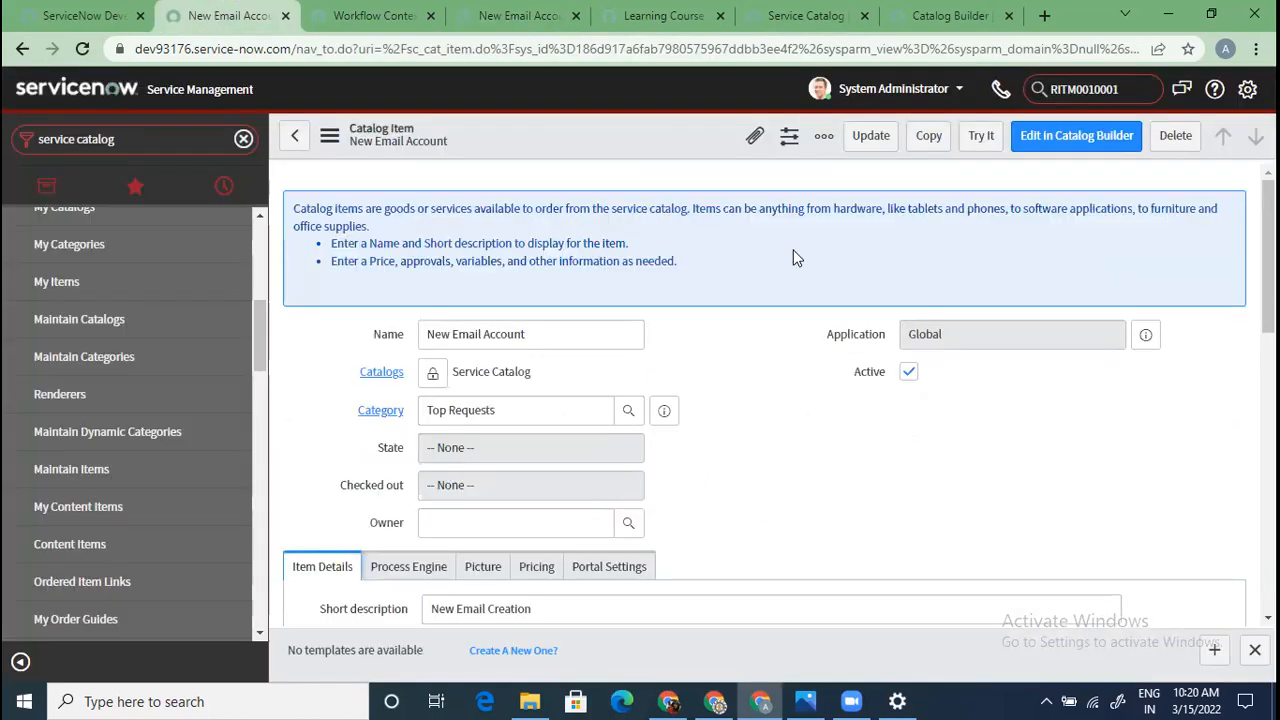
click(981, 137)
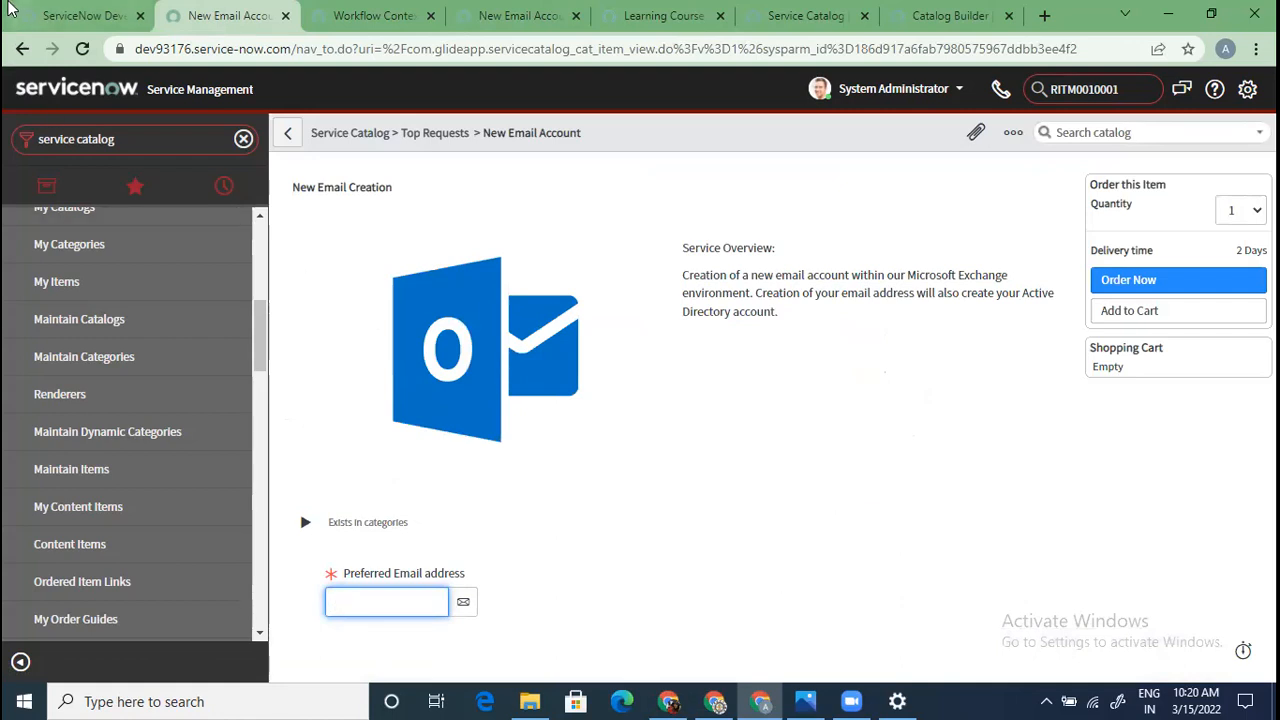
click(22, 55)
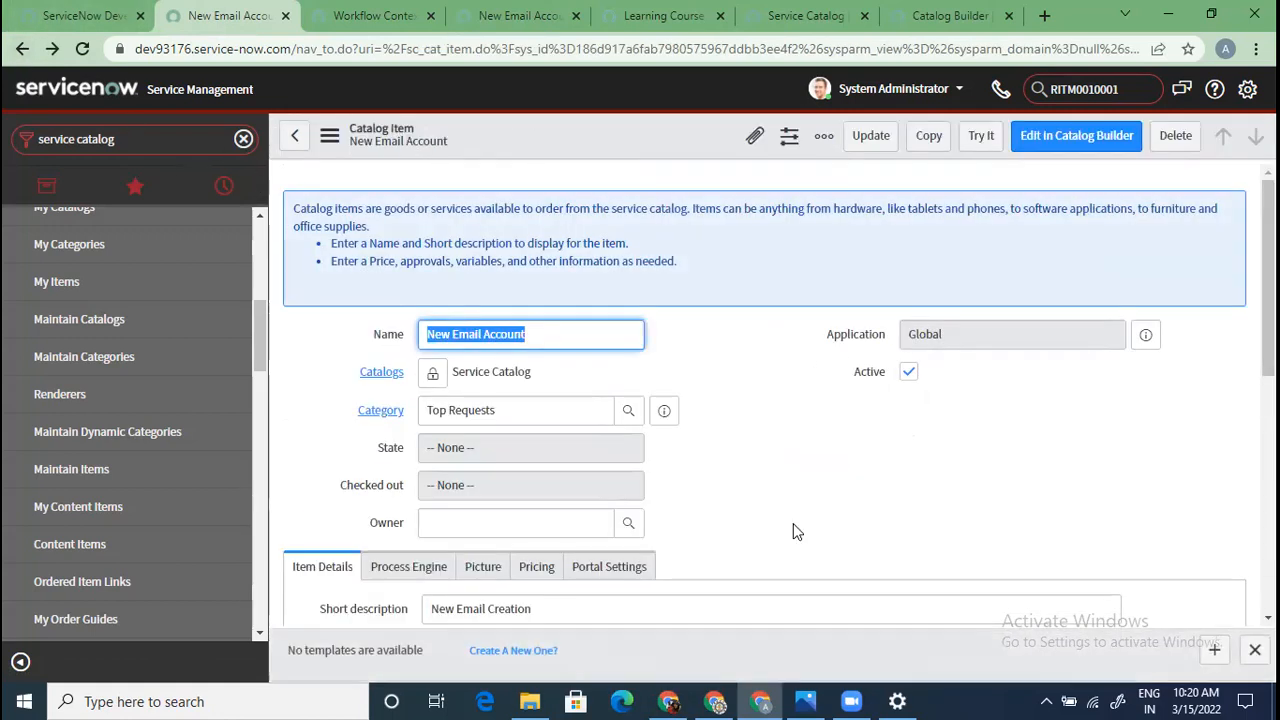
Scroll the catalog item record down to its Variables list
scroll(778, 548, down, 4)
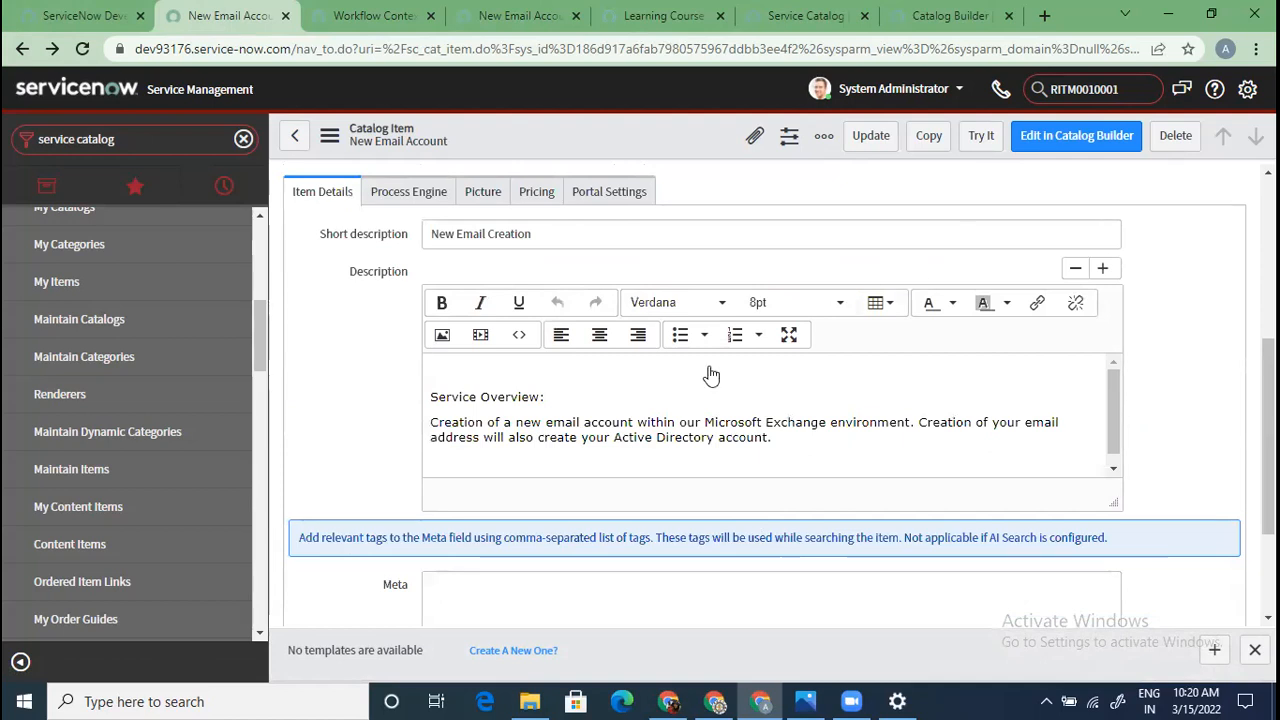
scroll(405, 521, down, 3)
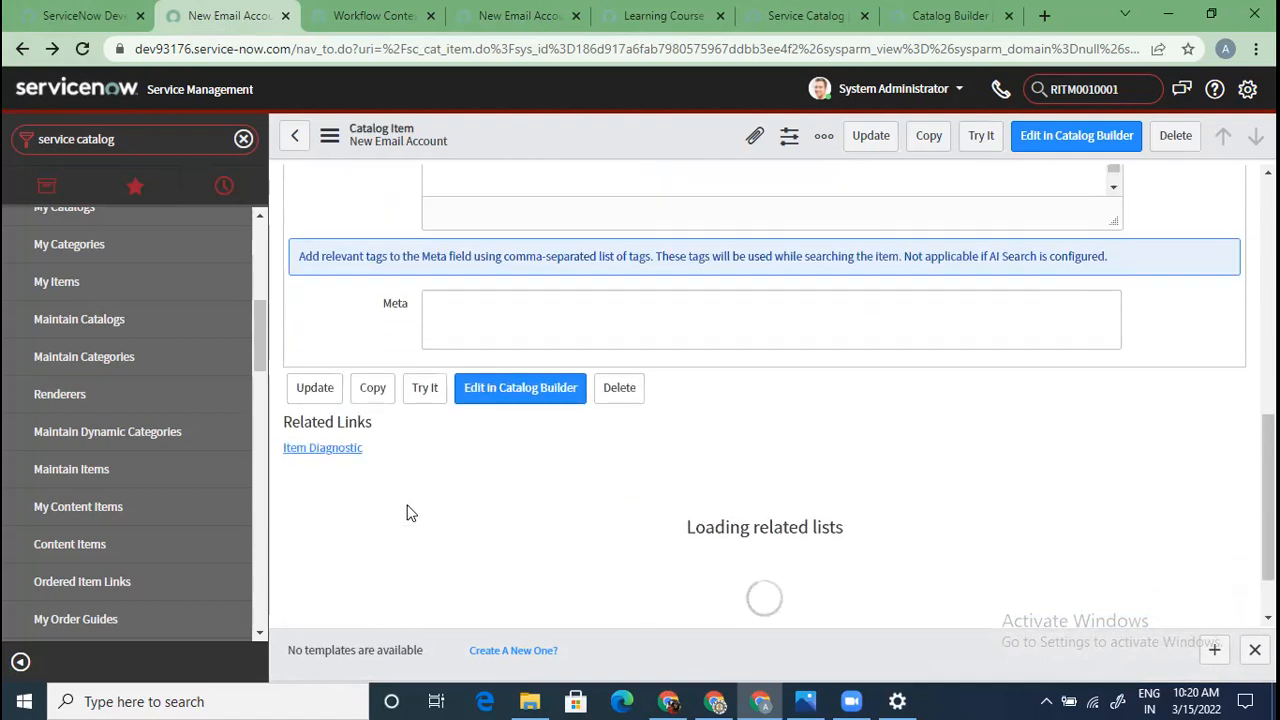
scroll(408, 512, down, 2)
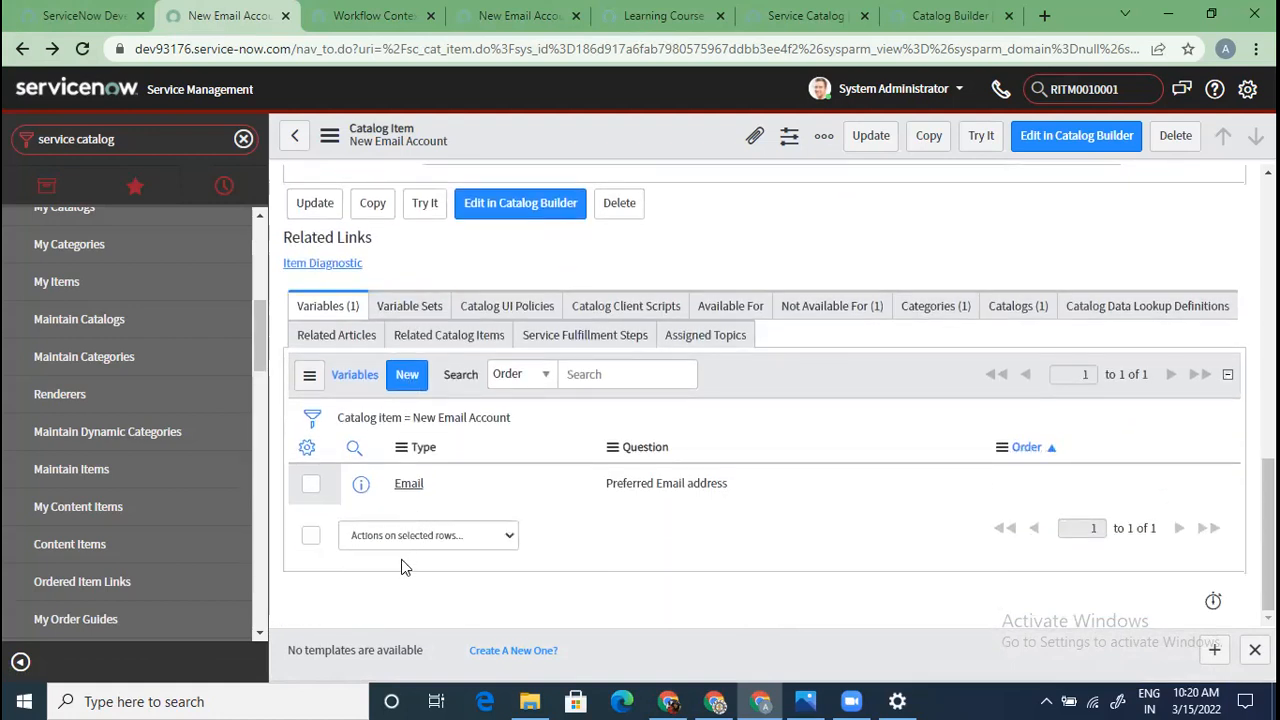
scroll(450, 434, up, 2)
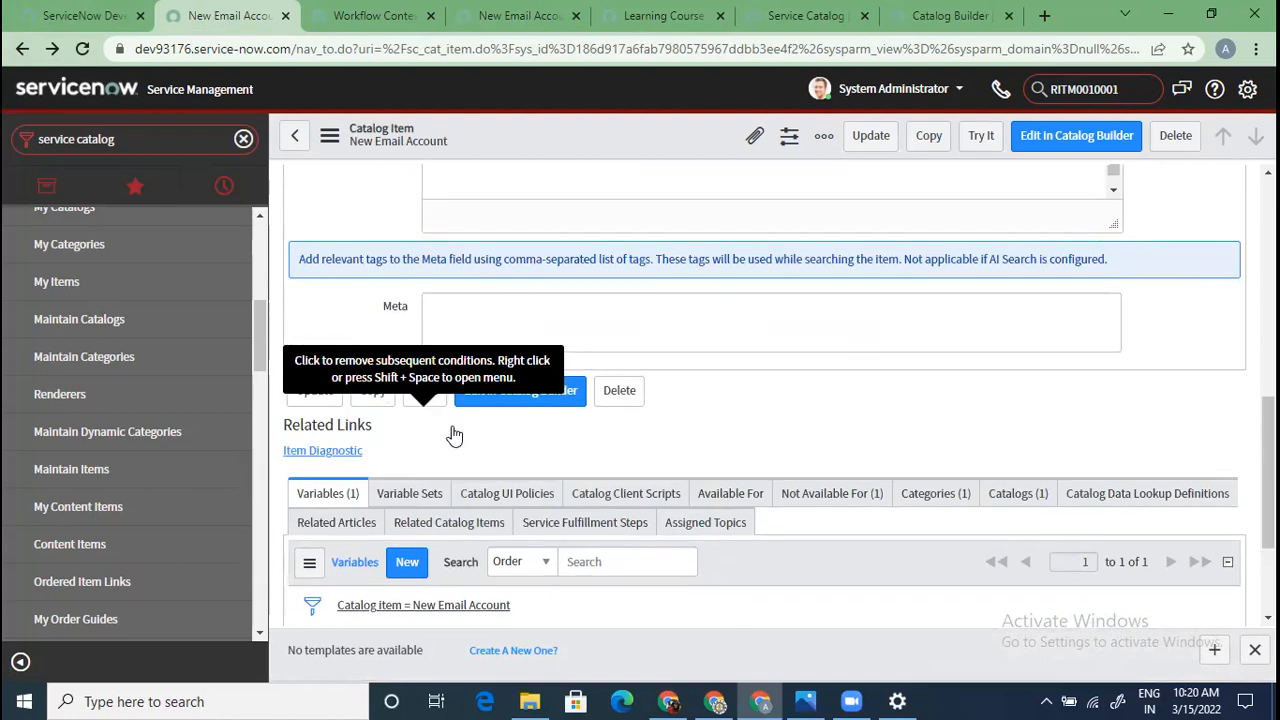
scroll(452, 434, down, 2)
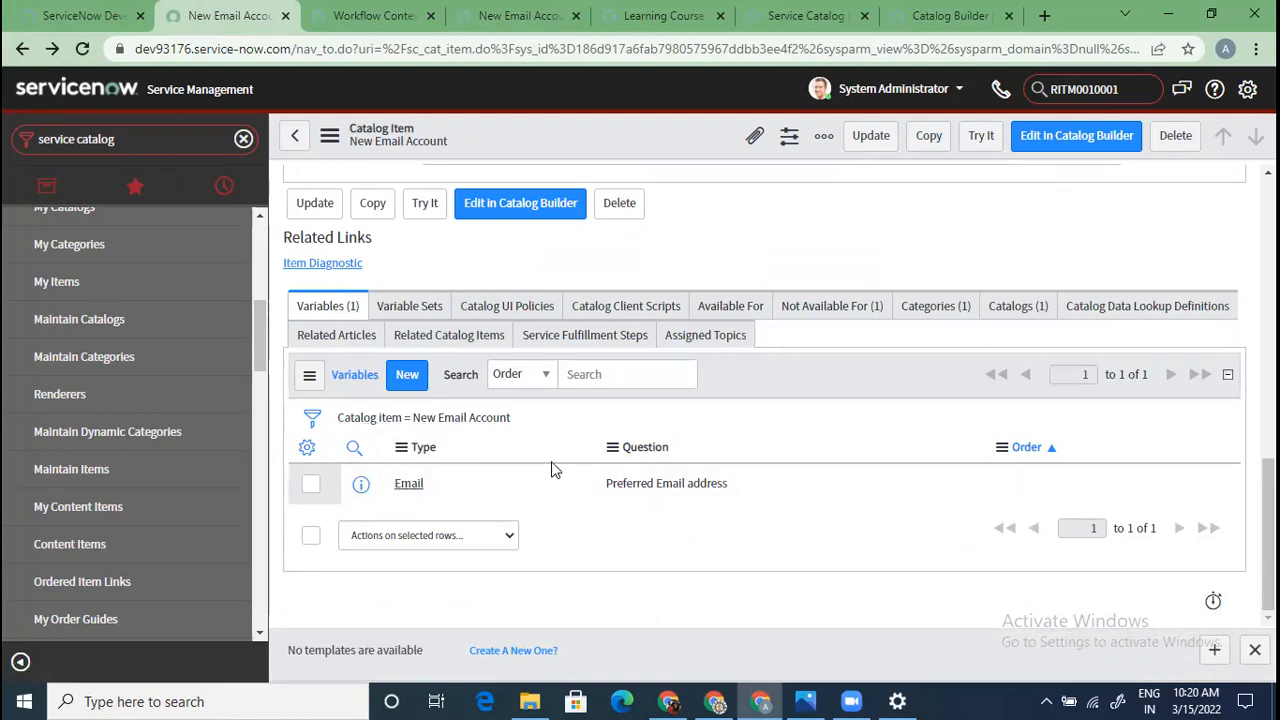
Check the Preferred Email address field on the portal page, then return to the record
click(516, 15)
drag(126, 598, 272, 597)
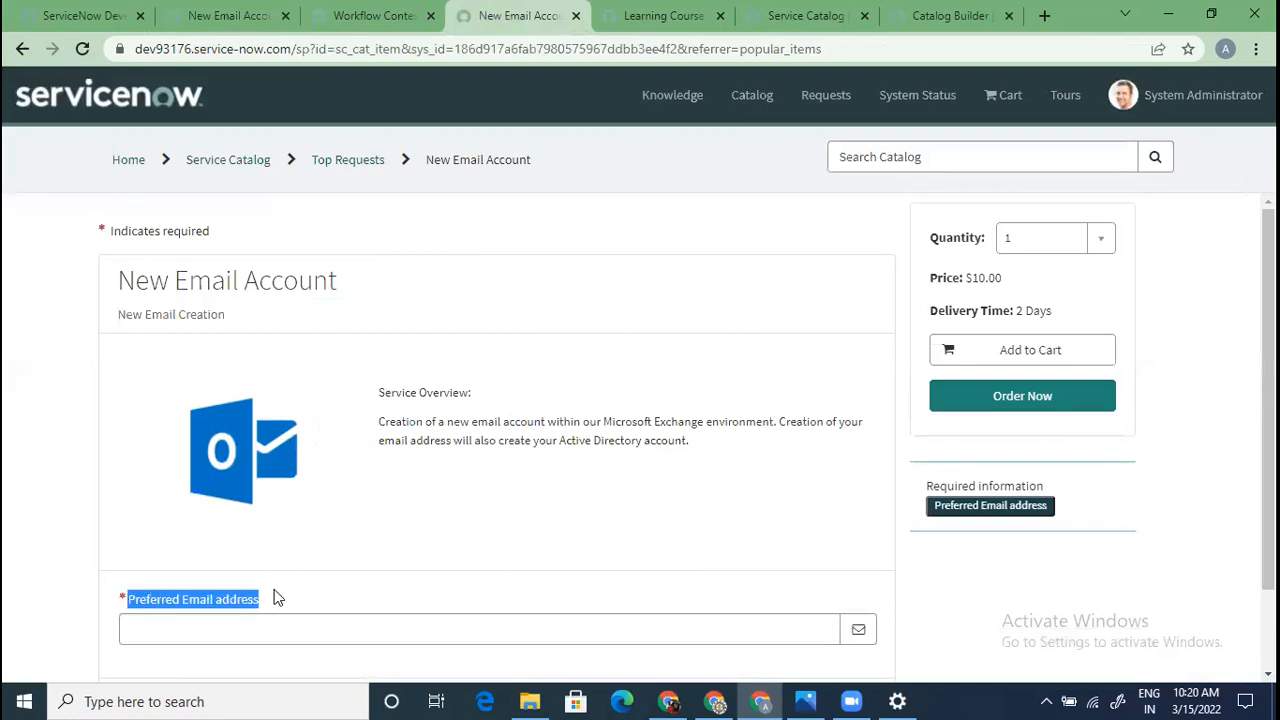
scroll(278, 597, down, 1)
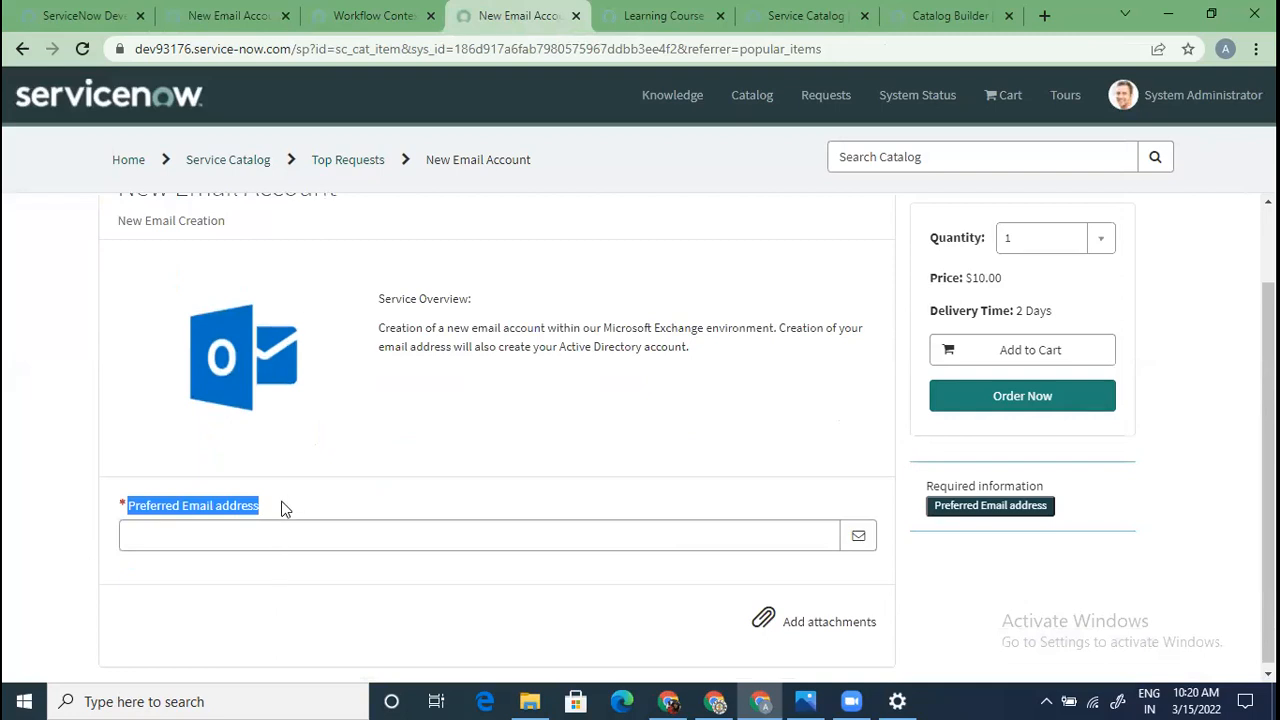
click(291, 610)
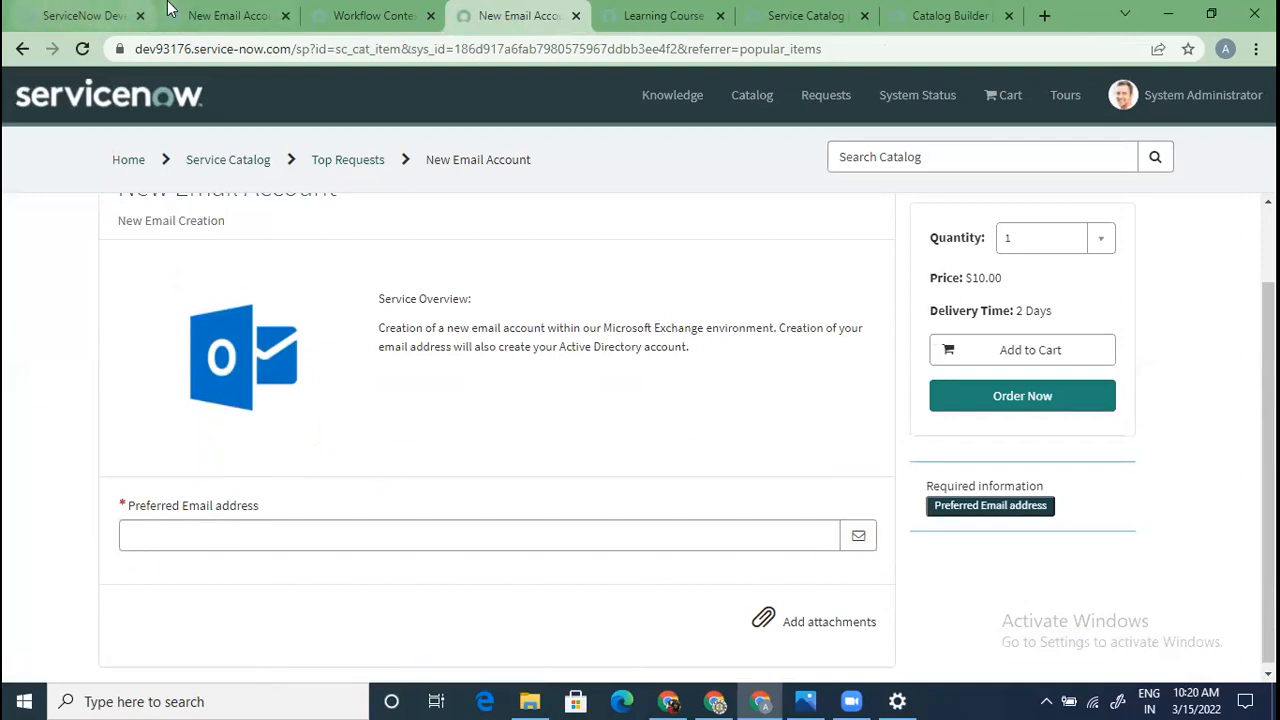
click(199, 13)
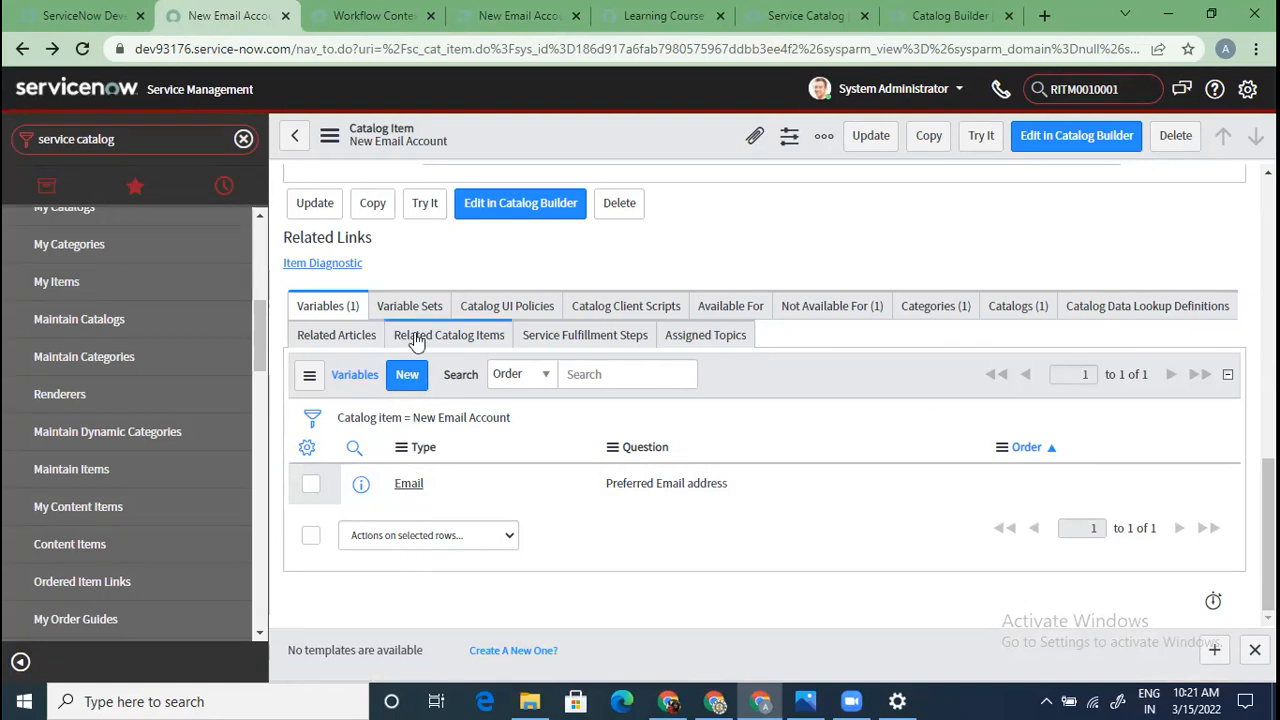
Start a new New Email Account variable and browse the Type list, keeping Single Line Text
click(405, 377)
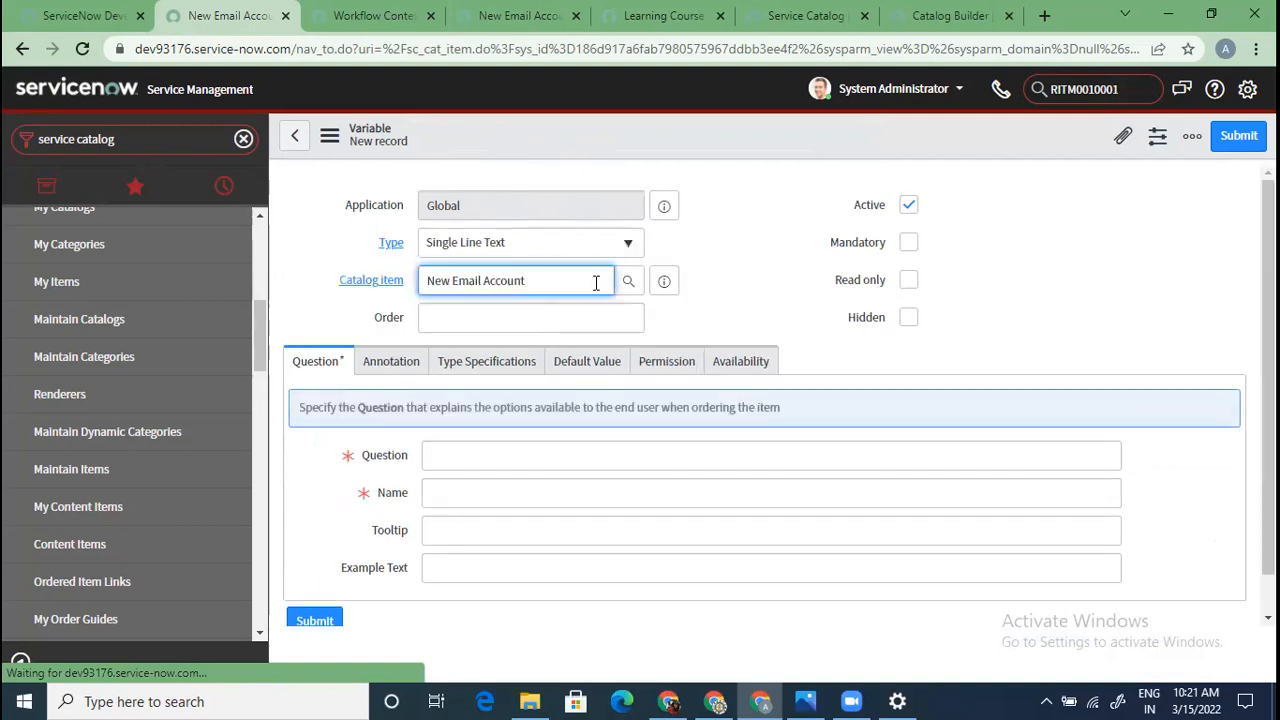
click(624, 254)
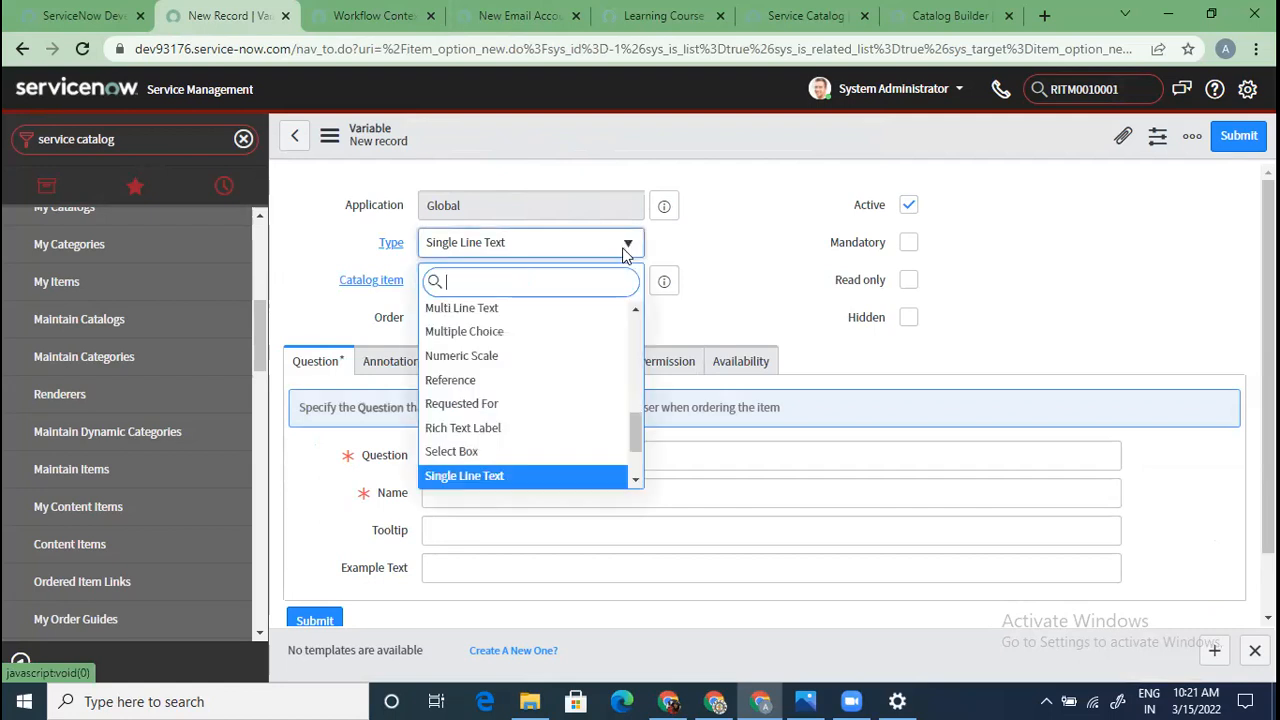
drag(634, 434, 650, 323)
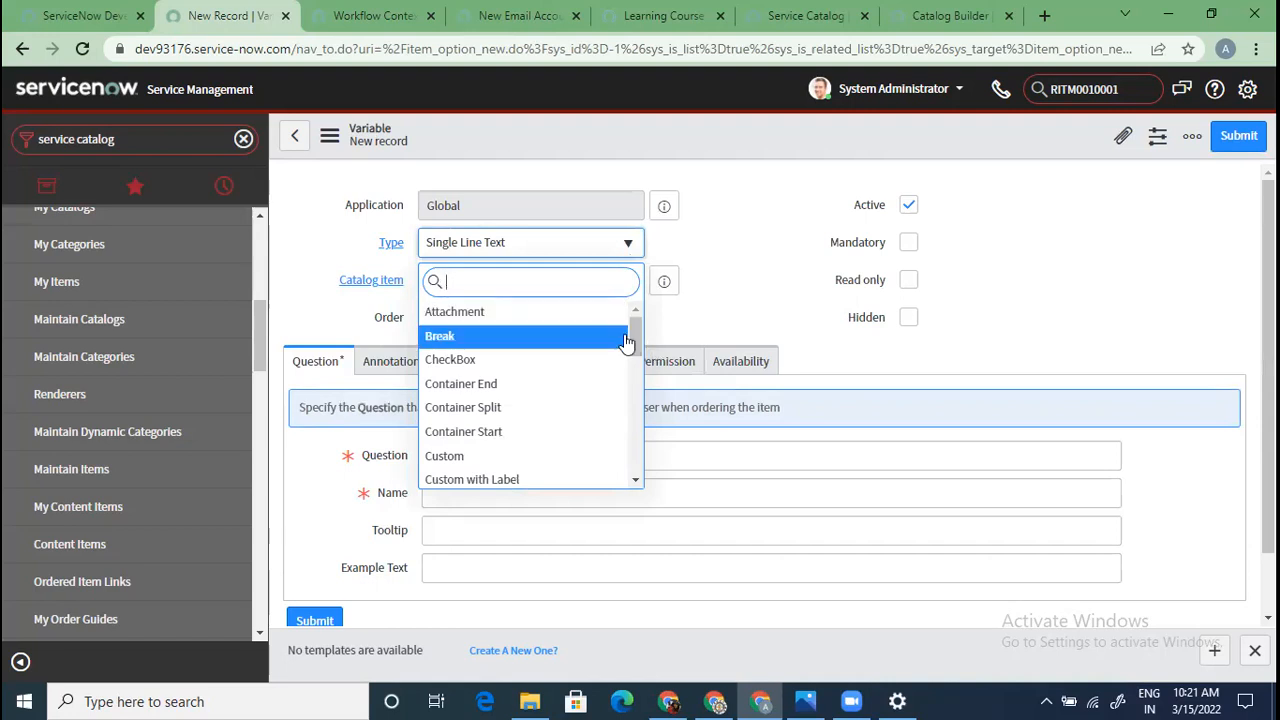
drag(634, 331, 636, 350)
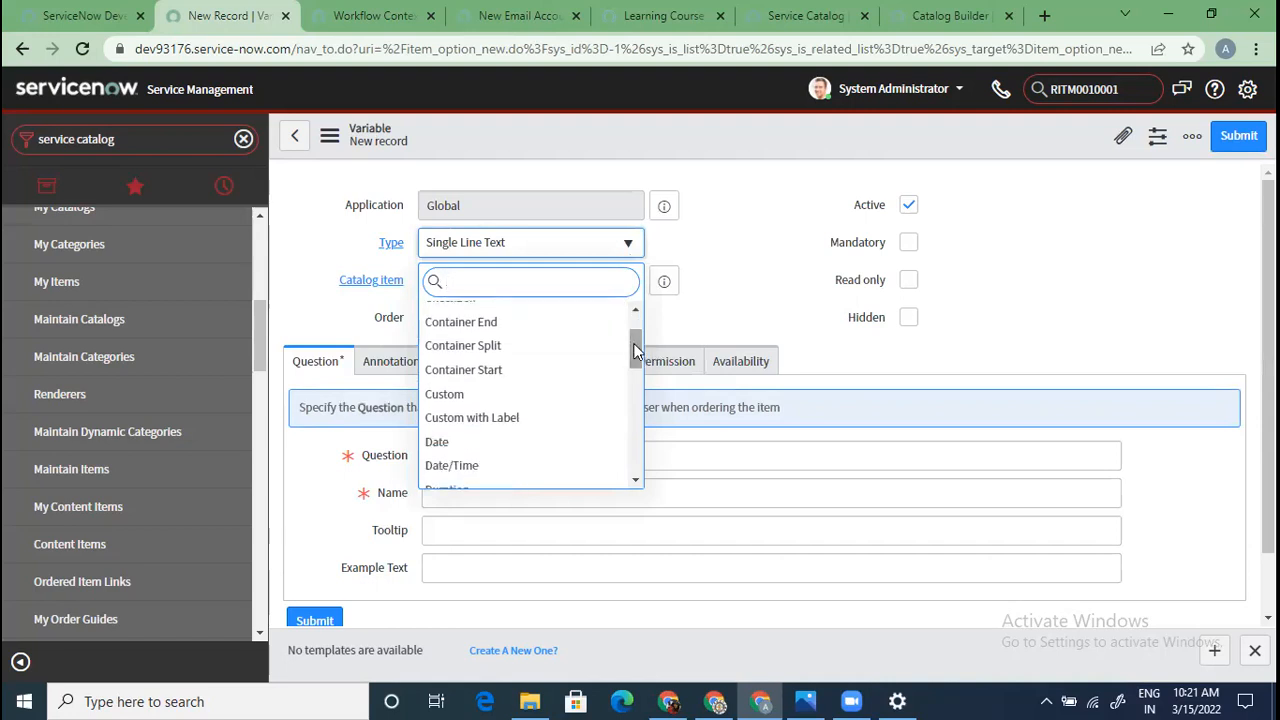
drag(634, 350, 630, 396)
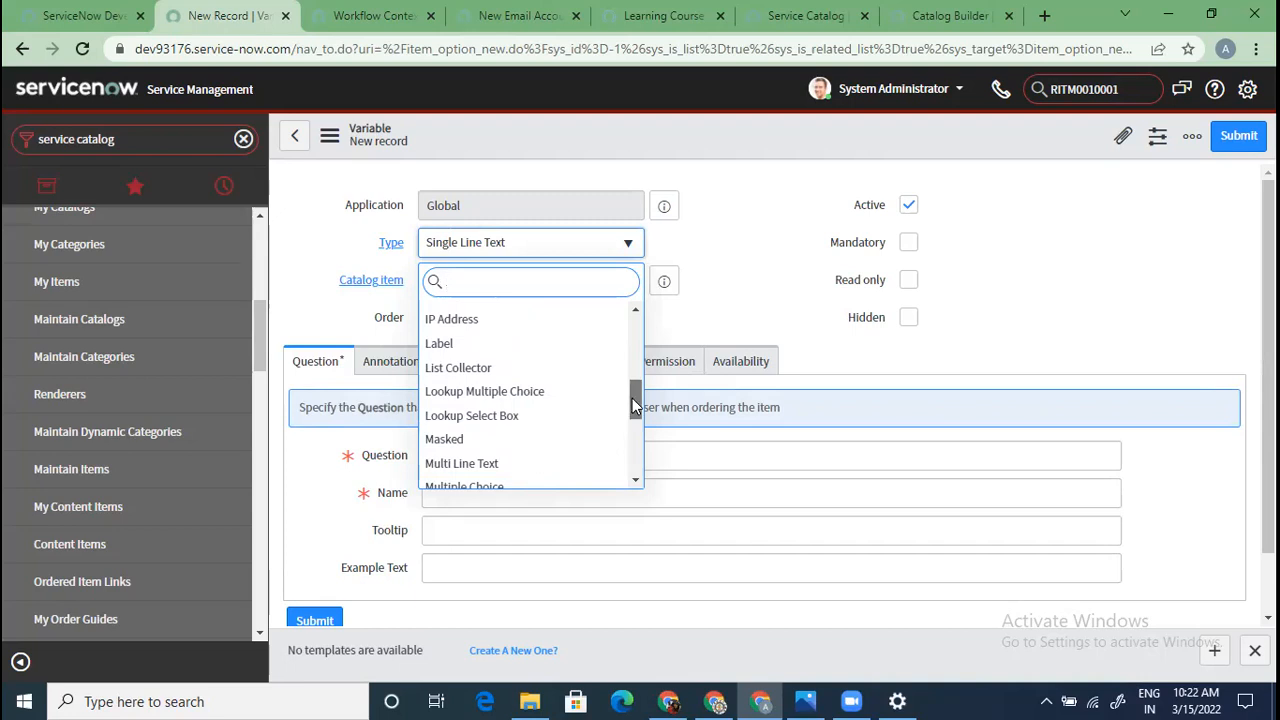
drag(632, 398, 637, 437)
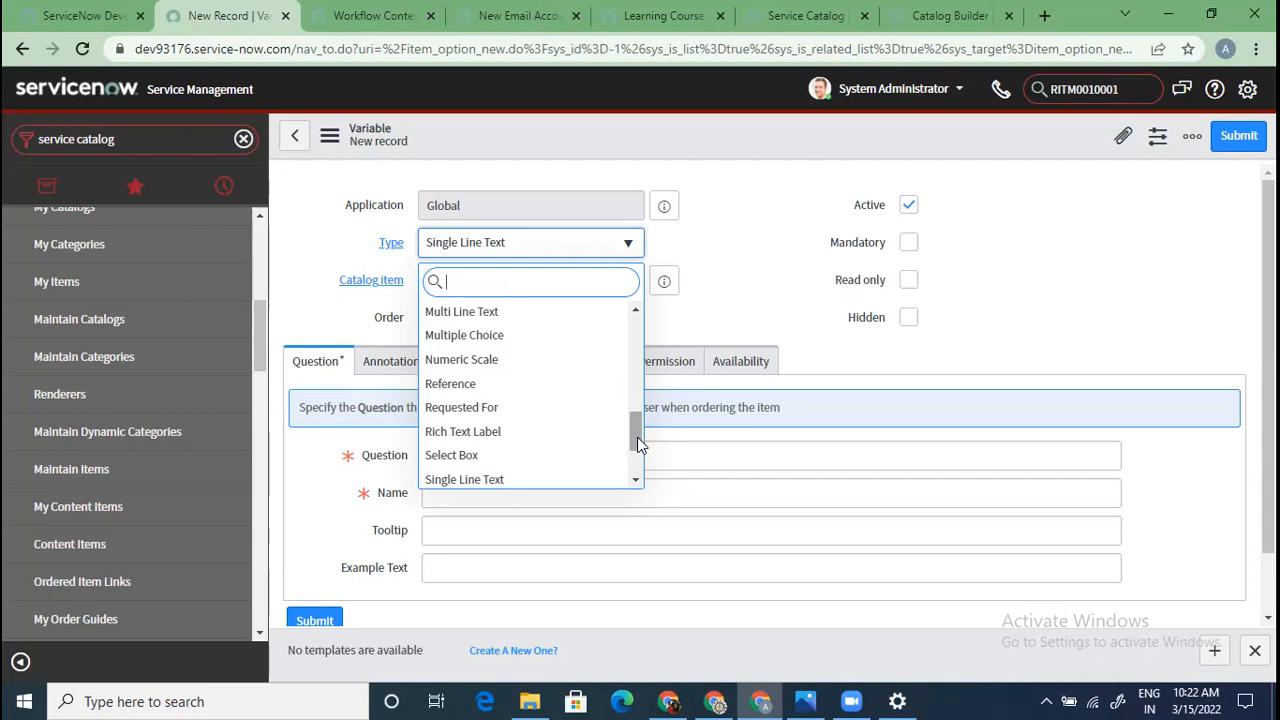
drag(637, 437, 634, 480)
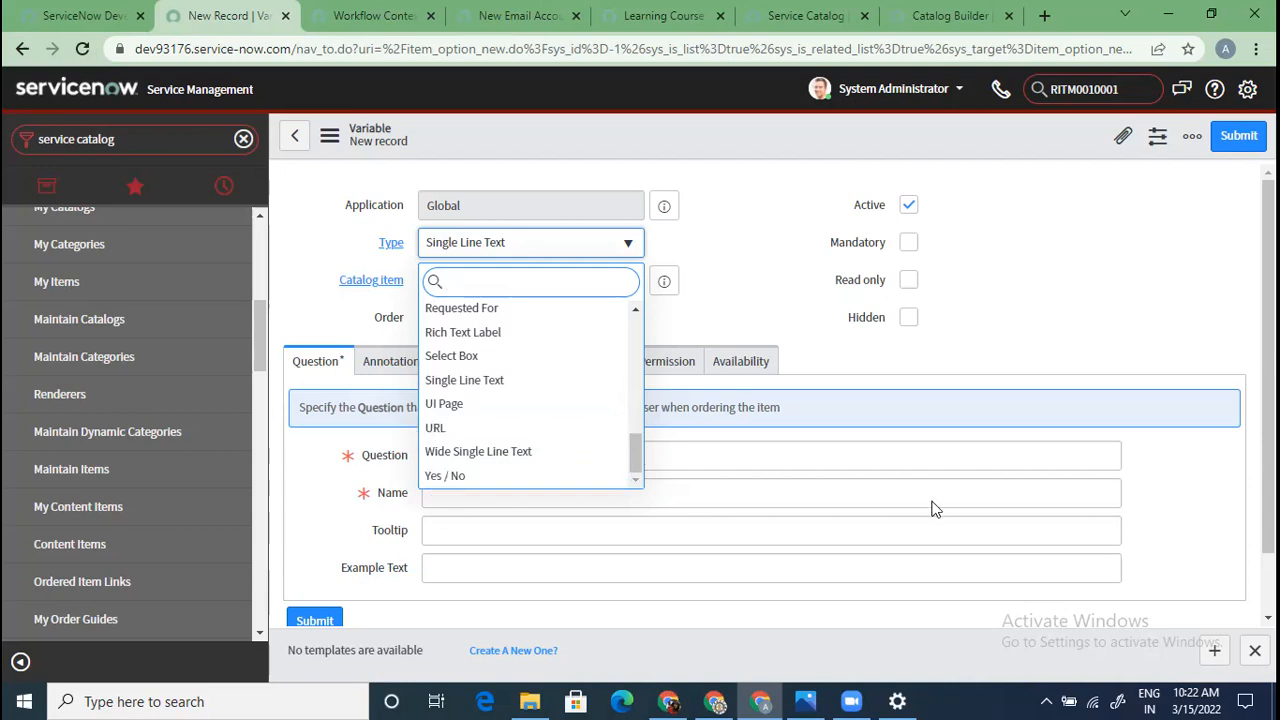
click(1175, 509)
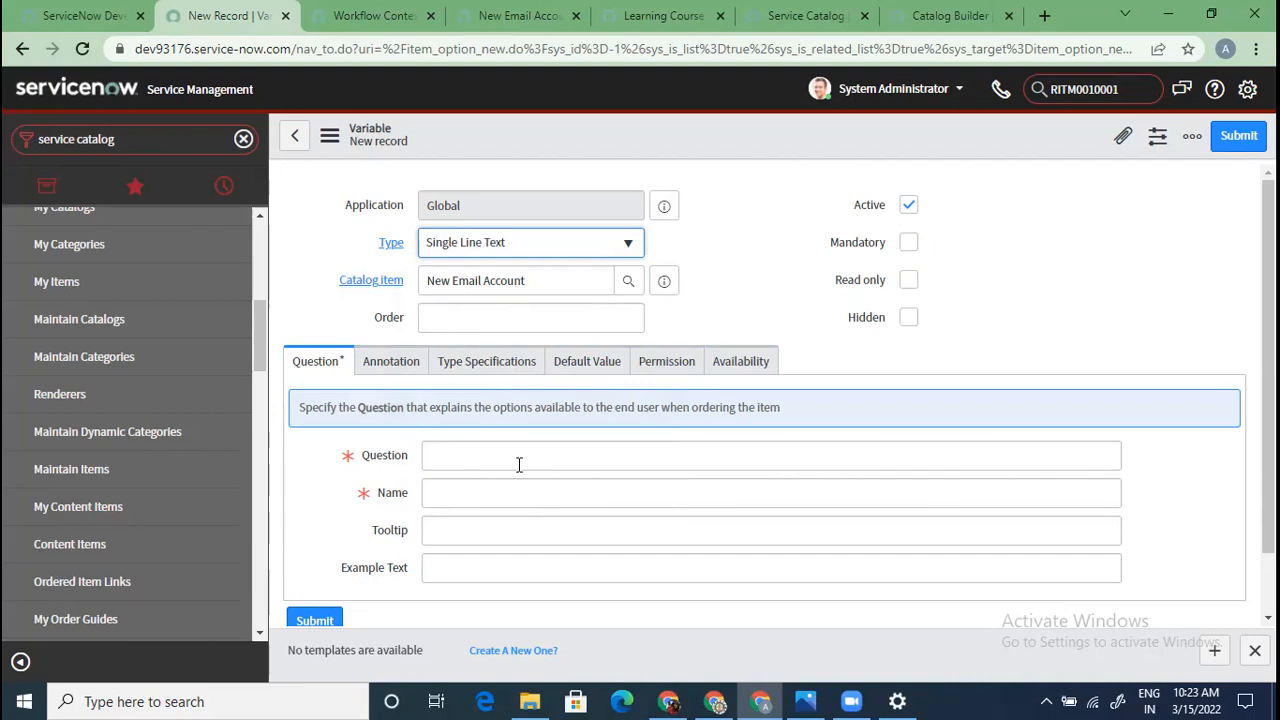
scroll(519, 464, down, 1)
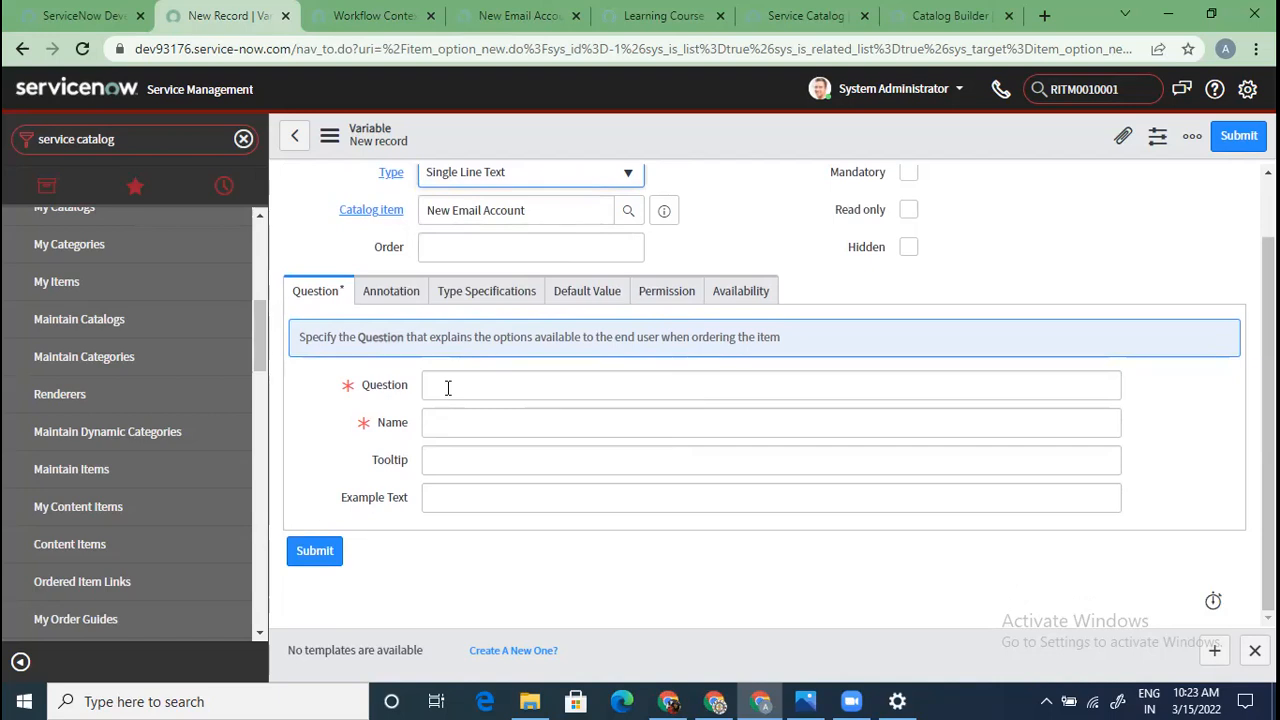
scroll(447, 388, up, 1)
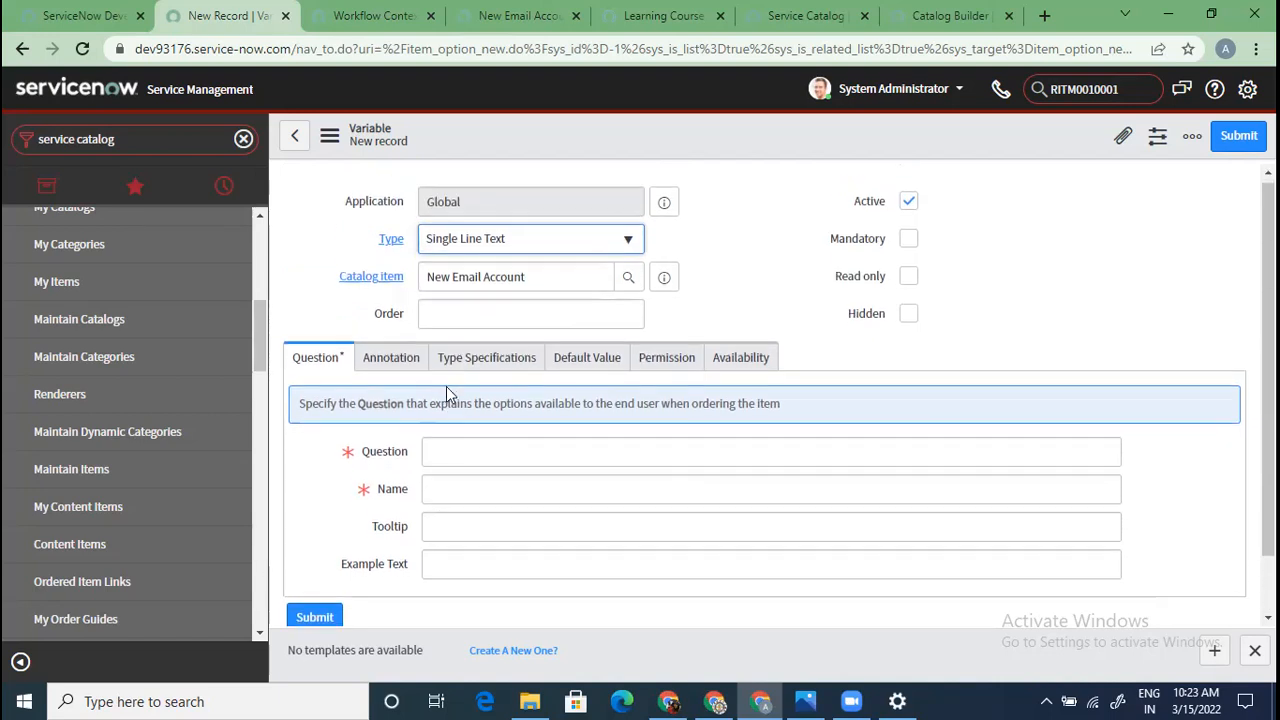
scroll(447, 388, down, 1)
click(439, 386)
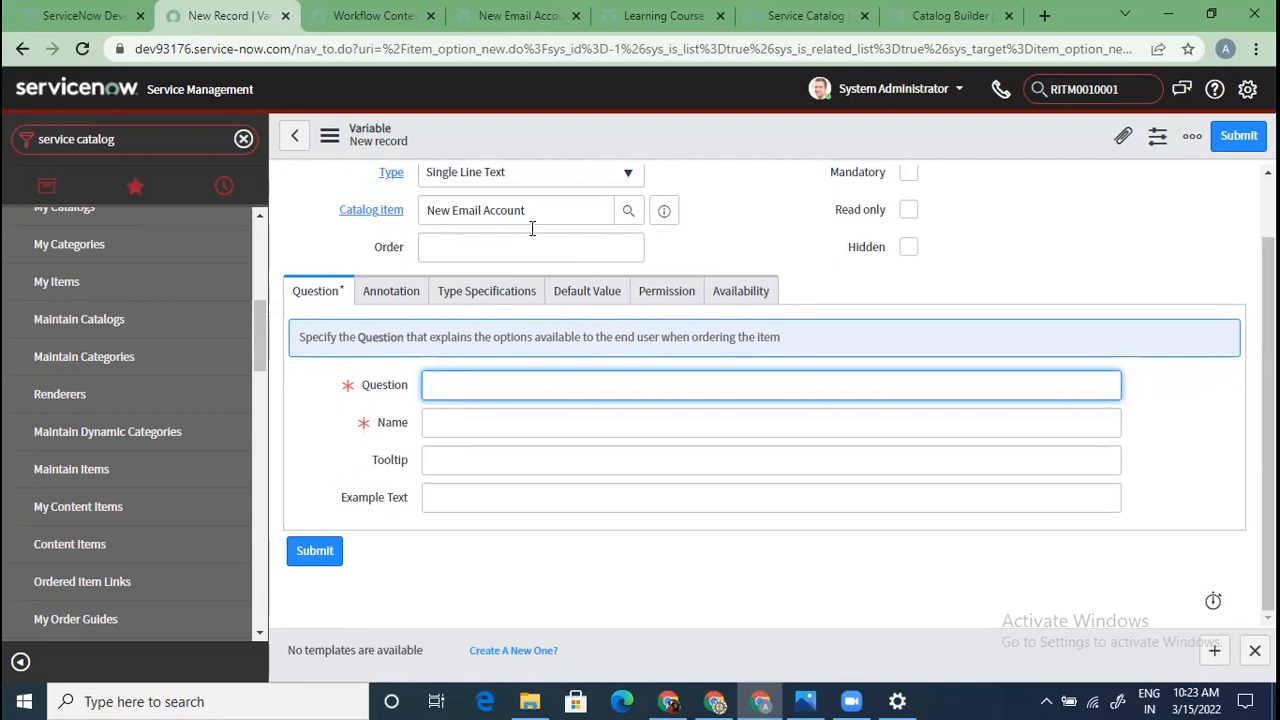
click(496, 16)
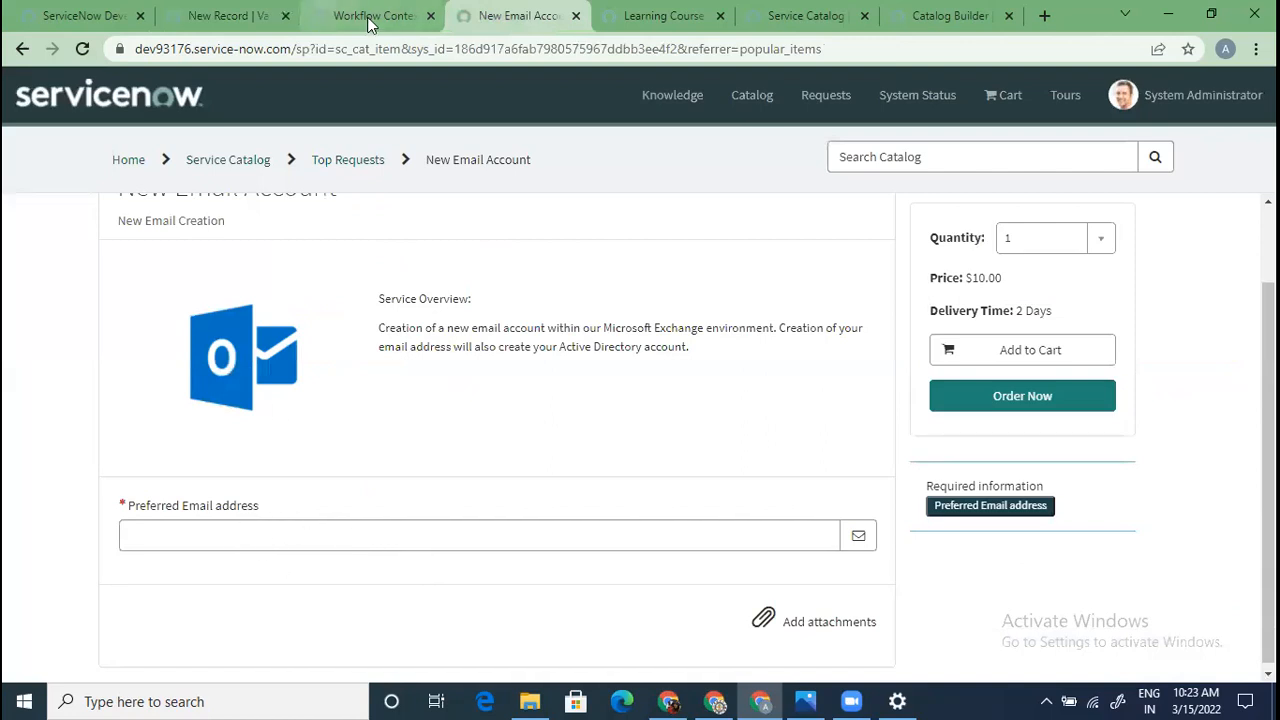
click(221, 14)
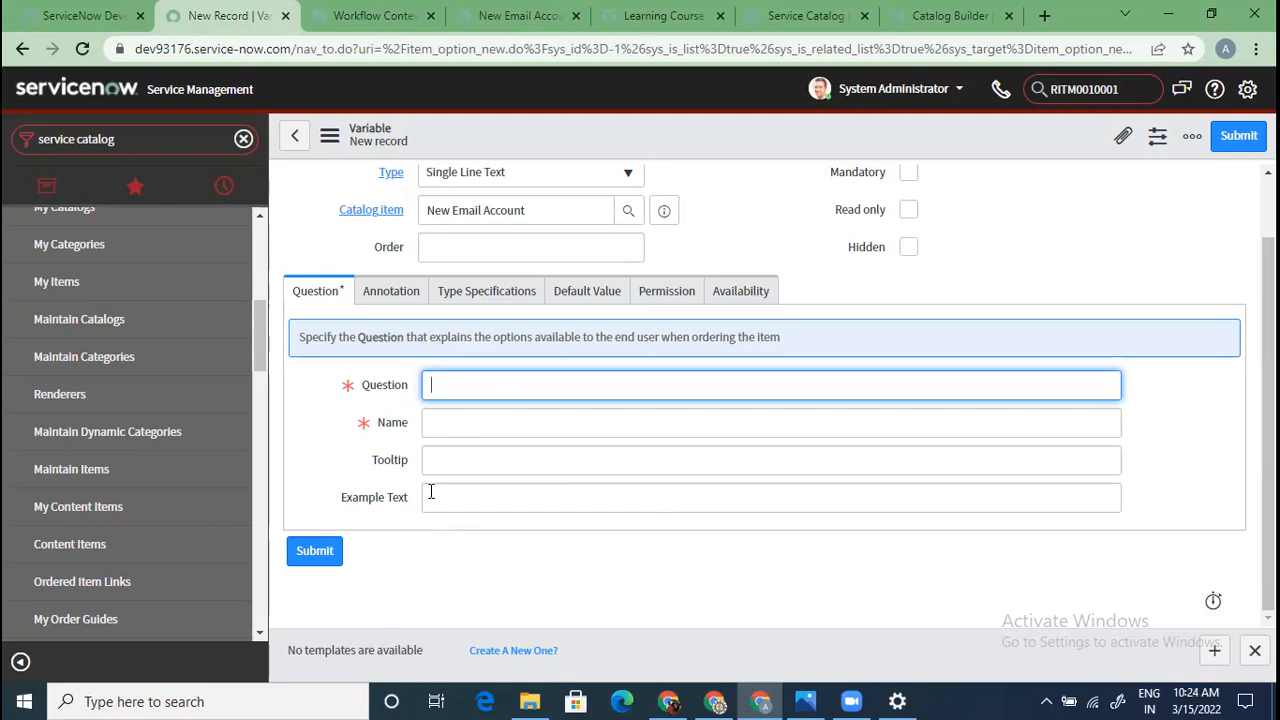
click(405, 291)
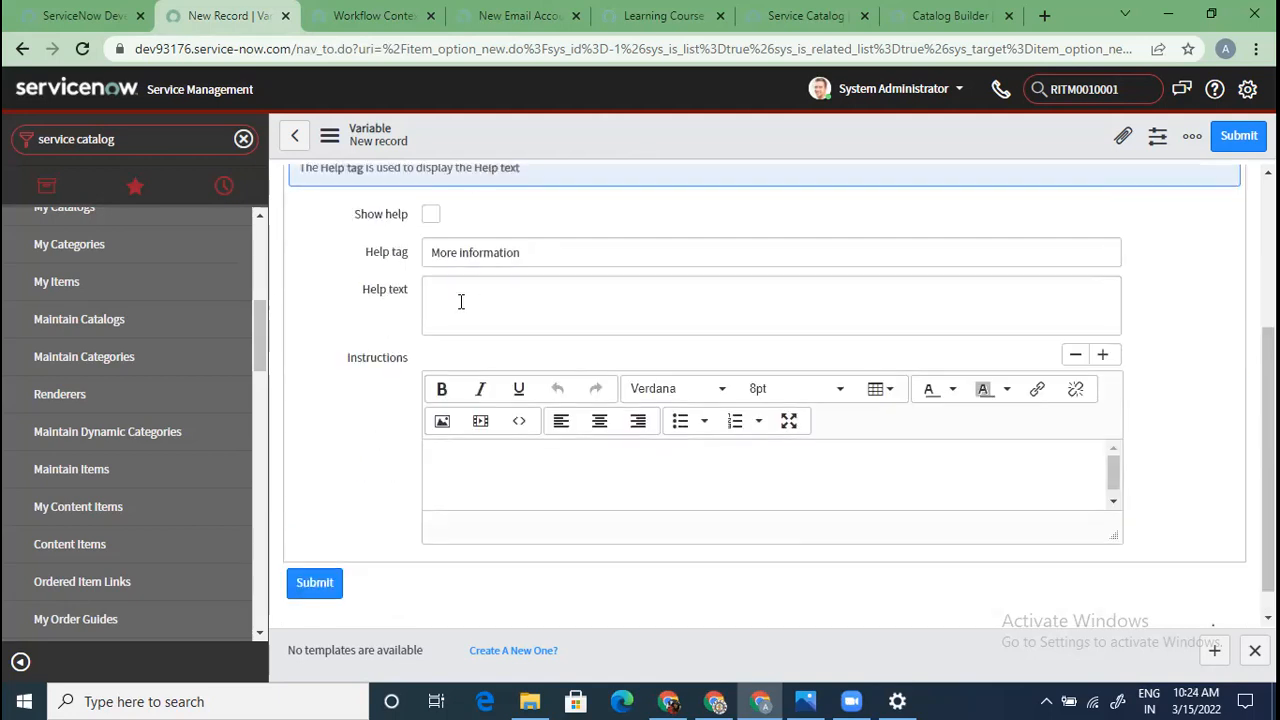
scroll(460, 310, up, 2)
click(487, 291)
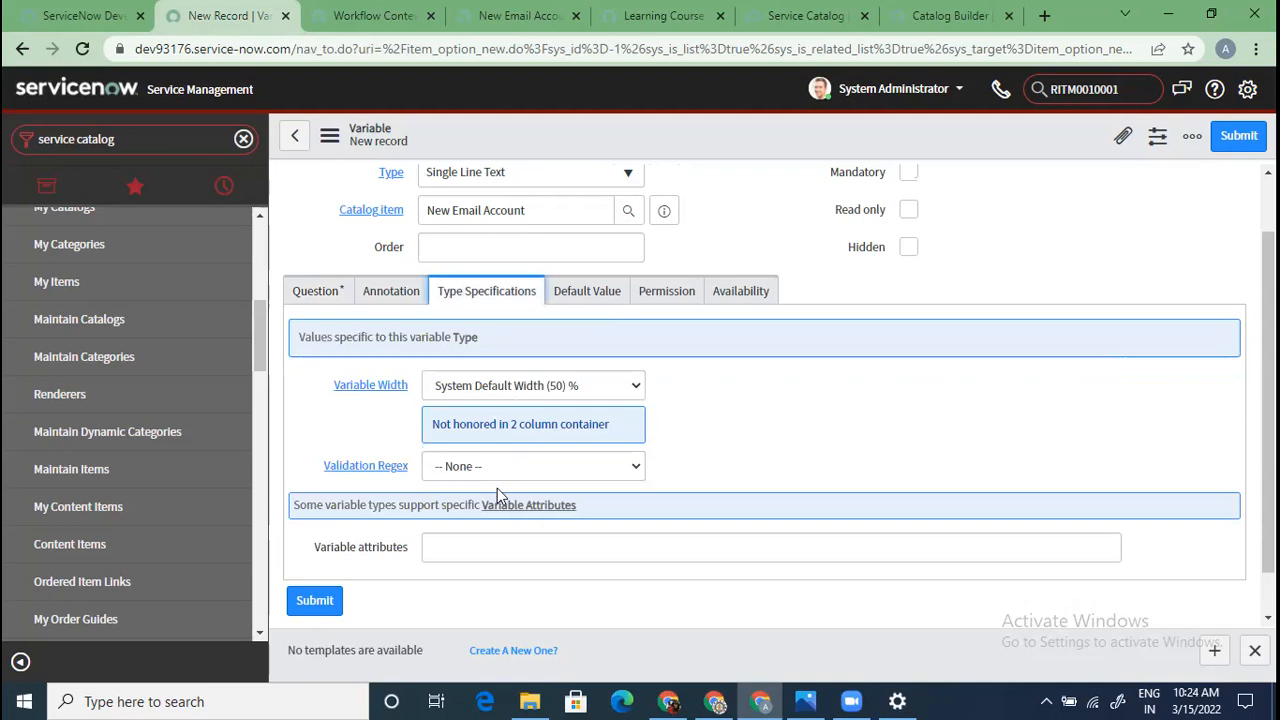
scroll(497, 488, down, 1)
click(592, 242)
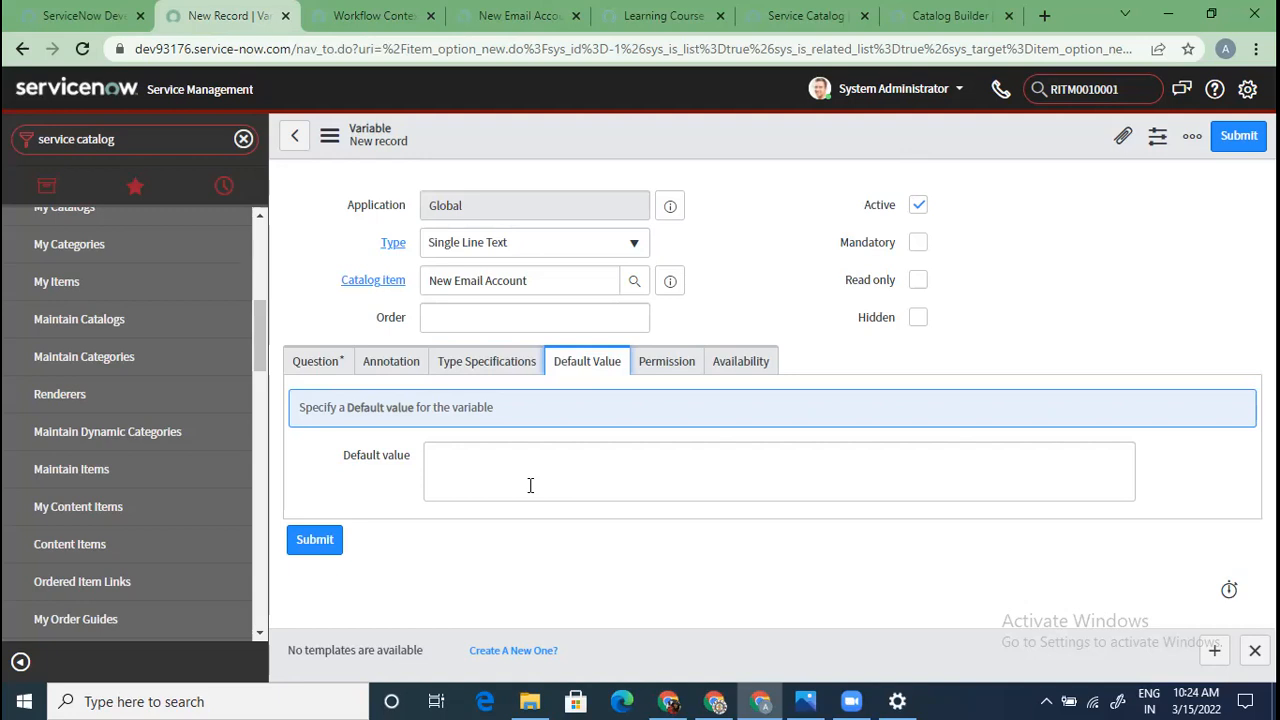
click(680, 369)
scroll(604, 530, down, 2)
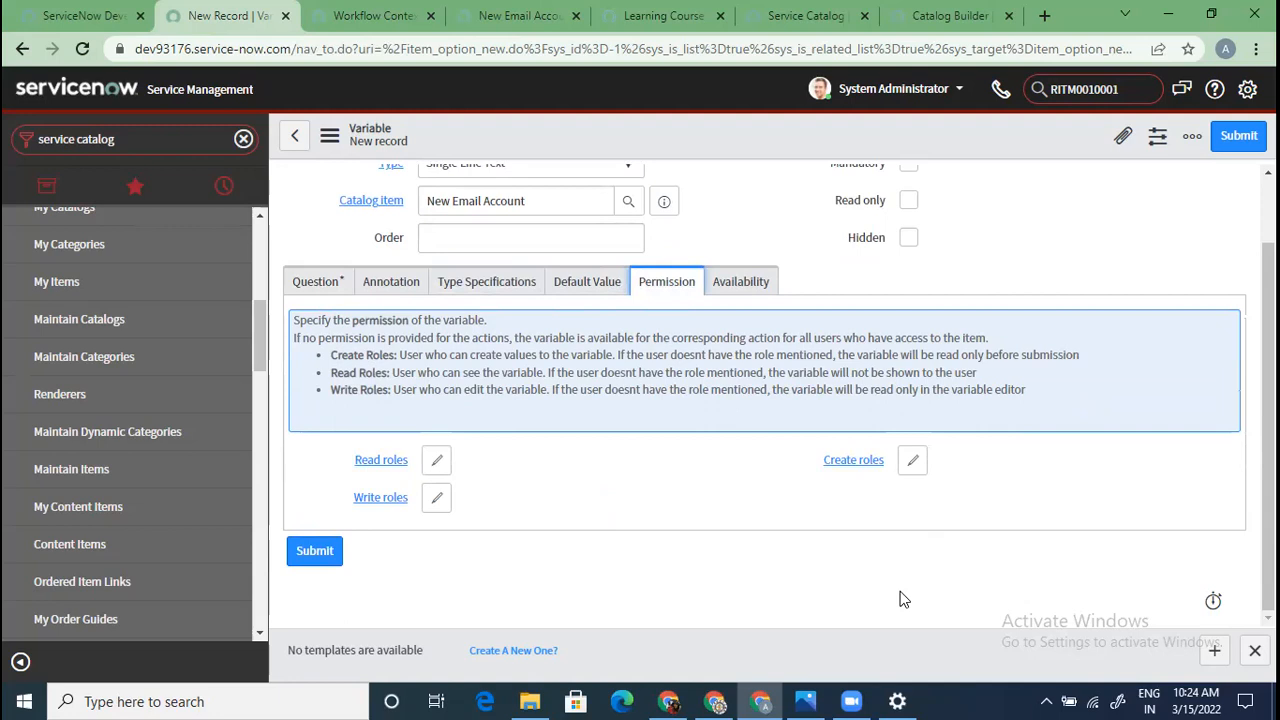
scroll(835, 408, up, 1)
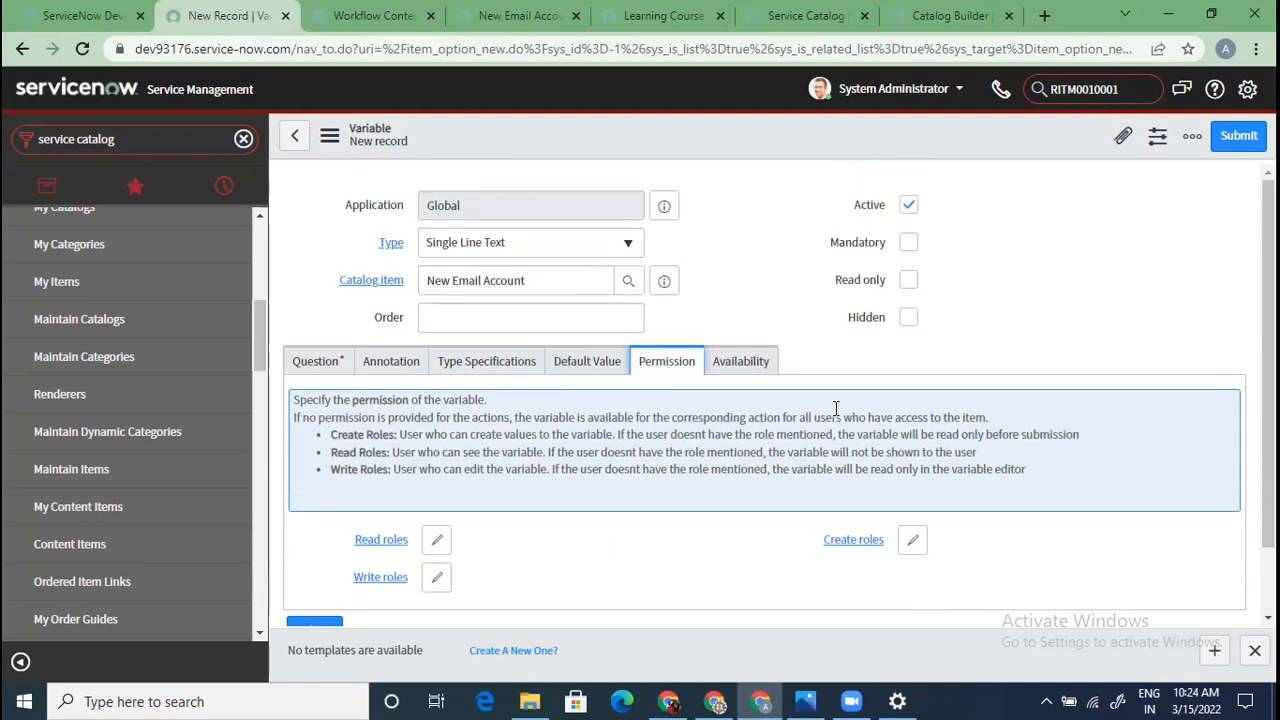
click(738, 365)
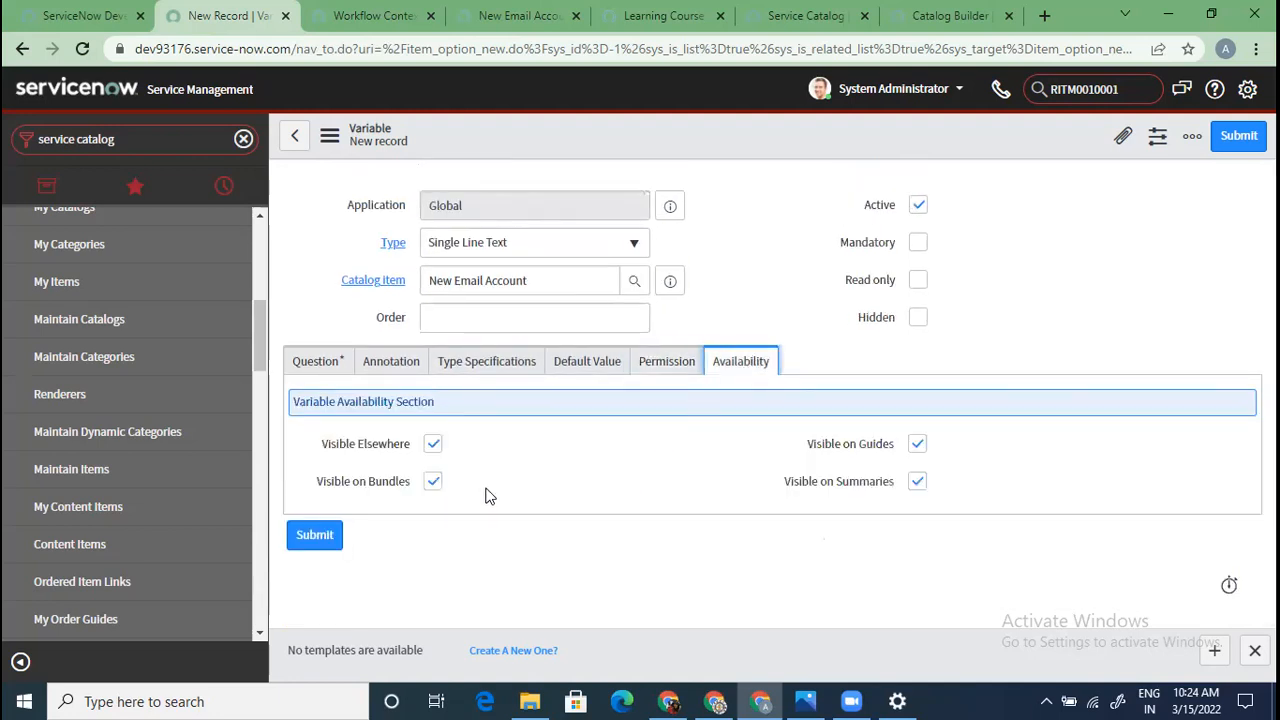
click(318, 359)
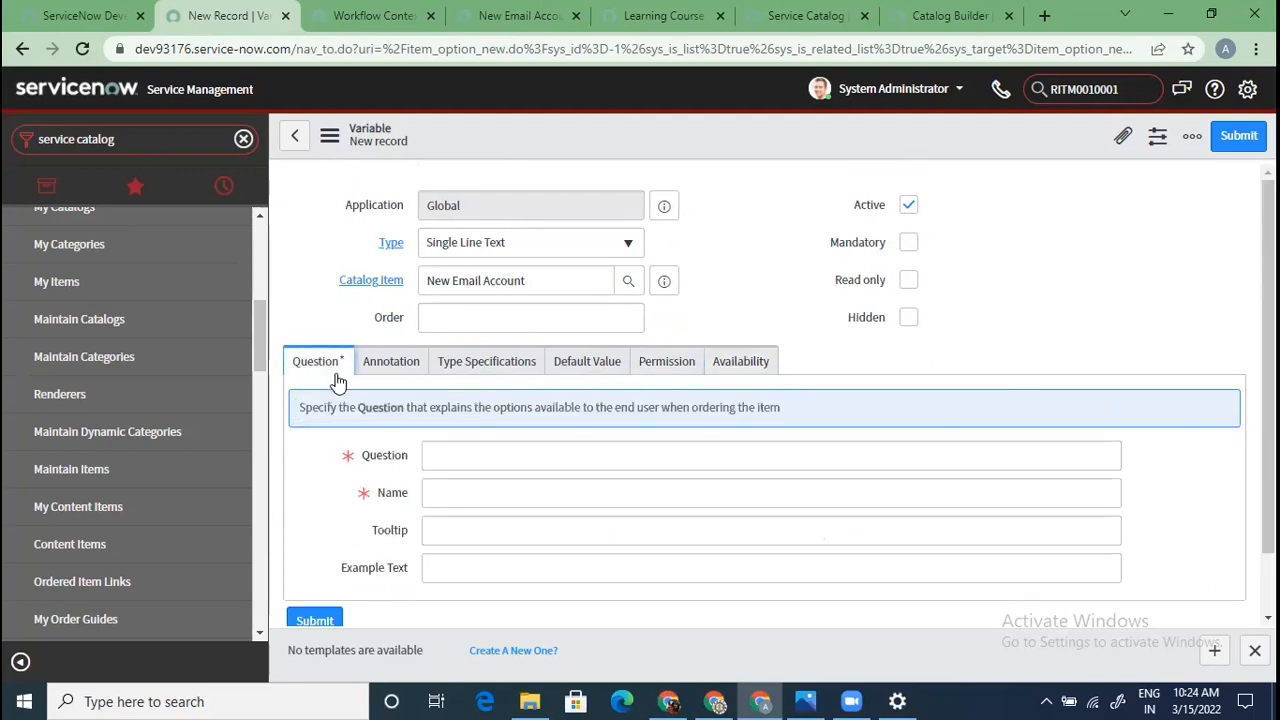
Discard the new variable form, glance at the portal order page, and return to the catalog item
click(300, 146)
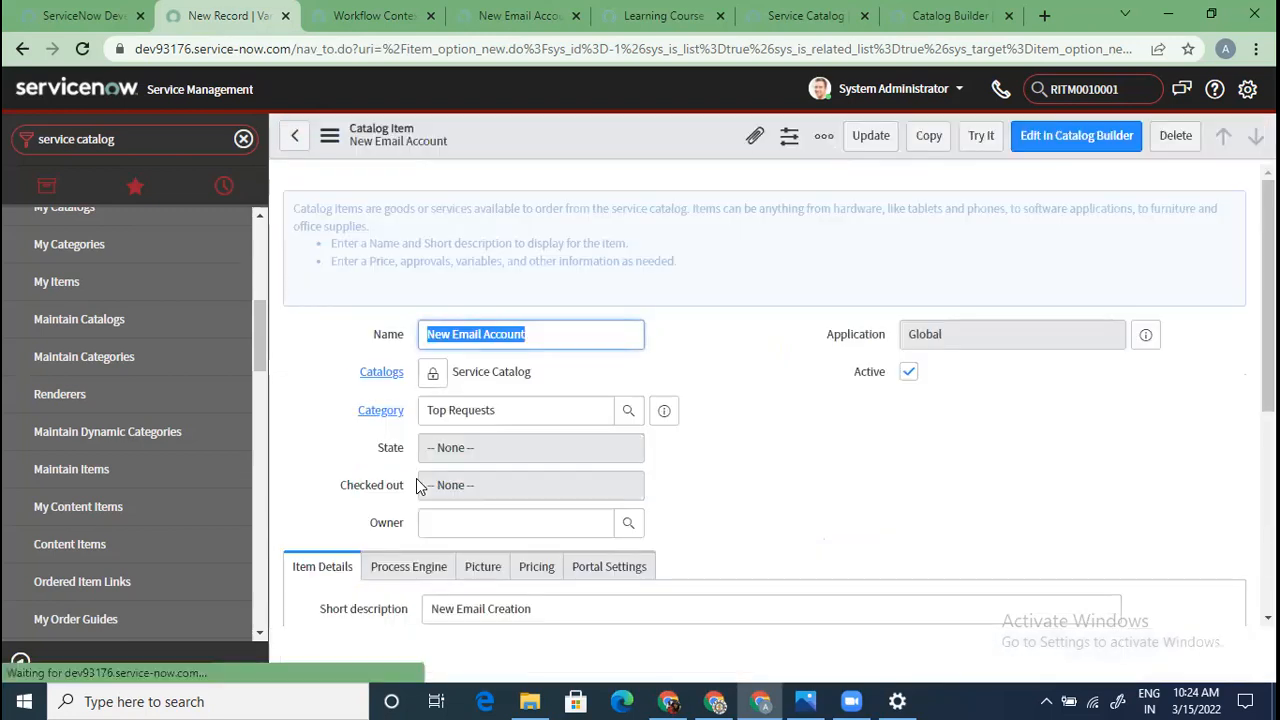
scroll(474, 579, down, 3)
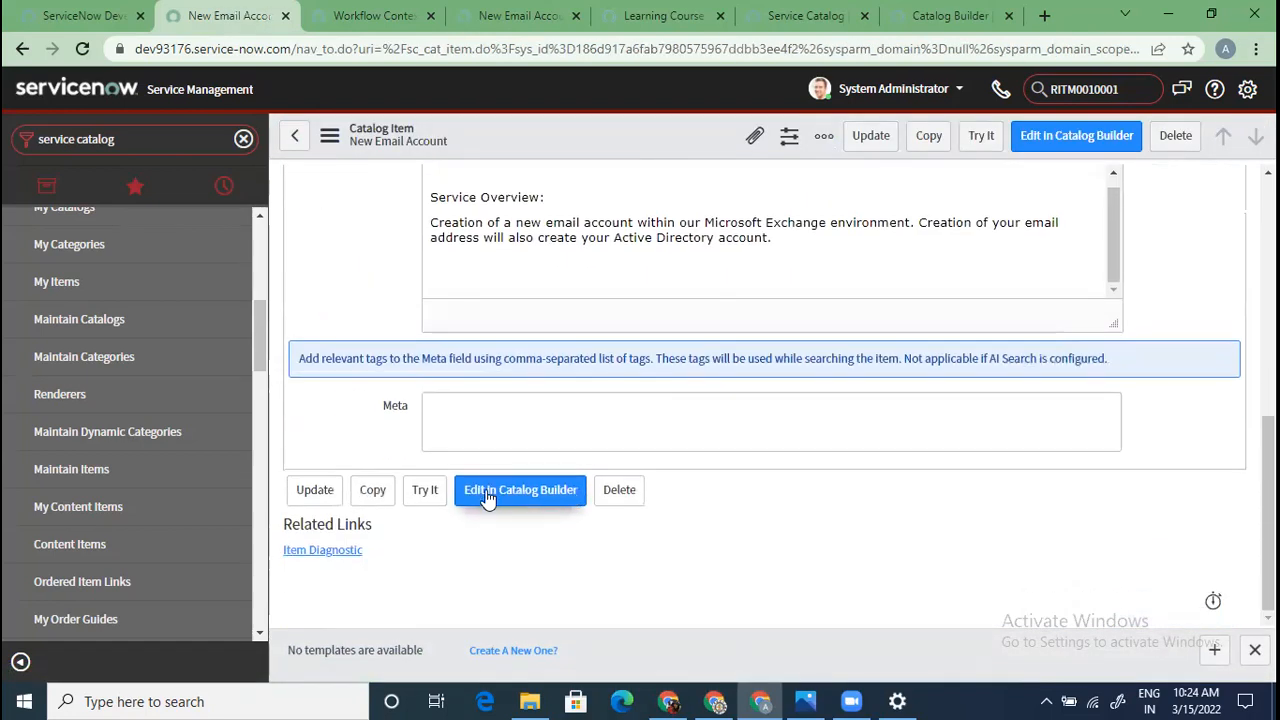
scroll(634, 546, down, 2)
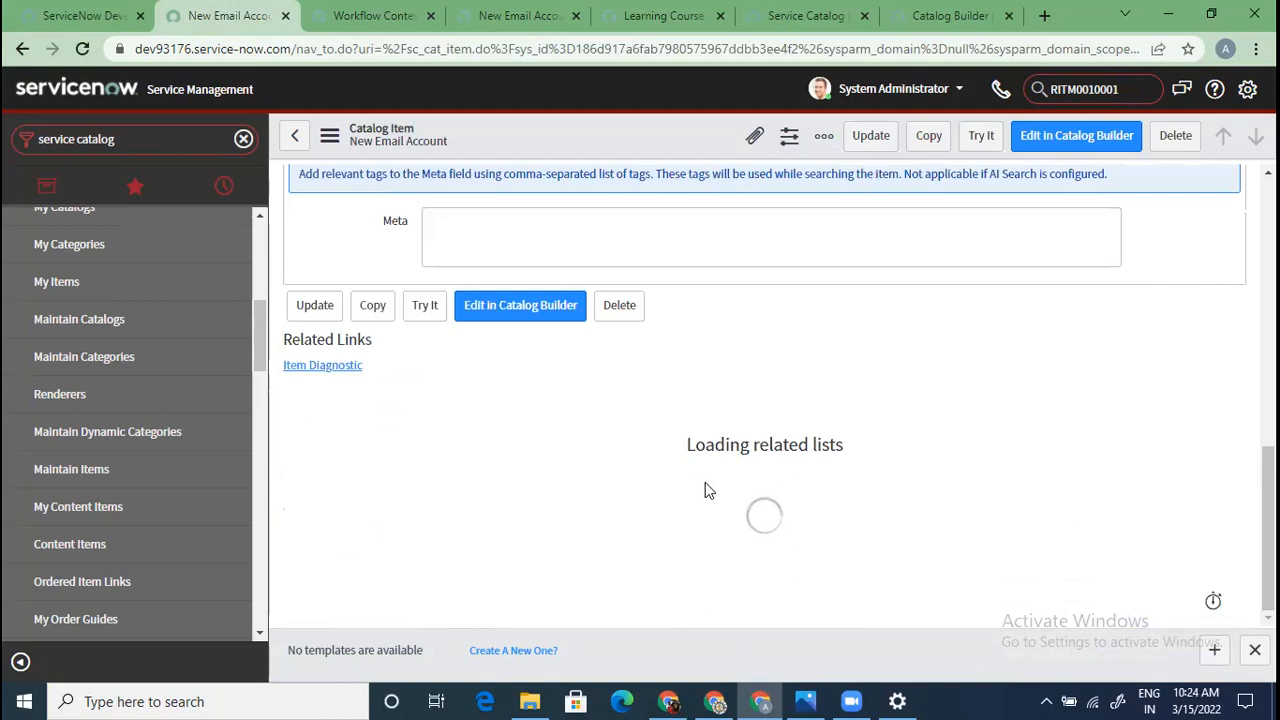
click(488, 19)
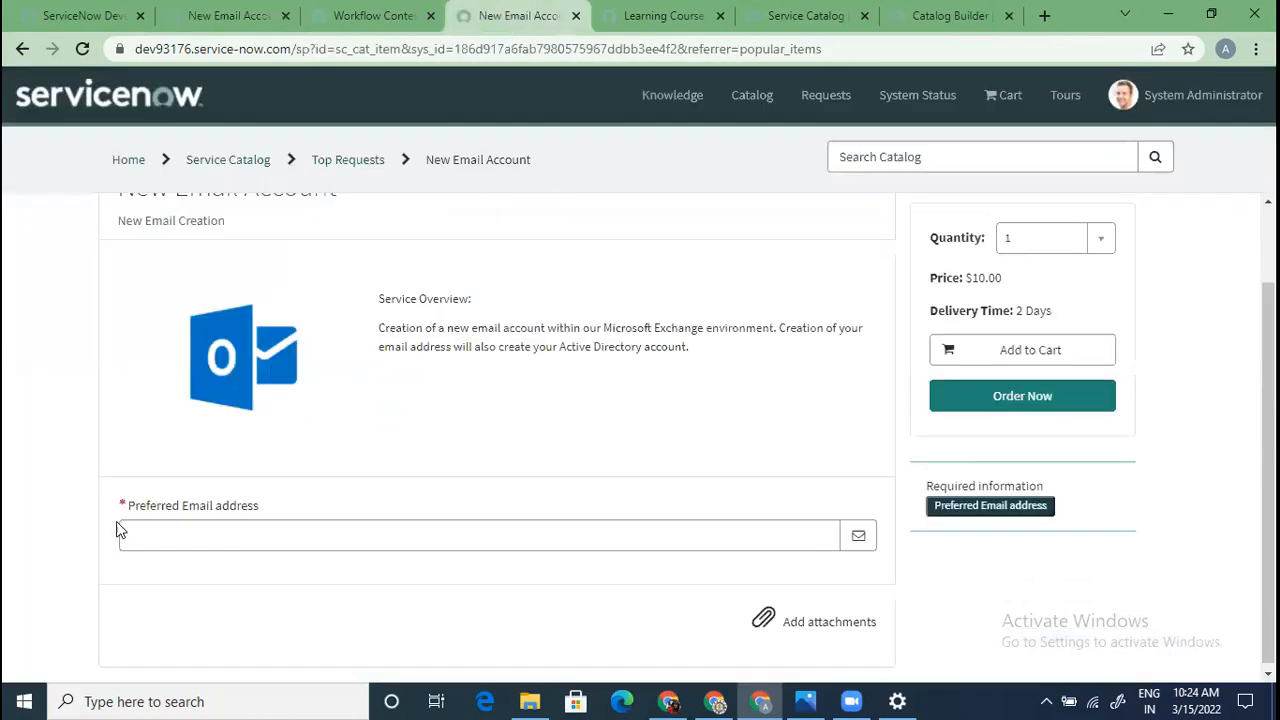
click(242, 12)
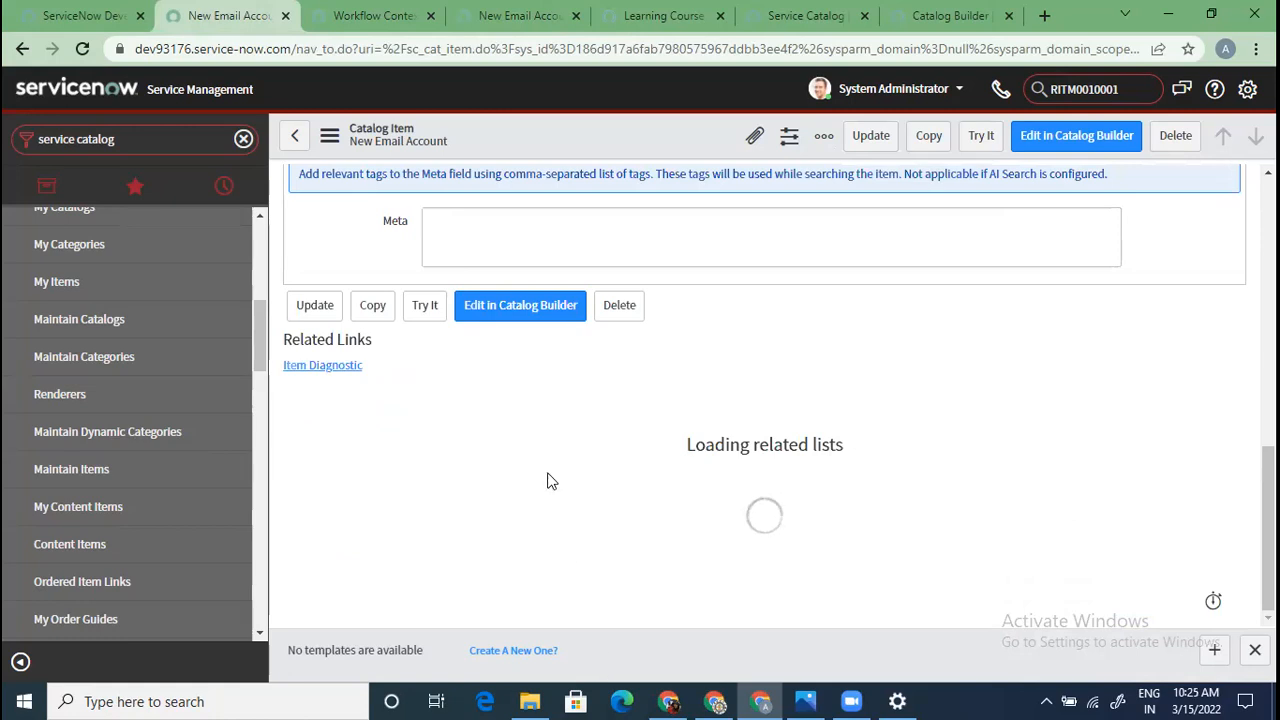
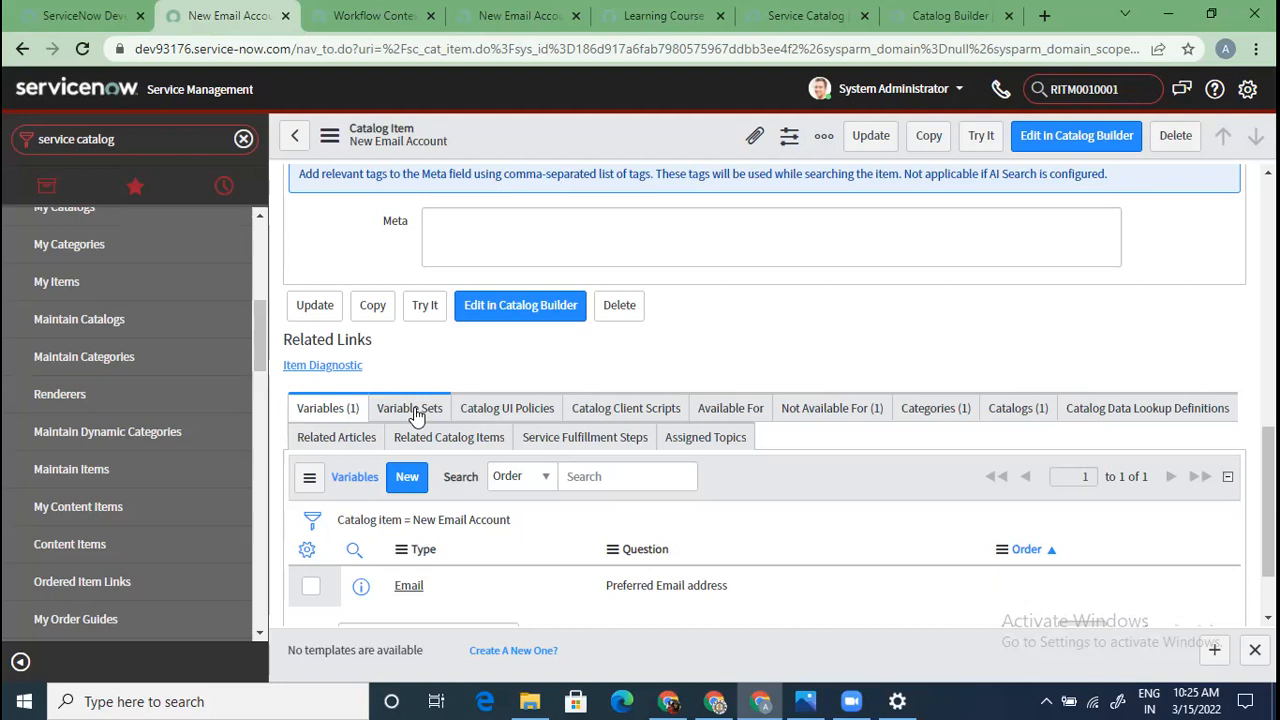
Open the item's variable sets editor, pick Standard Employee Questions, then discard the change
click(416, 413)
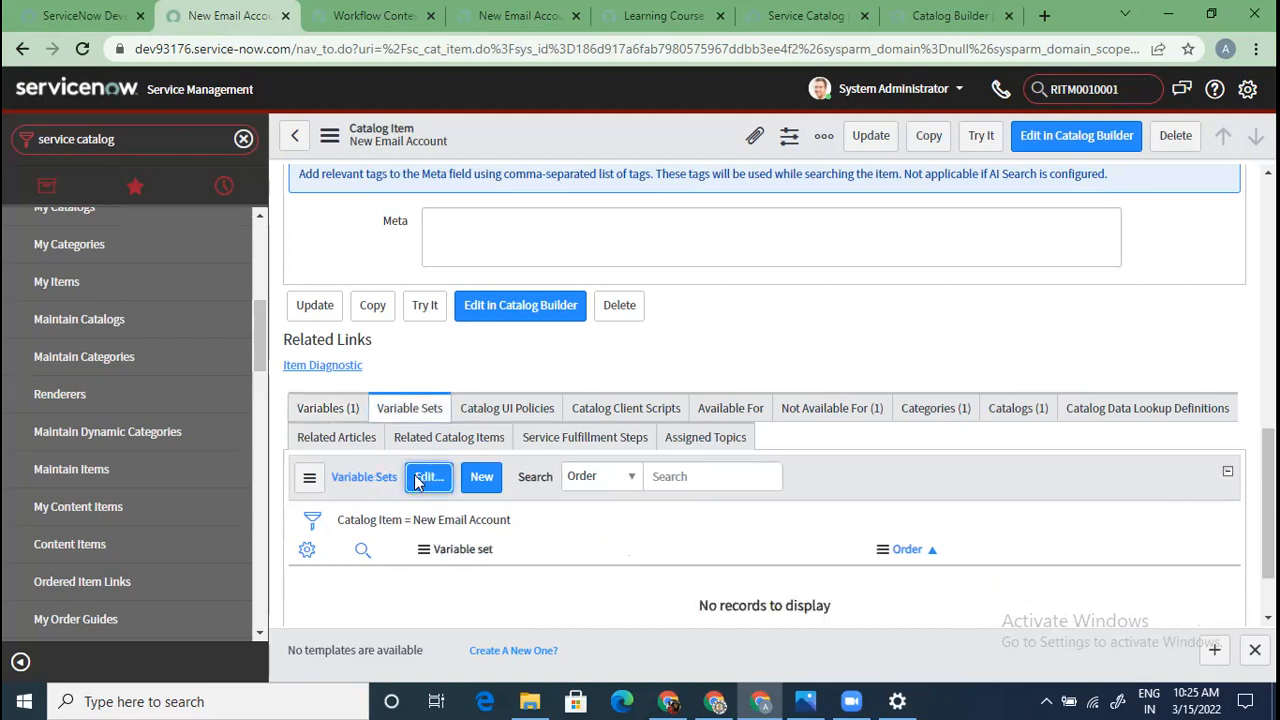
click(428, 477)
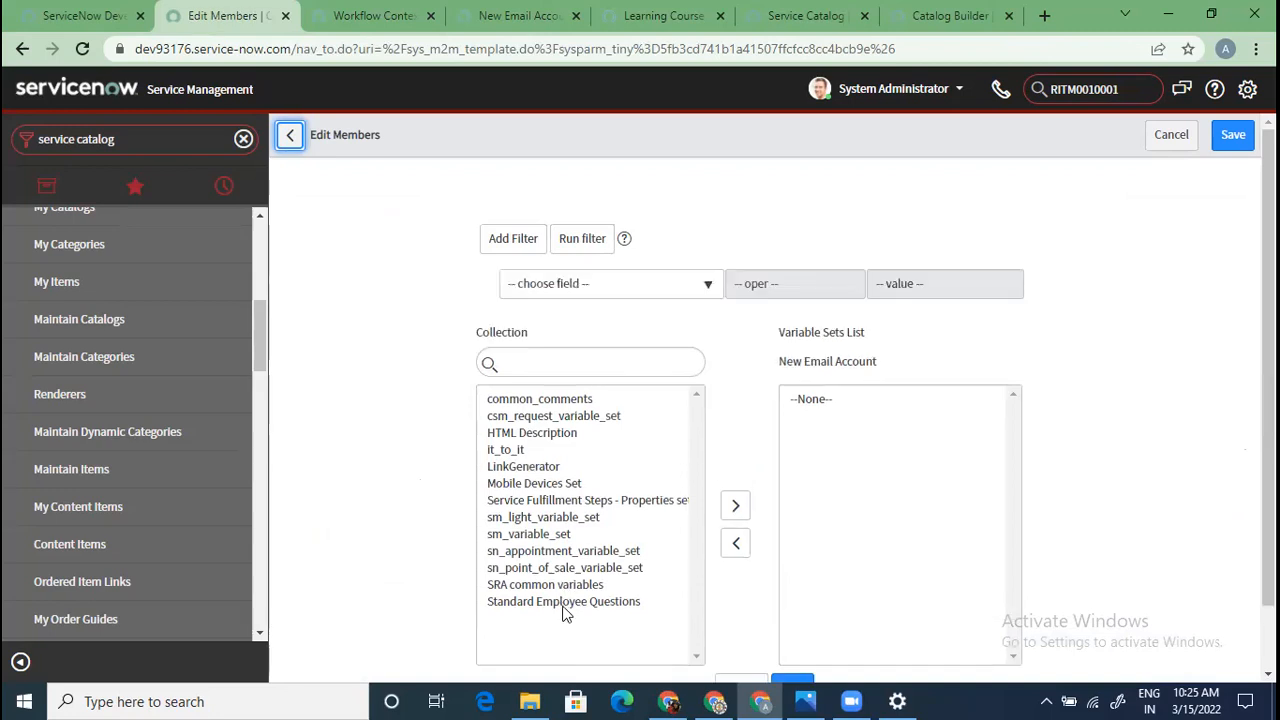
scroll(564, 590, down, 1)
click(583, 532)
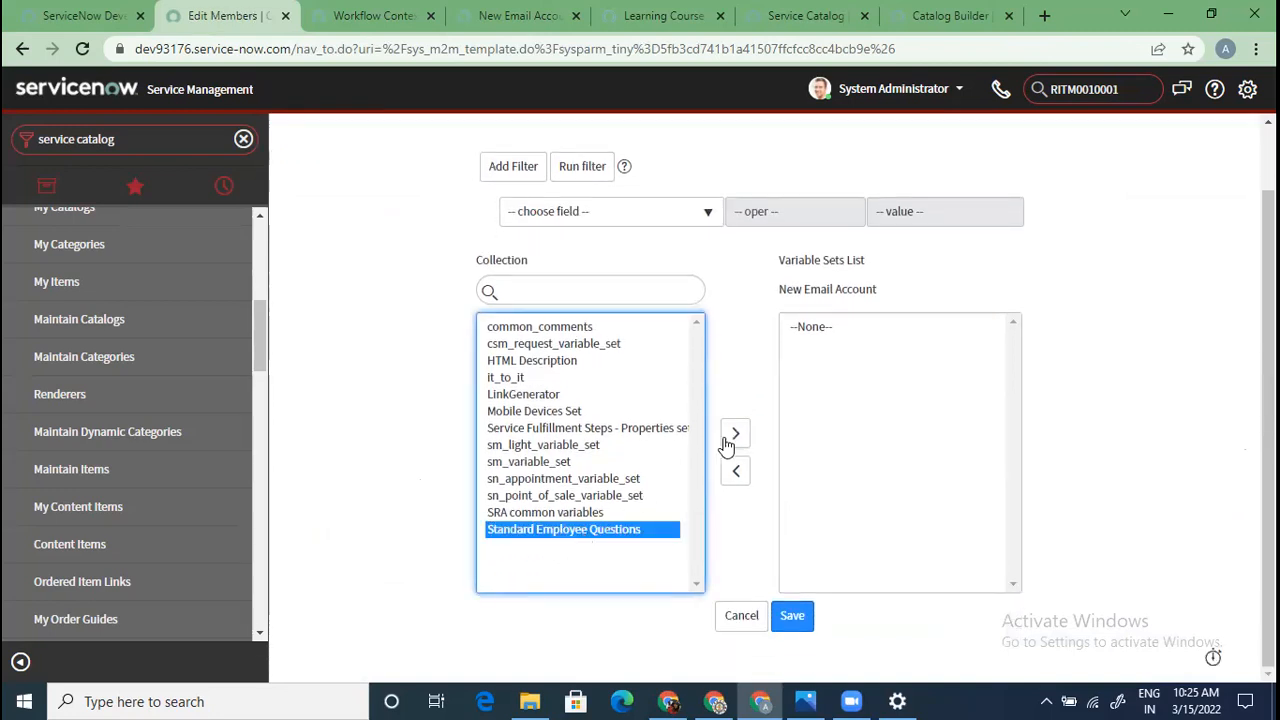
scroll(729, 443, up, 1)
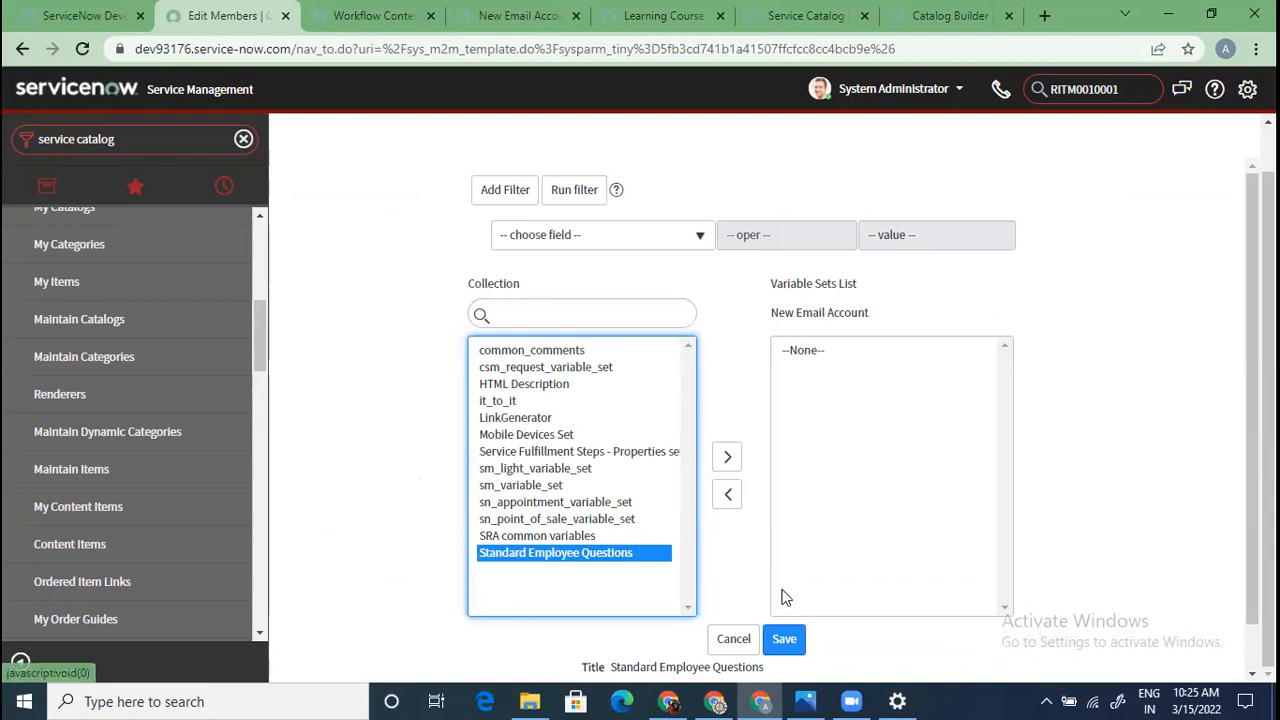
scroll(785, 597, up, 1)
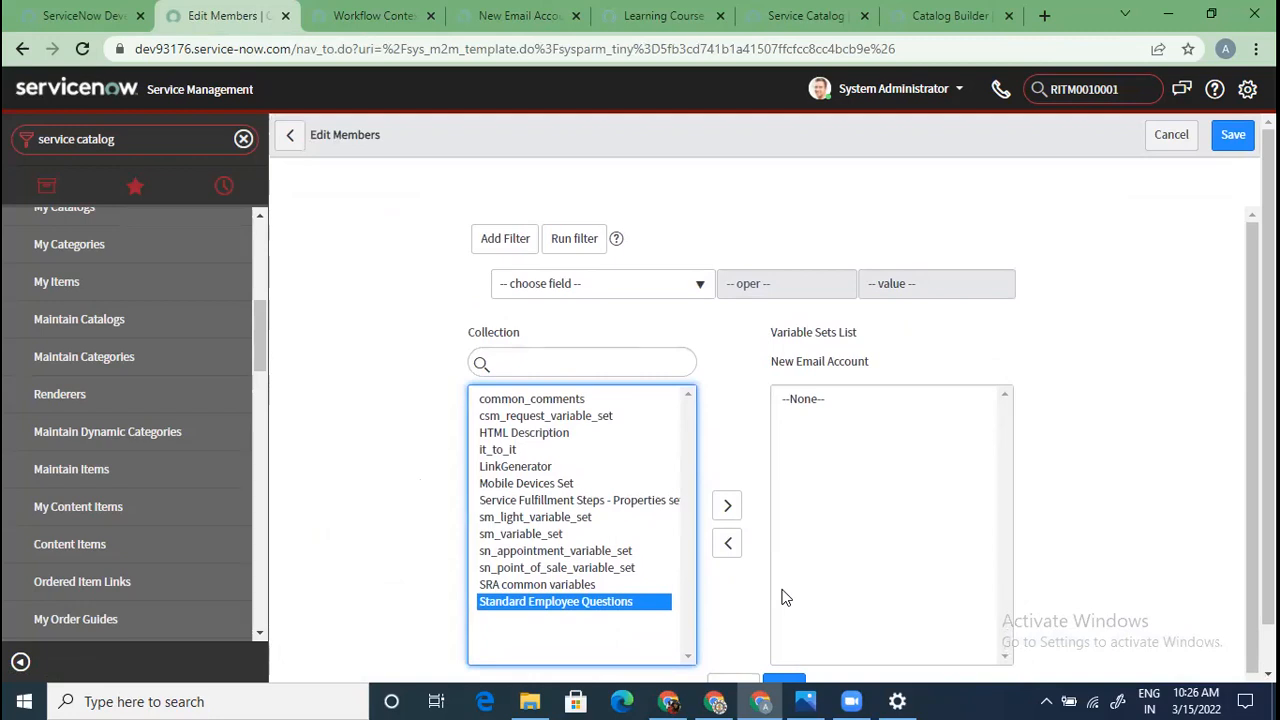
scroll(775, 600, down, 1)
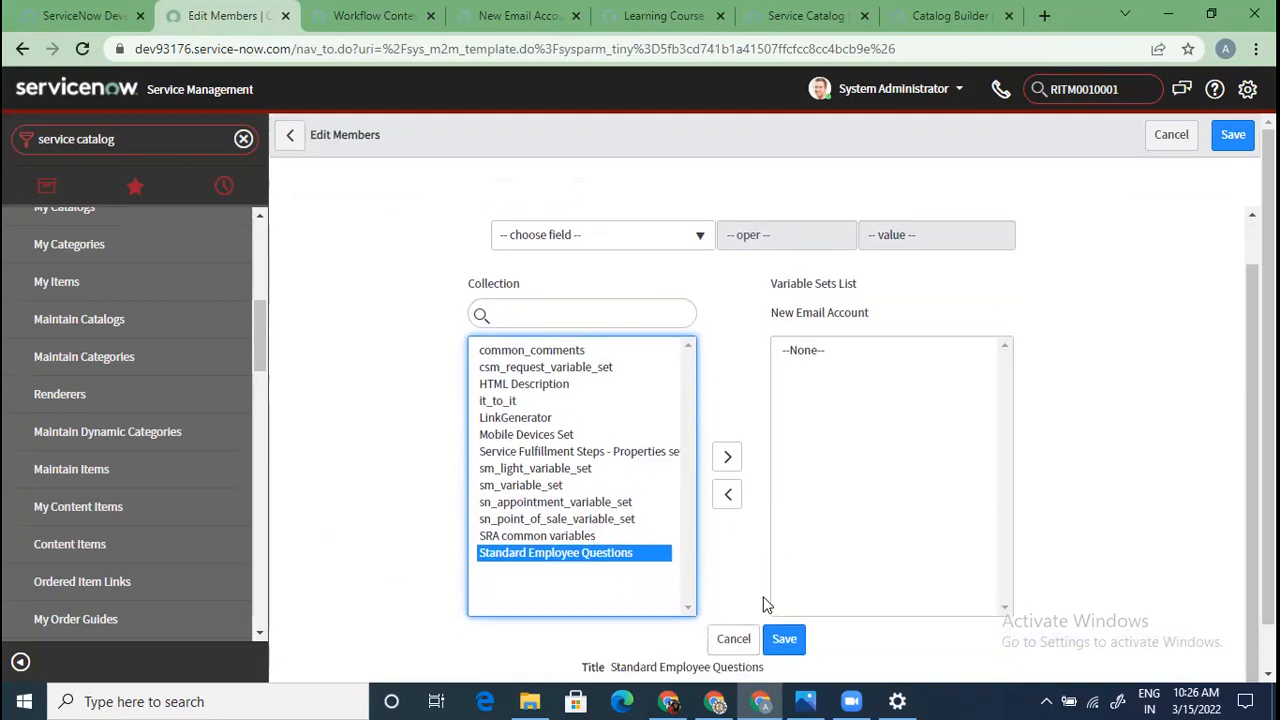
click(738, 644)
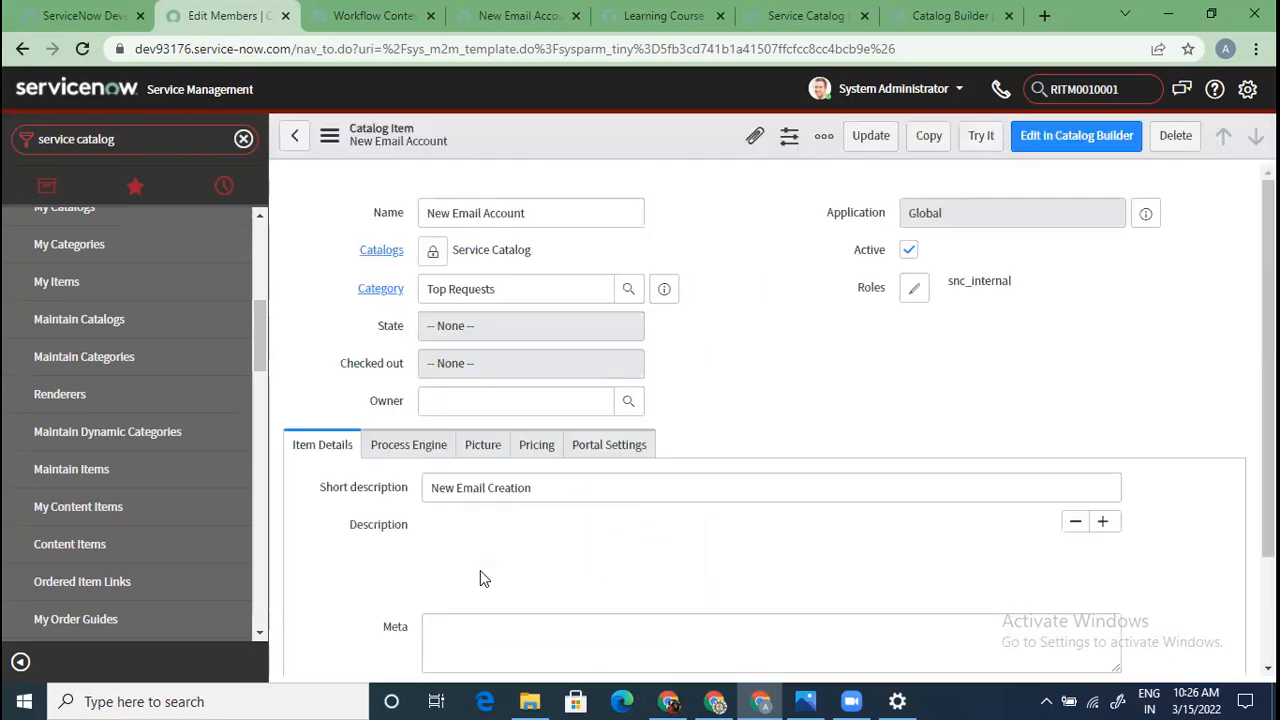
Check the Catalog UI Policies and Catalog Client Scripts related lists, both empty
scroll(480, 576, down, 7)
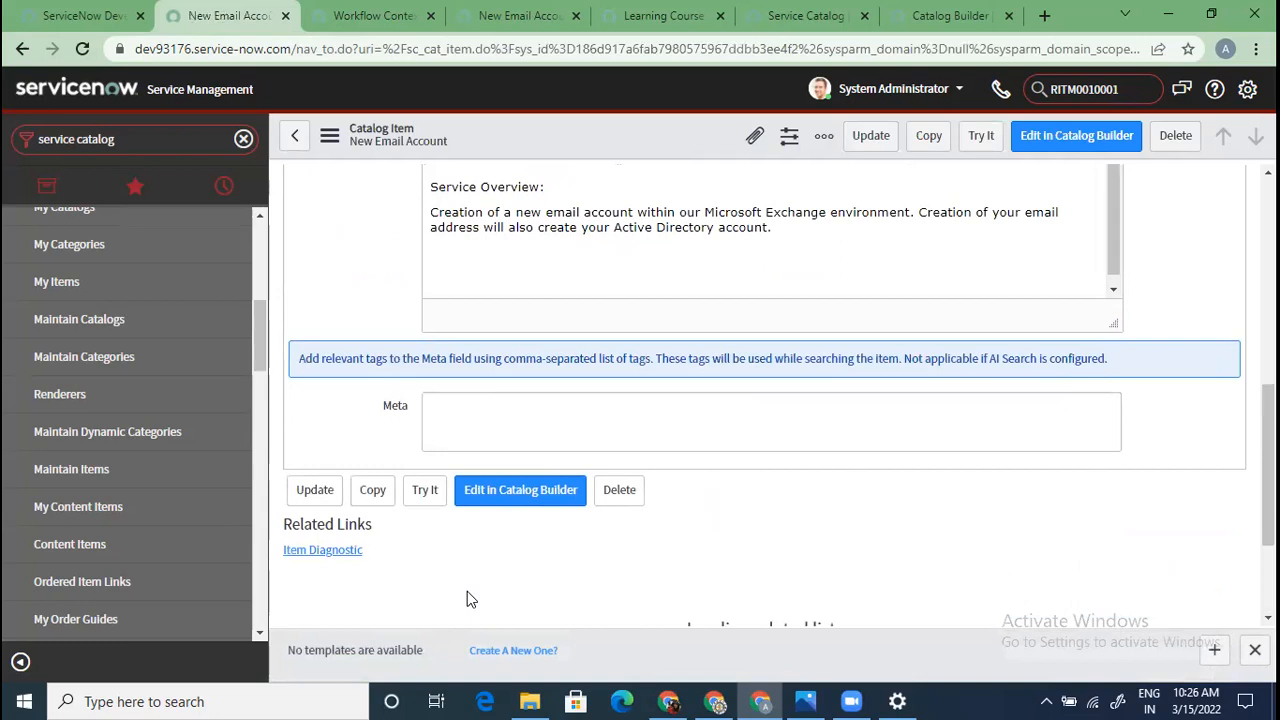
scroll(467, 595, down, 2)
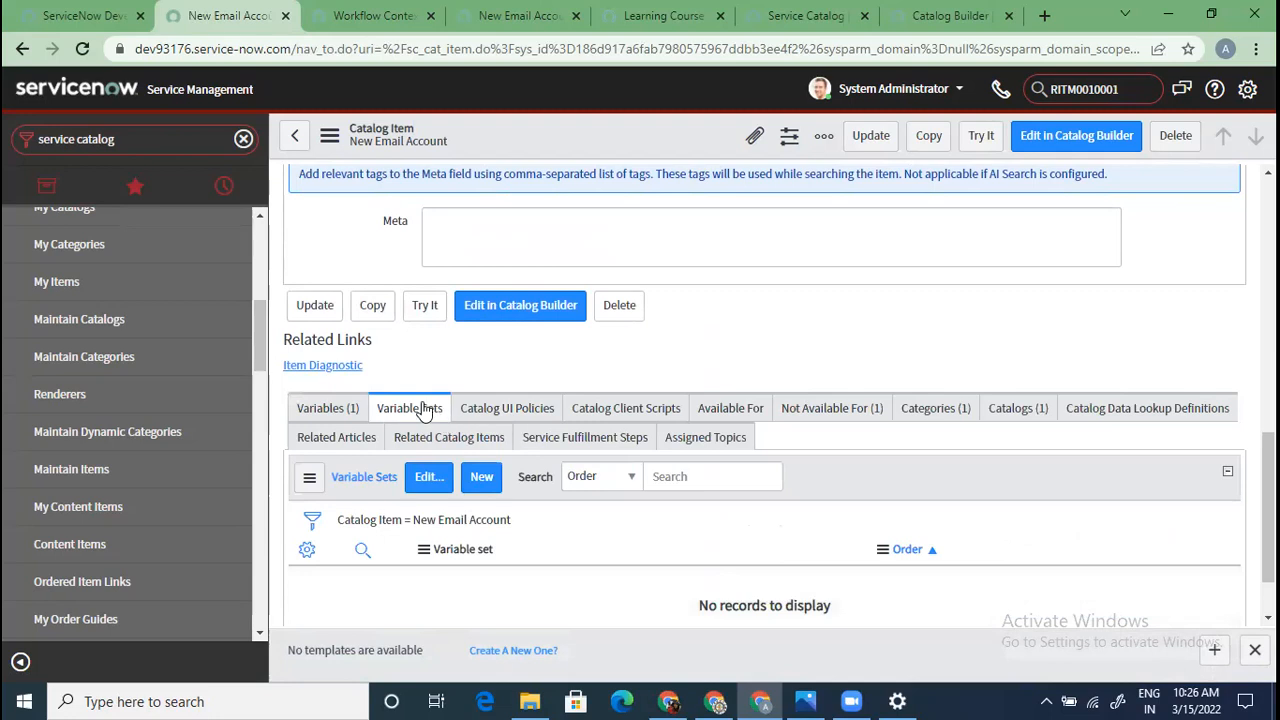
scroll(446, 535, down, 1)
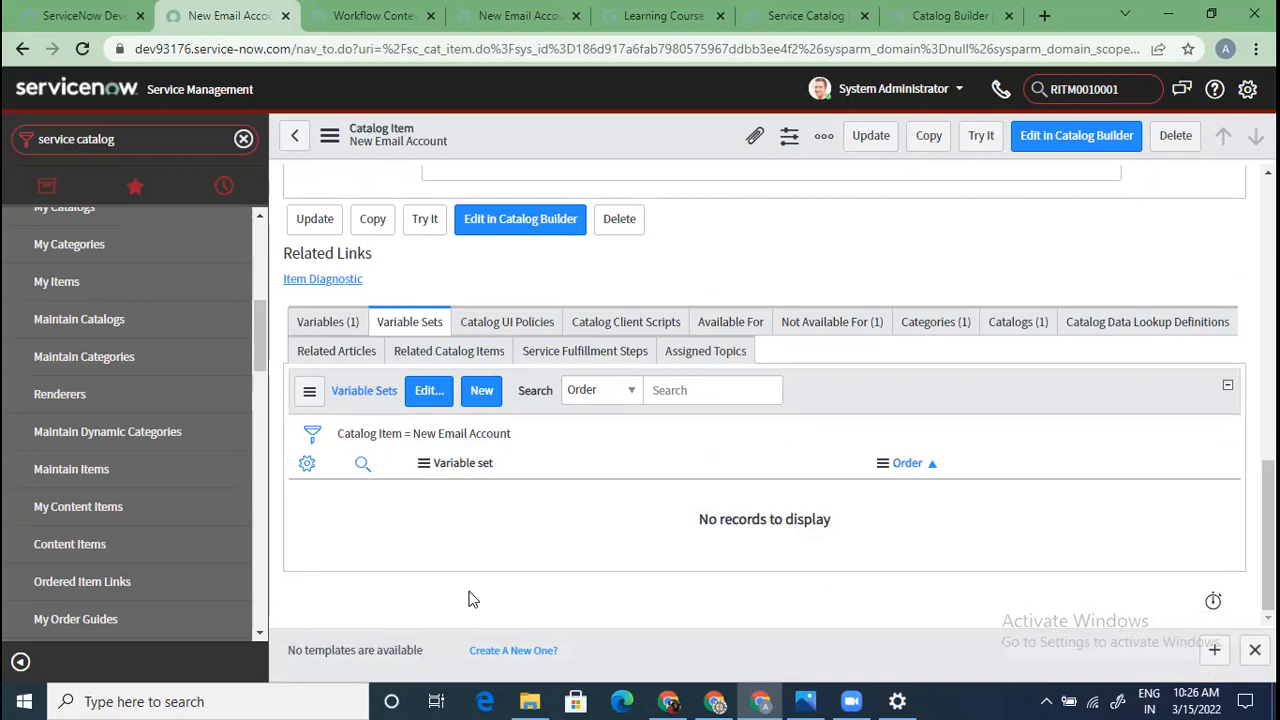
click(533, 324)
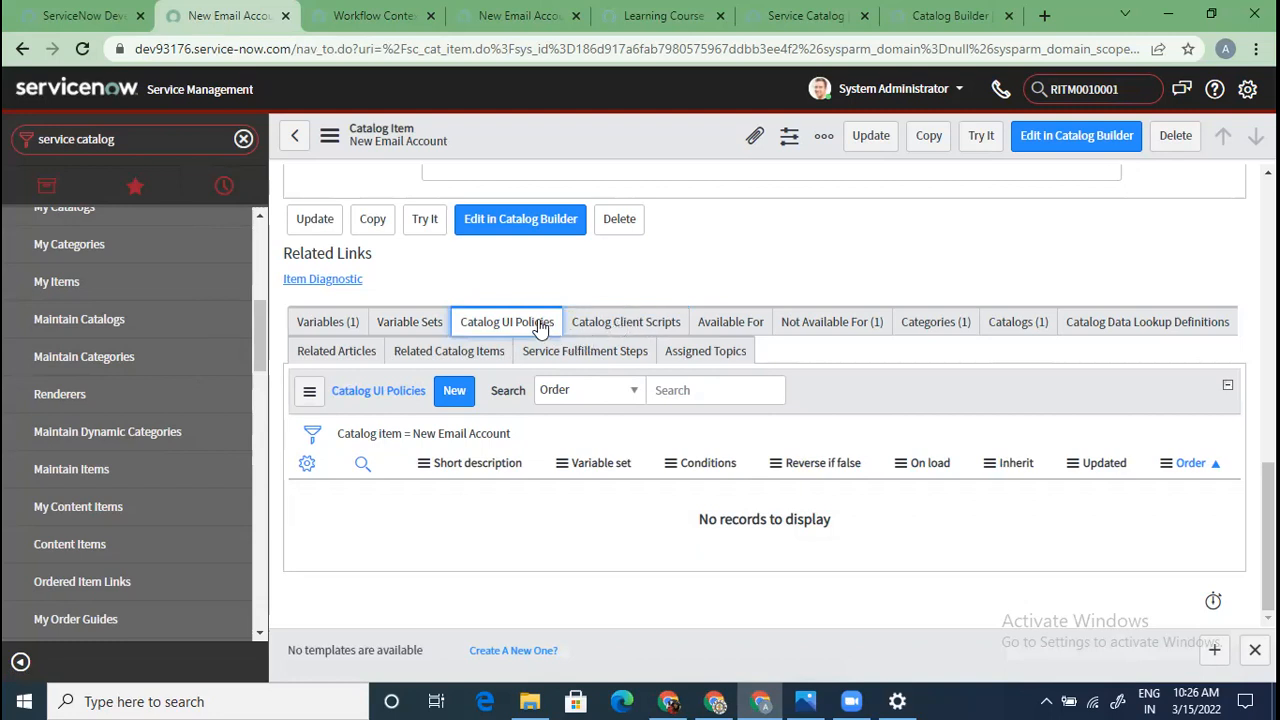
click(626, 325)
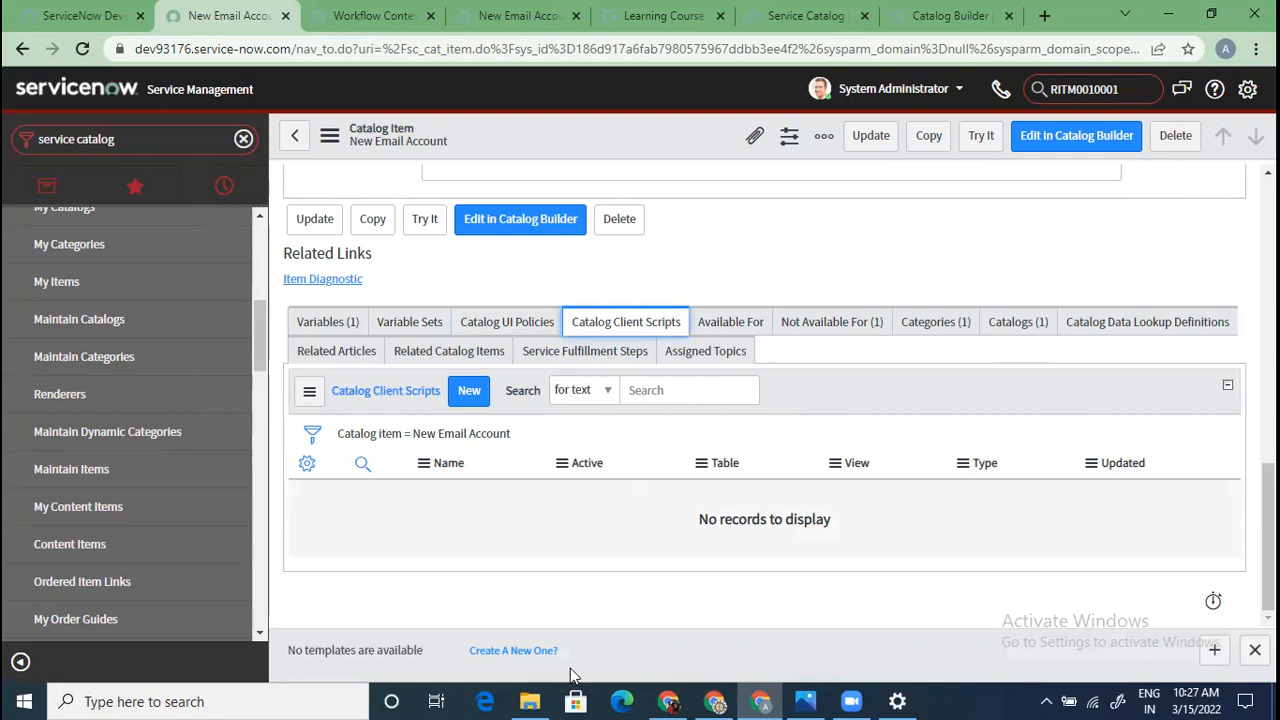
Review the Available For, Not Available For and Categories lists, then view the portal order page
click(724, 328)
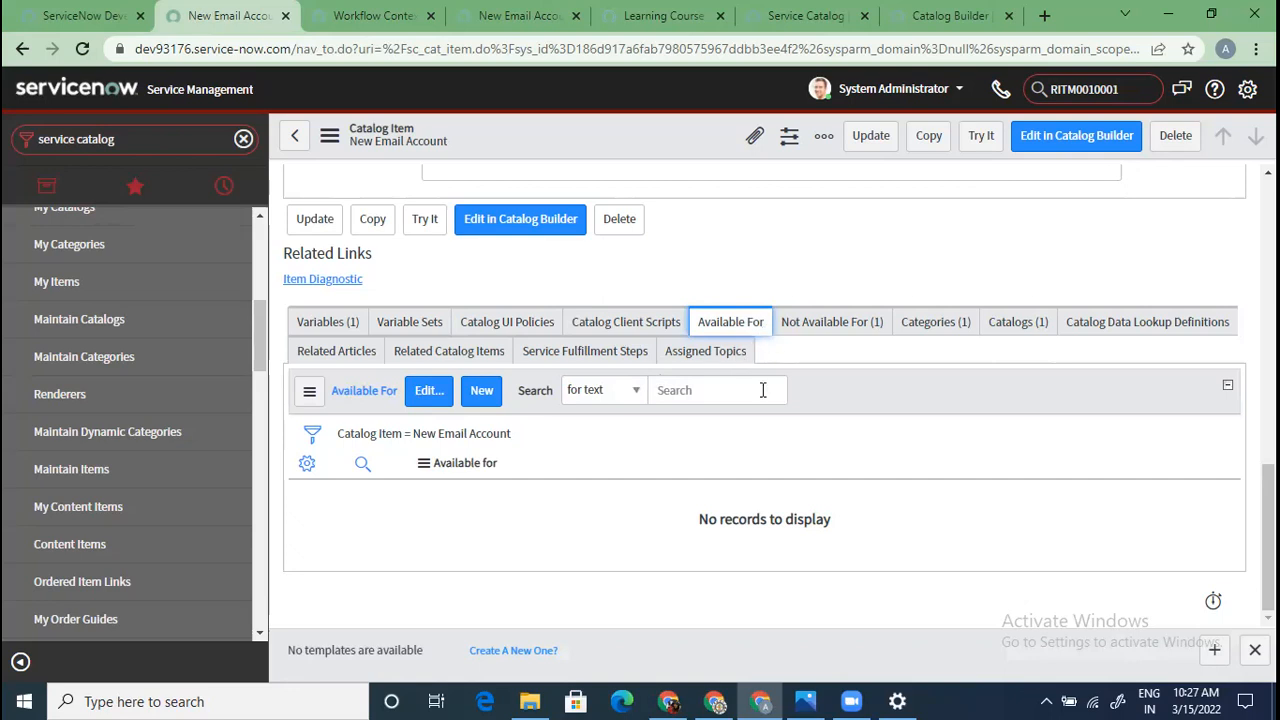
click(810, 333)
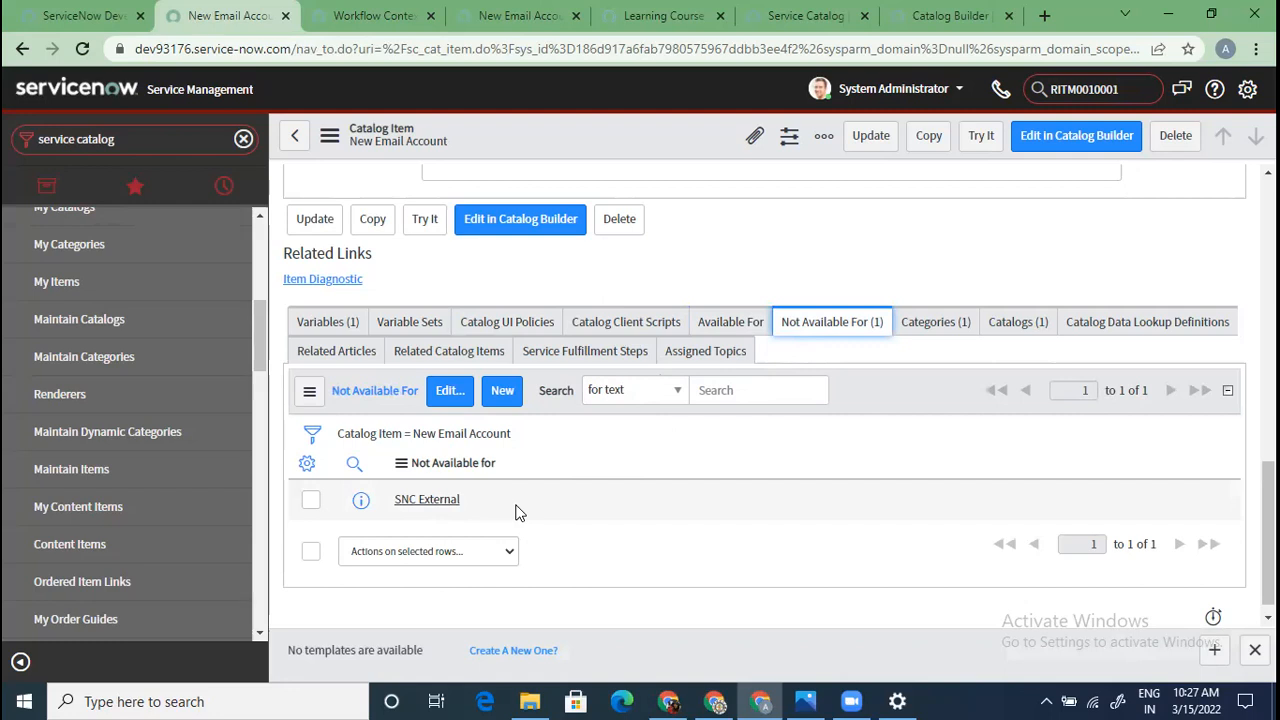
click(937, 330)
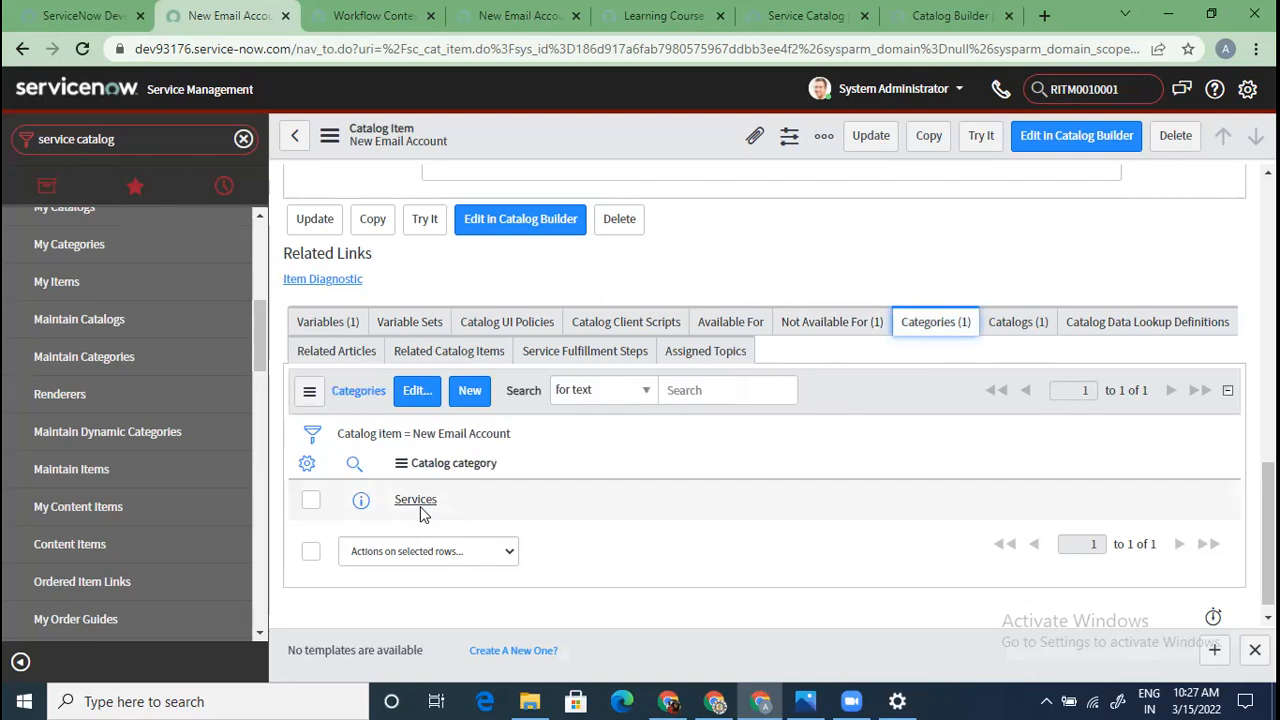
click(520, 15)
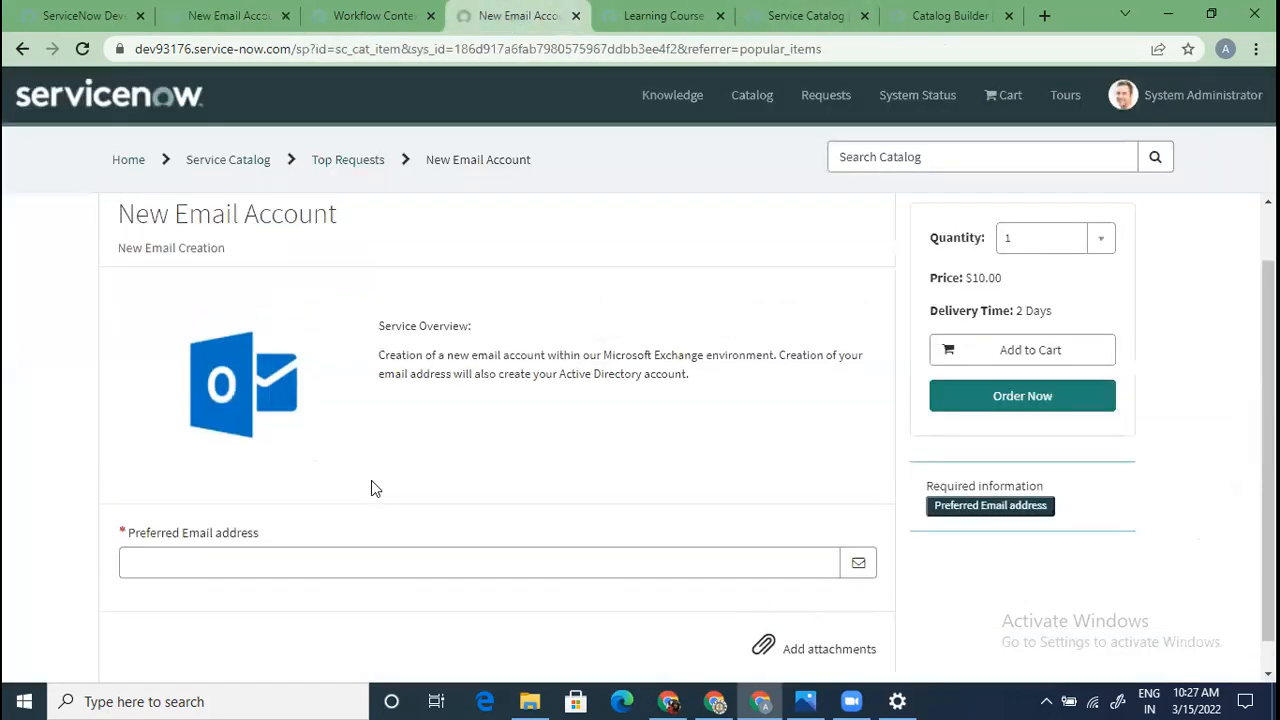
Go from the New Email Account page to the Service Catalog overview via its breadcrumb
scroll(371, 482, up, 1)
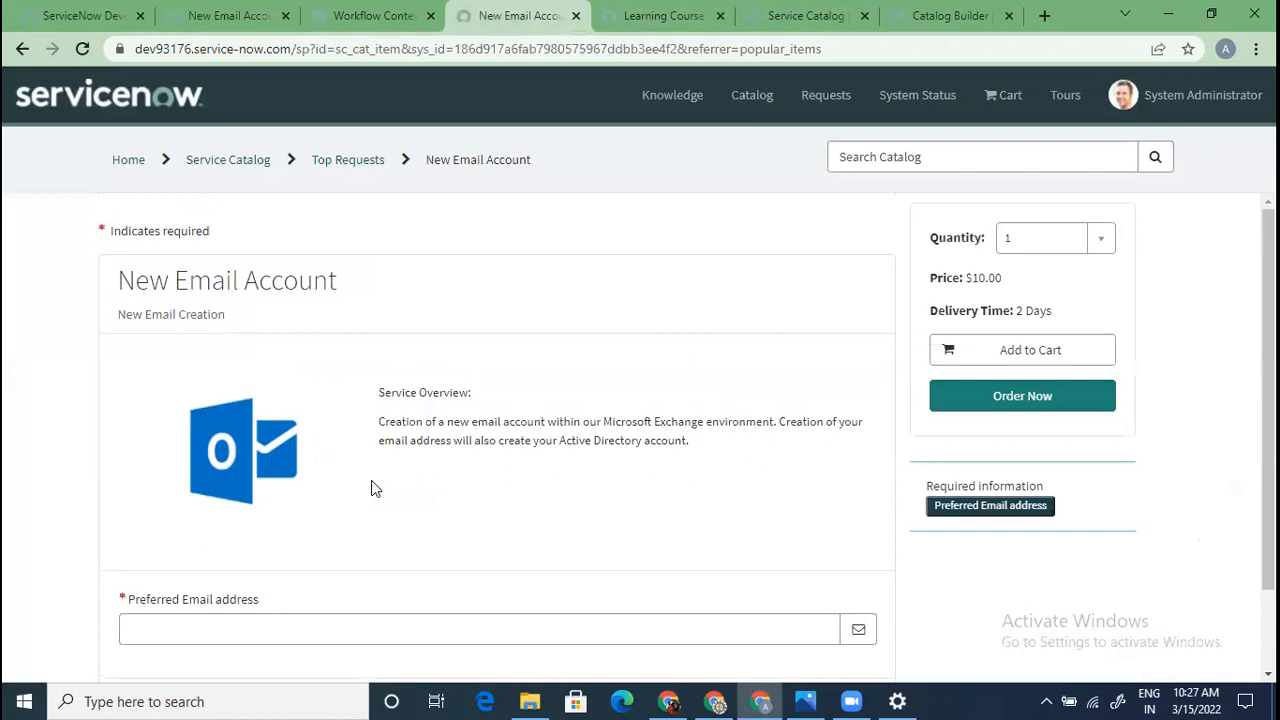
click(240, 165)
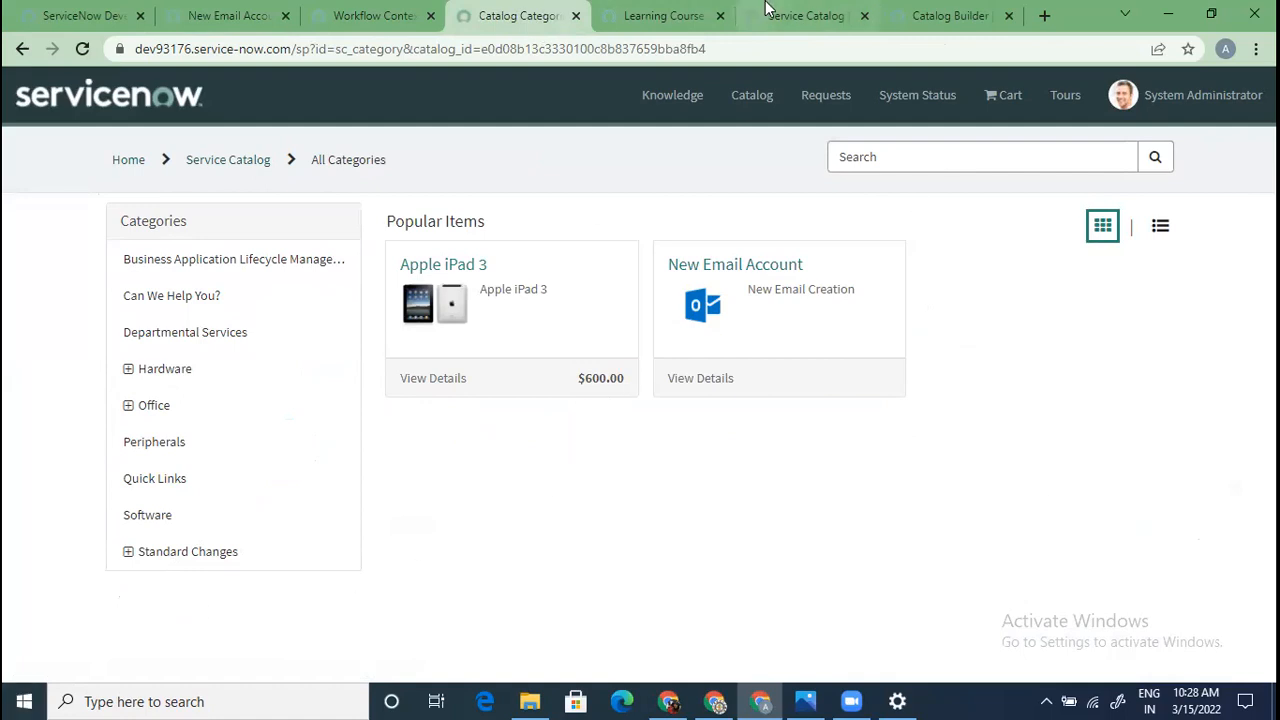
Back on the New Email Account form, review its Catalogs and Categories related lists
click(262, 17)
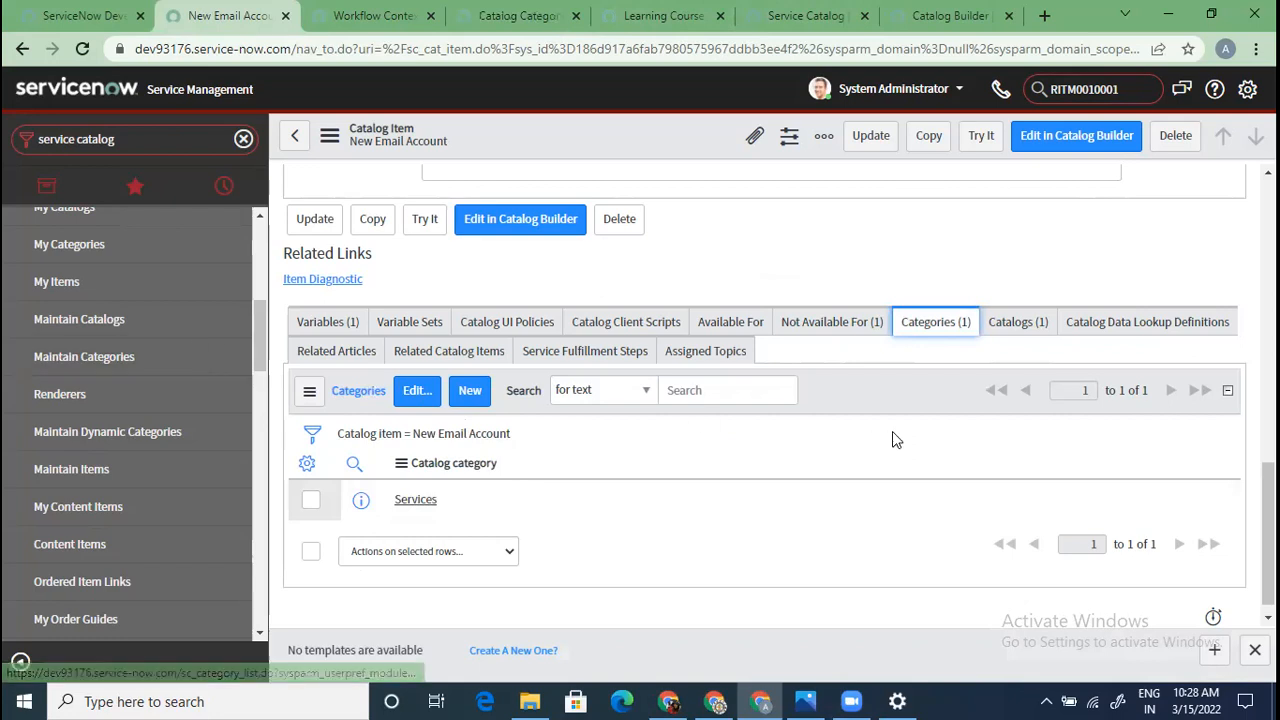
click(1022, 322)
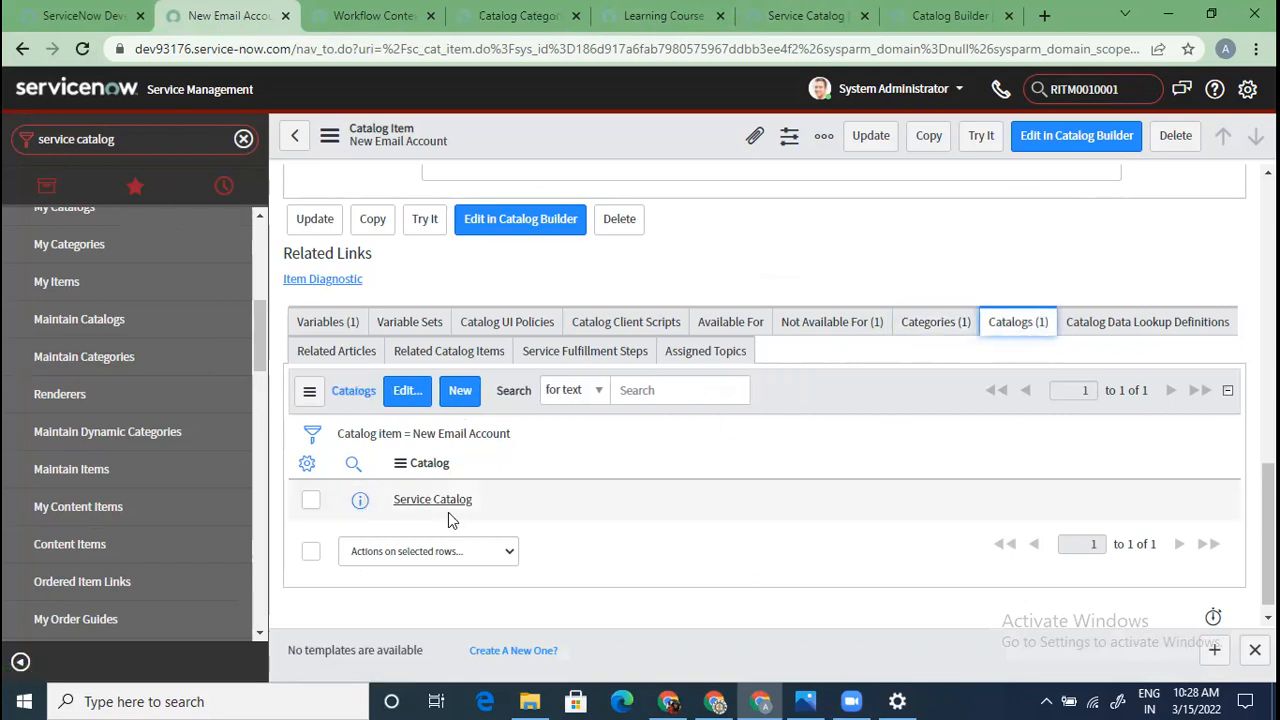
scroll(448, 512, up, 15)
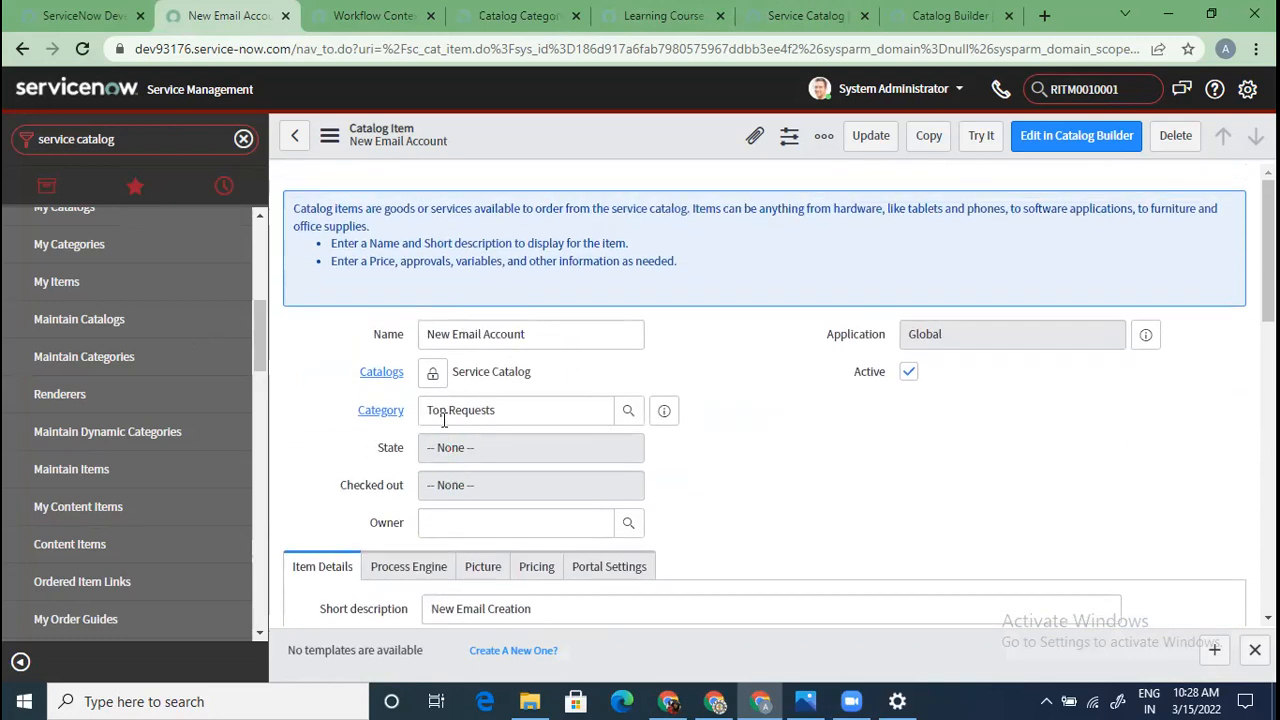
scroll(568, 495, down, 15)
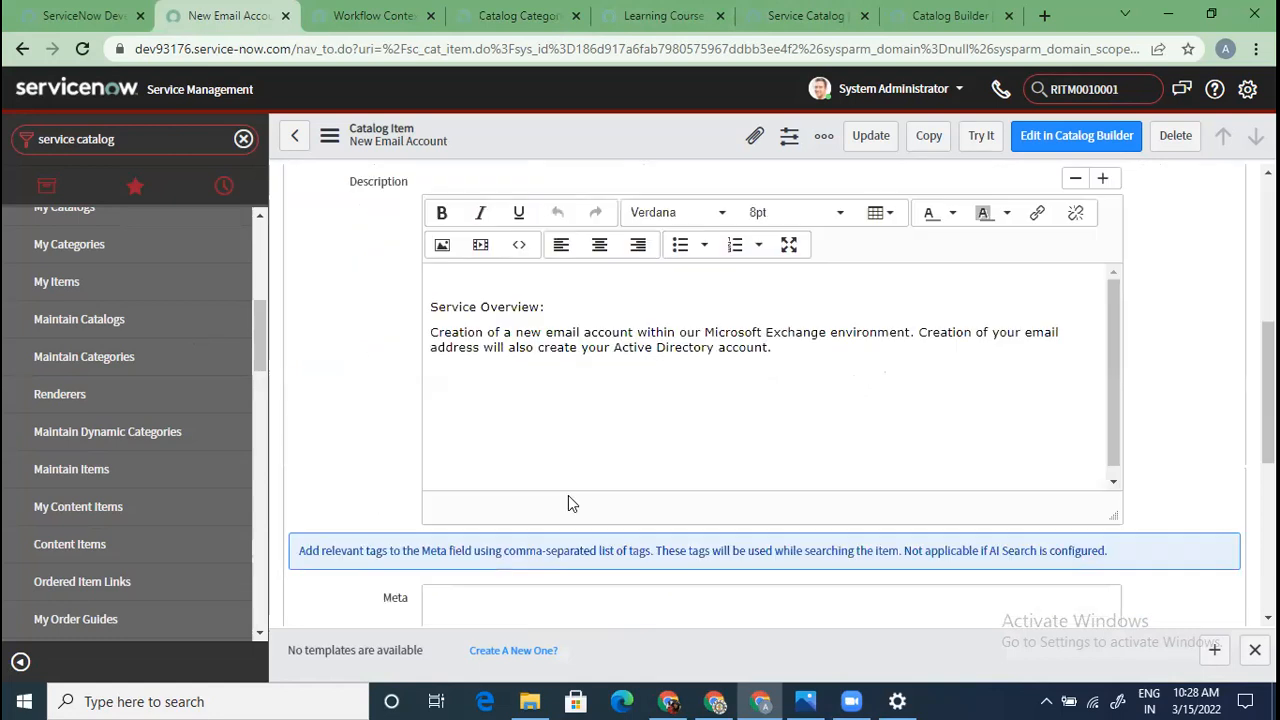
scroll(706, 513, down, 1)
click(935, 306)
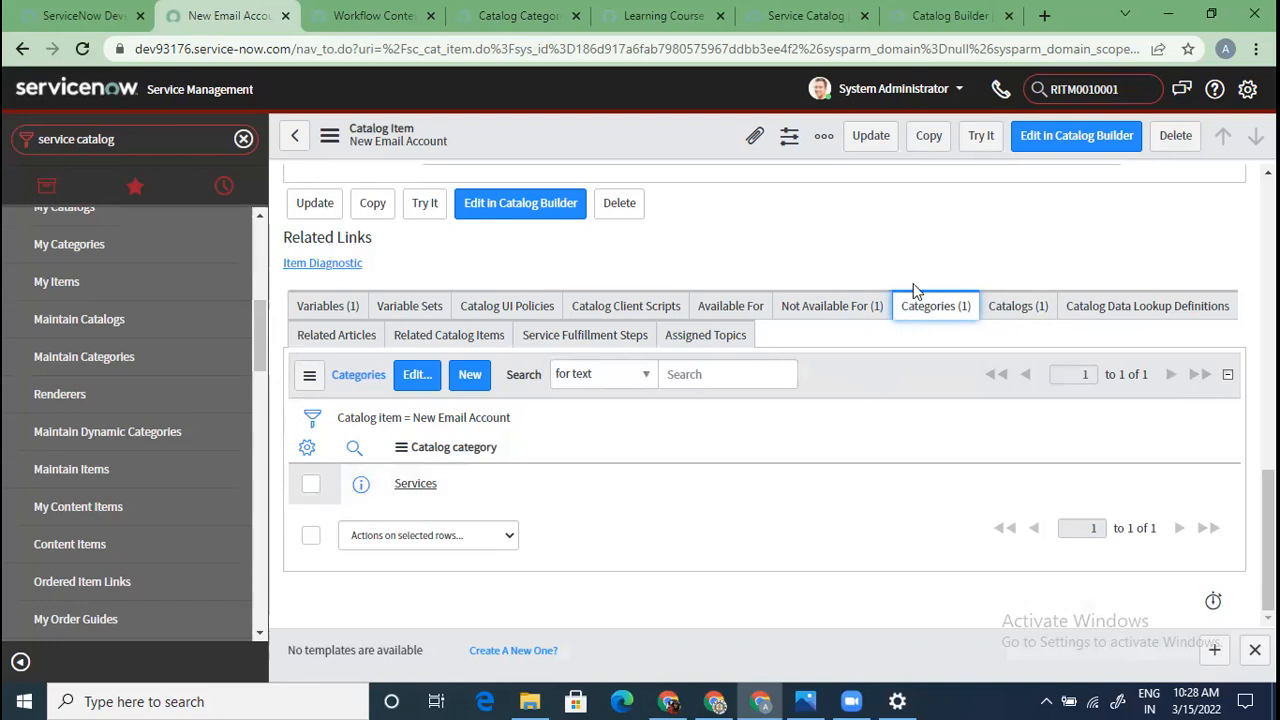
scroll(903, 460, up, 10)
scroll(903, 460, up, 3)
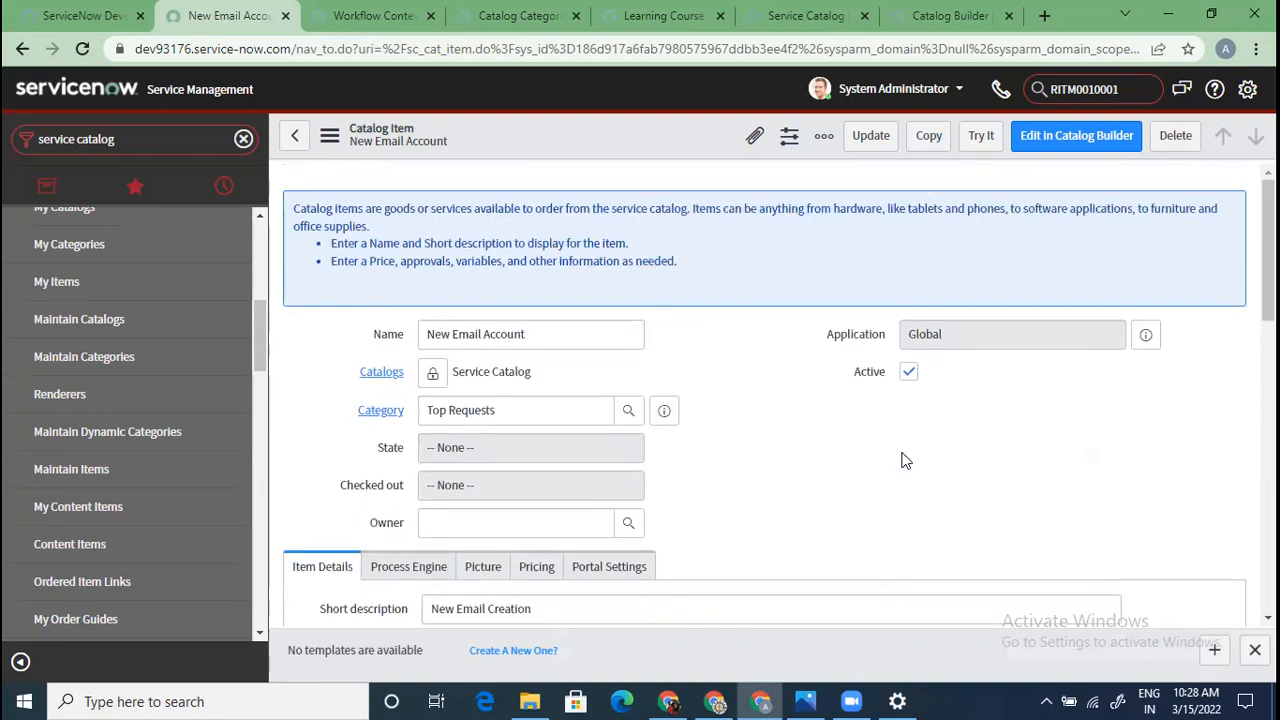
scroll(862, 490, down, 13)
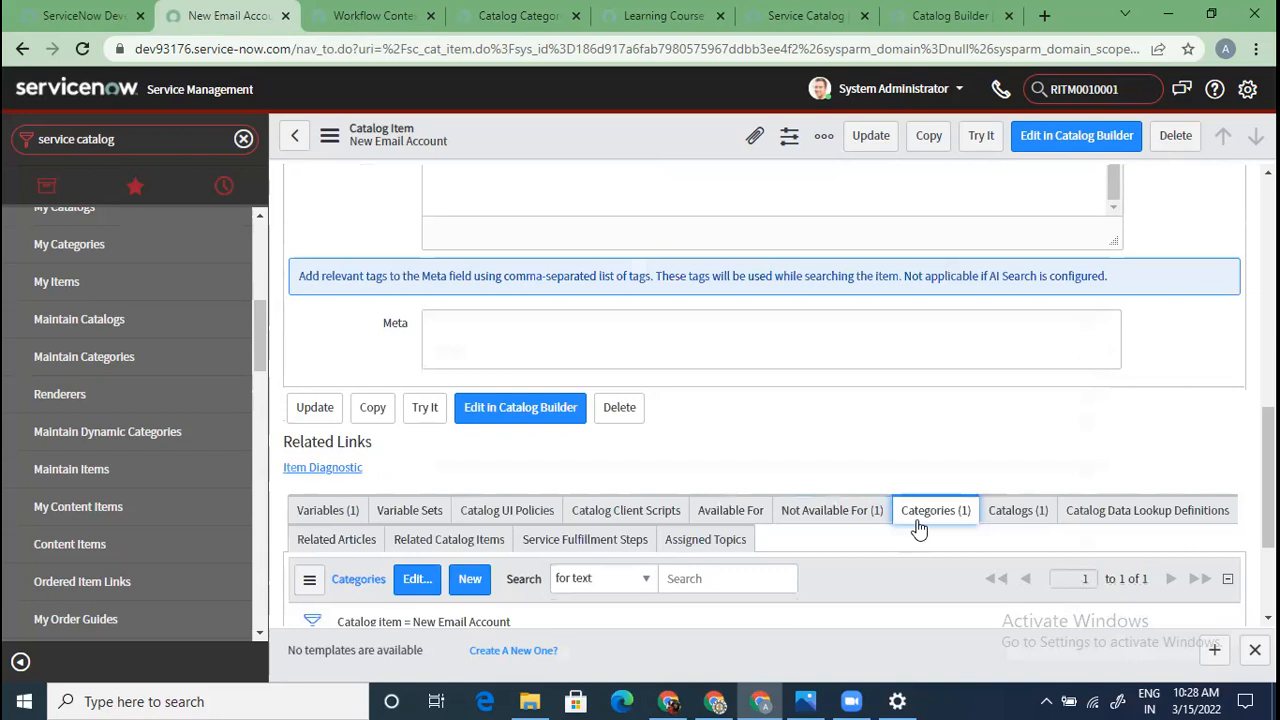
scroll(920, 531, down, 2)
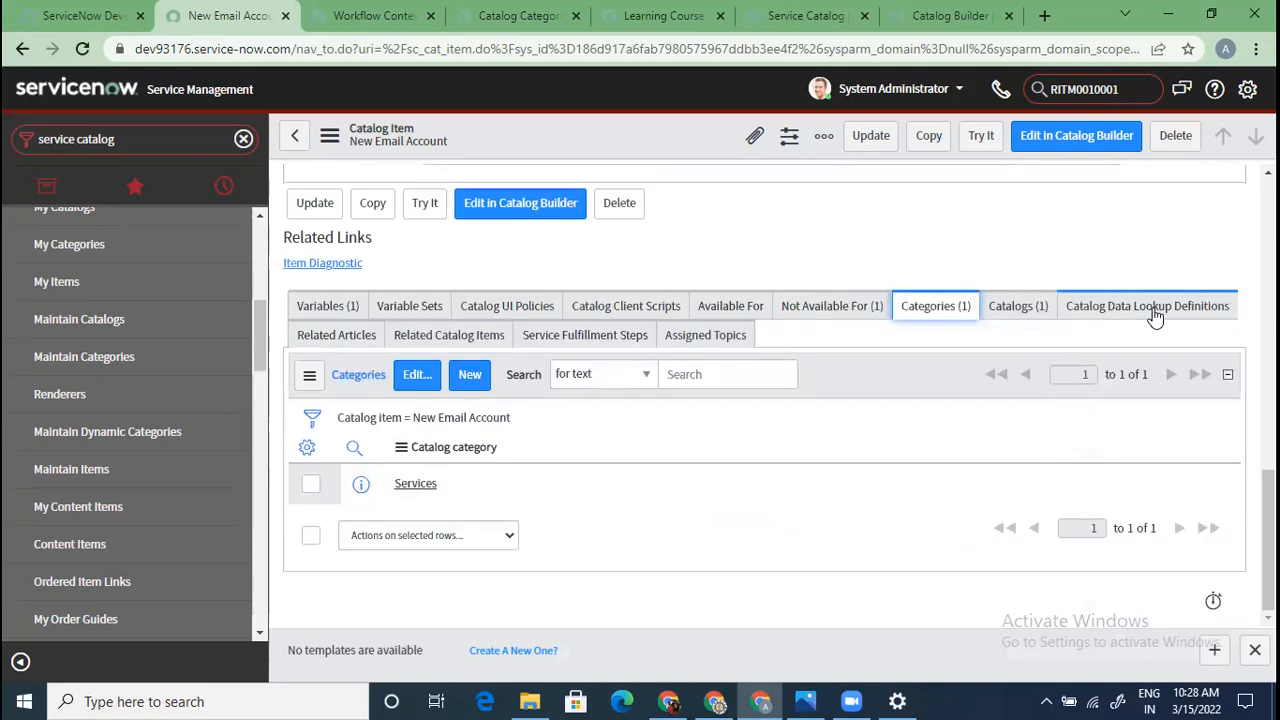
Browse the data lookup, knowledge, related items, fulfillment steps, topics and Variables lists
click(1155, 312)
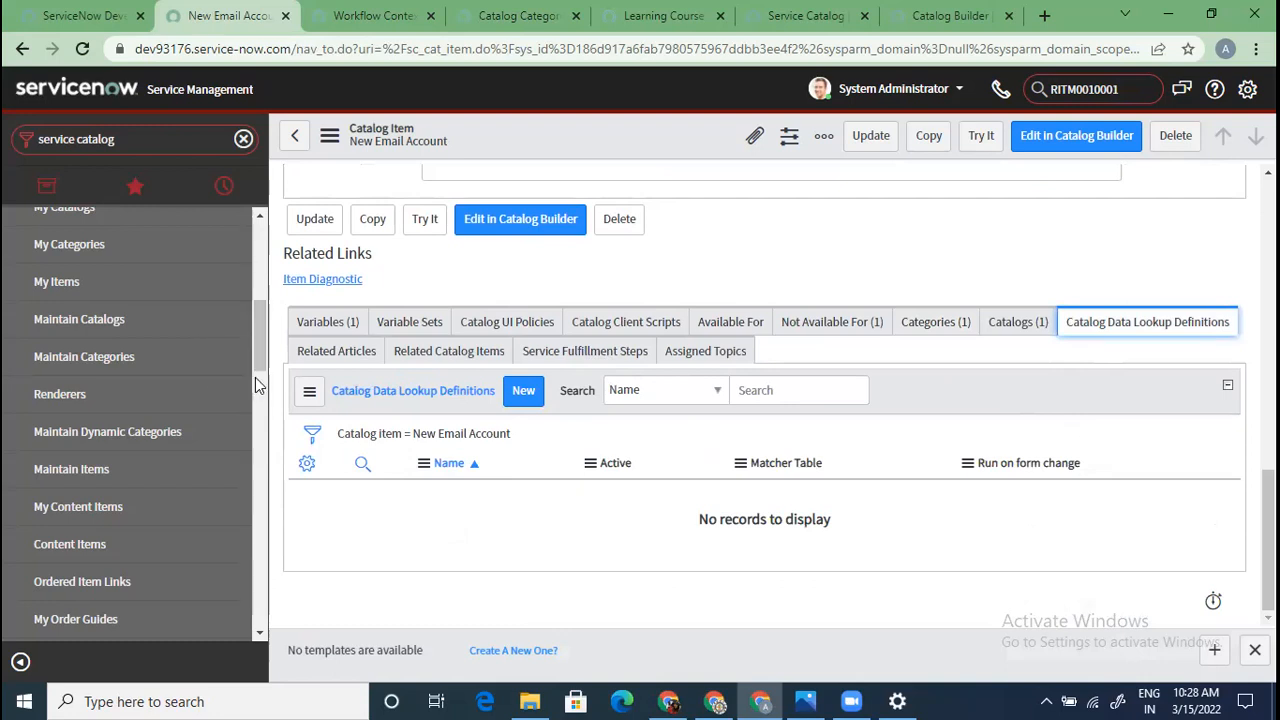
click(350, 350)
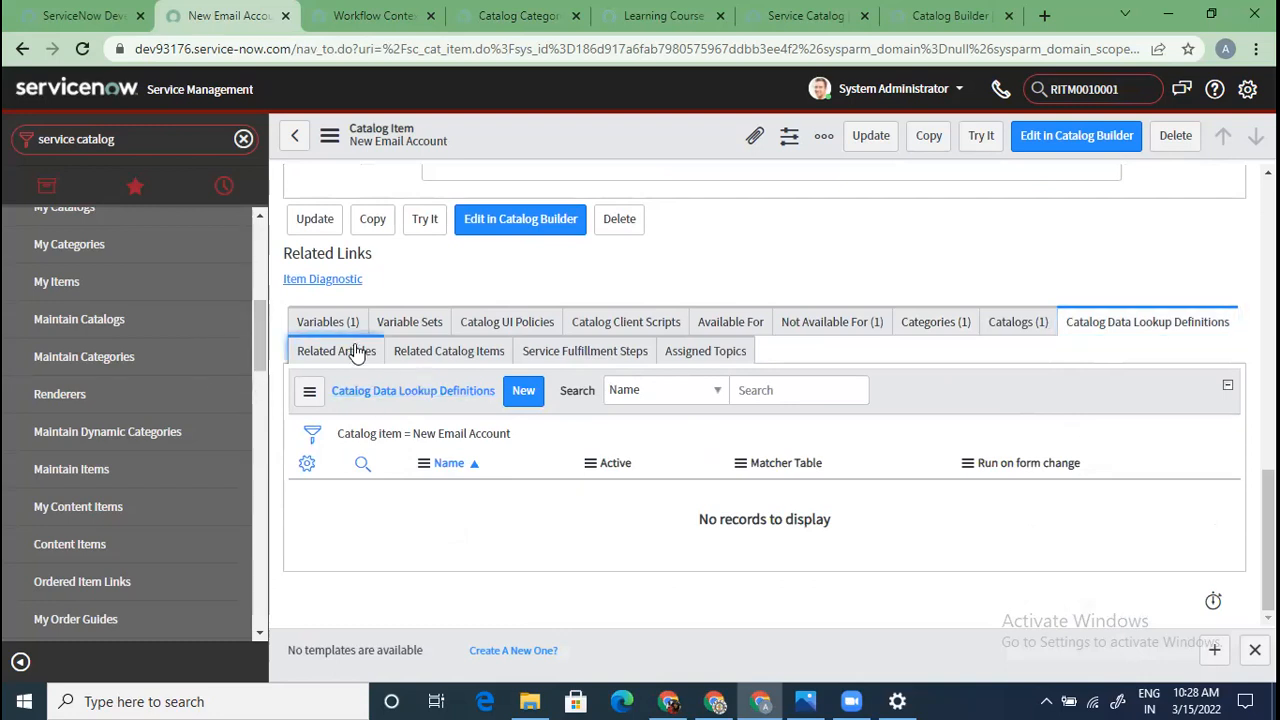
click(420, 355)
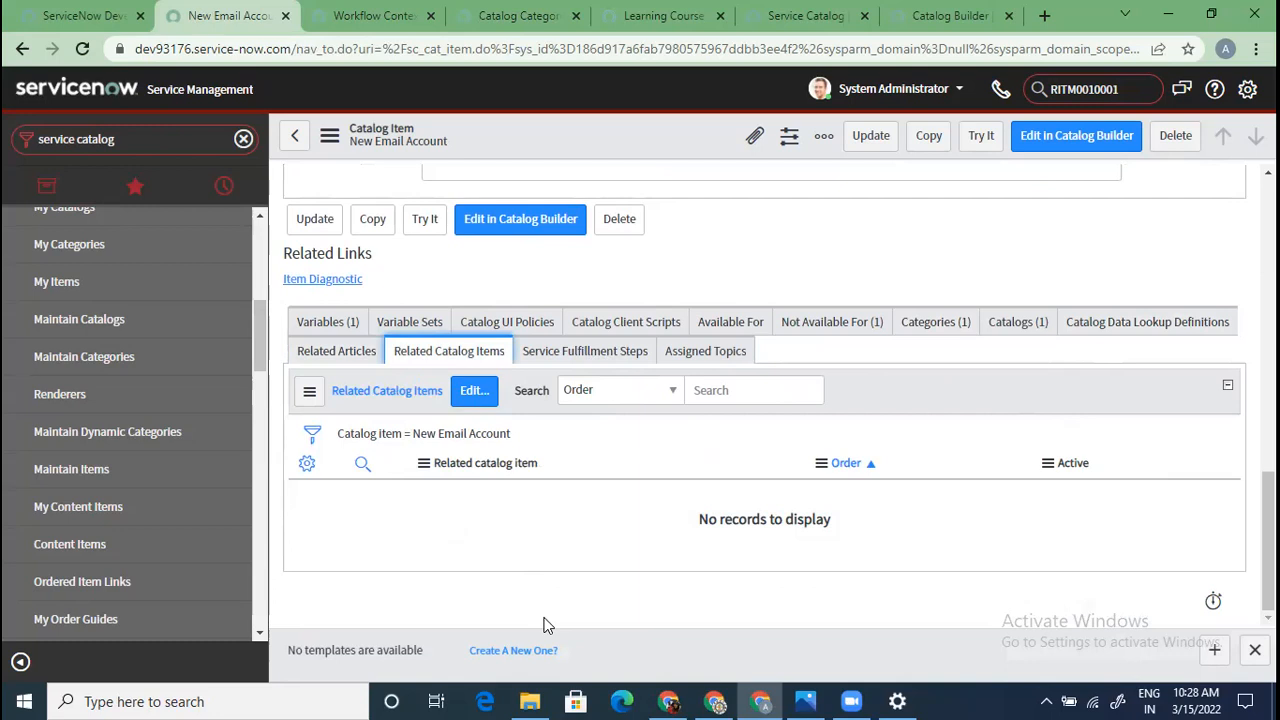
click(594, 352)
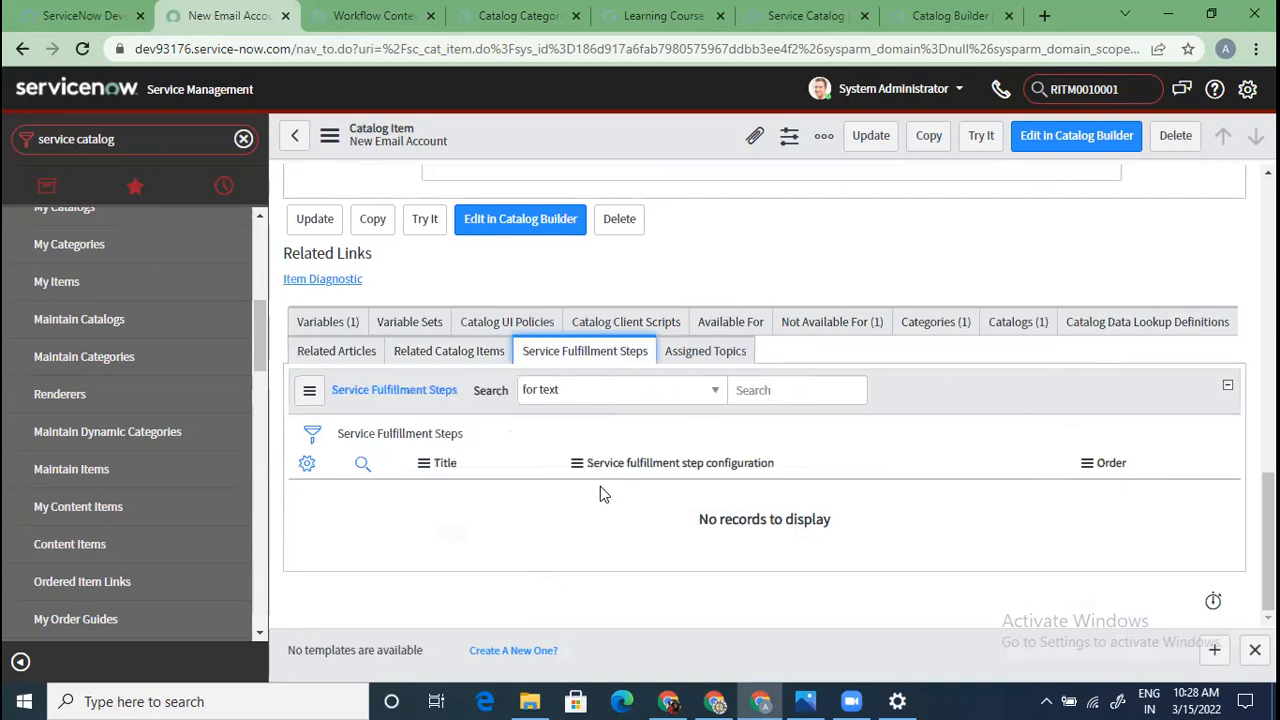
click(704, 357)
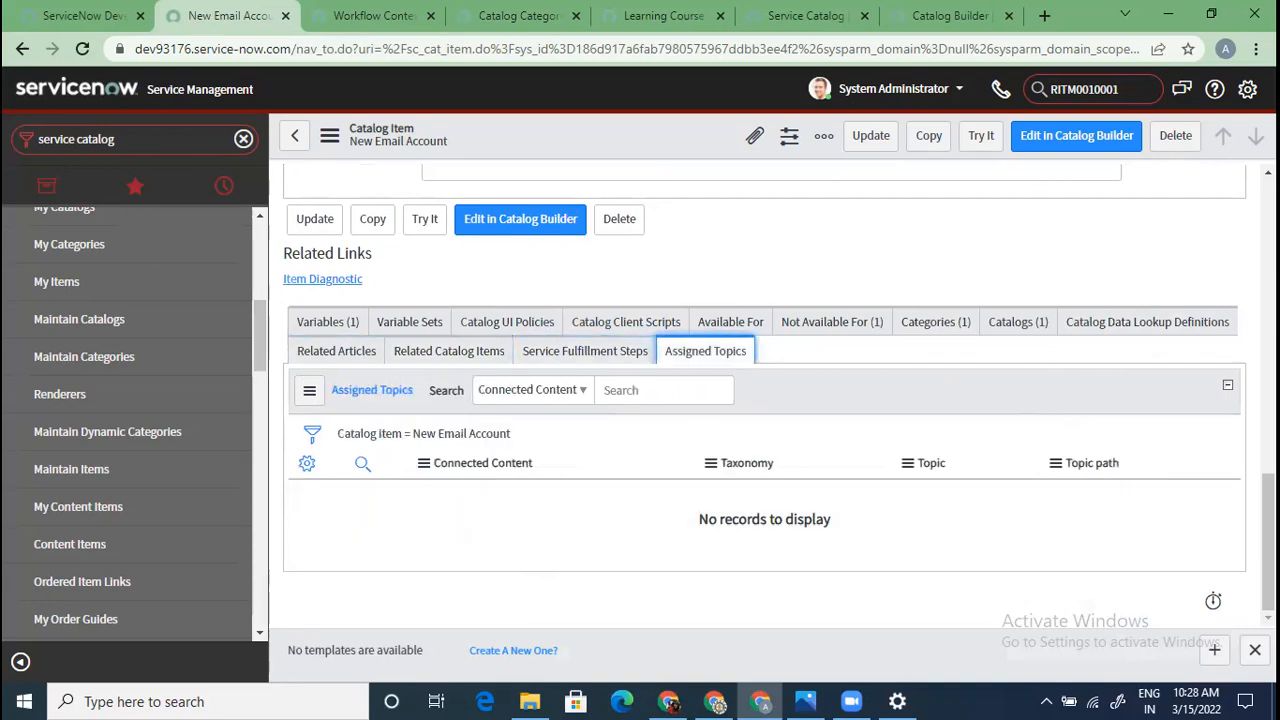
click(325, 323)
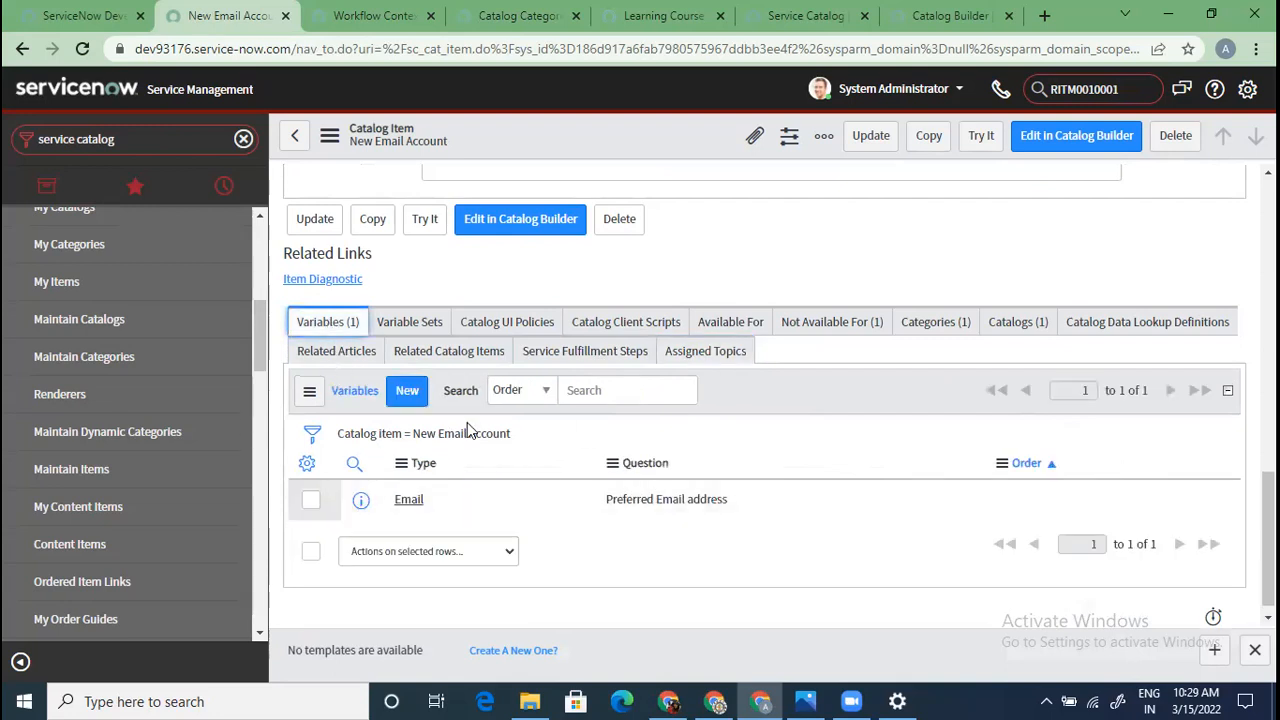
scroll(465, 486, up, 7)
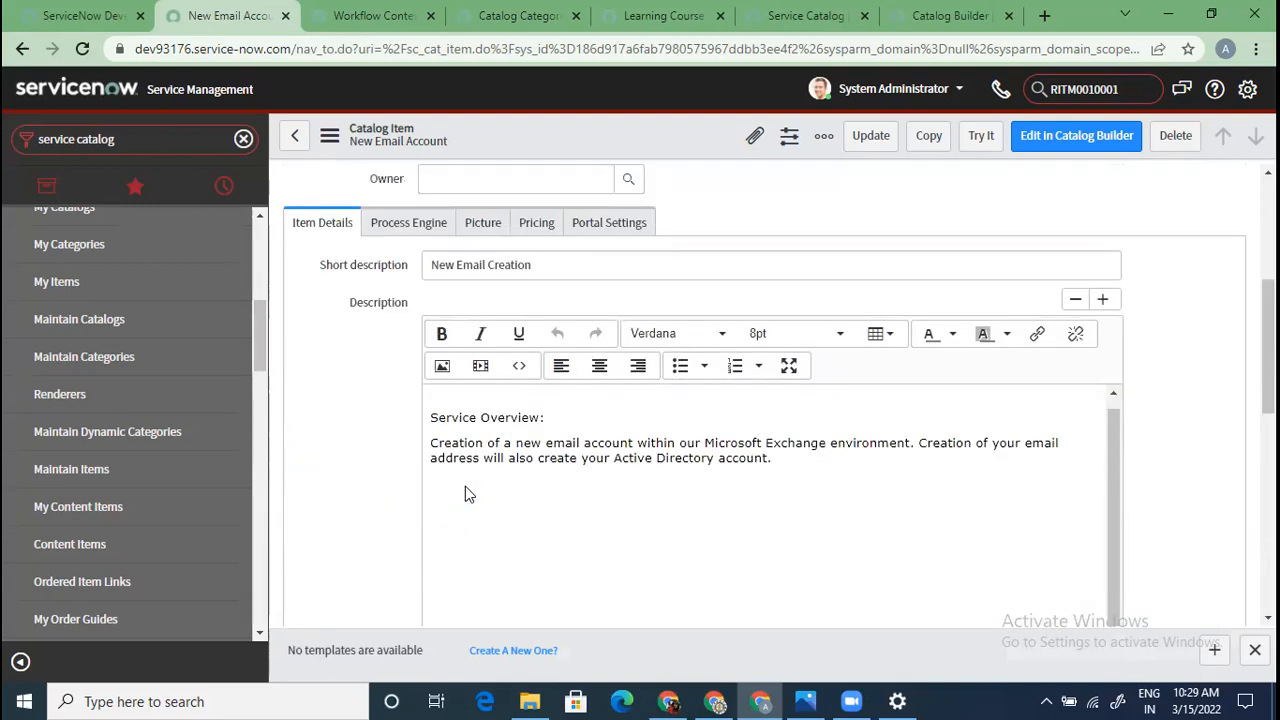
scroll(465, 494, up, 3)
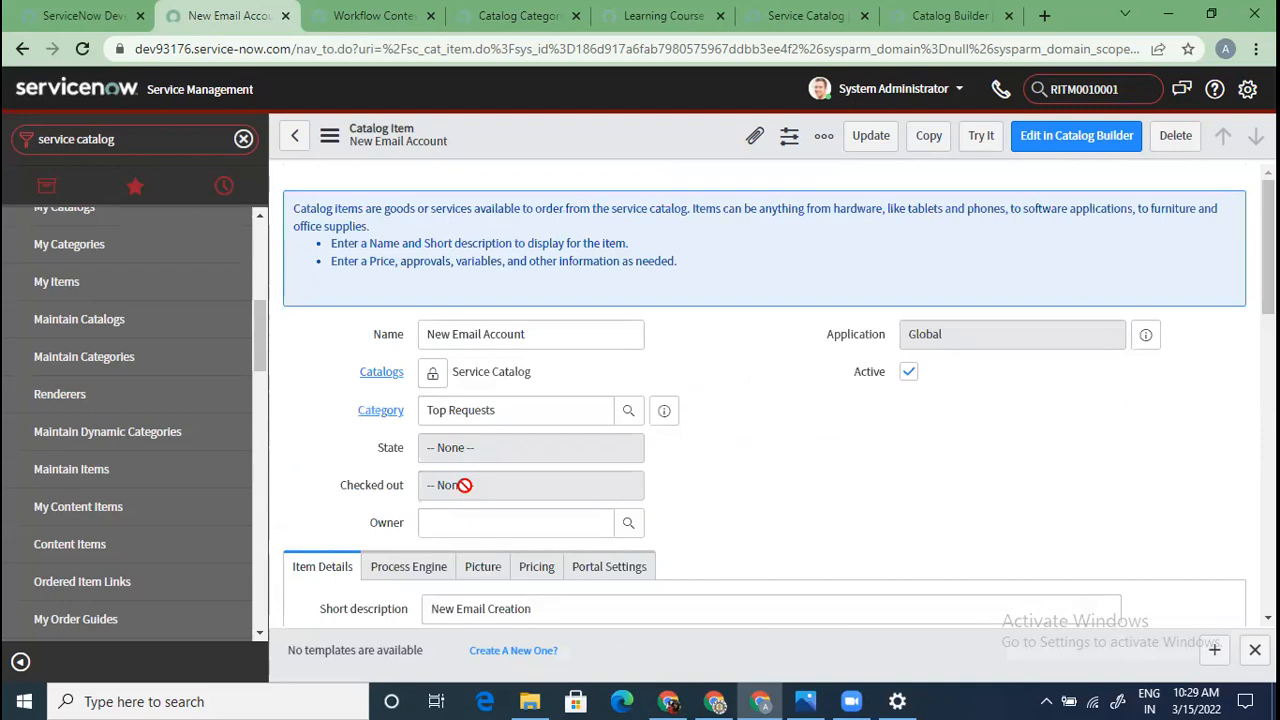
scroll(465, 486, down, 3)
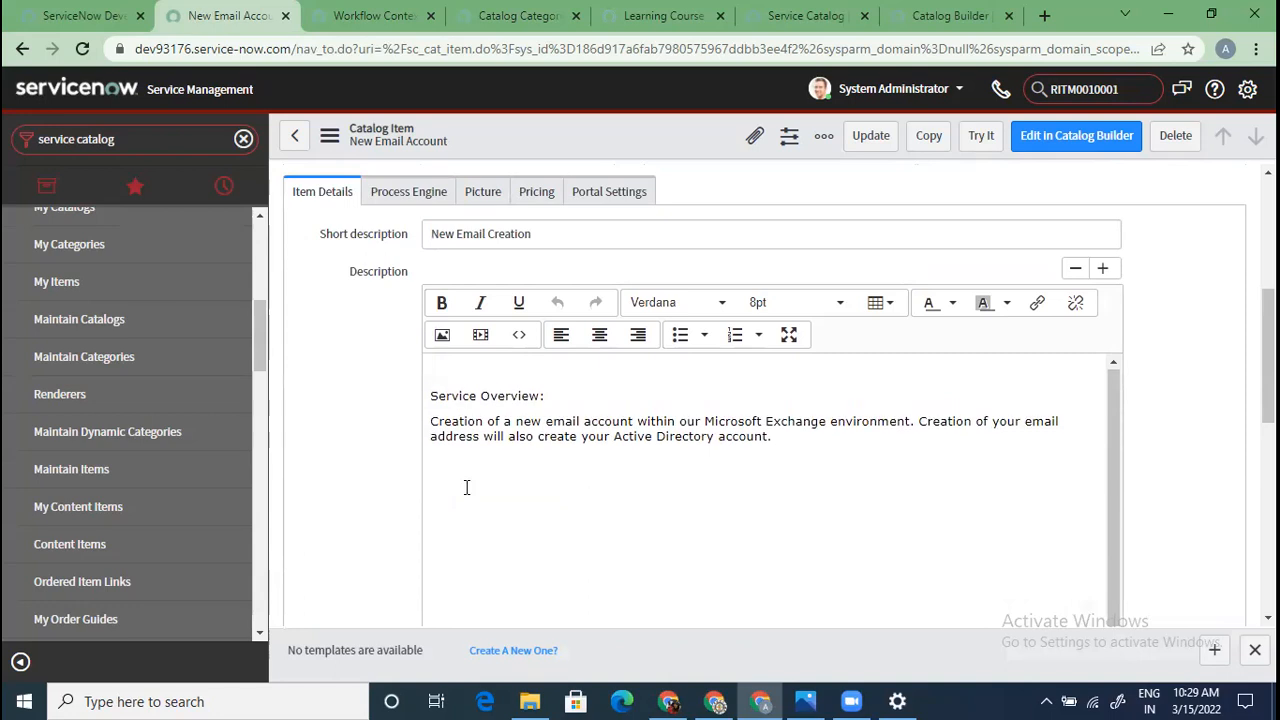
Check the item's workflow on the Process Engine tab, then return to Item Details
click(412, 191)
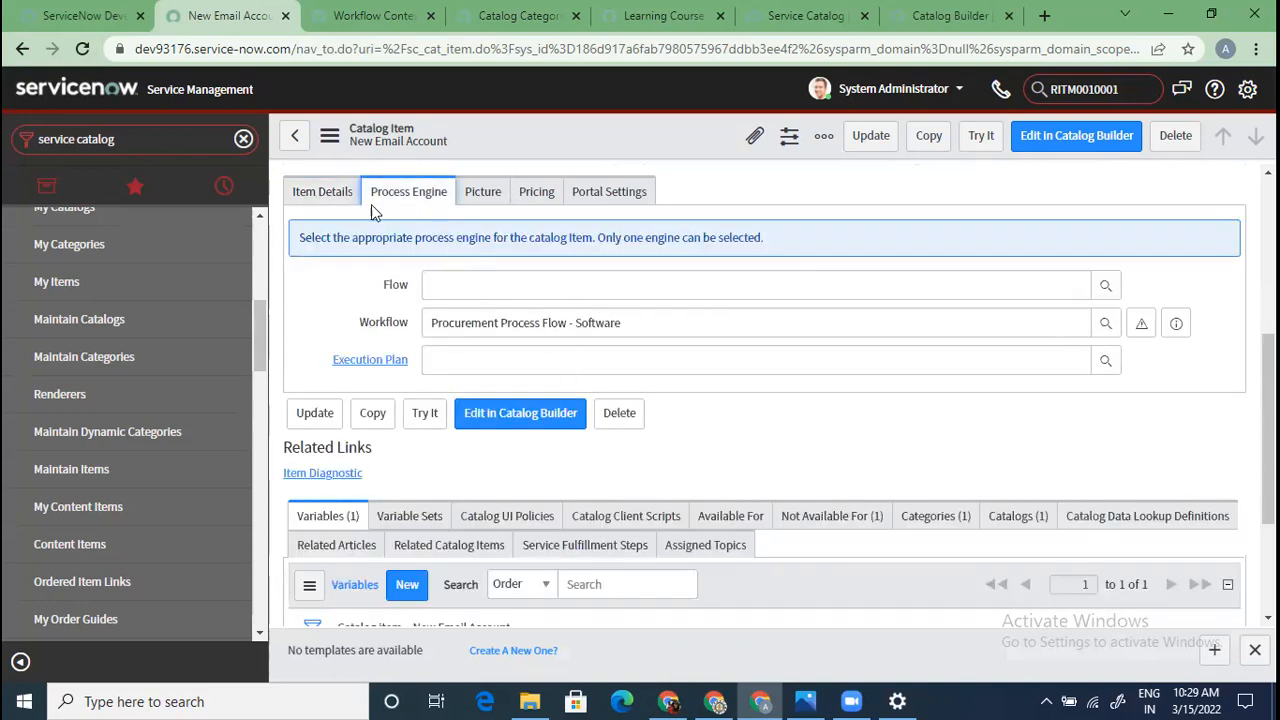
click(316, 190)
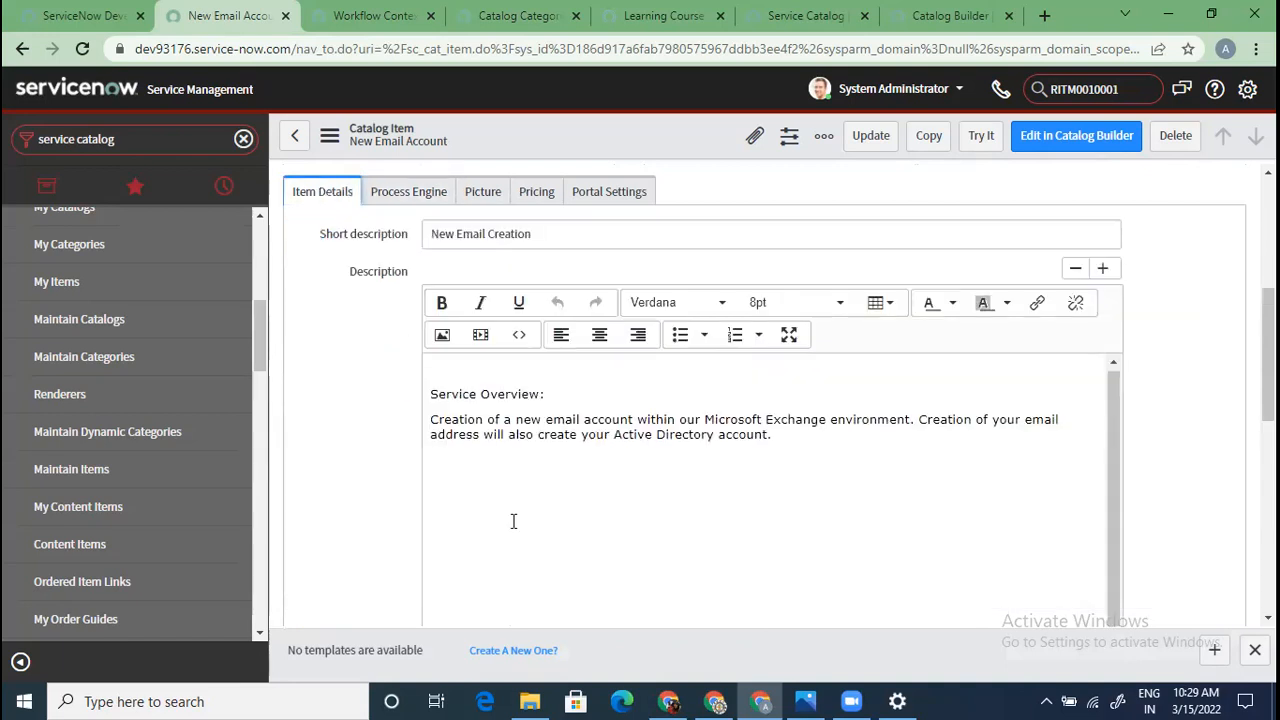
scroll(510, 500, down, 10)
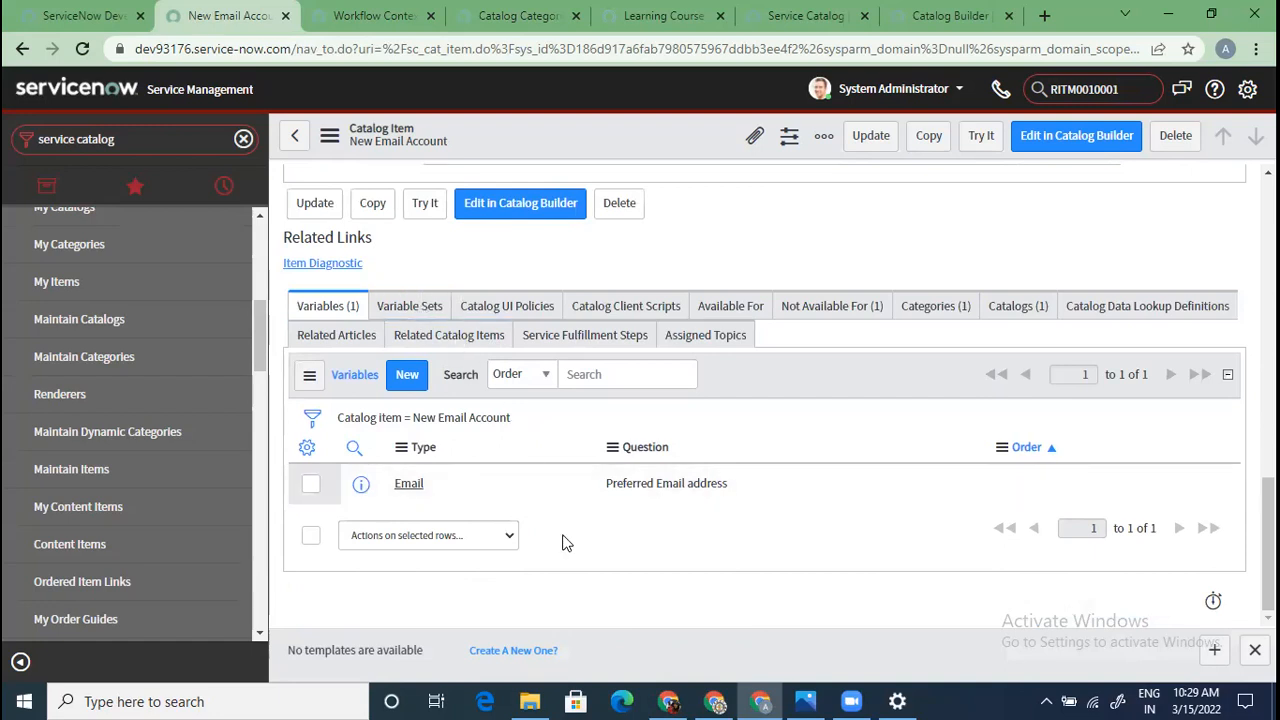
scroll(562, 542, up, 12)
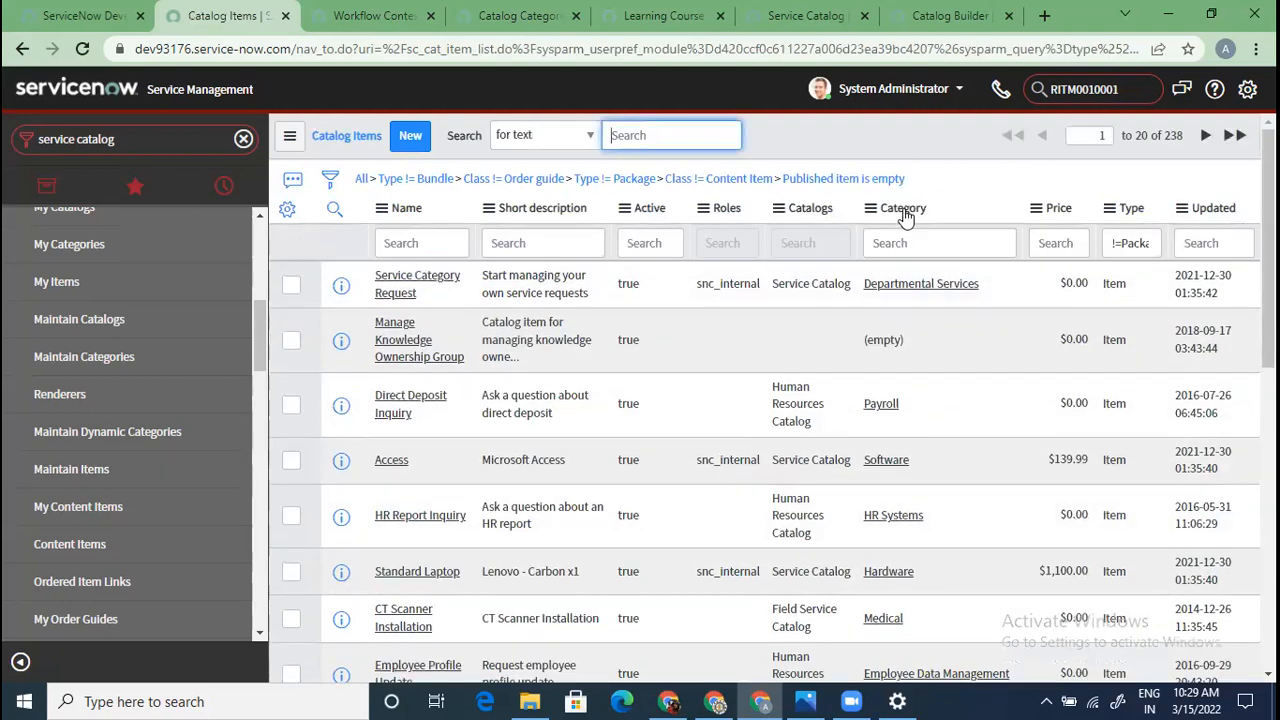
Group the Catalog Items list by Category and reveal the column search row
right_click(905, 218)
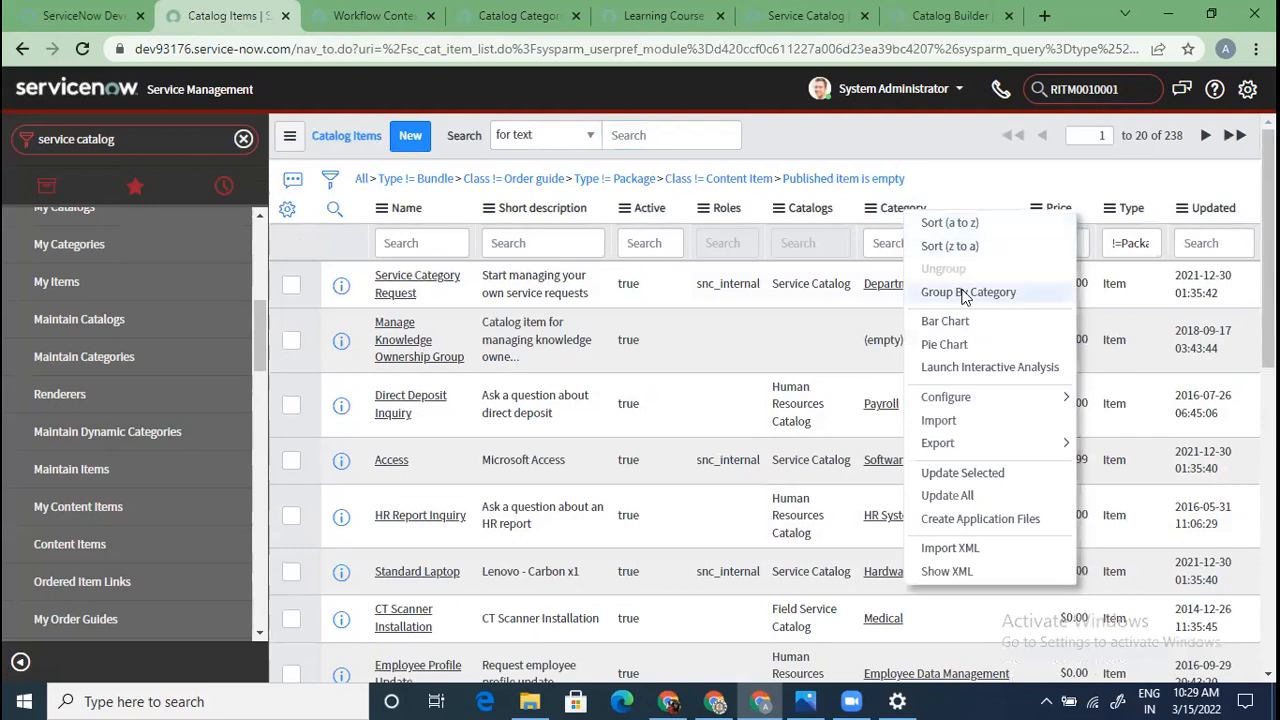
click(1010, 291)
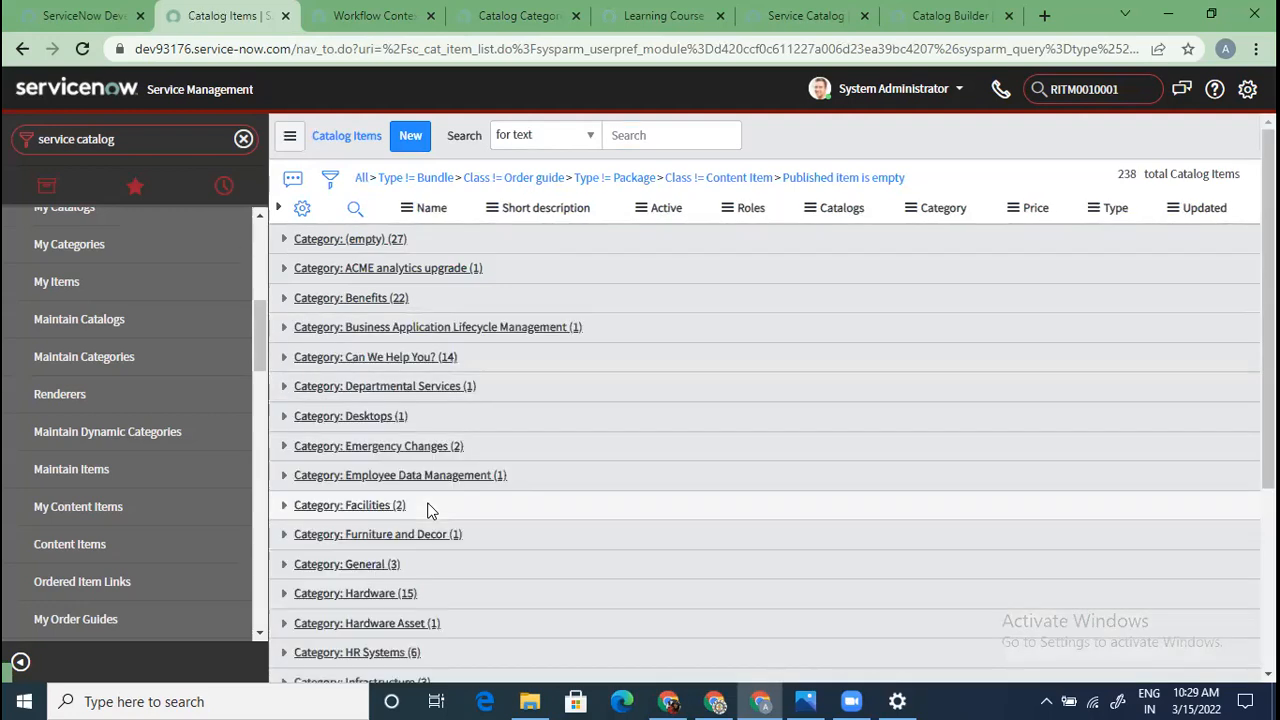
scroll(428, 515, down, 2)
scroll(429, 525, up, 2)
click(355, 207)
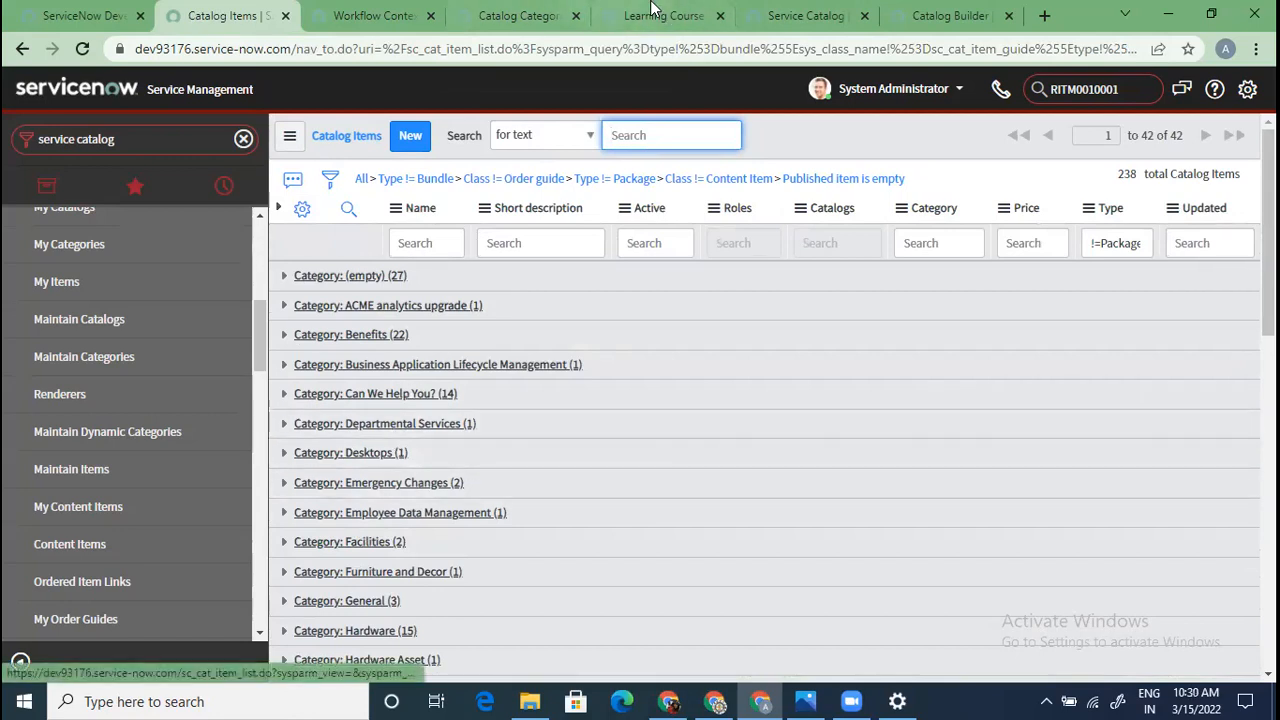
Glance at the portal categories page, then scroll through the grouped catalog items
click(515, 15)
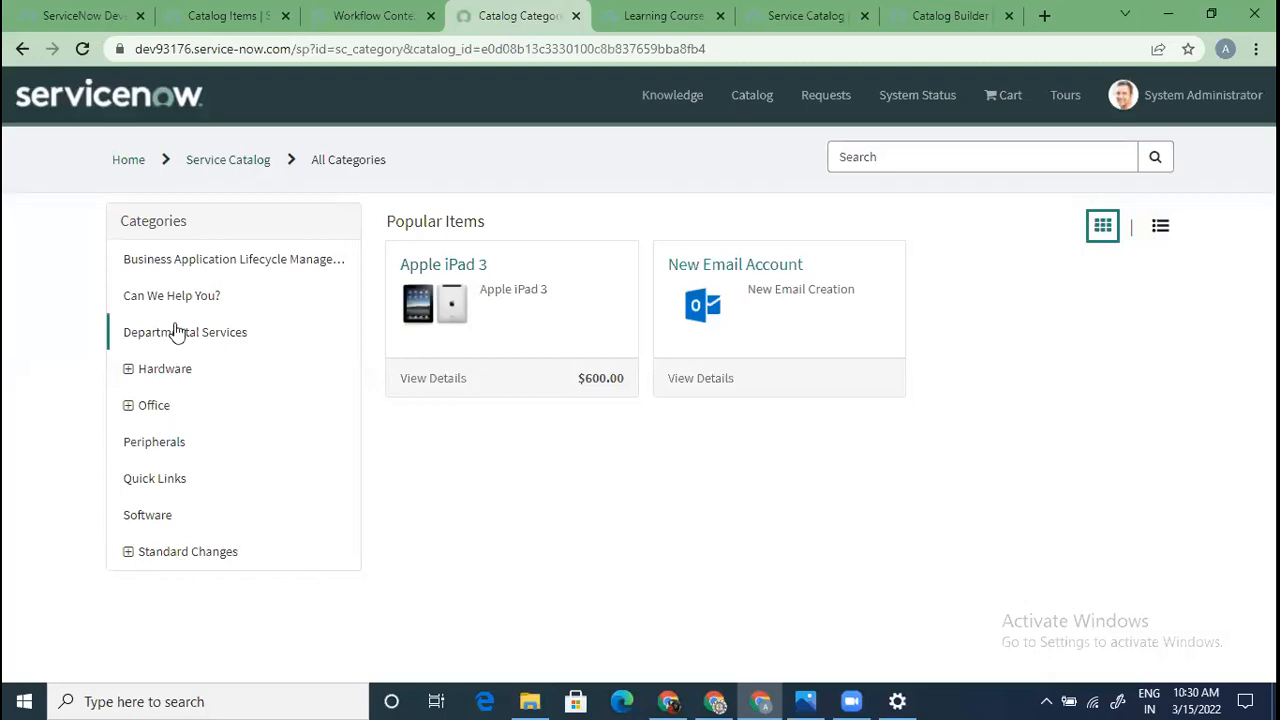
click(207, 12)
scroll(521, 600, down, 10)
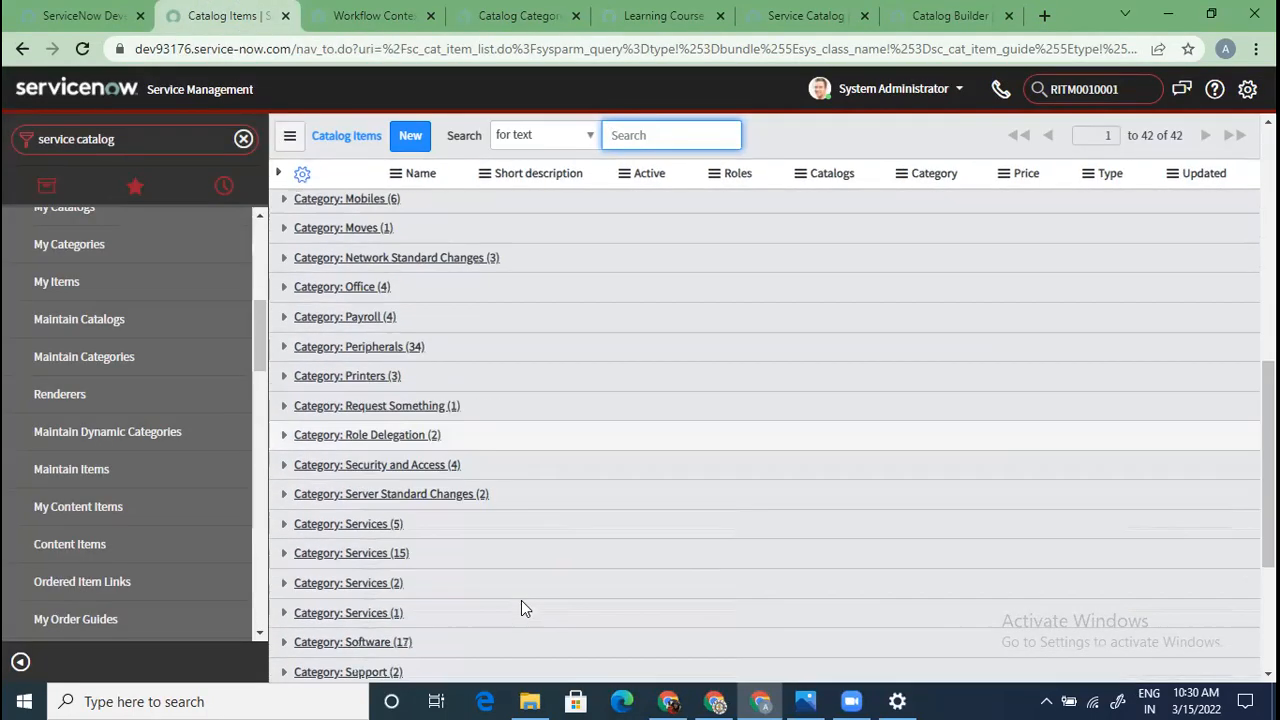
scroll(516, 601, down, 2)
scroll(514, 600, up, 3)
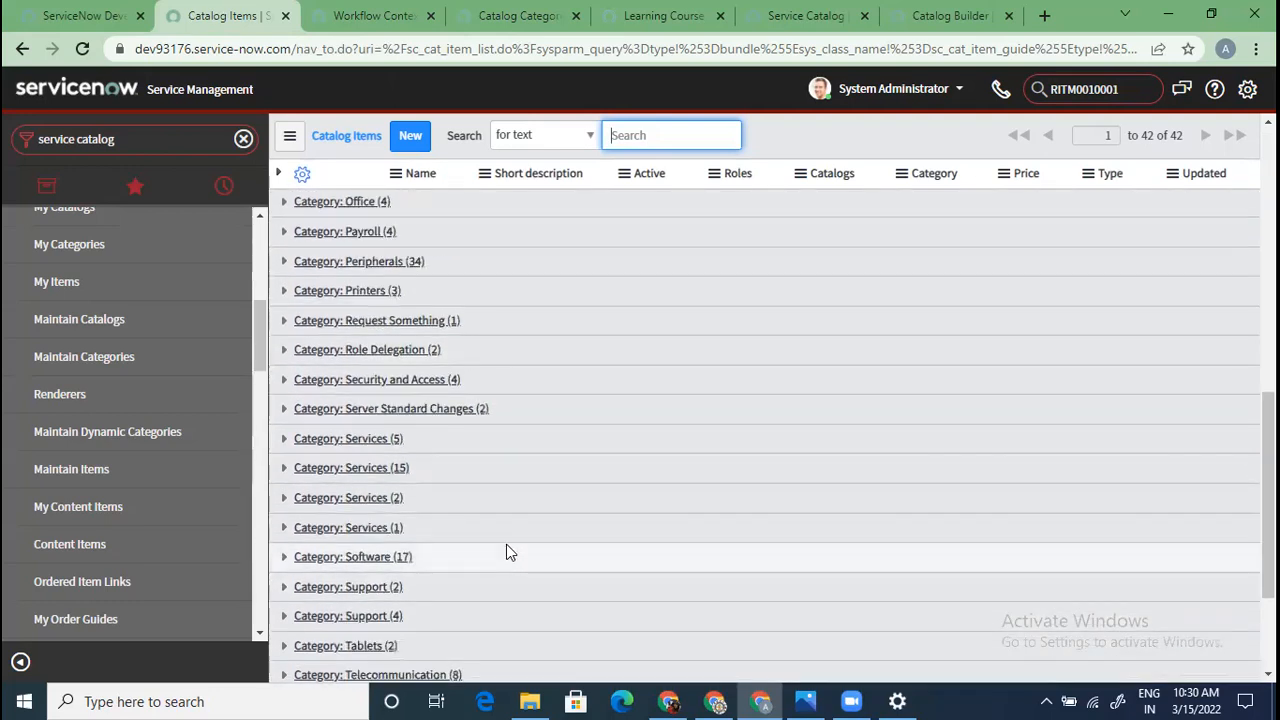
scroll(455, 582, down, 2)
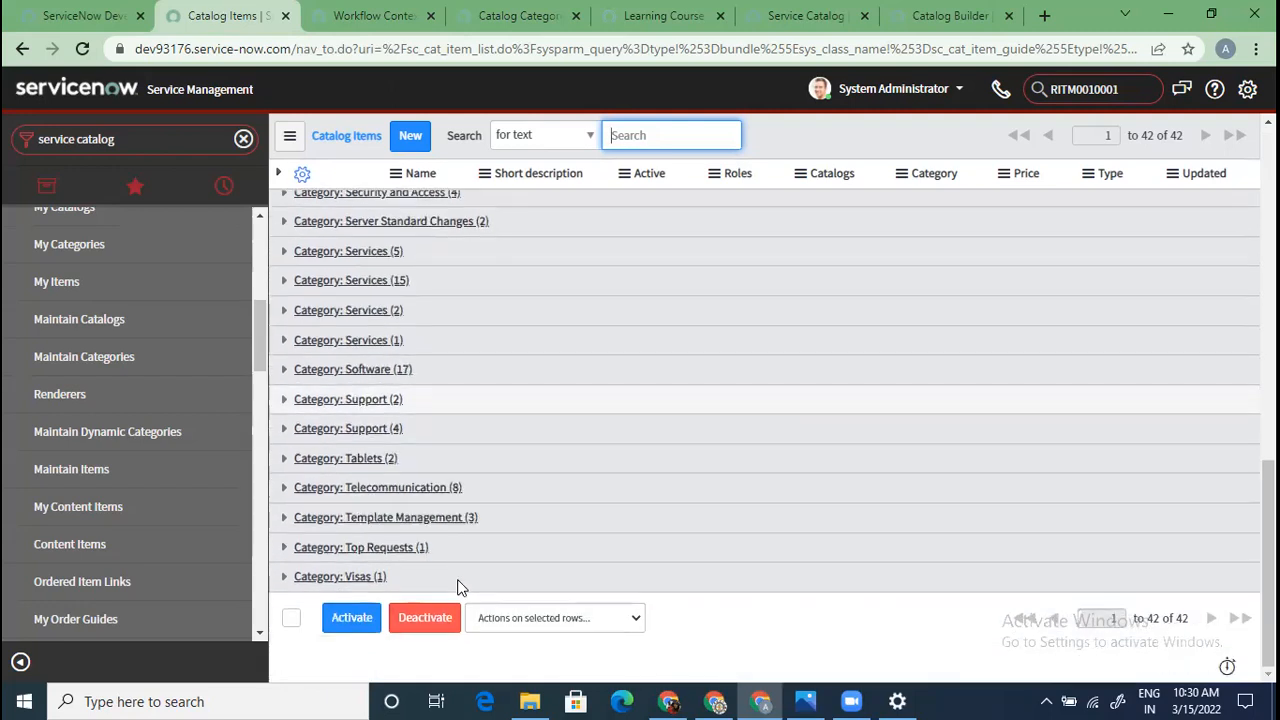
scroll(468, 585, up, 4)
scroll(467, 585, up, 5)
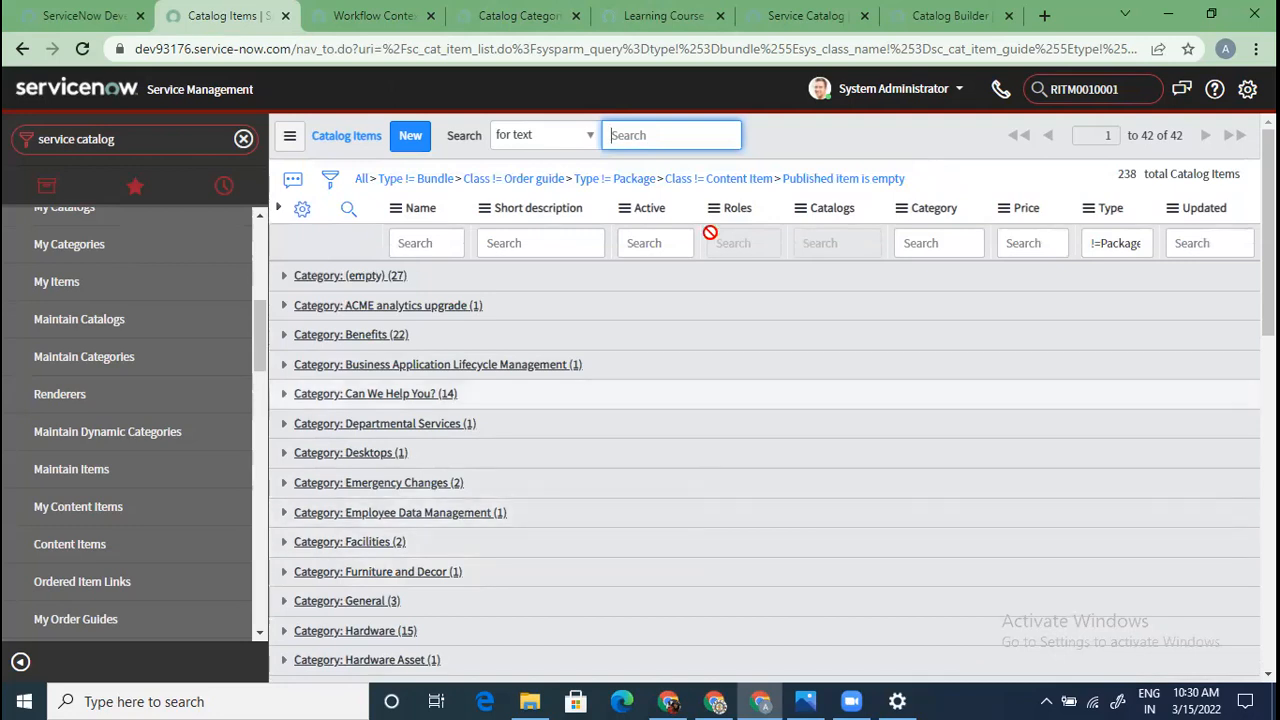
Ungroup the catalog items list through the Catalogs column options
right_click(845, 215)
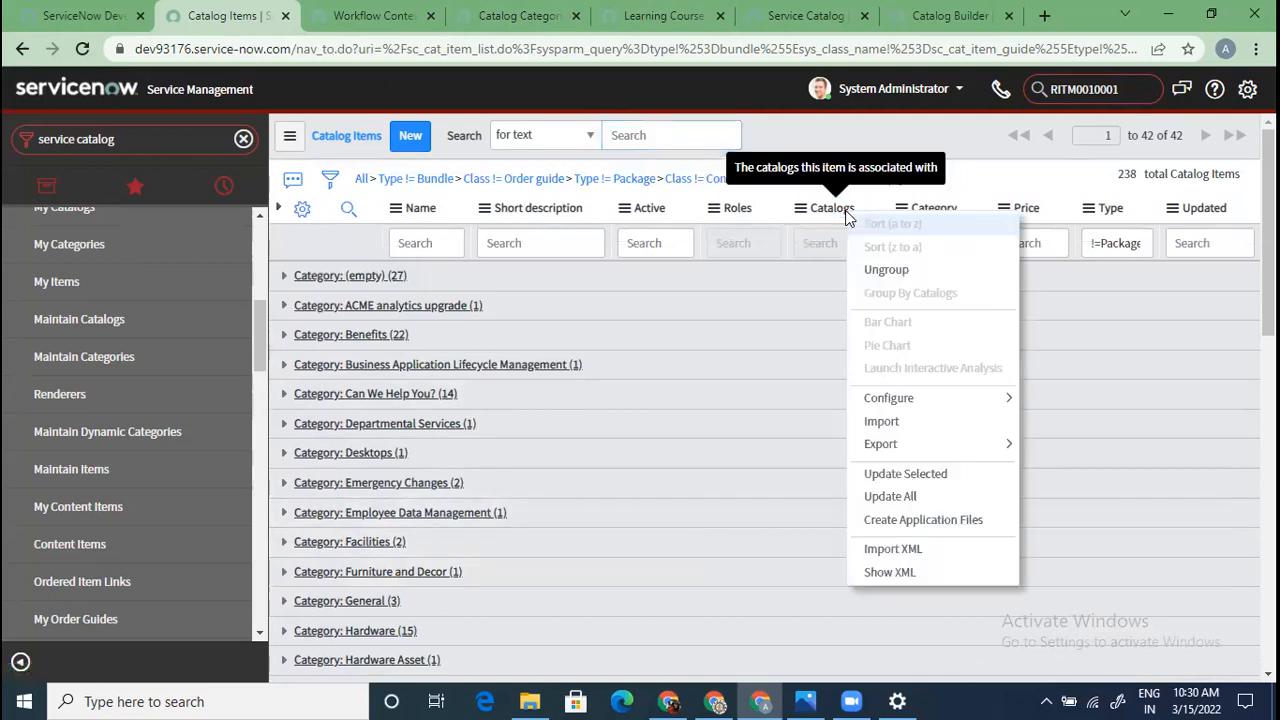
key(Escape)
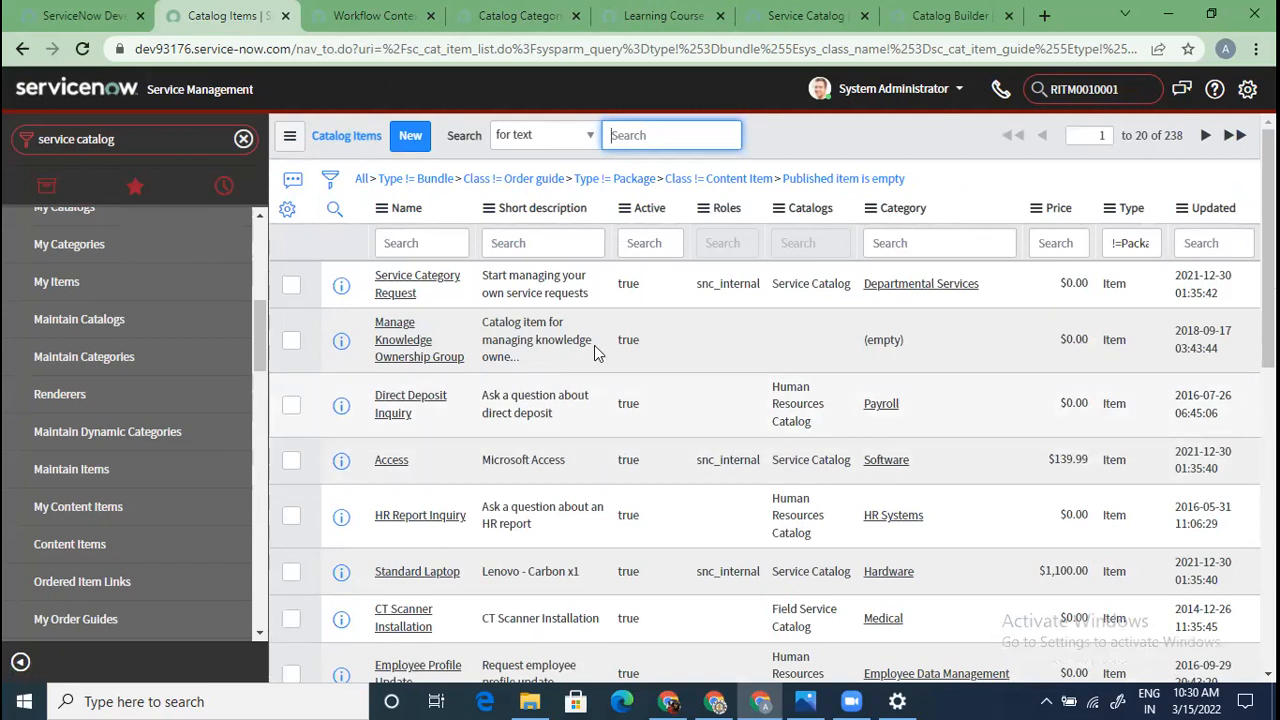
right_click(817, 210)
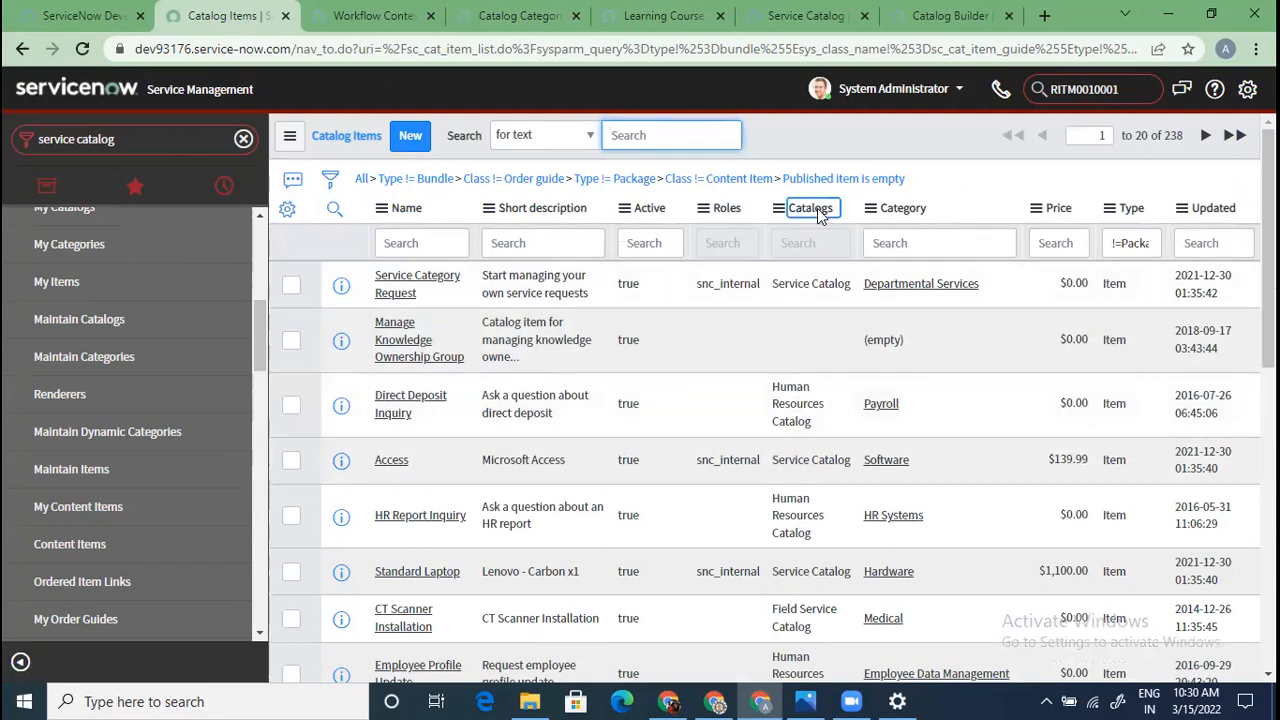
click(762, 350)
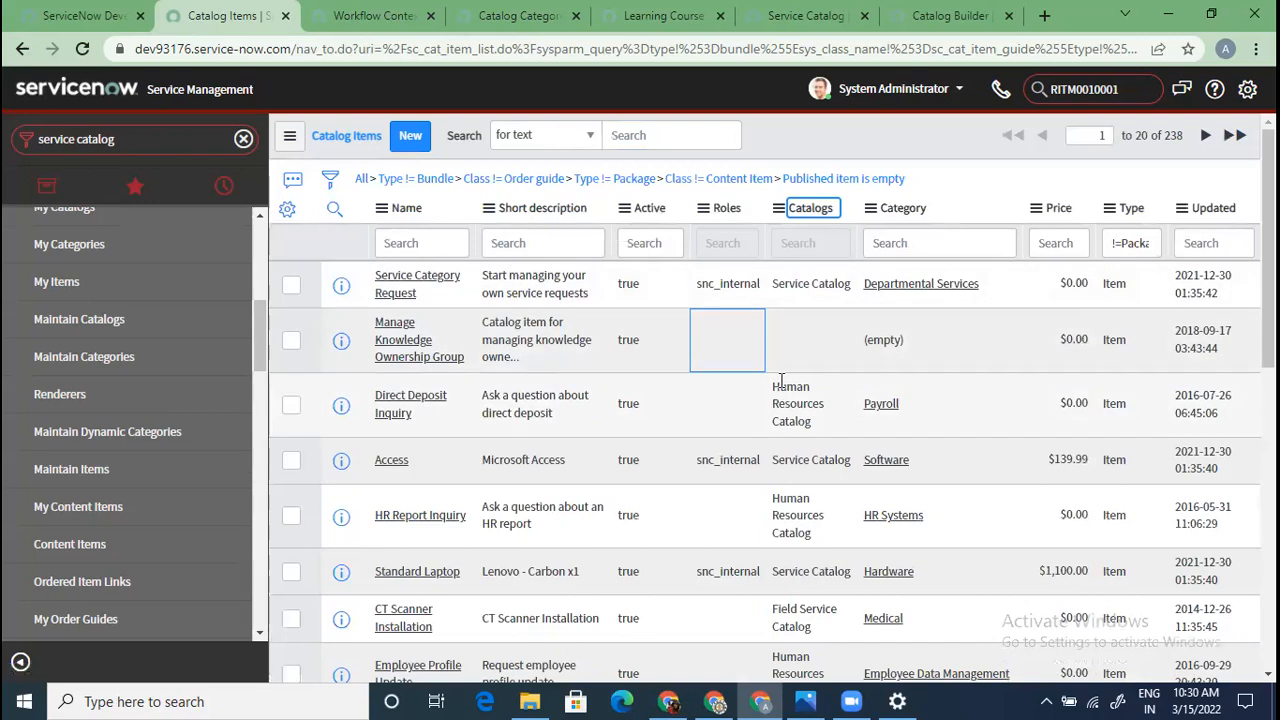
Filter to Catalogs = Service Catalog from Apple iPad 3's cell, leaving 141 items
scroll(740, 455, down, 1)
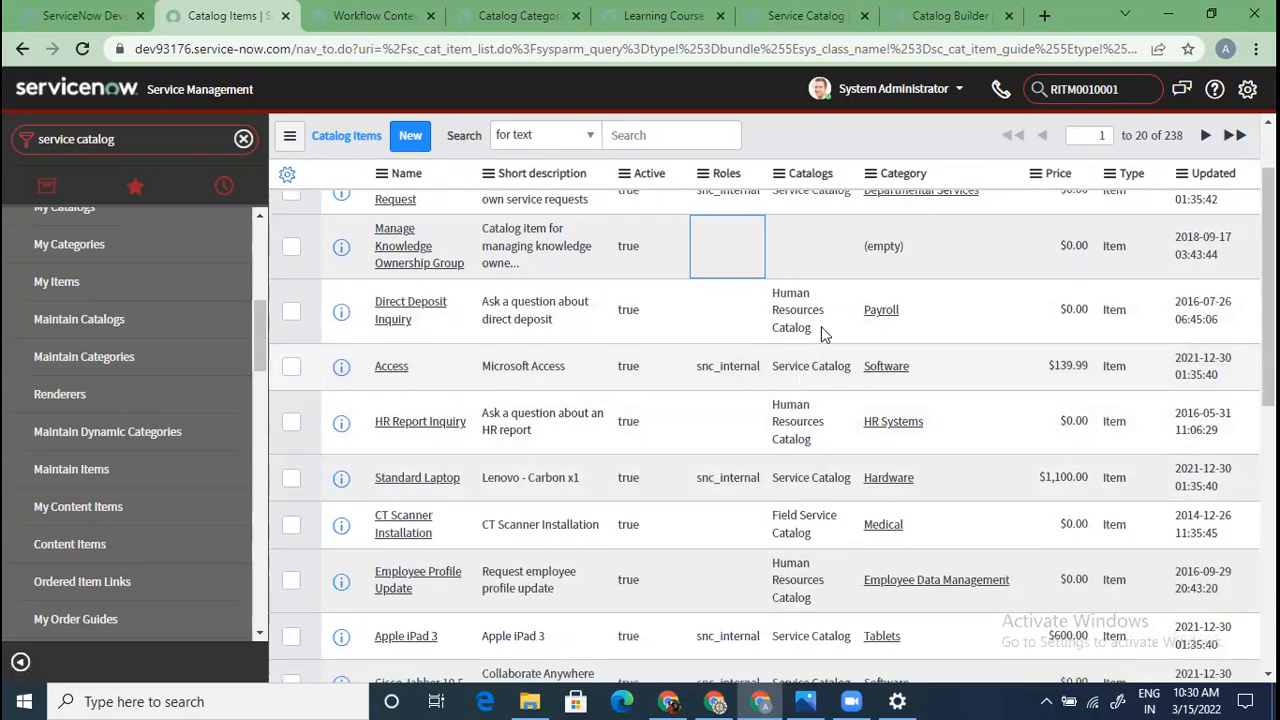
scroll(783, 441, down, 2)
scroll(783, 441, down, 1)
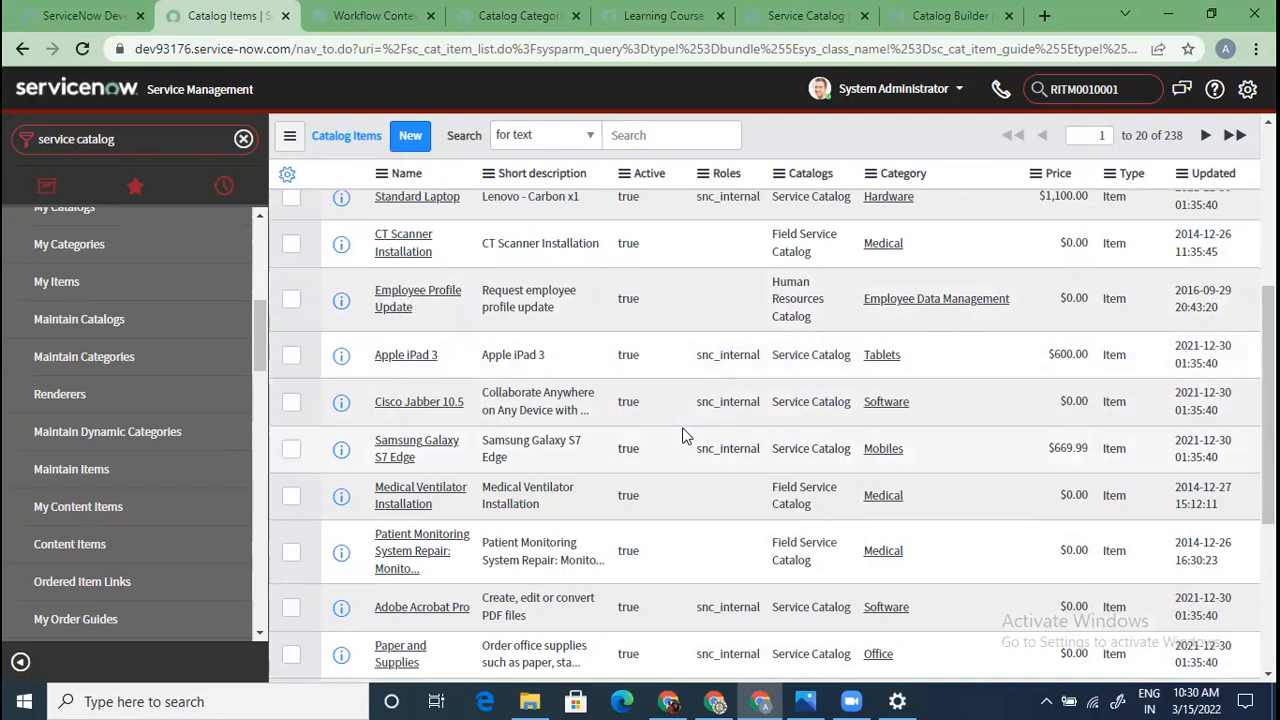
right_click(815, 352)
click(868, 359)
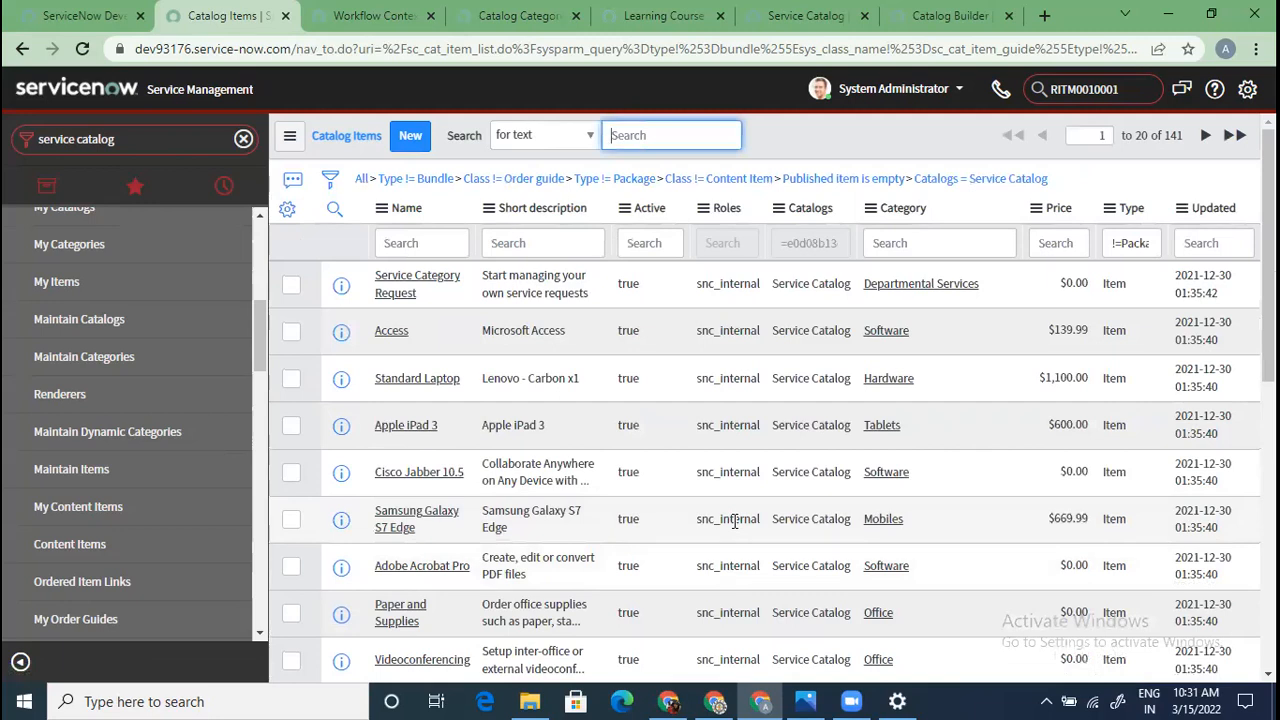
Scroll through the 141 Service Catalog items, including Standard Laptop and Apple iPad 3
scroll(733, 521, down, 10)
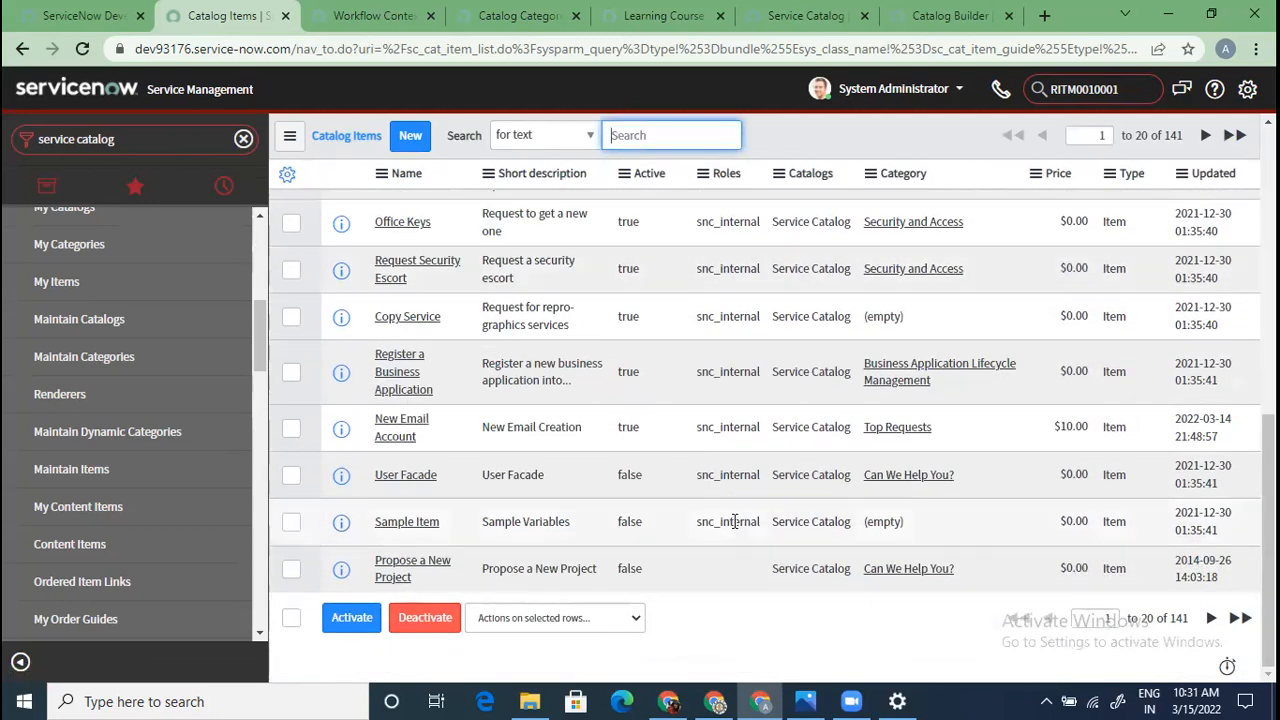
scroll(735, 521, up, 10)
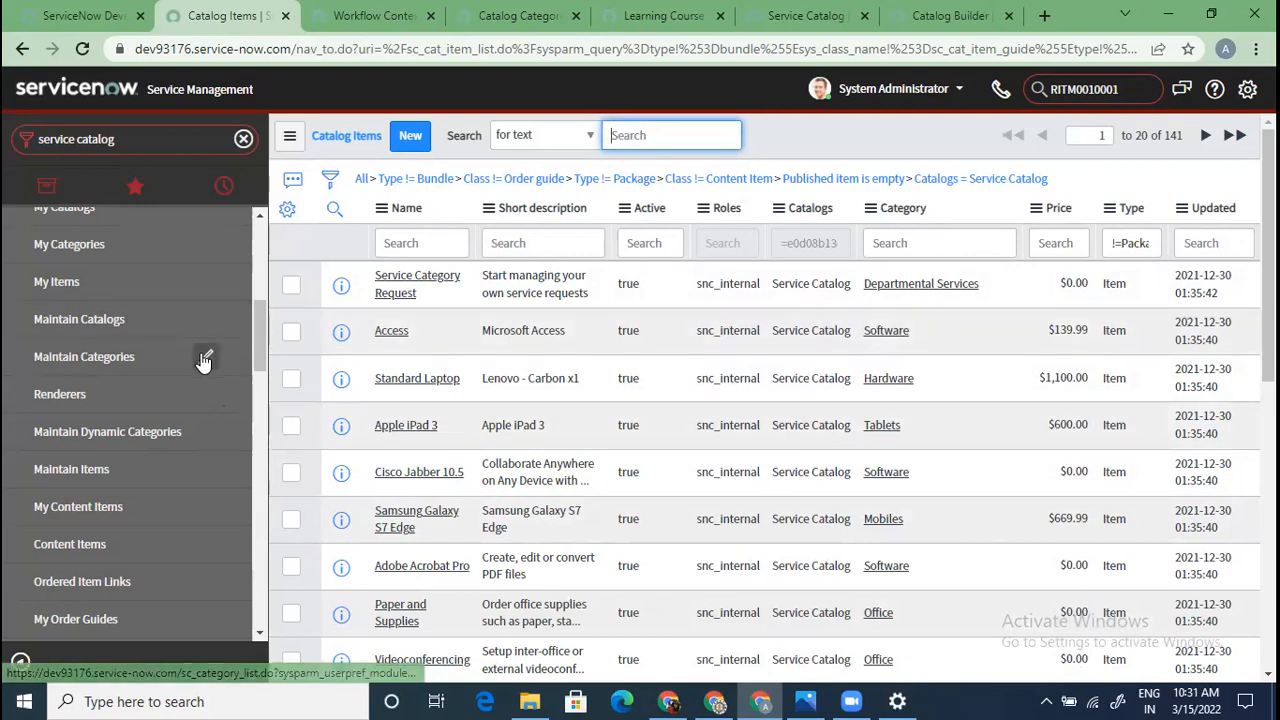
scroll(166, 416, up, 2)
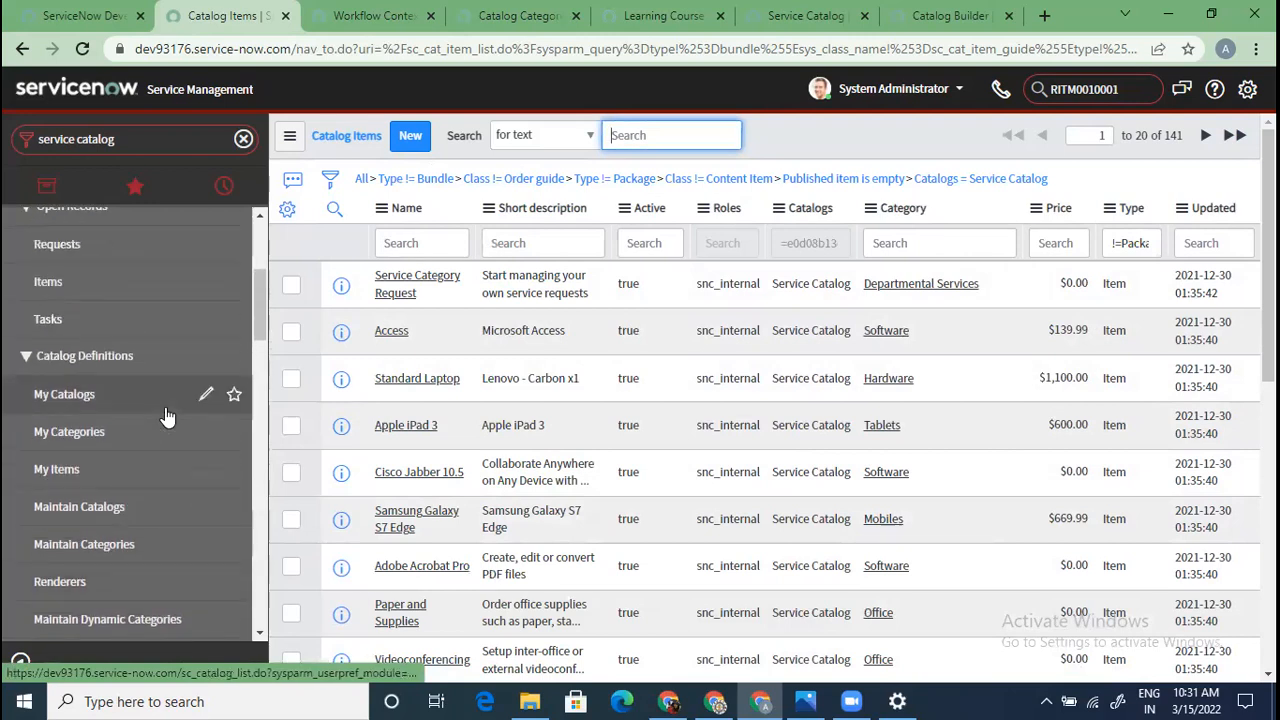
In the portal, browse the Can We Help You? category and open the Create Incident form
click(510, 16)
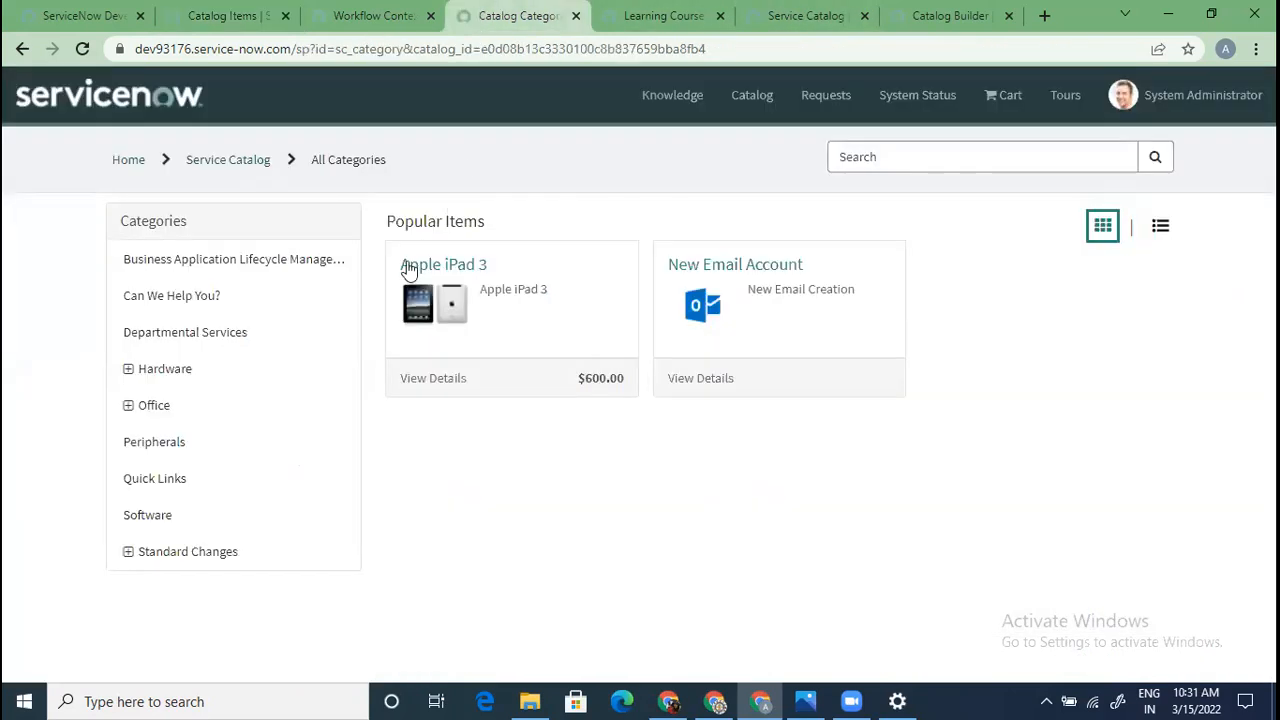
click(193, 297)
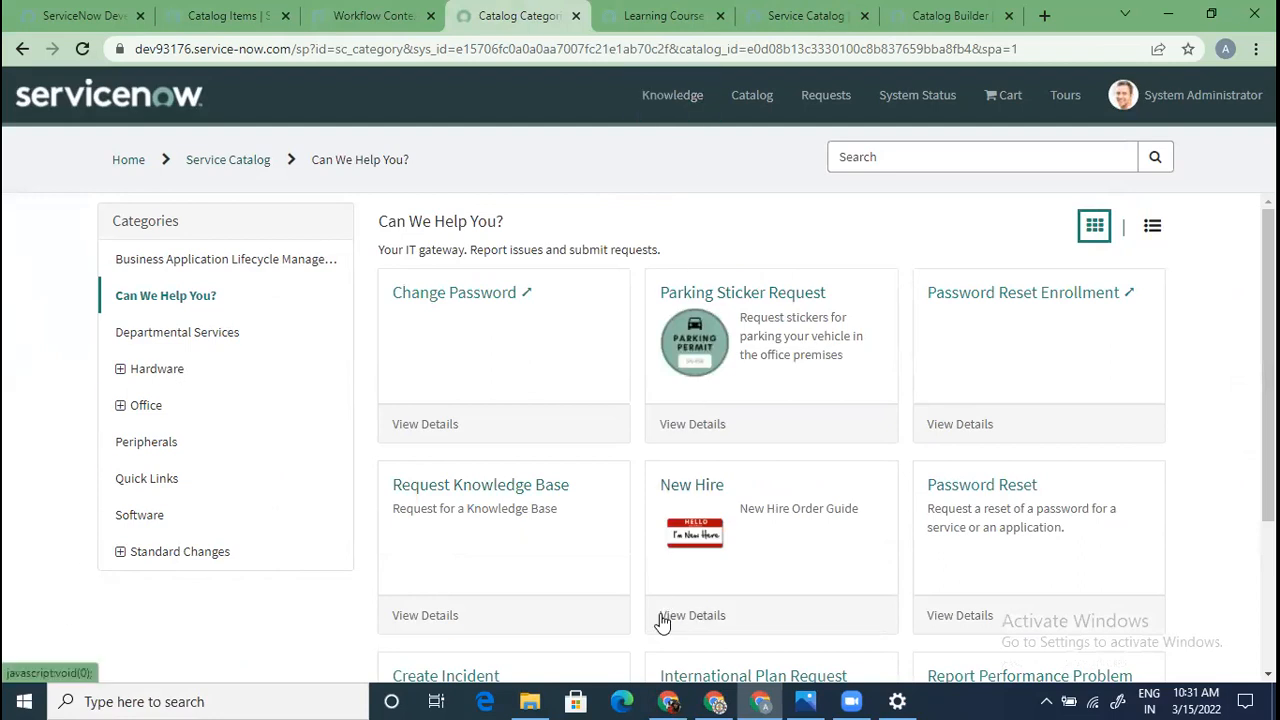
scroll(660, 615, down, 3)
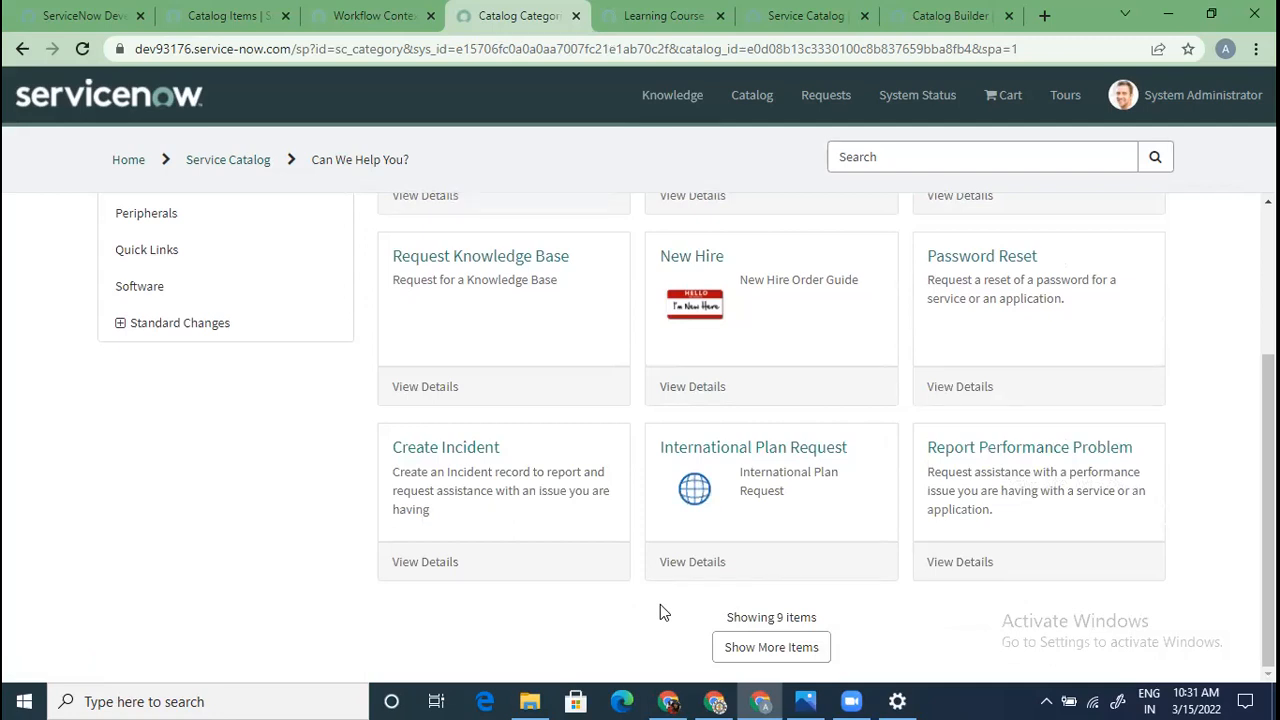
click(468, 452)
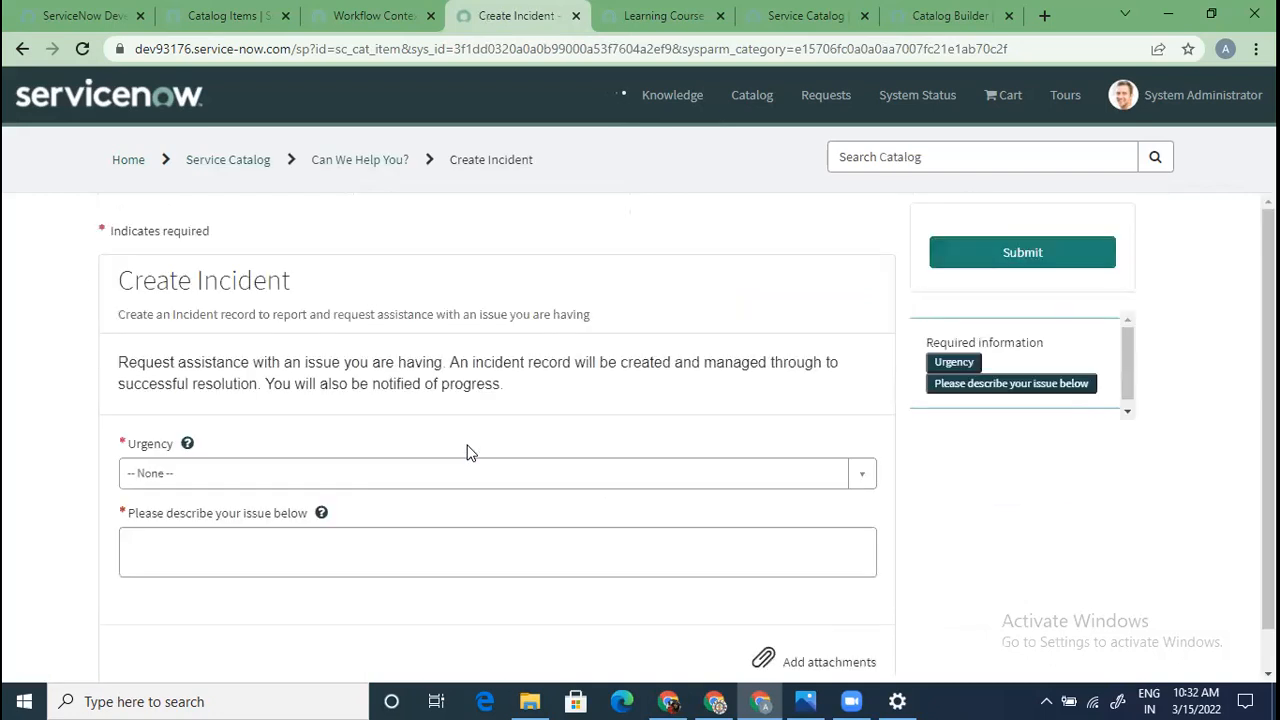
Submit a Create Incident request with urgency 1 - High and description 'test'
click(462, 484)
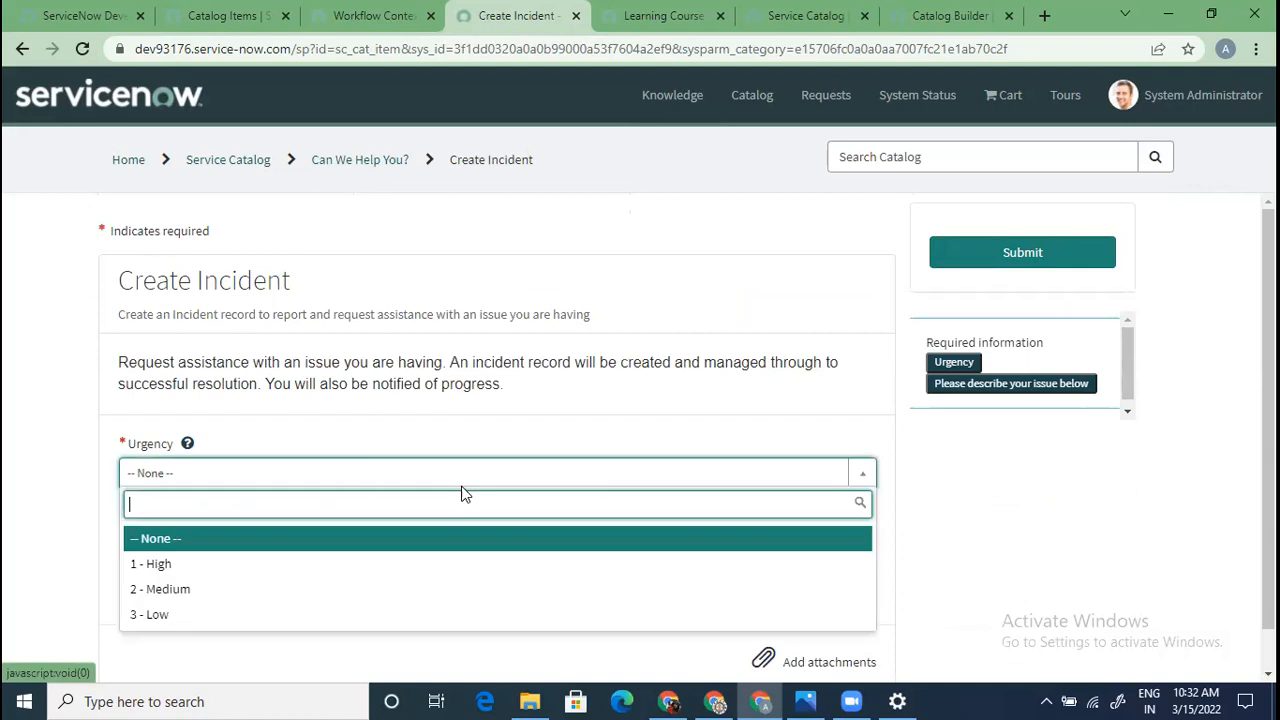
click(370, 564)
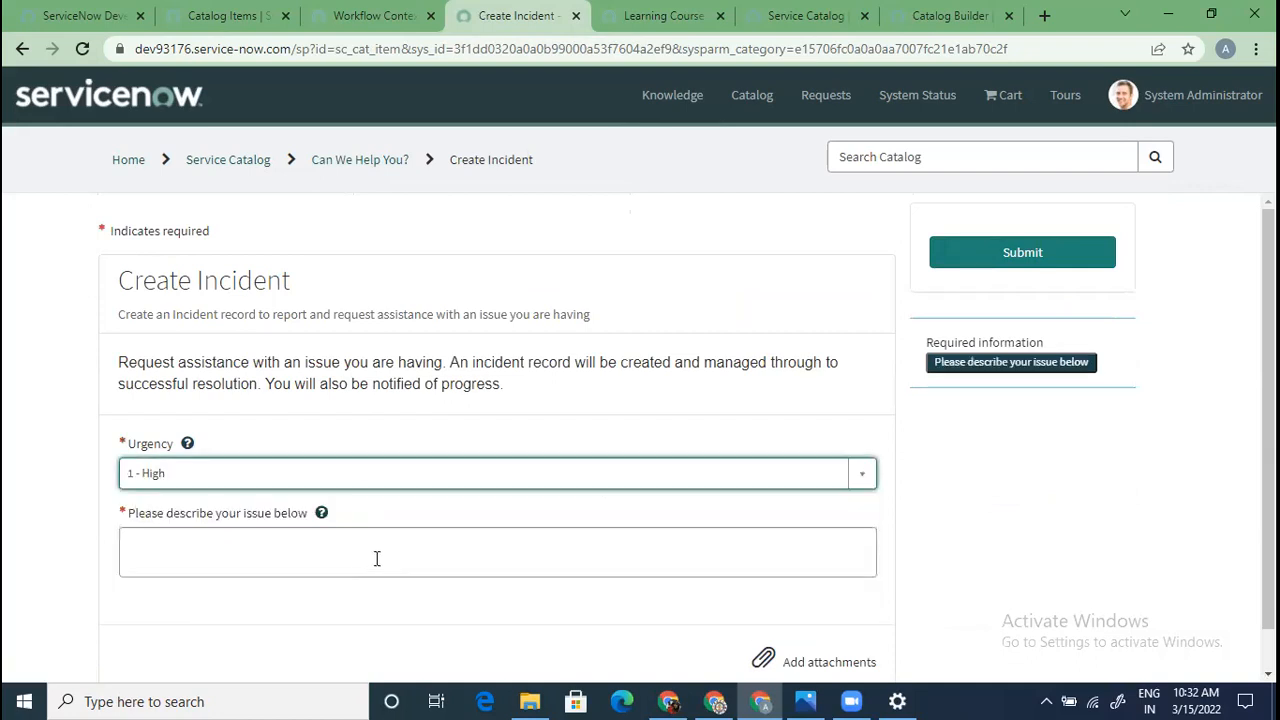
click(378, 557)
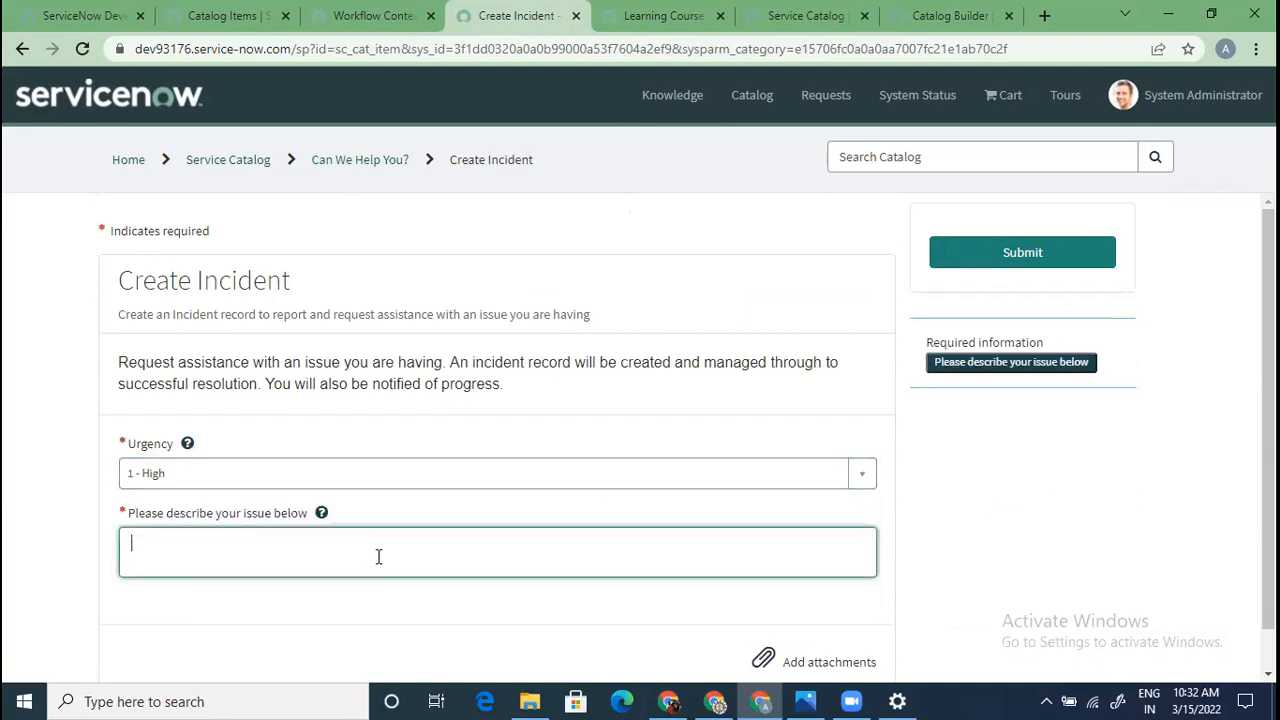
text(test)
click(1089, 256)
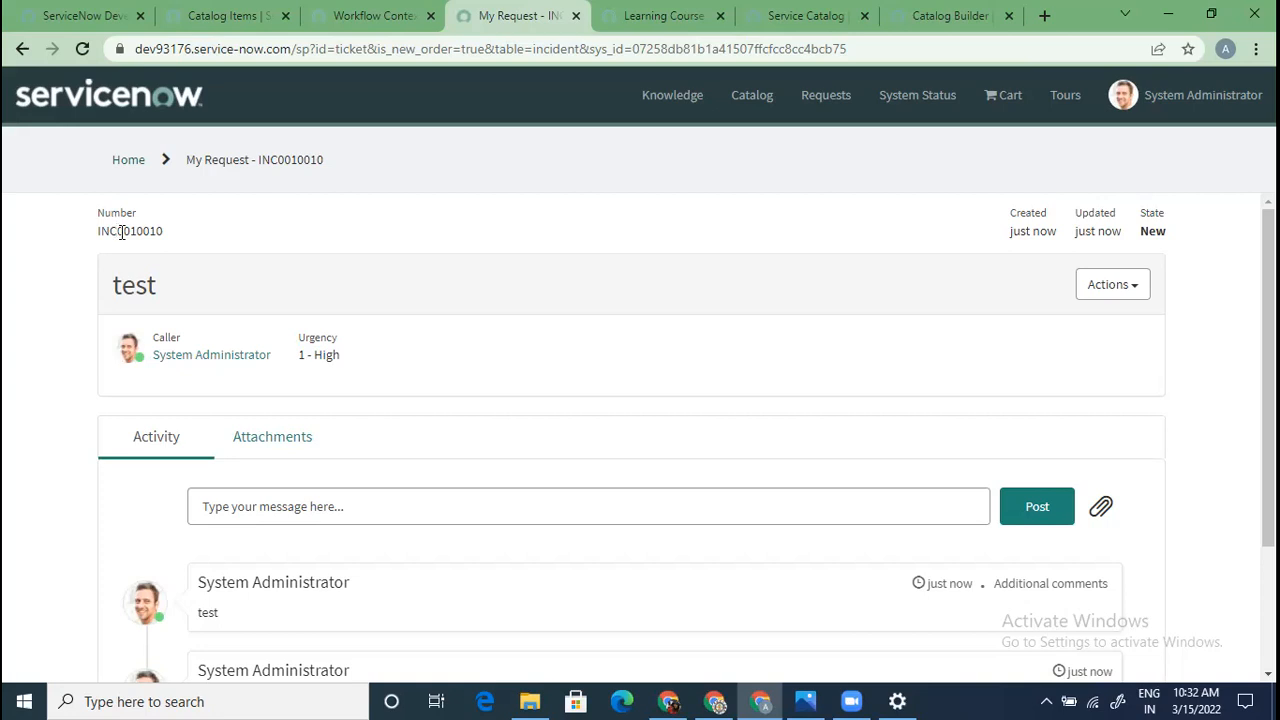
In the back office, filter the navigator for 'incident' and open a new incident form
click(224, 16)
click(116, 147)
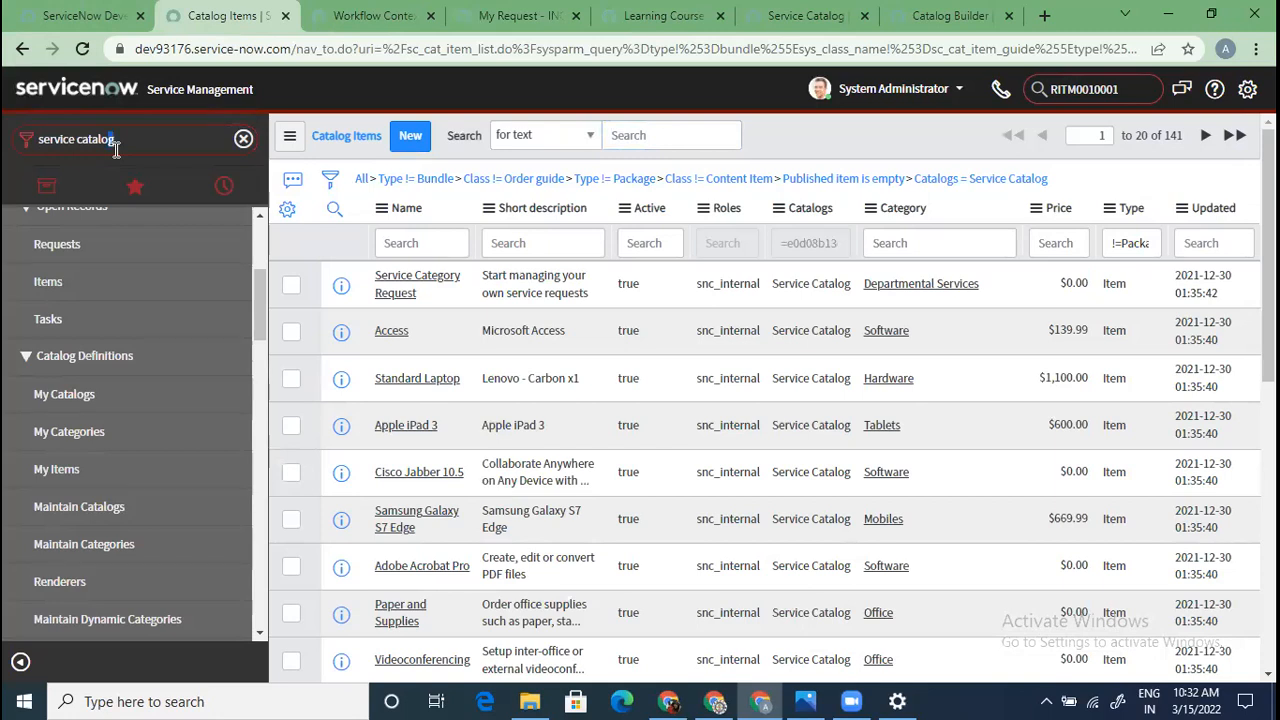
key(ctrl+shift+Left)
key(ctrl+shift+Left)
text(incident)
scroll(110, 513, down, 2)
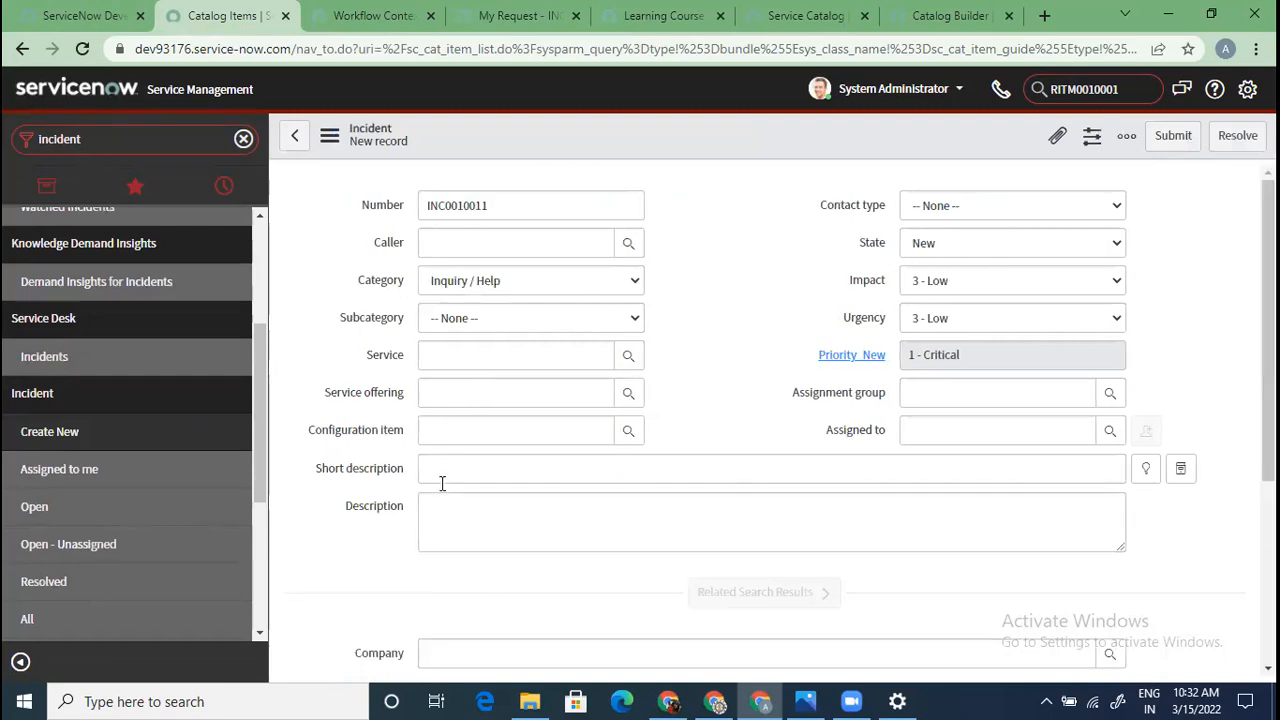
scroll(443, 483, down, 2)
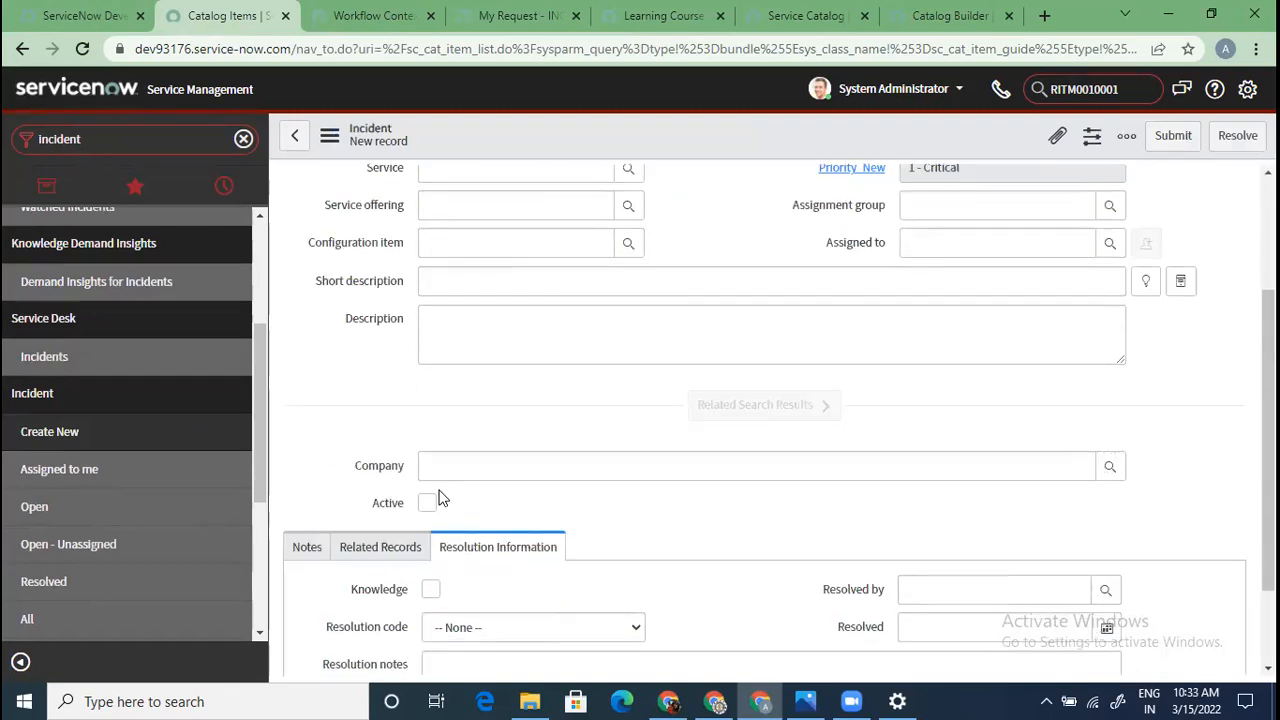
scroll(441, 498, up, 2)
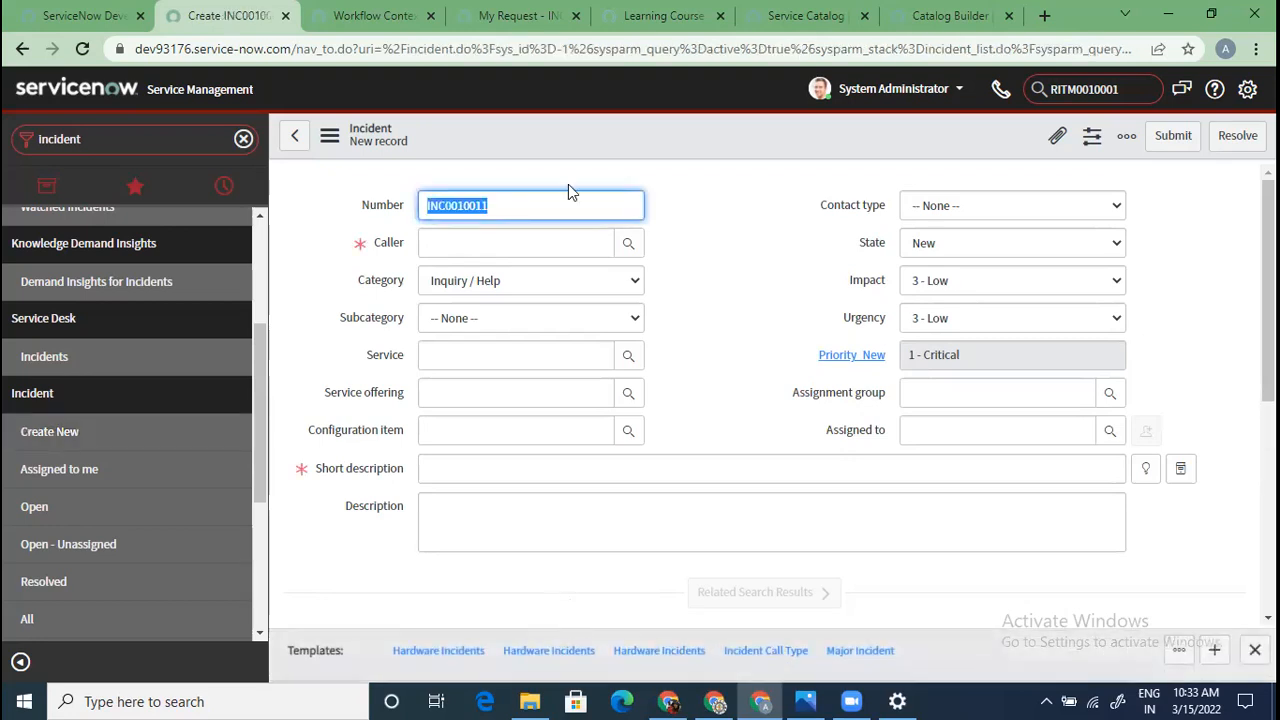
Compare the new incident form with the INC0010010 ticket and review its activity stream
click(538, 20)
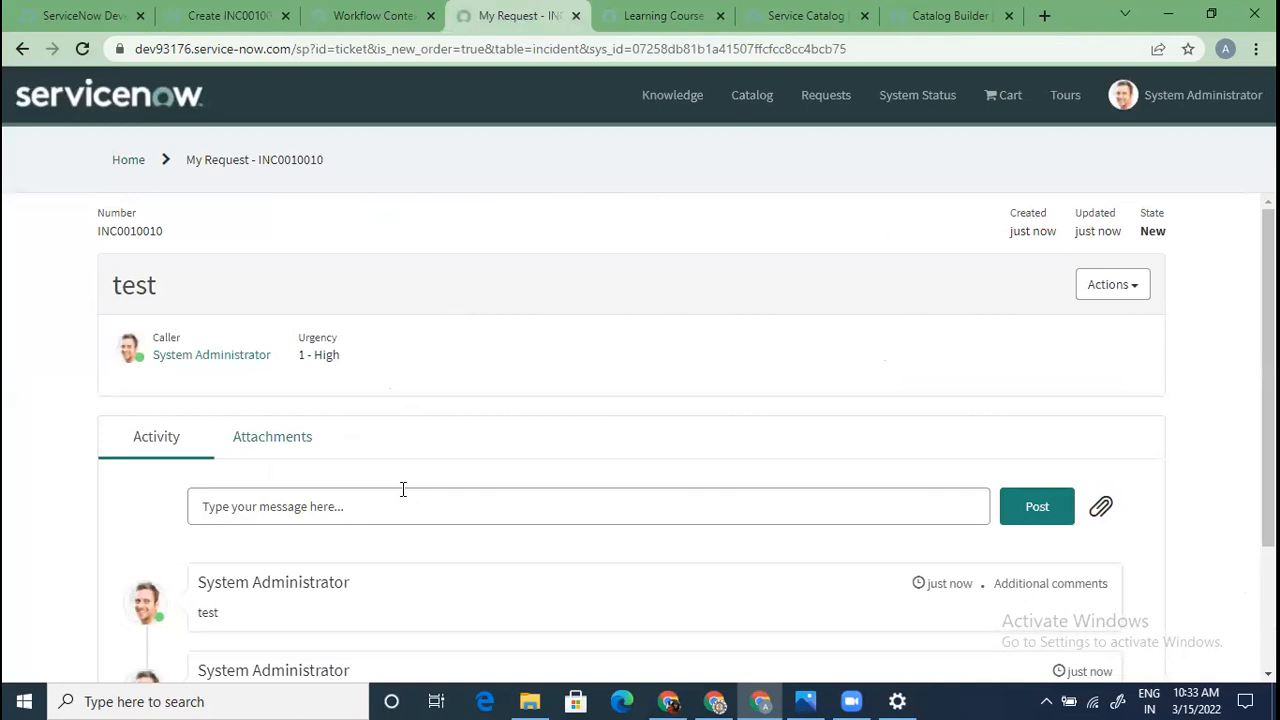
click(227, 15)
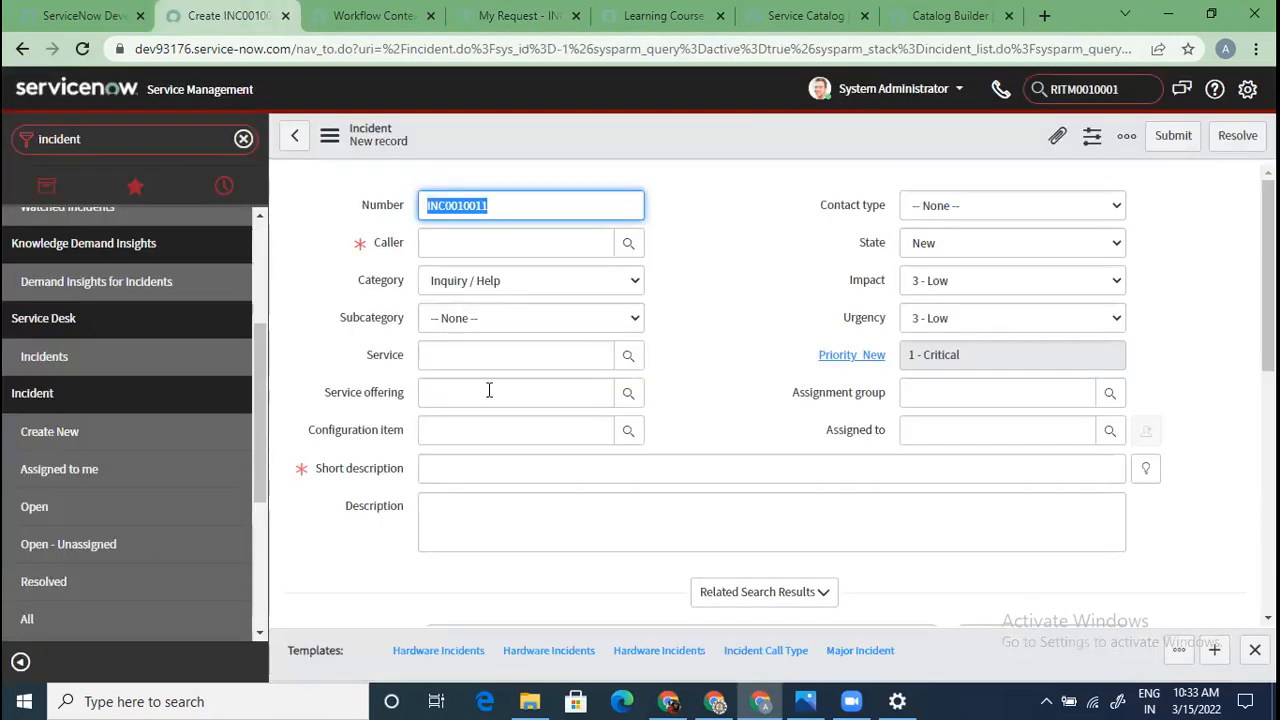
click(510, 15)
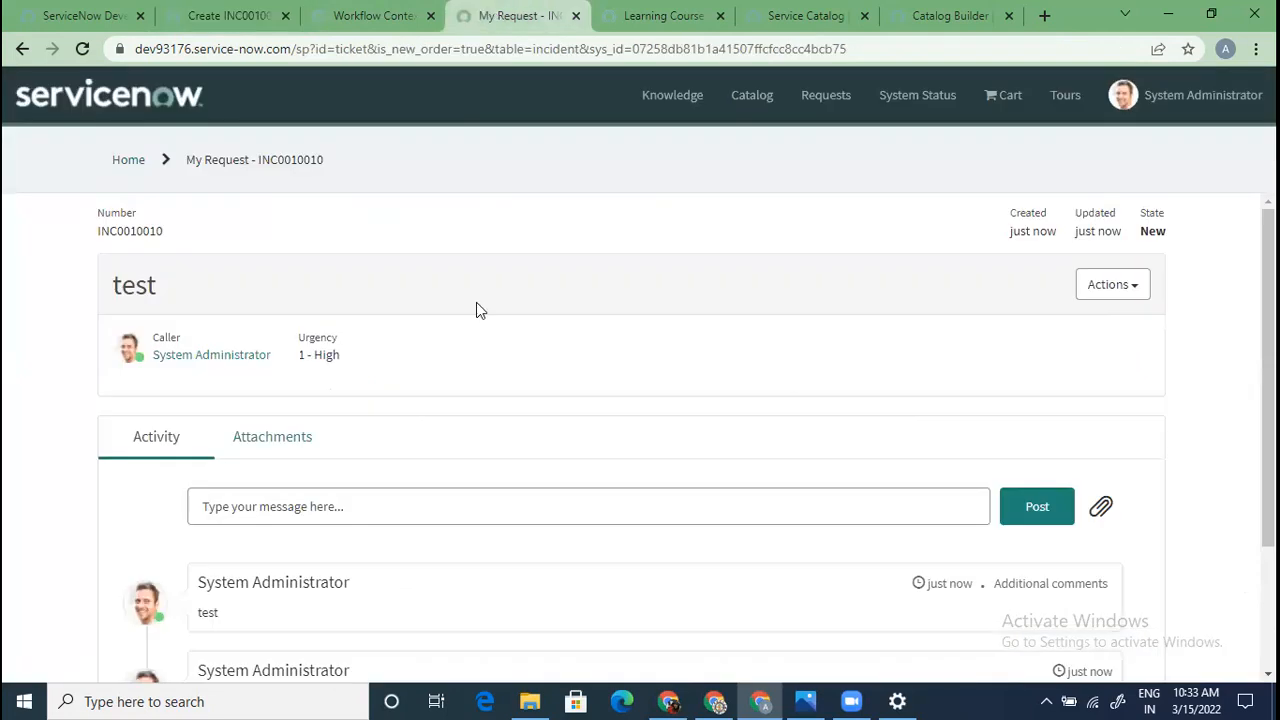
scroll(448, 445, down, 2)
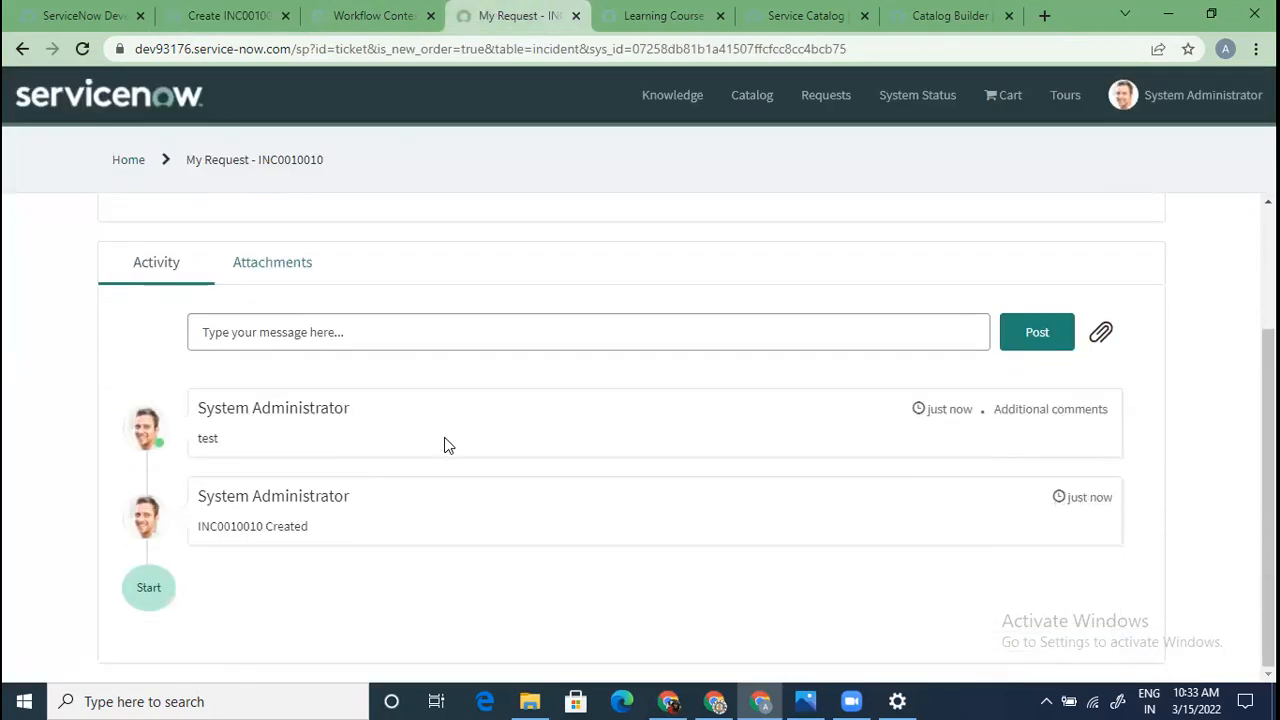
scroll(448, 445, up, 2)
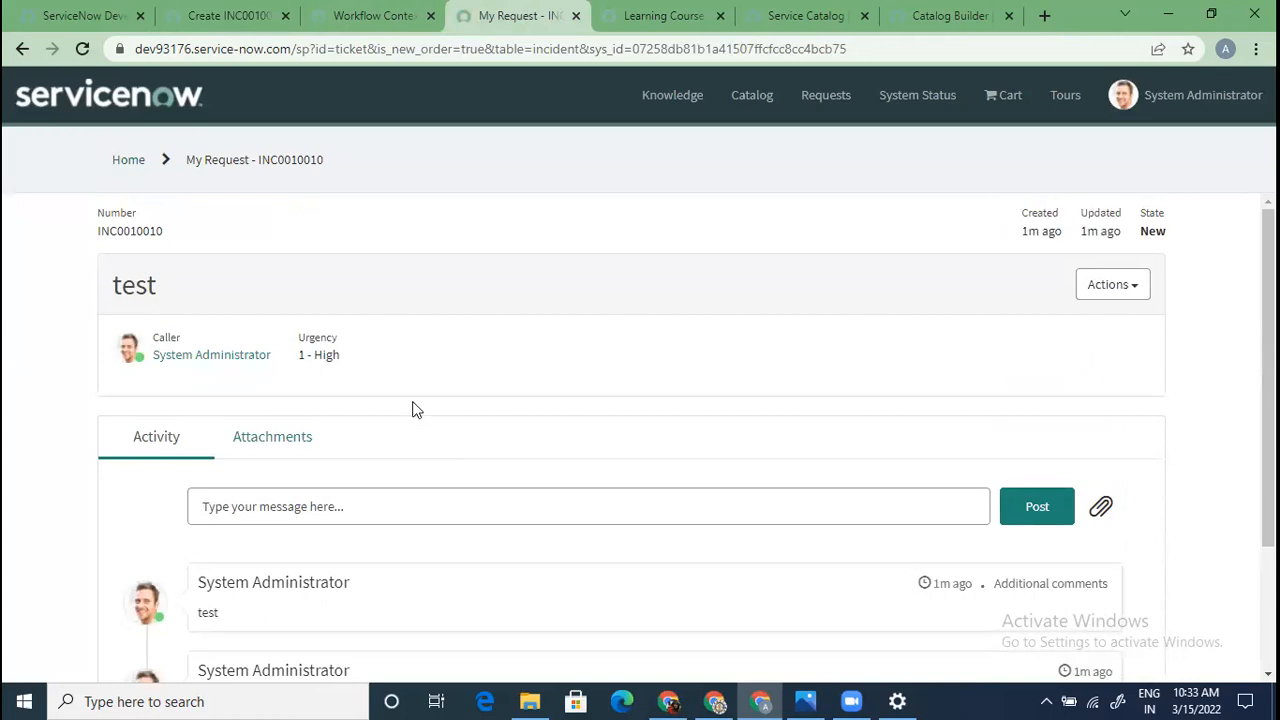
Copy INC0010010 from the portal and search for it in the back office, replacing RITM0010001
double_click(125, 228)
key(ctrl+c)
click(230, 16)
click(1123, 91)
double_click(1118, 91)
key(ctrl+v)
key(Return)
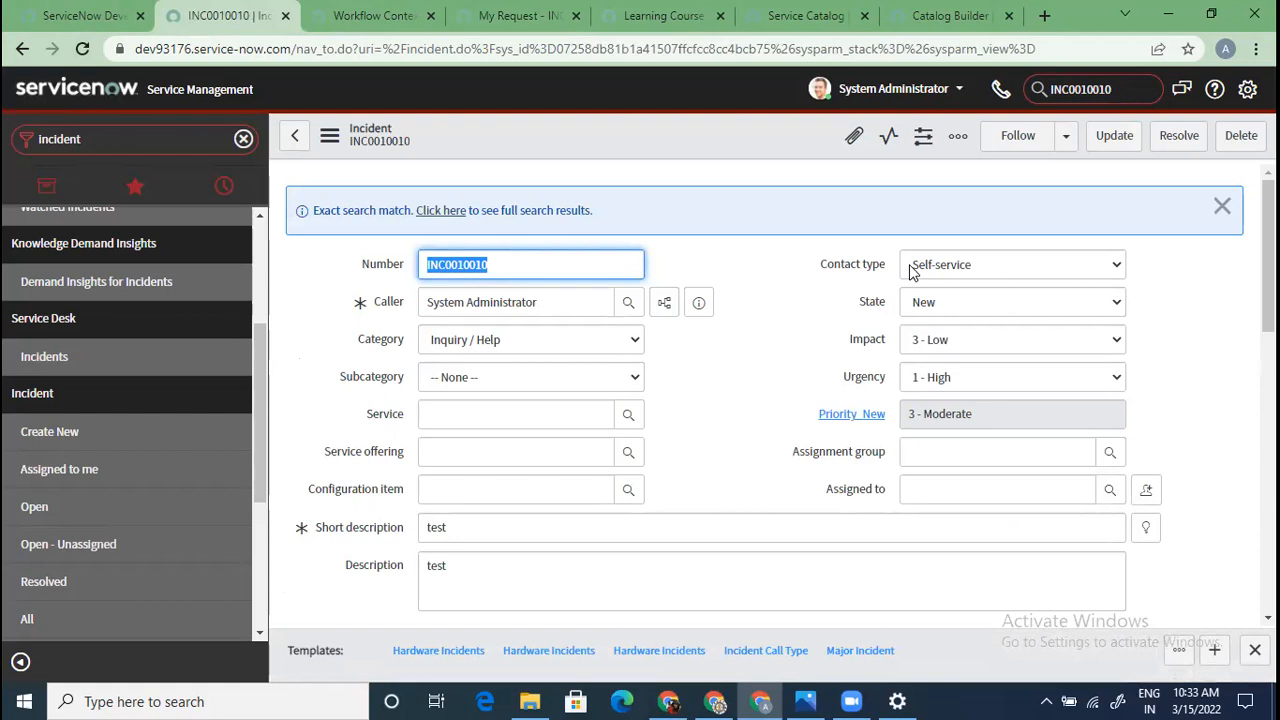
Check the portal ticket's actions, then review the incident's urgency 1 - High and description 'test'
click(485, 15)
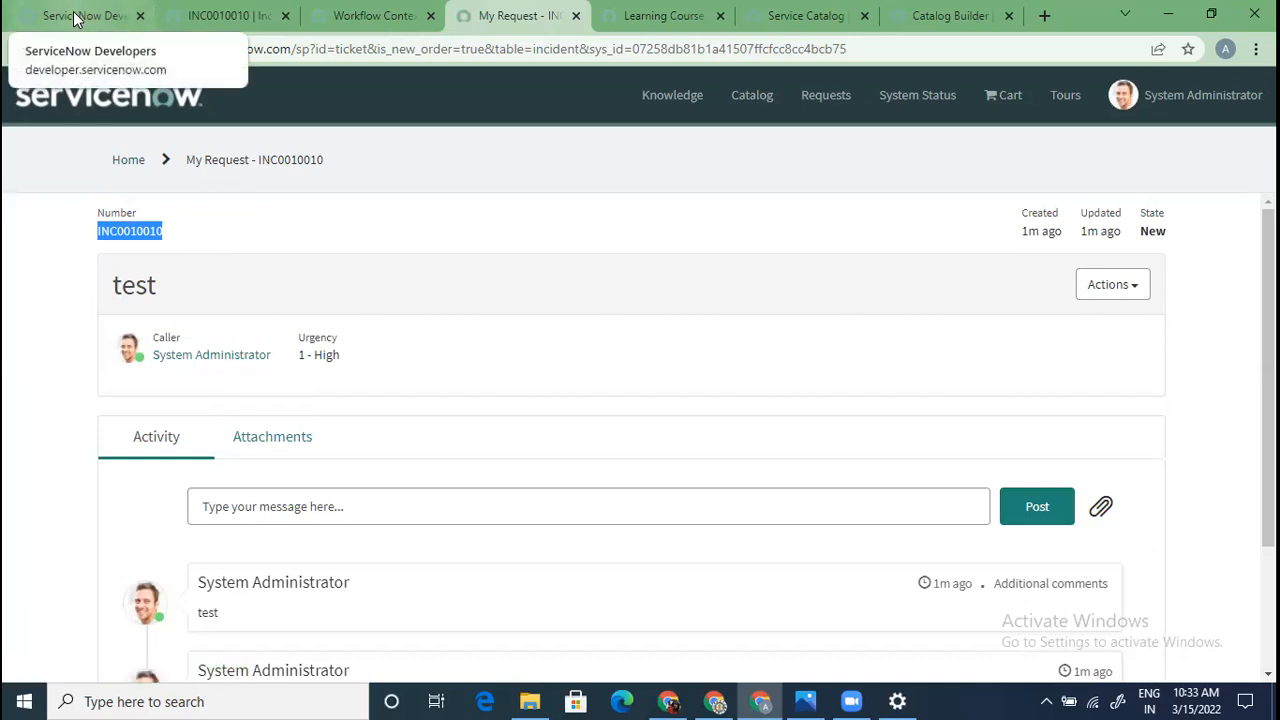
click(1112, 287)
click(1215, 350)
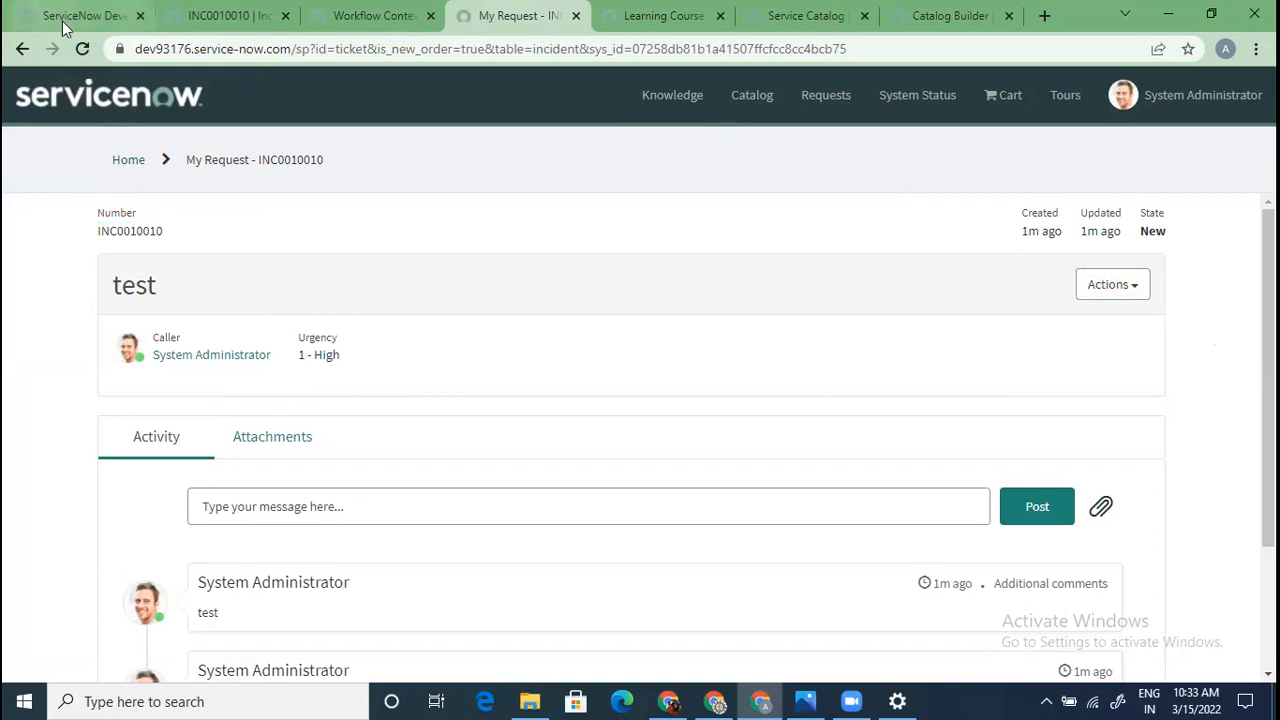
click(65, 17)
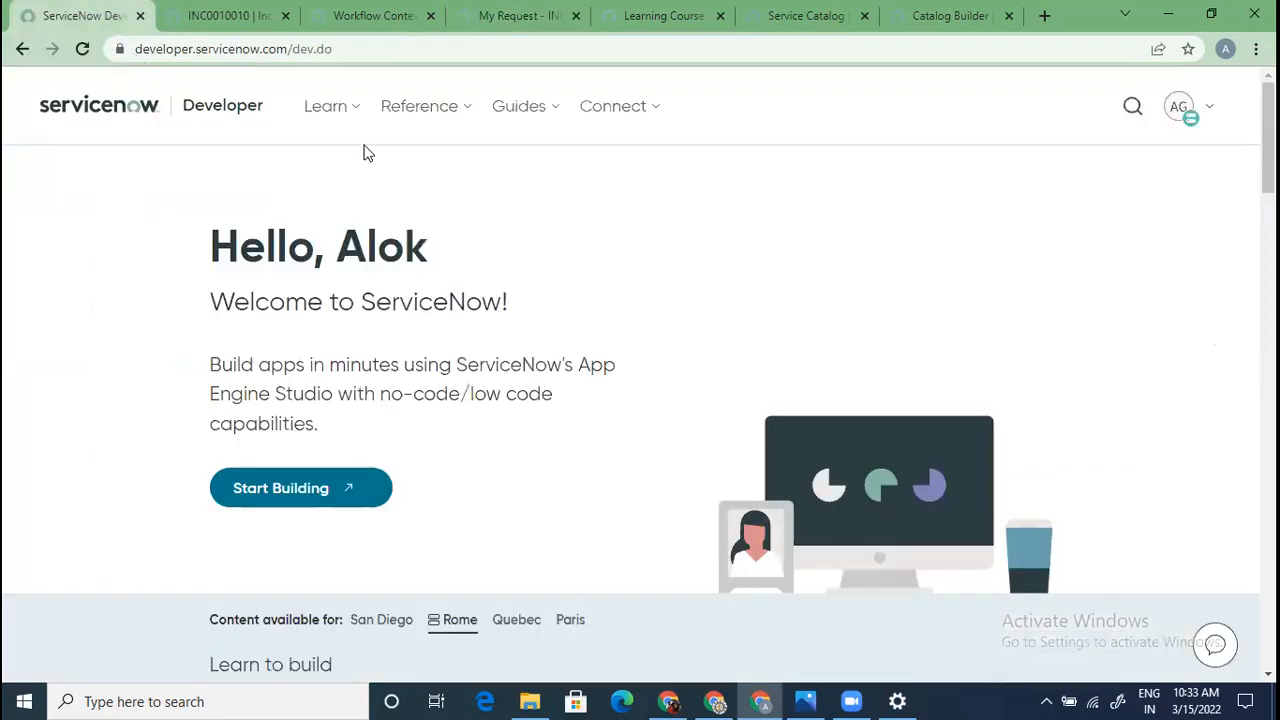
click(215, 17)
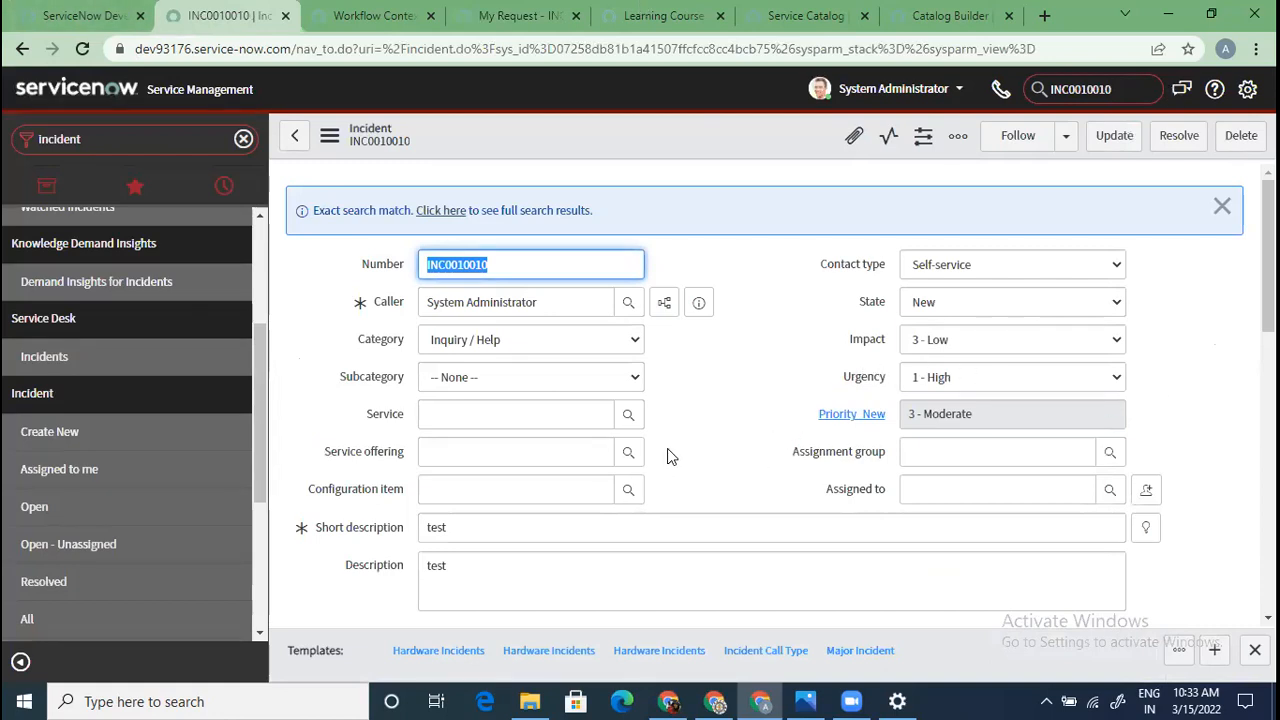
scroll(670, 457, down, 4)
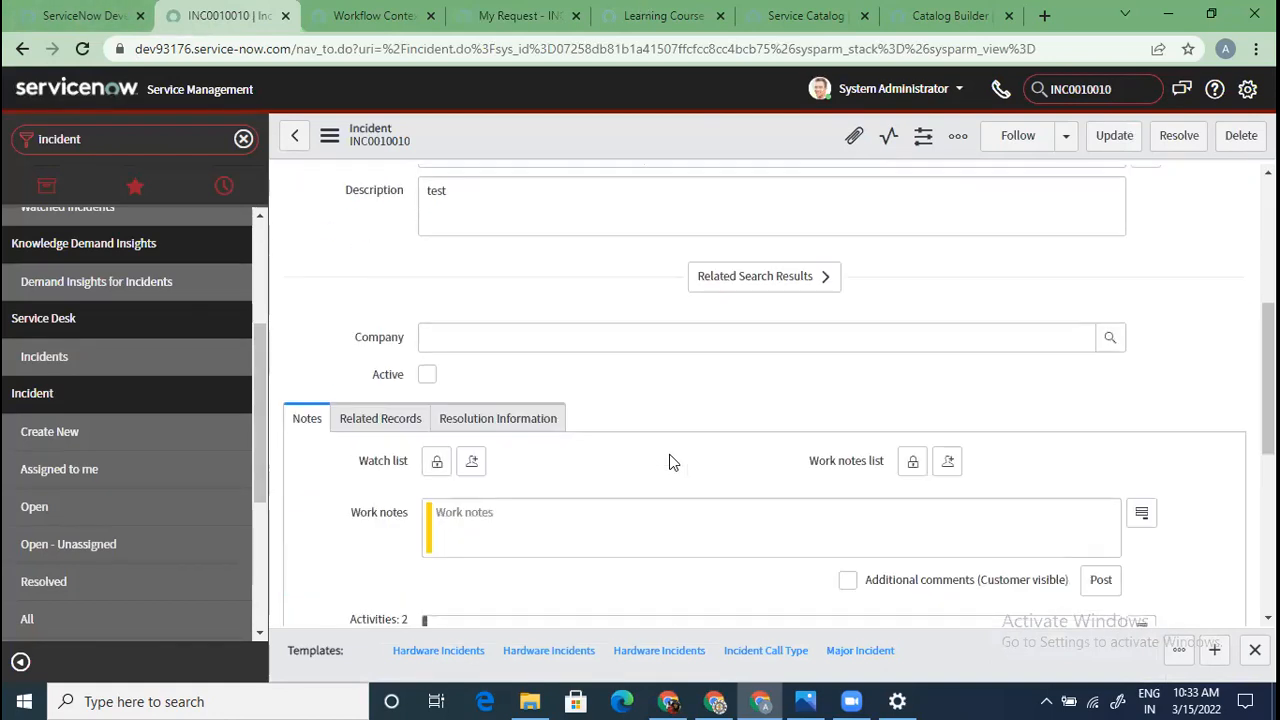
scroll(670, 457, up, 4)
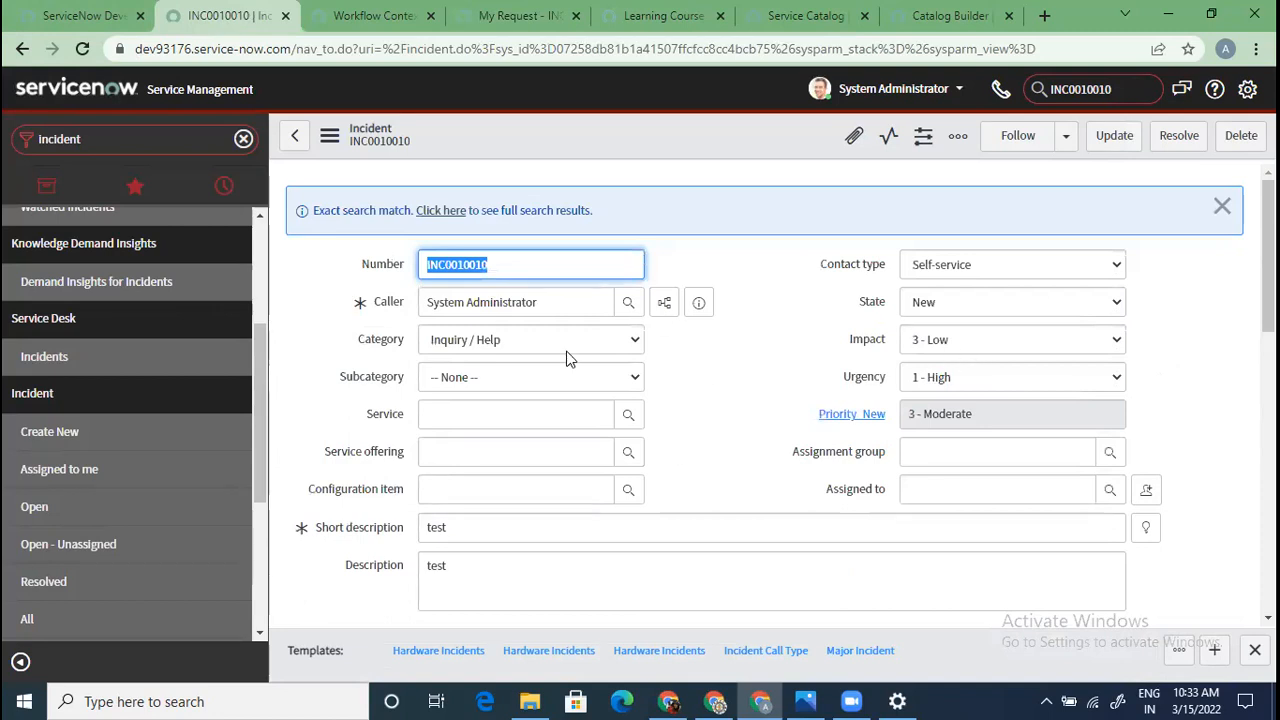
drag(471, 523, 440, 548)
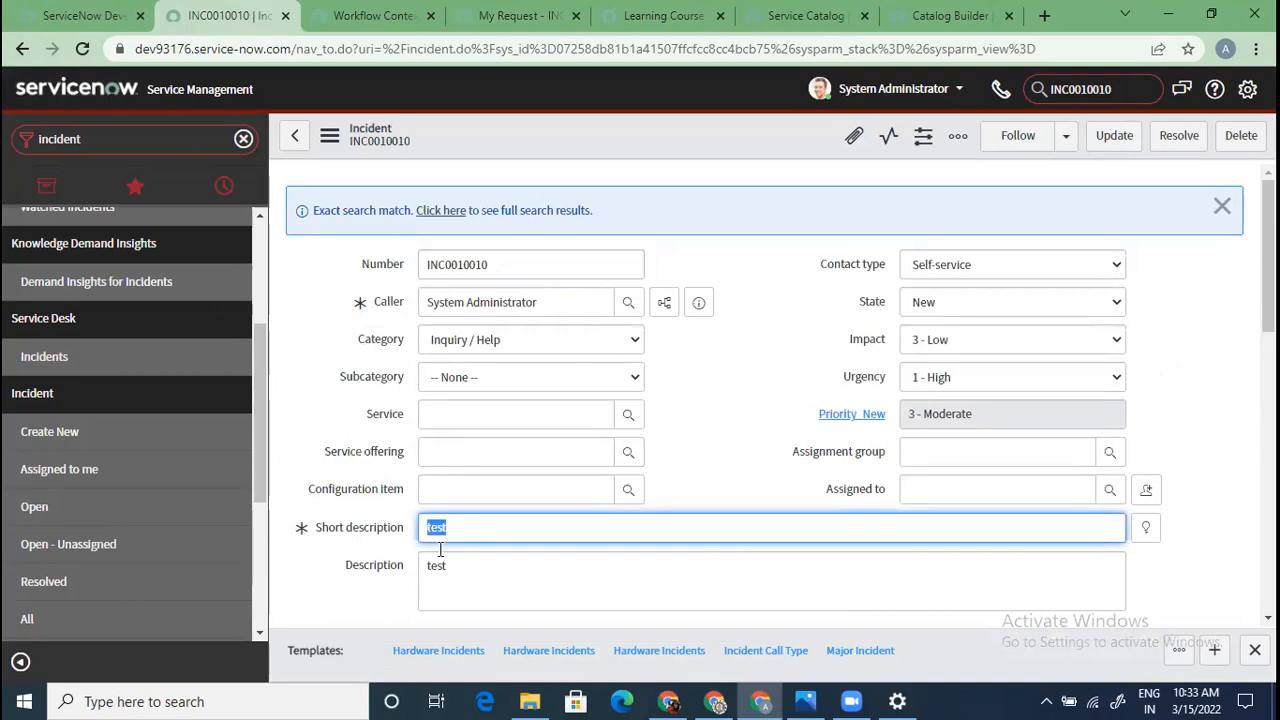
click(500, 587)
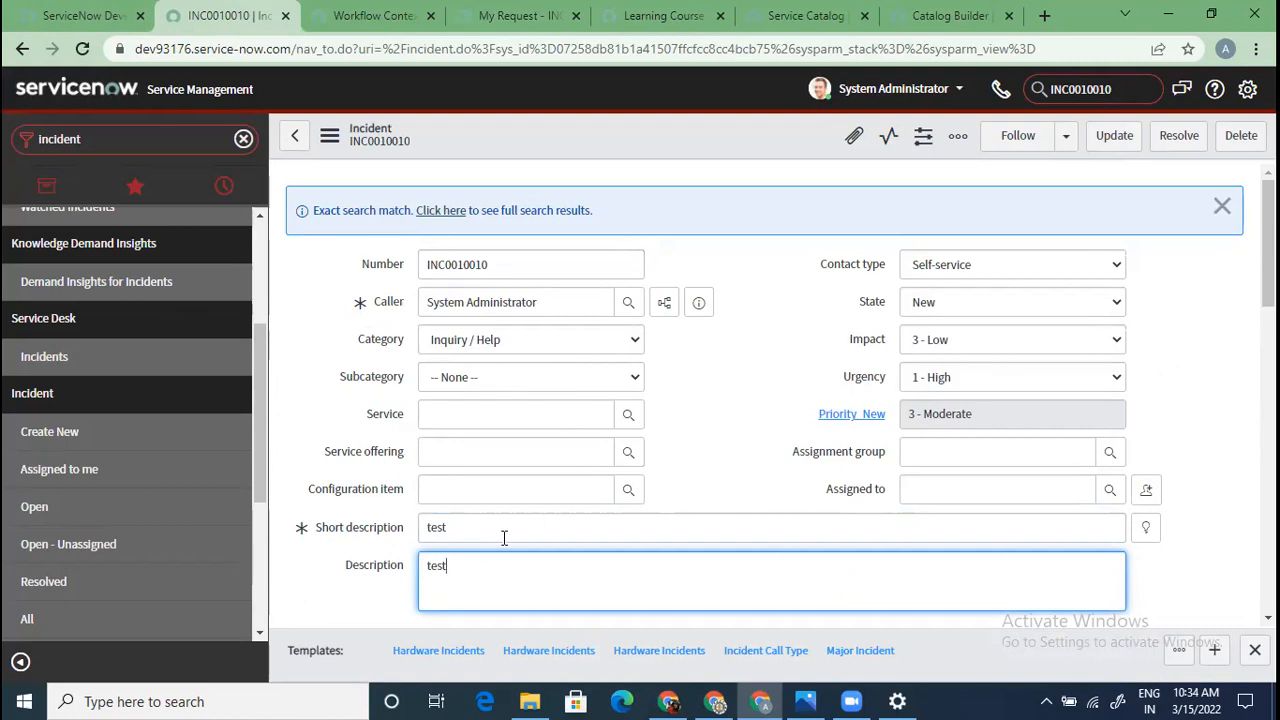
scroll(504, 540, down, 2)
scroll(504, 543, down, 2)
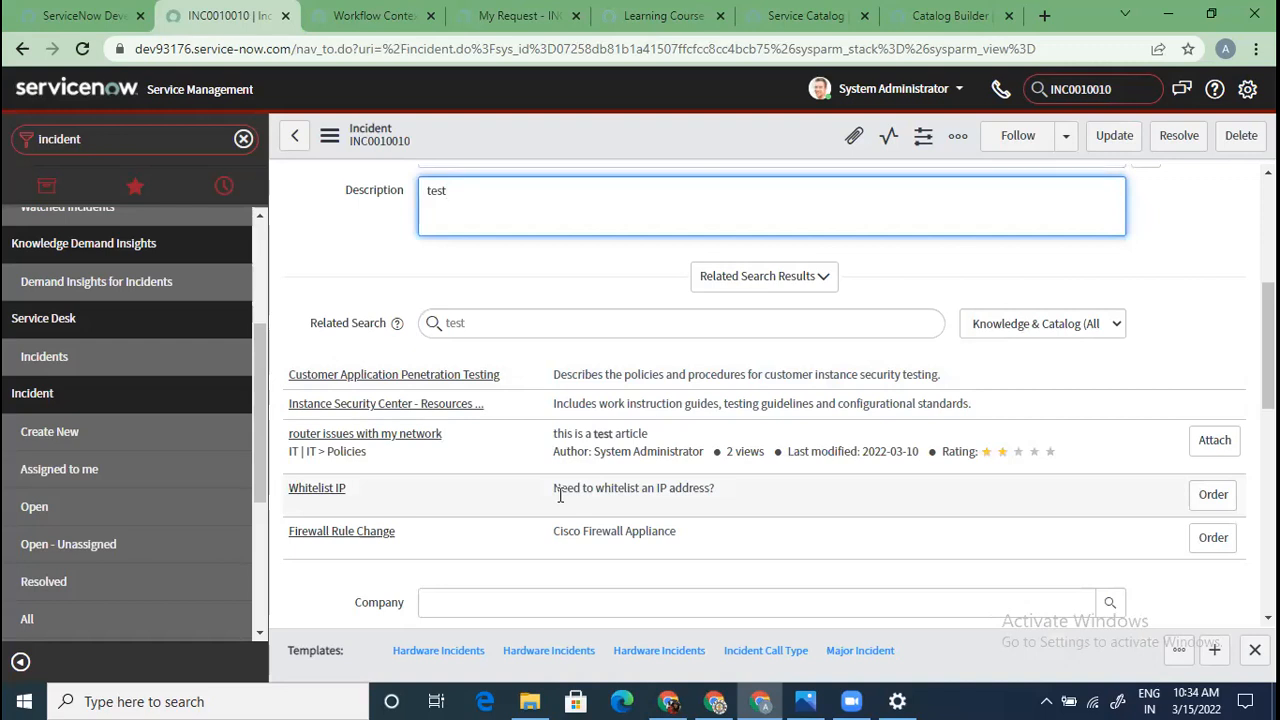
scroll(560, 496, up, 5)
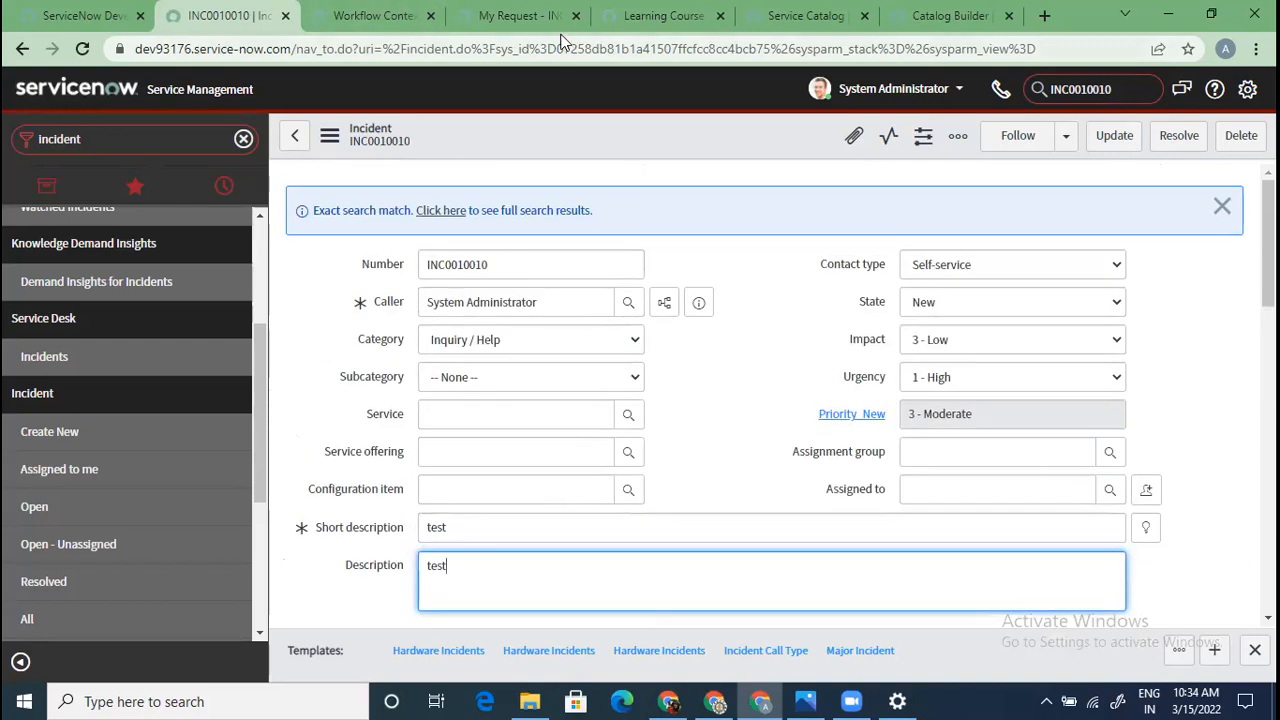
Review the INC0010010 portal ticket, then switch to the requested item's workflow context diagram
click(516, 18)
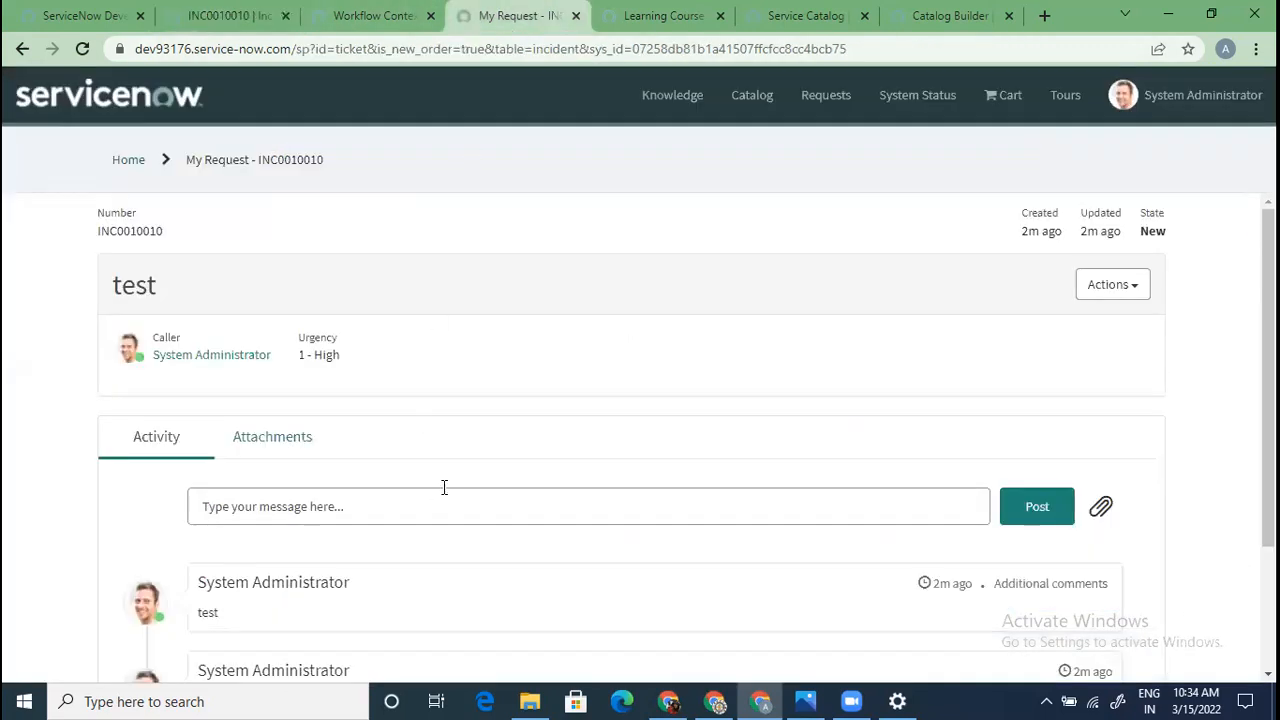
scroll(444, 487, down, 2)
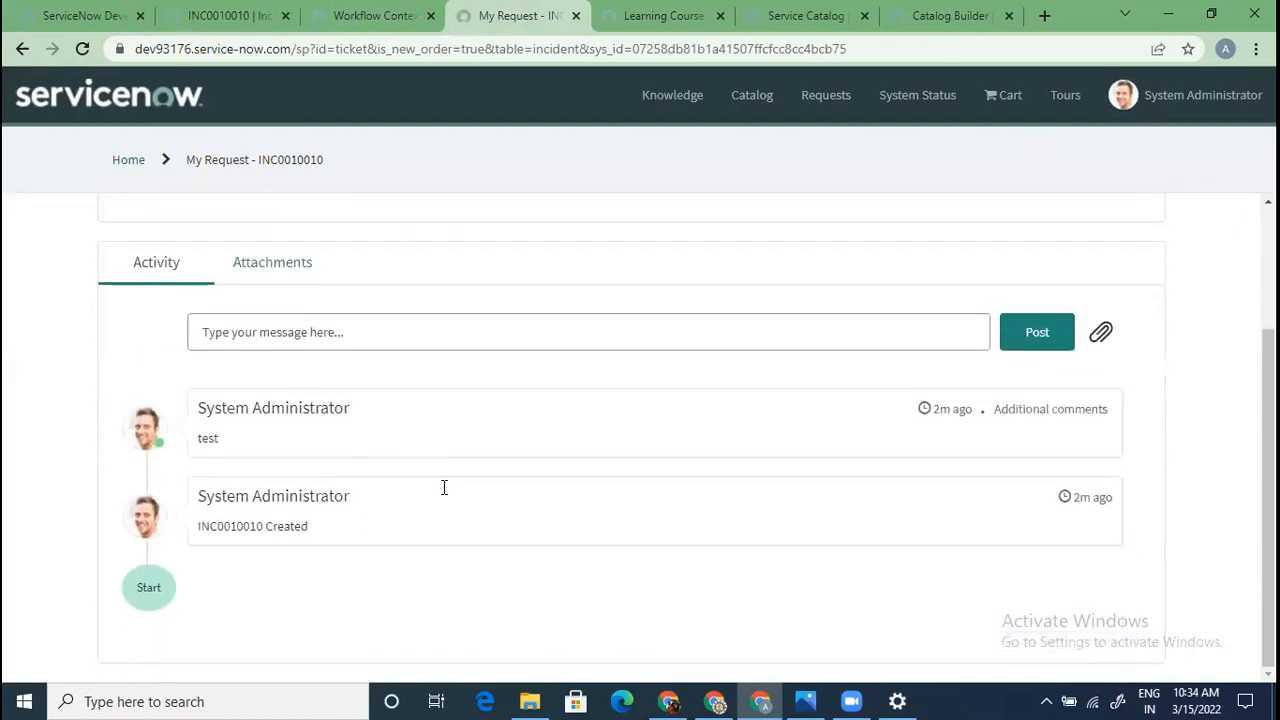
scroll(444, 487, up, 2)
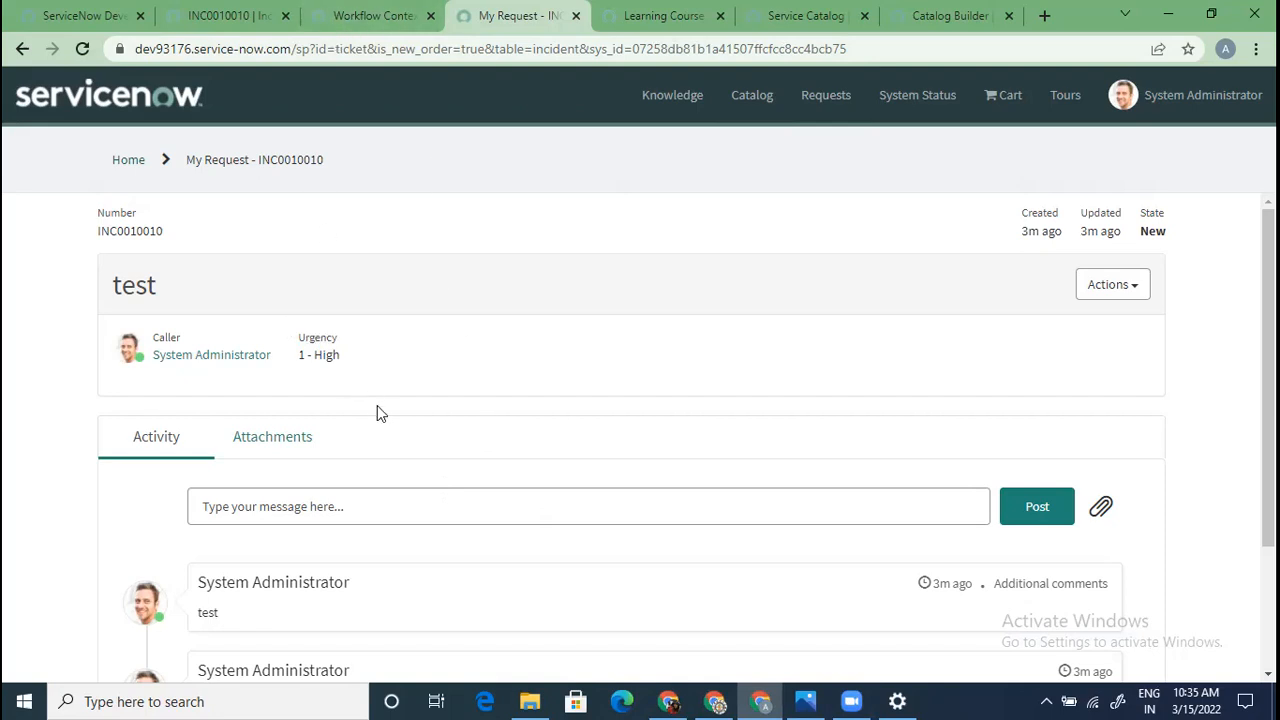
scroll(386, 449, down, 2)
scroll(386, 449, up, 2)
click(382, 12)
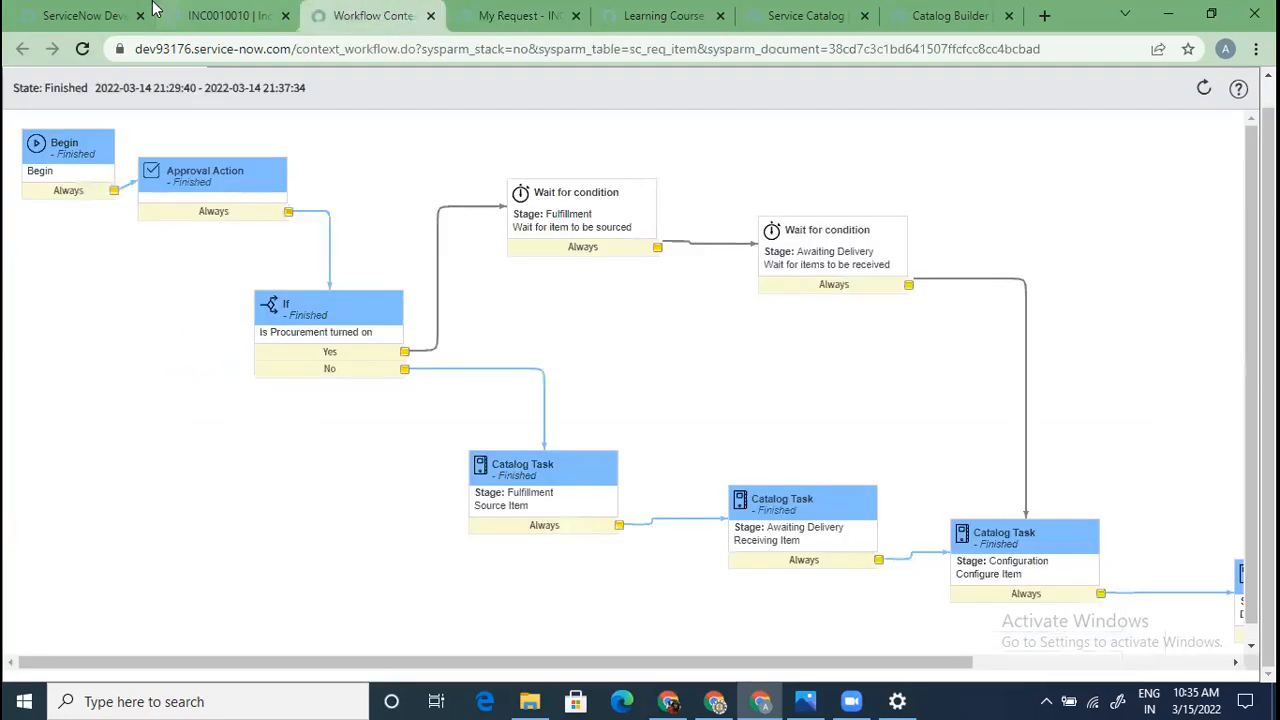
Clear the navigator filter, search 'order guide' and open the Order Guides list
click(228, 16)
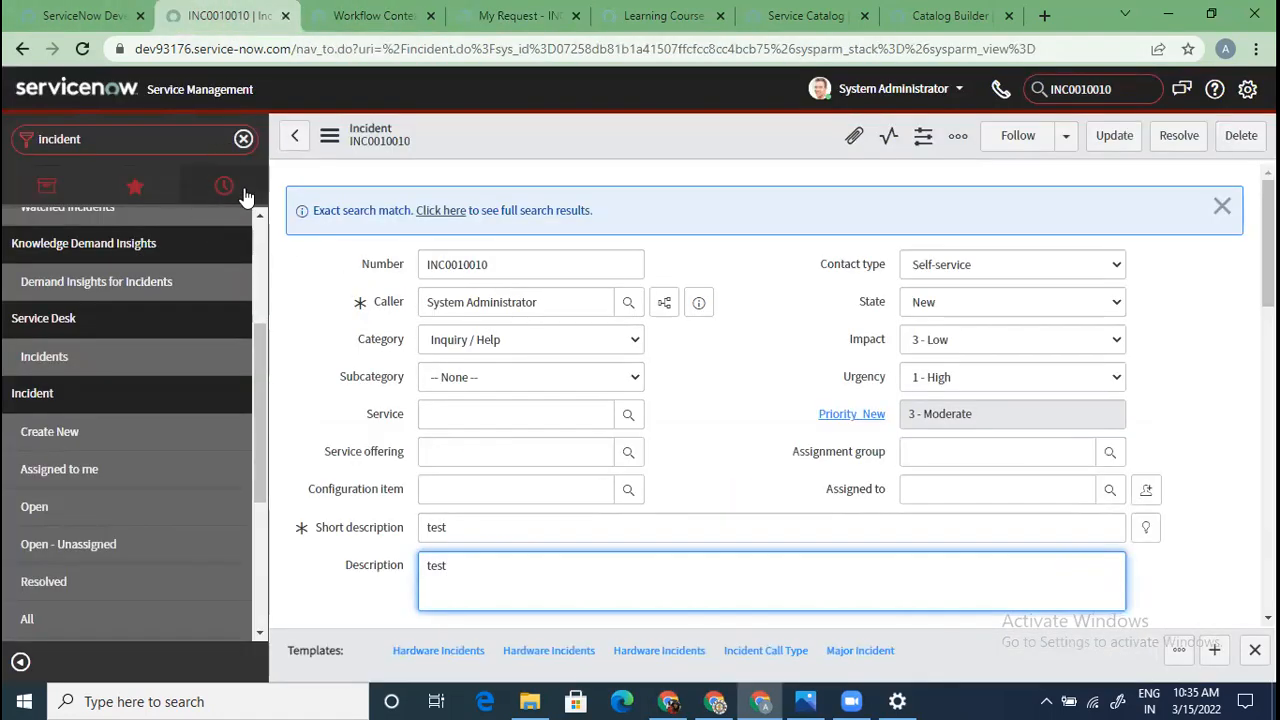
click(243, 138)
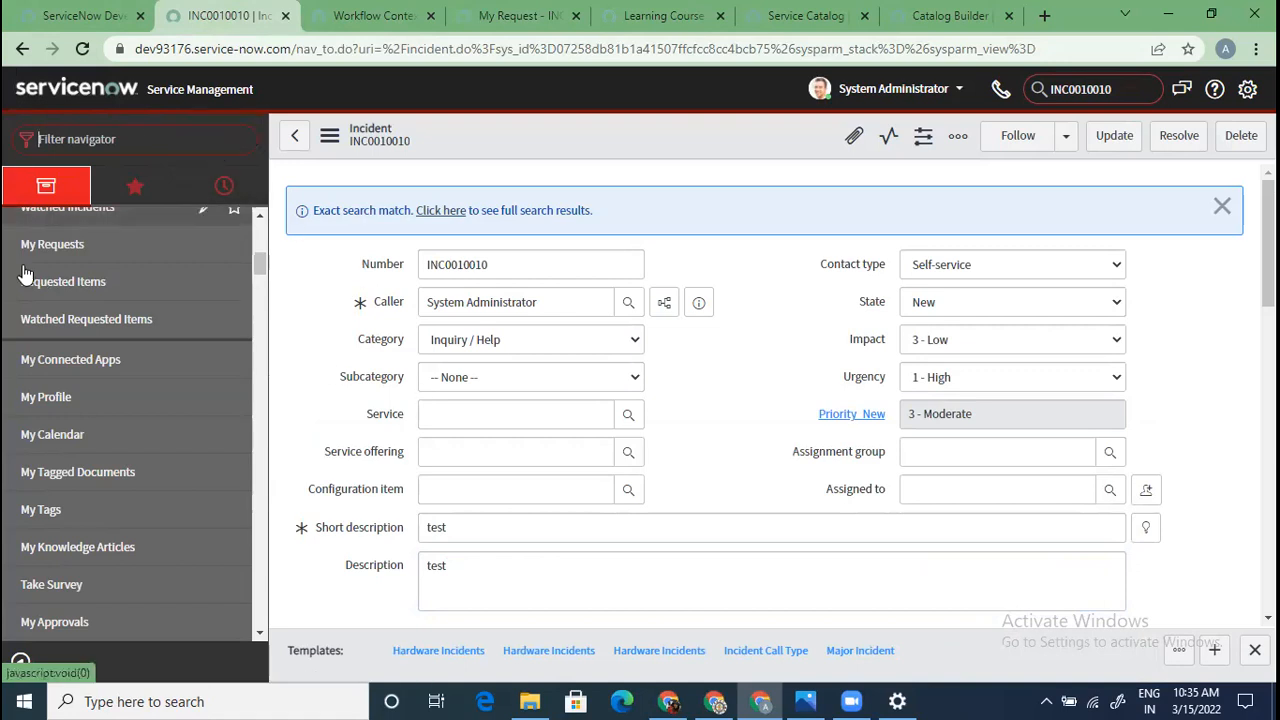
text(order guide)
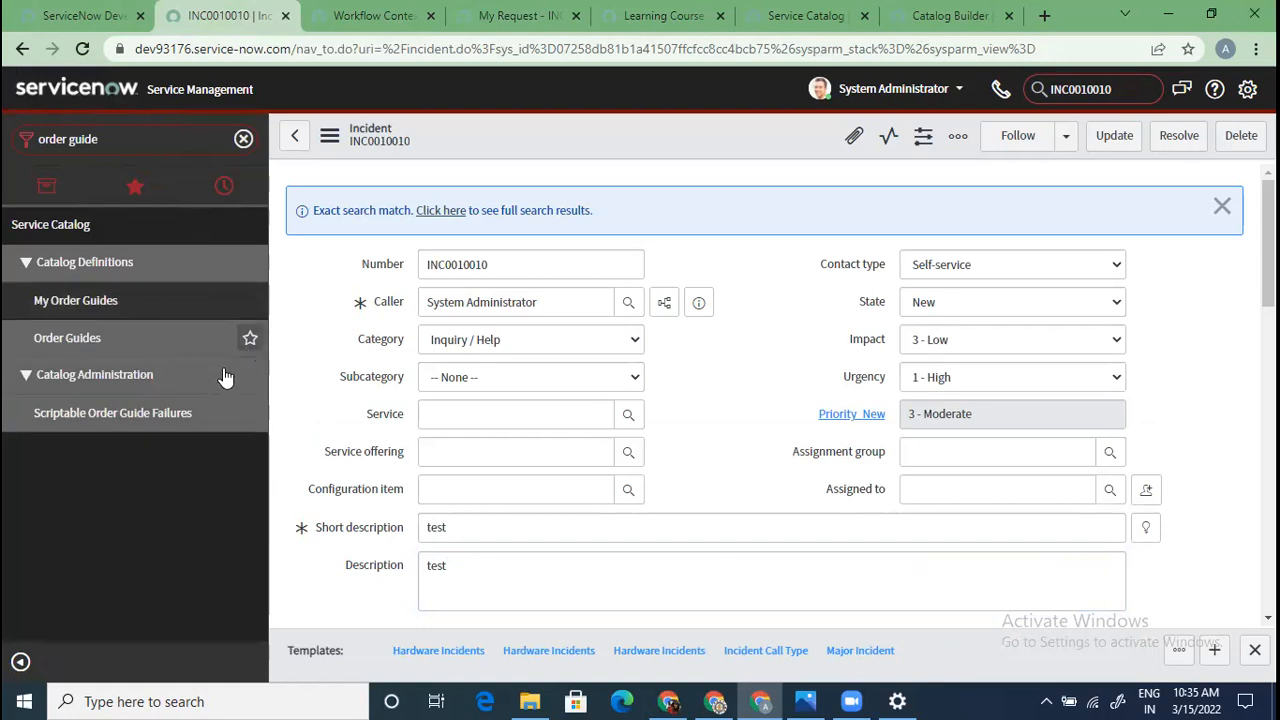
click(107, 338)
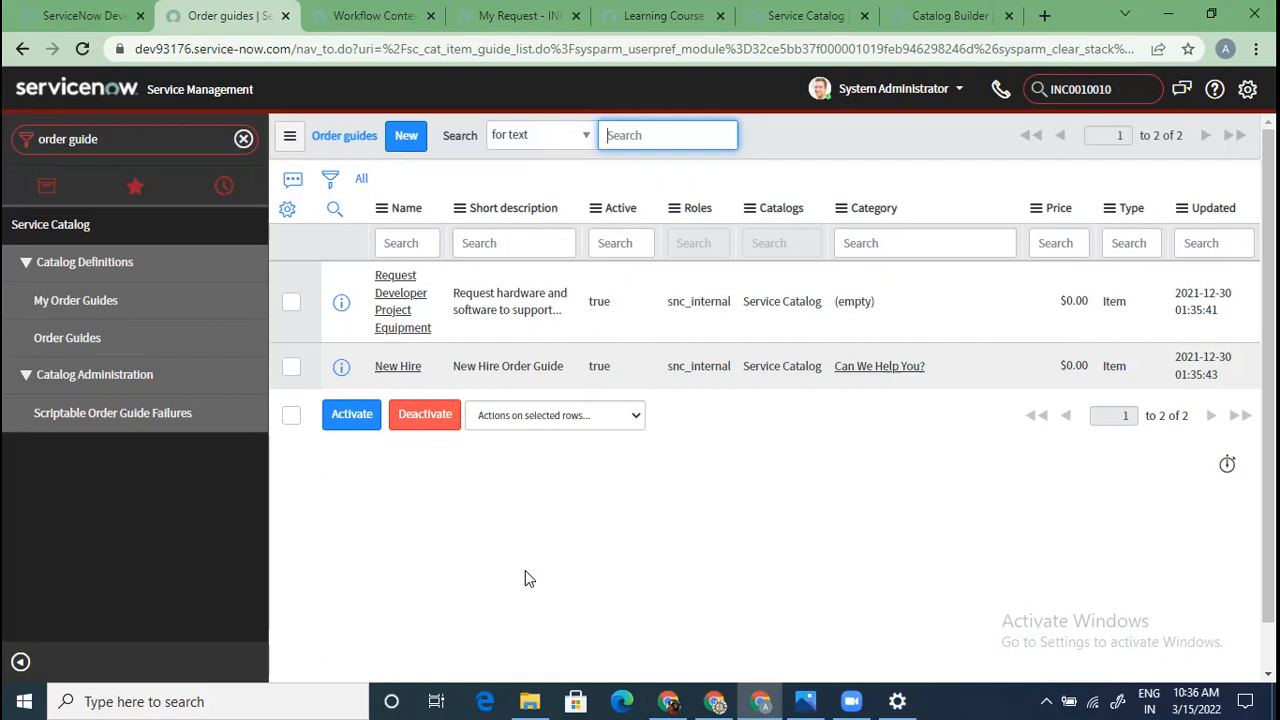
Open the New Hire order guide and load its related lists to reveal its seven variables
click(412, 367)
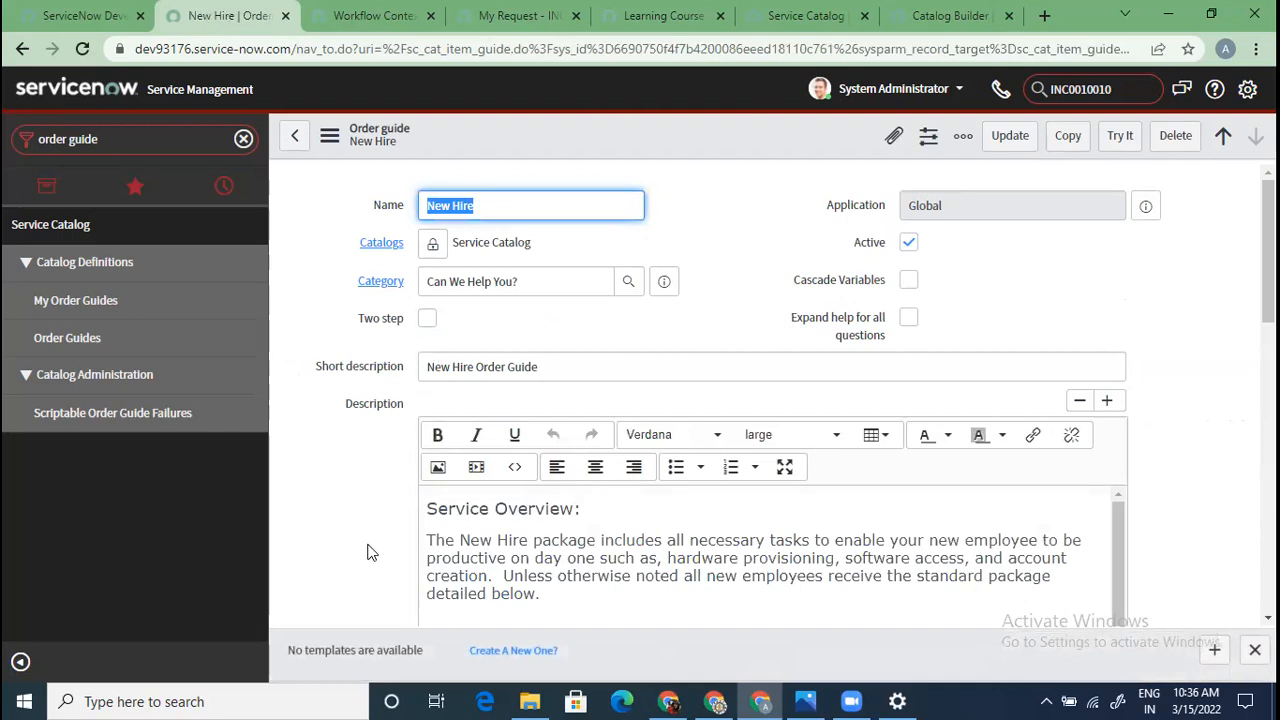
scroll(367, 552, down, 10)
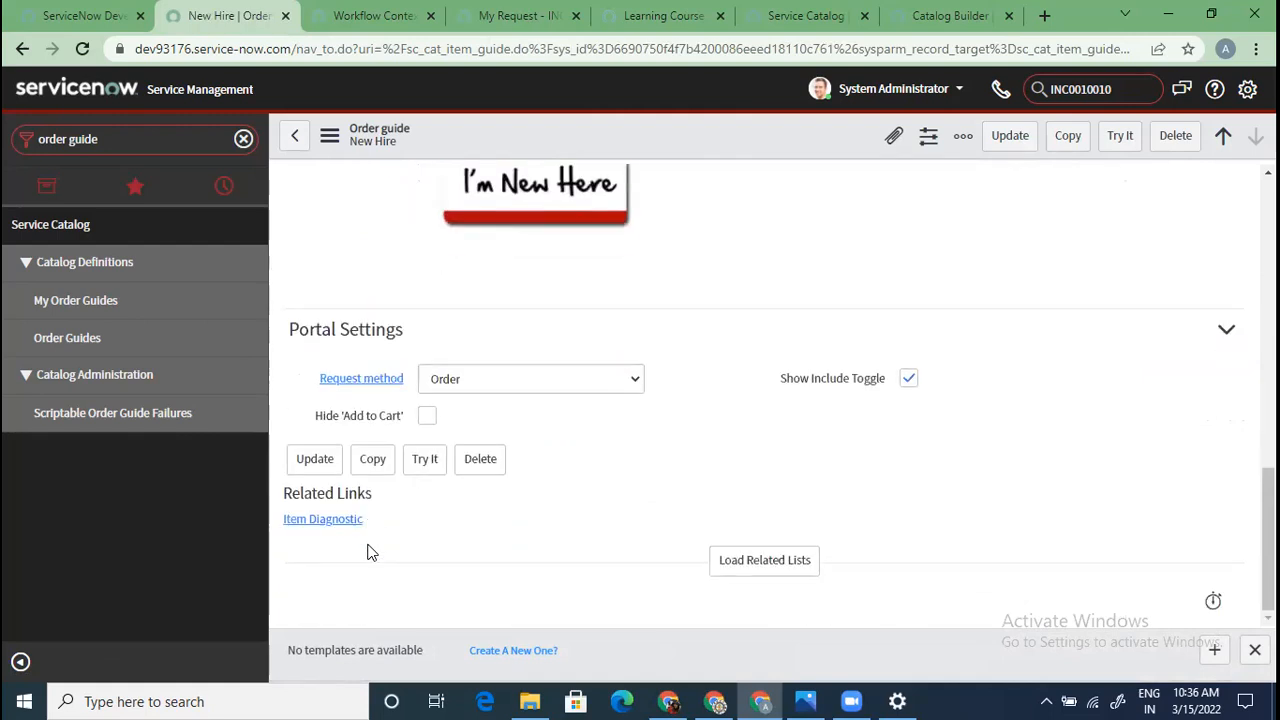
click(757, 560)
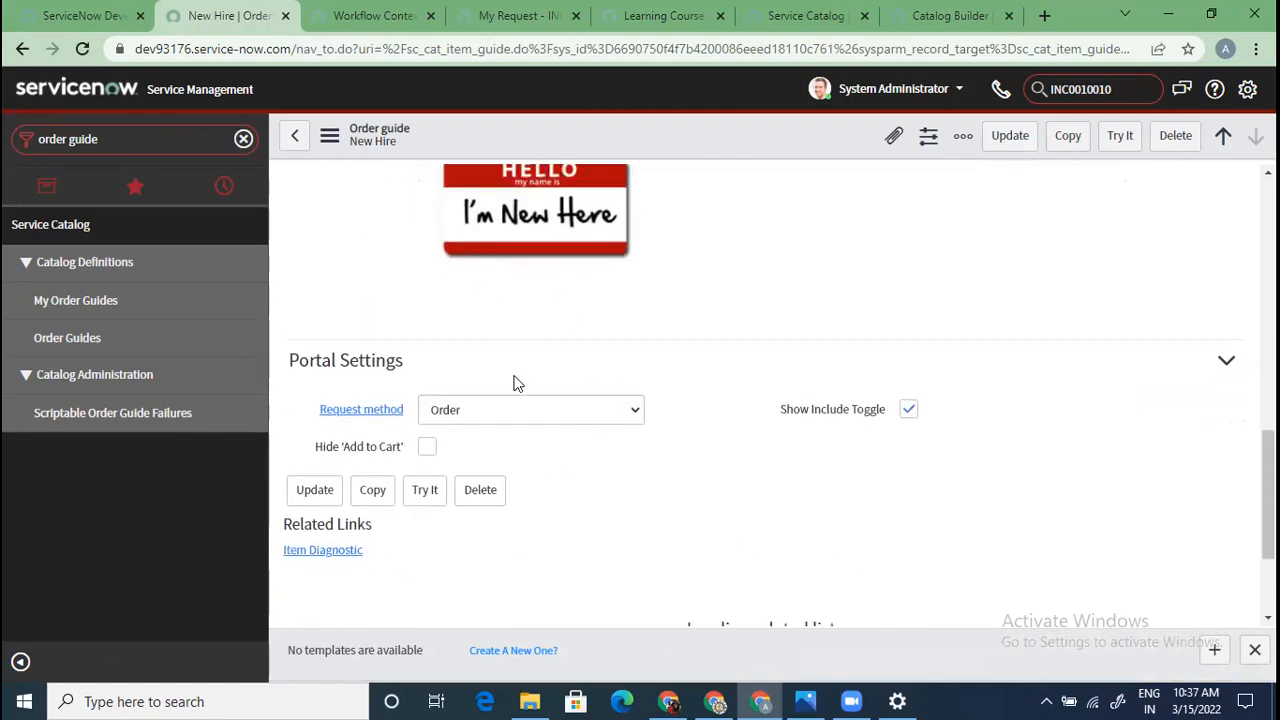
scroll(581, 512, down, 2)
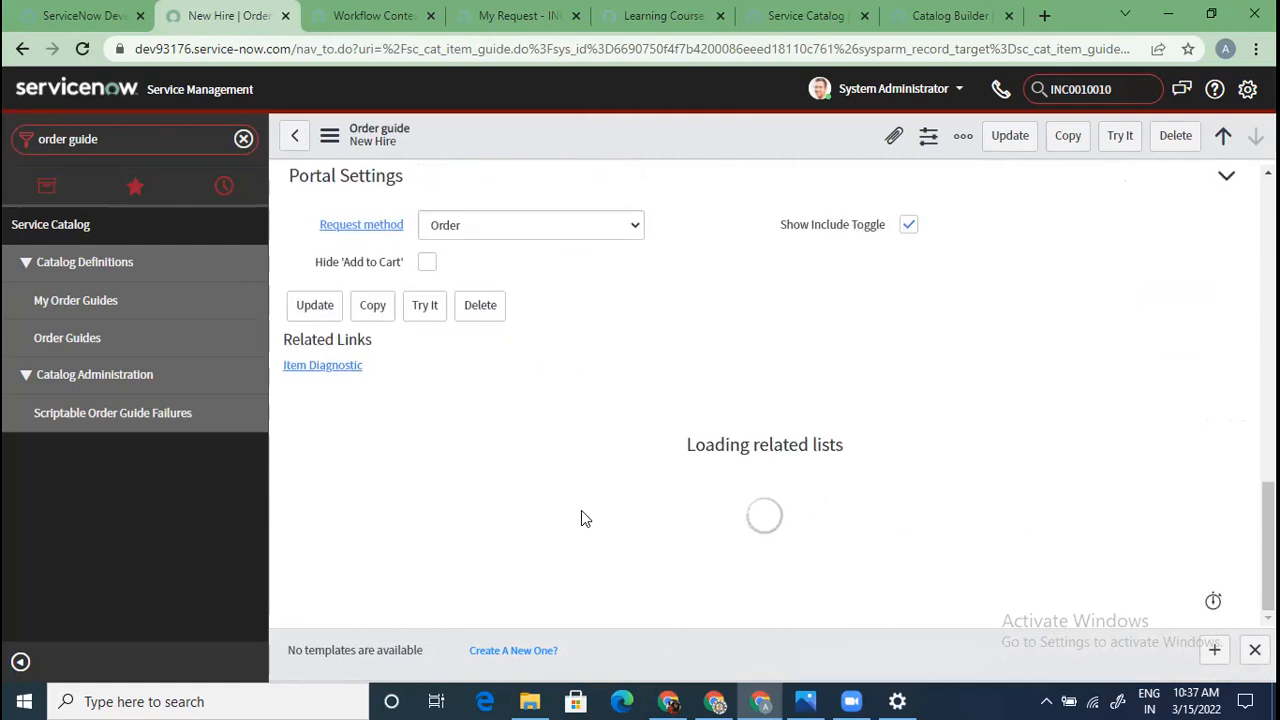
scroll(581, 510, down, 3)
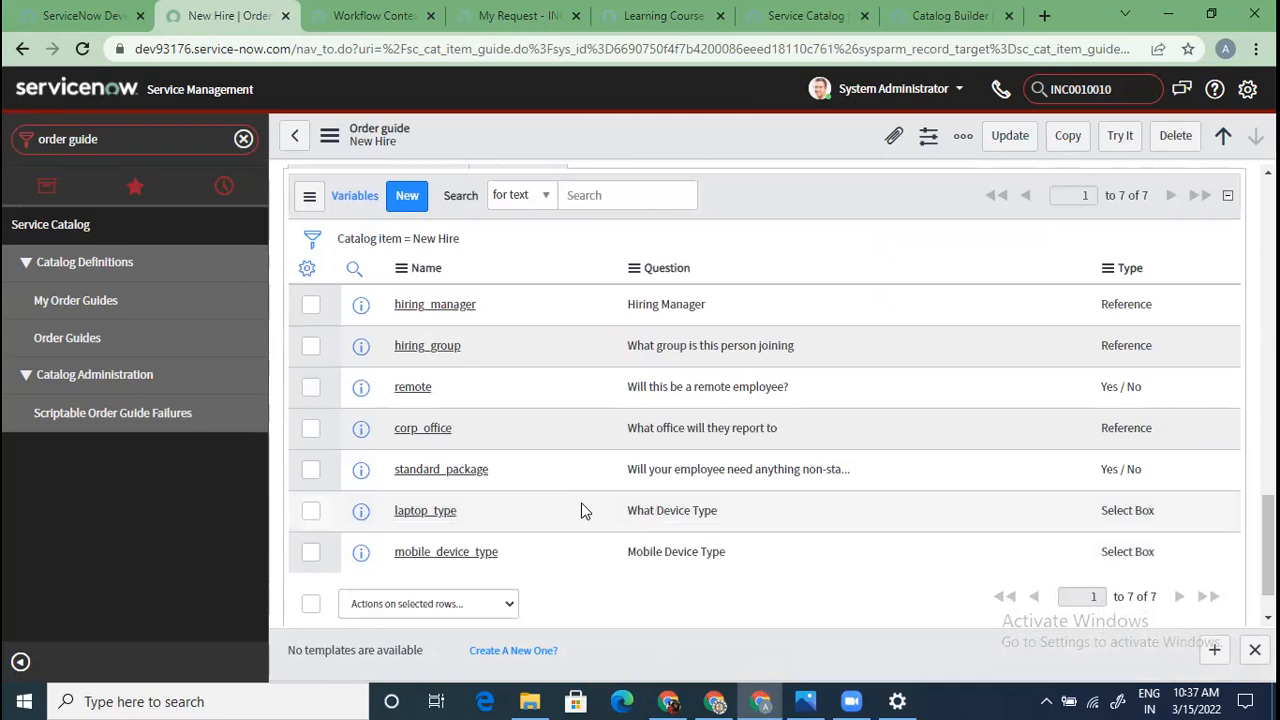
scroll(502, 472, up, 3)
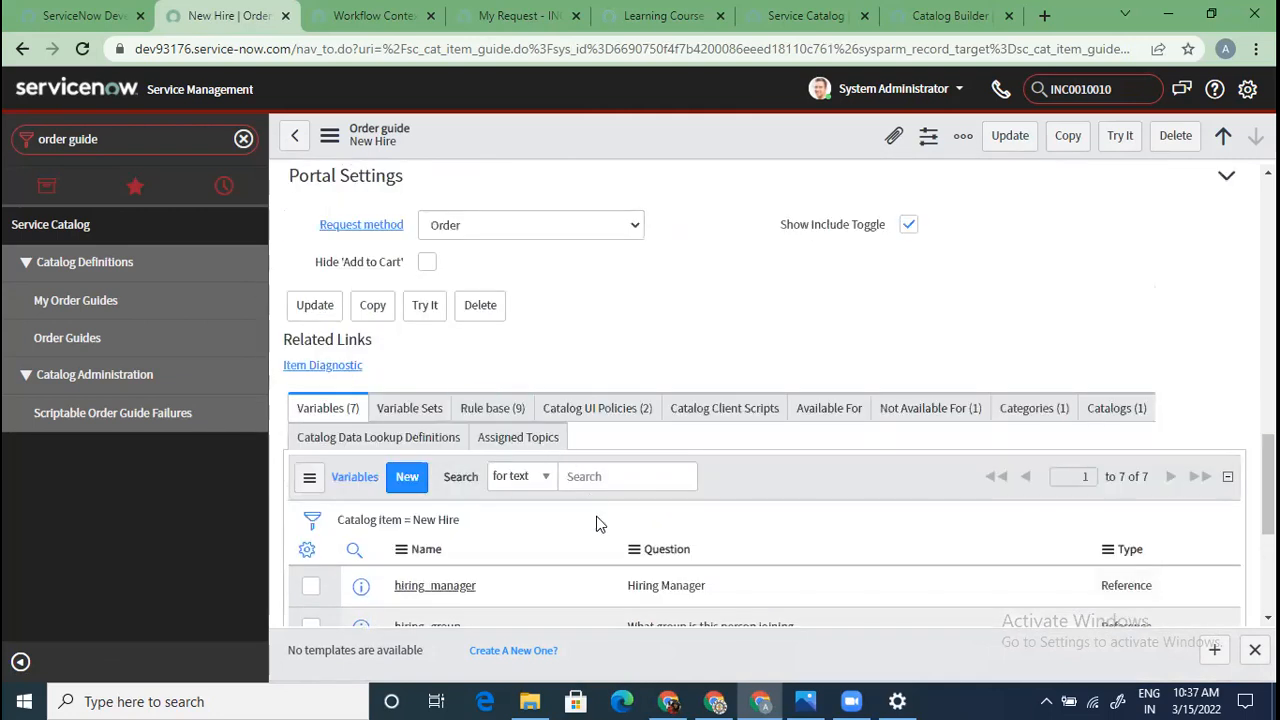
scroll(597, 522, up, 12)
scroll(597, 522, down, 3)
scroll(597, 522, down, 1)
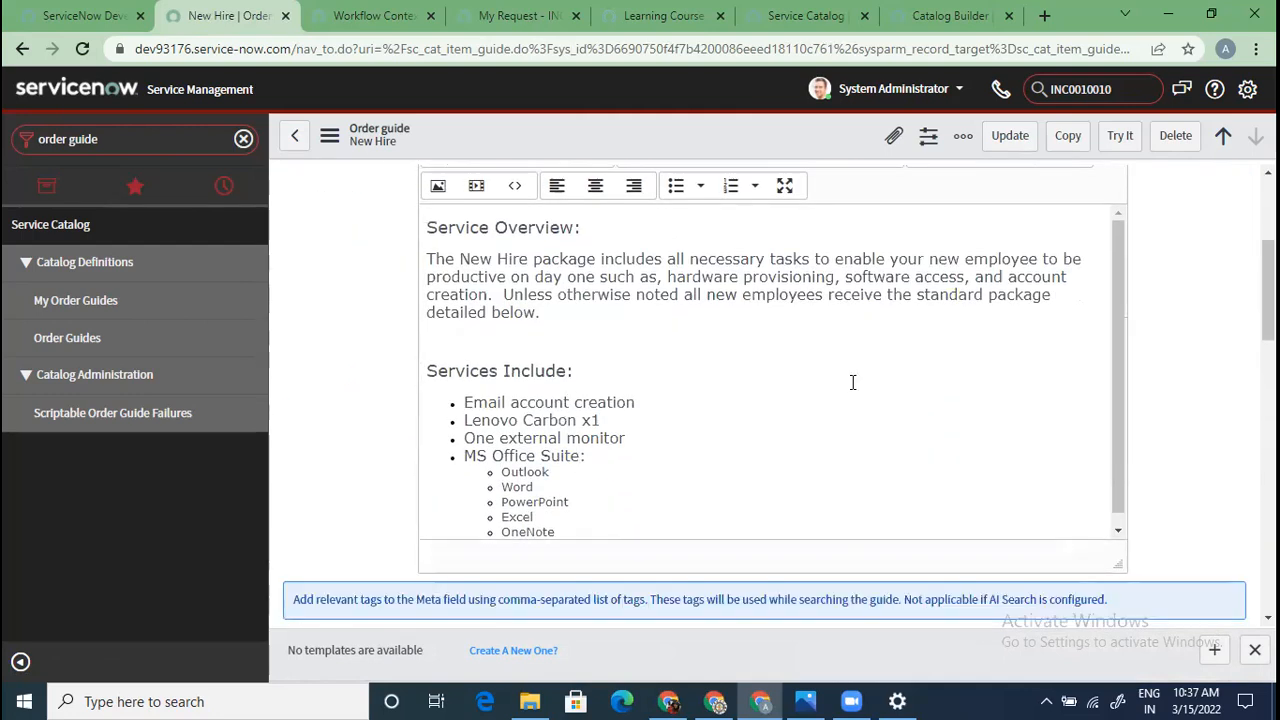
Read the New Hire description's services list, then launch the guide with Try It
drag(1116, 452, 1117, 505)
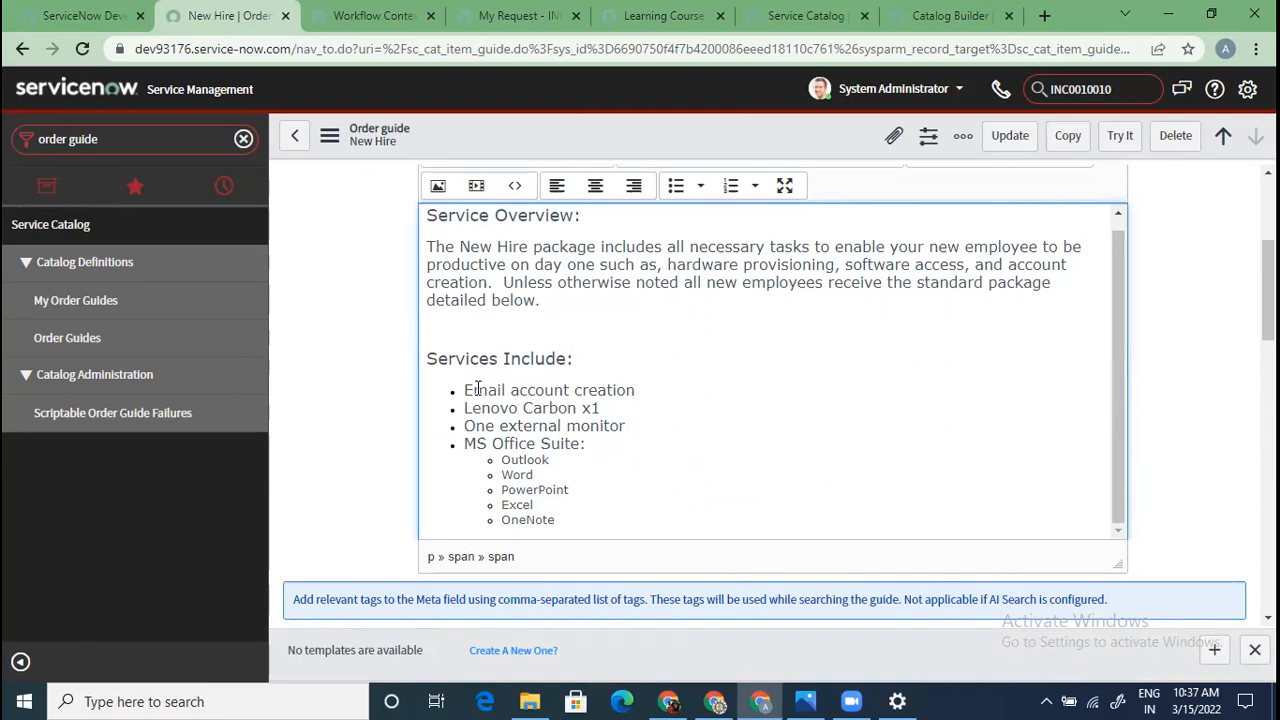
drag(463, 390, 643, 409)
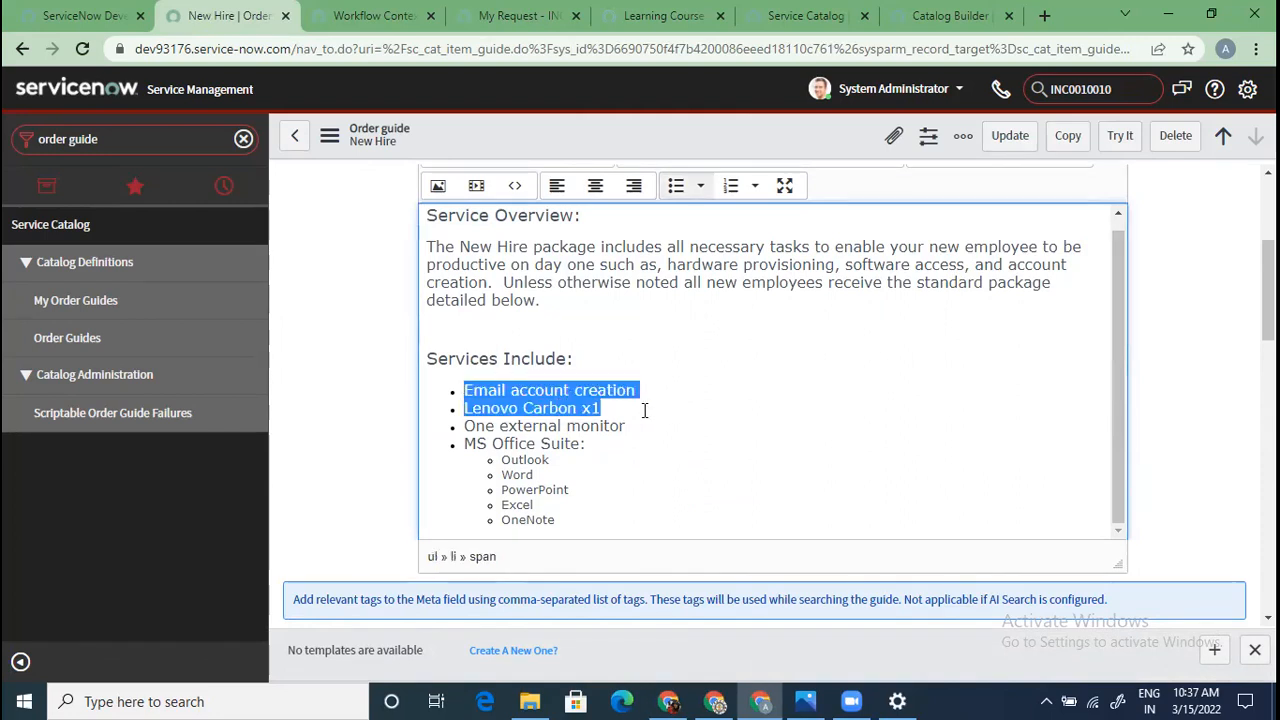
click(594, 405)
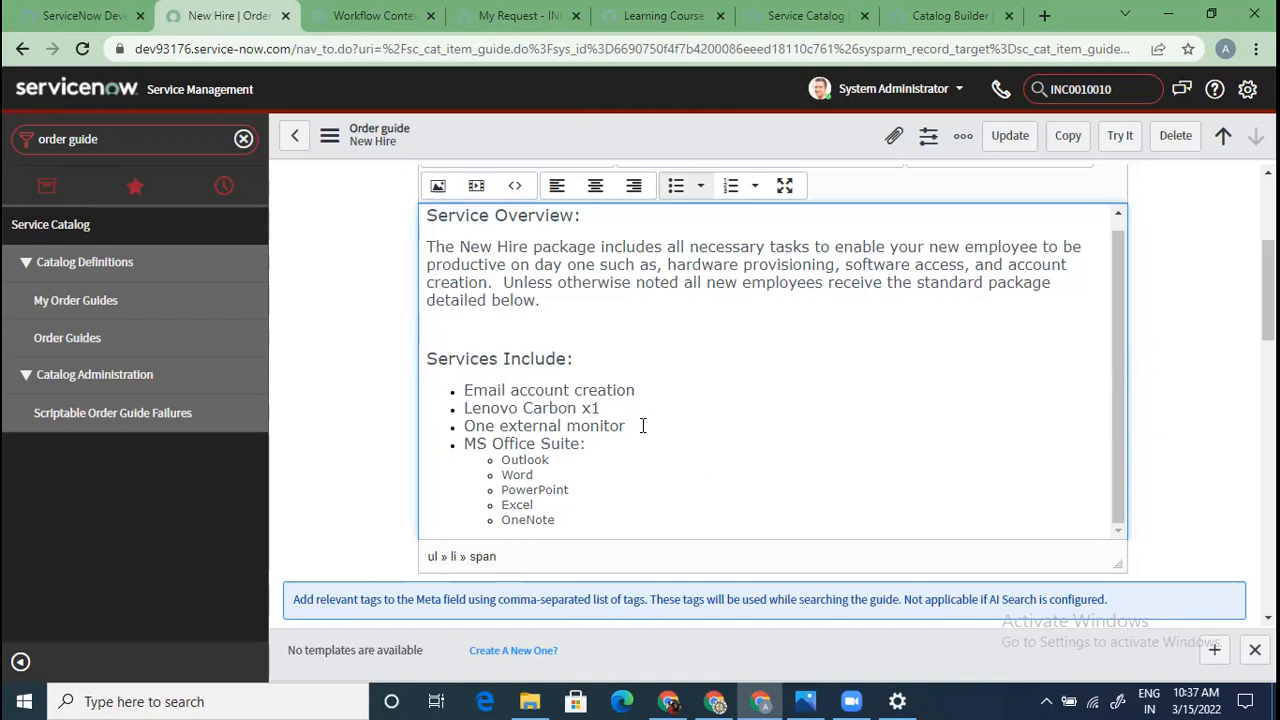
drag(592, 426, 557, 520)
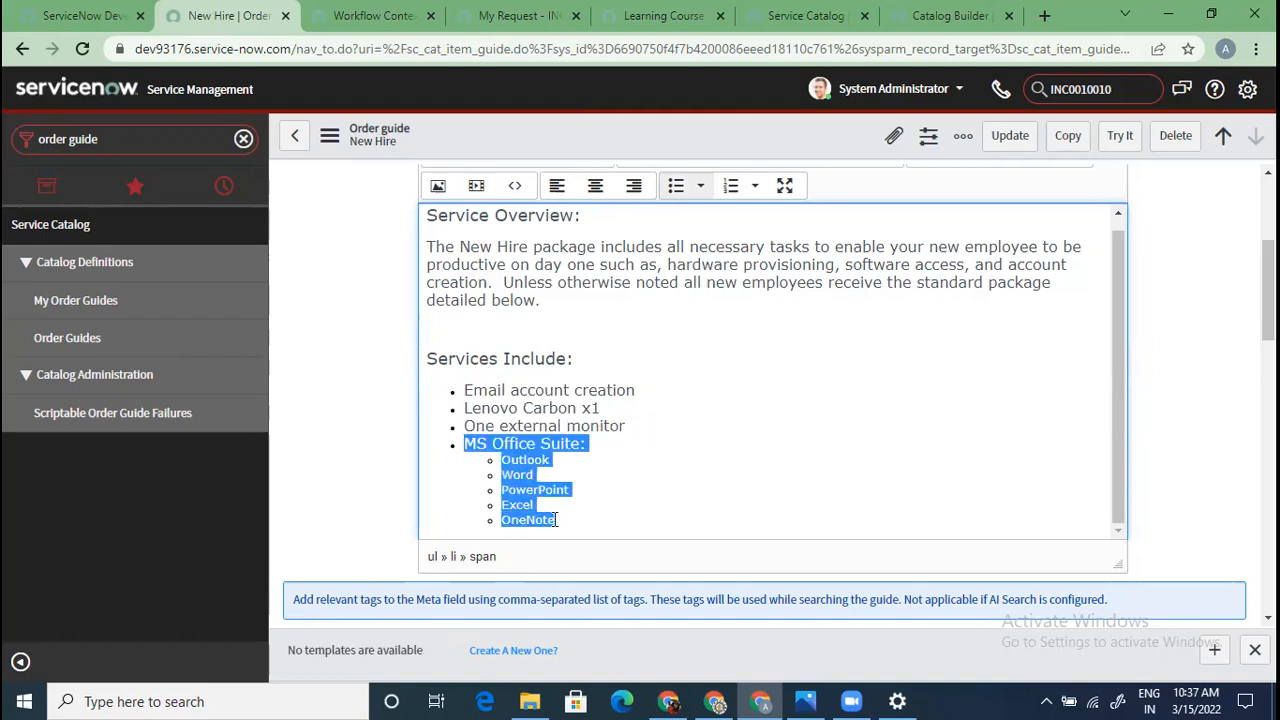
click(1229, 517)
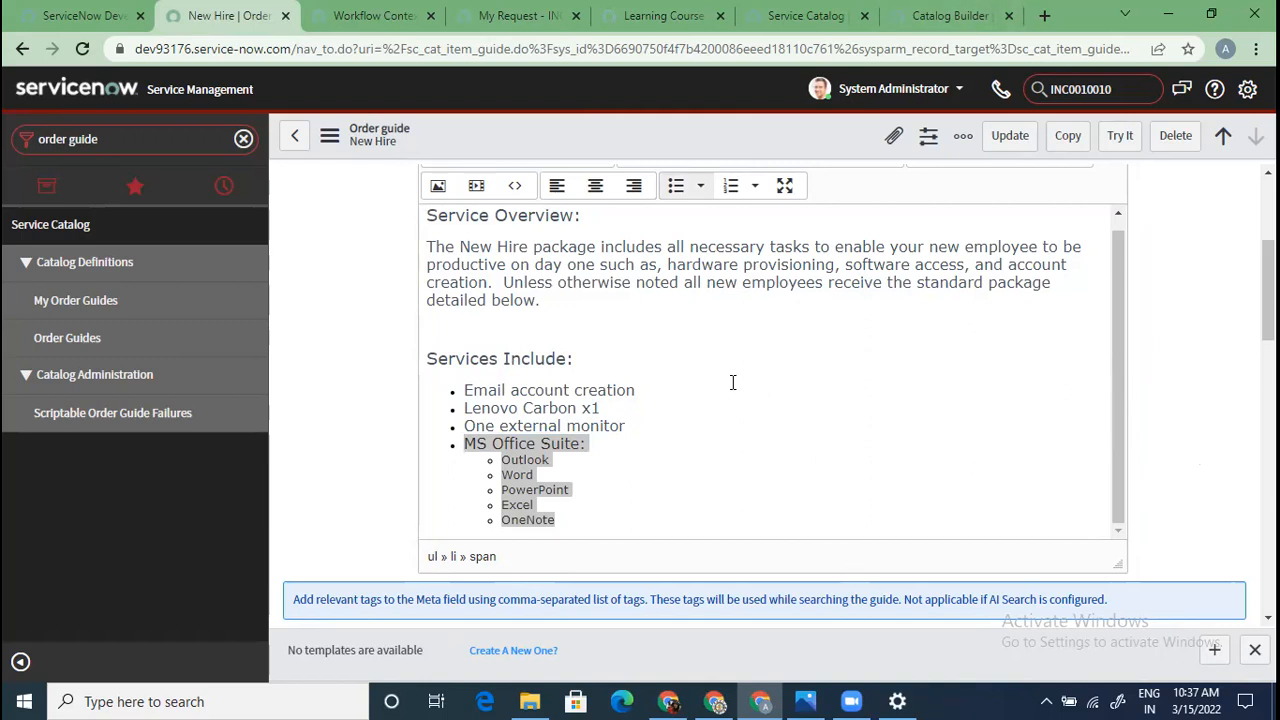
drag(650, 391, 467, 391)
drag(600, 409, 509, 409)
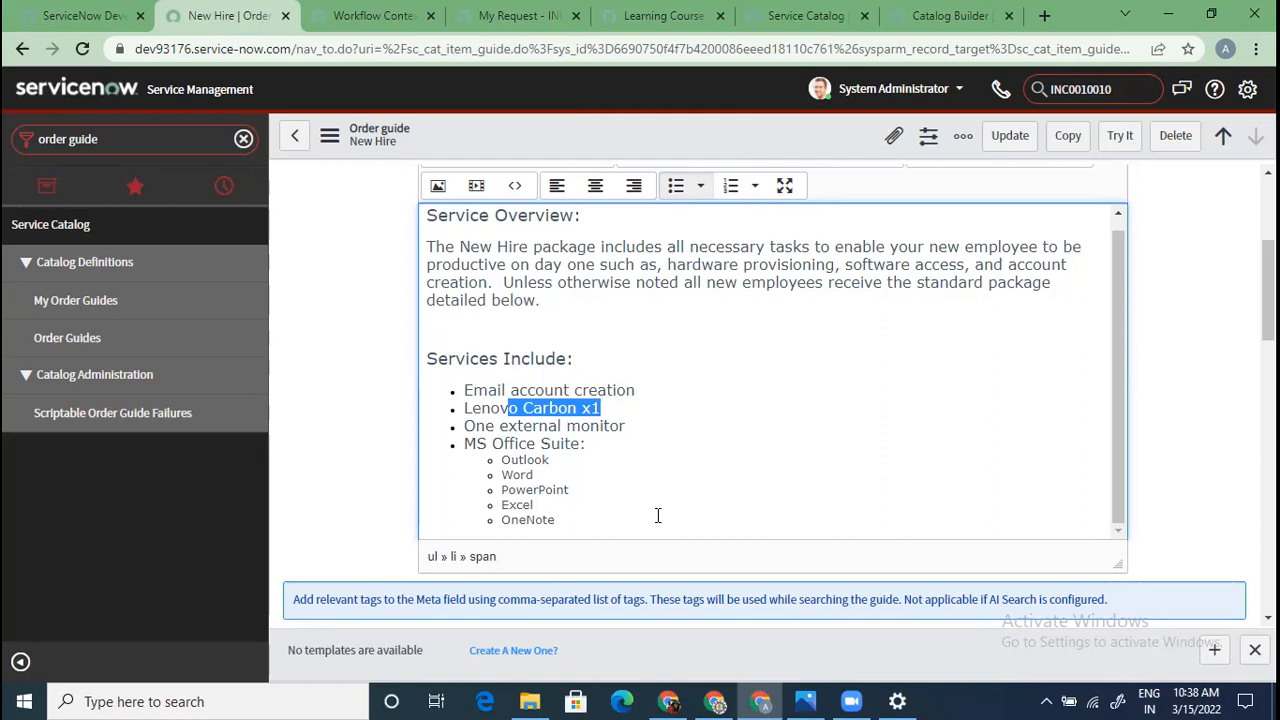
click(1118, 136)
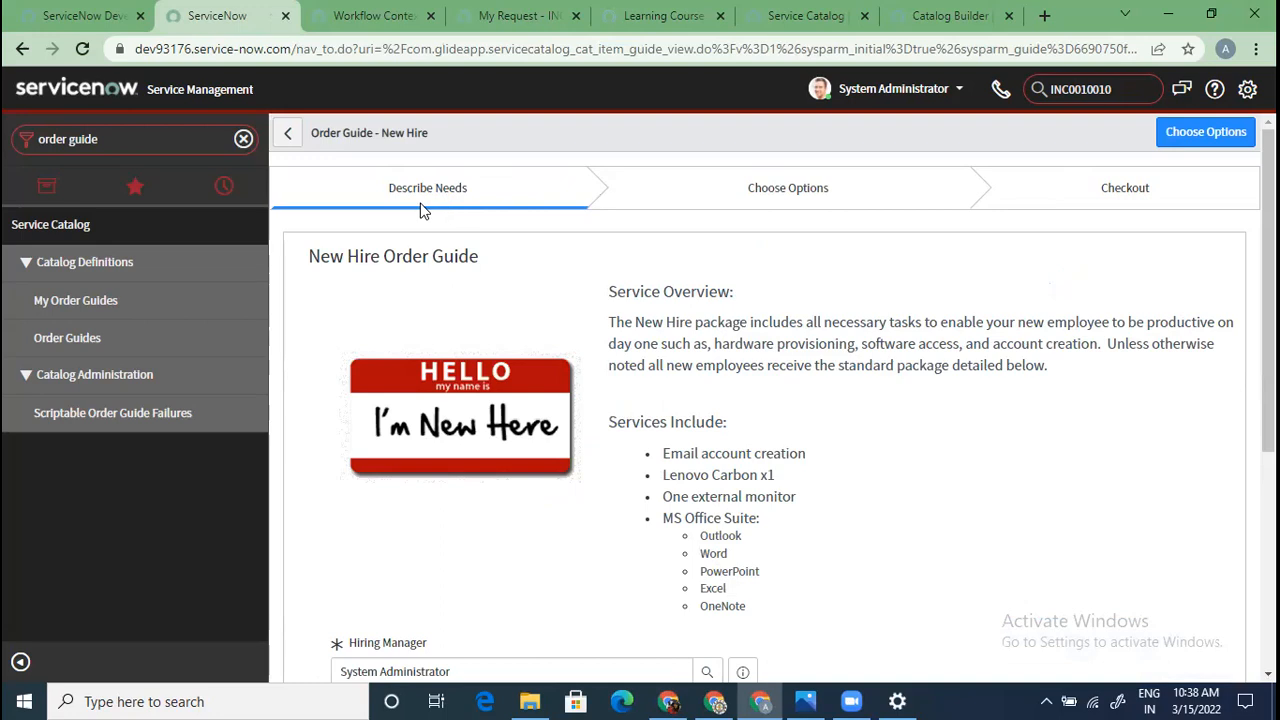
Set the joining group to Business Development, remote employee to Yes, and the Baltimore reporting office
scroll(866, 381, down, 4)
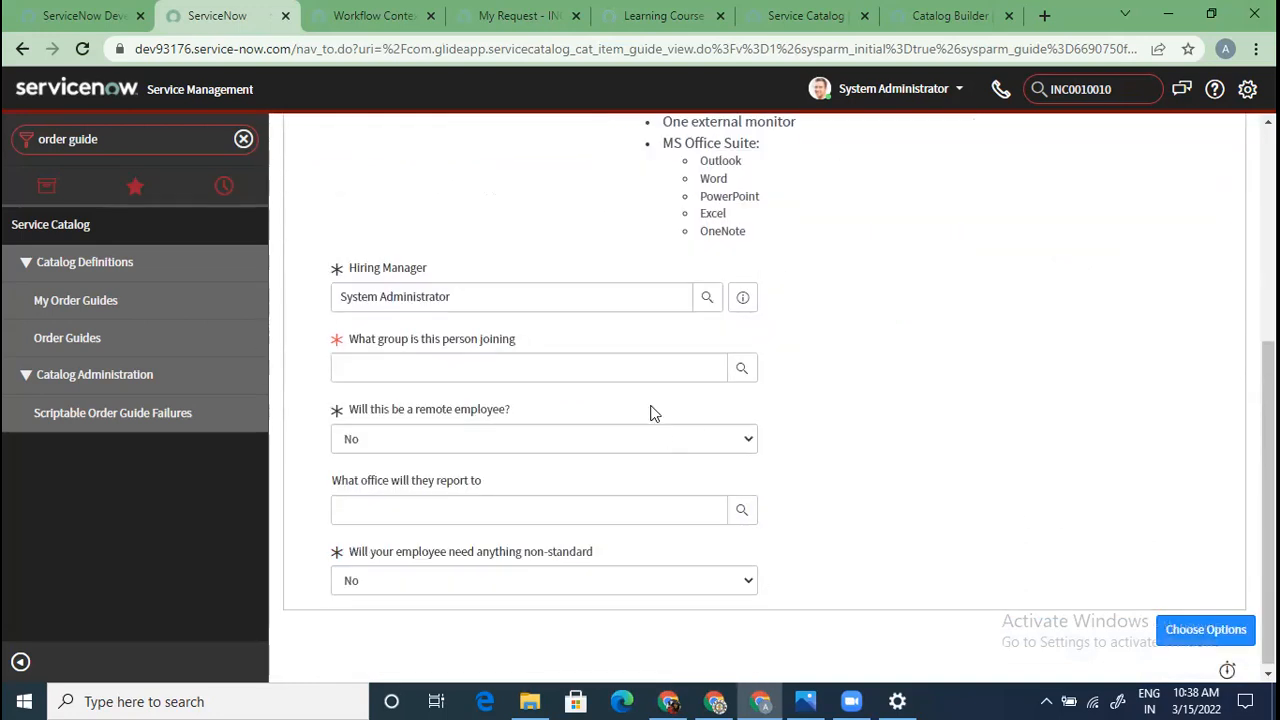
scroll(467, 347, up, 3)
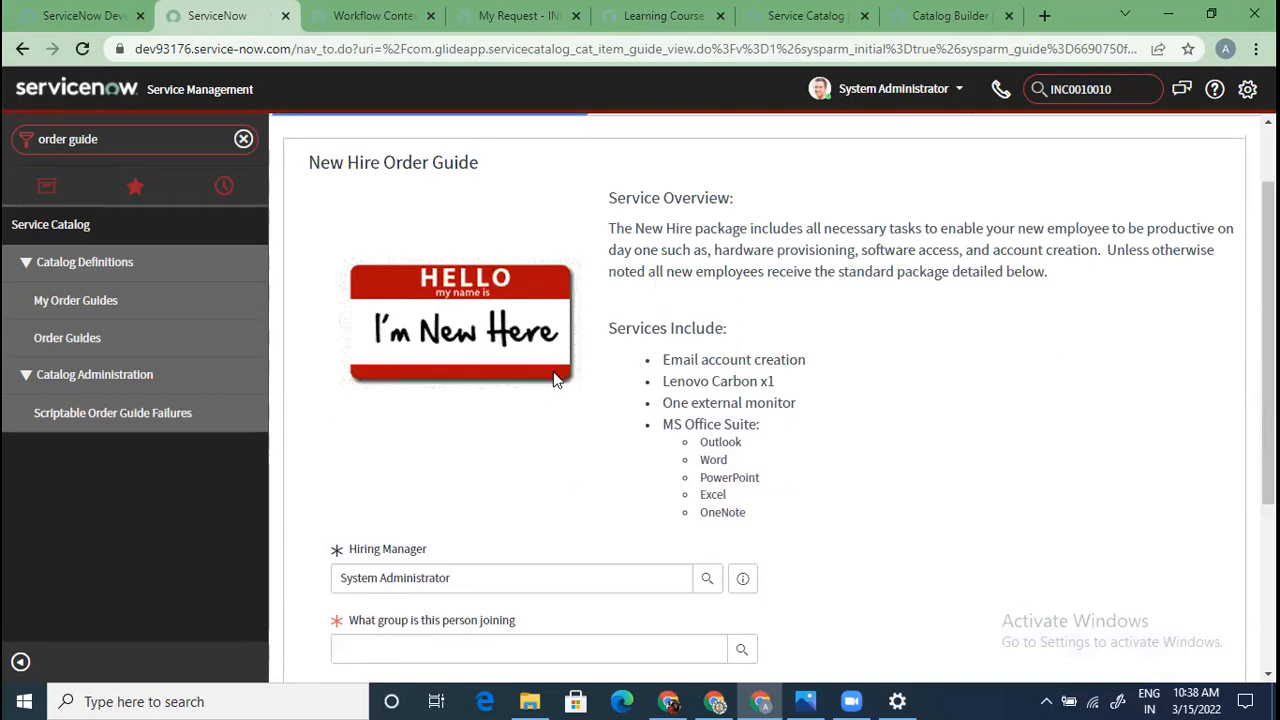
scroll(545, 380, down, 3)
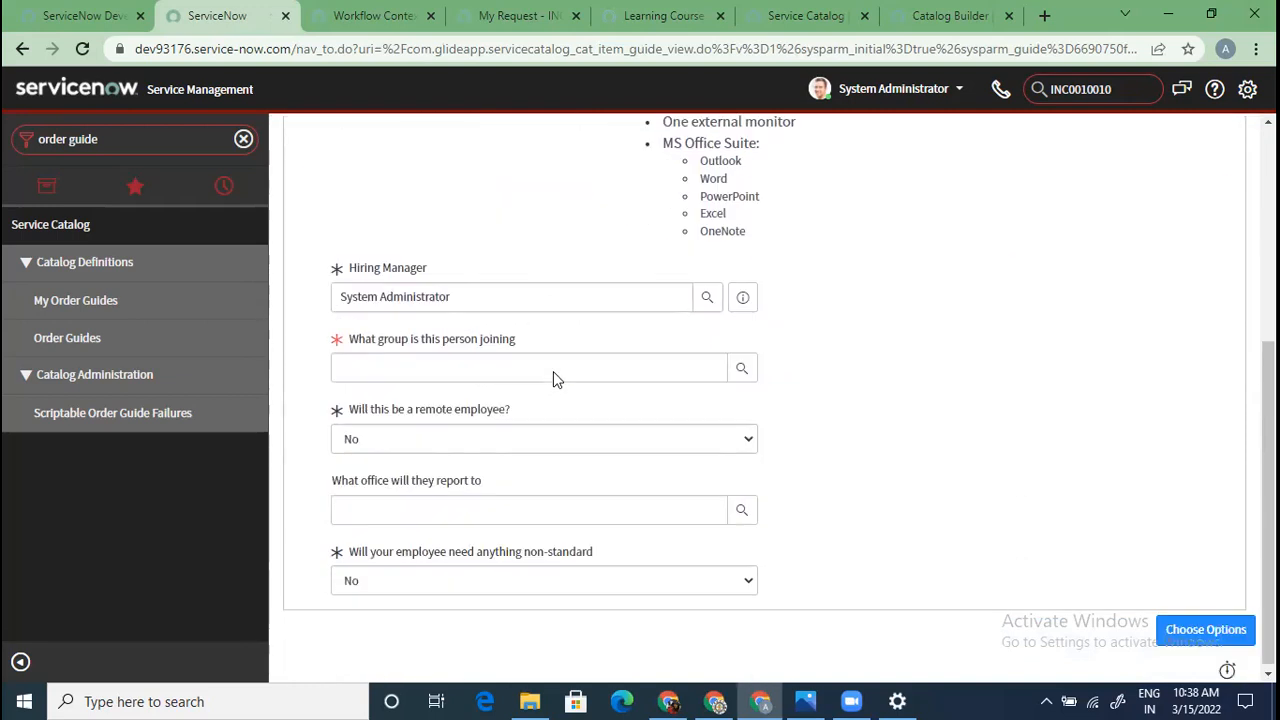
click(744, 372)
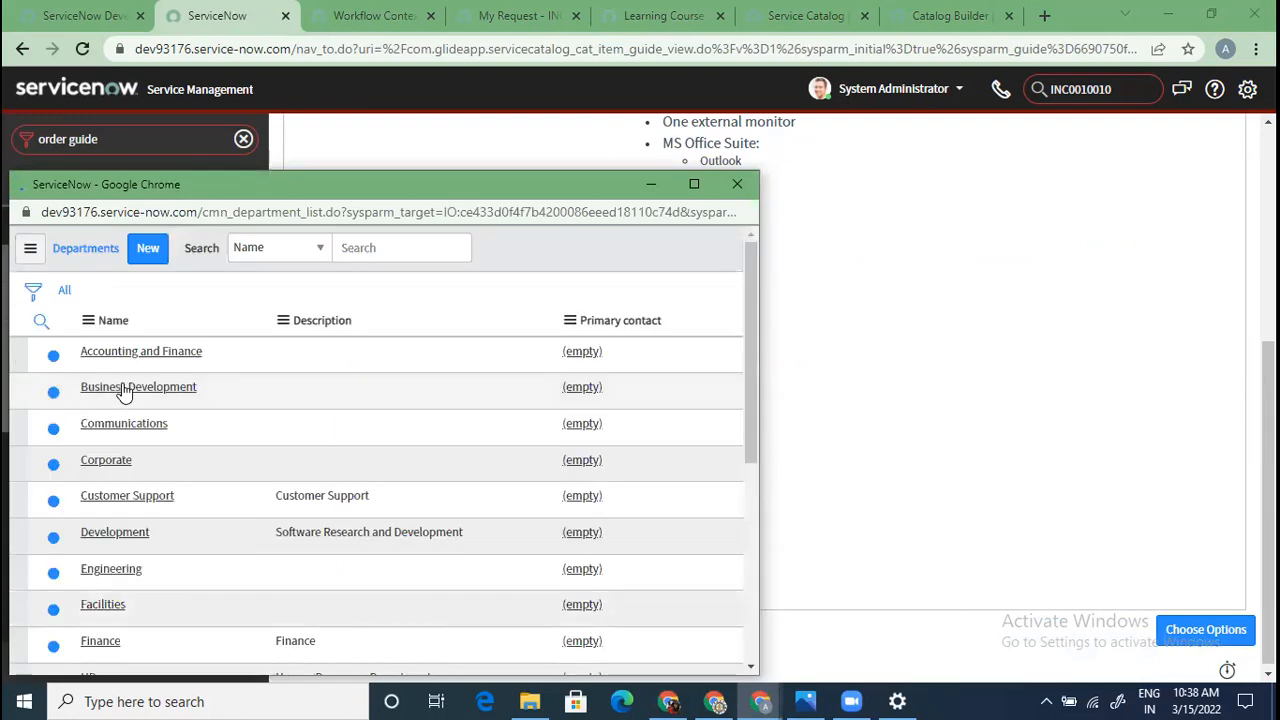
click(118, 390)
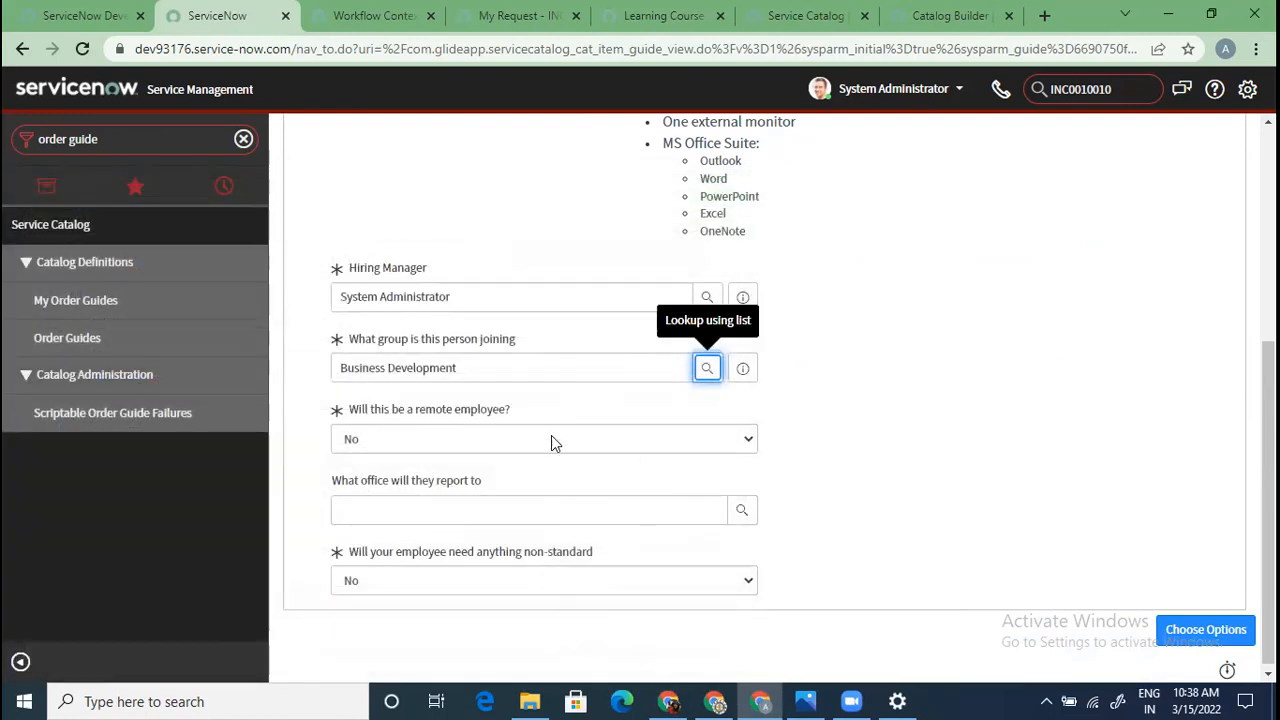
click(551, 440)
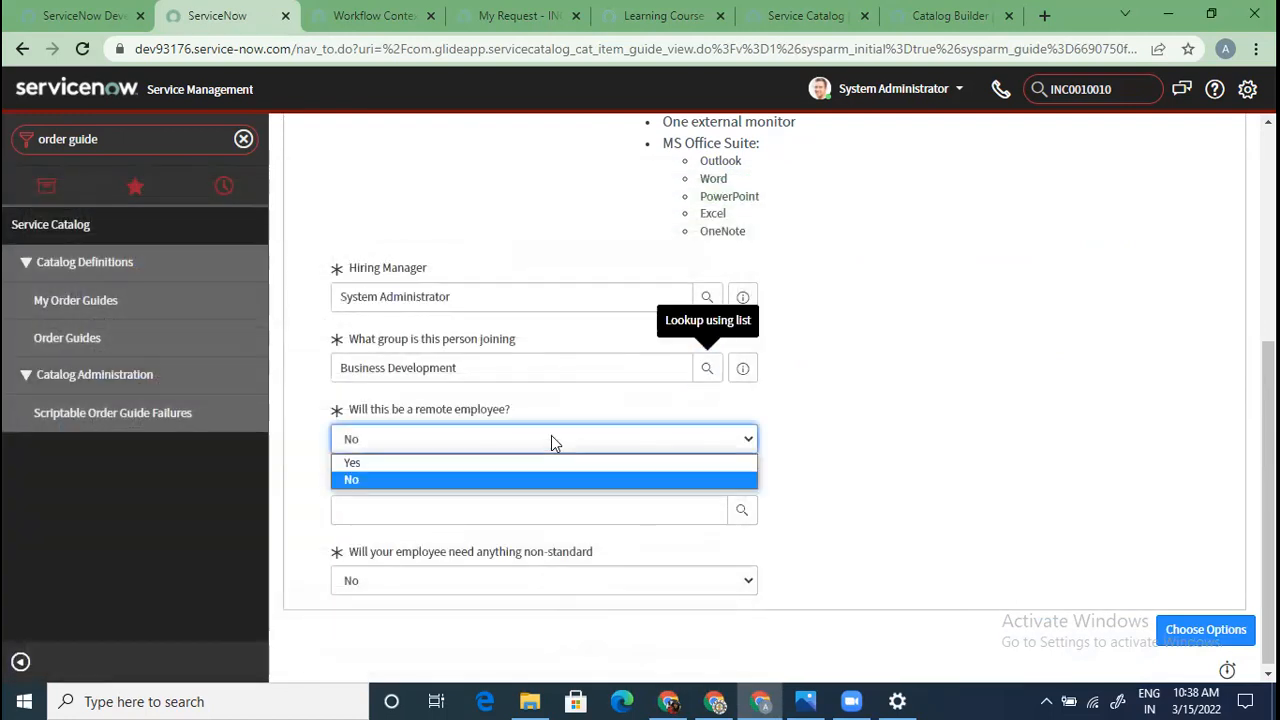
click(636, 462)
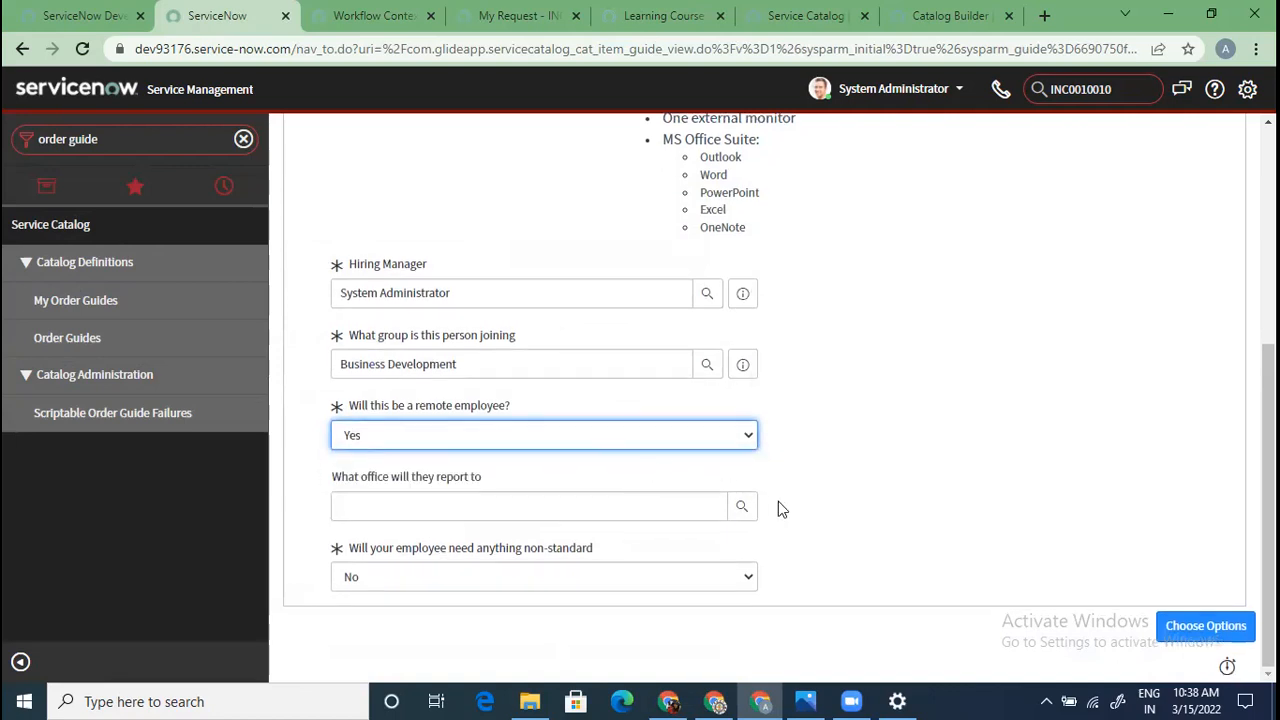
click(741, 510)
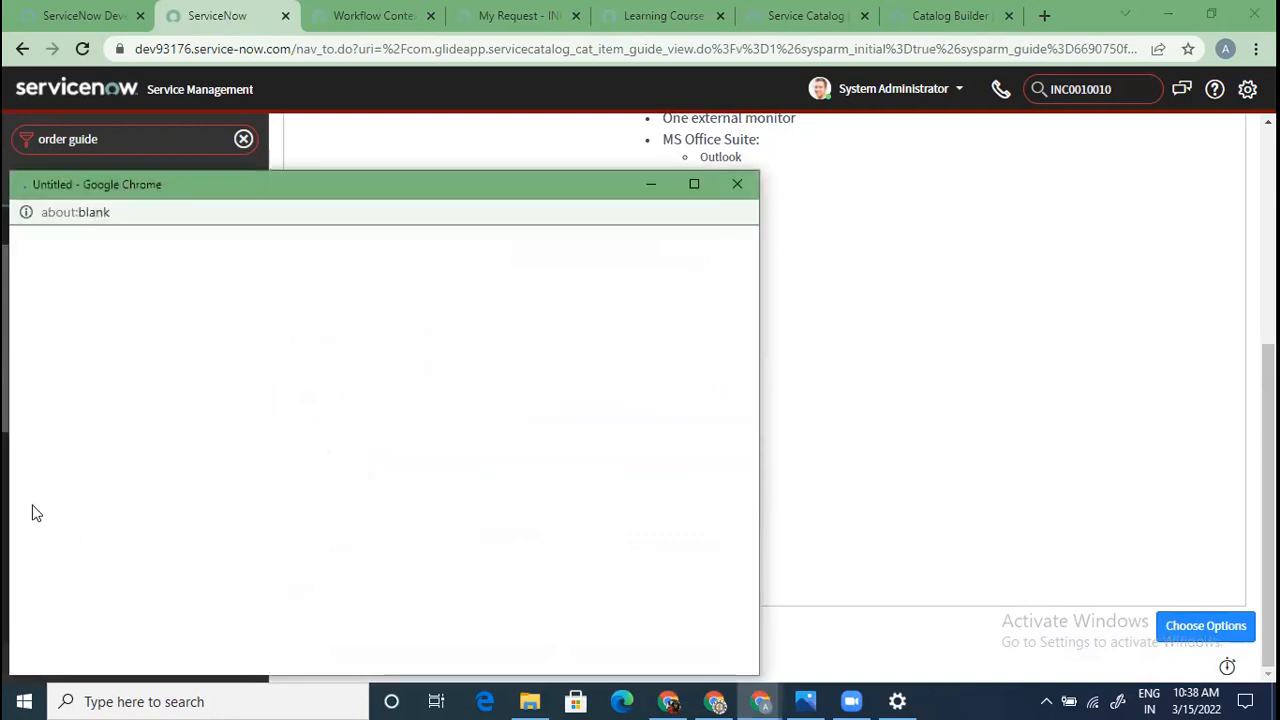
click(120, 440)
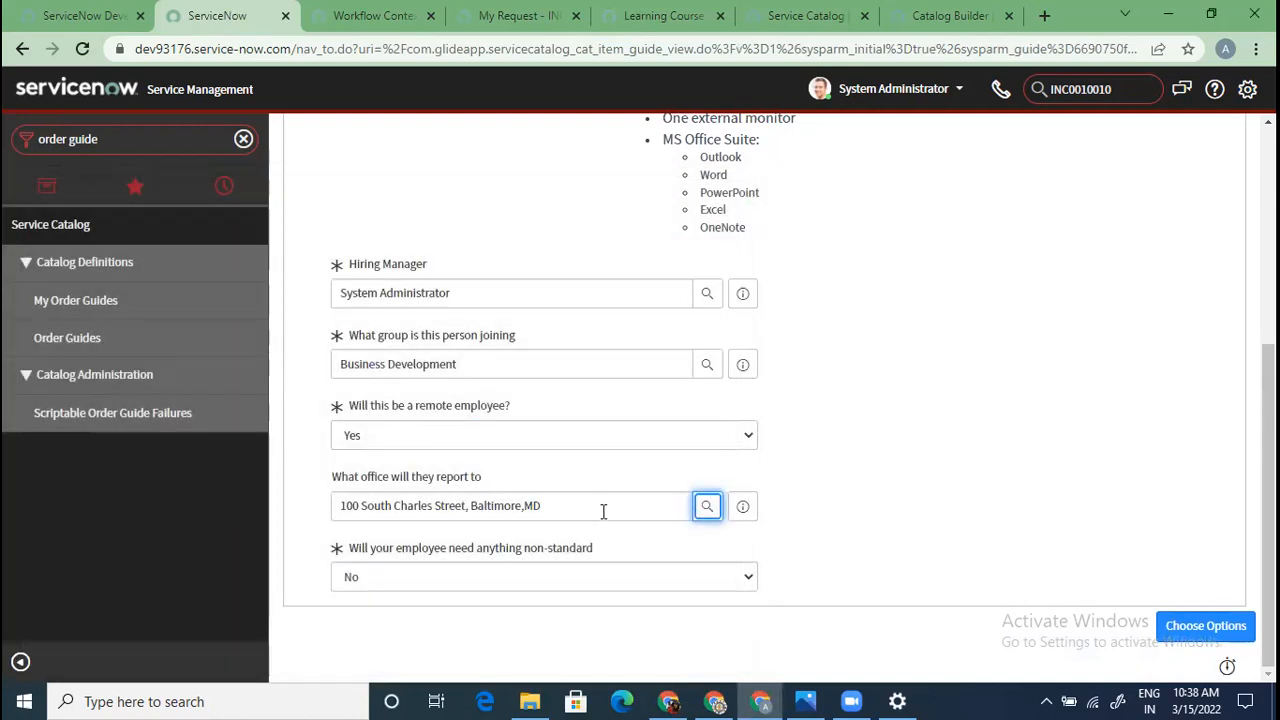
Answer Yes to needing non-standard items, settling on Yes after toggling to No
click(585, 585)
click(536, 600)
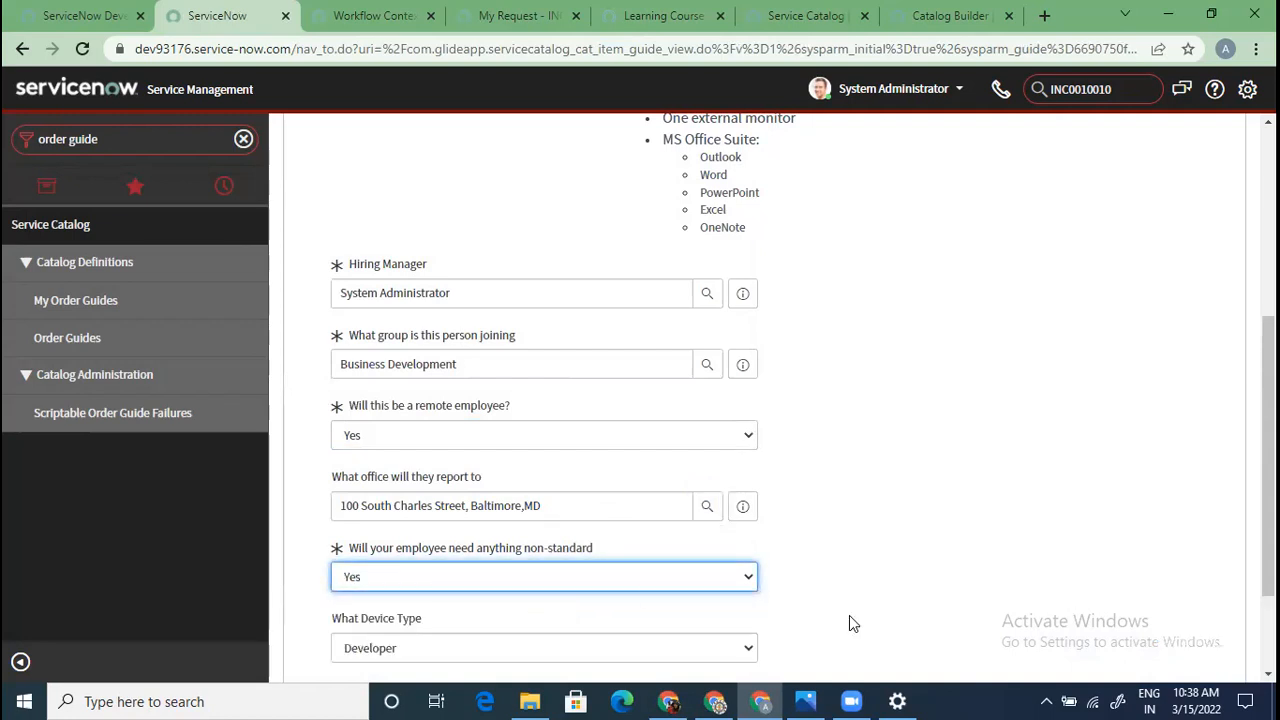
scroll(830, 620, down, 1)
scroll(826, 623, down, 1)
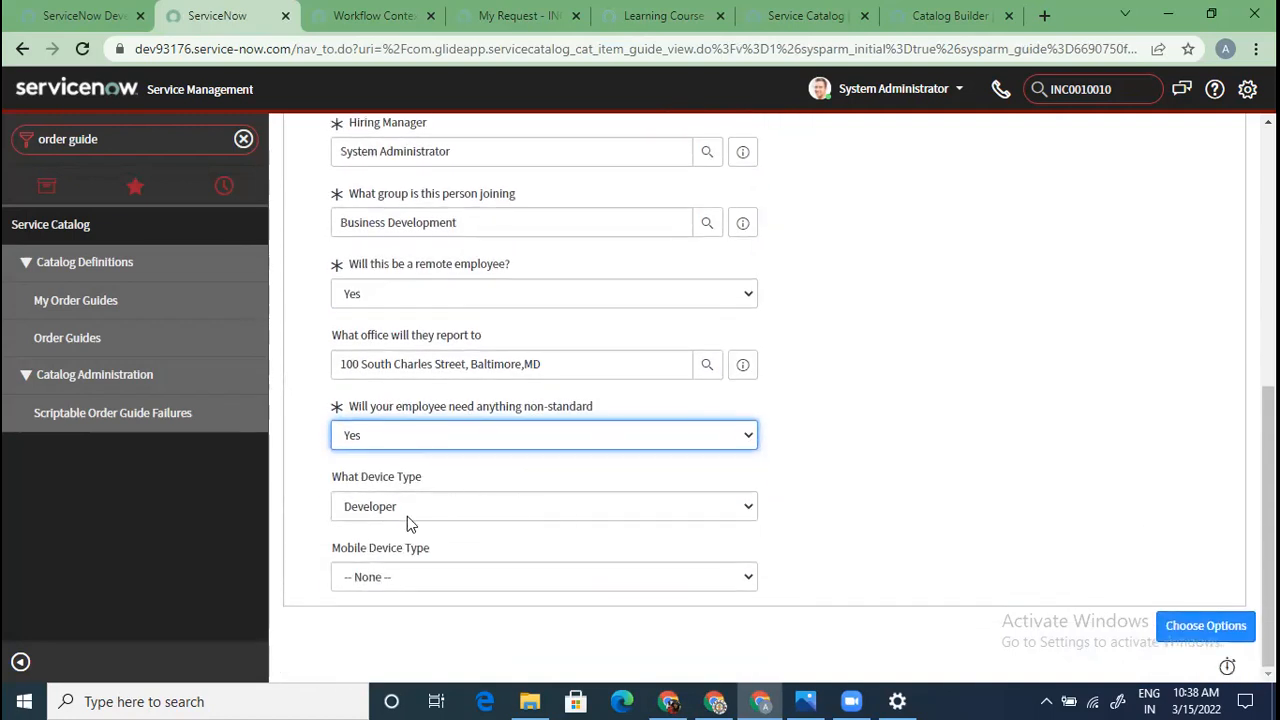
click(401, 437)
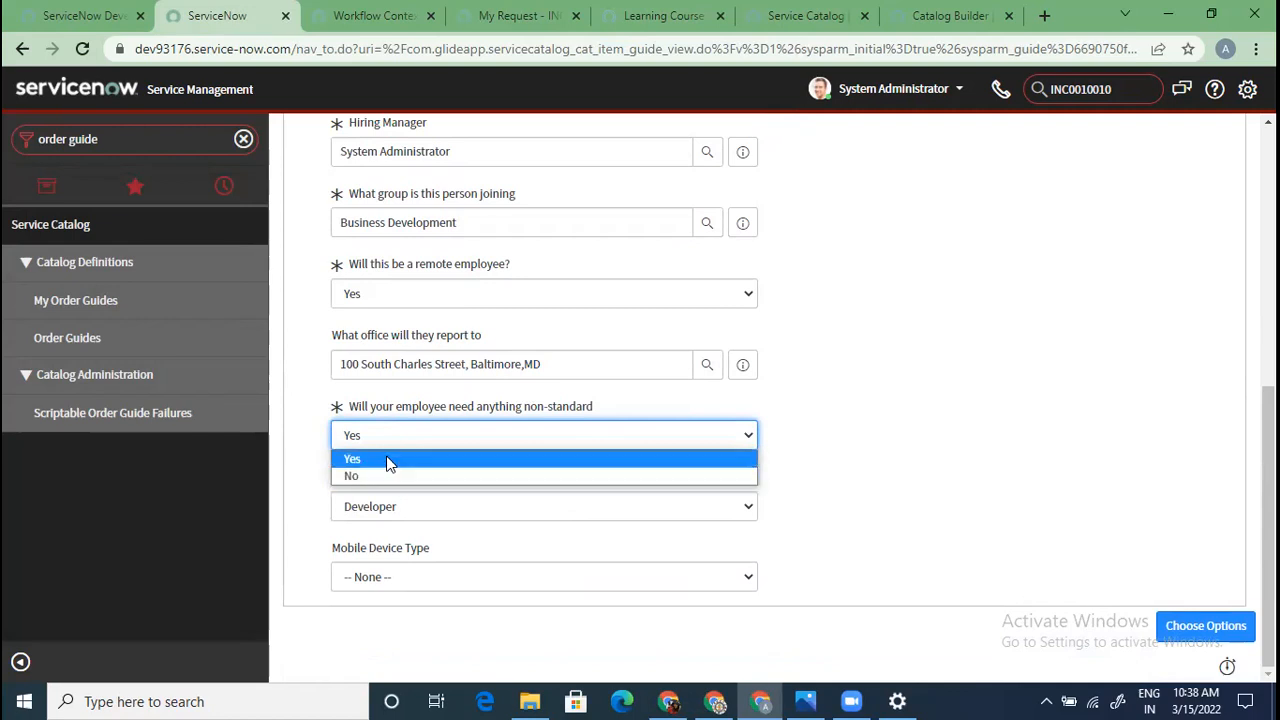
click(388, 462)
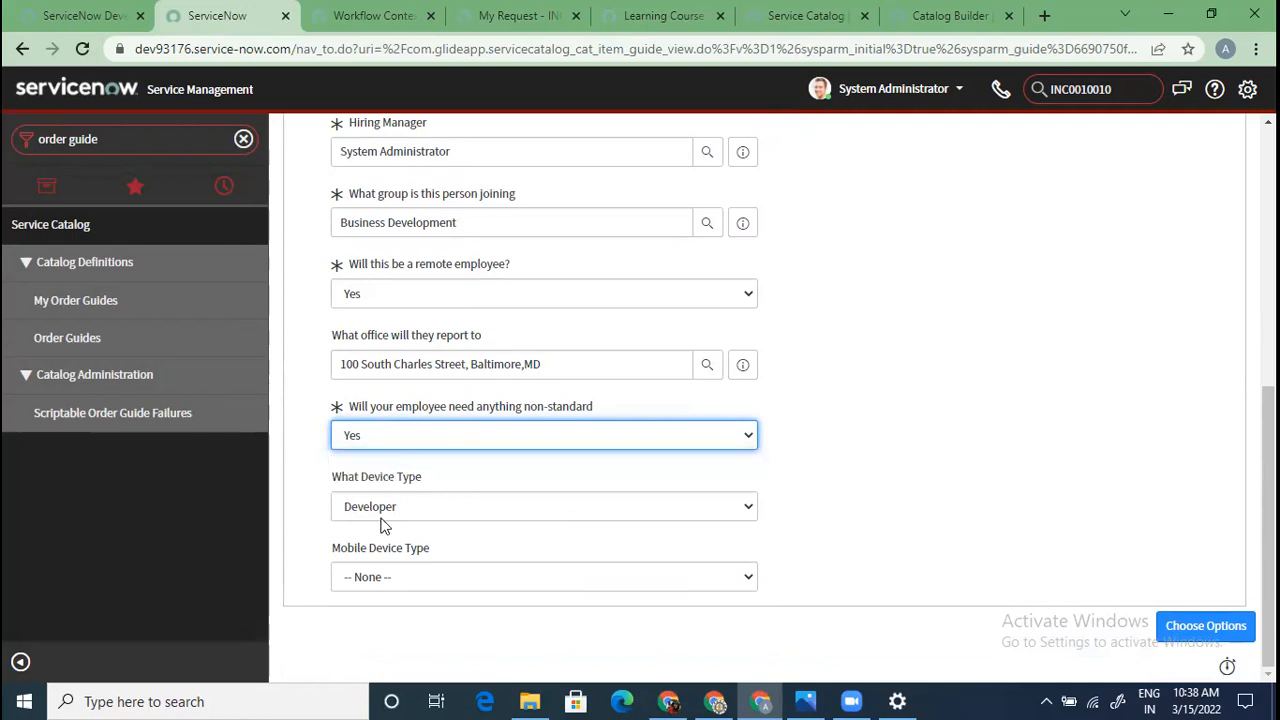
click(382, 437)
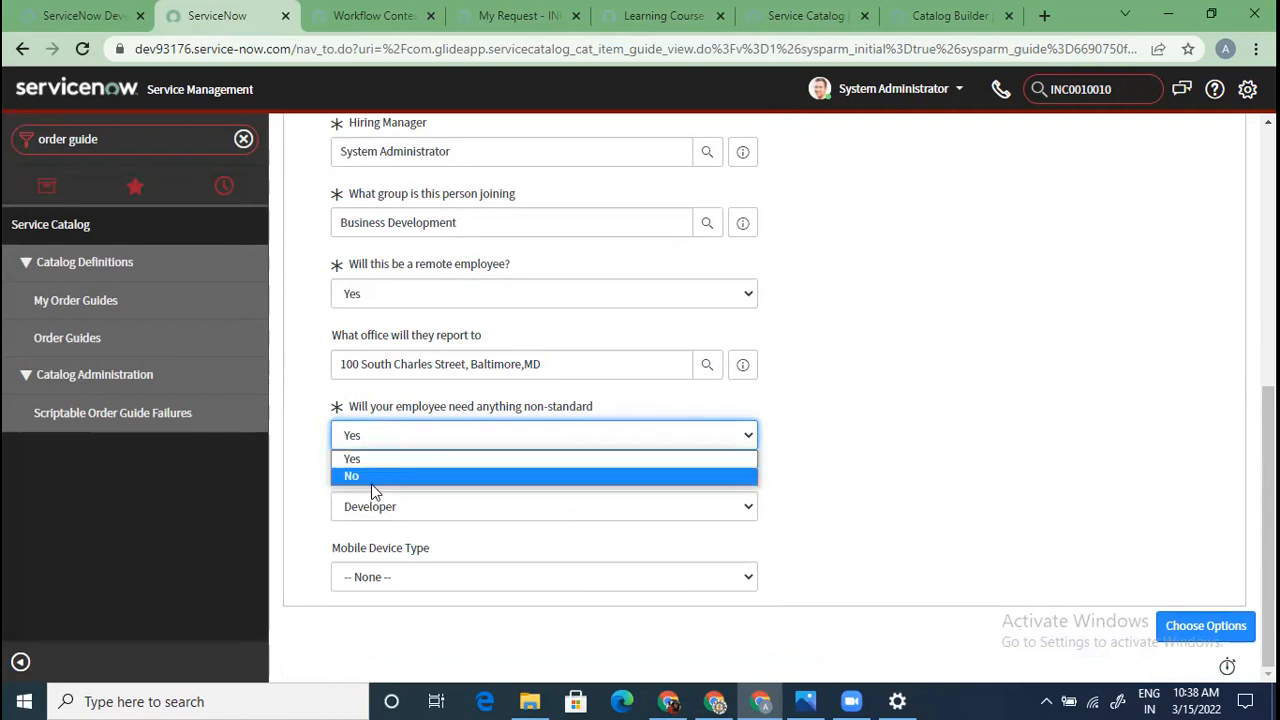
click(376, 480)
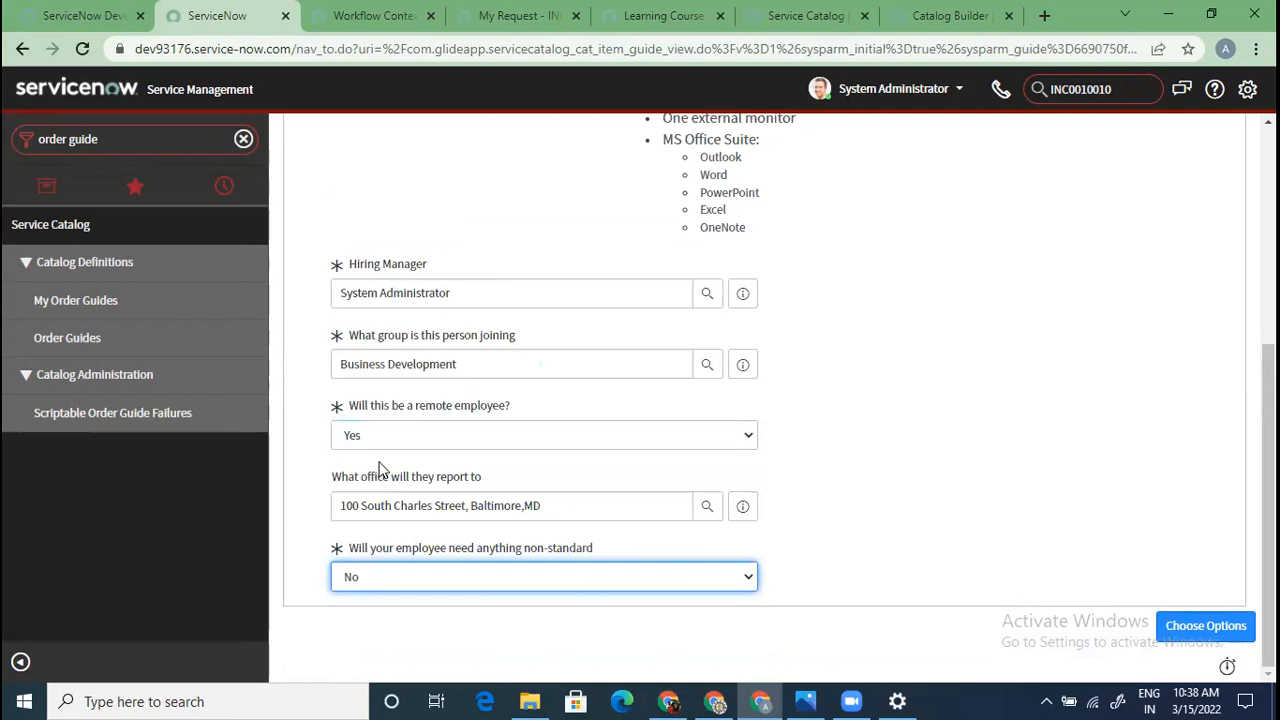
click(401, 584)
click(392, 600)
Set the device type to Developer and the mobile device type to iPhone
click(415, 510)
click(864, 467)
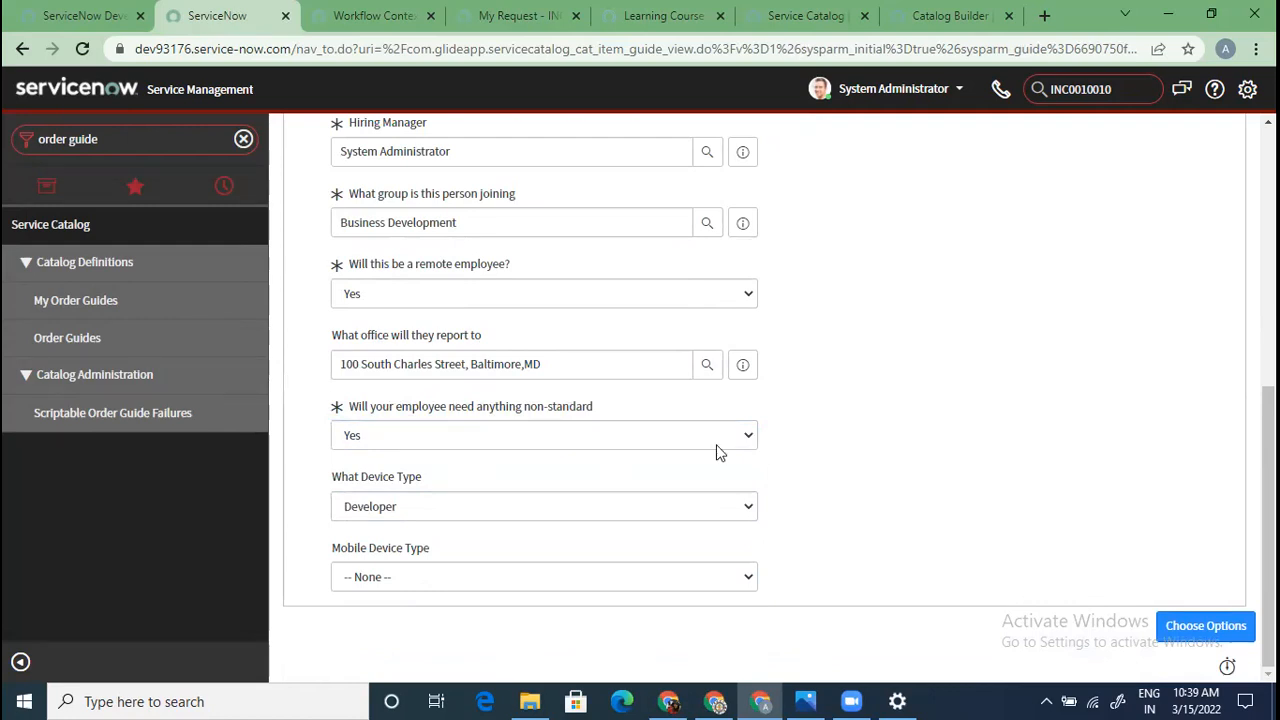
click(463, 510)
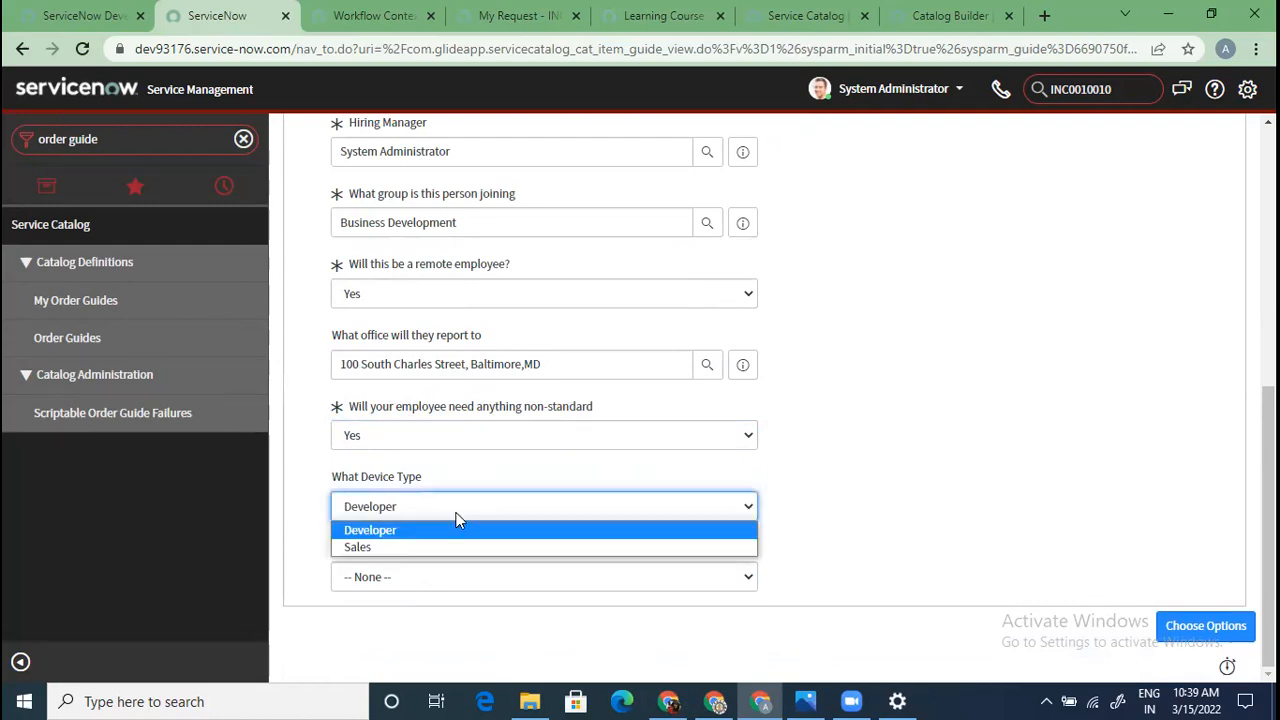
click(431, 551)
click(436, 514)
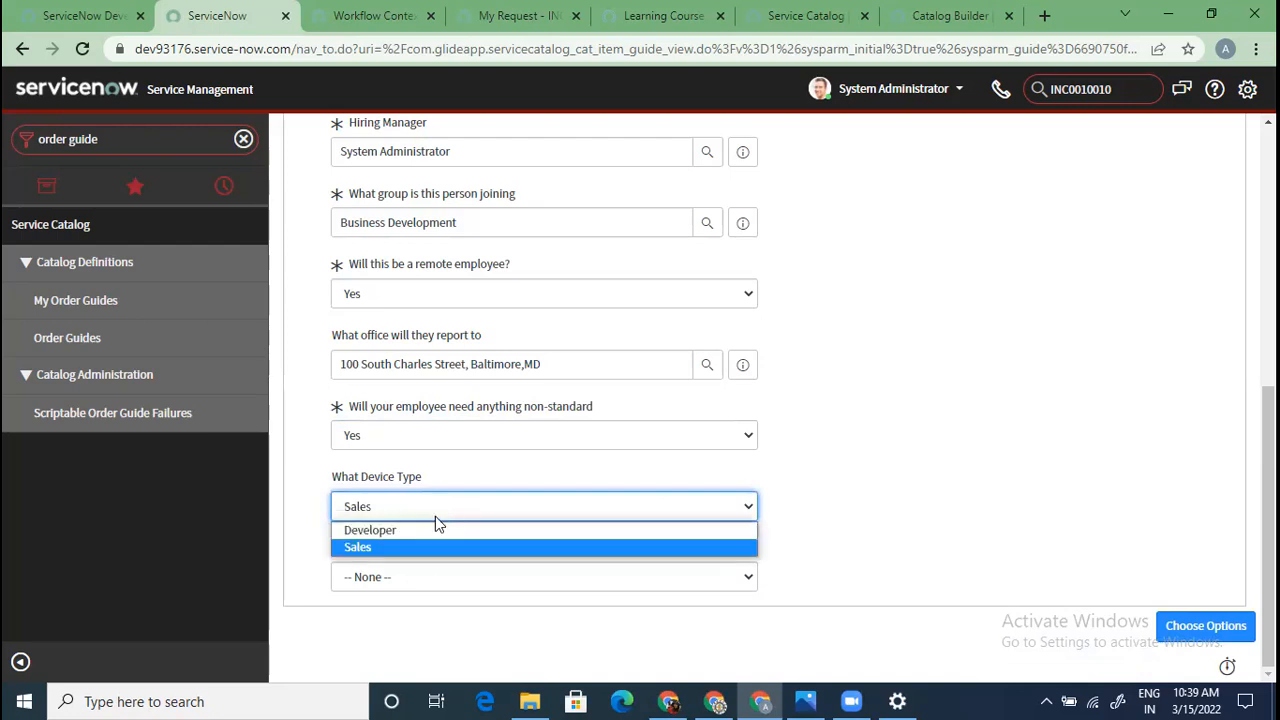
click(426, 528)
click(424, 578)
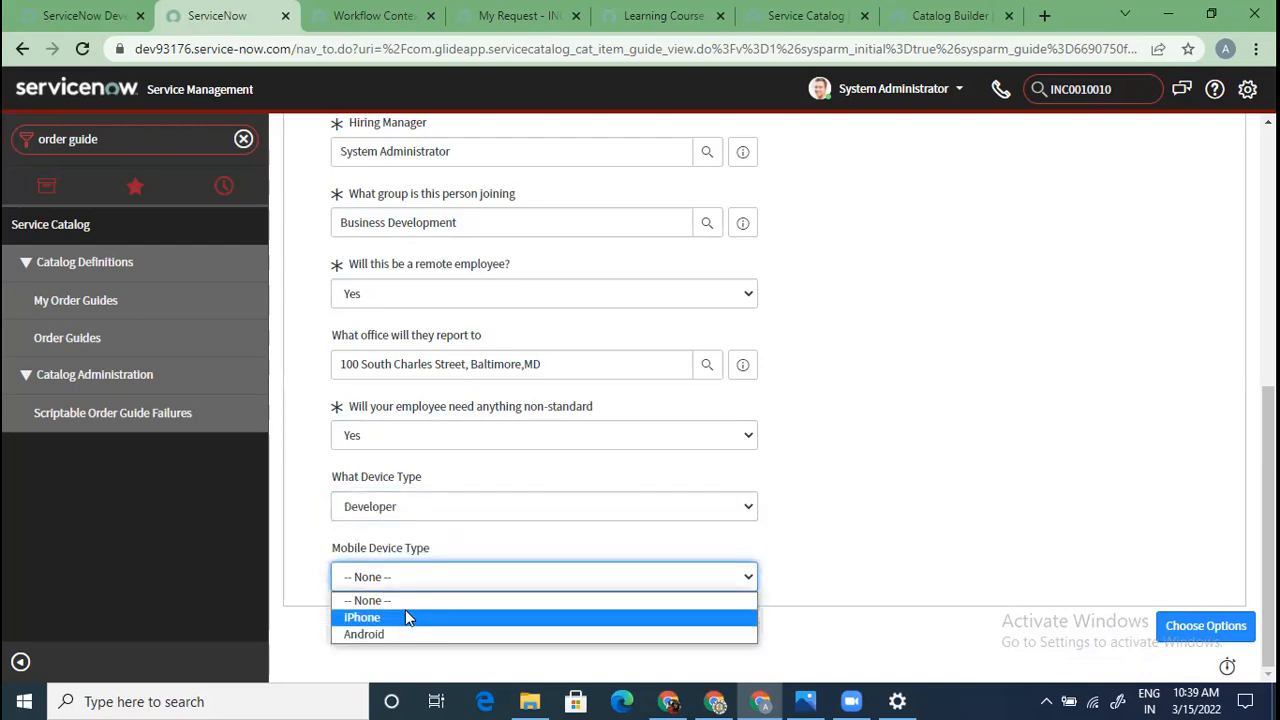
click(404, 615)
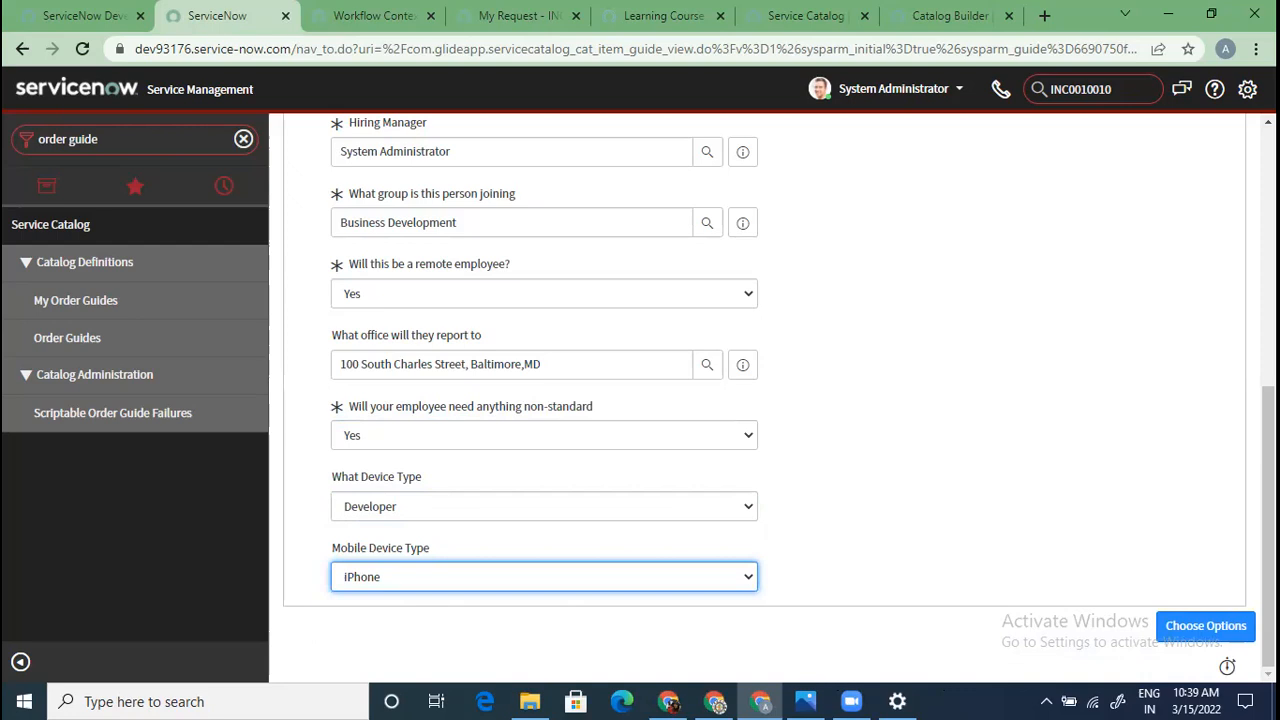
scroll(900, 480, up, 5)
Advance to Choose Options and view External Monitor, New Email Account and iPhone 6s, returning to Developer Laptop (Mac)
scroll(1000, 540, down, 5)
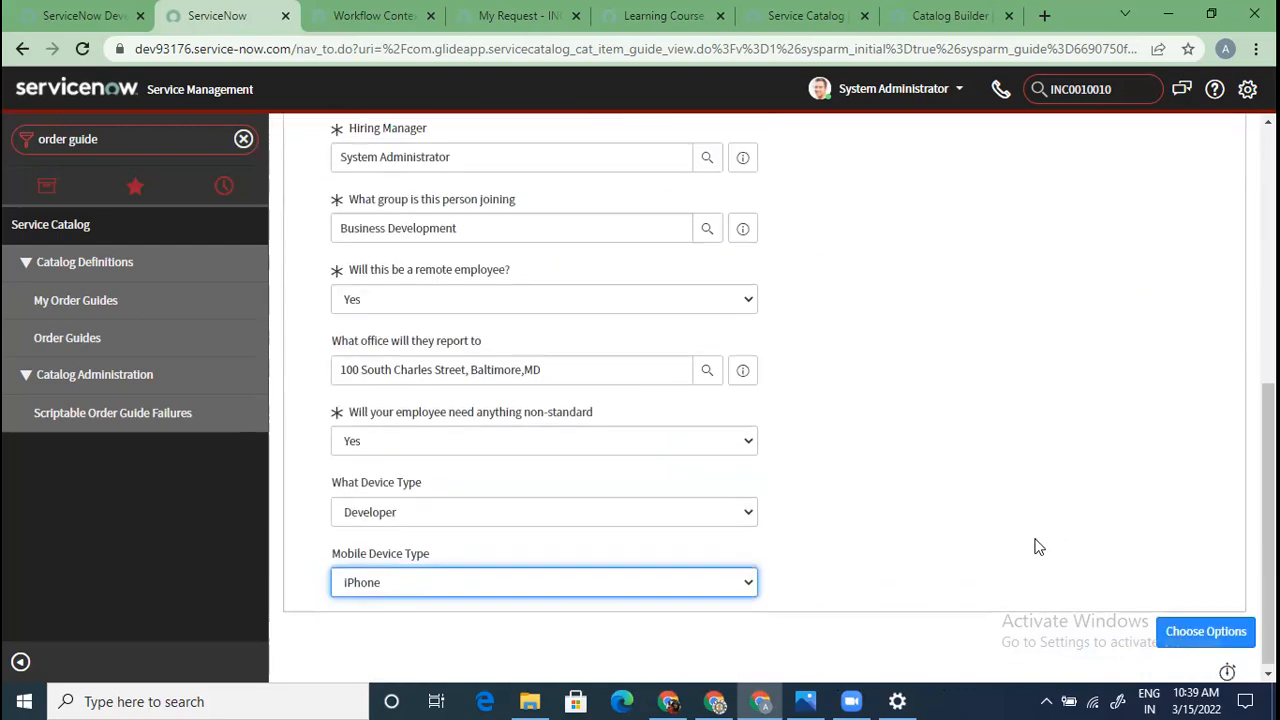
click(1199, 628)
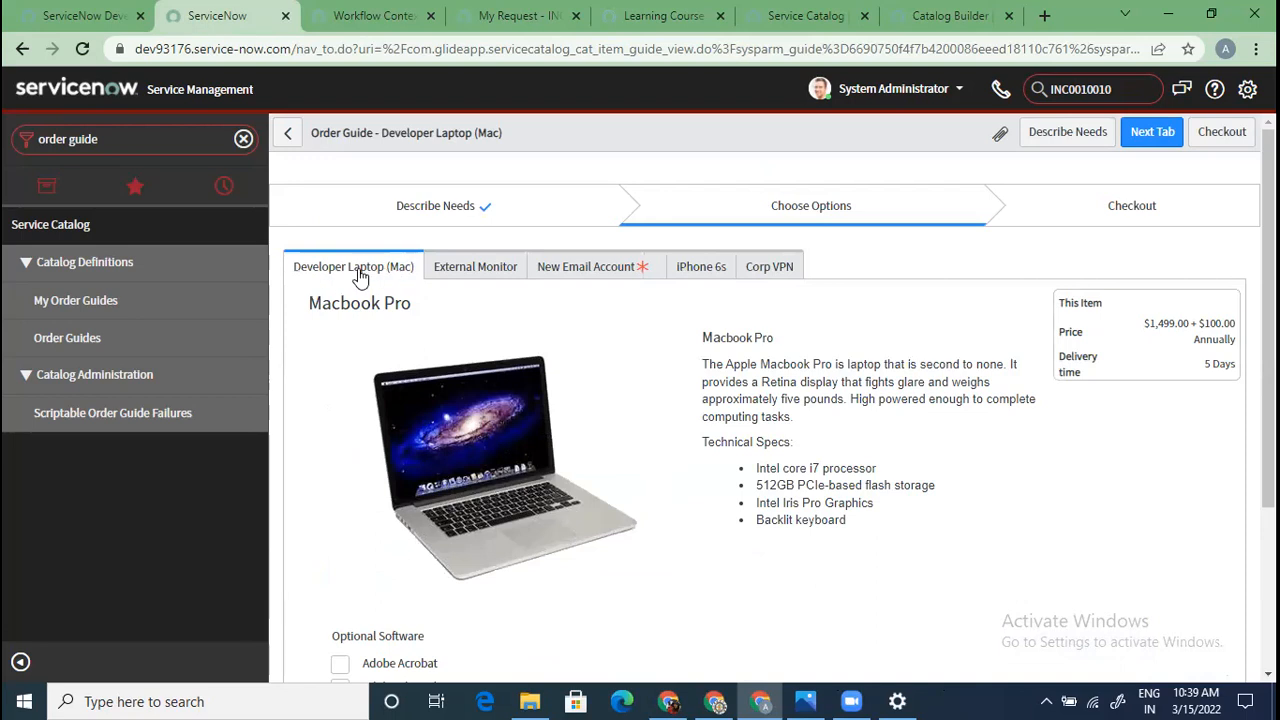
click(461, 272)
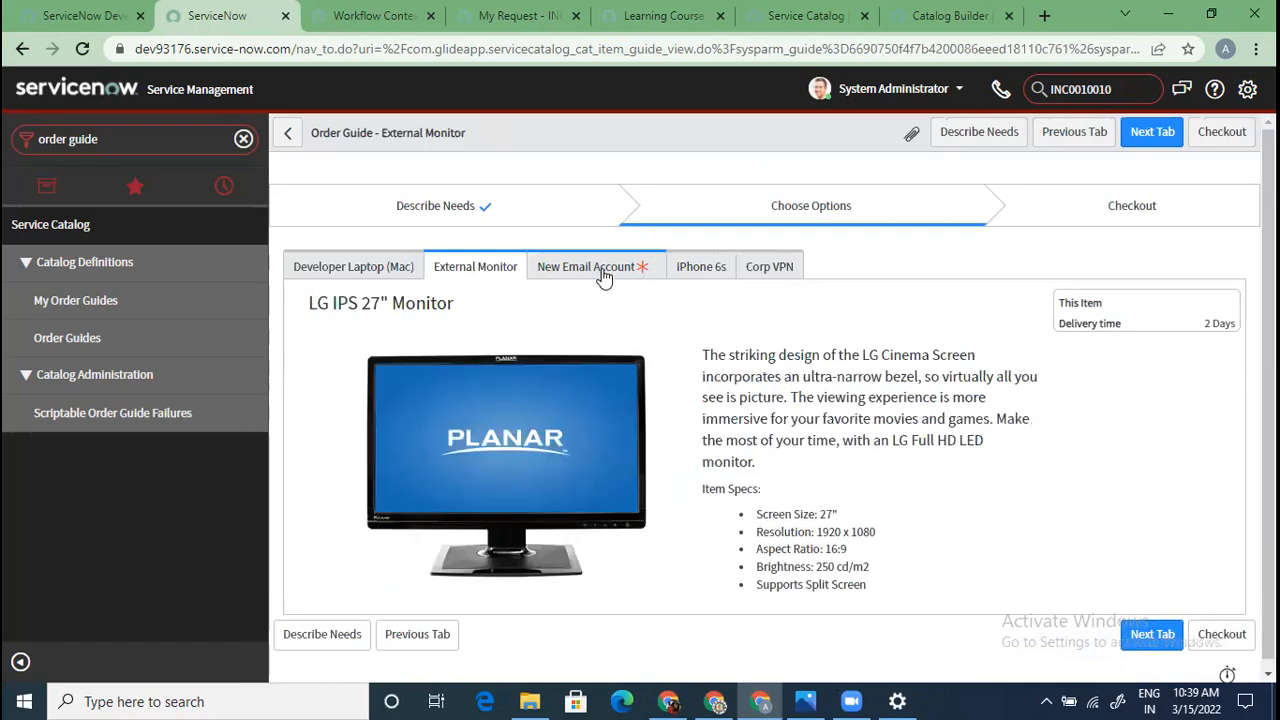
click(605, 274)
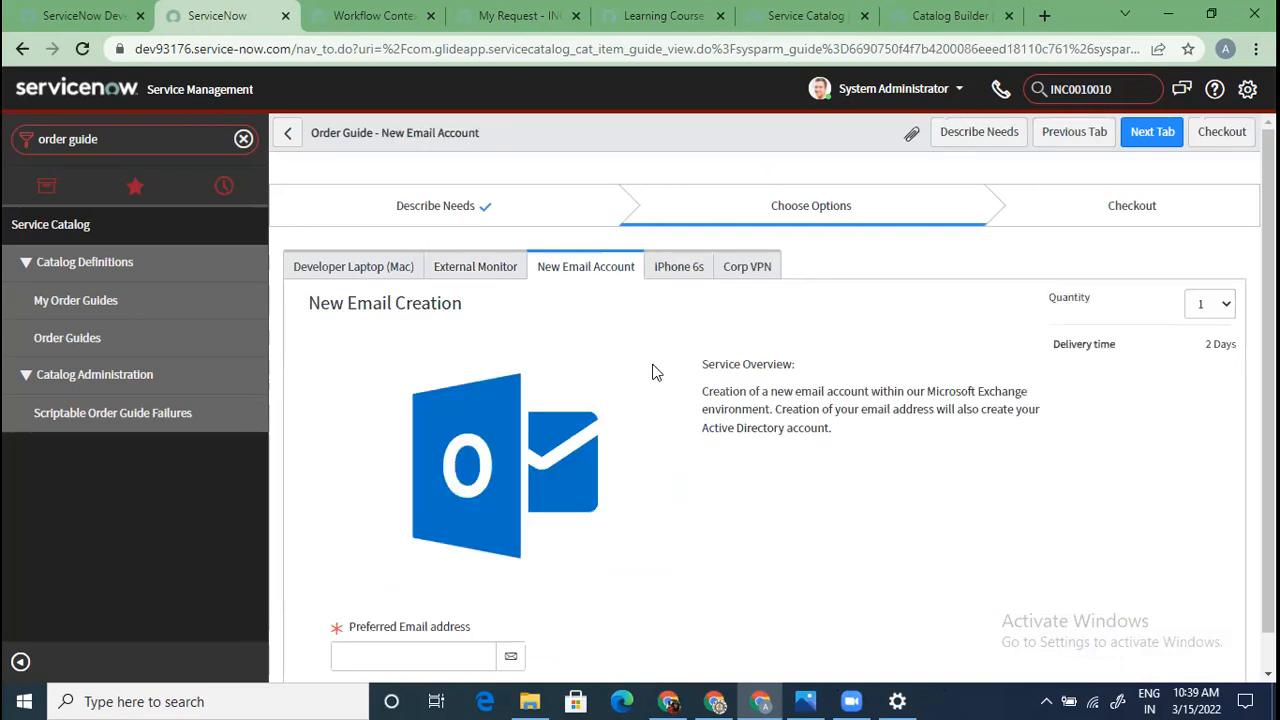
click(679, 266)
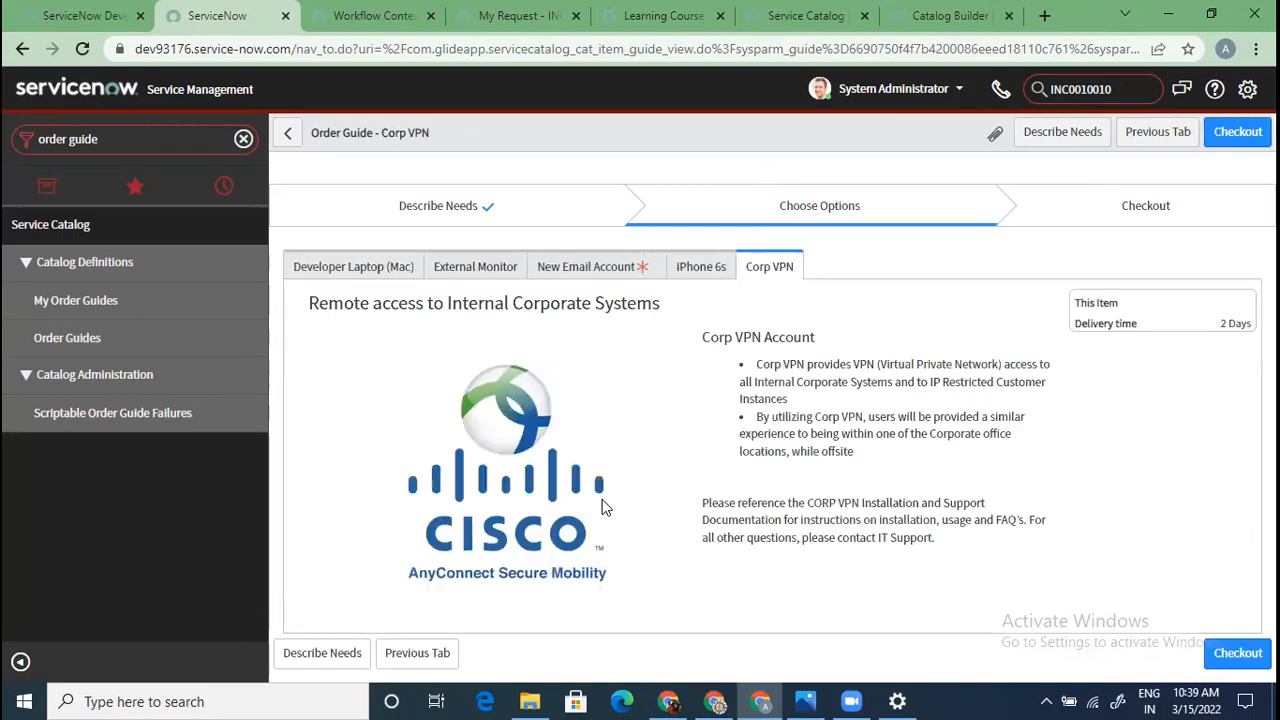
click(362, 268)
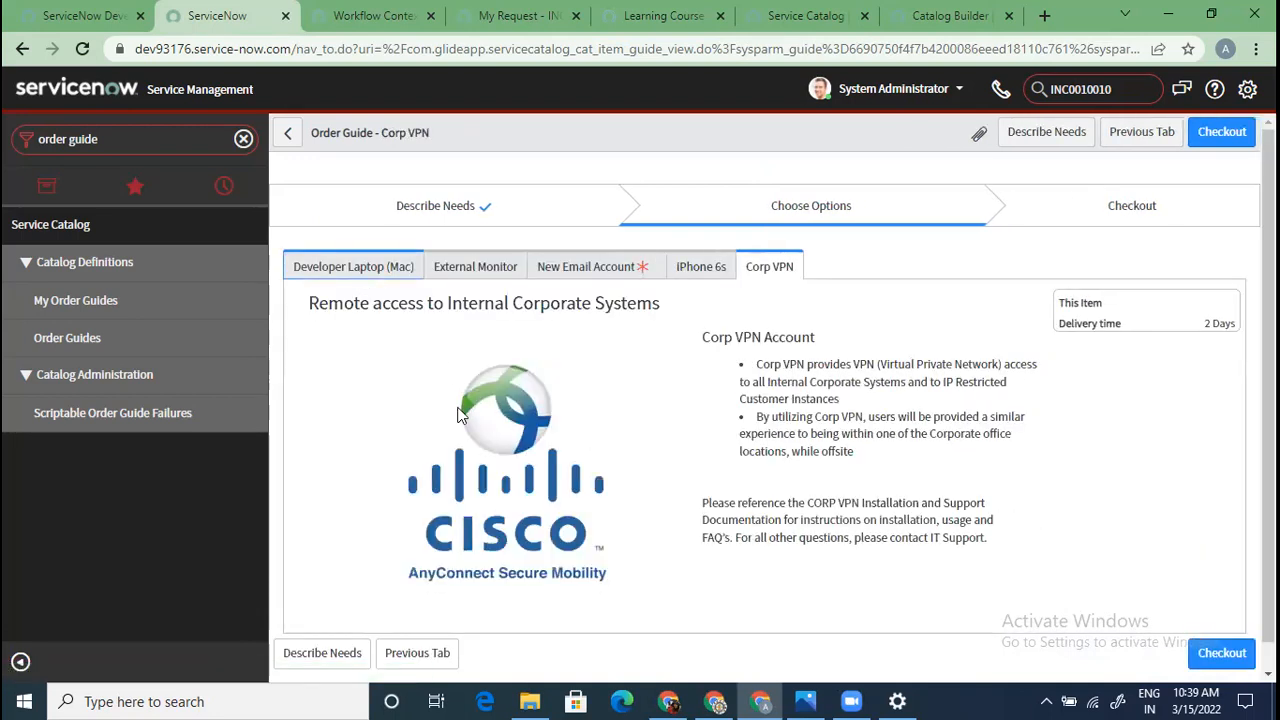
scroll(457, 414, down, 3)
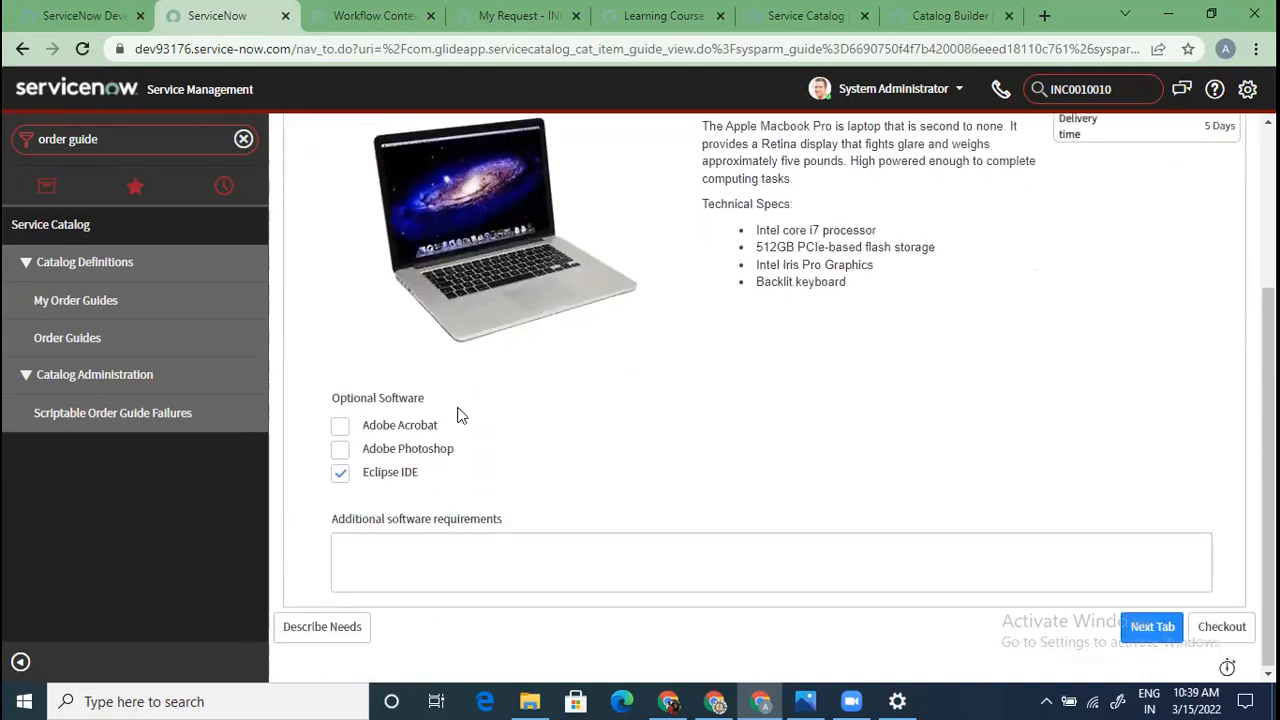
scroll(380, 490, up, 3)
scroll(375, 483, down, 3)
scroll(634, 409, up, 3)
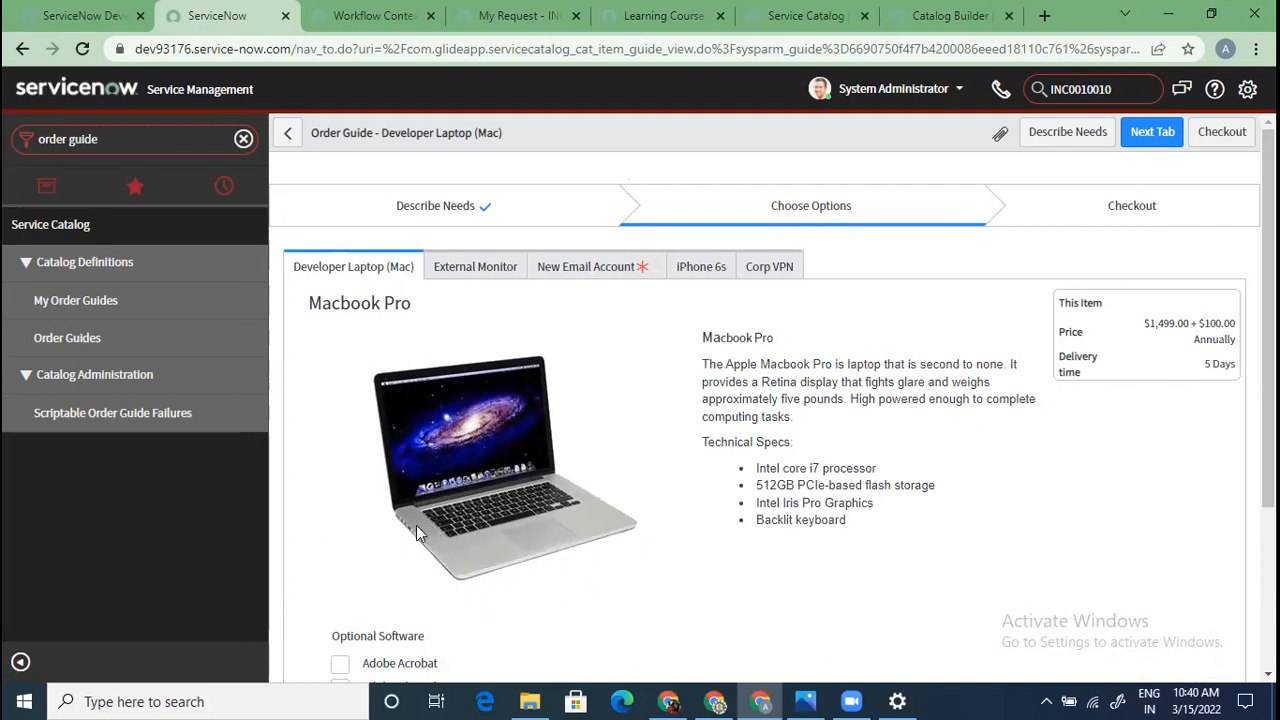
Add Adobe Acrobat and Adobe Photoshop to the laptop and enter 'test' as additional software requirements
scroll(416, 525, down, 3)
click(340, 424)
click(340, 449)
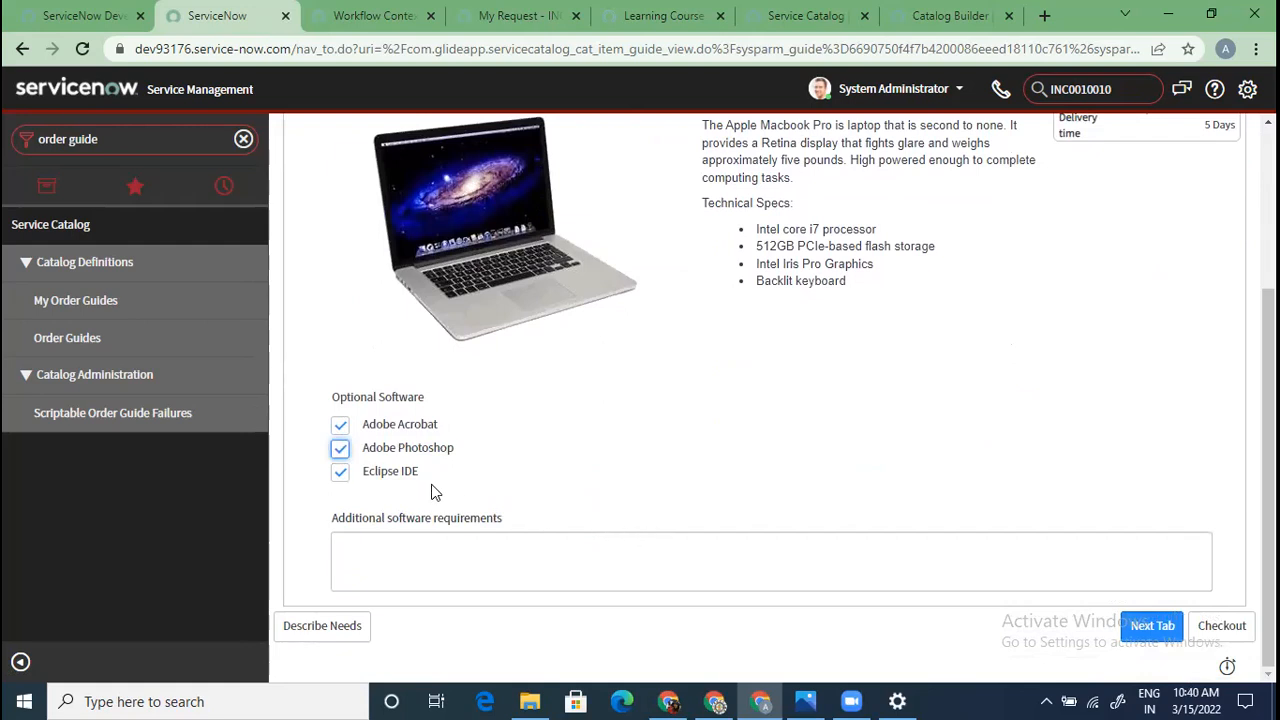
scroll(435, 467, up, 3)
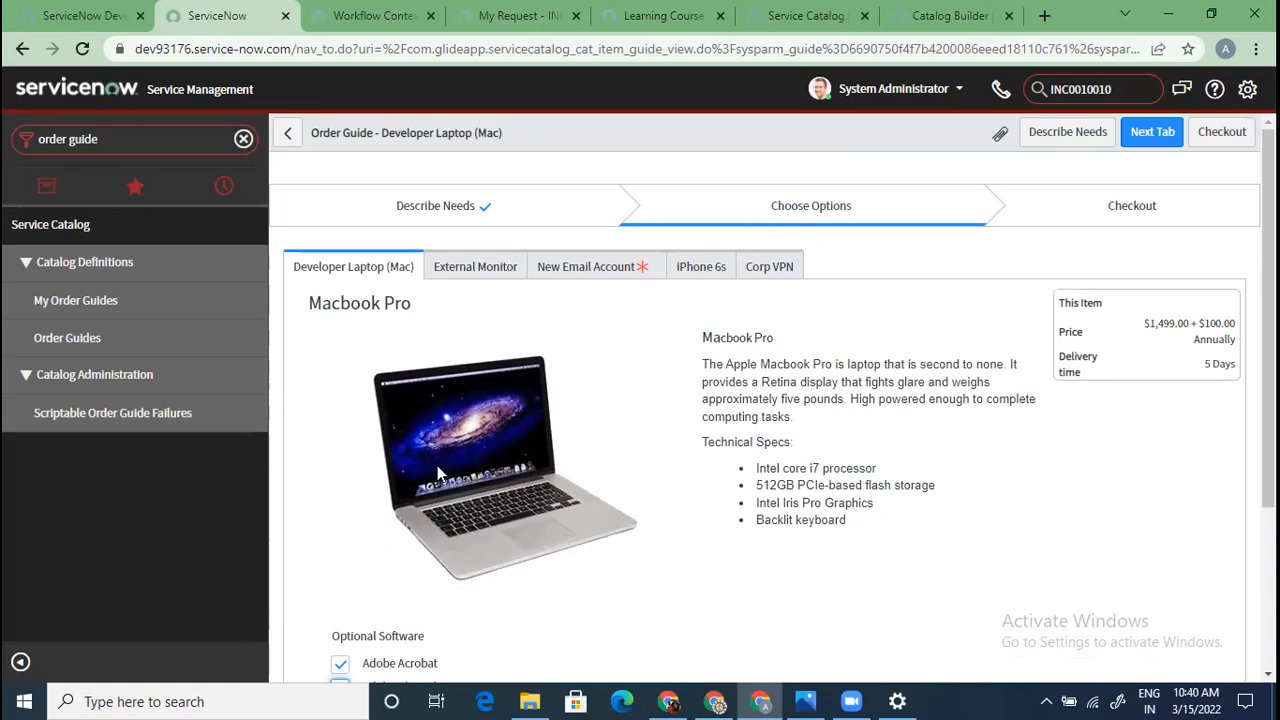
scroll(437, 465, down, 3)
click(433, 564)
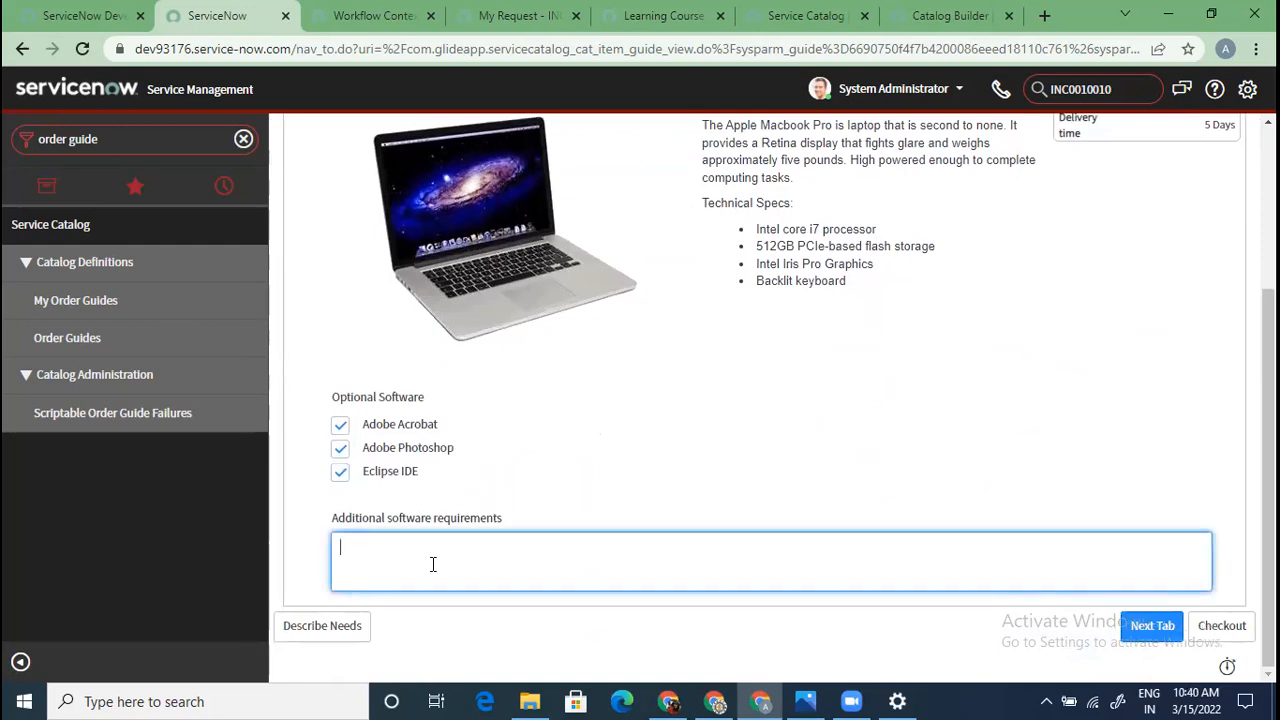
text(test)
Step back to Describe Needs and return to the Choose Options stage
click(1138, 630)
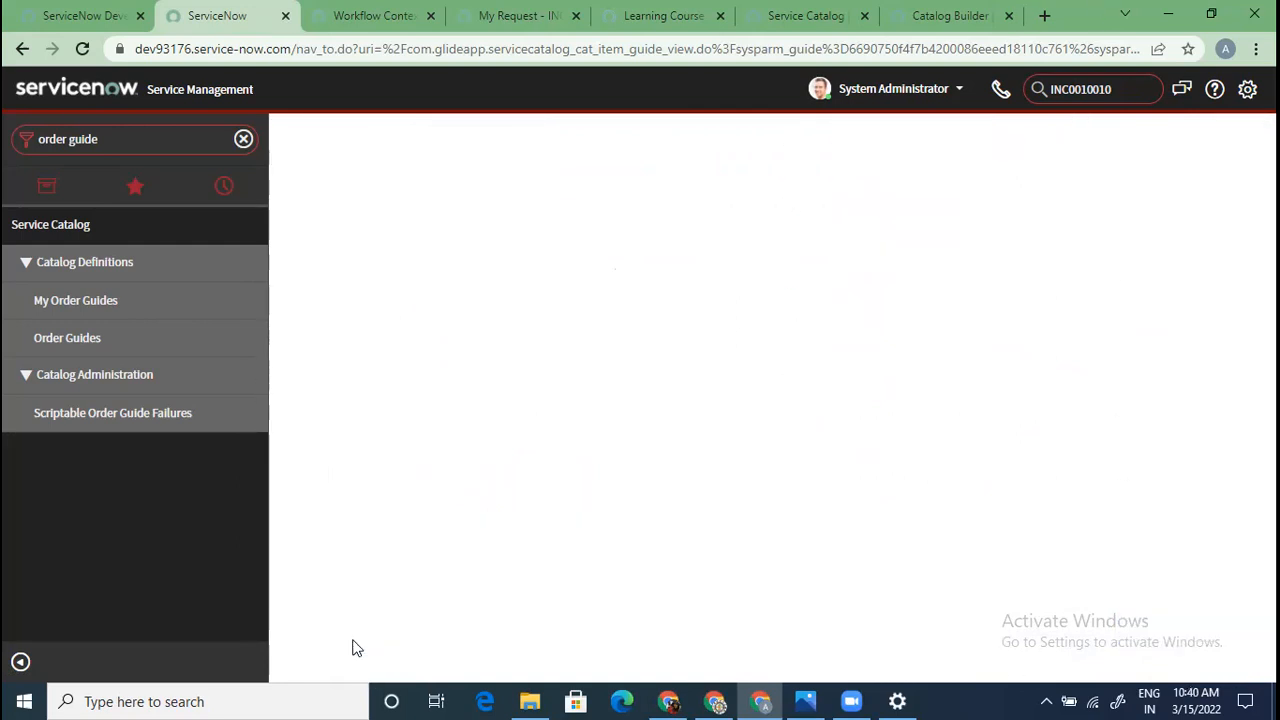
click(332, 634)
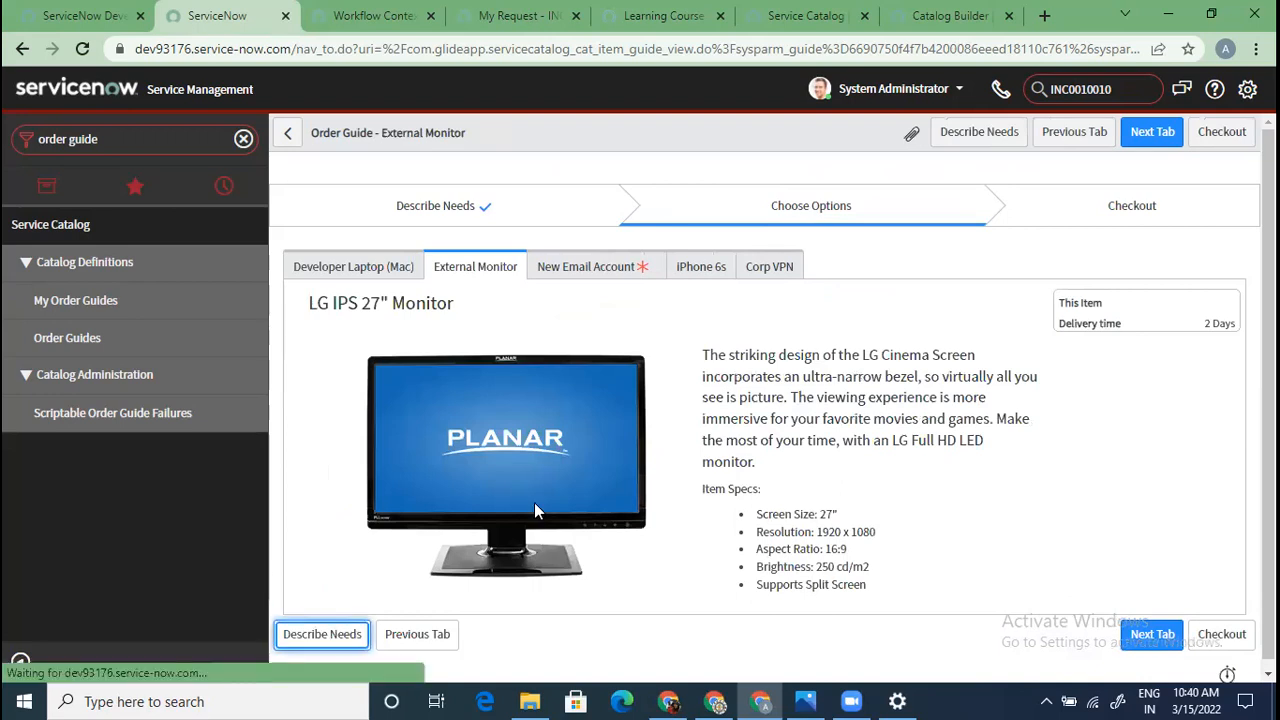
scroll(534, 512, down, 3)
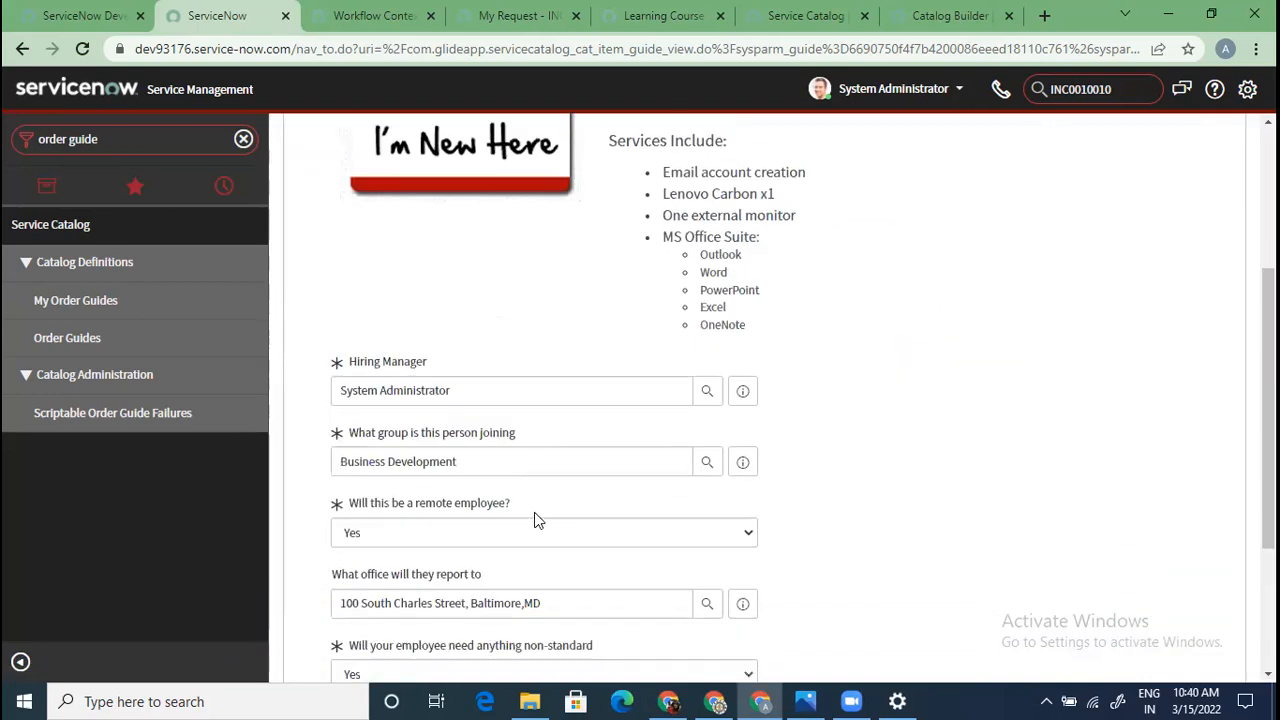
scroll(534, 512, down, 2)
click(1205, 626)
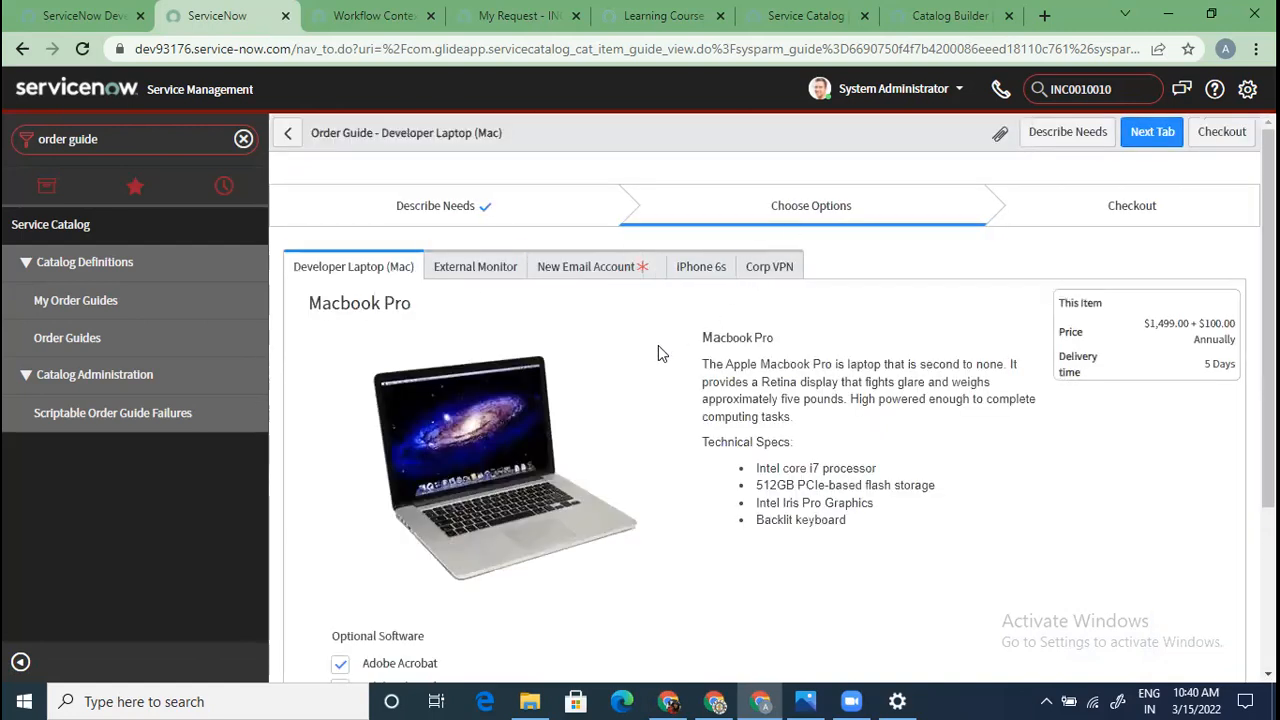
scroll(503, 371, down, 2)
scroll(503, 334, up, 2)
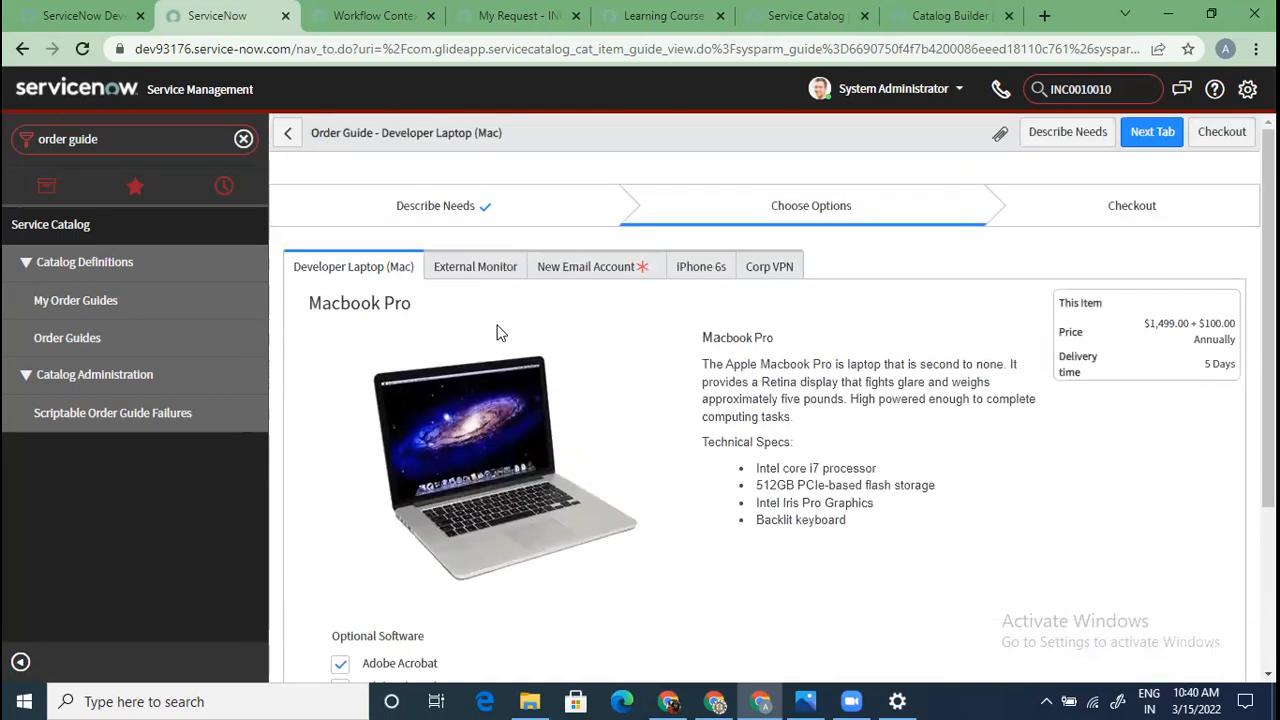
Move through External Monitor to New Email Account and enter a preferred email address
click(477, 268)
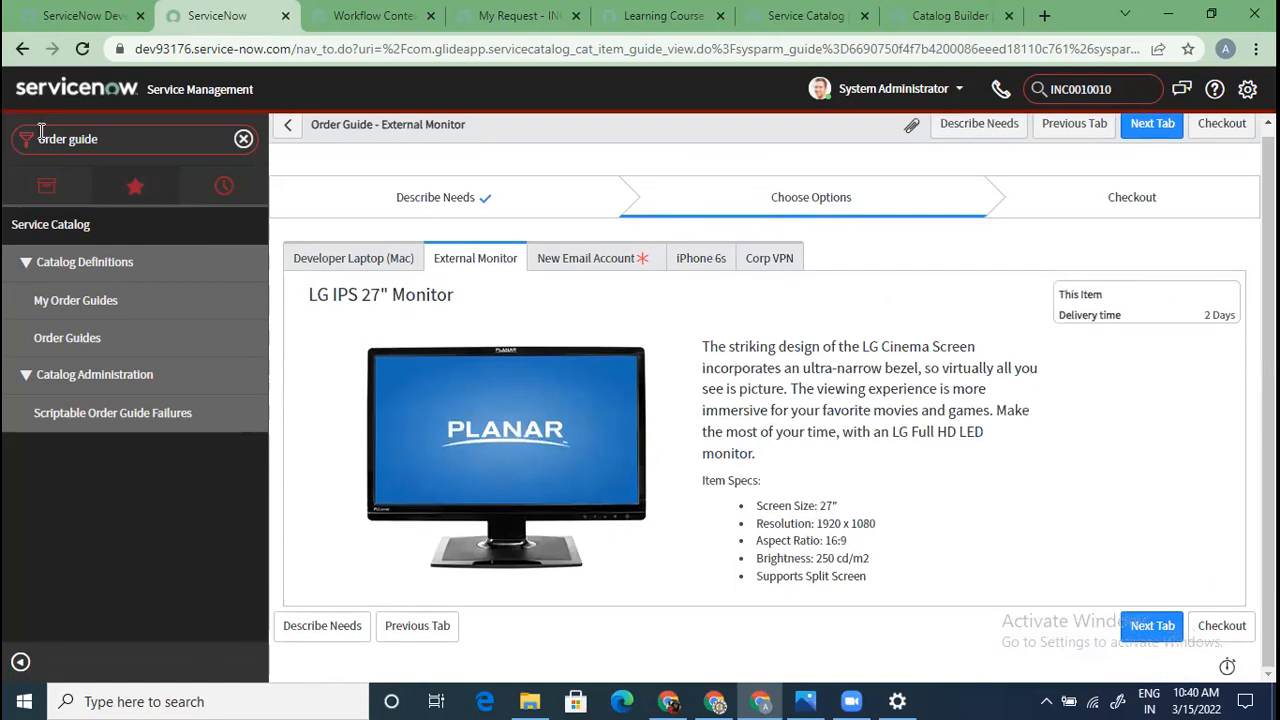
click(1176, 633)
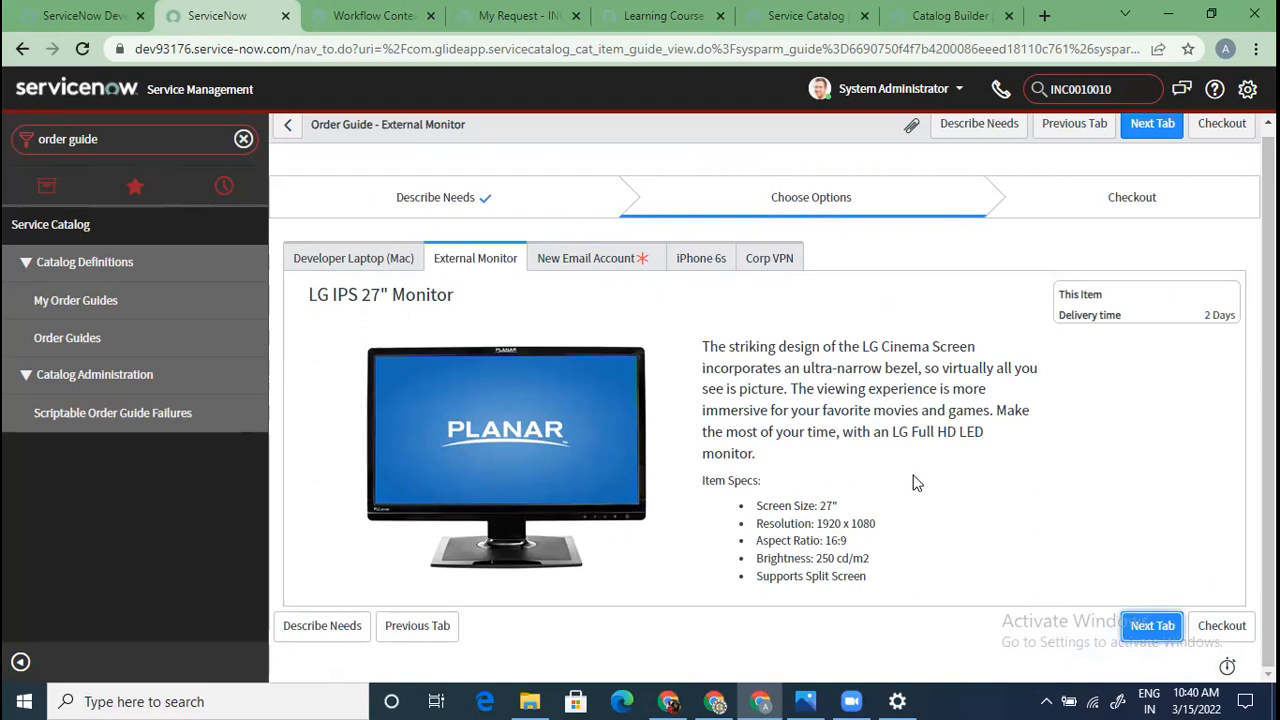
scroll(475, 509, down, 1)
click(444, 566)
Configure the iPhone 6s as Silver with 64 GB after trying White and 128 GB, then reach Corp VPN
click(1143, 628)
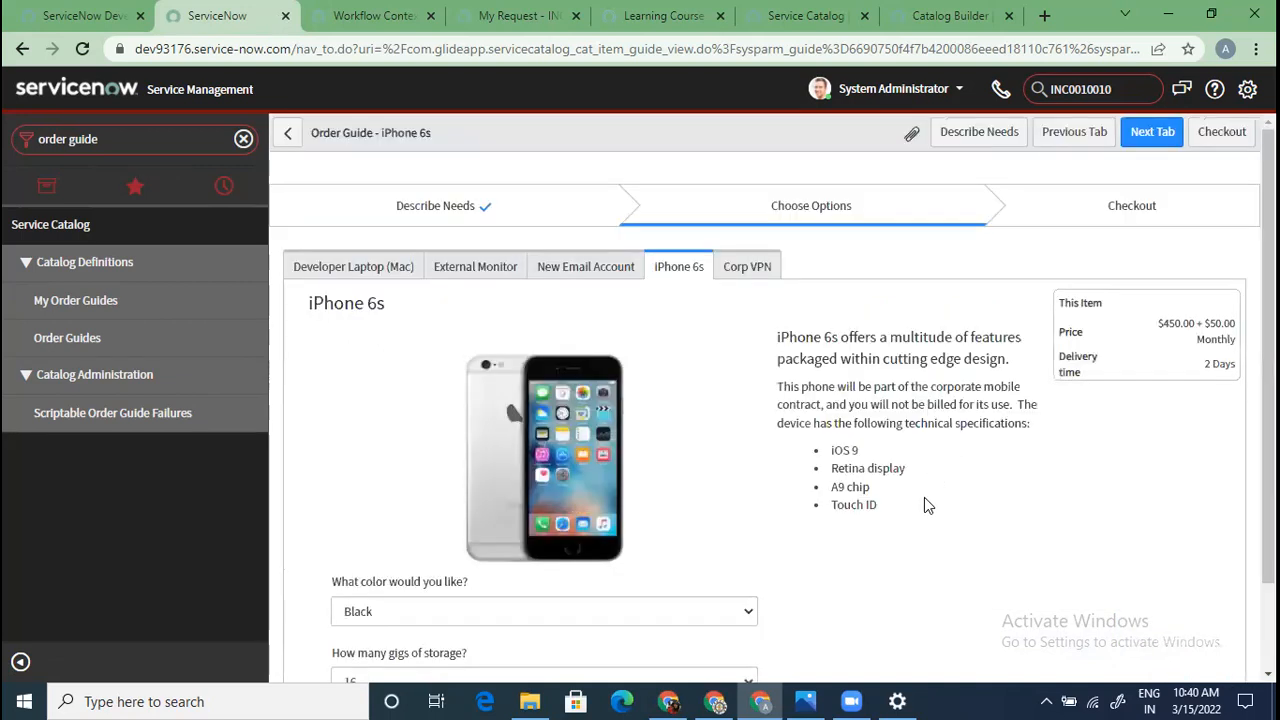
click(632, 506)
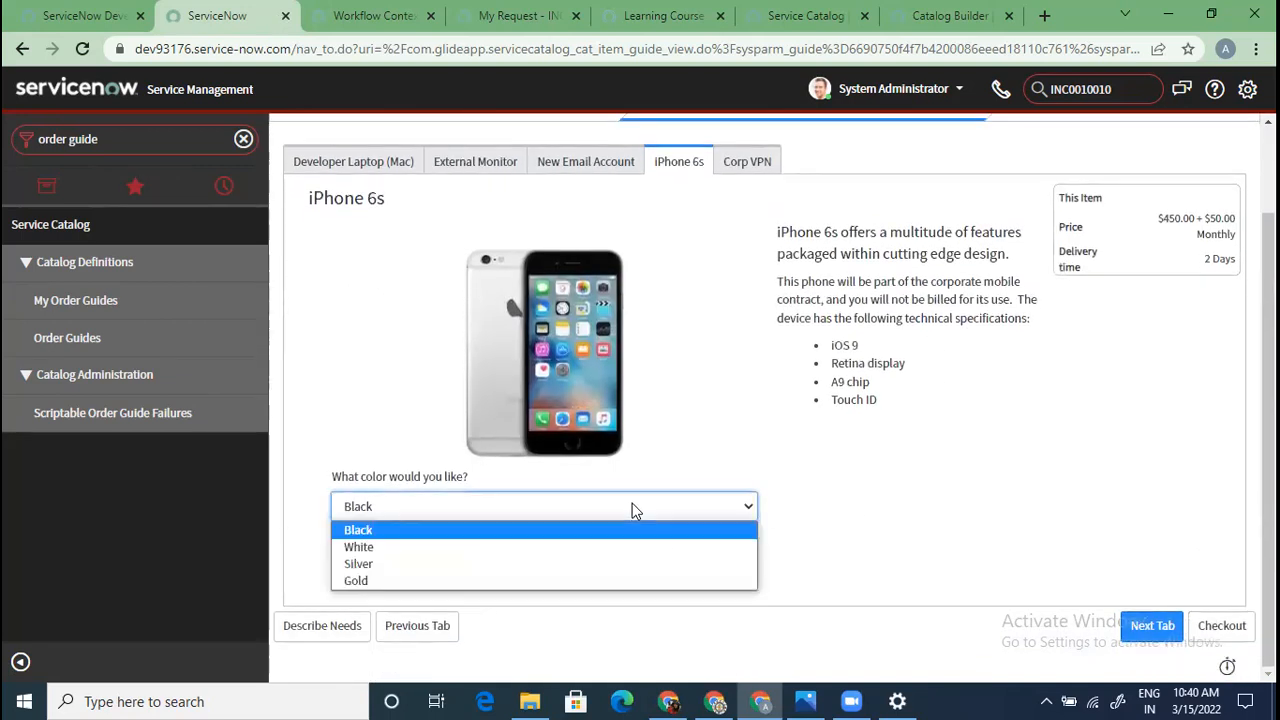
click(586, 548)
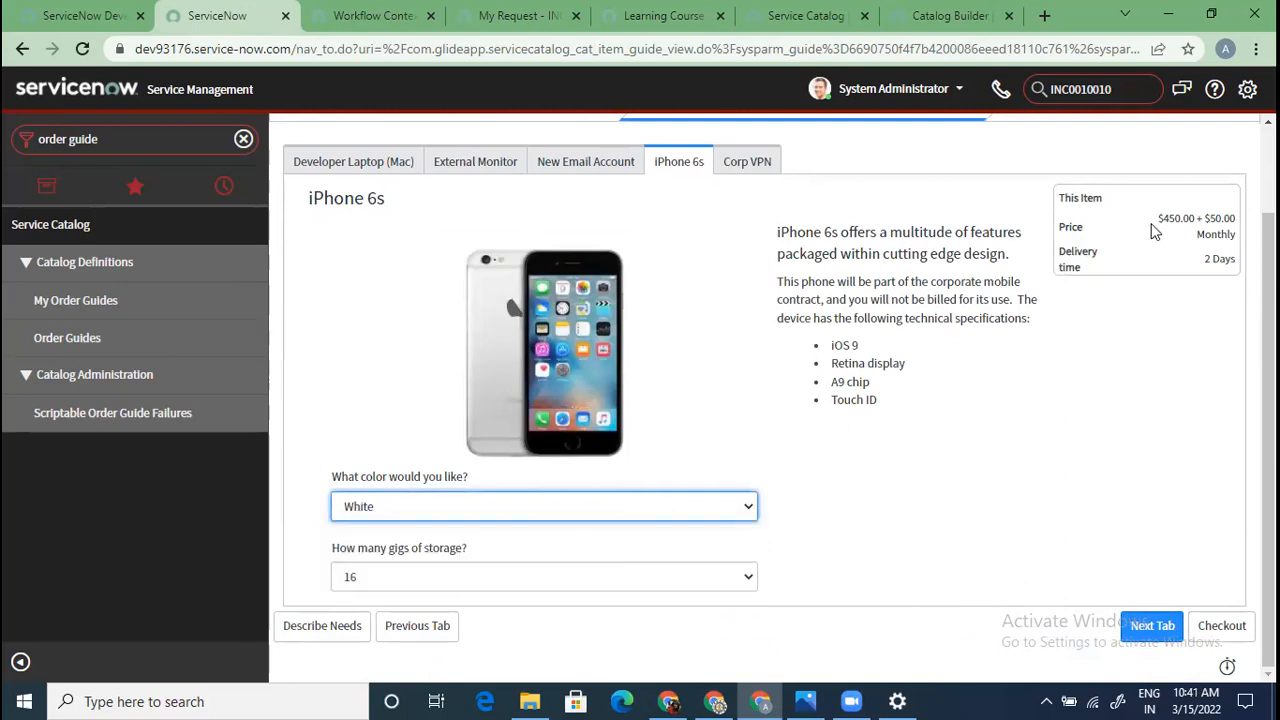
click(489, 580)
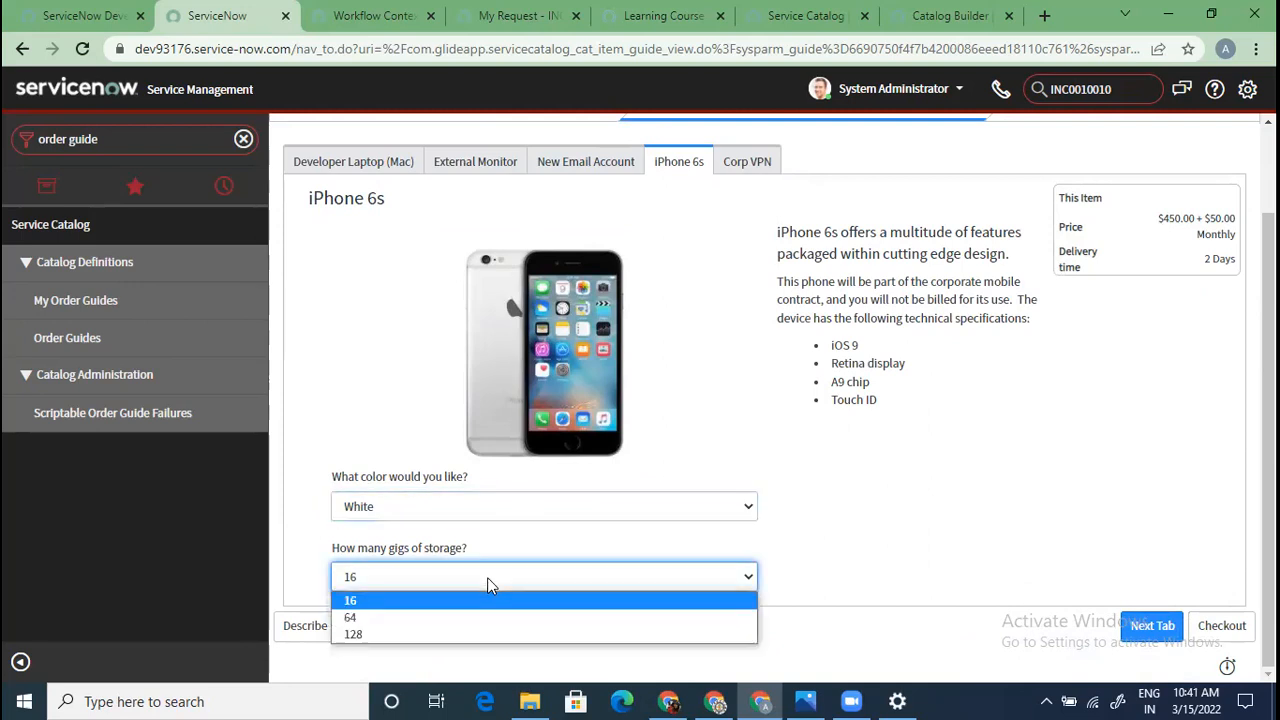
click(437, 640)
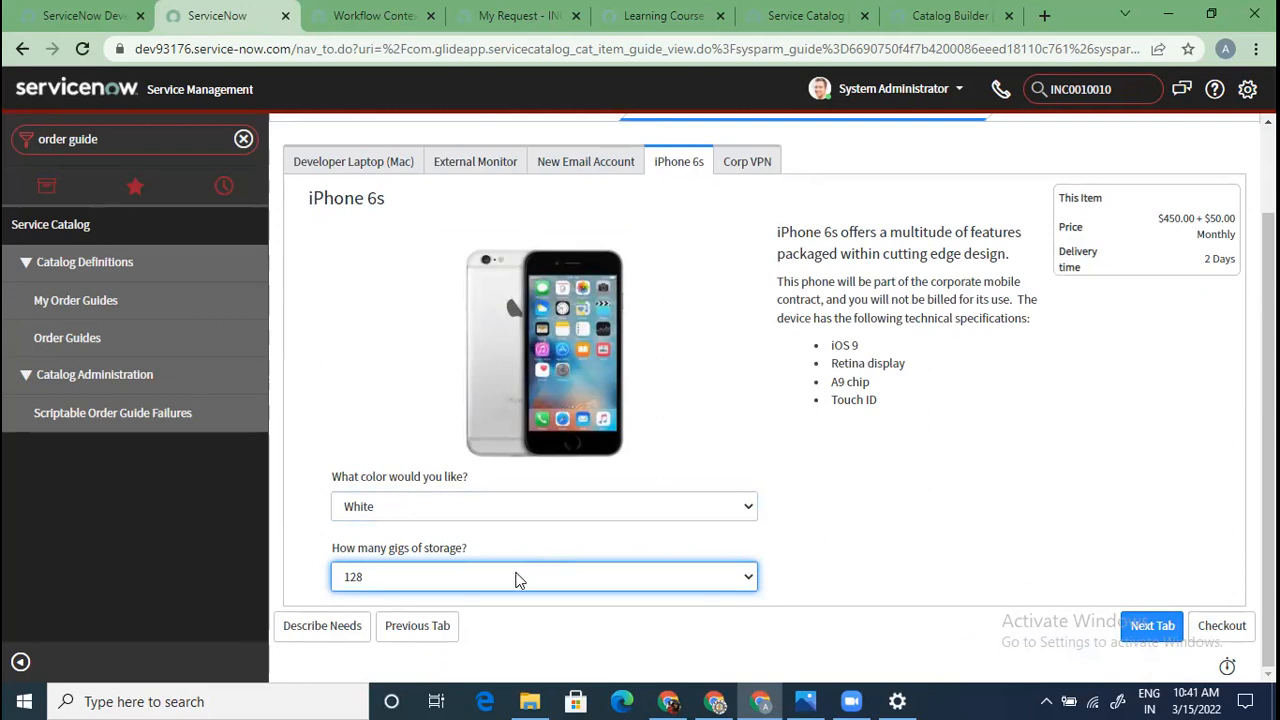
click(510, 502)
click(449, 564)
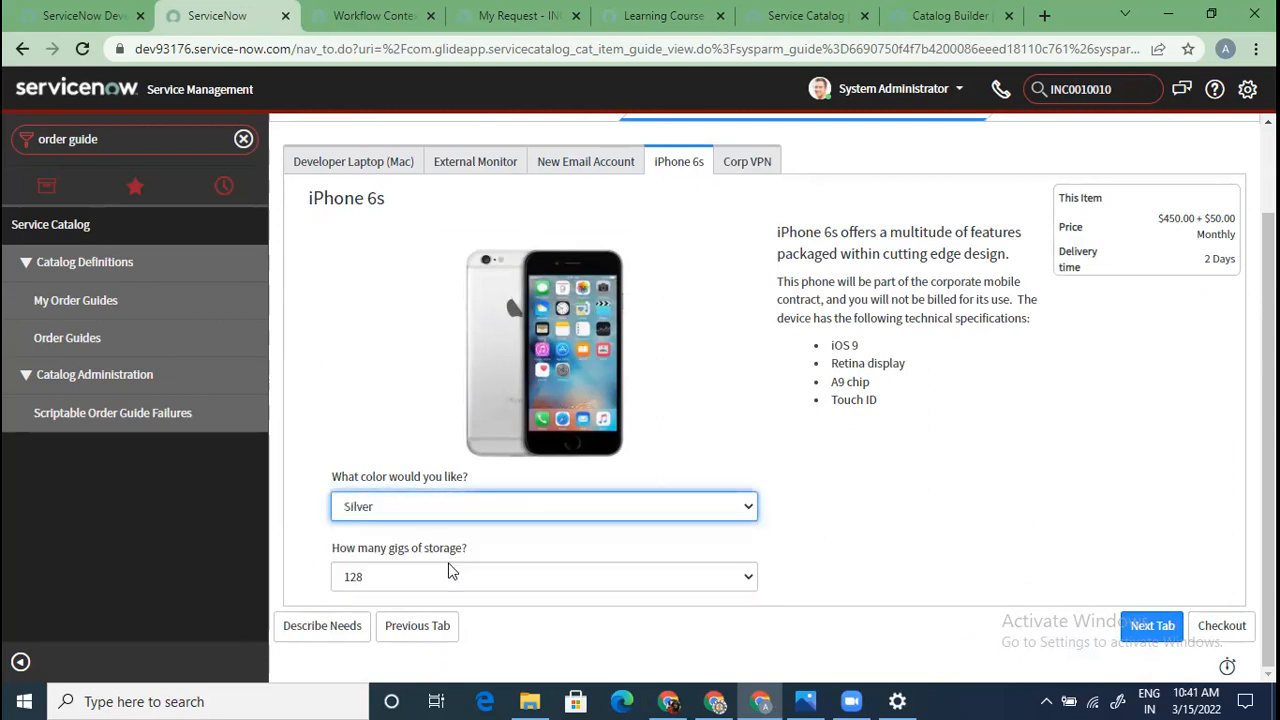
click(462, 576)
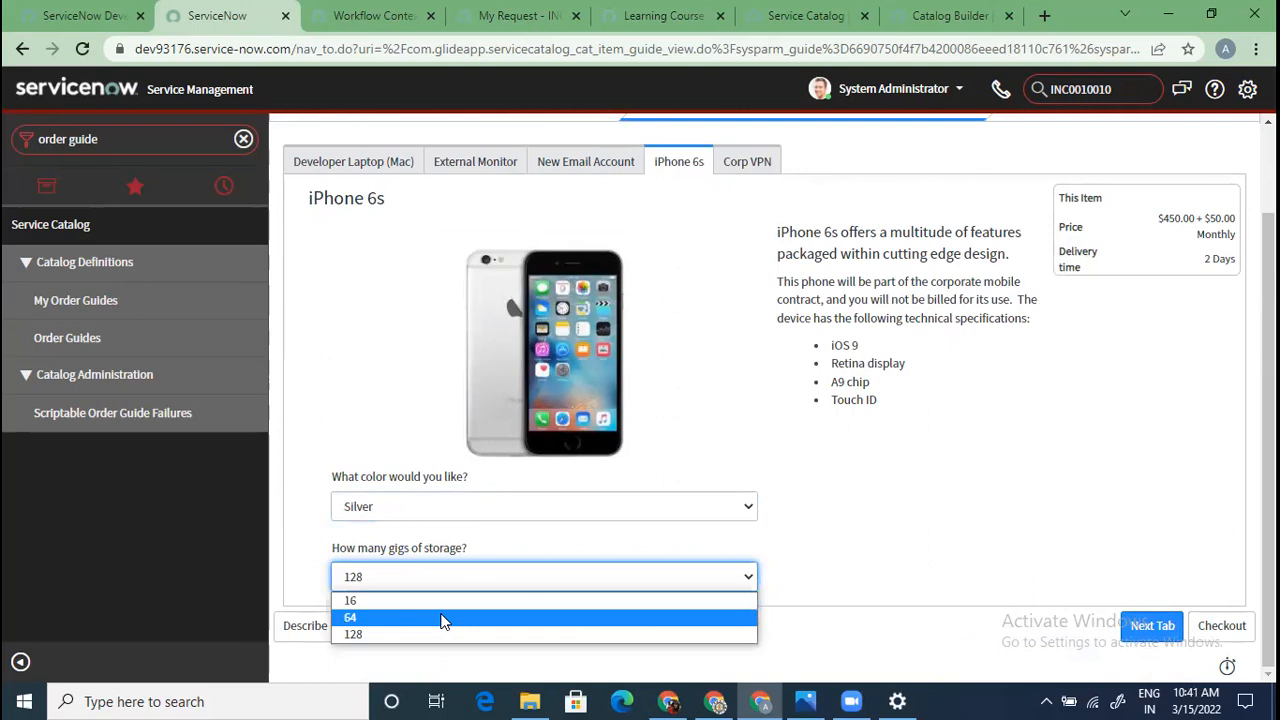
click(447, 617)
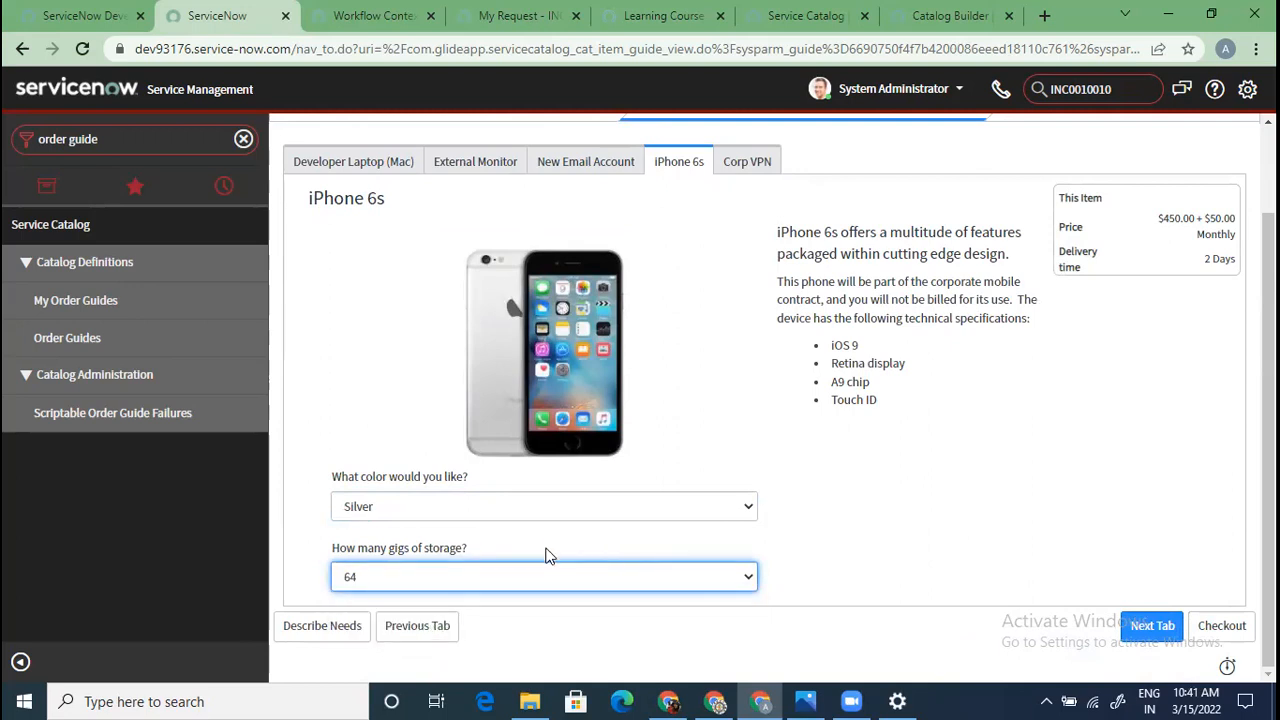
click(371, 576)
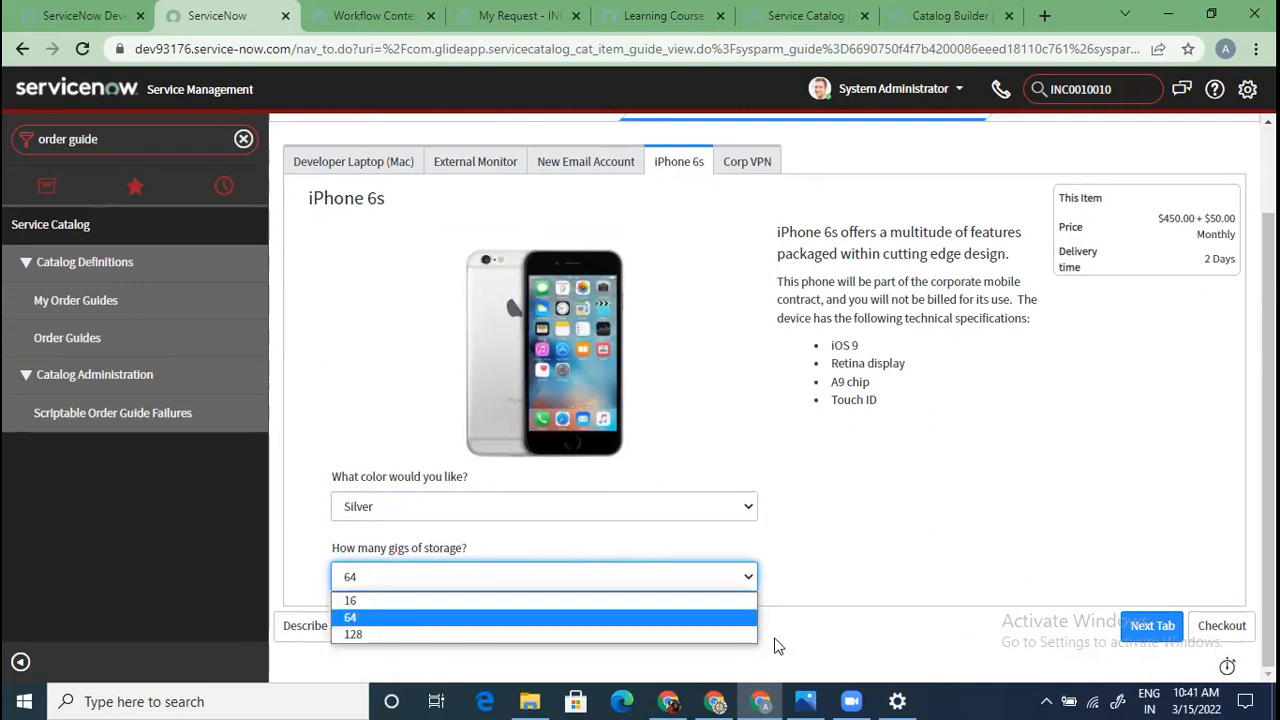
click(925, 522)
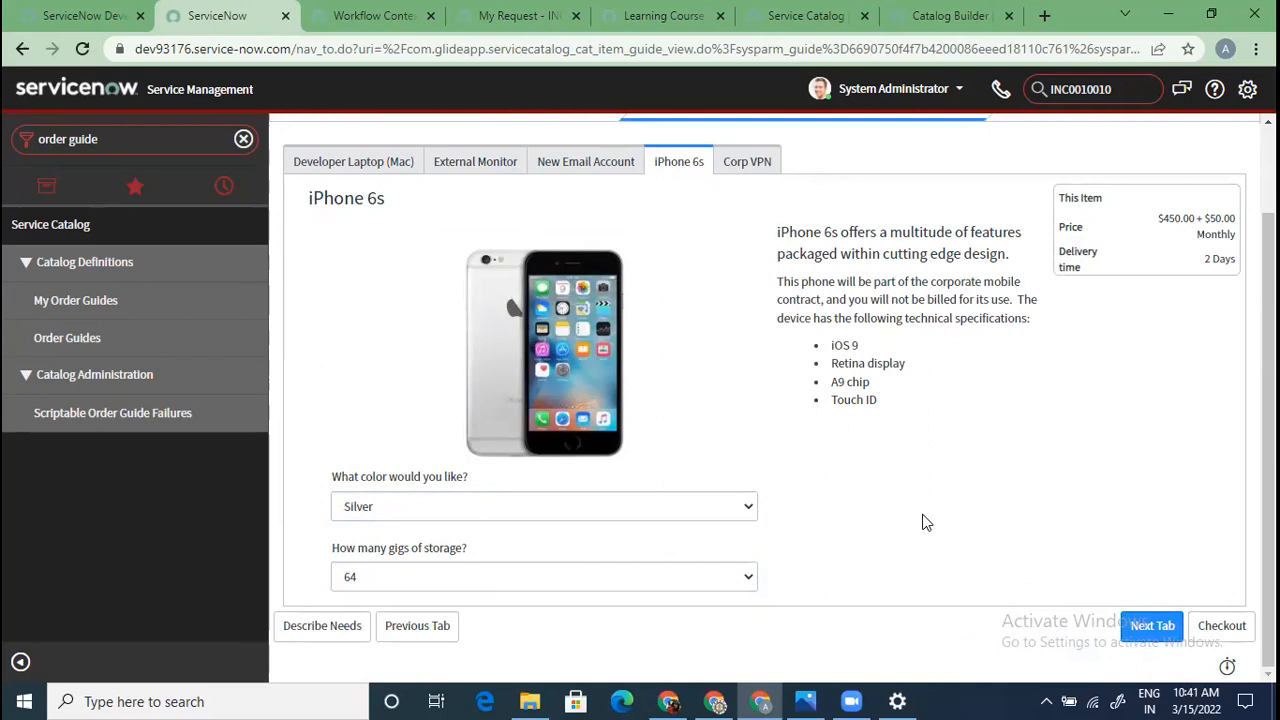
click(1152, 625)
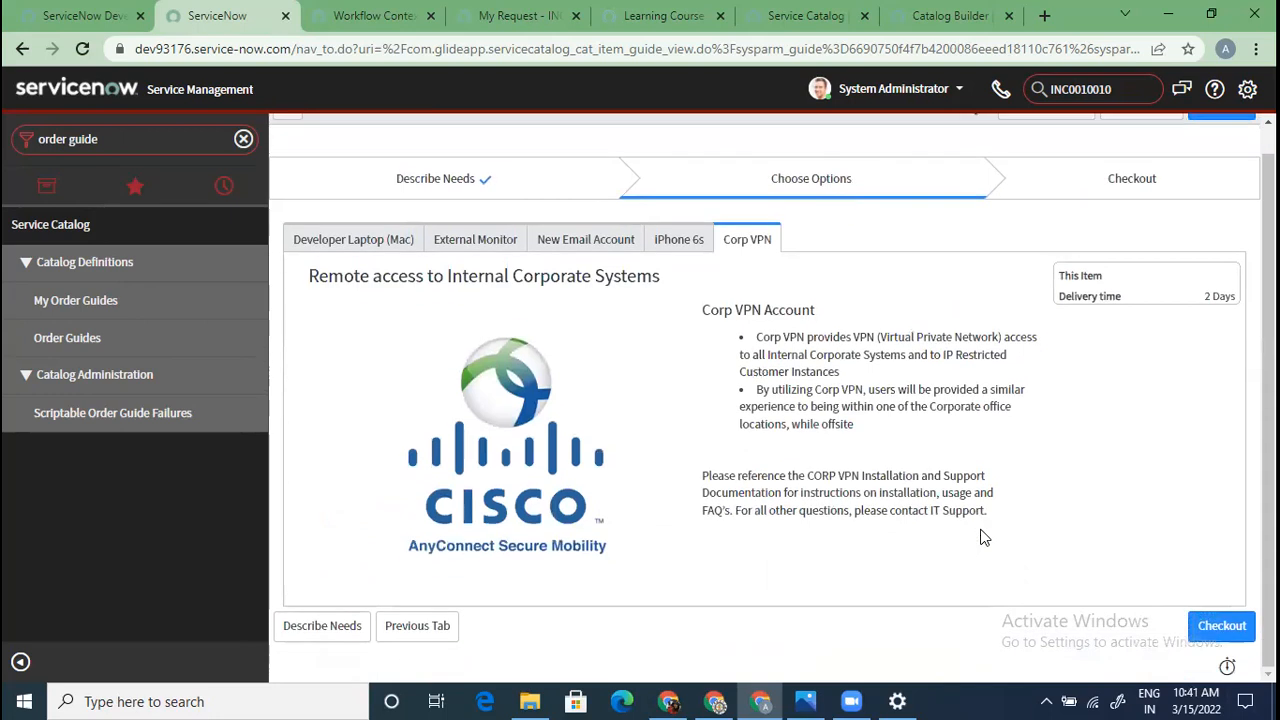
Check out the New Hire items, review the $1,949.00 cart and annual charges note, and submit
click(1215, 626)
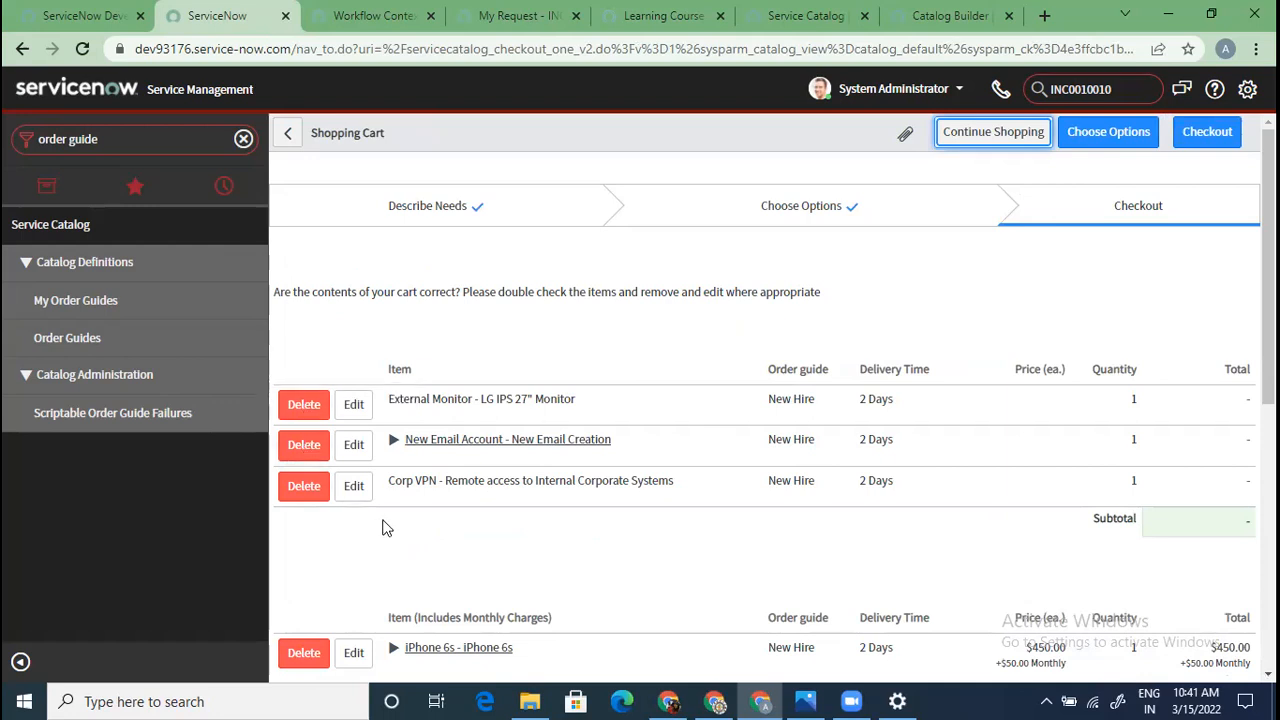
scroll(386, 528, down, 3)
scroll(386, 528, up, 2)
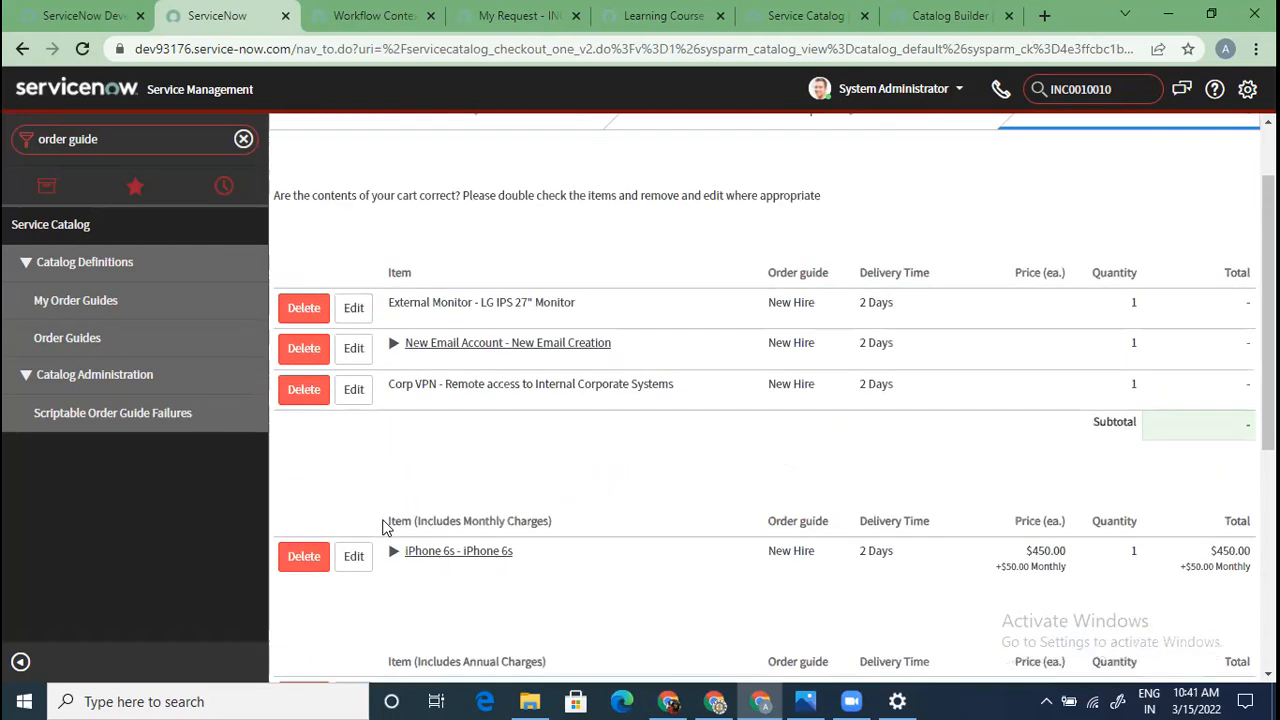
drag(586, 526, 380, 528)
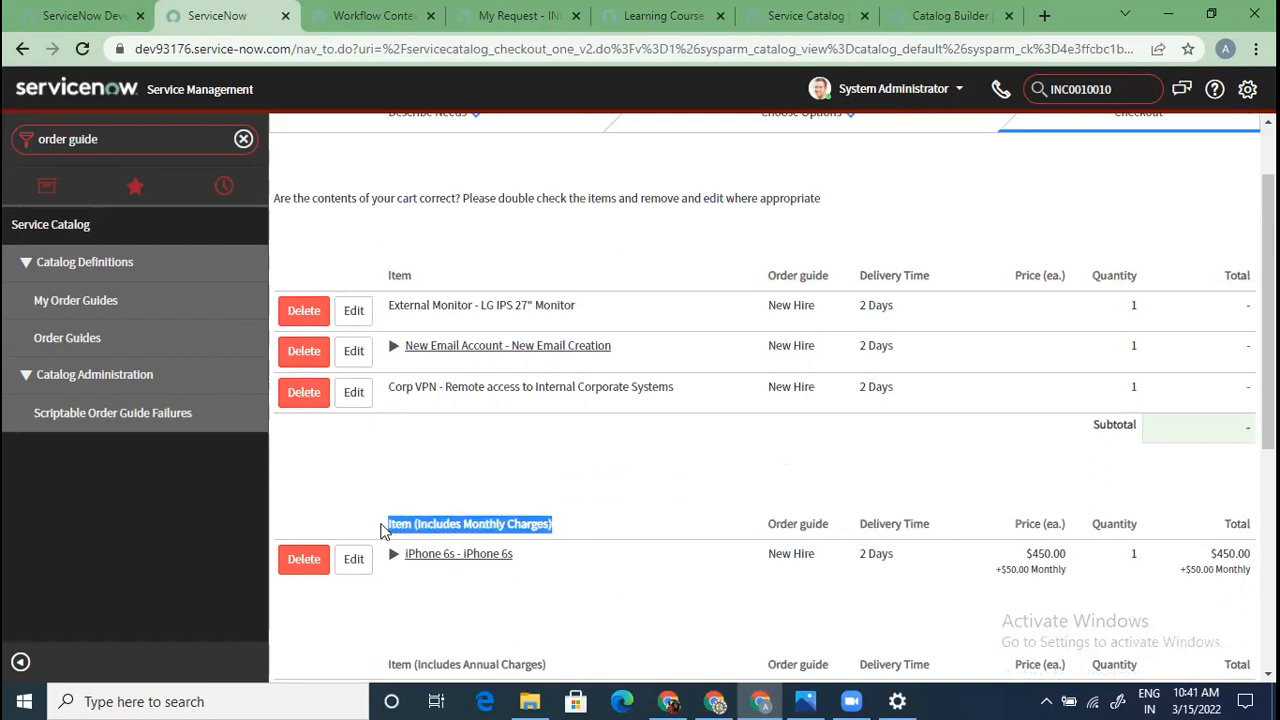
scroll(433, 463, down, 4)
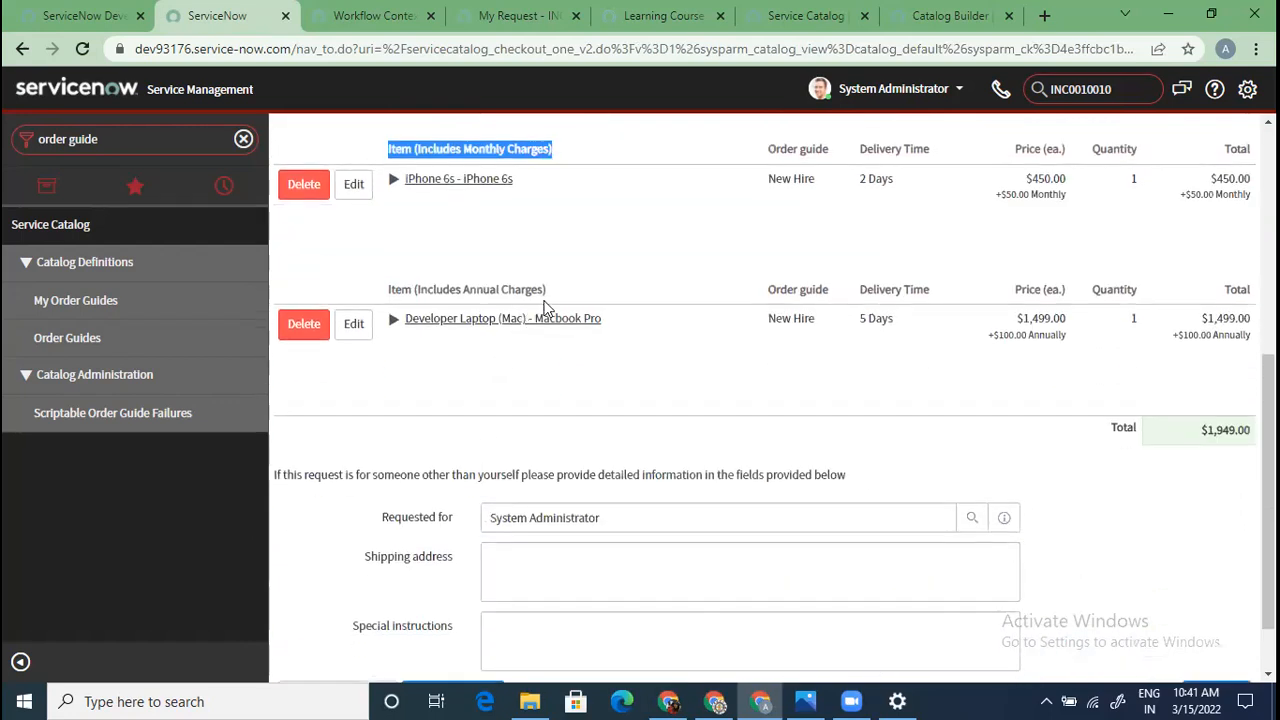
drag(566, 291, 410, 292)
scroll(470, 500, down, 1)
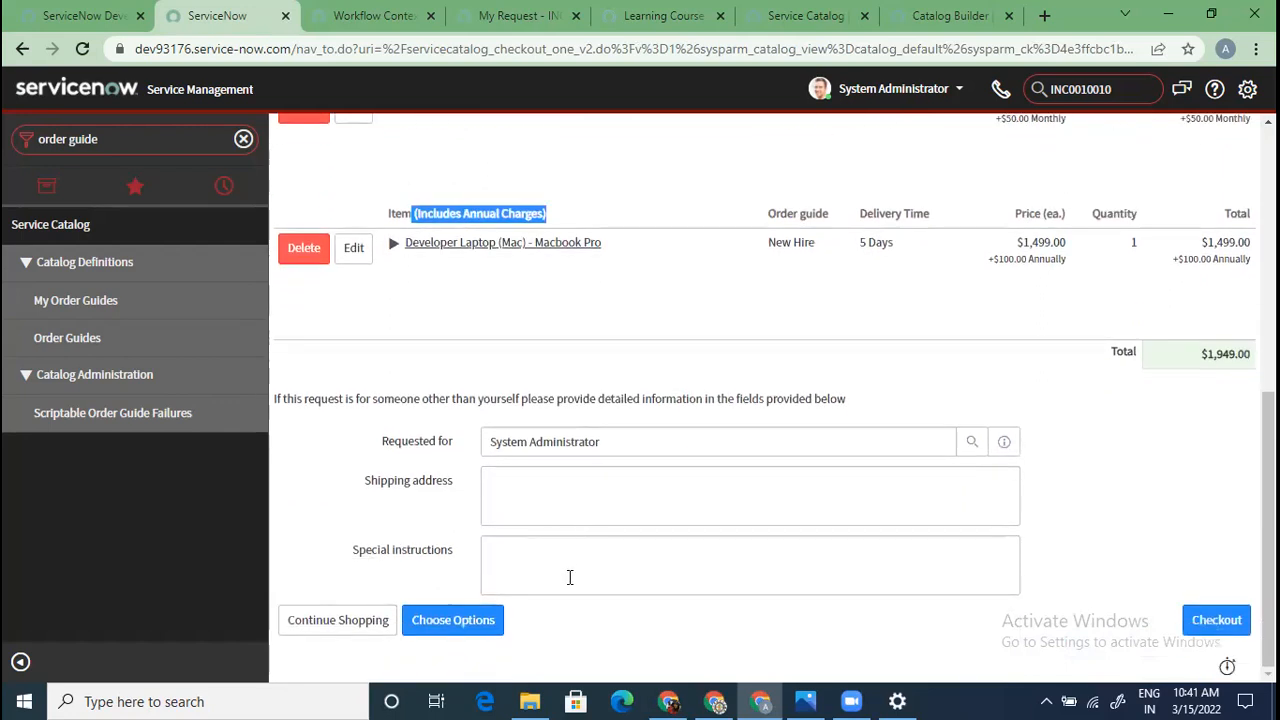
click(1220, 620)
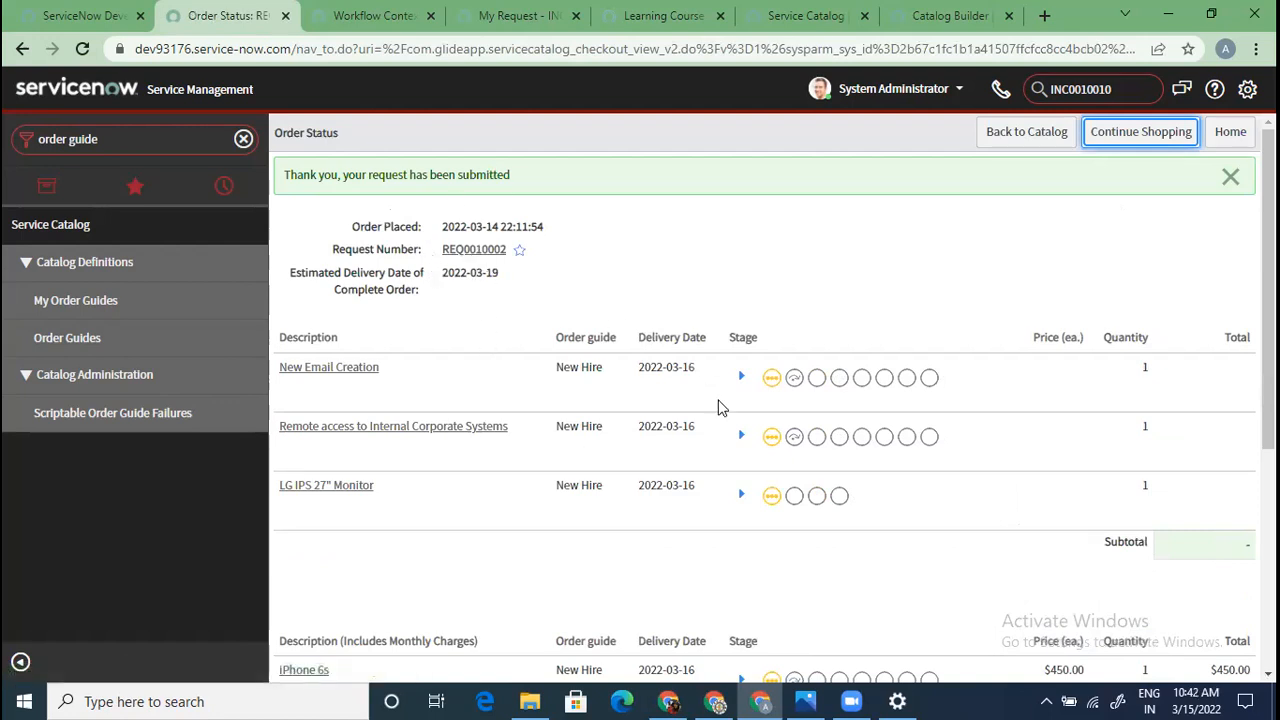
Expand and collapse the New Email Creation stage, then open request REQ0010002's record
click(741, 377)
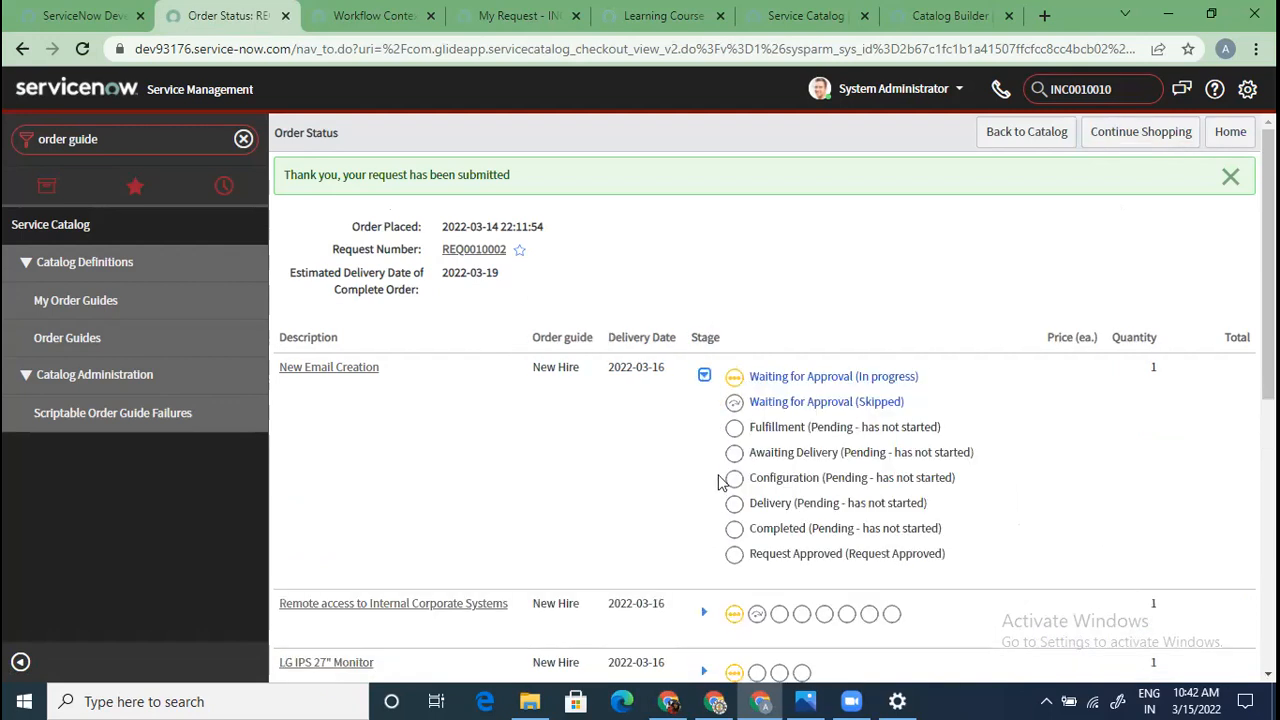
click(705, 377)
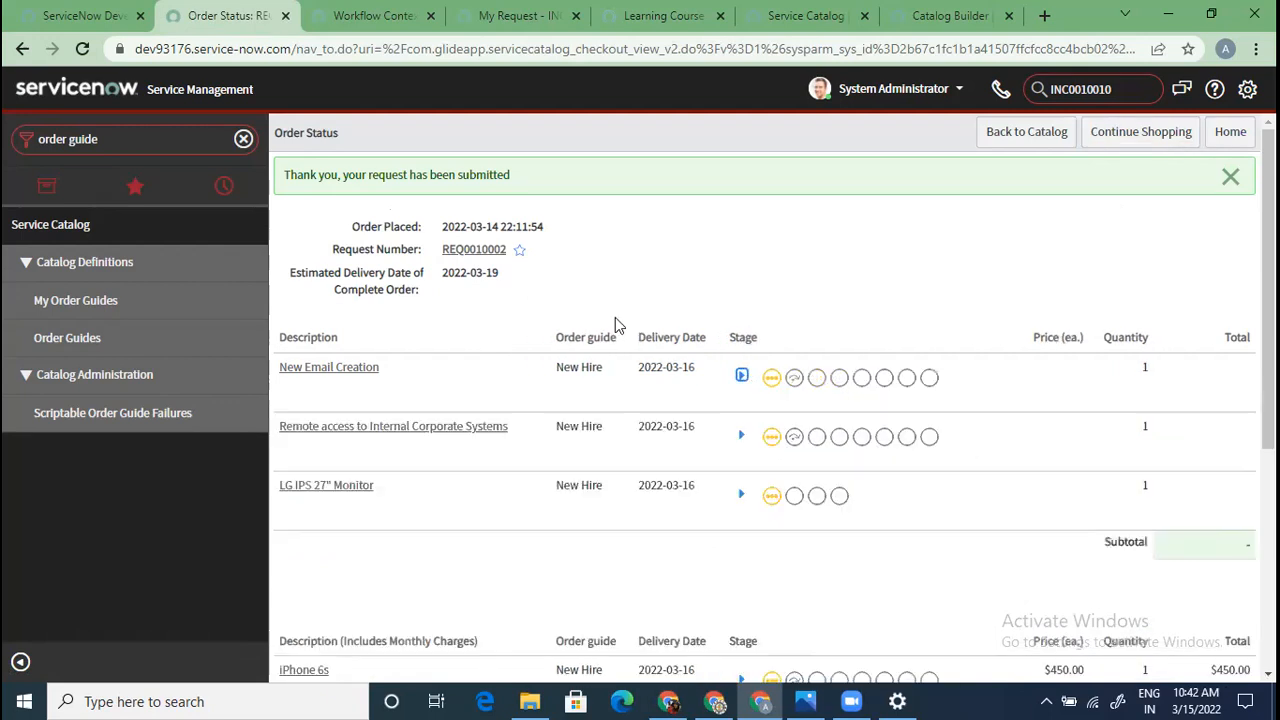
click(478, 250)
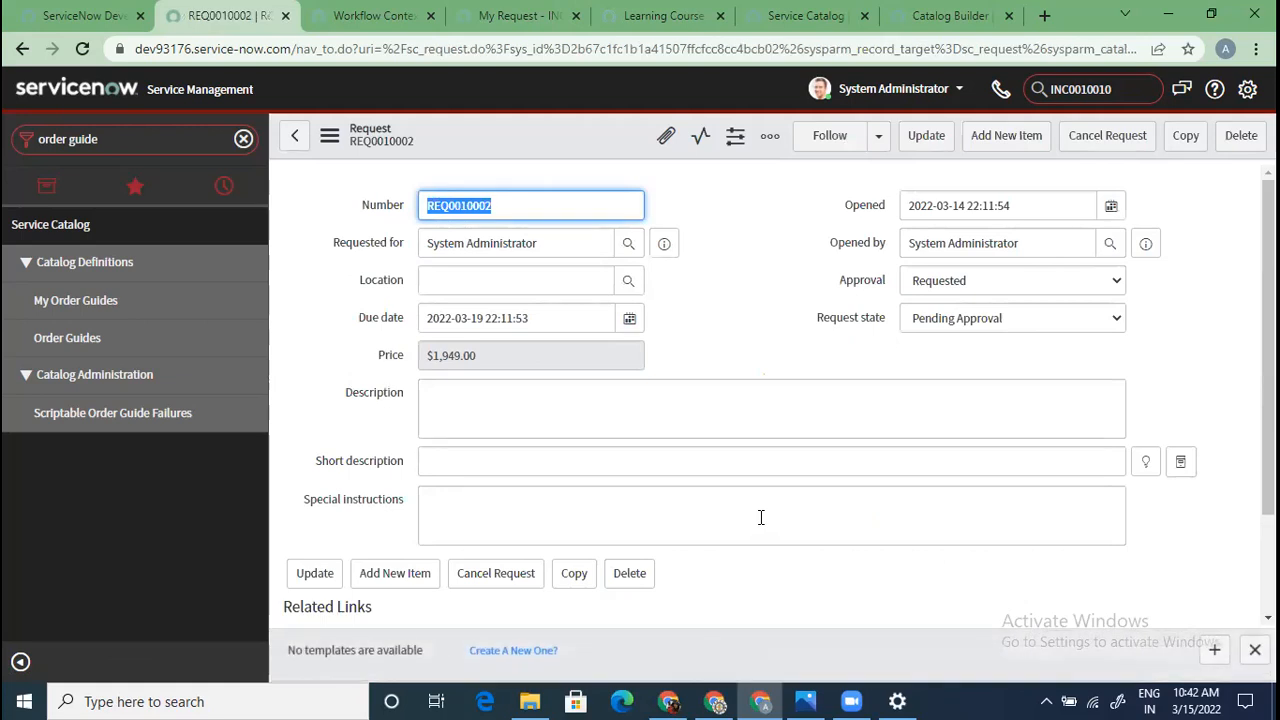
Load REQ0010002's related lists and review its five requested items, including Developer Laptop (Mac) and iPhone 6s
scroll(759, 521, down, 1)
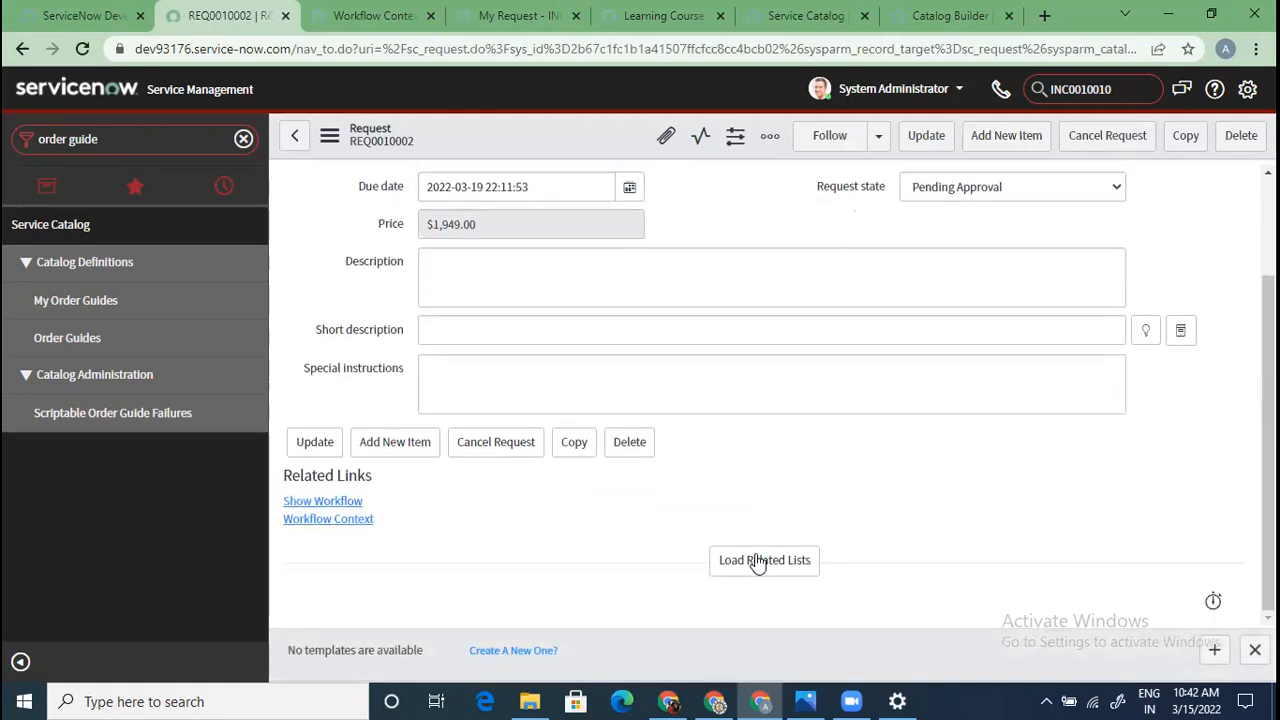
click(764, 566)
scroll(672, 512, down, 2)
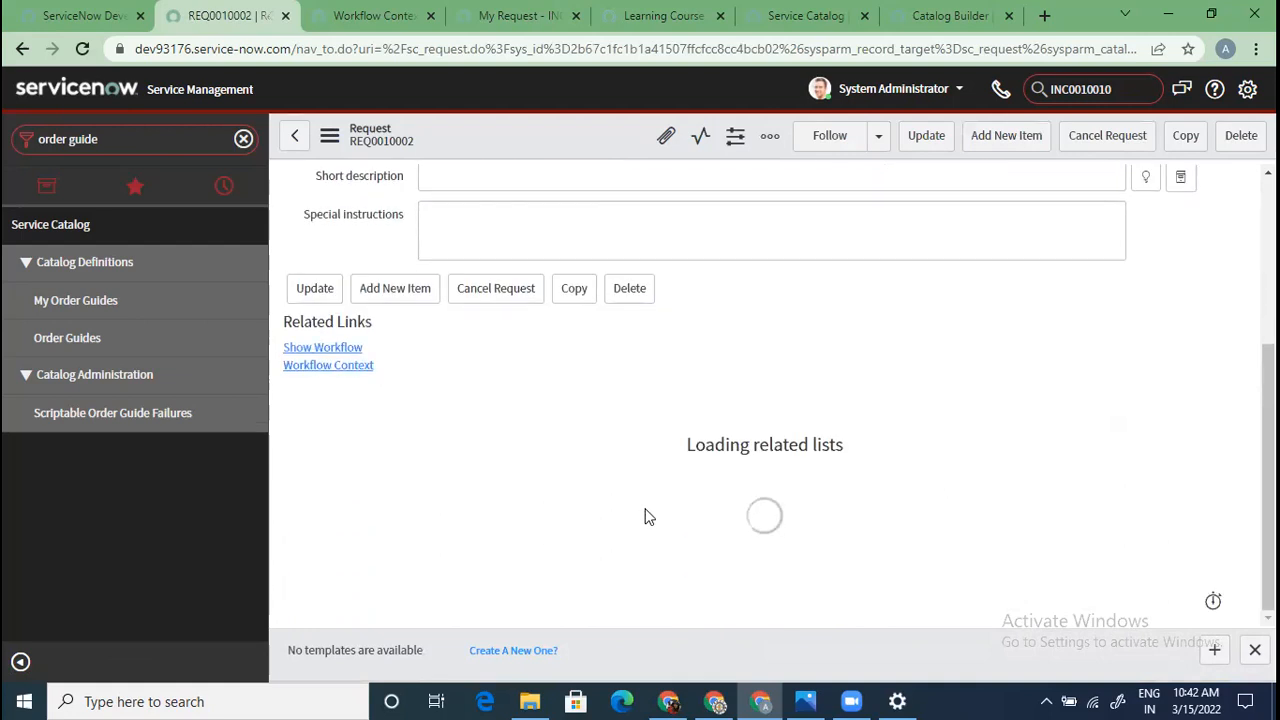
scroll(643, 515, down, 3)
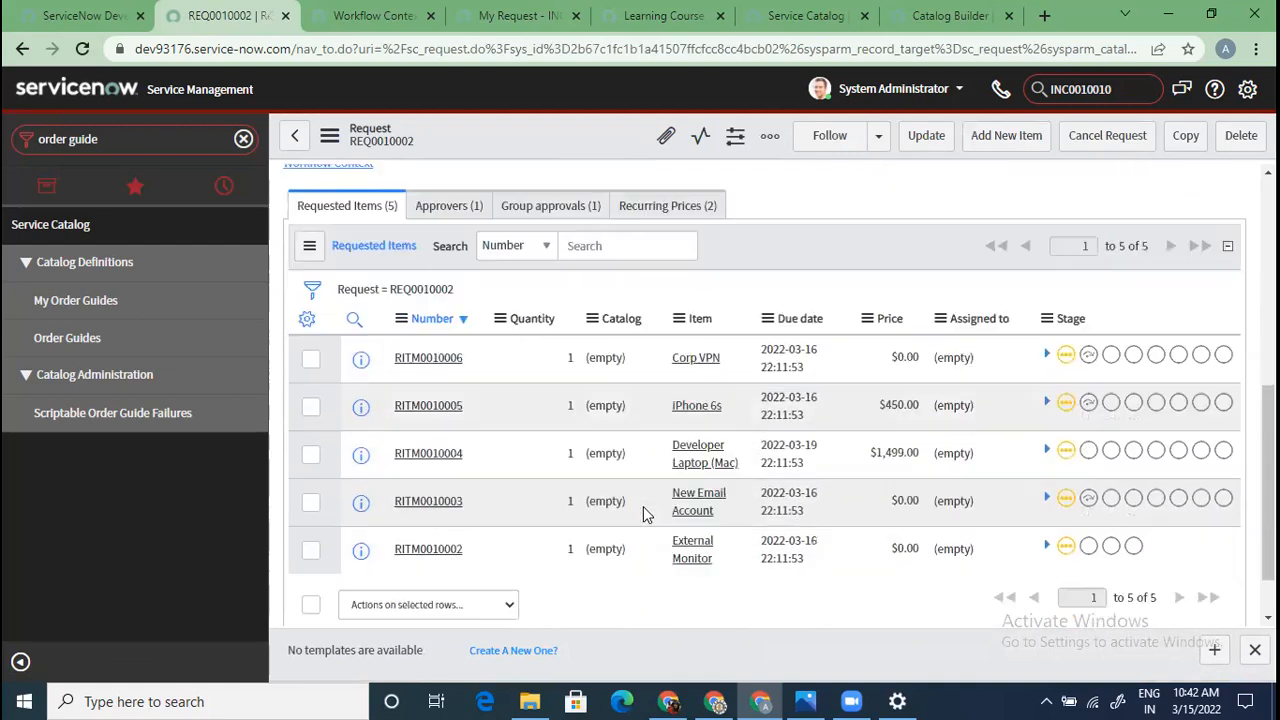
scroll(588, 422, up, 2)
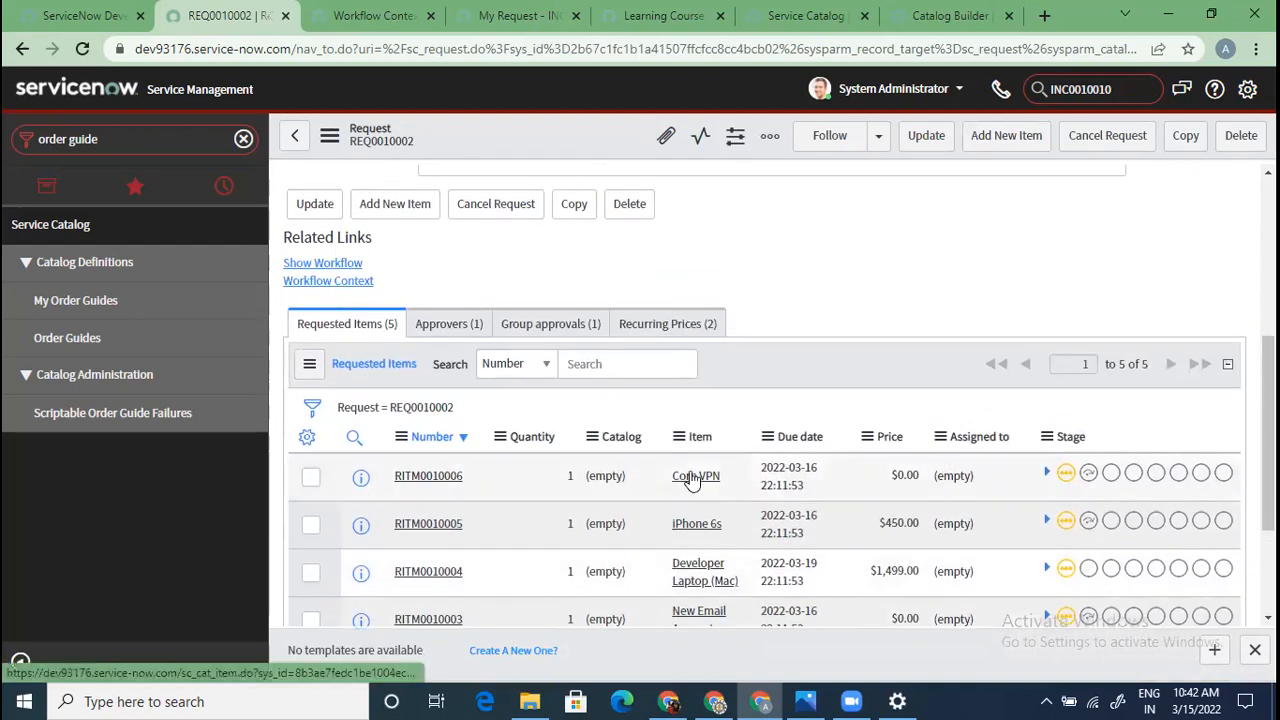
scroll(716, 424, down, 2)
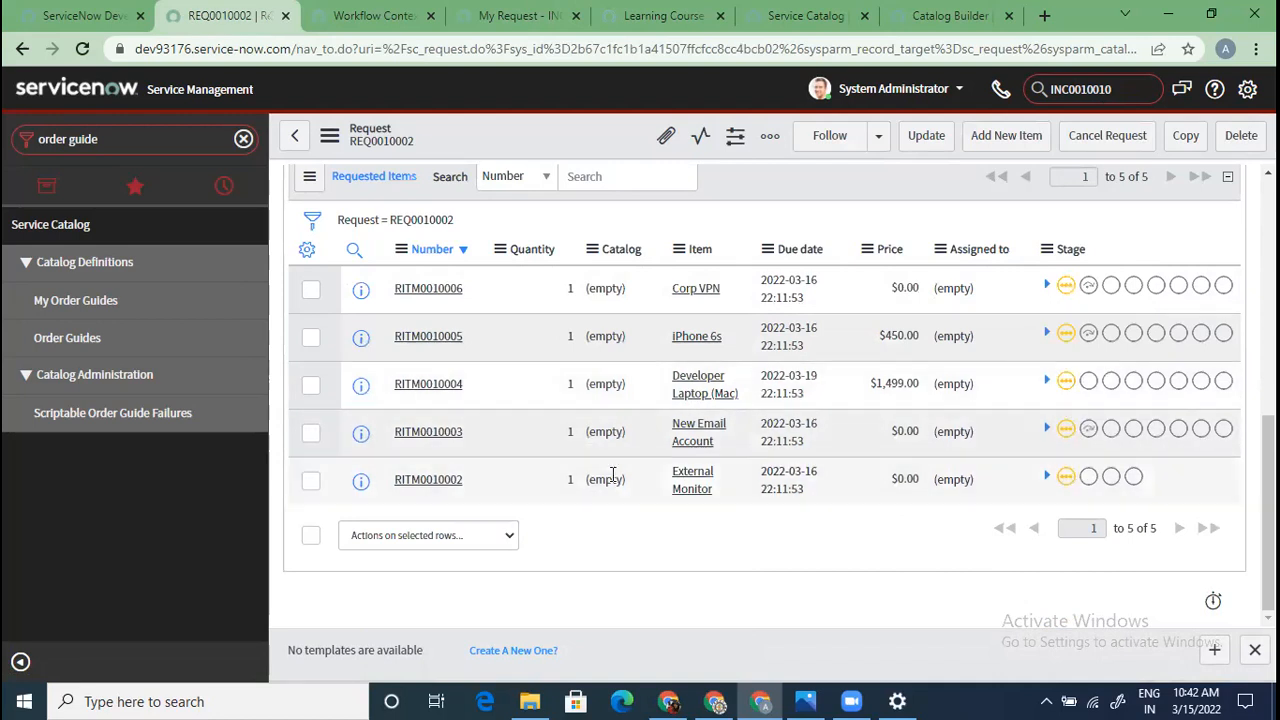
scroll(517, 428, up, 5)
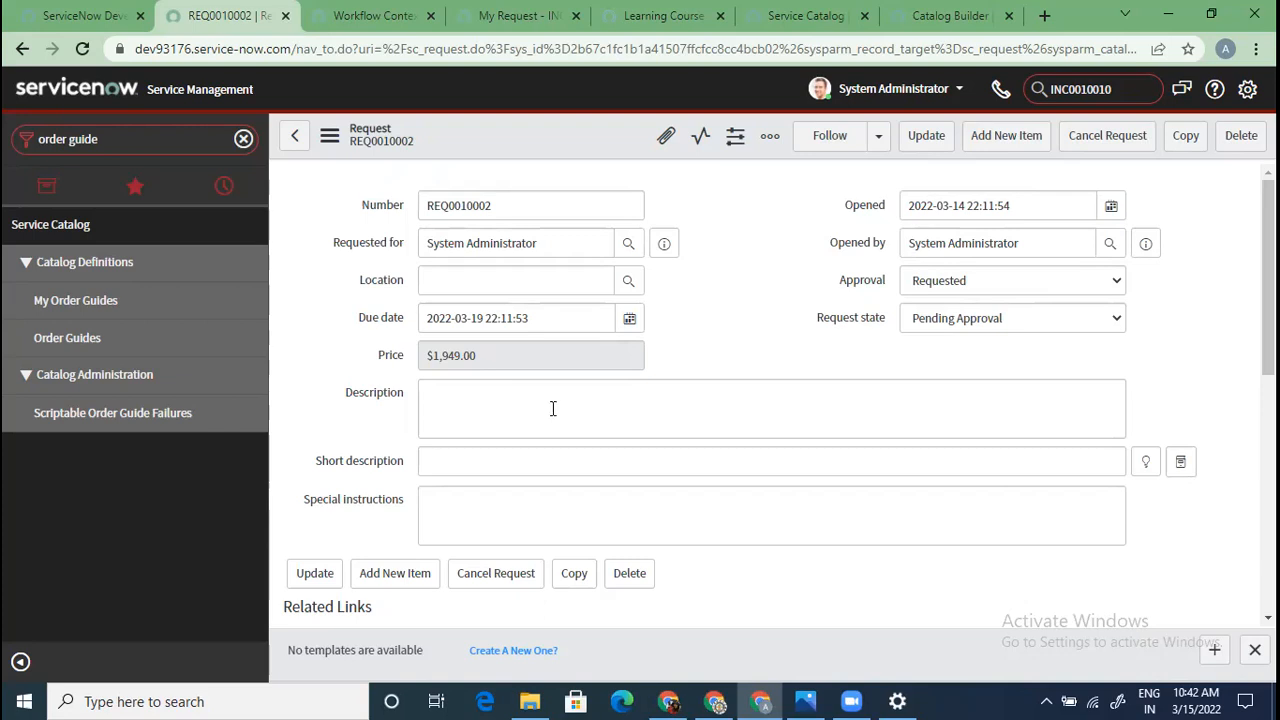
scroll(643, 400, down, 5)
Approve the pending Requested approval on REQ0010002 from its Approvers list
scroll(463, 427, up, 2)
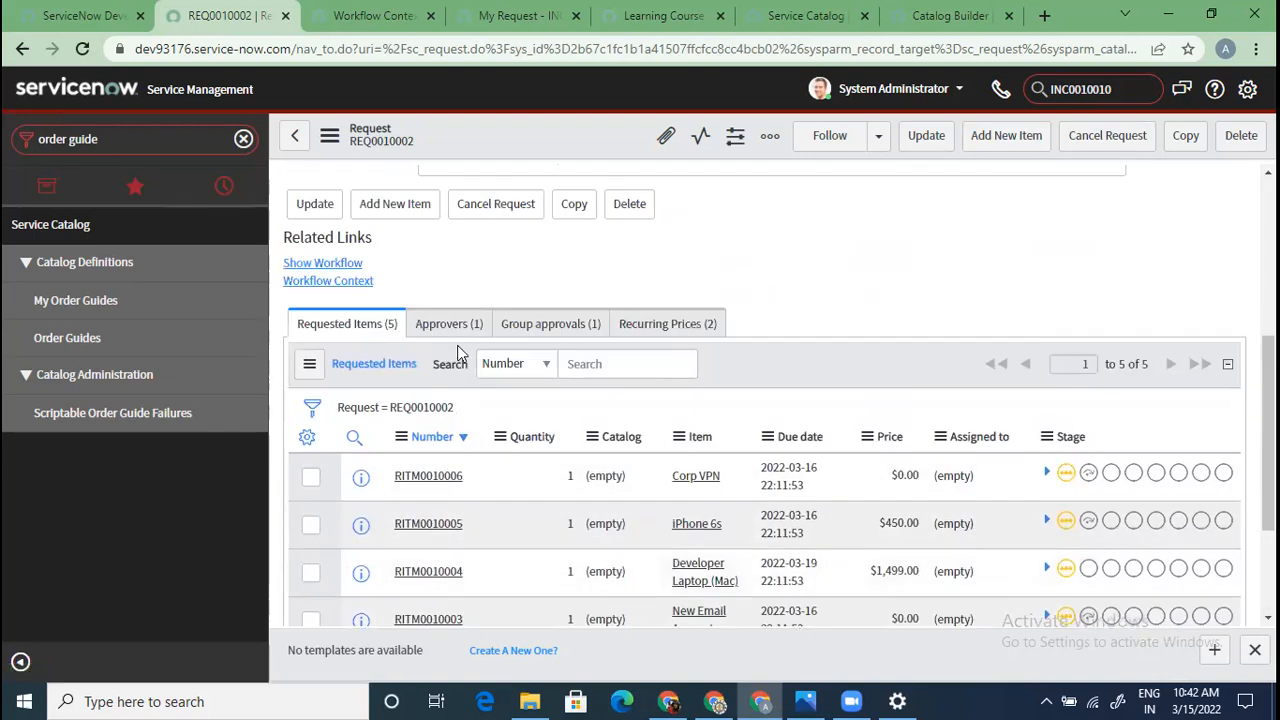
click(452, 334)
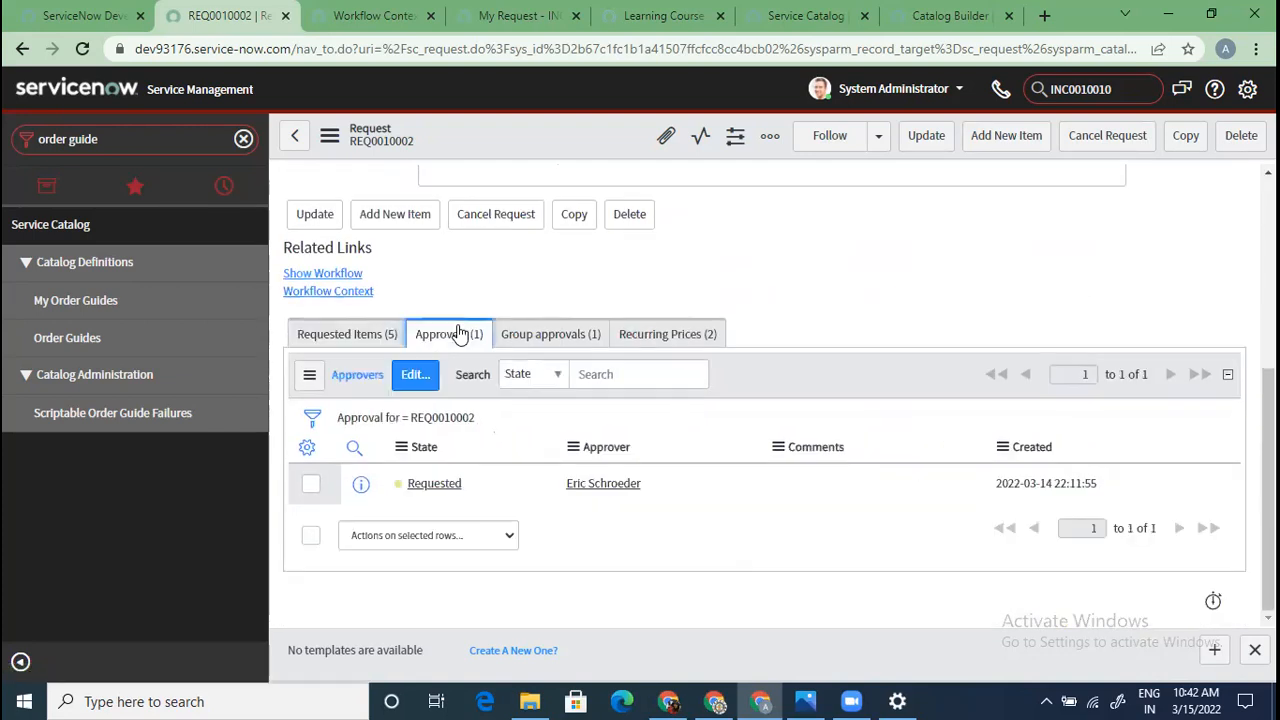
right_click(452, 490)
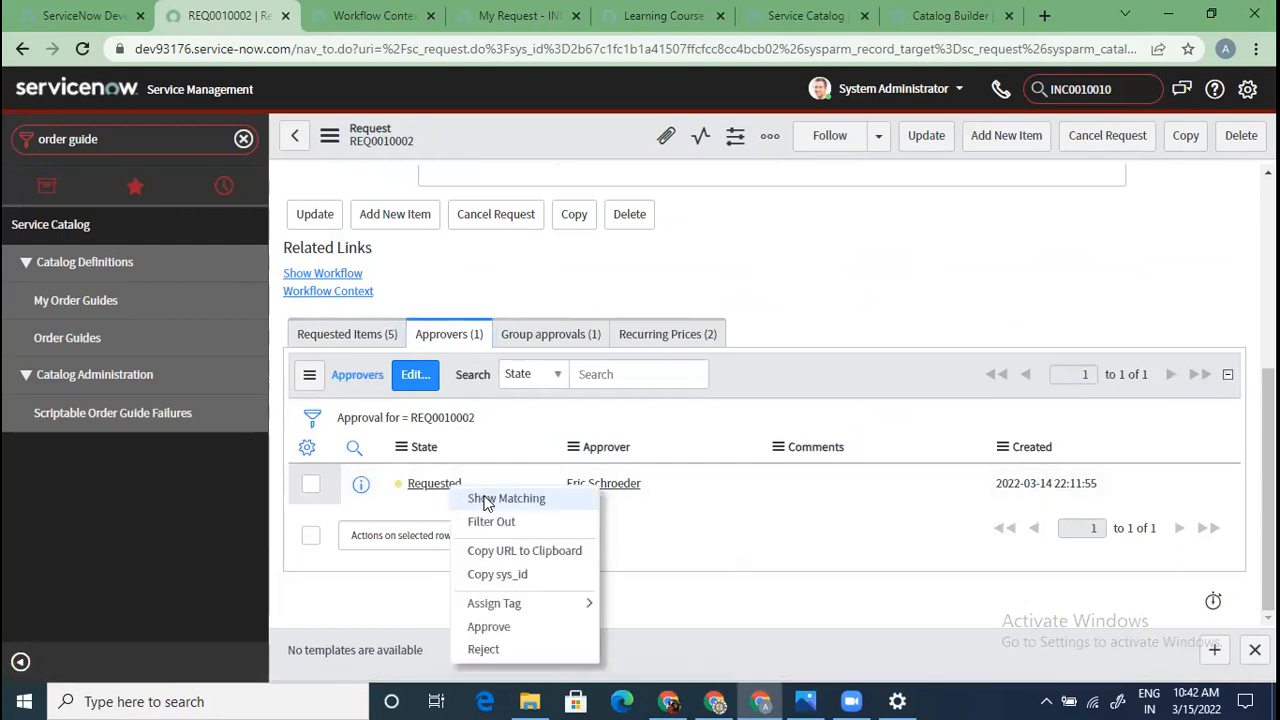
click(507, 628)
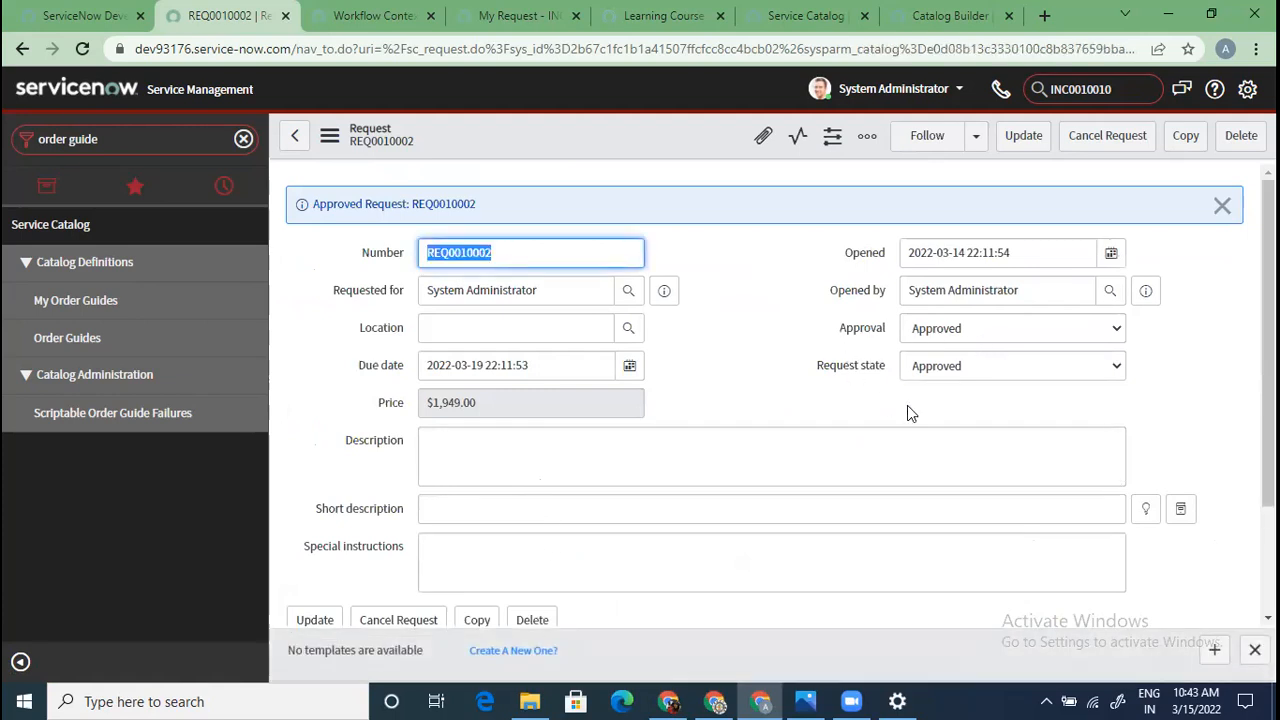
Review REQ0010002's Requested Items, Group approvals and Recurring Prices, finishing on Requested Items
scroll(474, 463, down, 5)
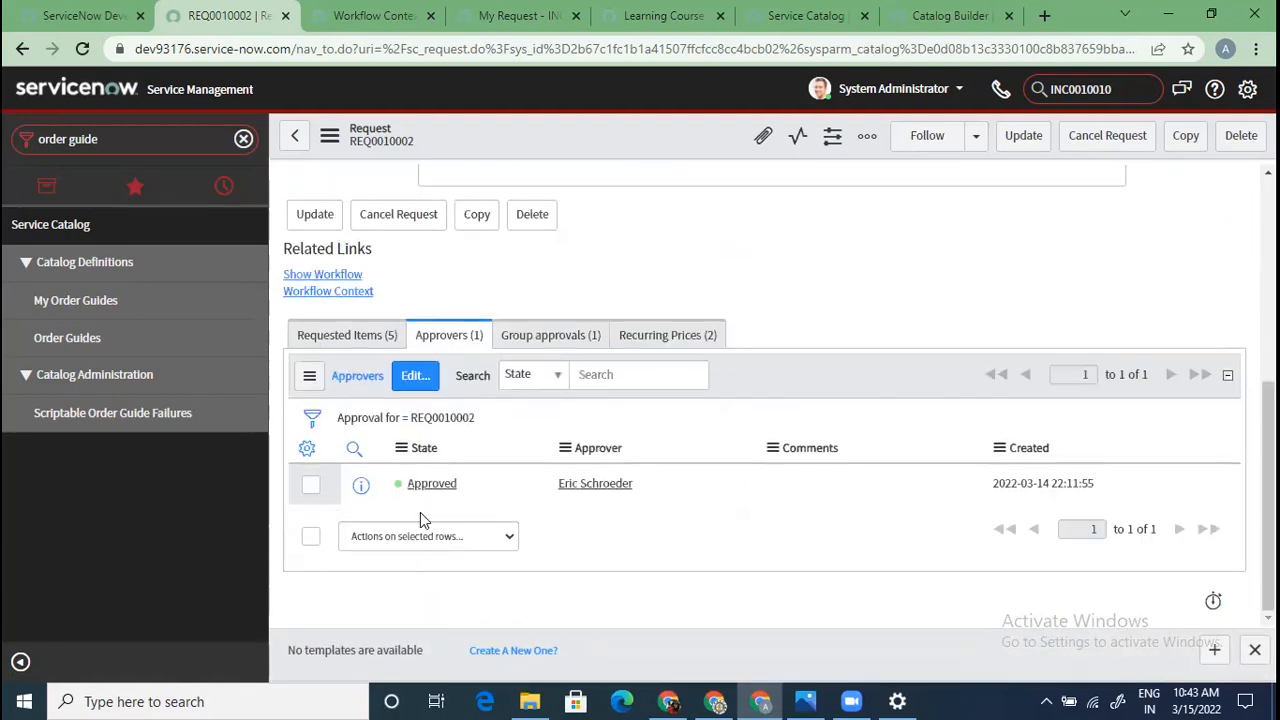
click(347, 335)
scroll(463, 495, down, 3)
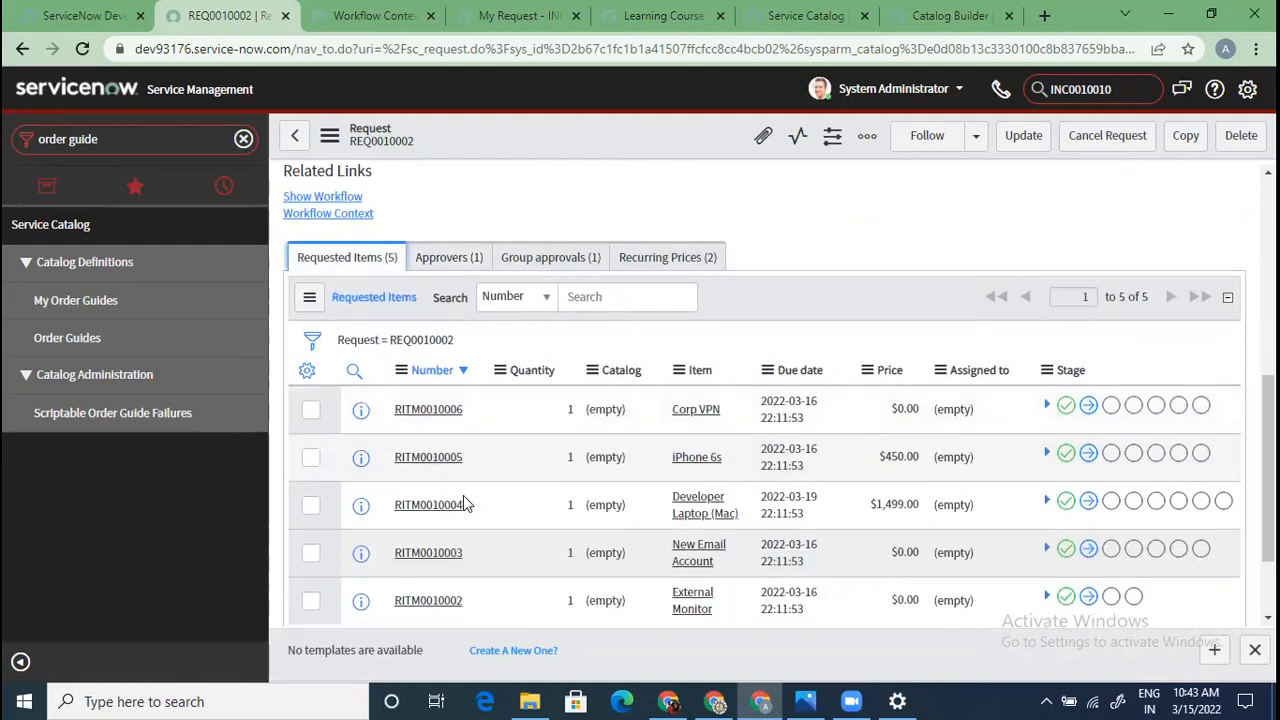
scroll(463, 491, up, 3)
click(556, 418)
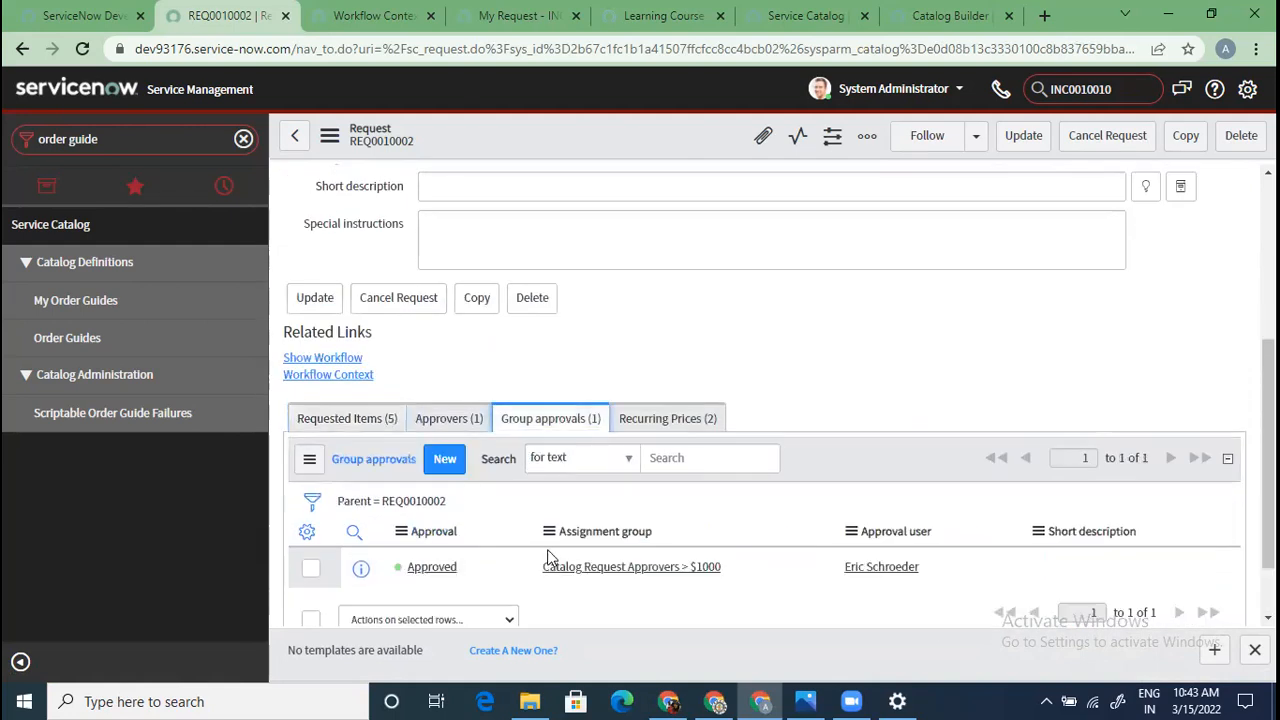
scroll(547, 549, down, 1)
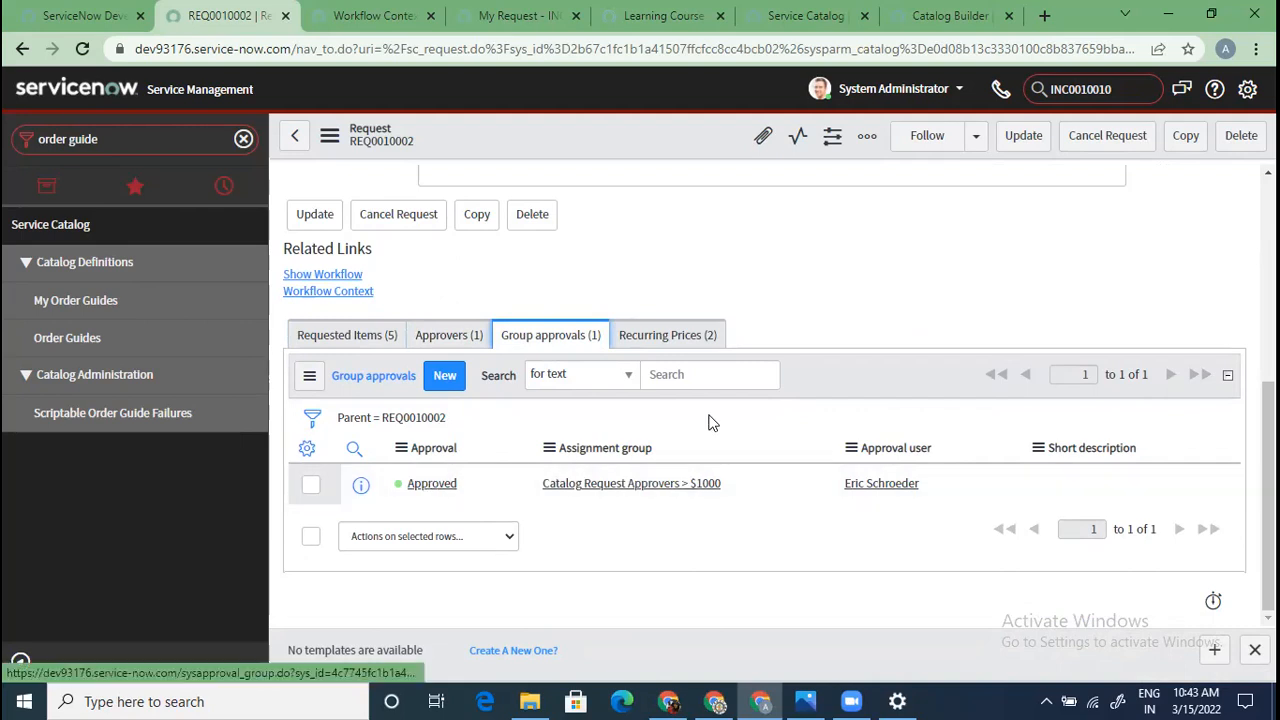
click(698, 342)
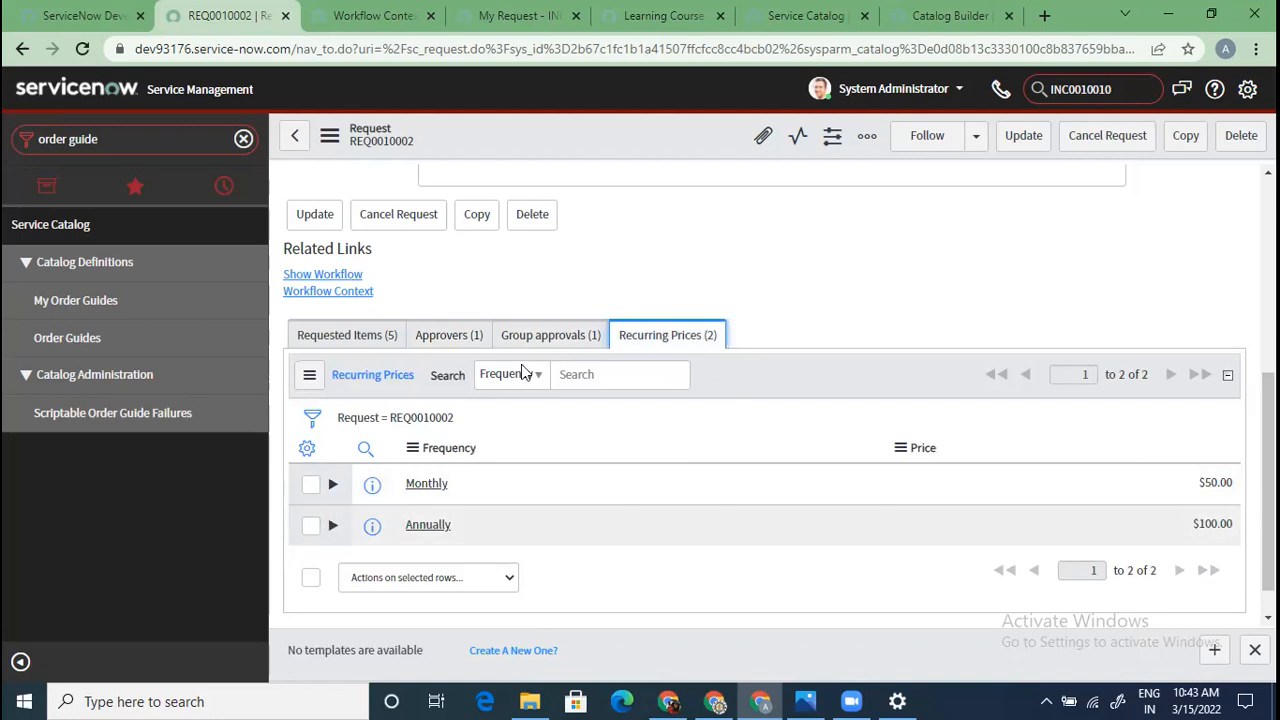
click(360, 334)
scroll(490, 475, down, 2)
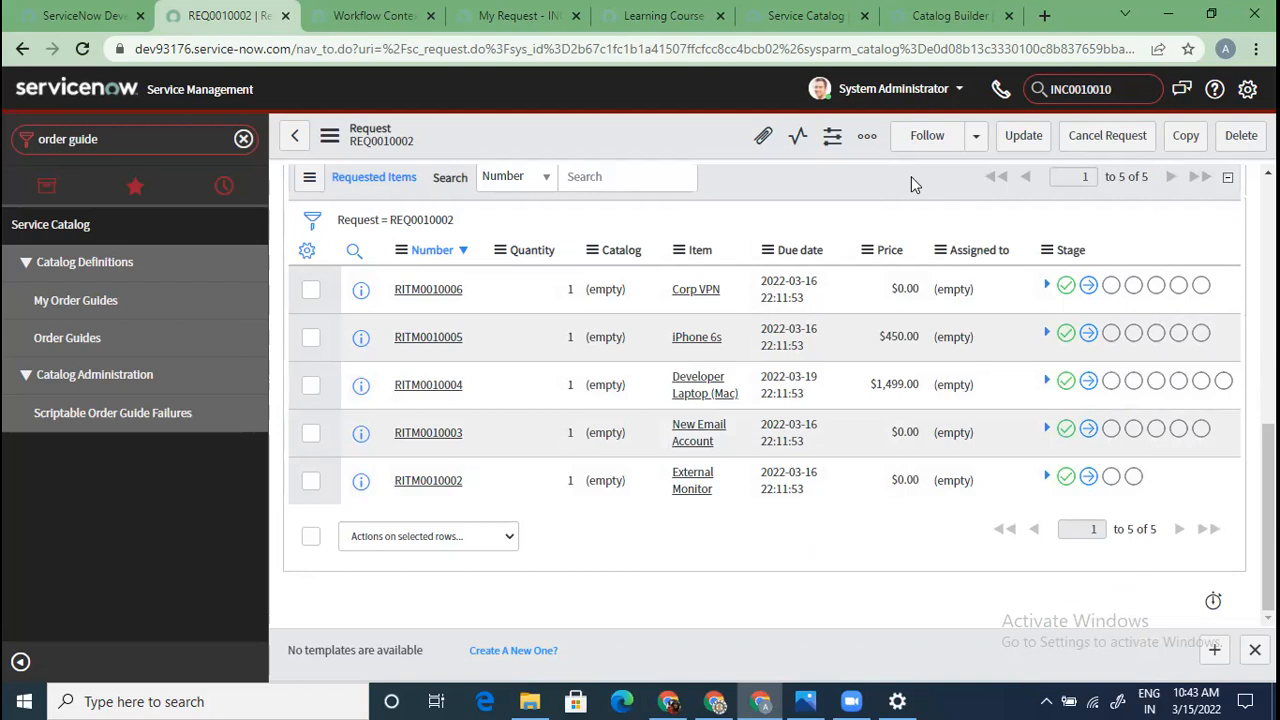
mouse_move(1069, 290)
scroll(787, 556, up, 10)
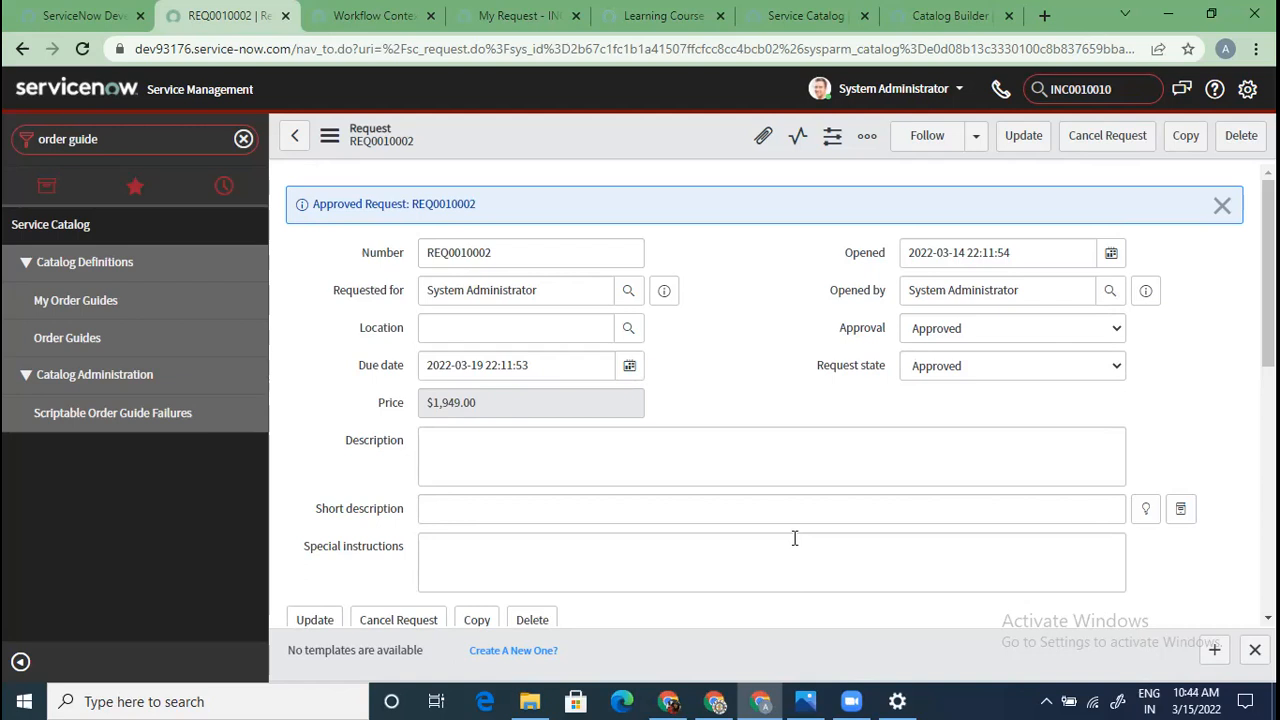
scroll(794, 538, down, 6)
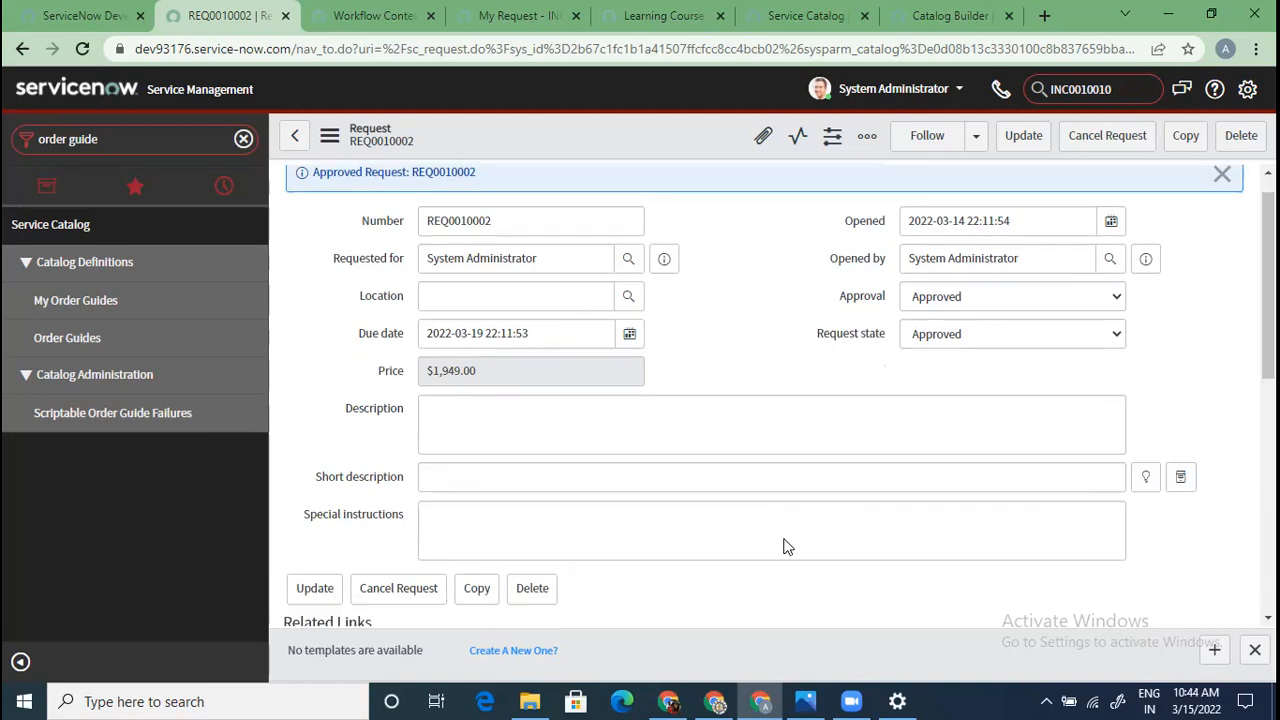
scroll(483, 435, up, 6)
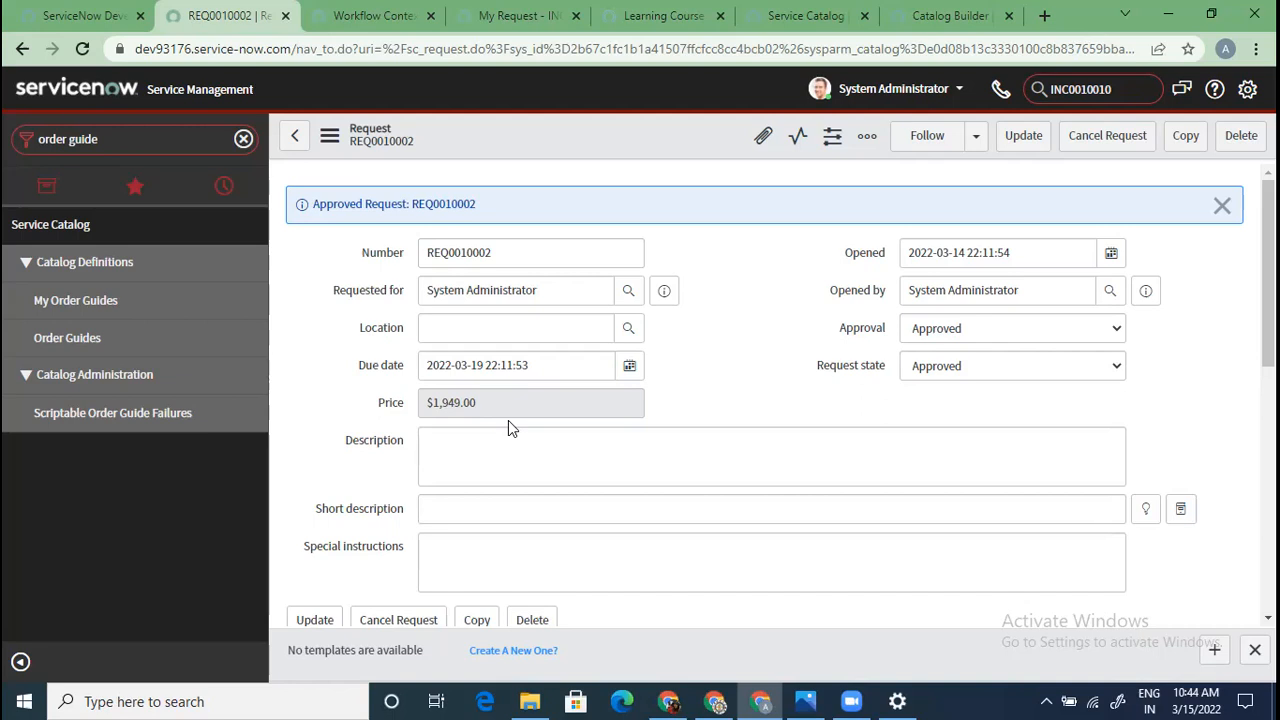
scroll(508, 420, down, 6)
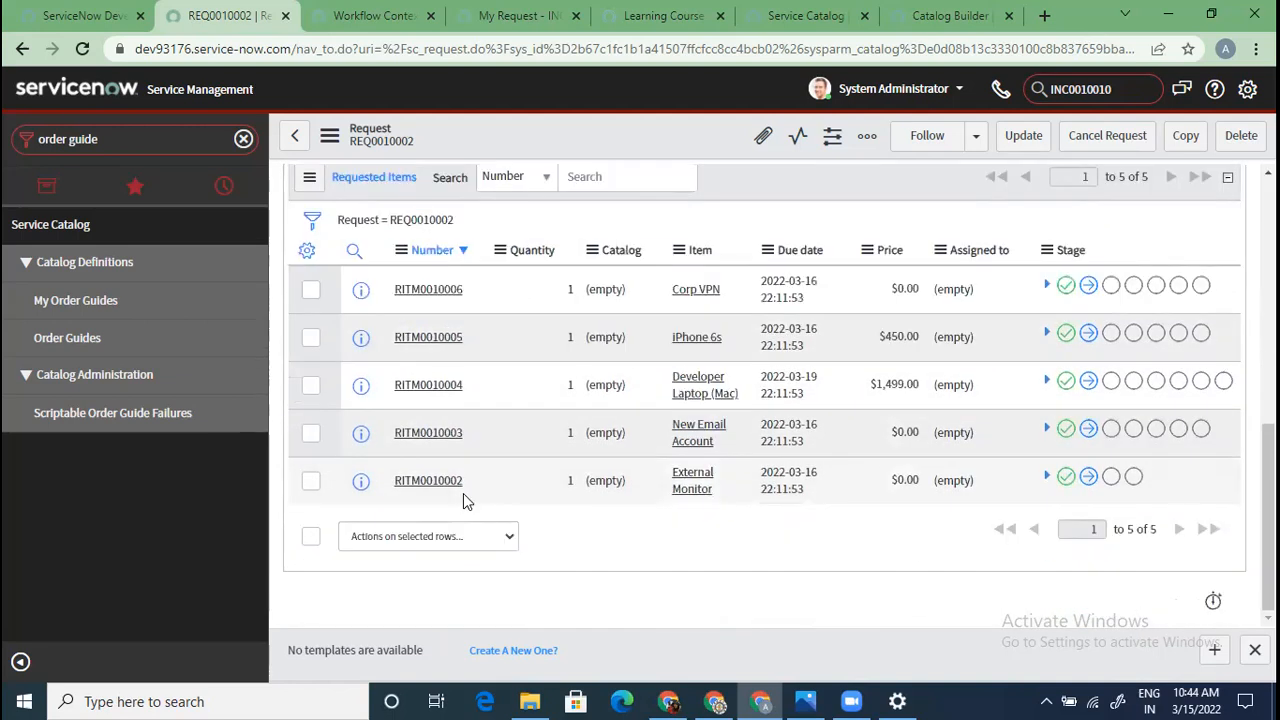
scroll(463, 493, up, 3)
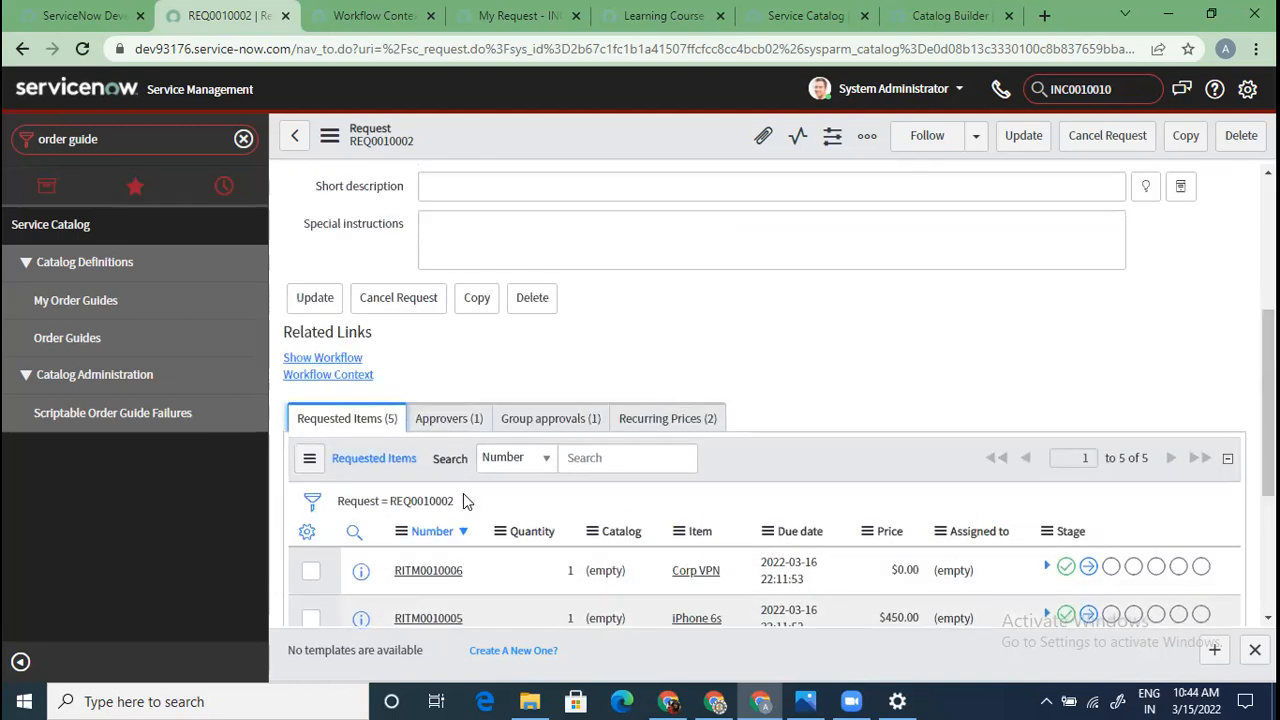
scroll(463, 493, up, 3)
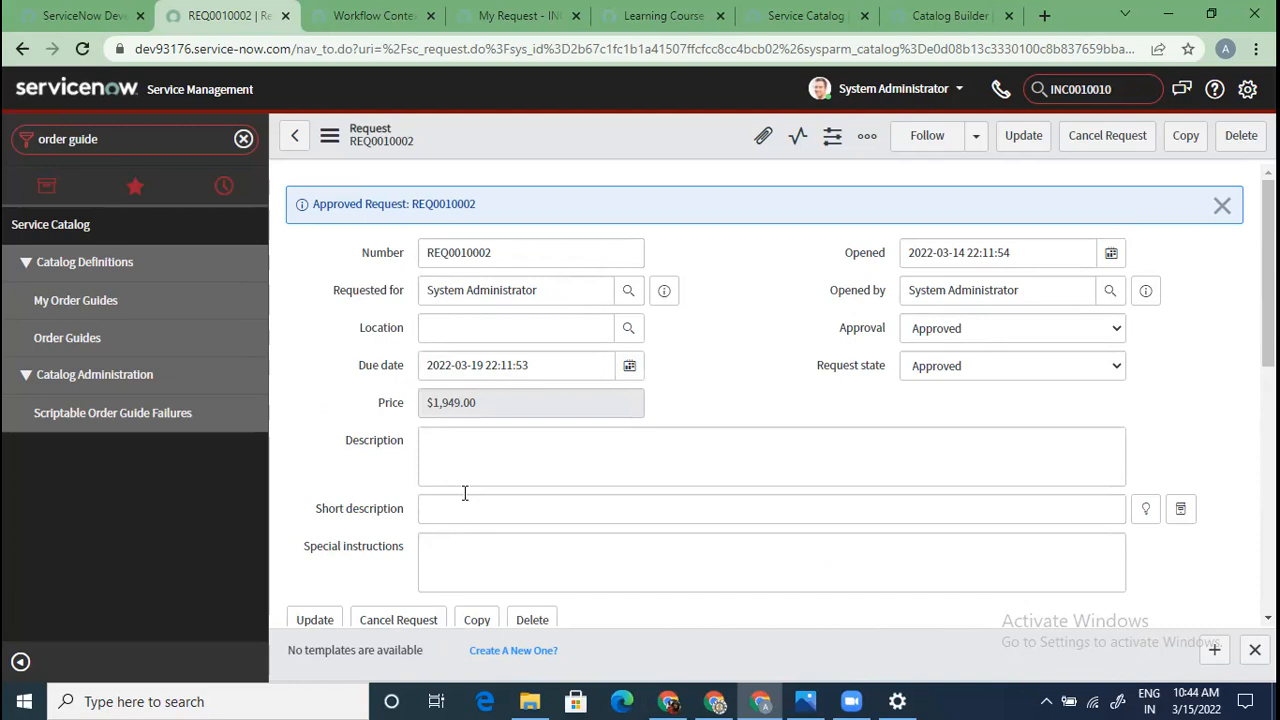
scroll(464, 493, down, 4)
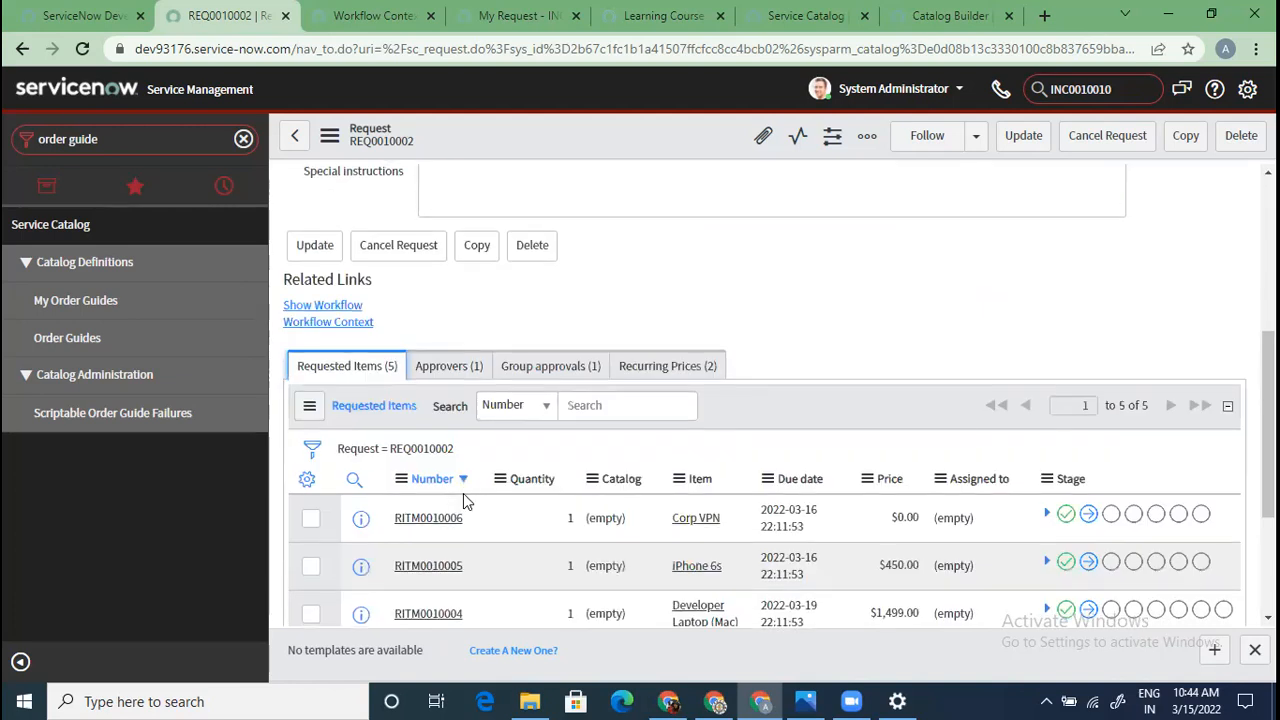
scroll(463, 493, down, 2)
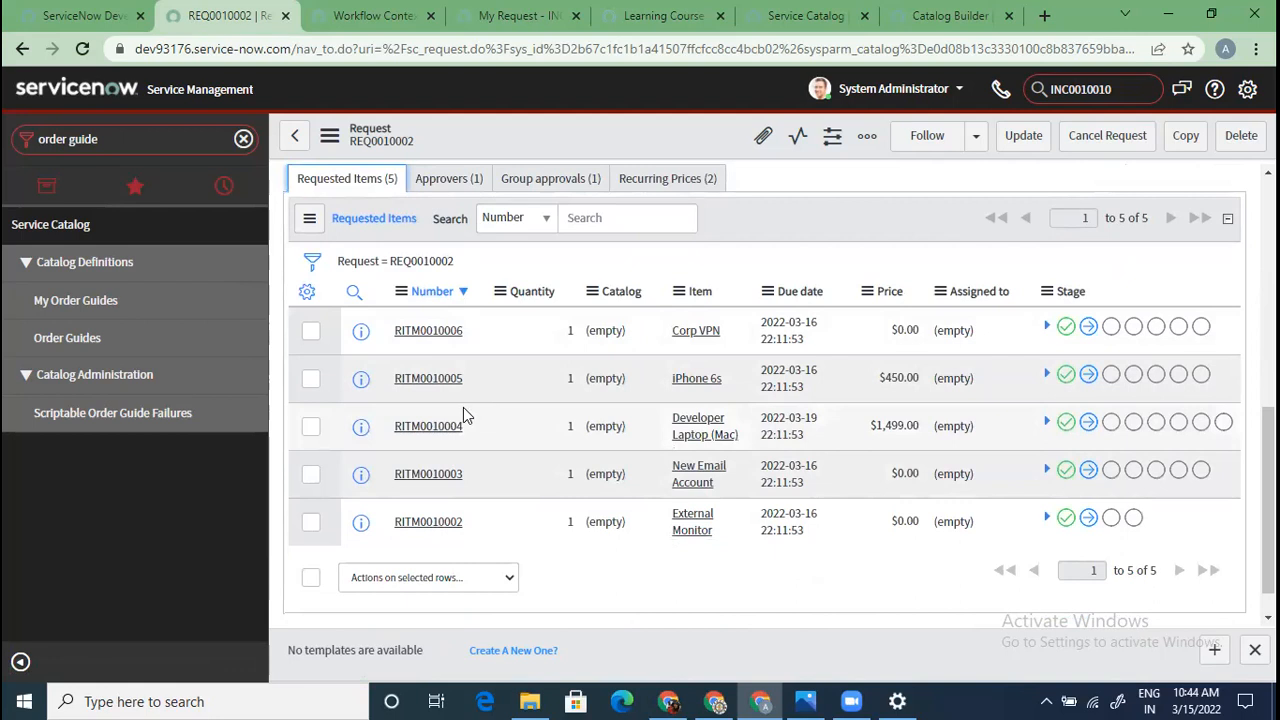
Open requested item RITM0010006 and scroll to its Catalog Tasks list
click(424, 332)
scroll(480, 420, down, 5)
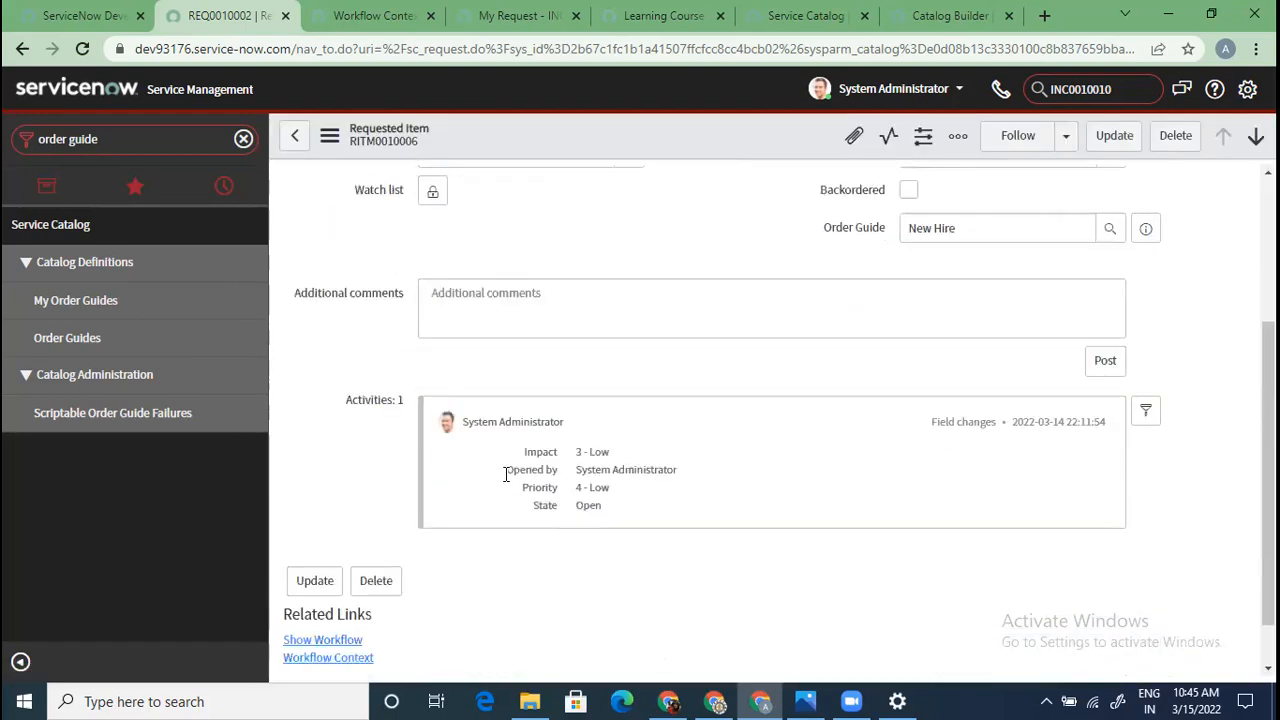
scroll(720, 555, down, 2)
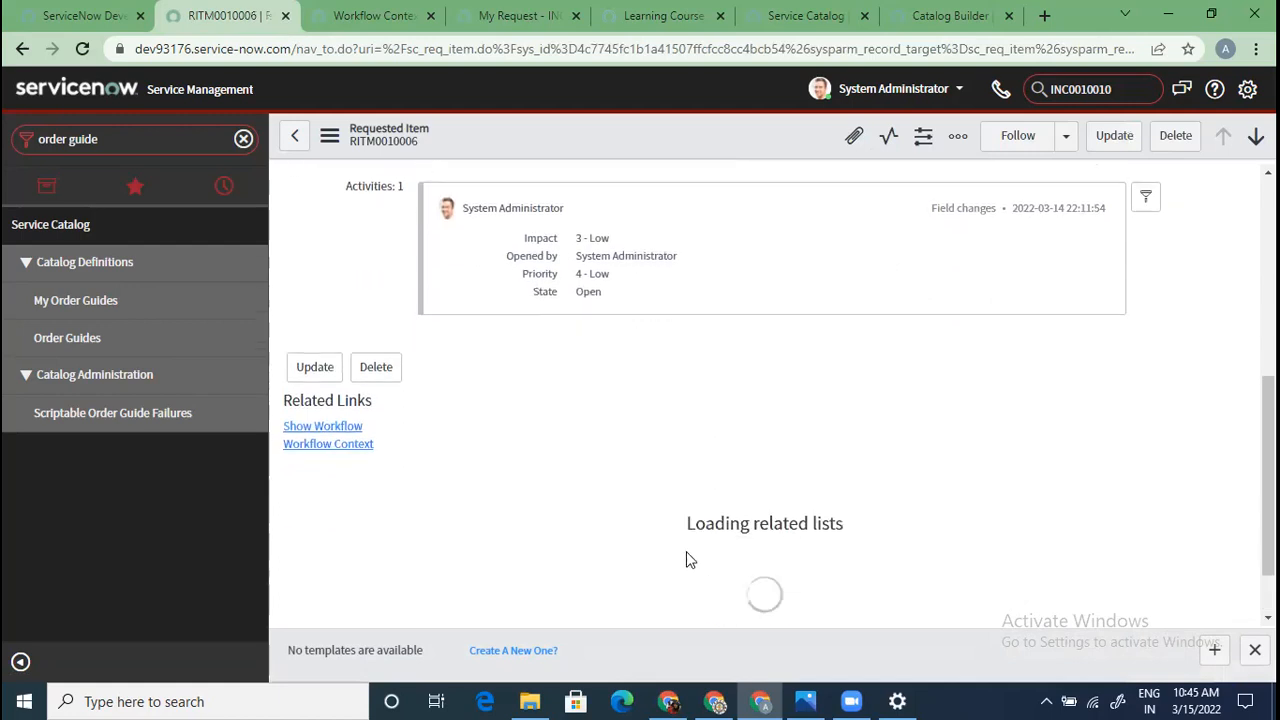
scroll(490, 520, down, 1)
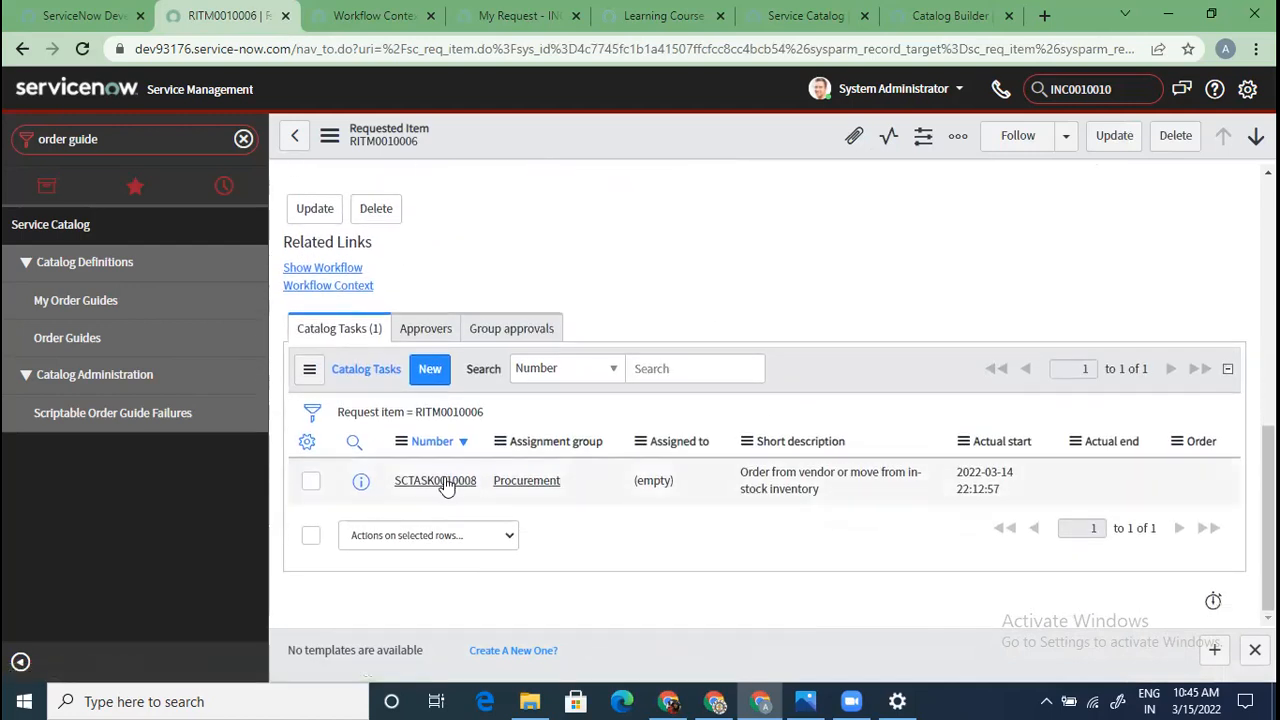
scroll(449, 487, up, 5)
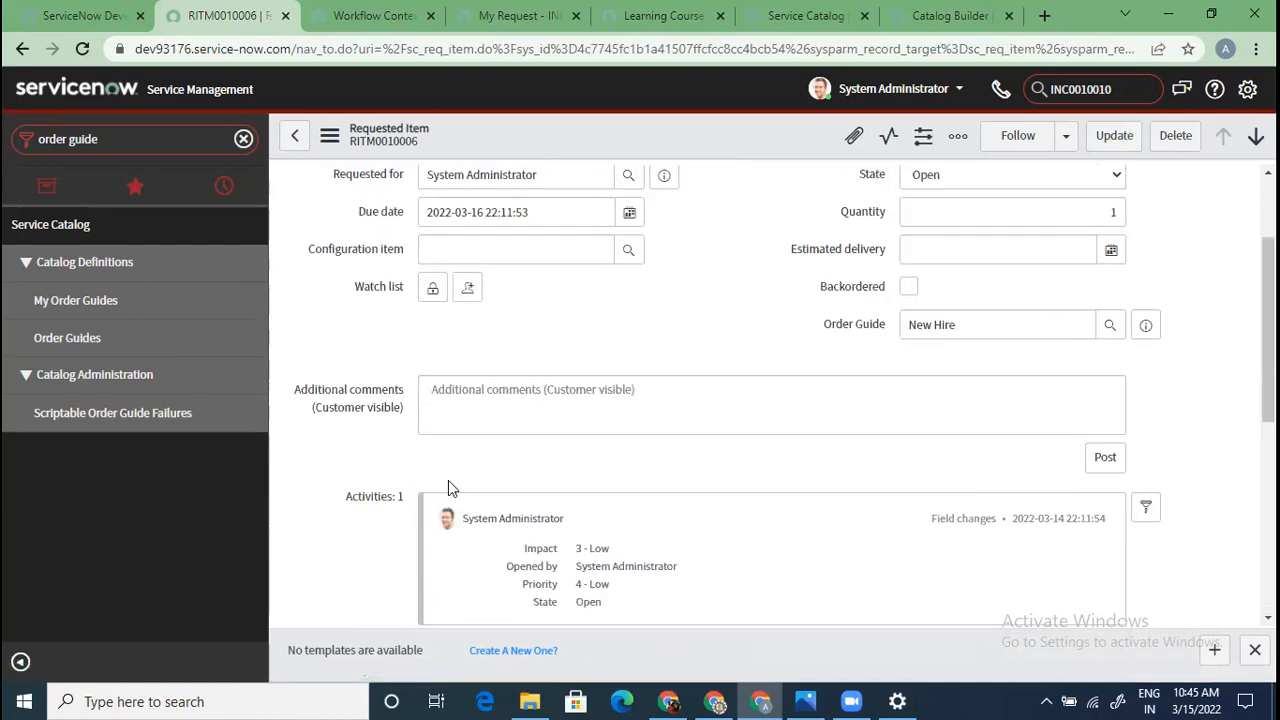
scroll(448, 487, down, 5)
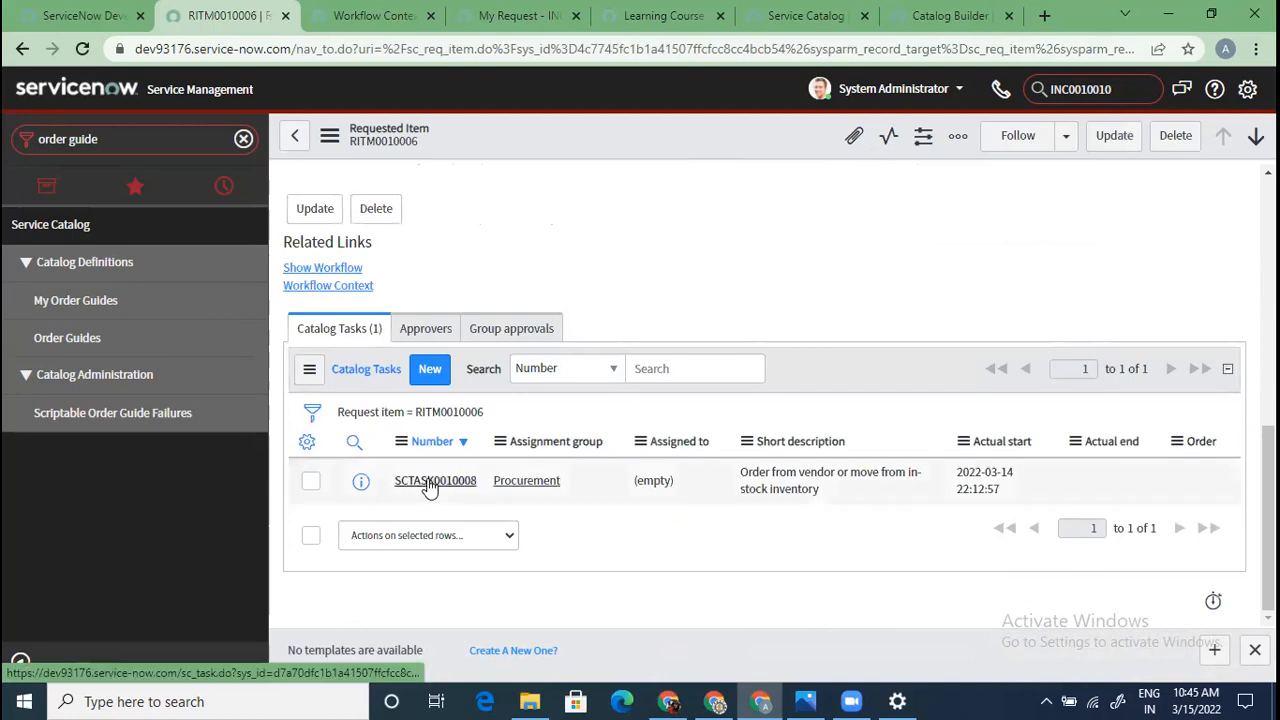
Close procurement task SCTASK0010008, creating Receive Item task SCTASK0010011 for Field Services
click(424, 481)
click(1128, 142)
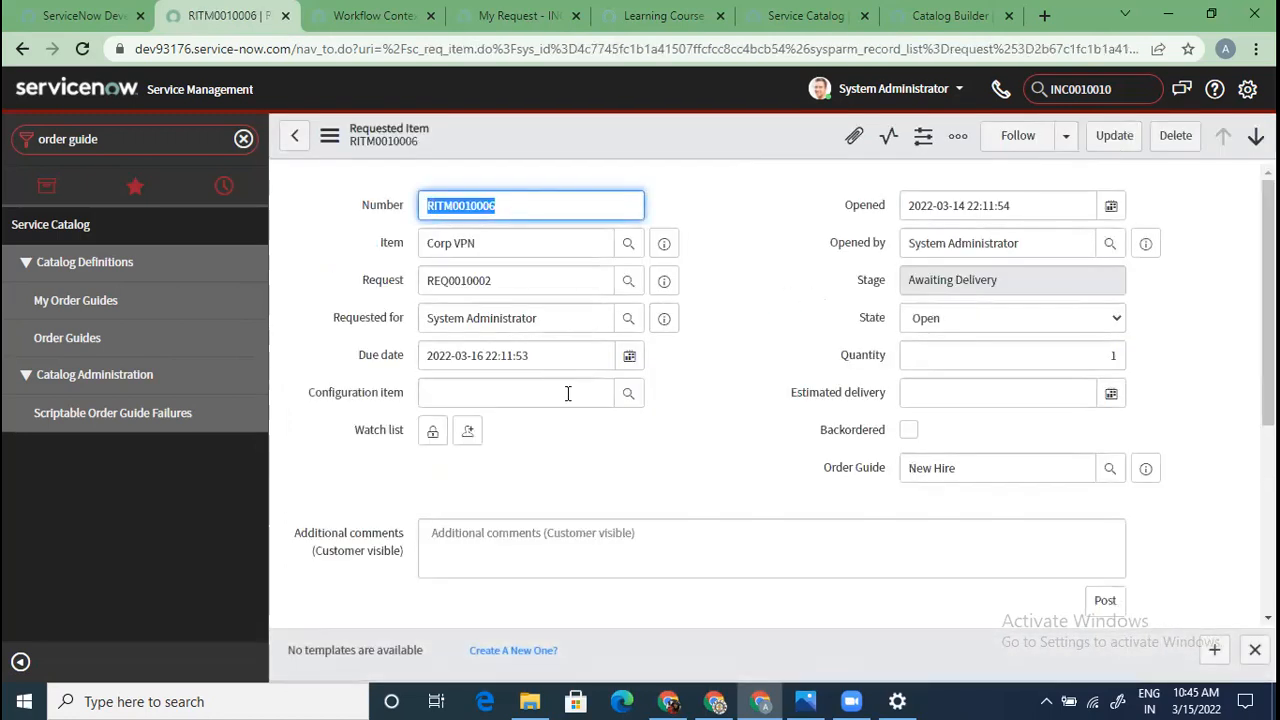
scroll(566, 394, down, 10)
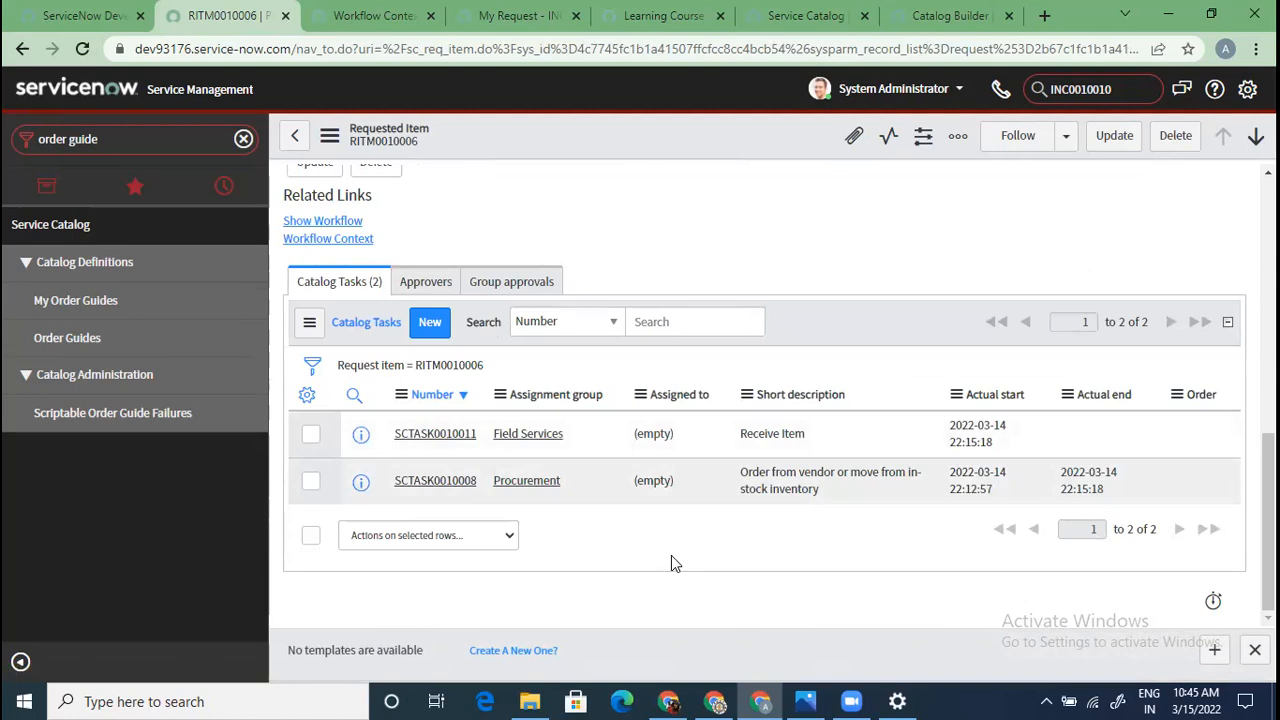
scroll(671, 560, up, 10)
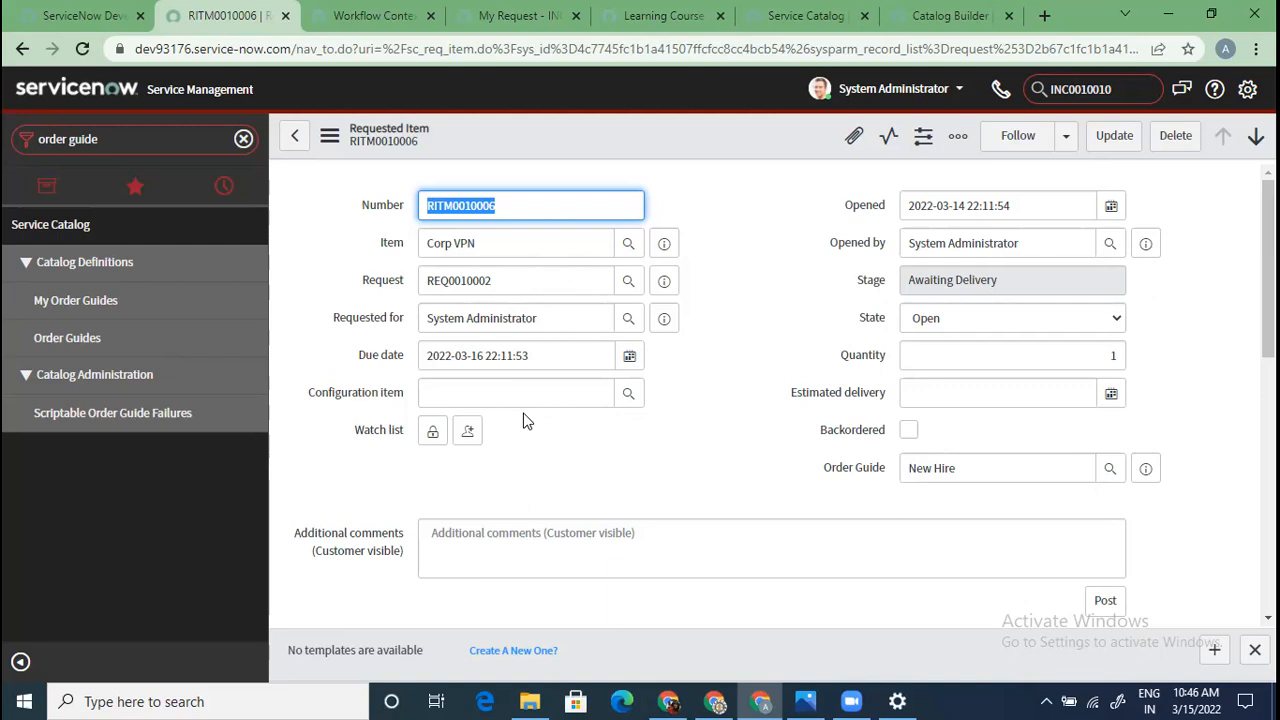
Filter the Maintain Items catalog list by Name to Corp VPN
click(499, 250)
key(ctrl+a)
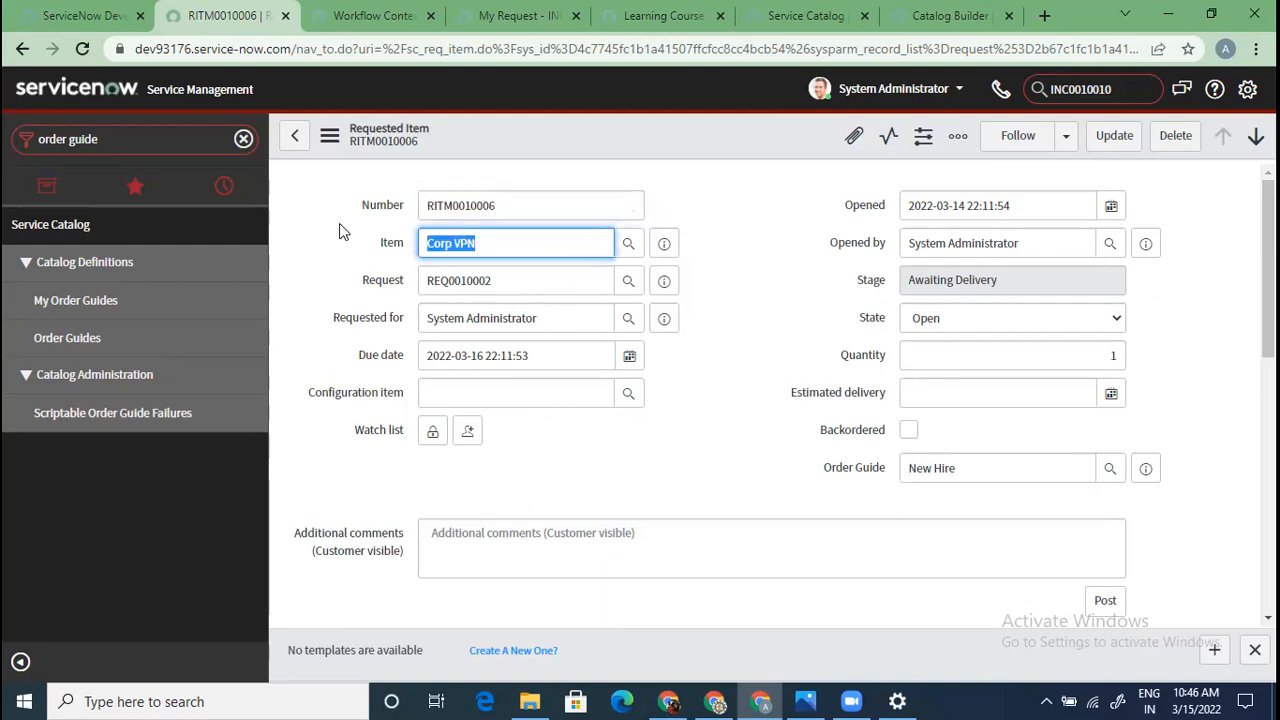
click(232, 140)
text(maintain items)
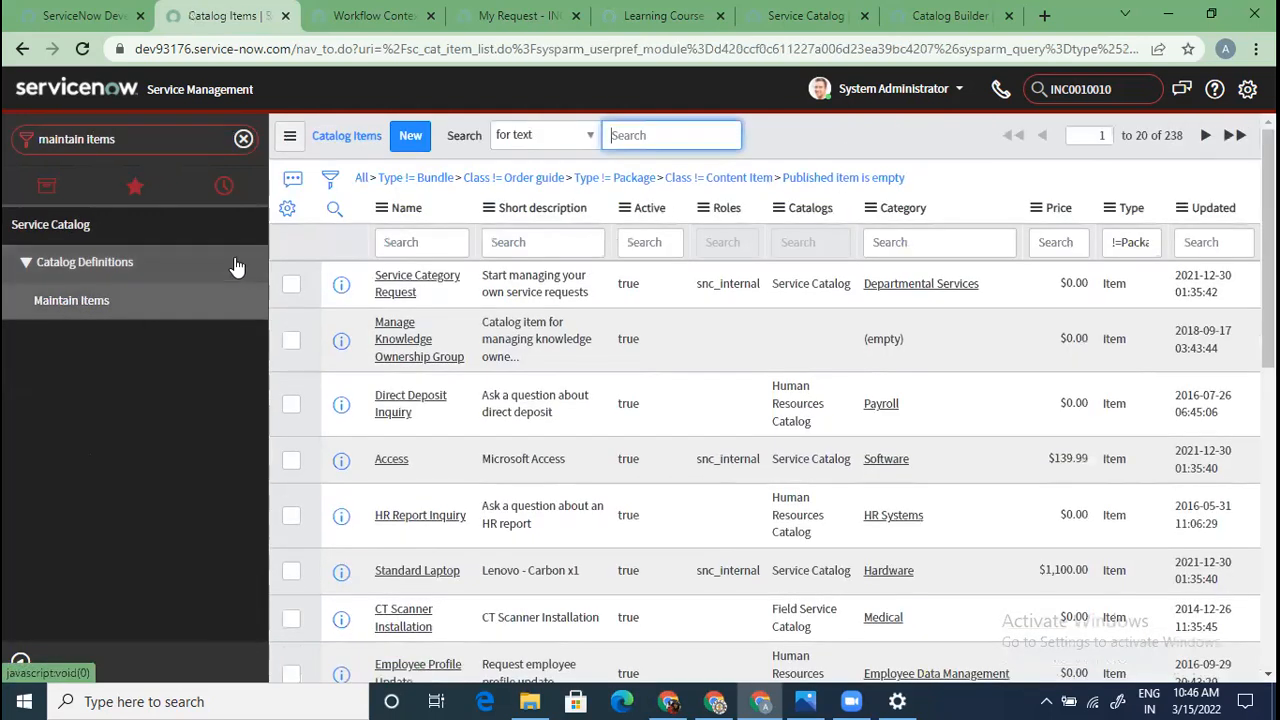
click(464, 251)
text(Corp VPN)
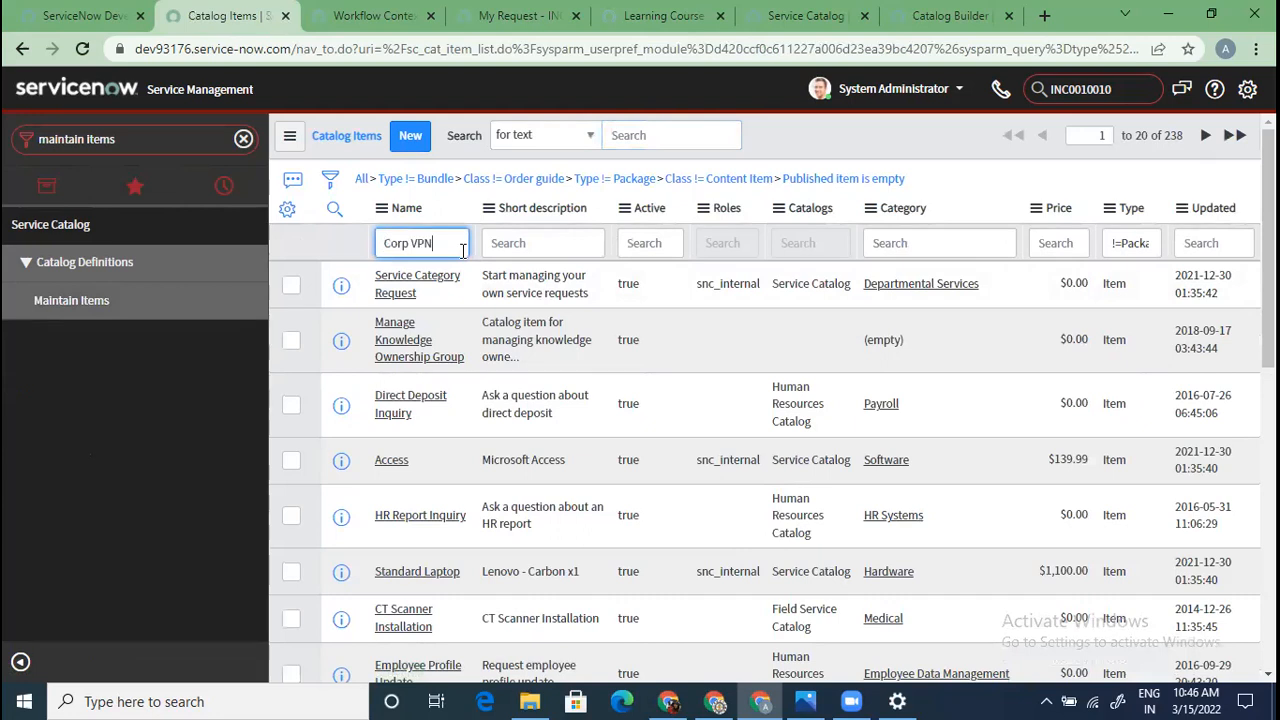
key(Return)
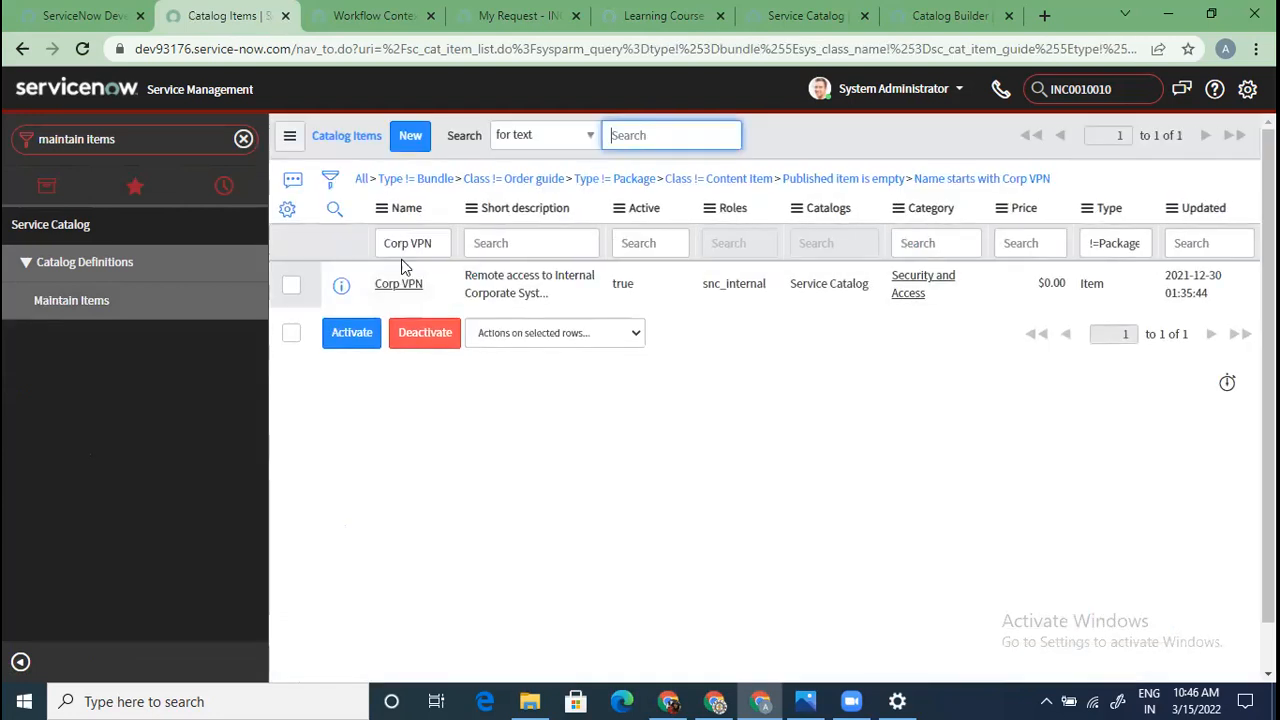
Open the Corp VPN item and show its Process Engine workflow, Procurement Process Flow - Software
click(400, 285)
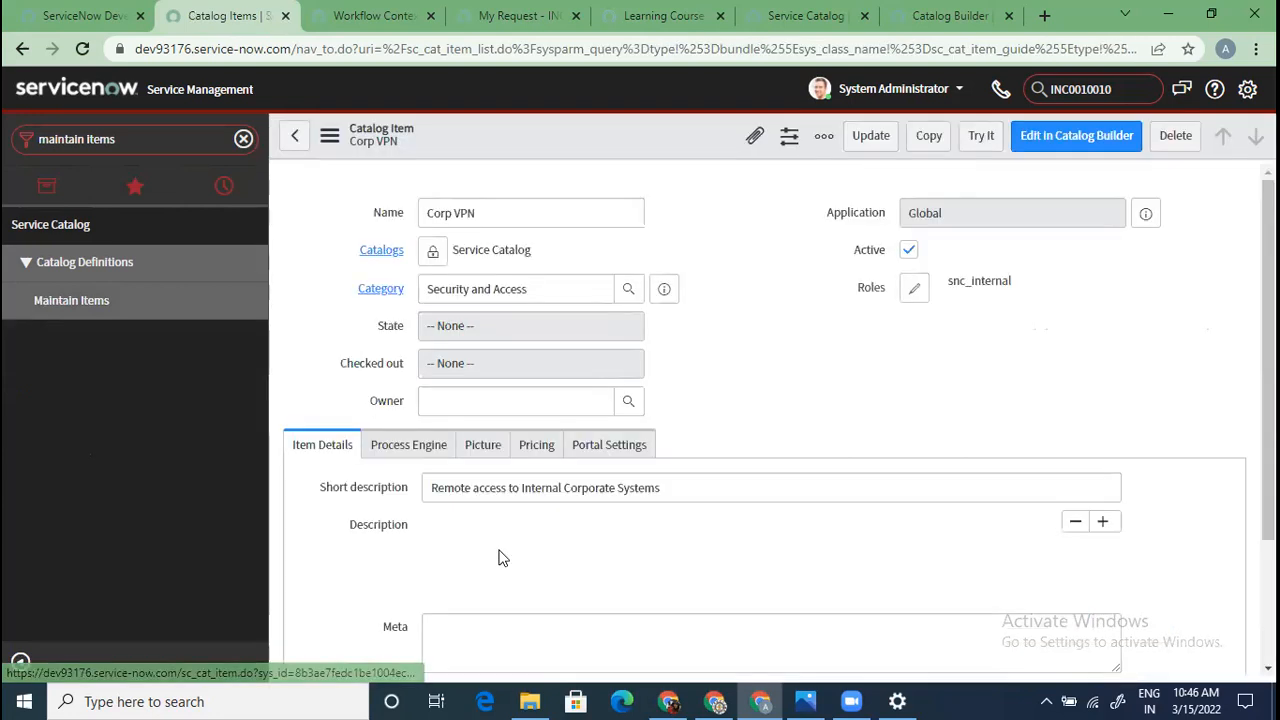
scroll(500, 558, down, 2)
scroll(500, 558, down, 1)
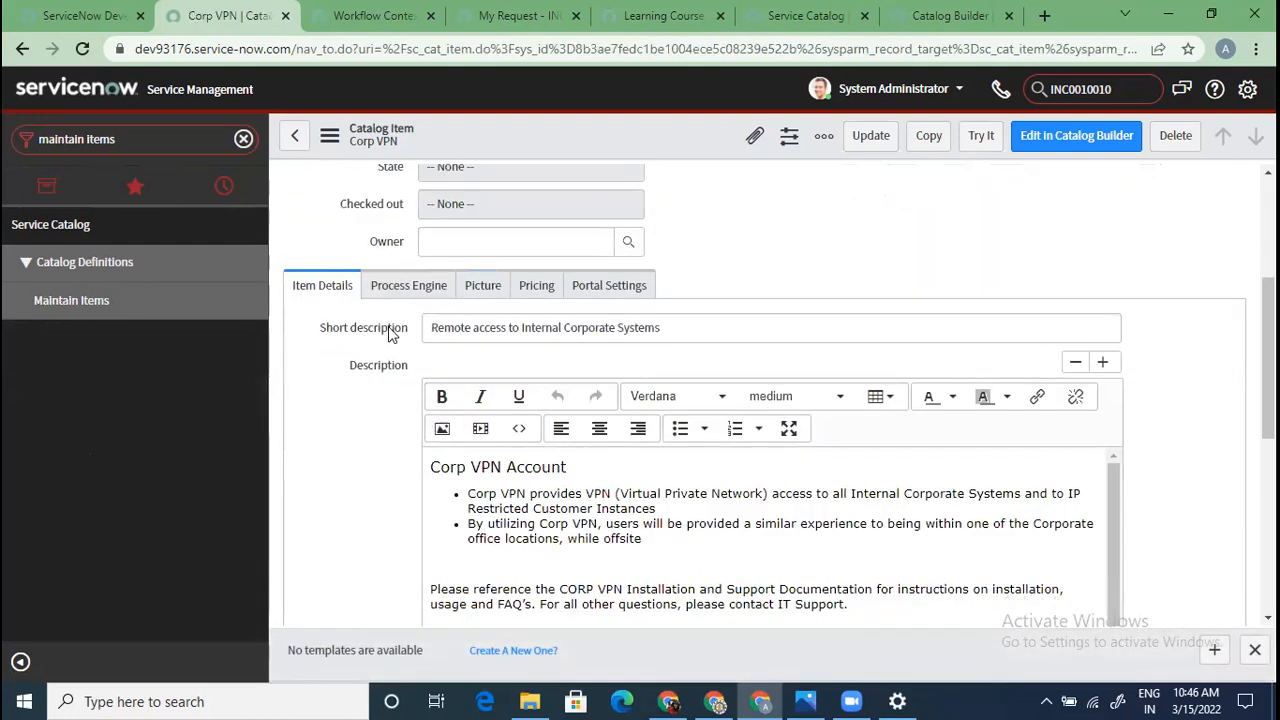
click(408, 286)
scroll(1040, 394, down, 1)
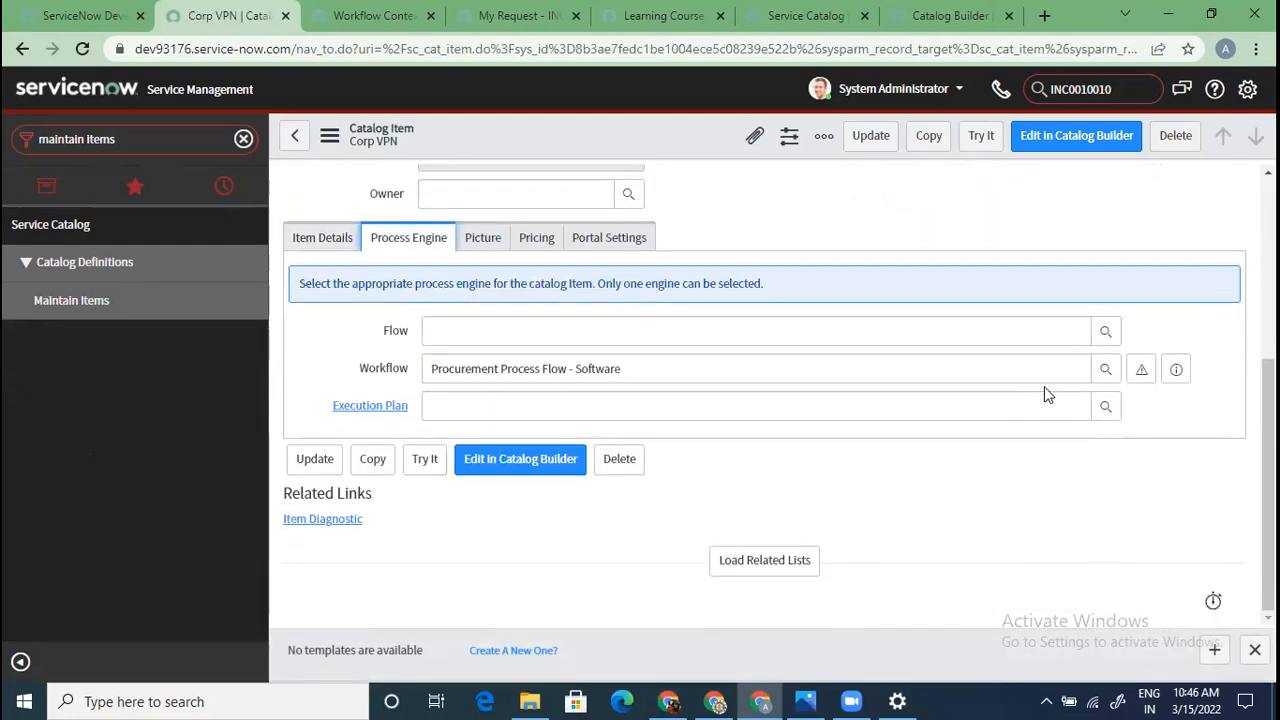
Open the Procurement Process Flow - Software workflow and its published version
click(1177, 369)
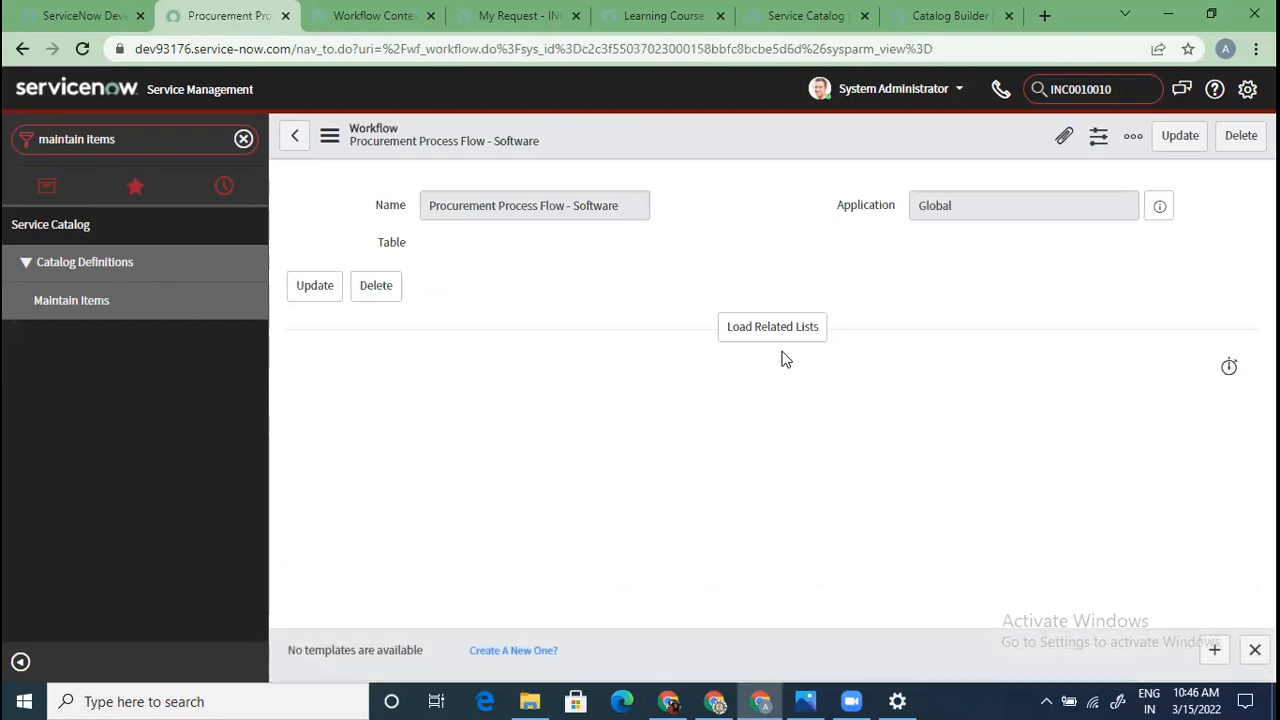
click(797, 330)
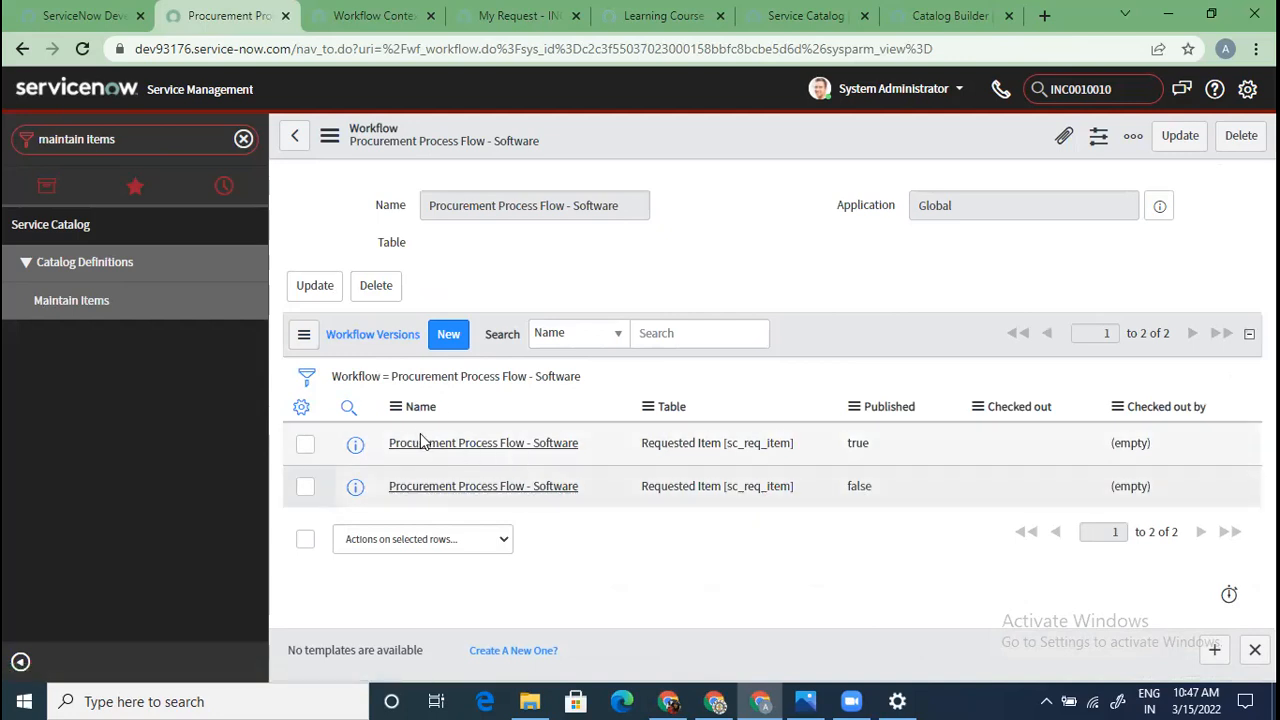
click(566, 465)
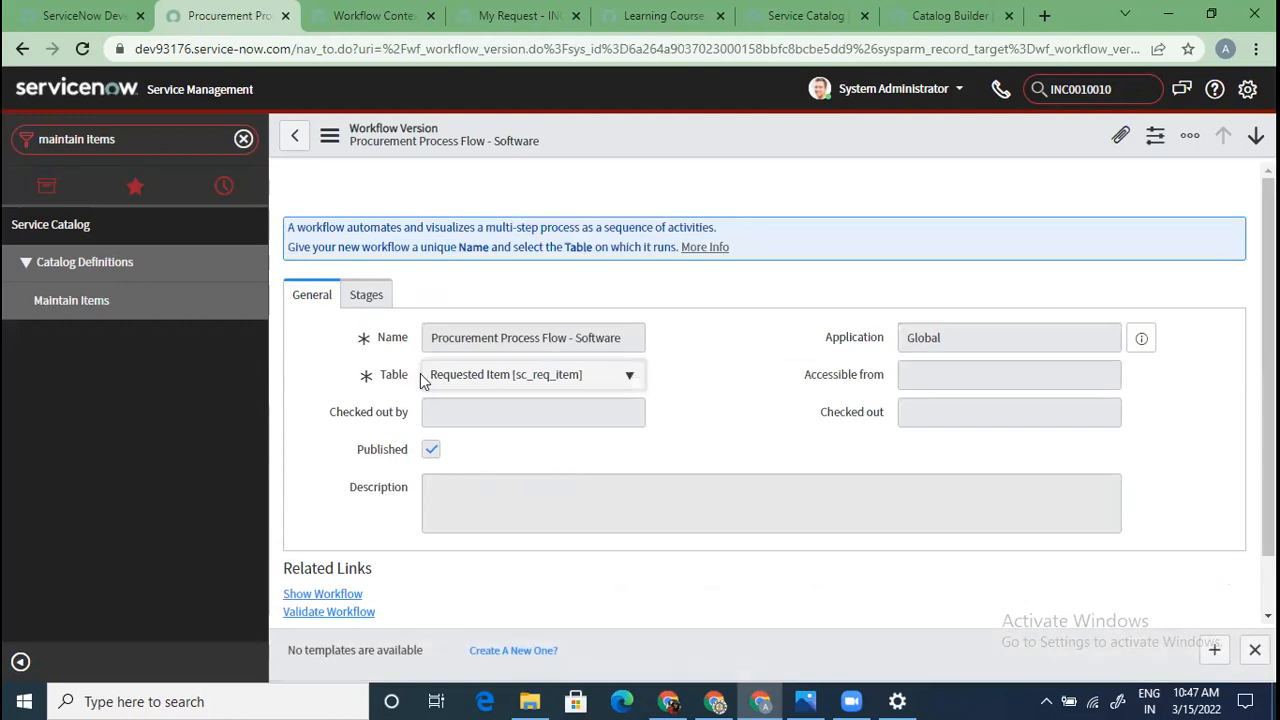
scroll(460, 410, down, 1)
scroll(506, 455, up, 1)
Check the workflow version's Stages, then launch its diagram in the workflow editor
click(367, 298)
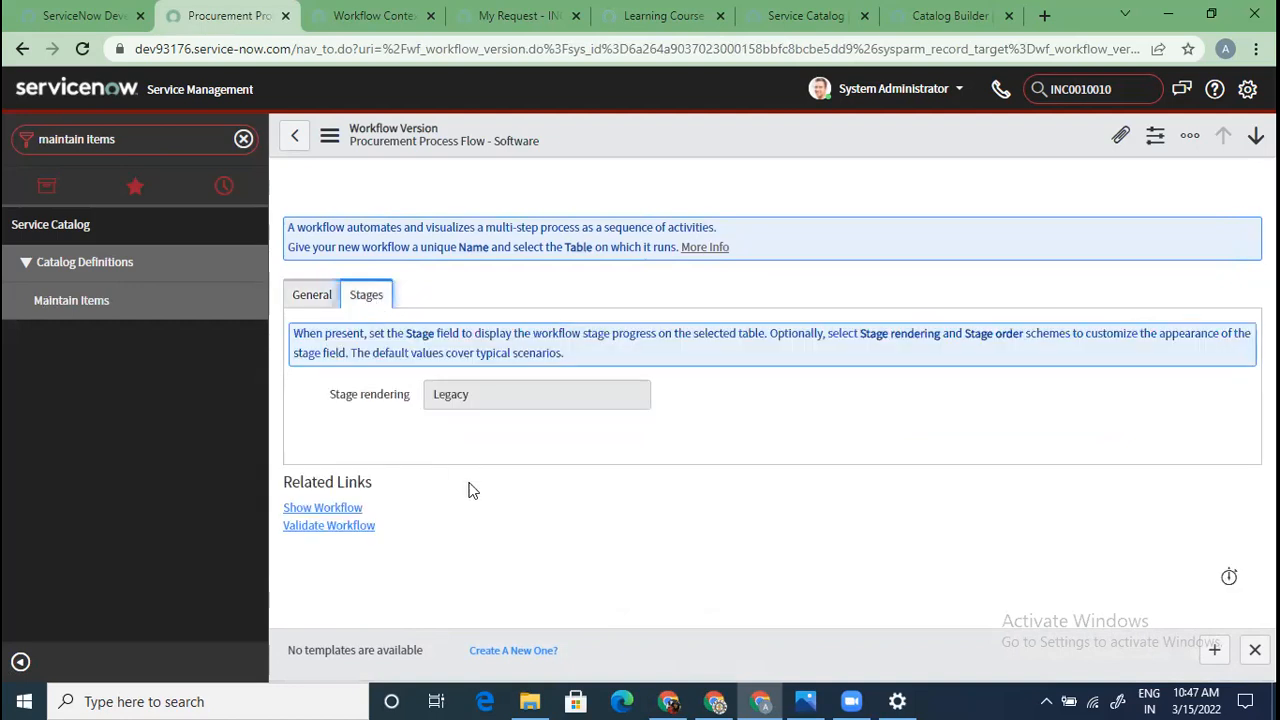
click(308, 296)
scroll(324, 371, down, 1)
click(330, 530)
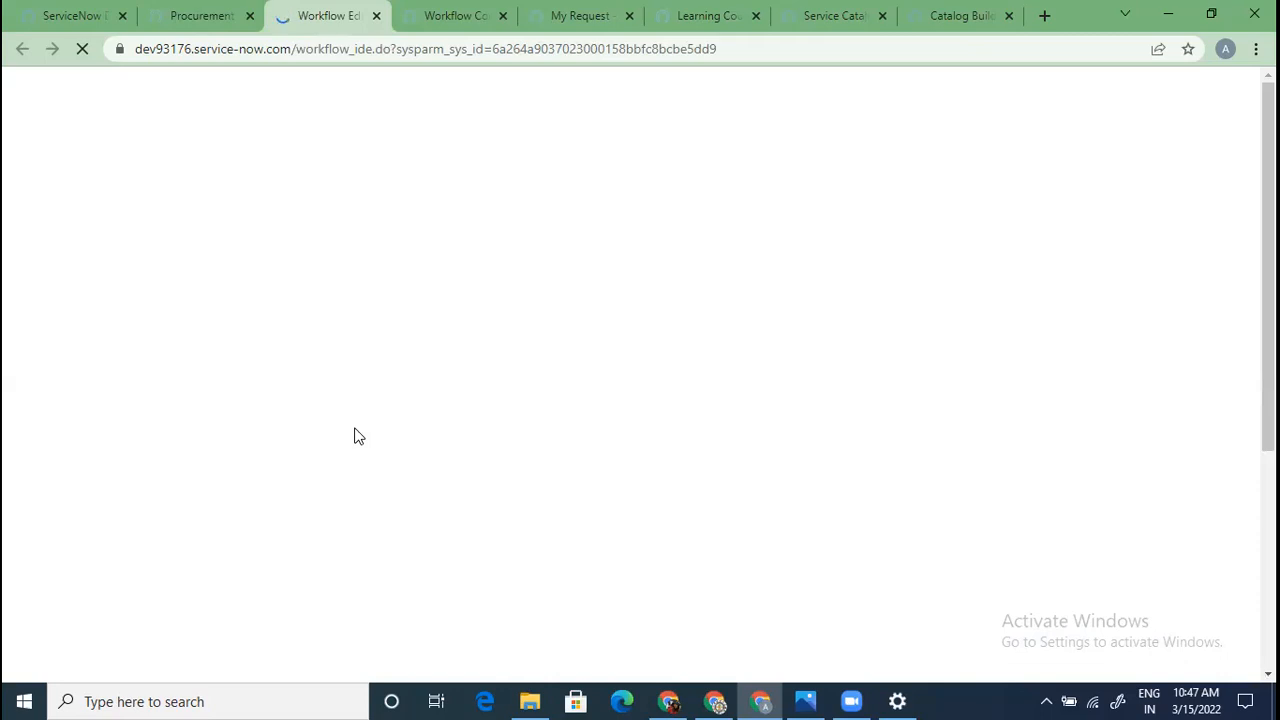
click(190, 18)
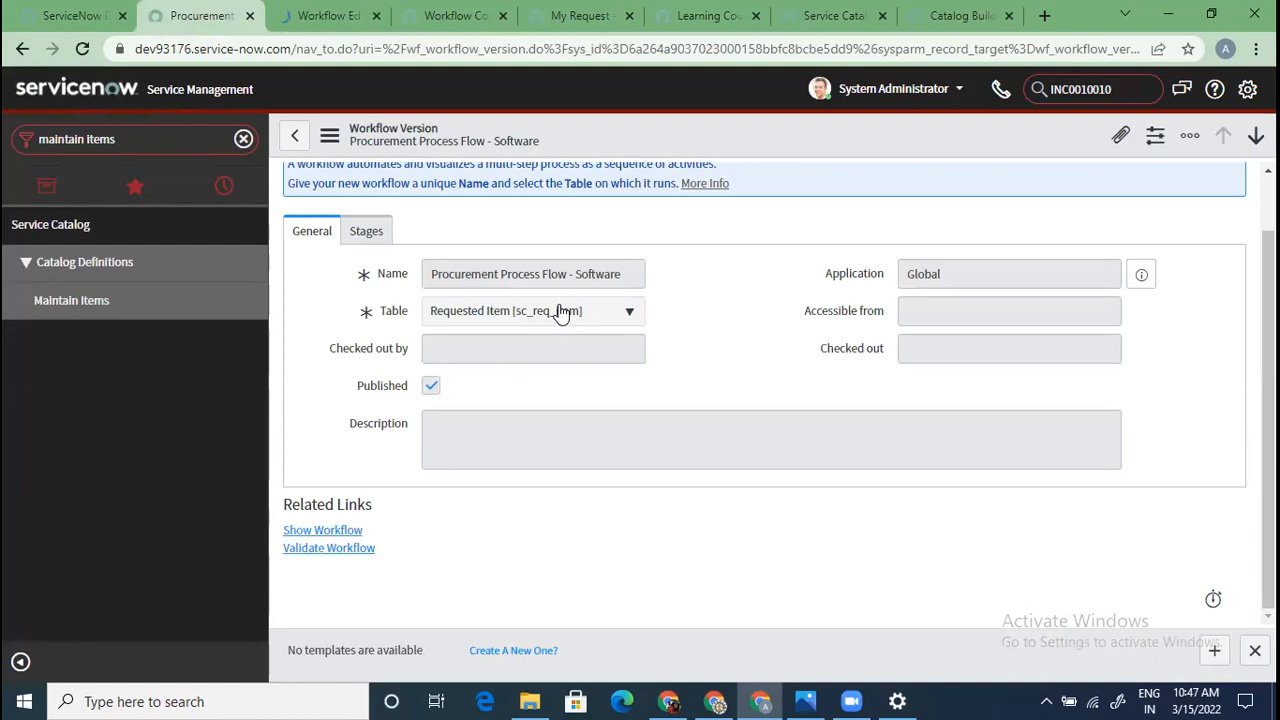
key(Up)
key(Up)
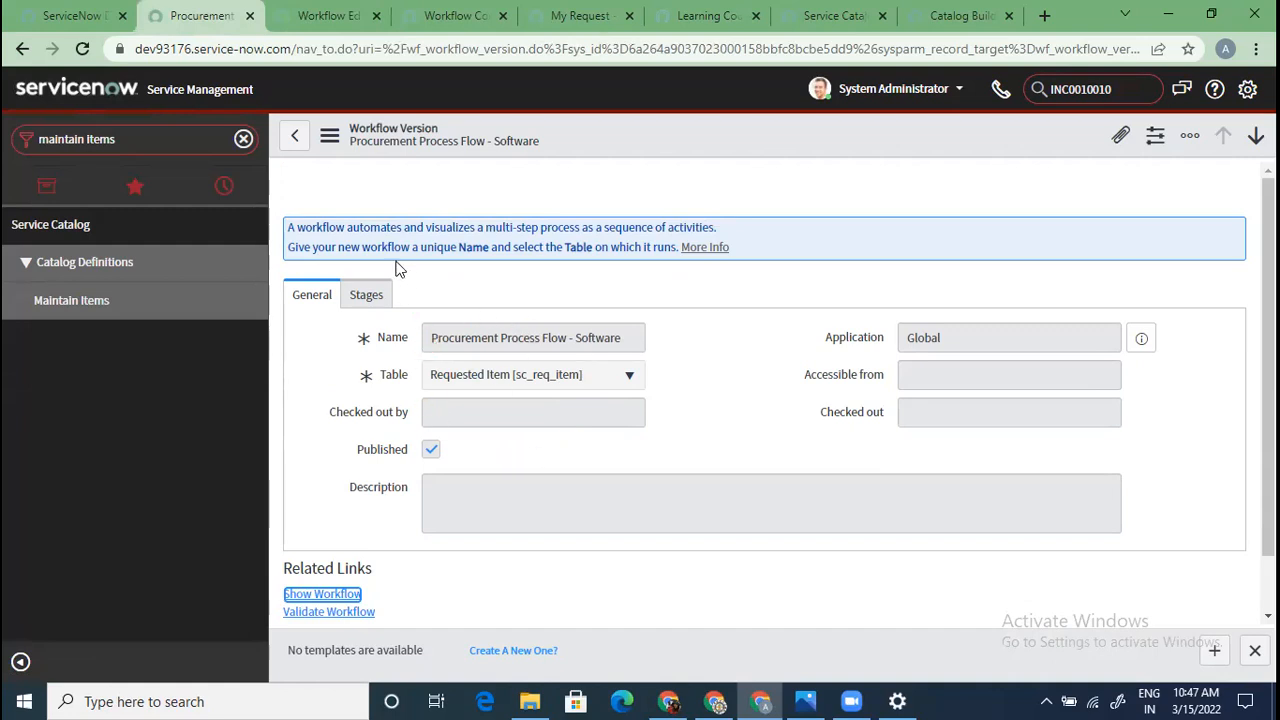
Pan across the Procurement Process Flow - Software diagram and filter the workflow list to 'request'
click(322, 18)
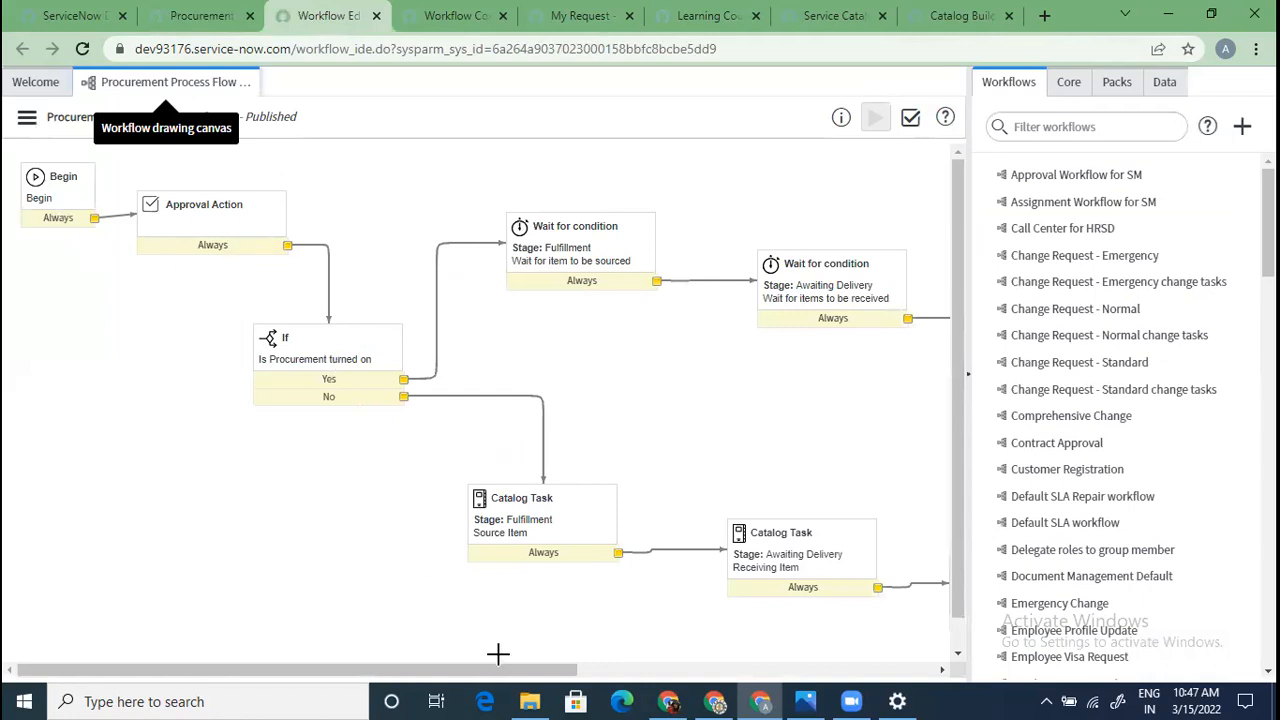
drag(519, 676, 905, 668)
scroll(871, 606, down, 1)
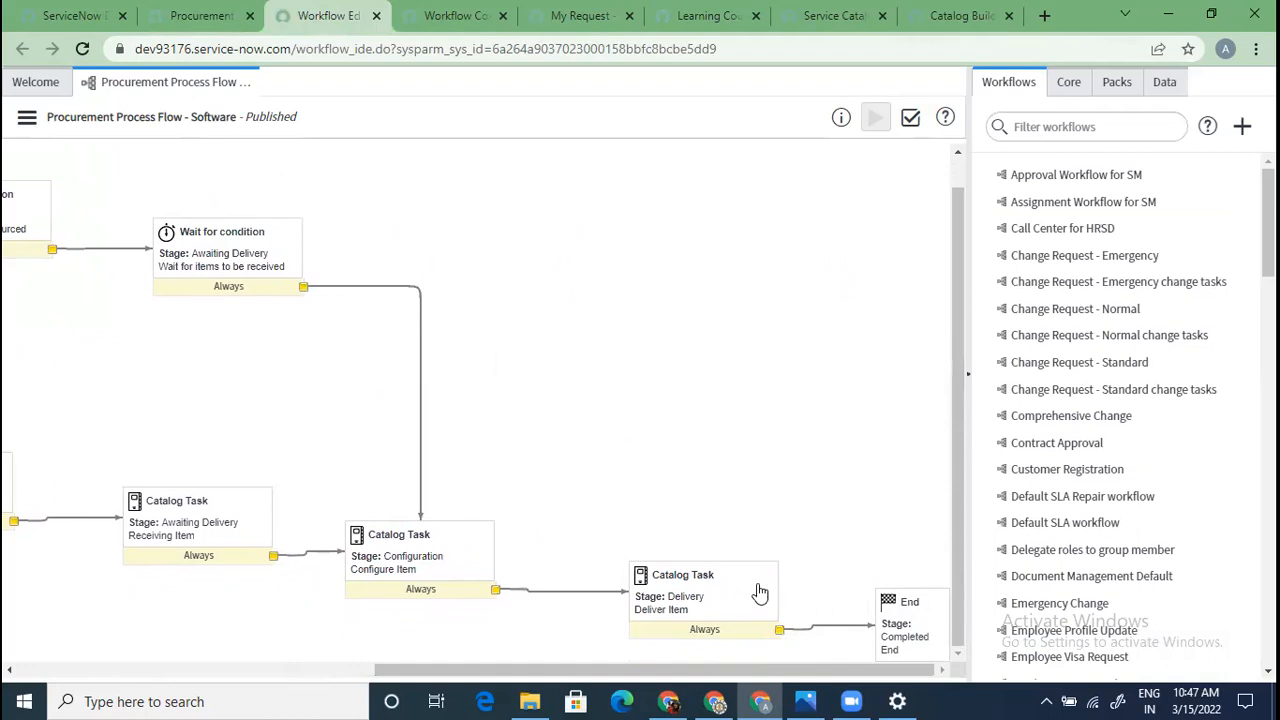
drag(682, 670, 326, 583)
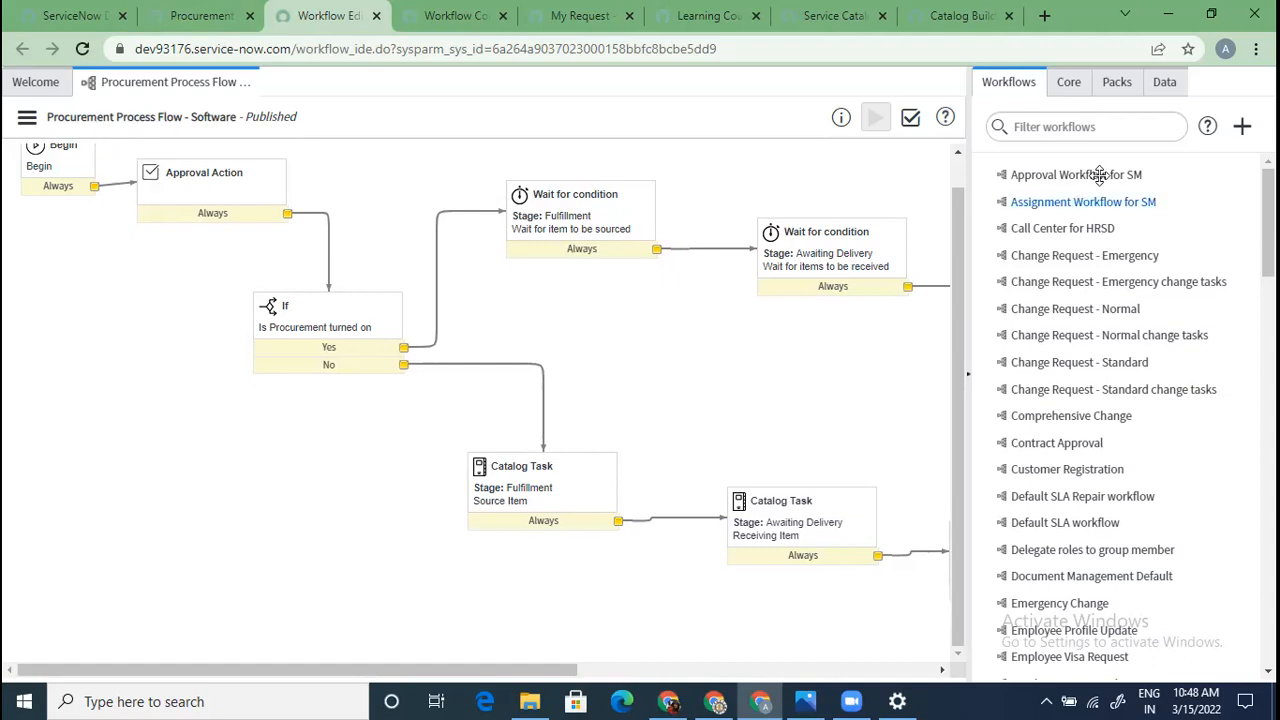
click(1111, 126)
text(request)
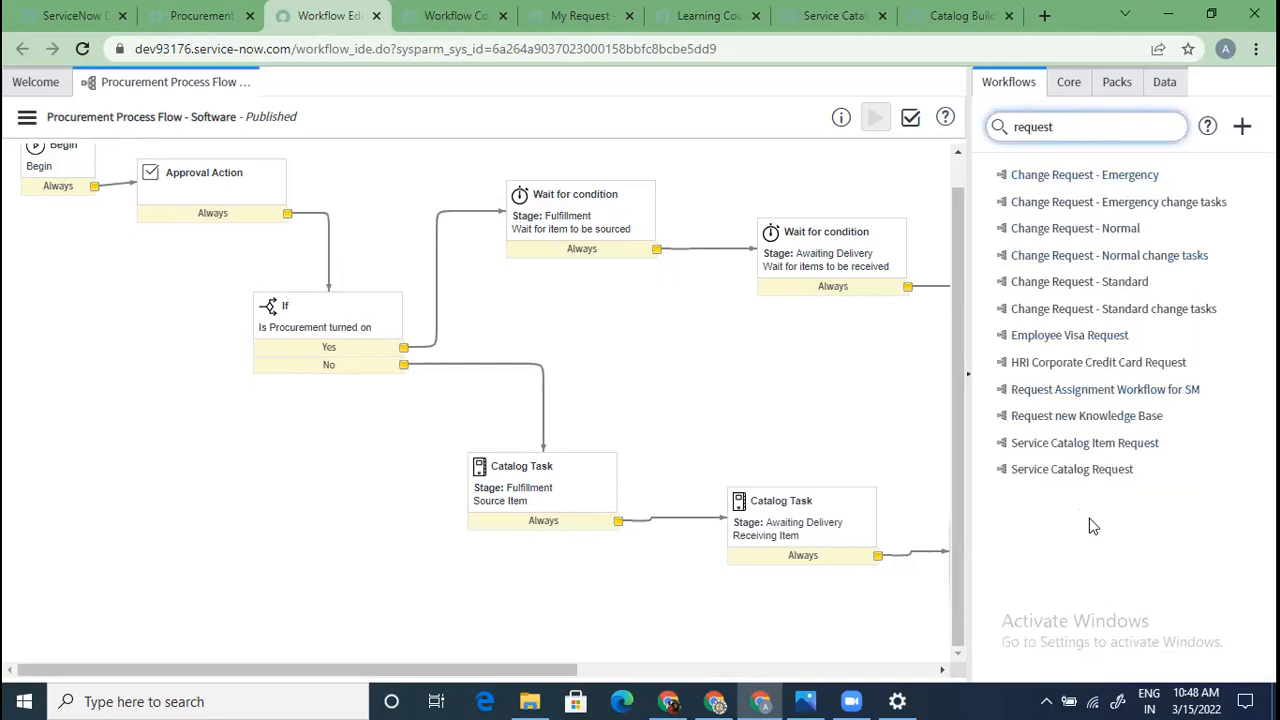
Open the Service Catalog Item Request workflow and pan across its Dept. Head and CIO approvals
click(1104, 444)
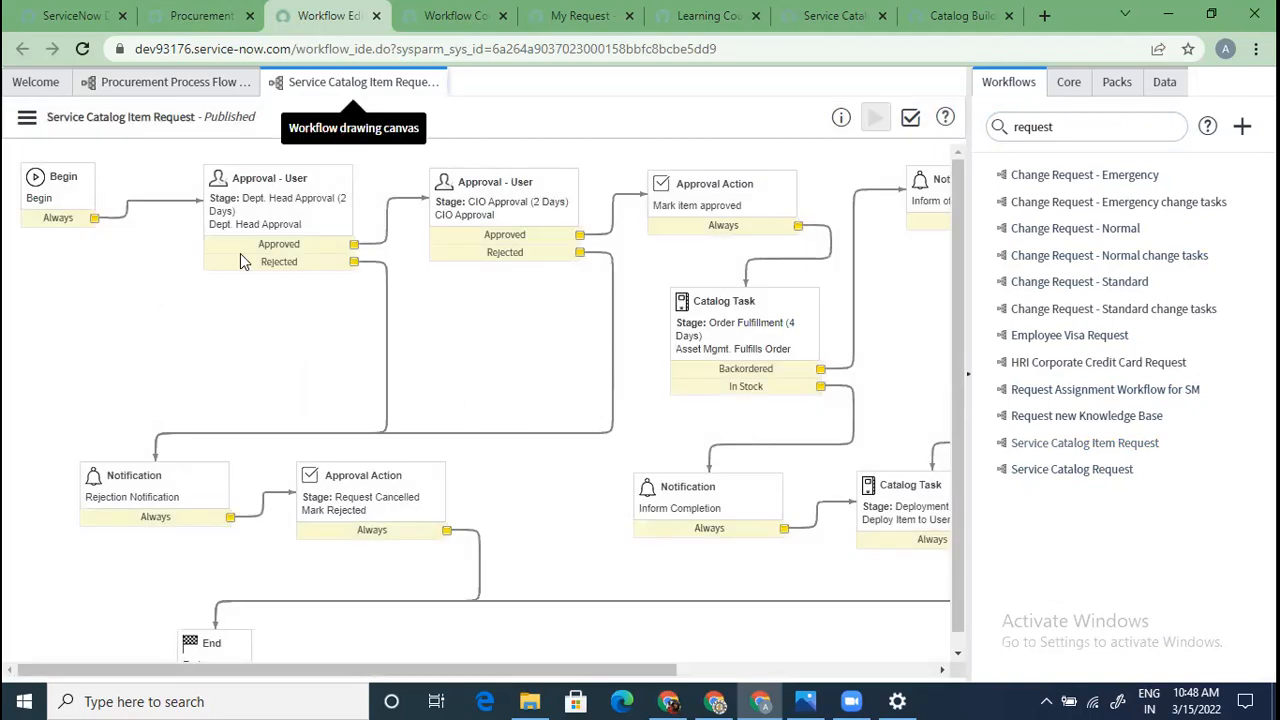
drag(655, 682, 916, 687)
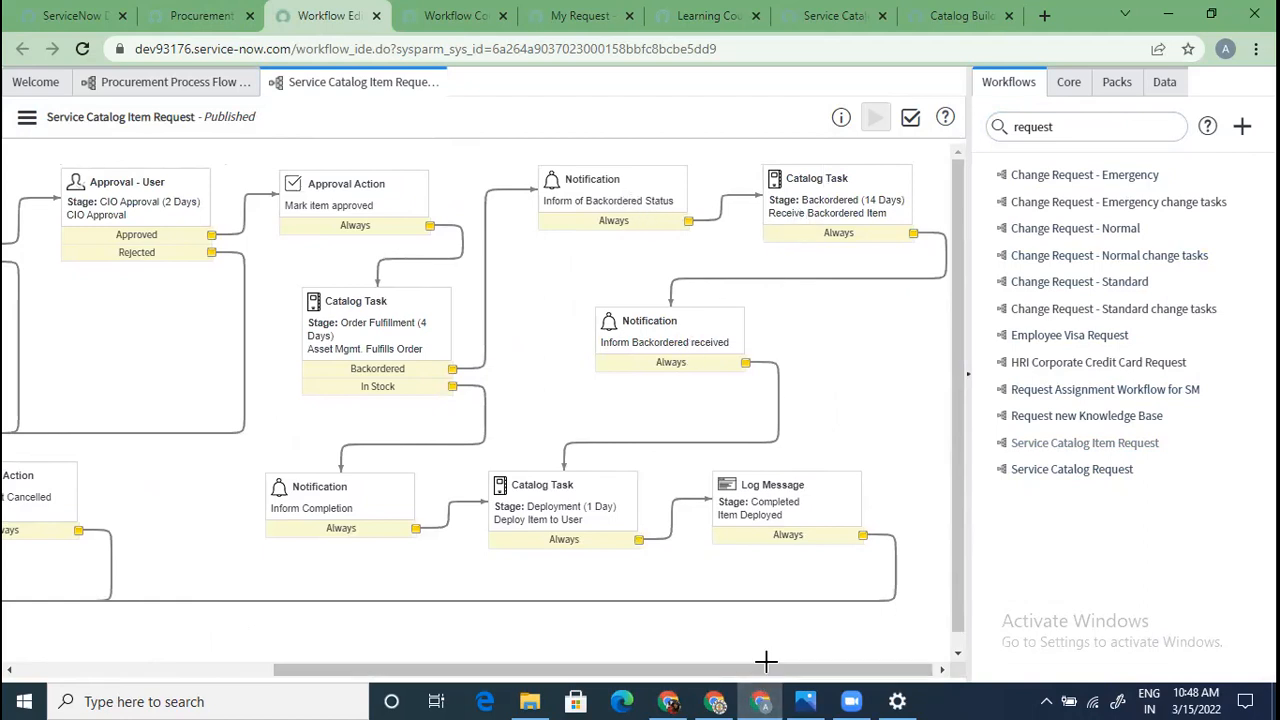
drag(765, 661, 523, 660)
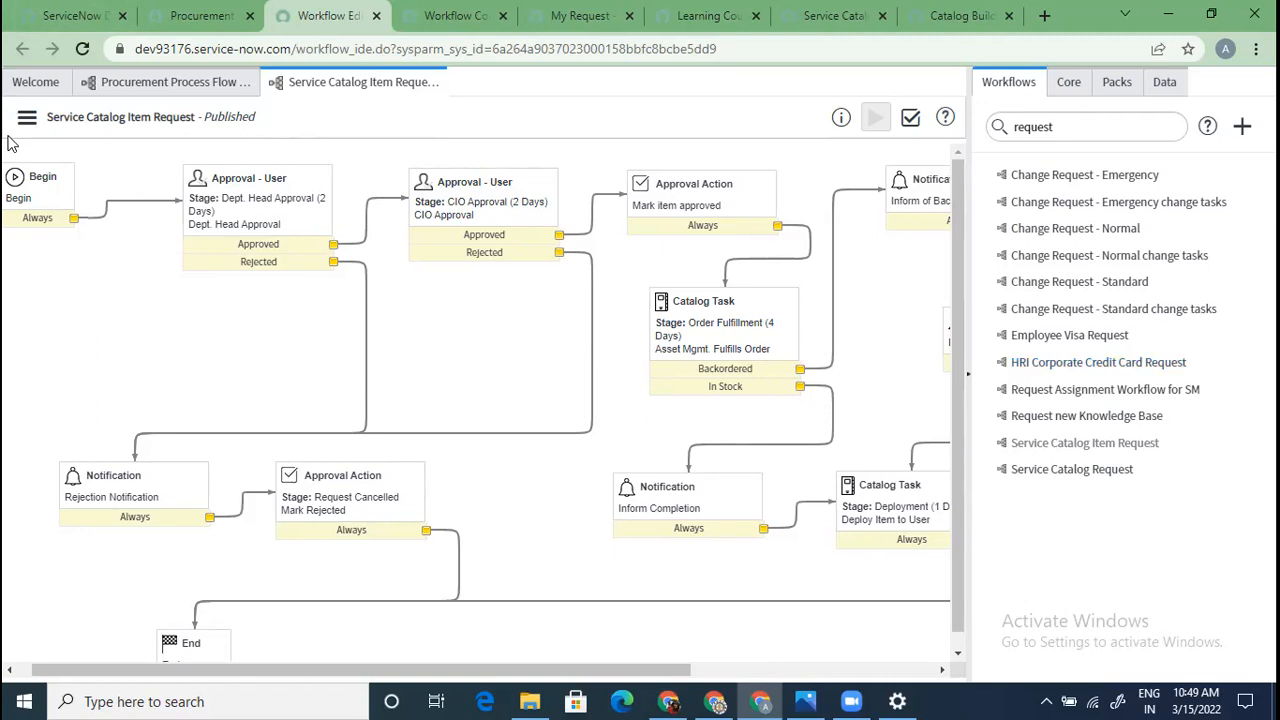
Back on the instance, search the navigator for 'catalog buil' and open Catalog Builder
click(77, 12)
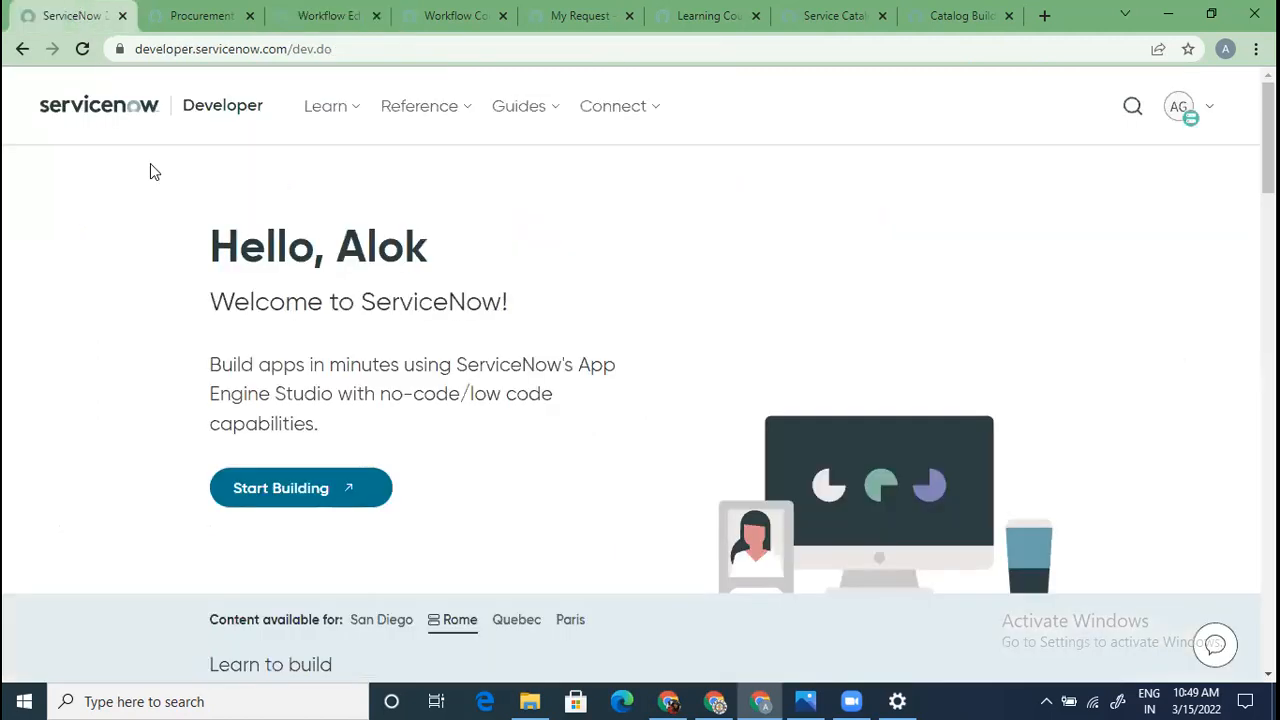
click(203, 15)
click(244, 139)
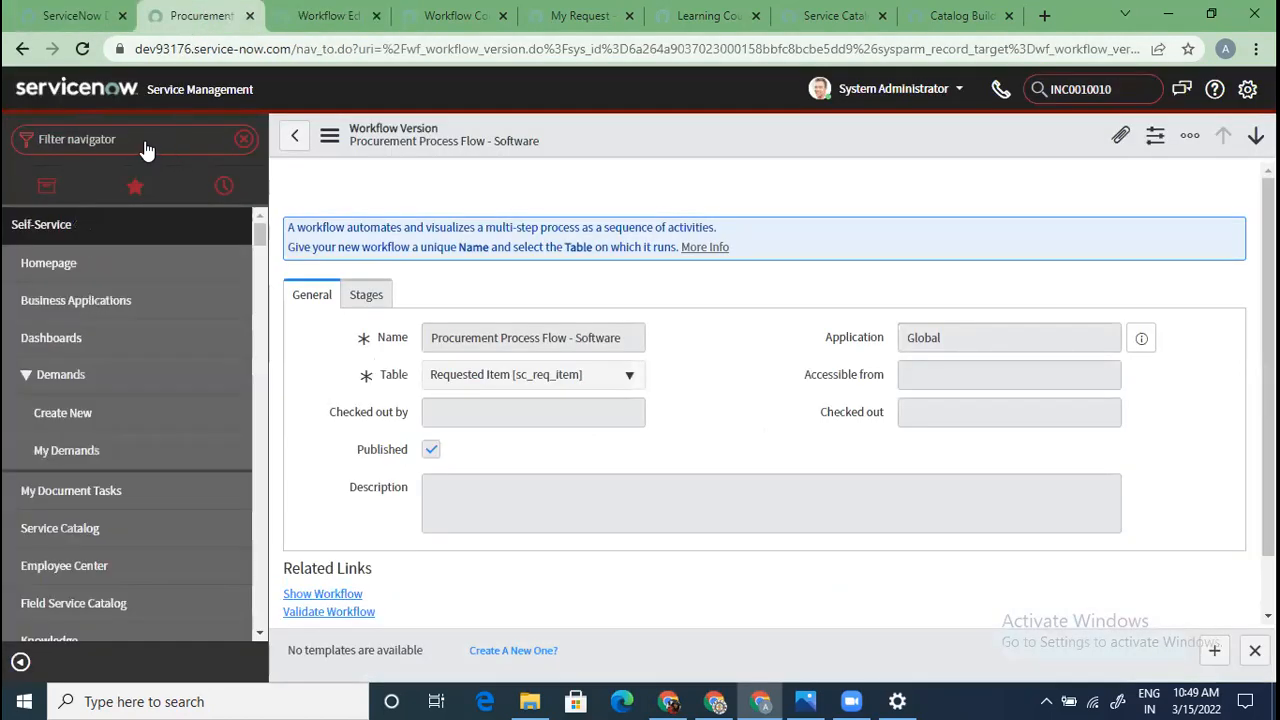
text(cata)
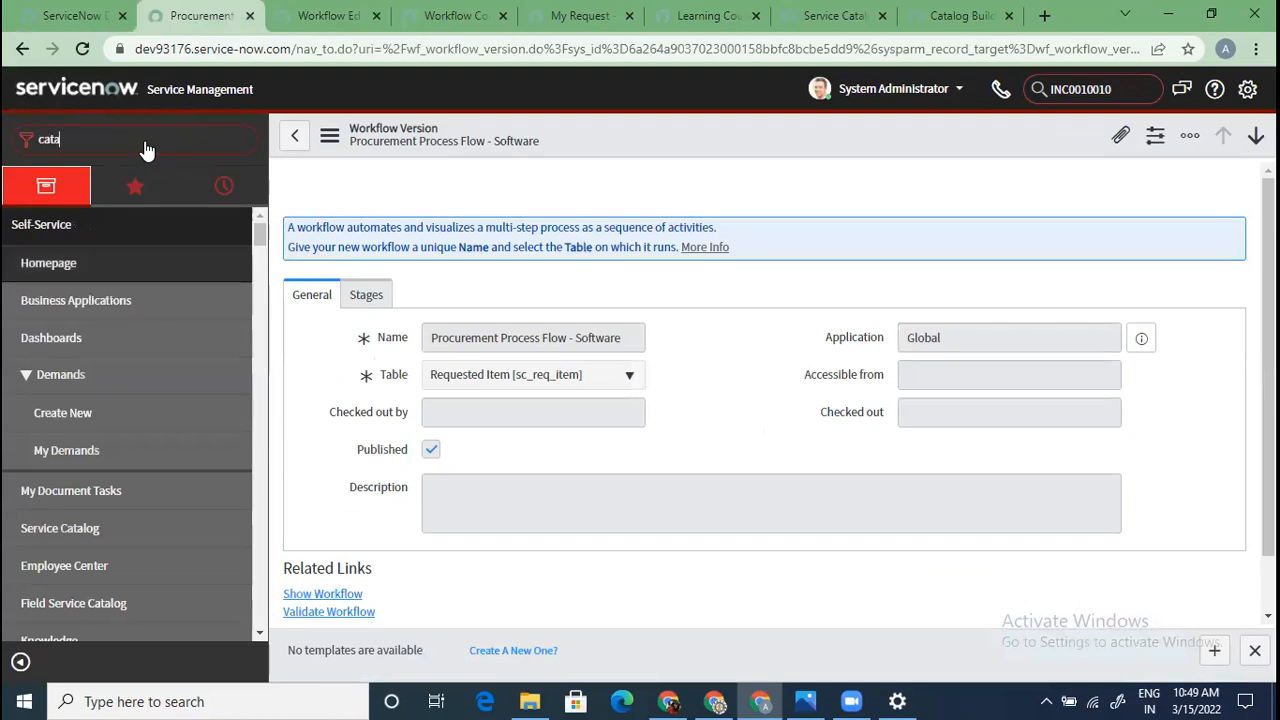
text(log buil)
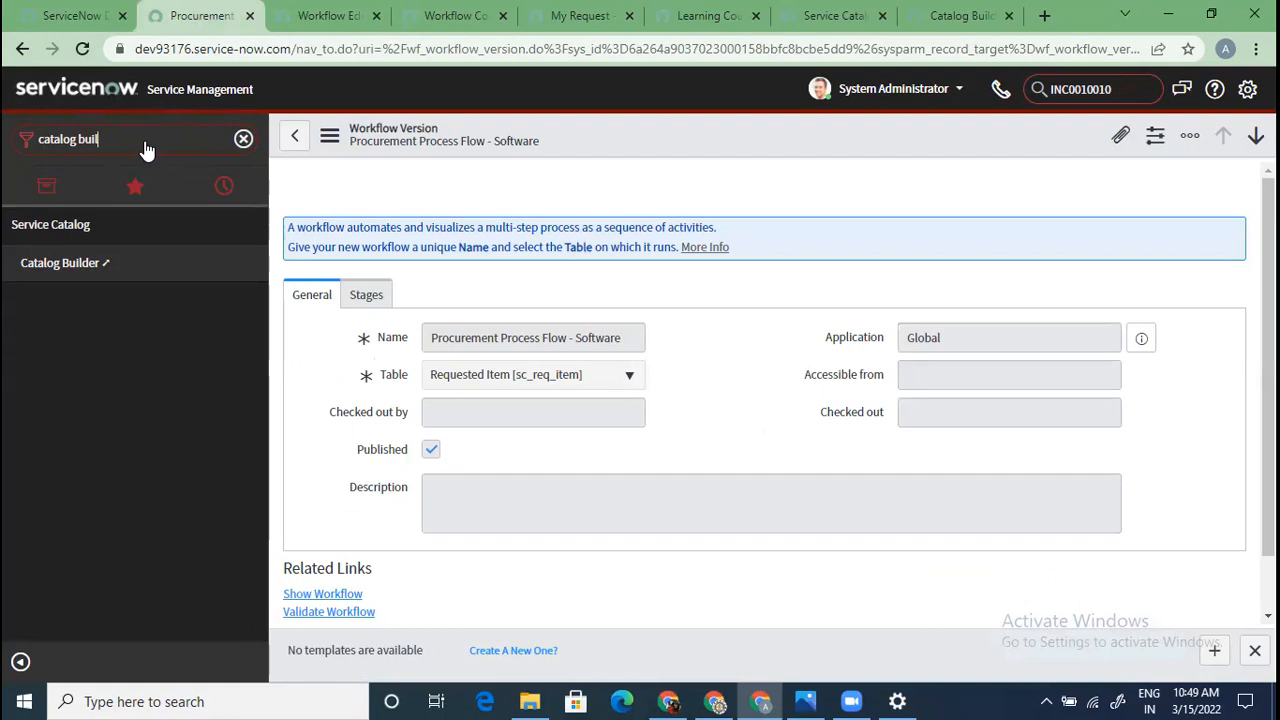
click(120, 262)
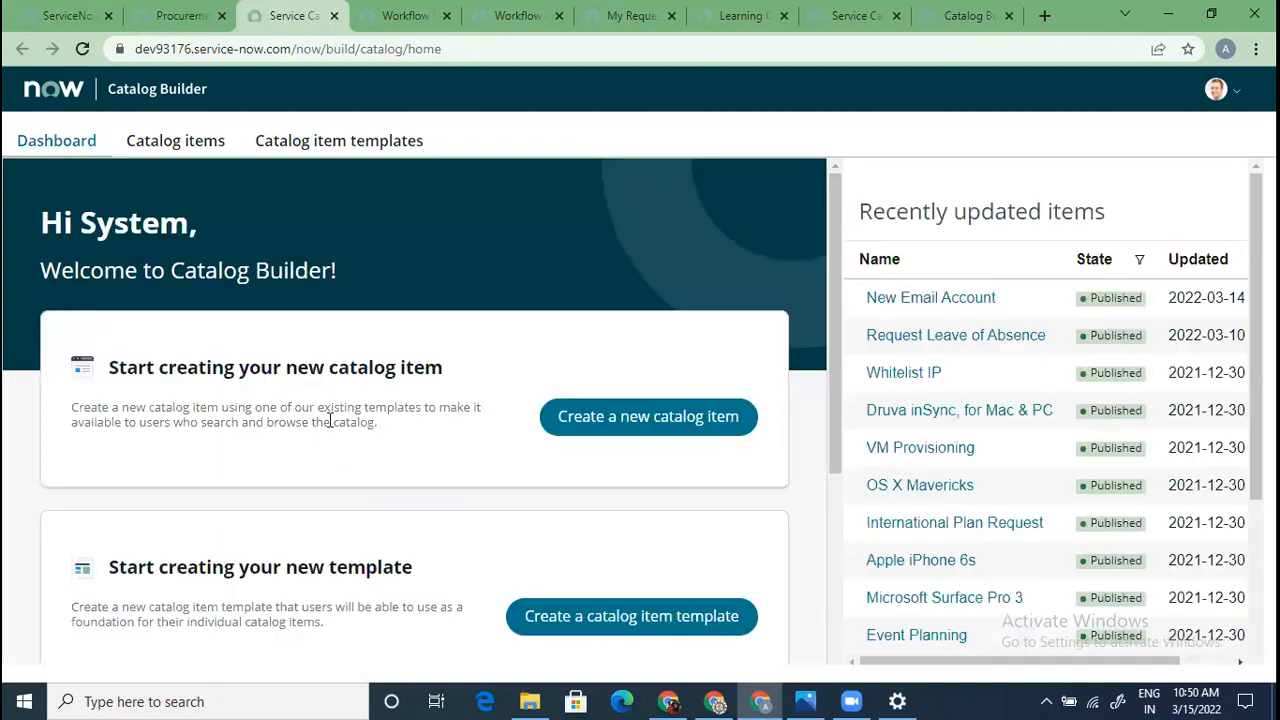
Start a new catalog item template from the Catalog Builder dashboard to reach the item type choice
scroll(527, 501, down, 2)
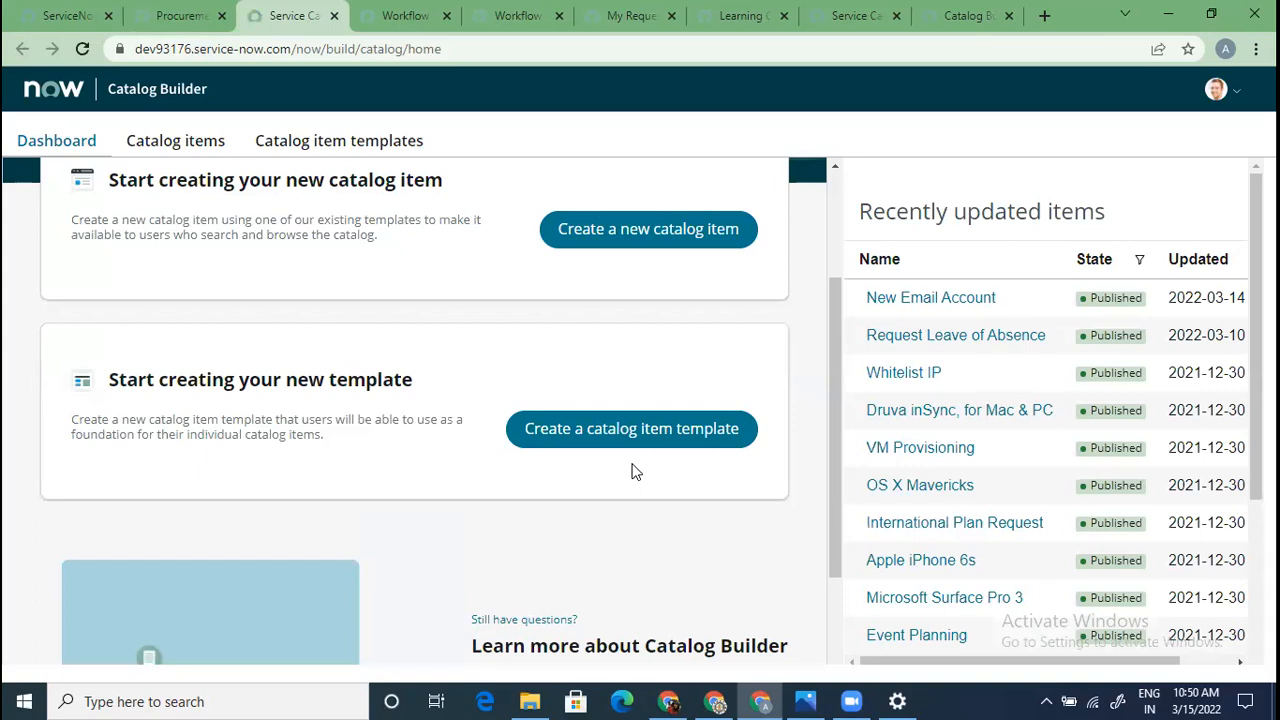
scroll(631, 471, up, 2)
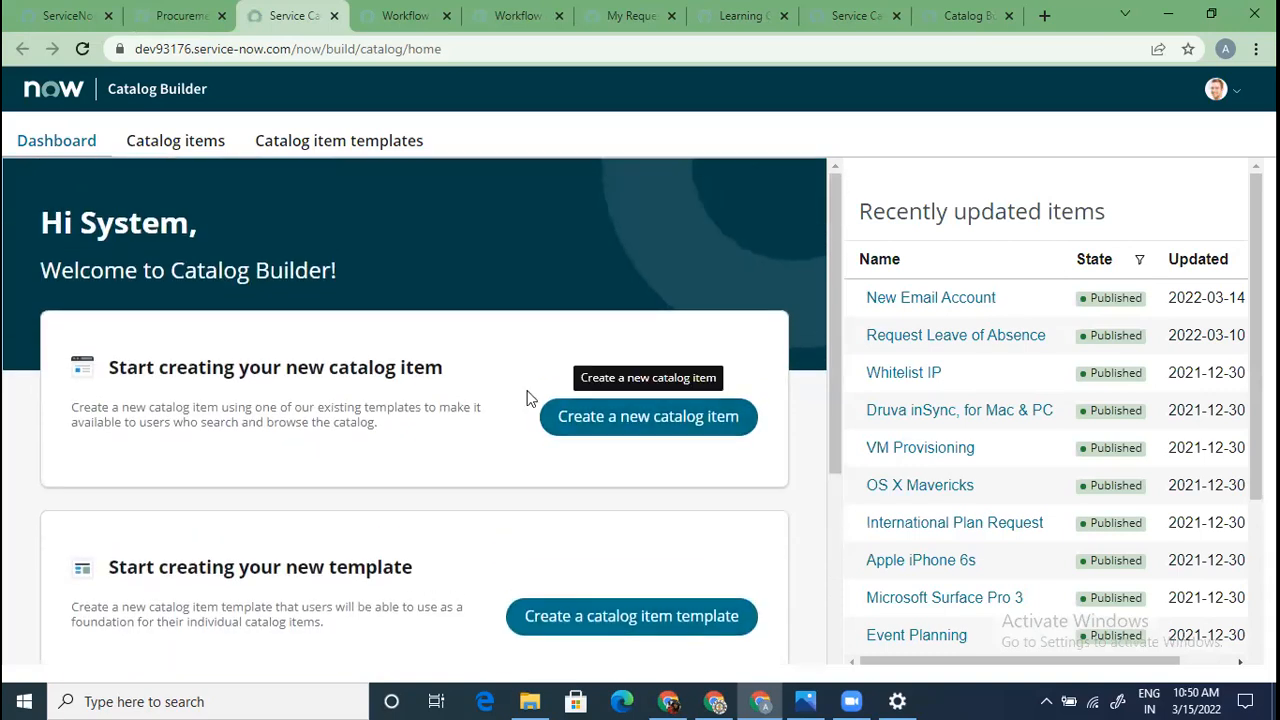
drag(118, 368, 425, 407)
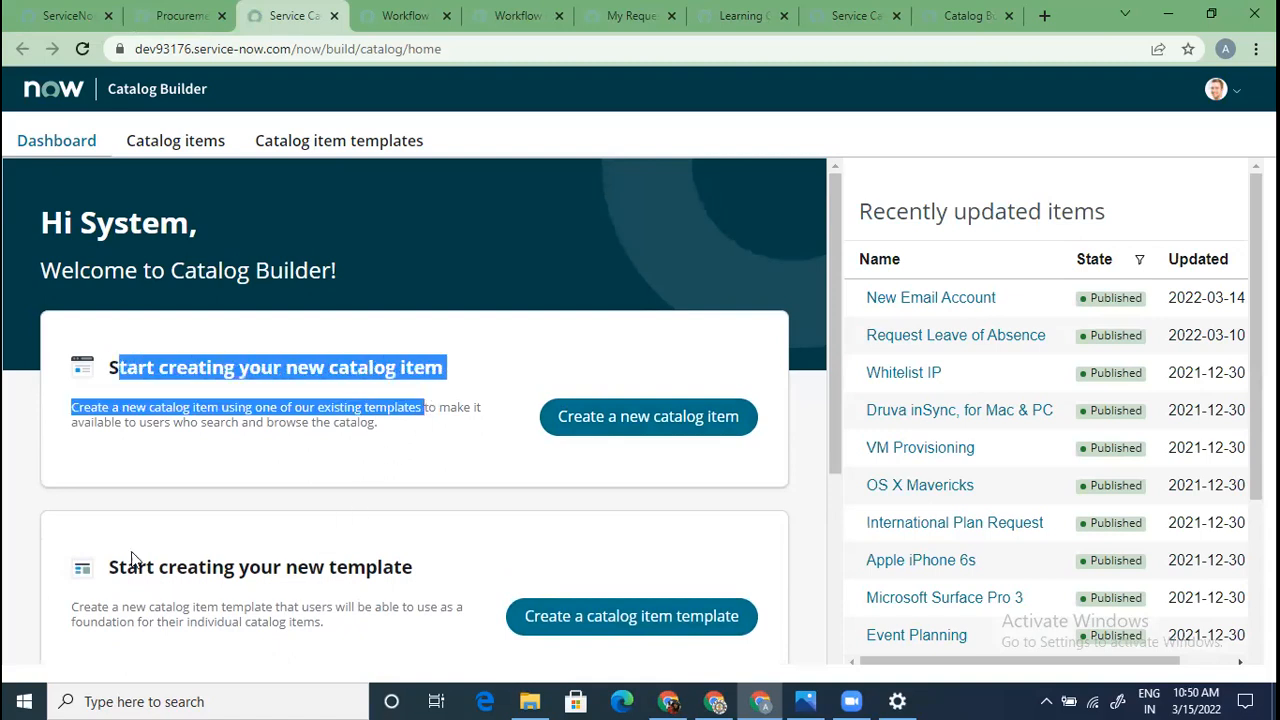
drag(125, 567, 338, 569)
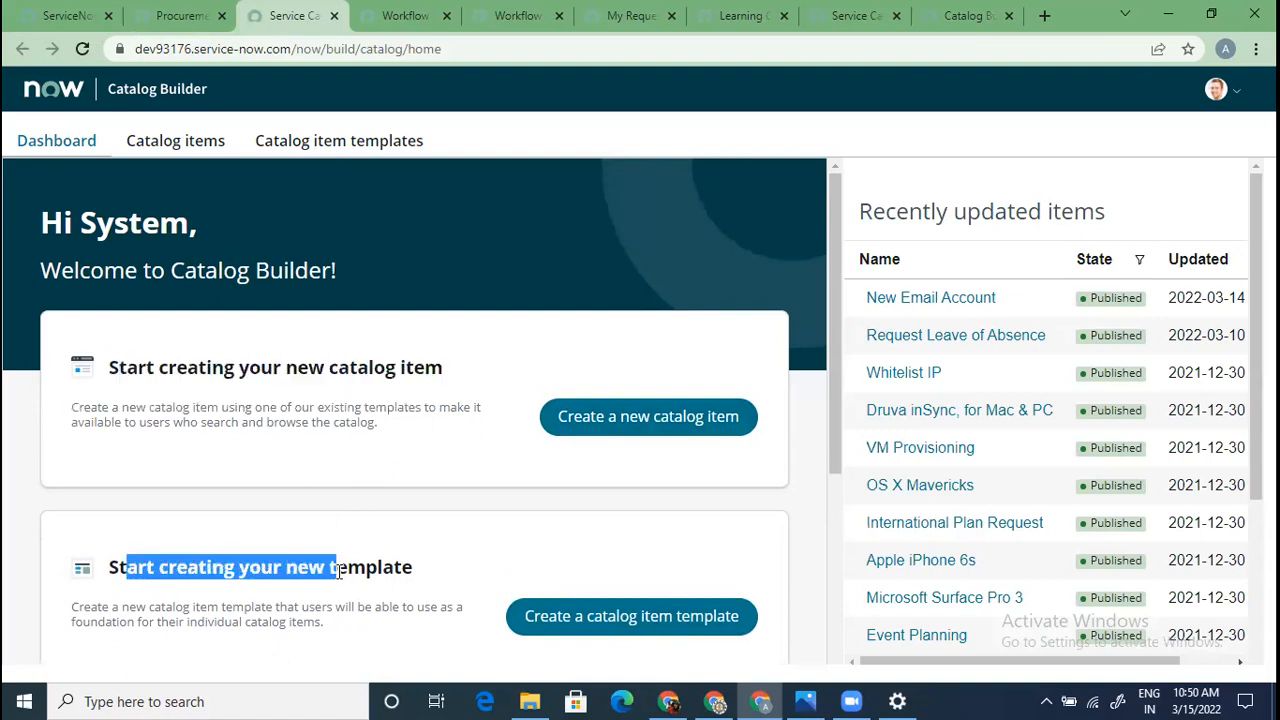
click(336, 655)
scroll(632, 595, down, 3)
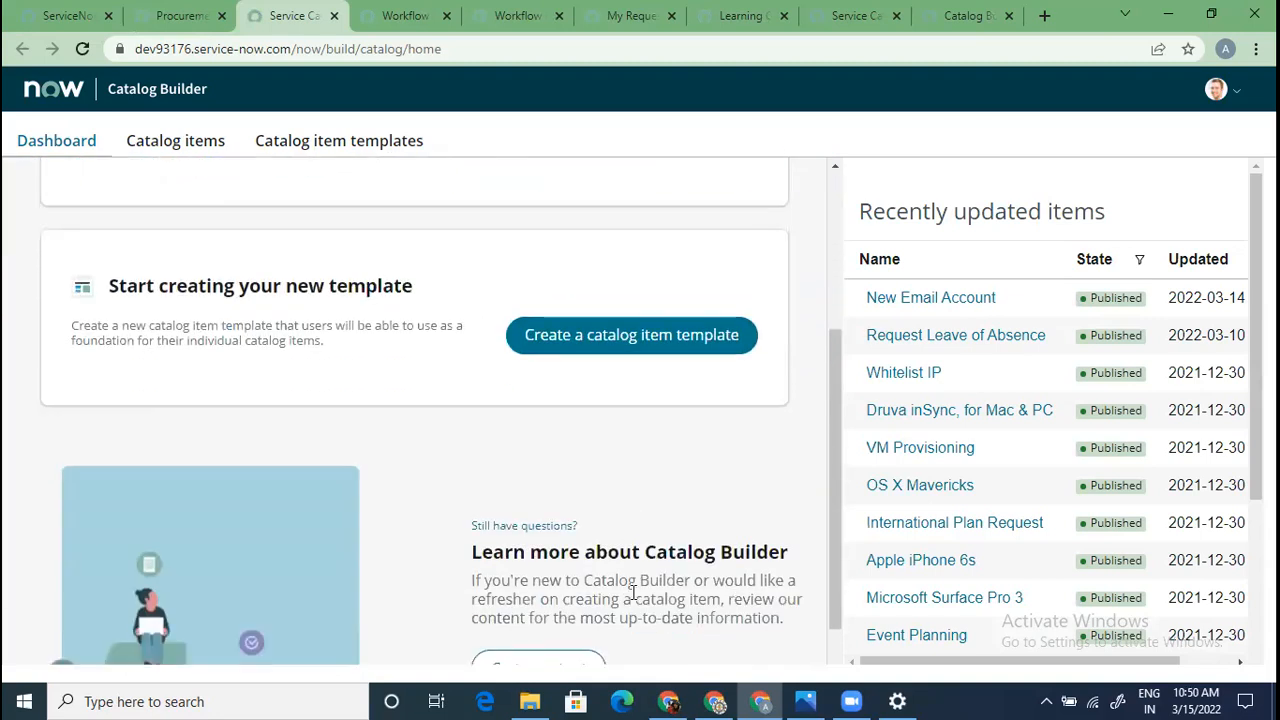
click(643, 342)
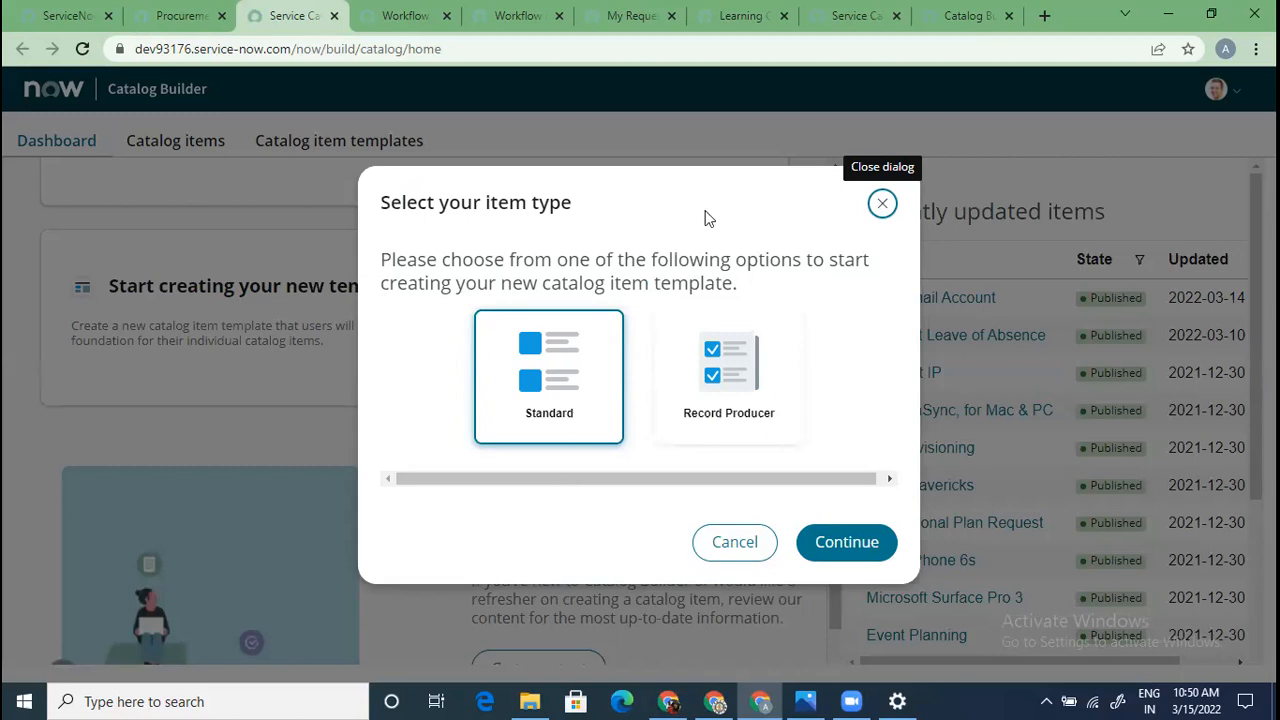
Choose the Standard item type and name the template 'test template'
click(862, 553)
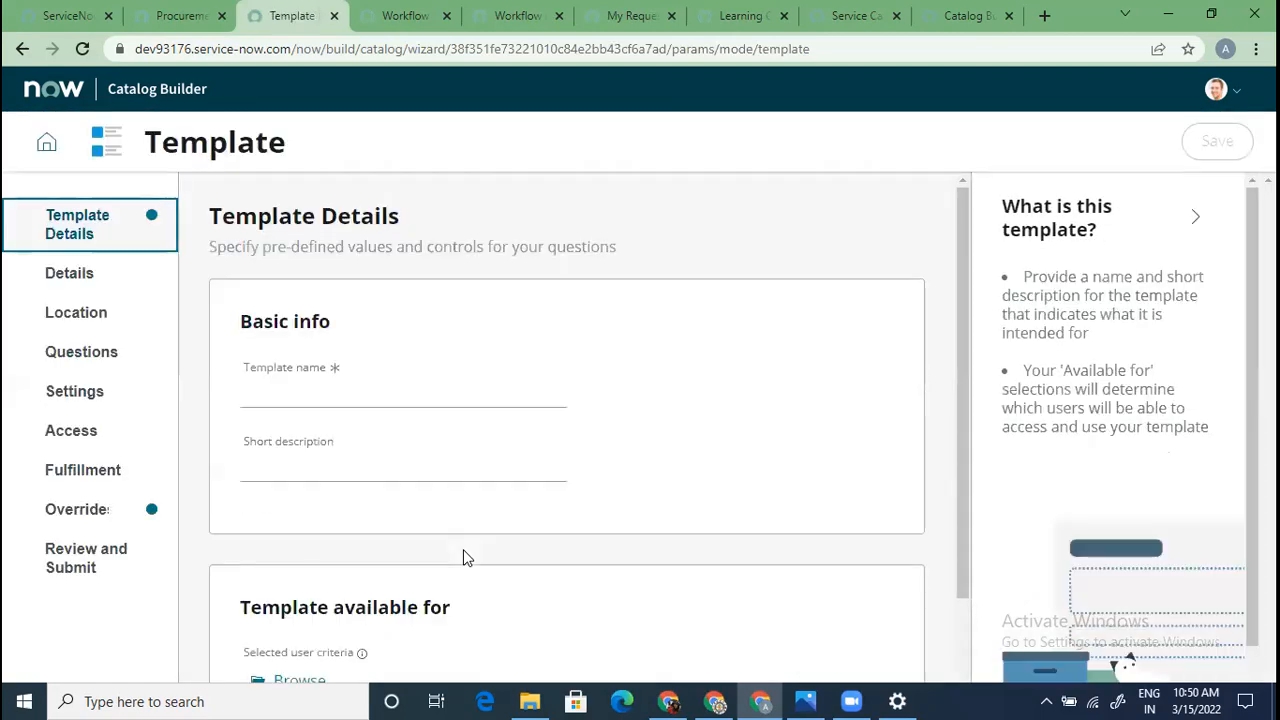
scroll(463, 551, down, 2)
click(354, 282)
text(test templare)
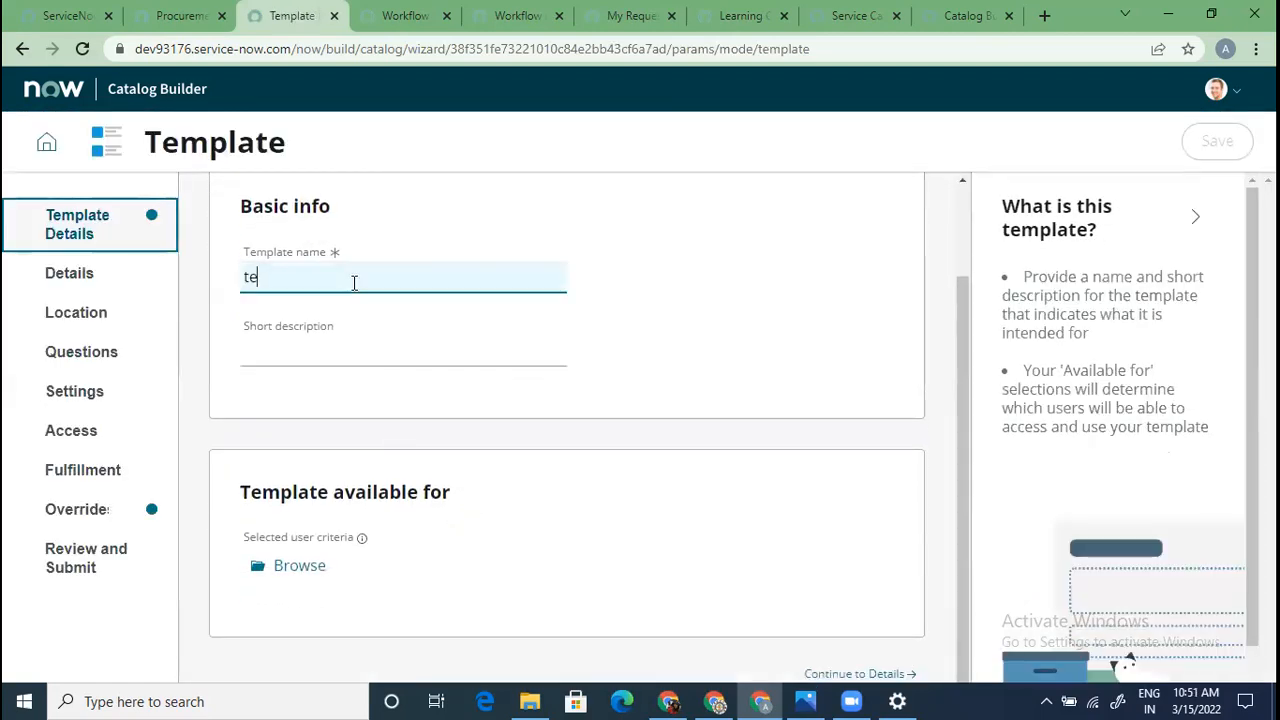
key(BackSpace)
key(BackSpace)
key(BackSpace)
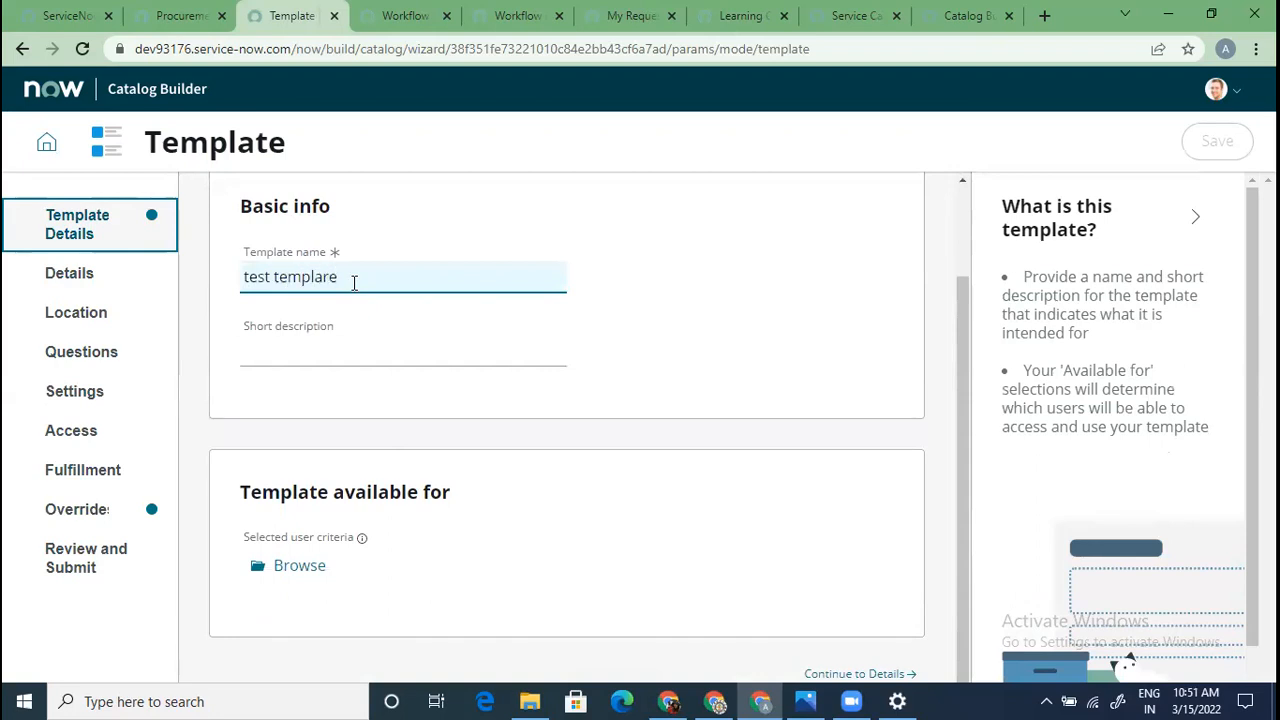
text(ate)
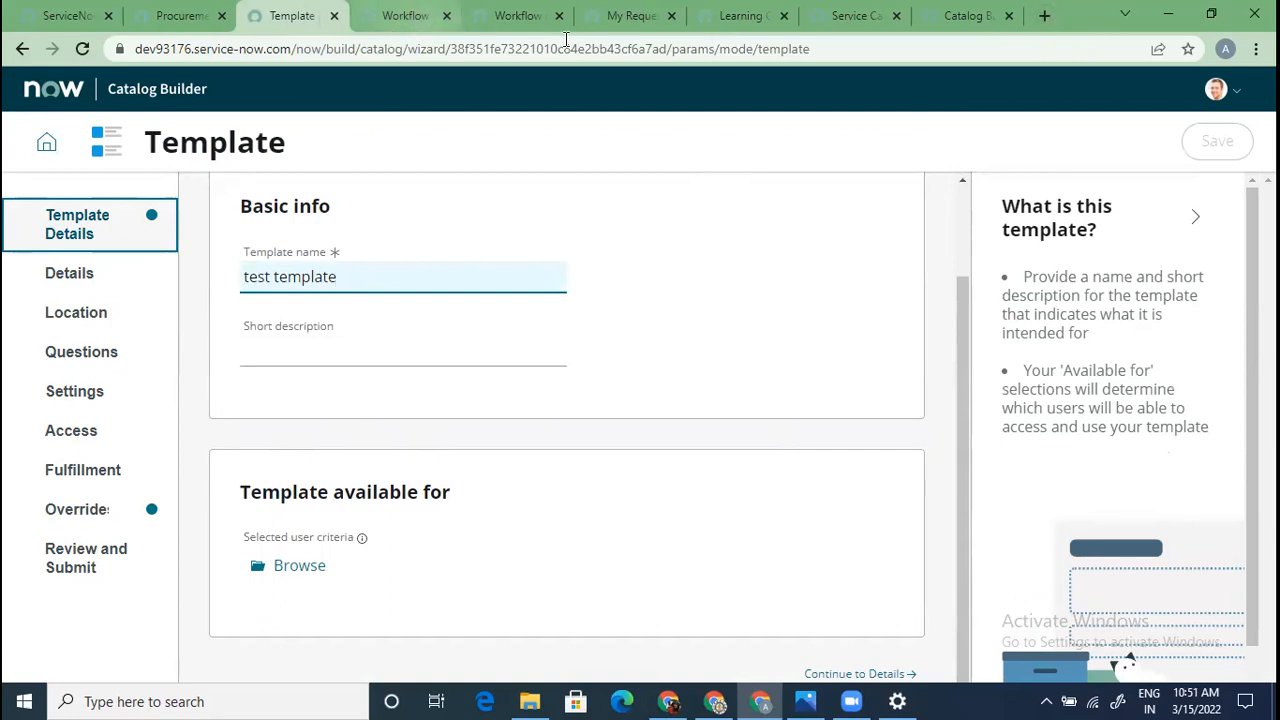
click(748, 14)
In the Service Catalog docs, search for 'roles' and open the terms and roles page
click(840, 10)
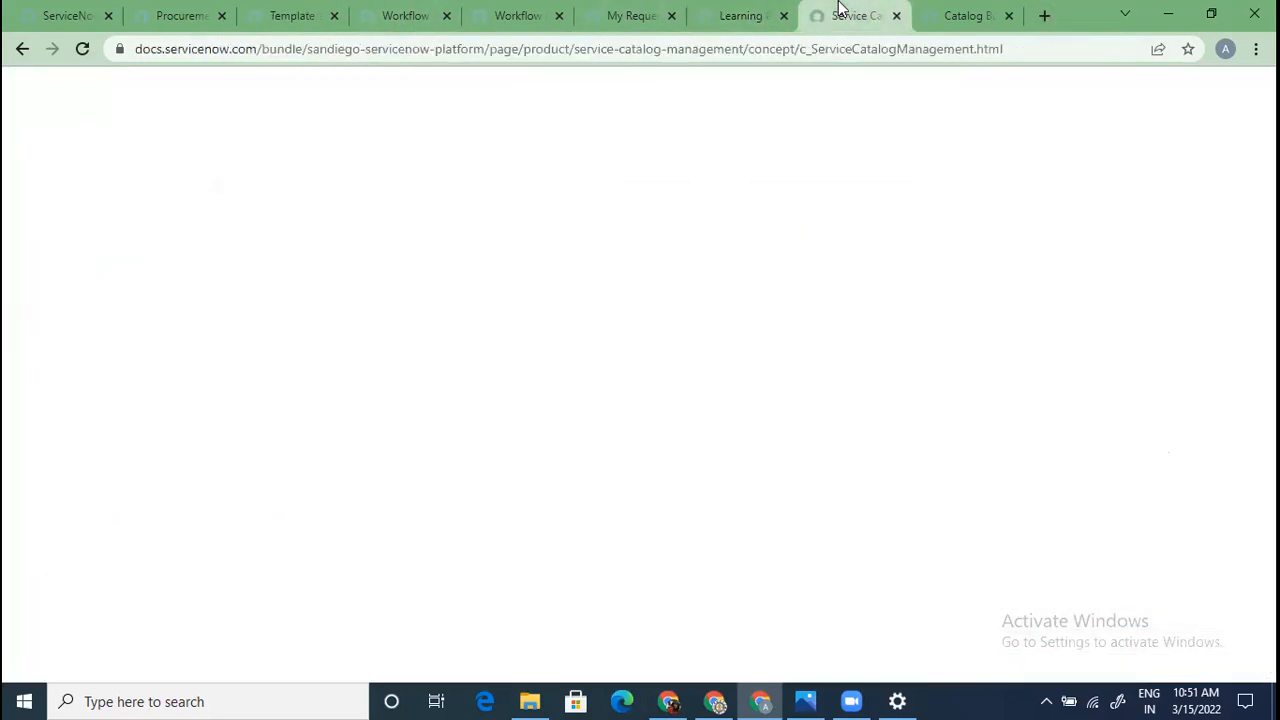
scroll(1125, 290, up, 4)
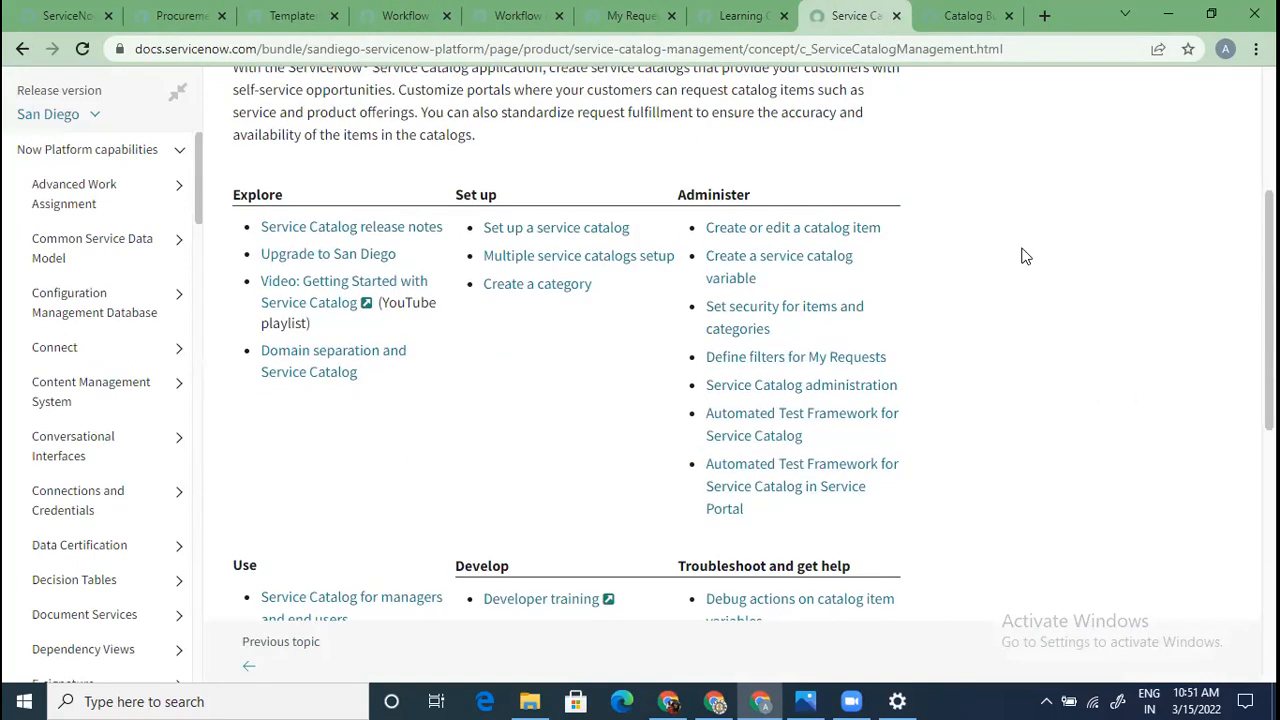
key(ctrl+f)
text(roles)
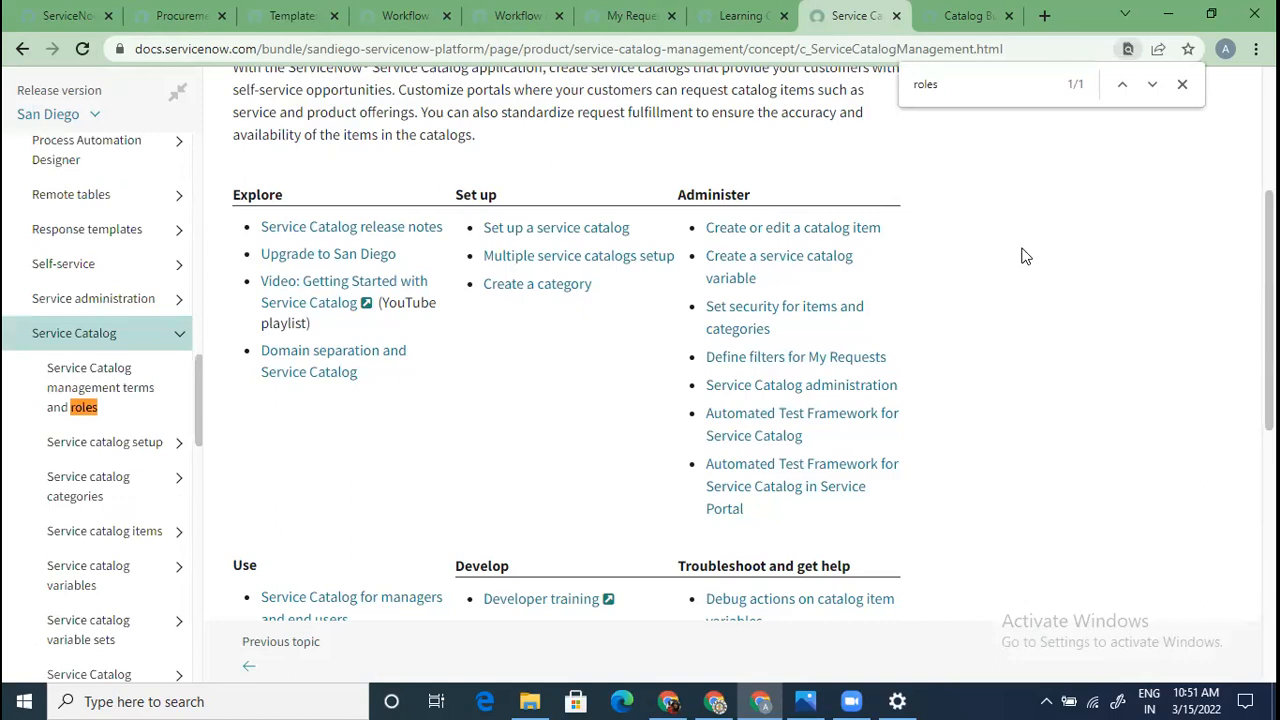
click(137, 398)
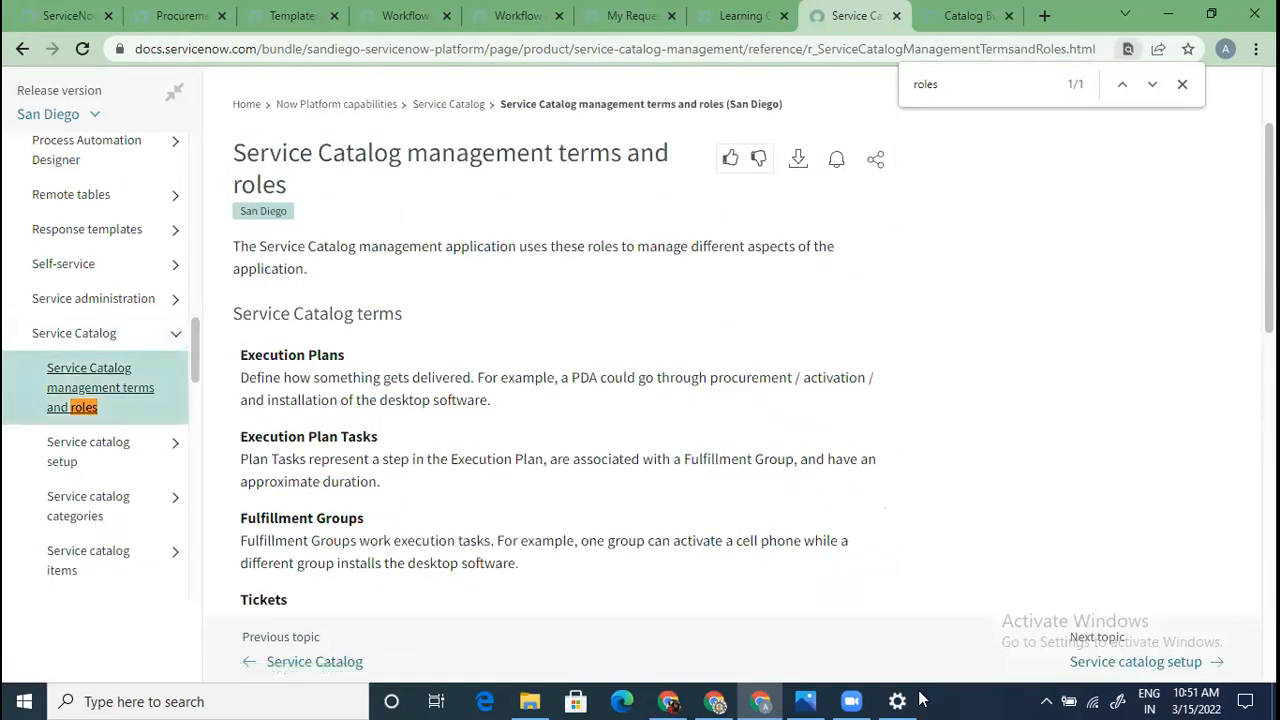
Review the roles table covering admin, catalog_admin, catalog_manager and catalog_editor
scroll(457, 555, down, 5)
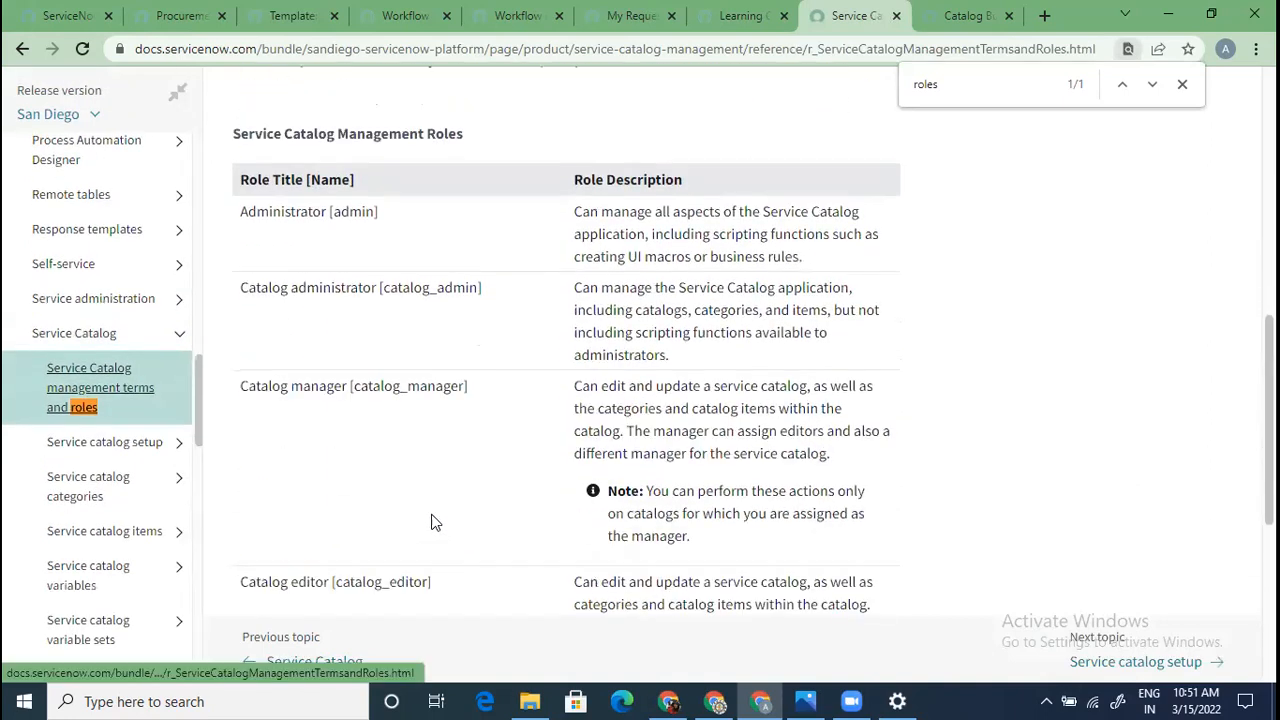
scroll(382, 529, down, 2)
scroll(380, 529, up, 2)
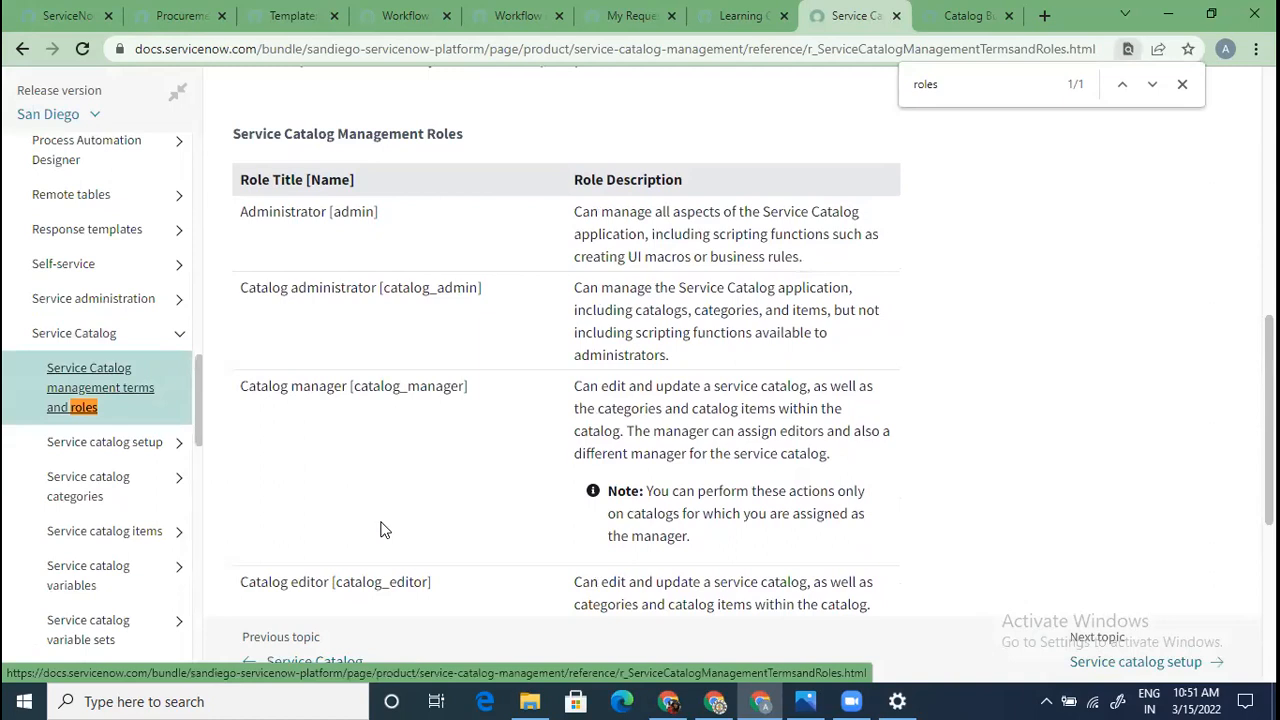
scroll(372, 518, down, 5)
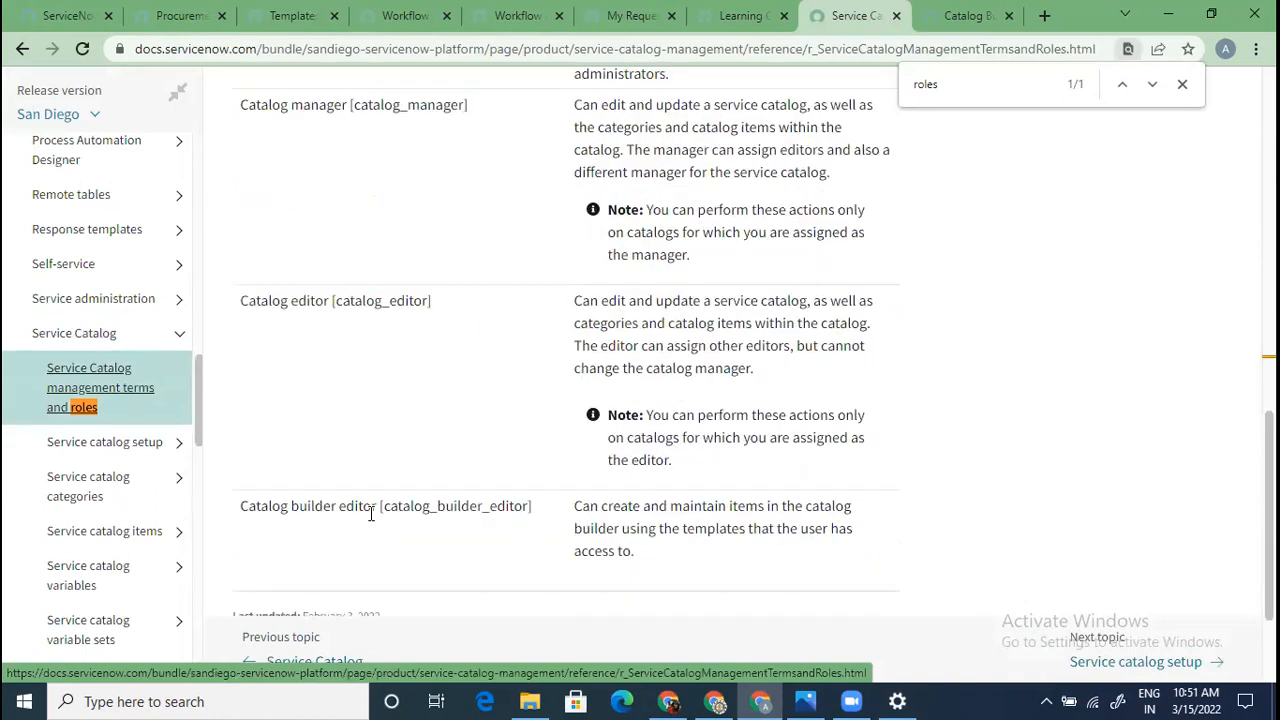
scroll(367, 515, up, 5)
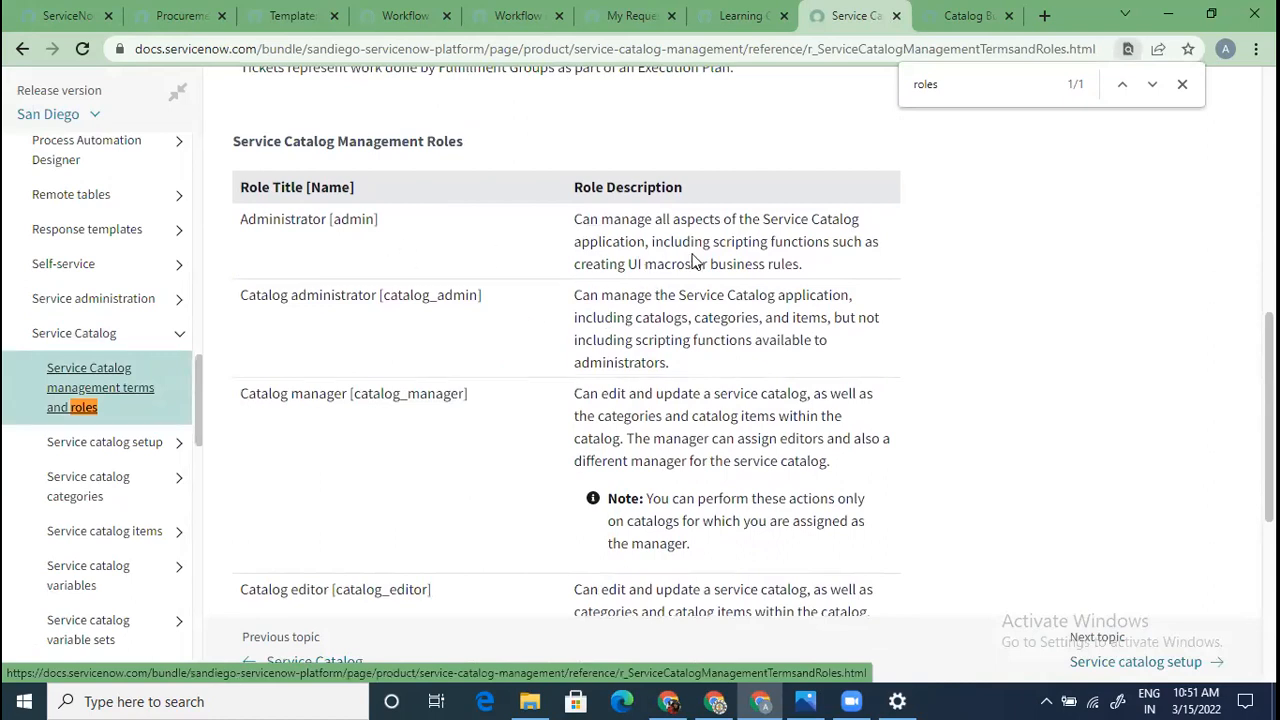
drag(838, 268, 547, 237)
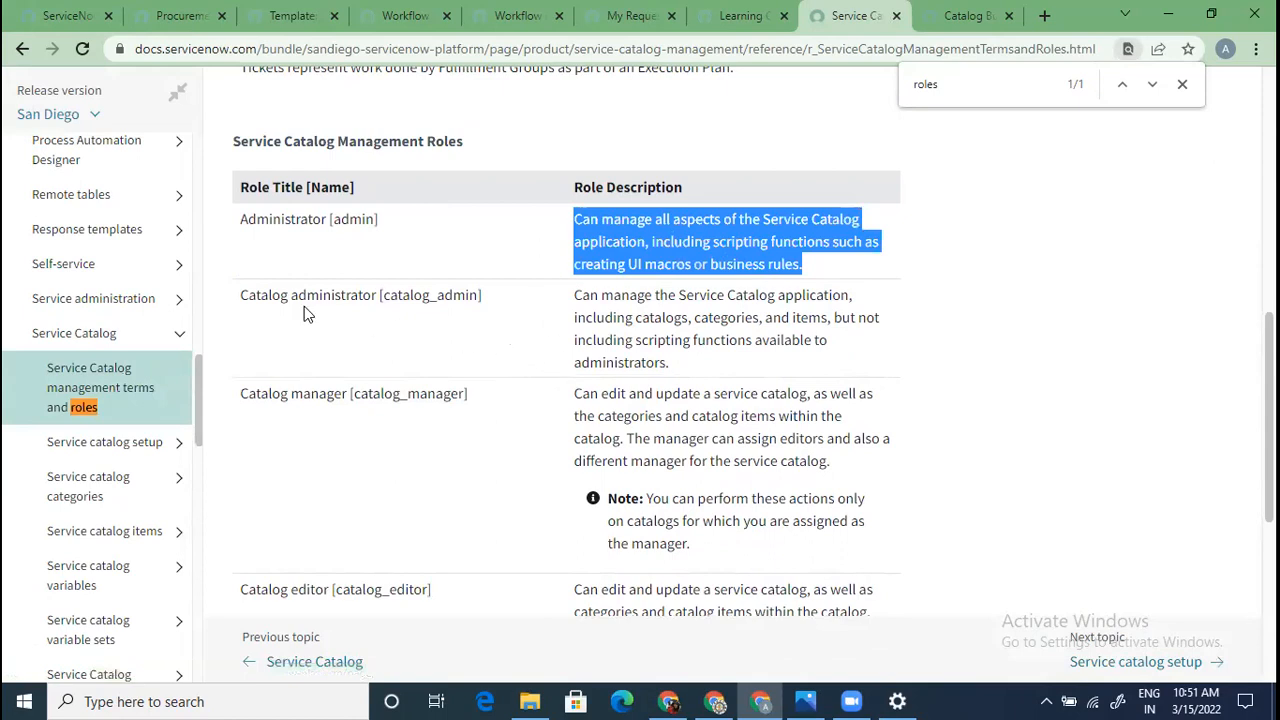
click(675, 241)
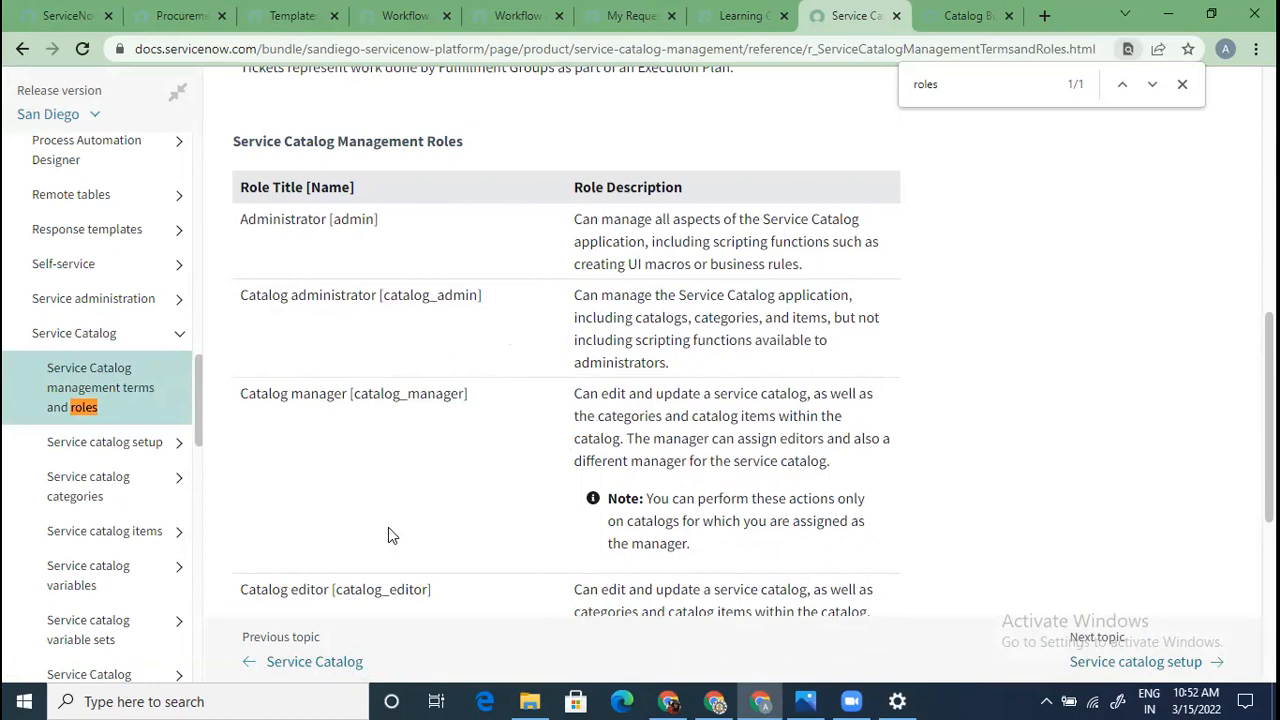
scroll(410, 477, down, 1)
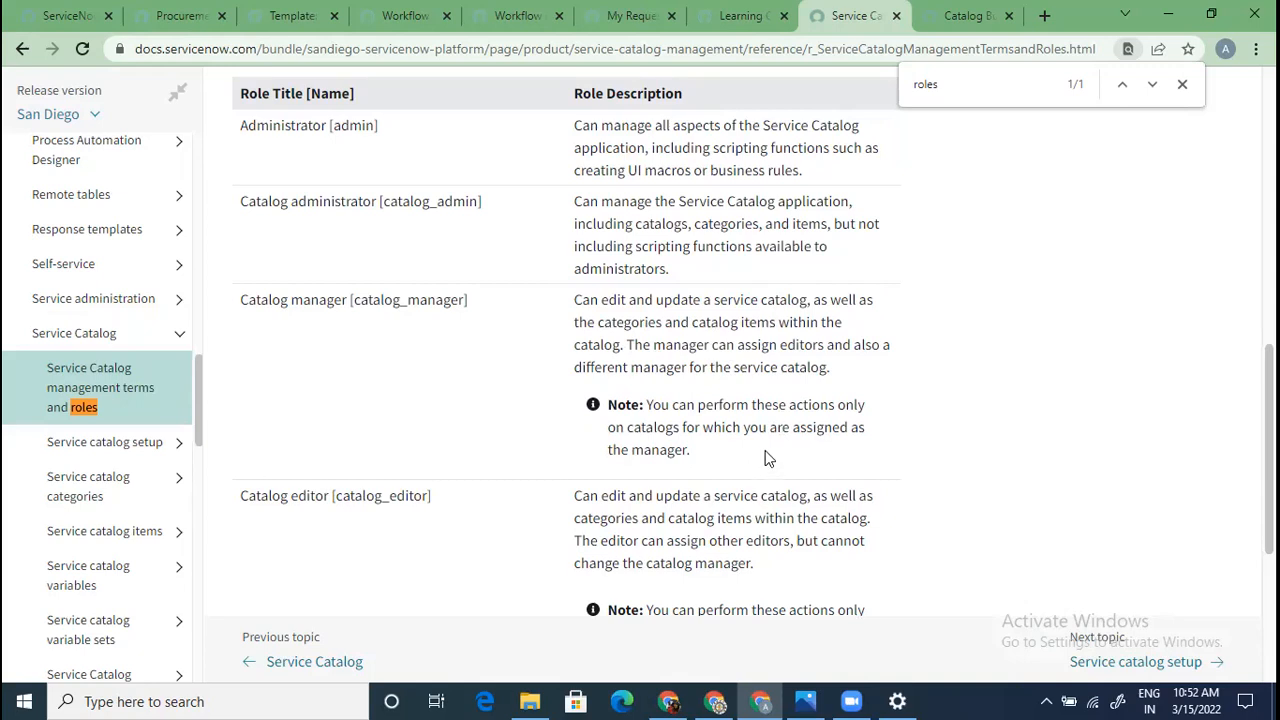
scroll(748, 482, up, 1)
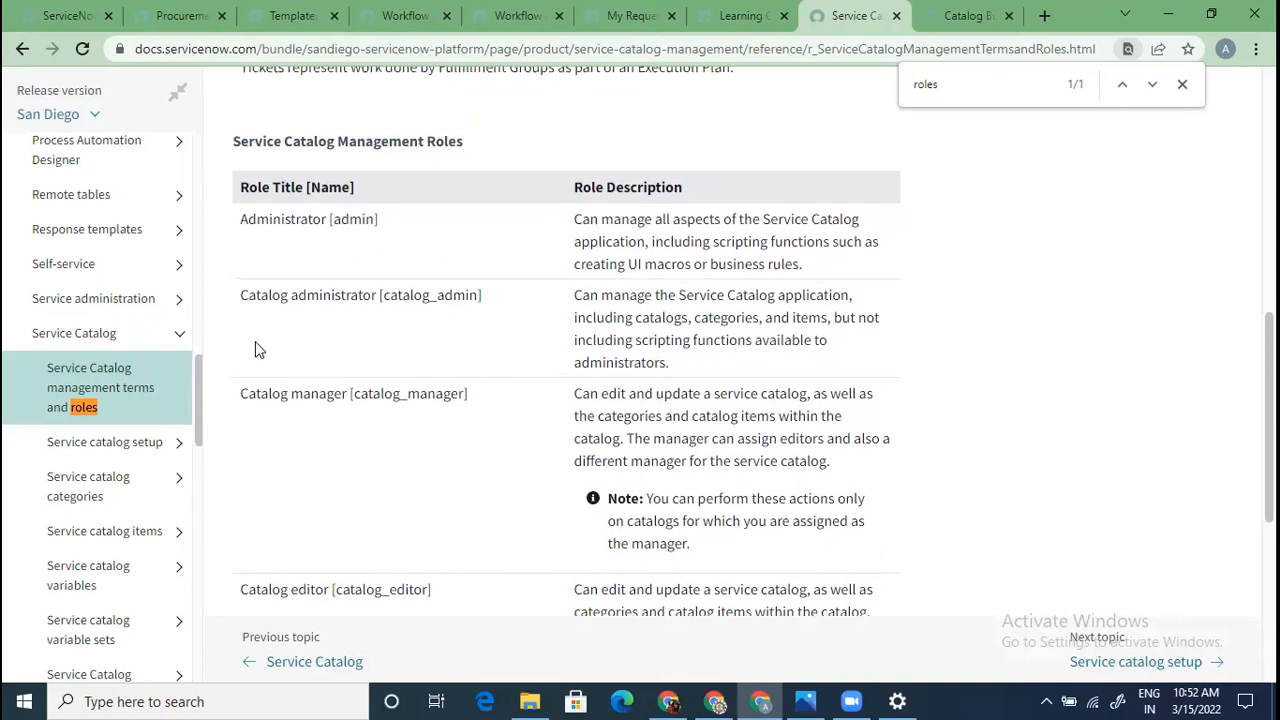
drag(242, 295, 855, 540)
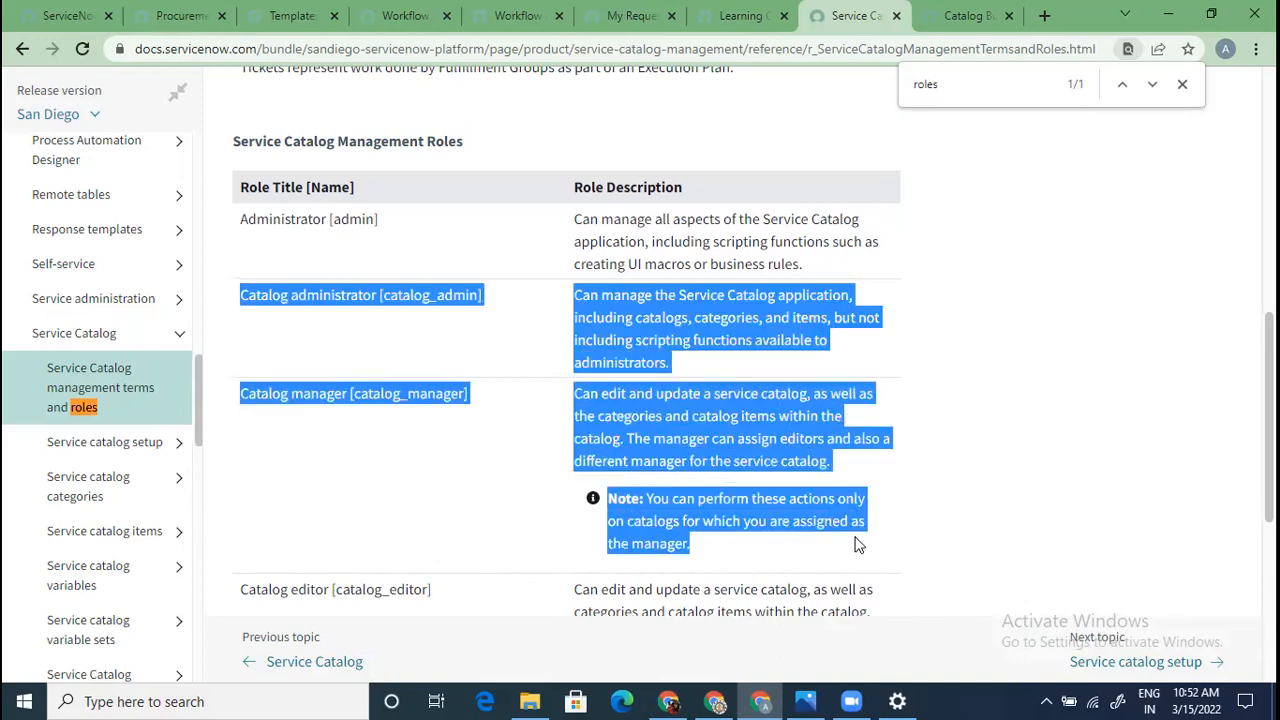
scroll(855, 545, down, 1)
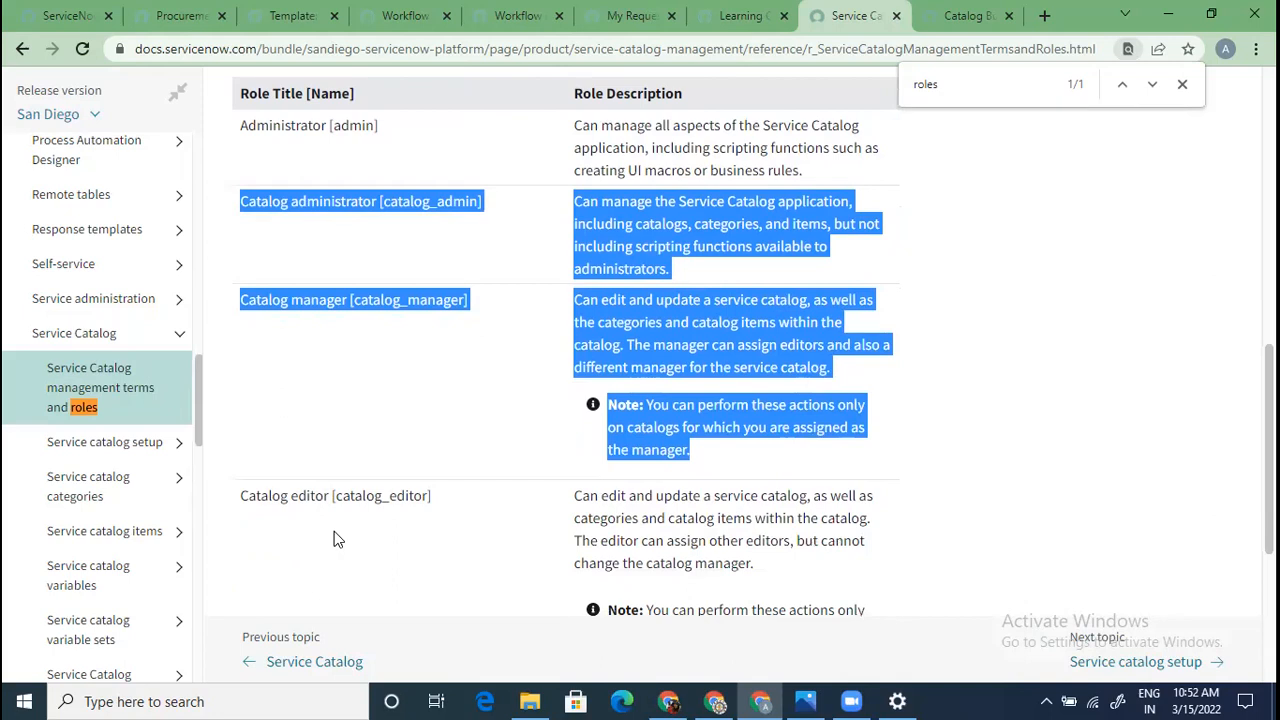
scroll(336, 540, down, 2)
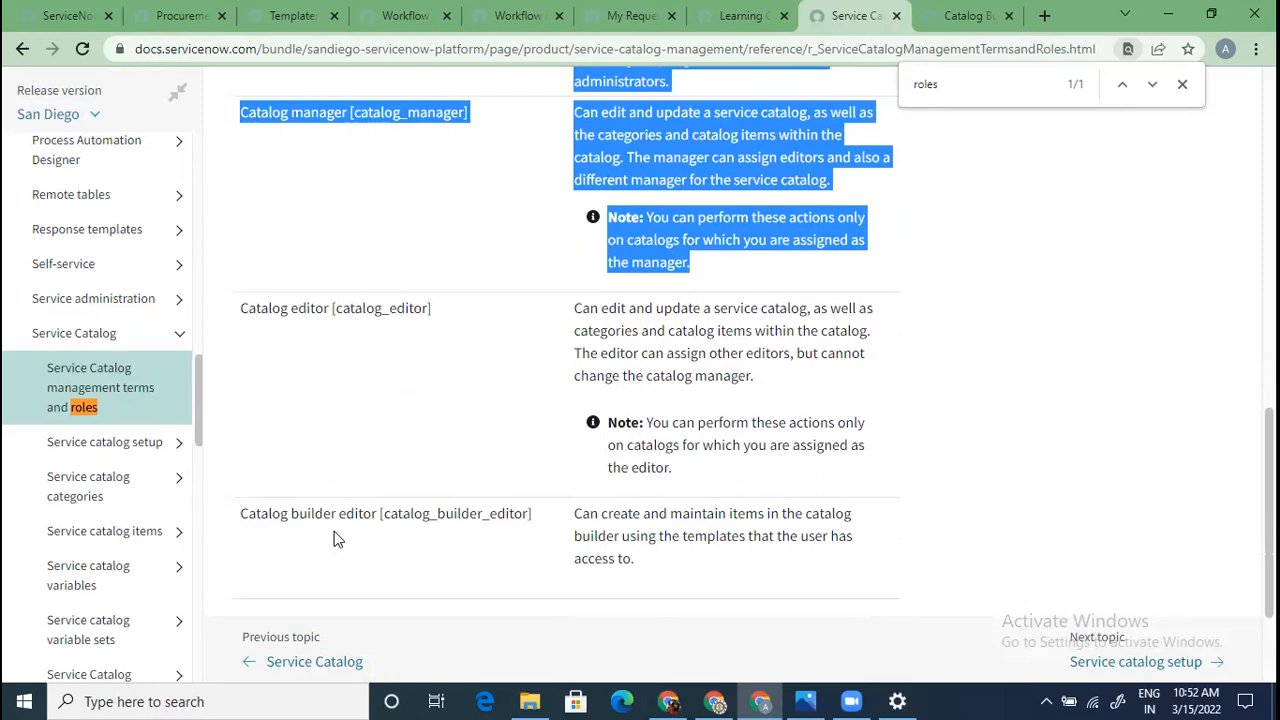
scroll(336, 540, up, 3)
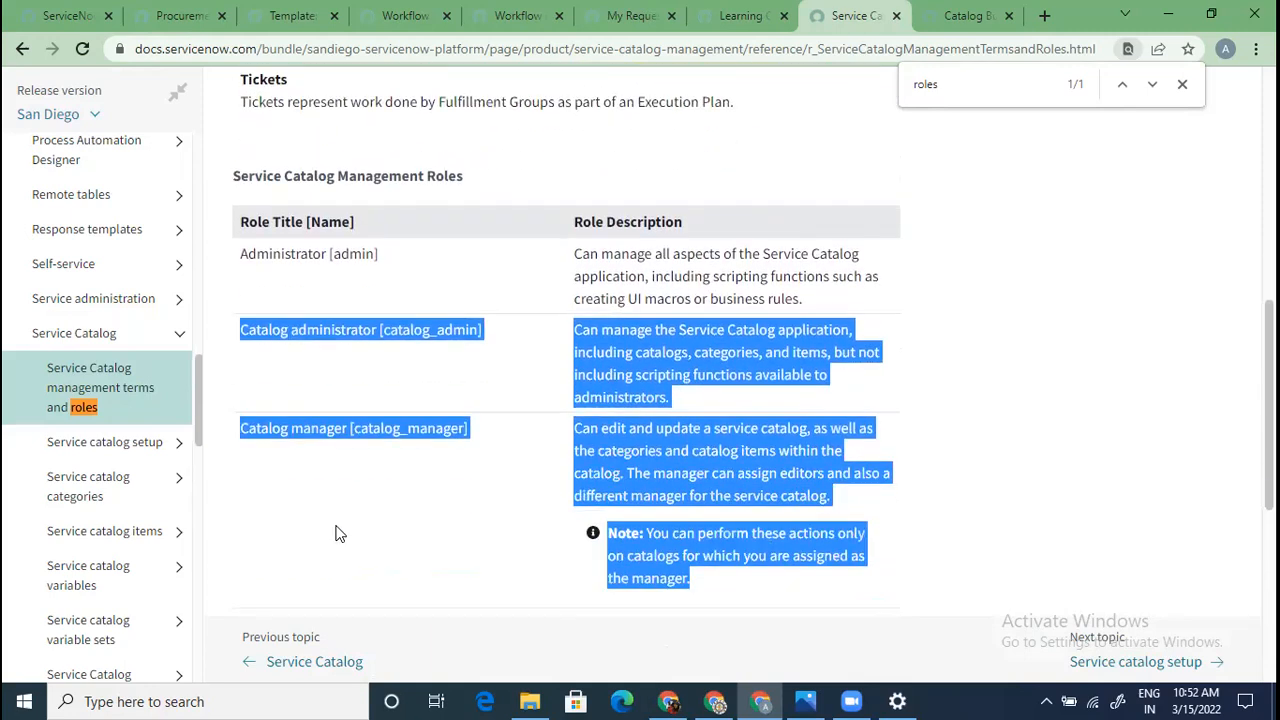
scroll(336, 534, down, 1)
click(338, 536)
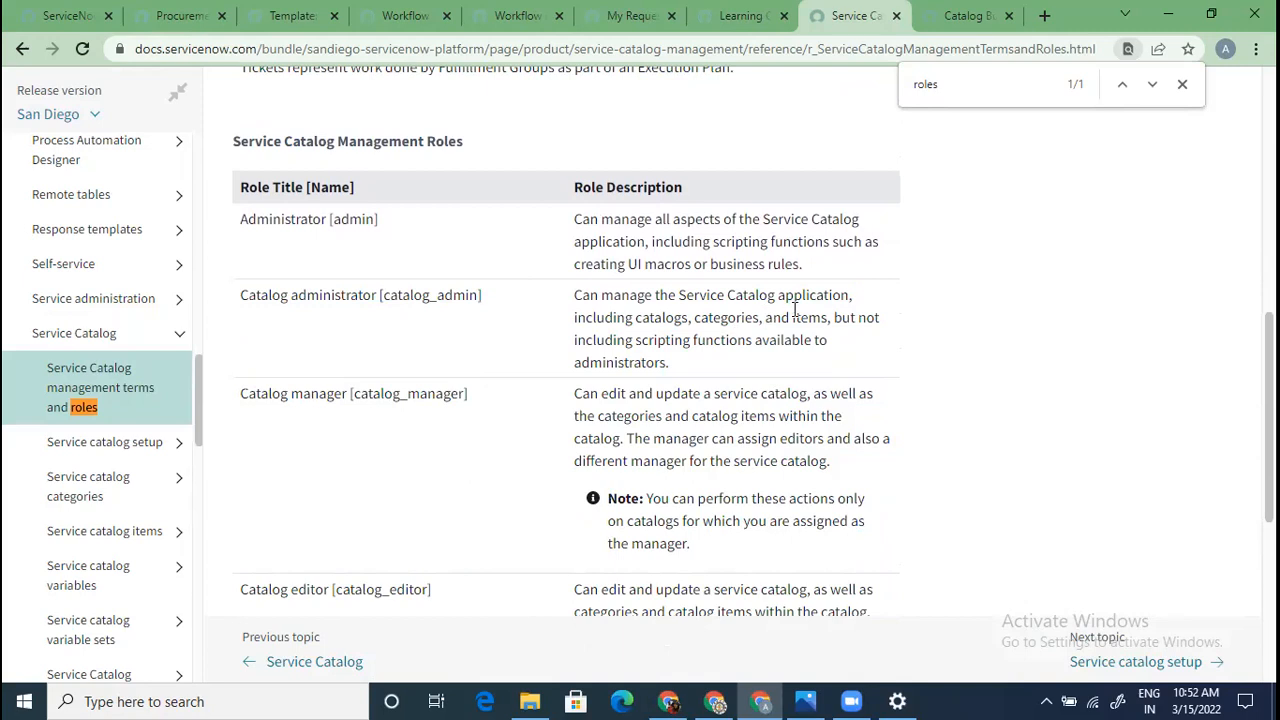
drag(688, 368, 568, 293)
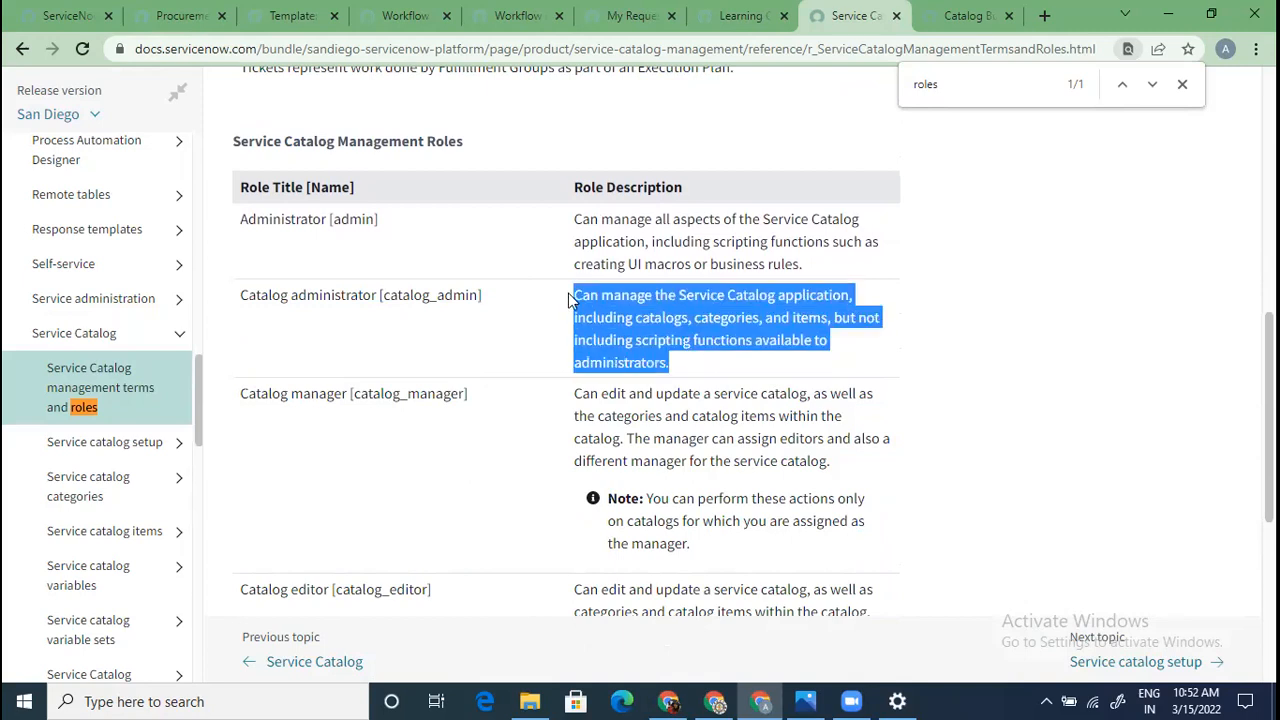
click(652, 306)
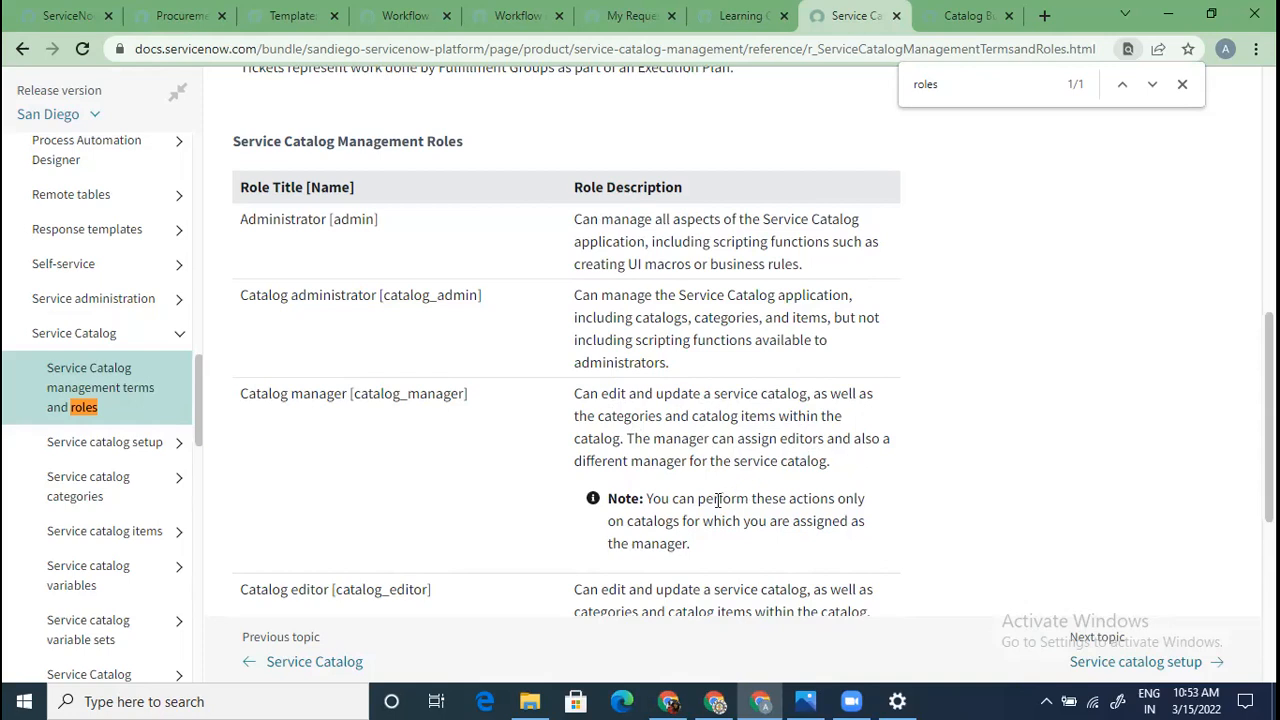
scroll(714, 496, down, 1)
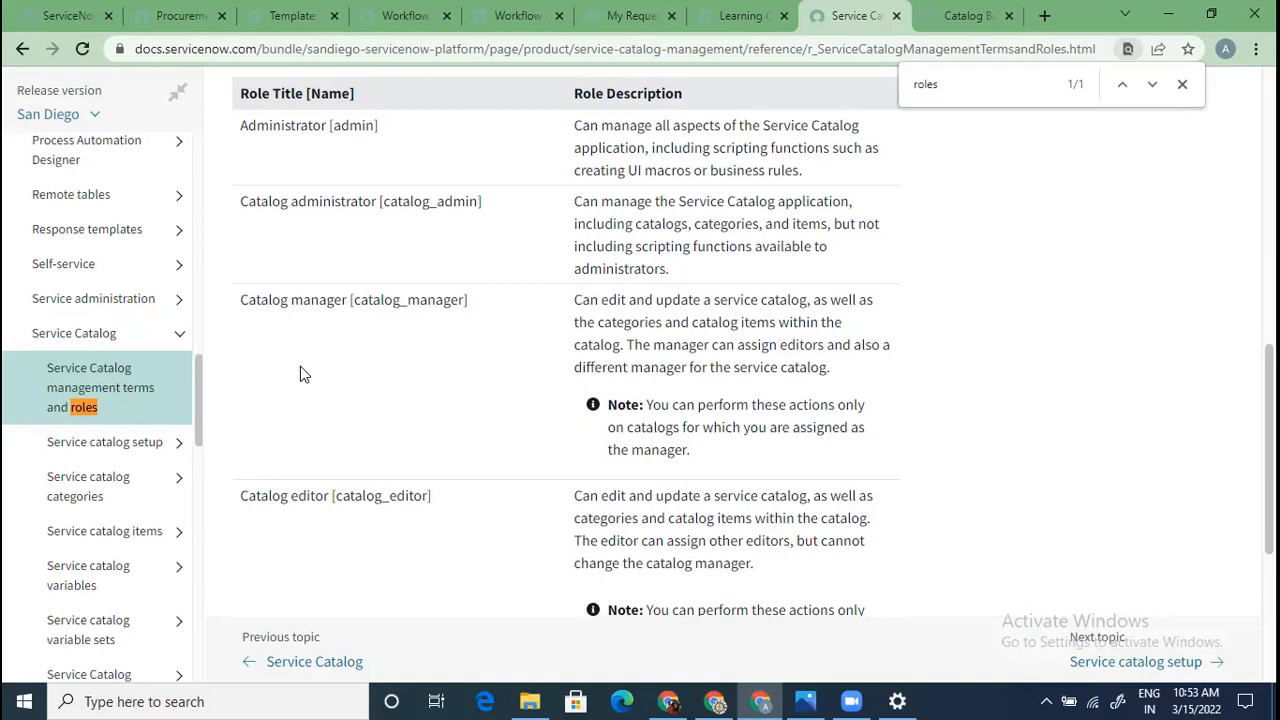
scroll(300, 366, up, 6)
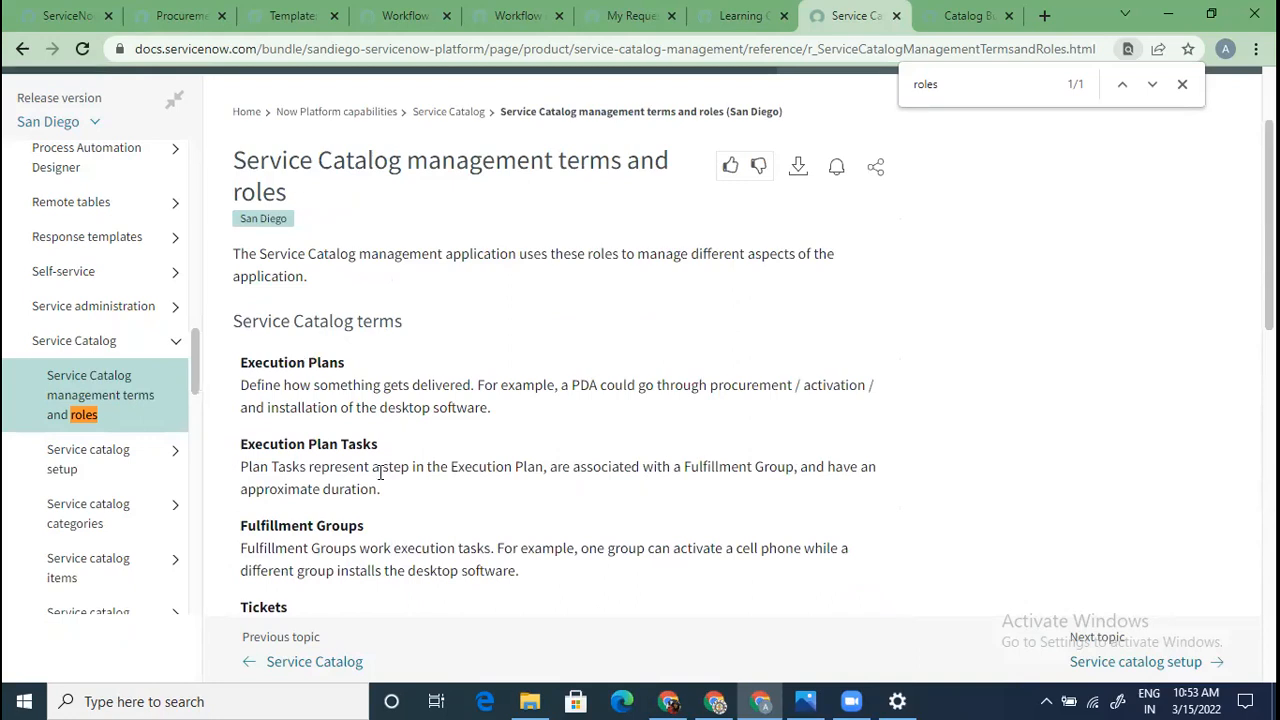
scroll(380, 473, down, 4)
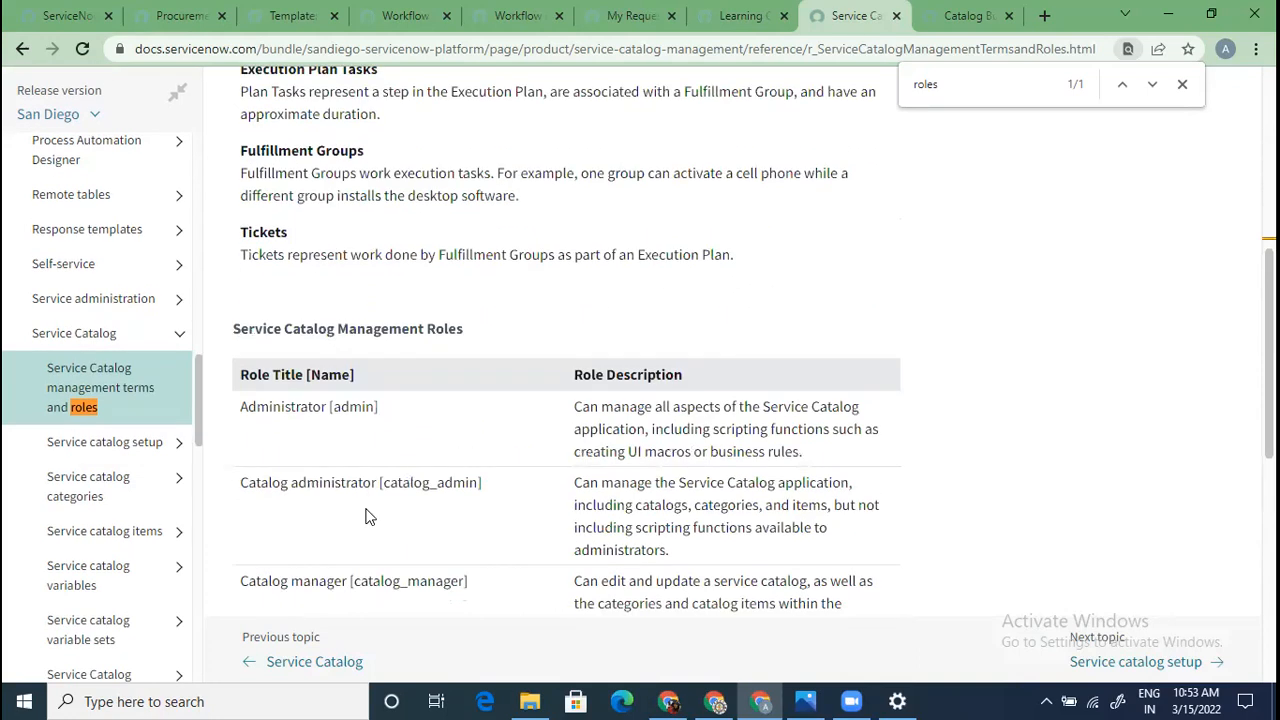